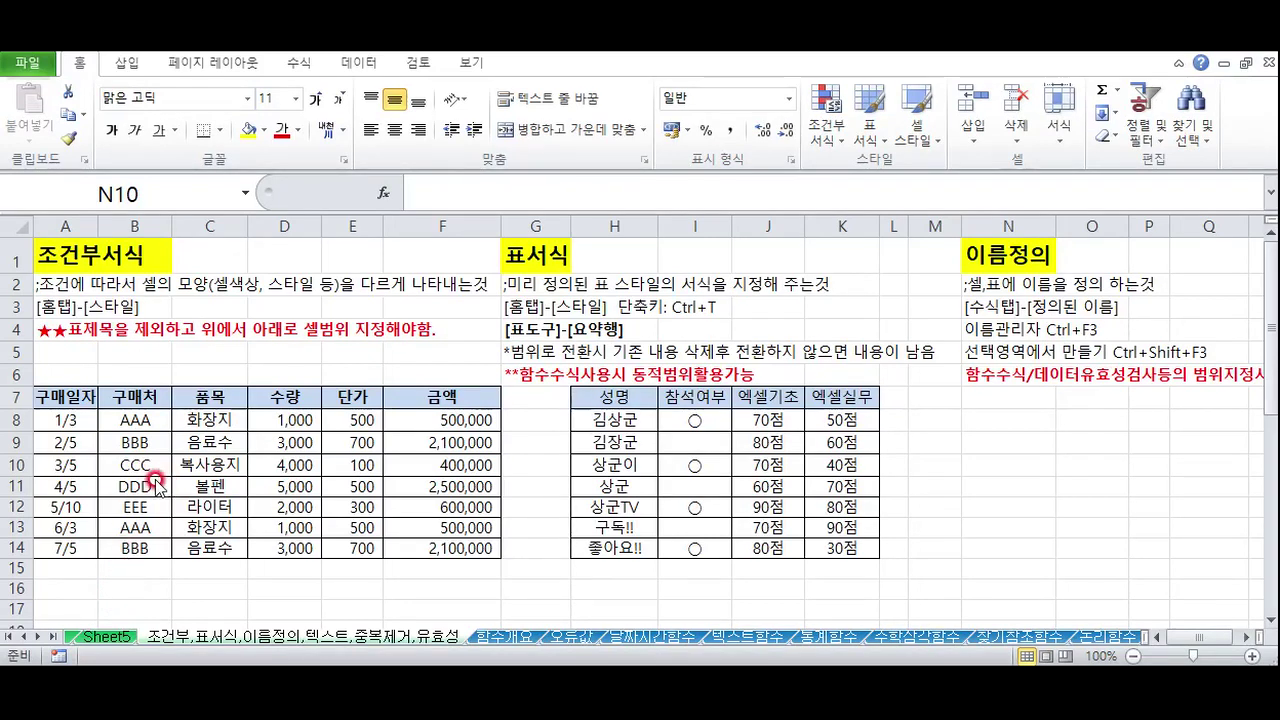
{"action": "left_click", "coordinate": [55, 252]}
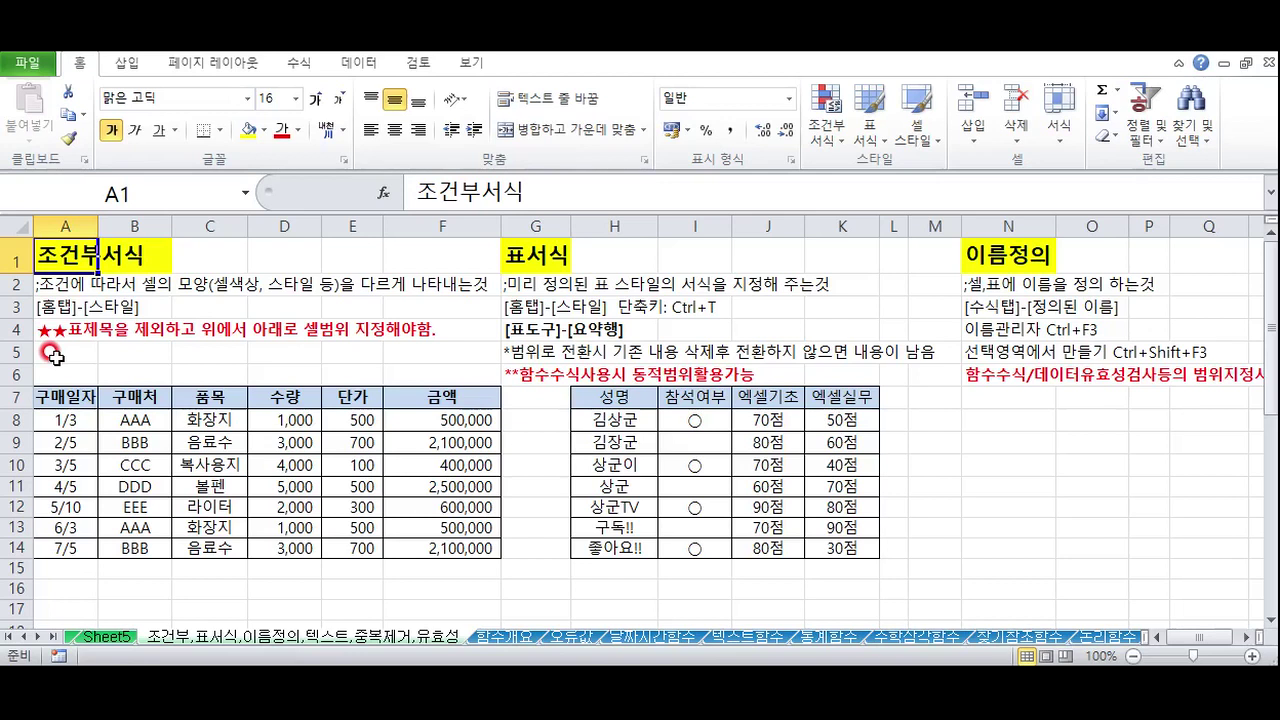
{"action": "left_click", "coordinate": [50, 310]}
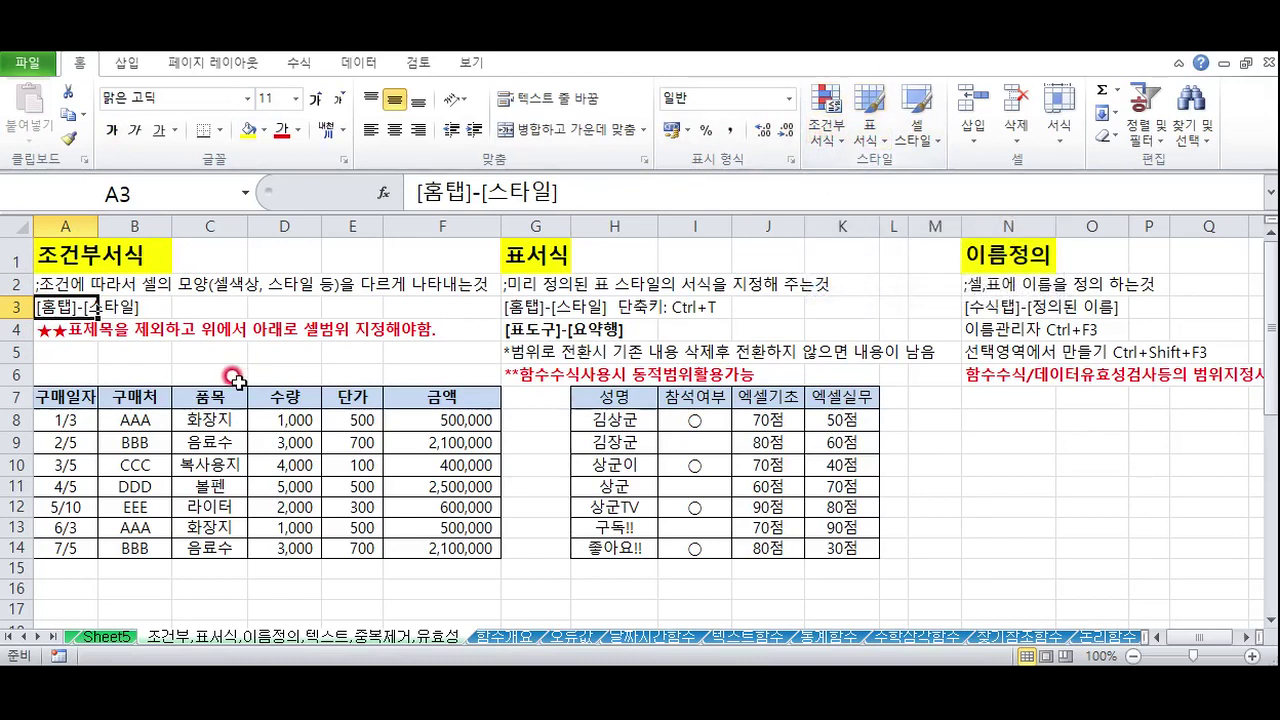
{"action": "left_click", "coordinate": [200, 360]}
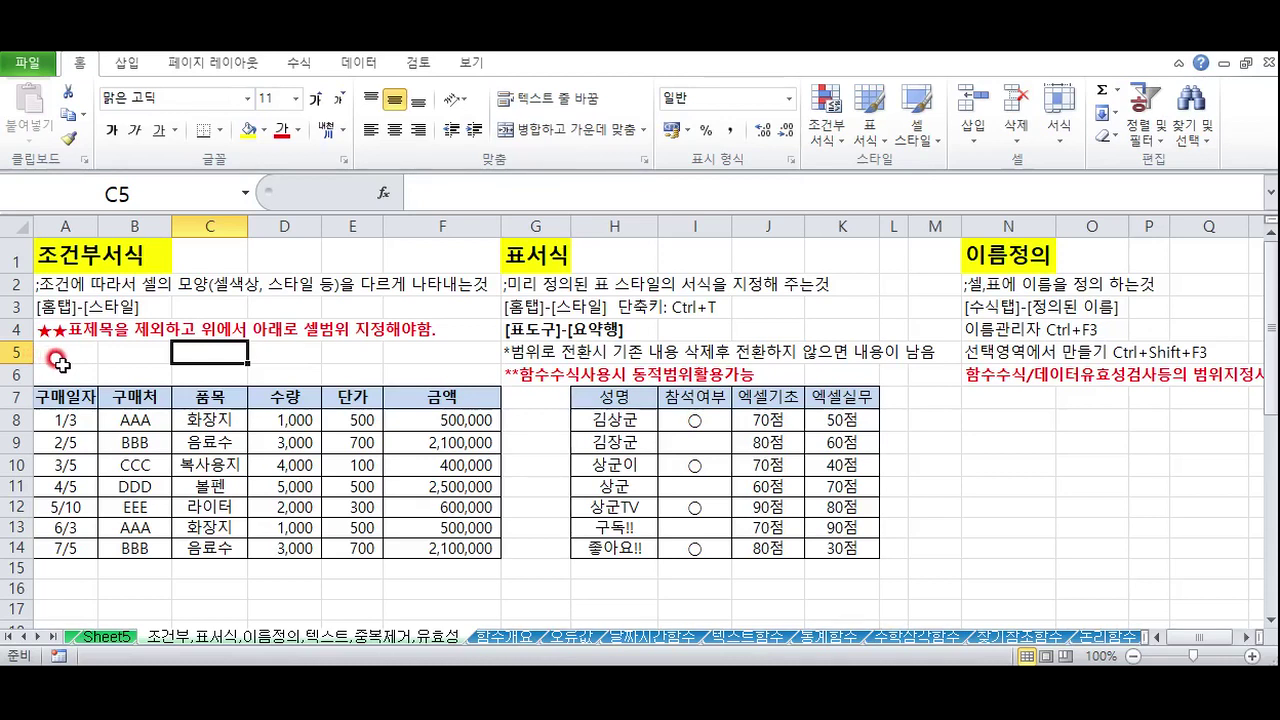
{"action": "left_click", "coordinate": [45, 318]}
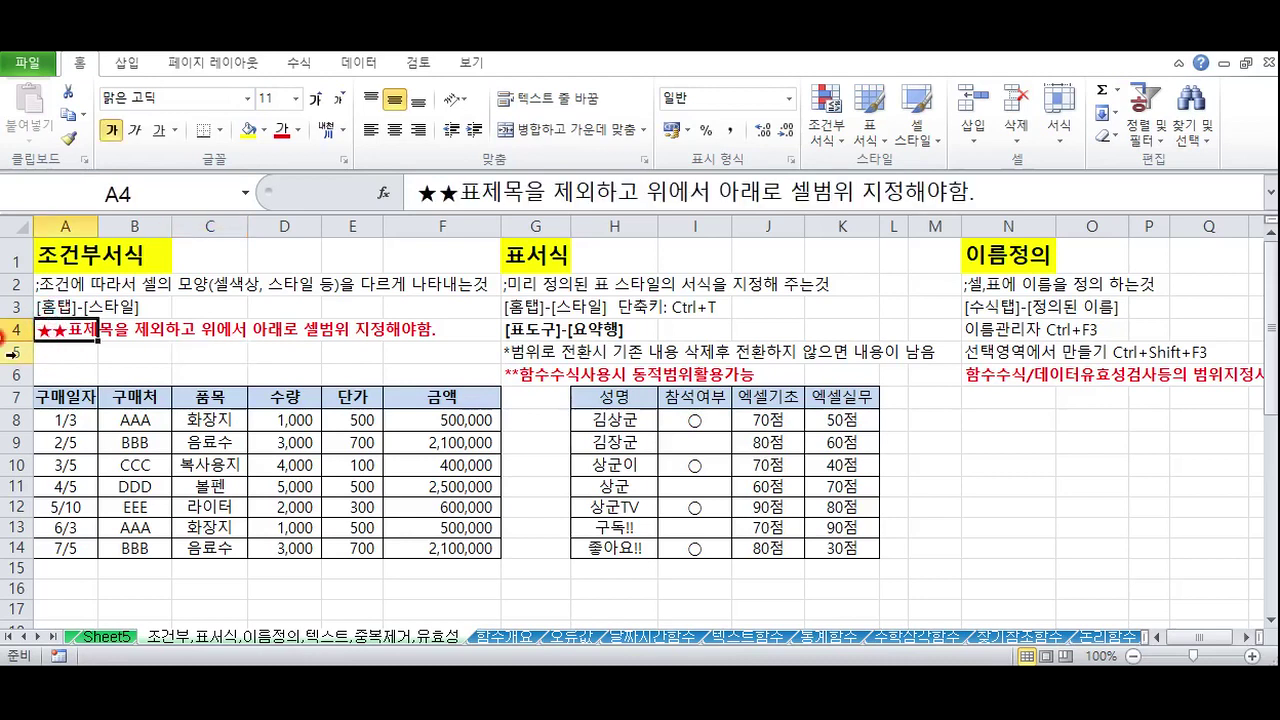
{"action": "left_click", "coordinate": [108, 355]}
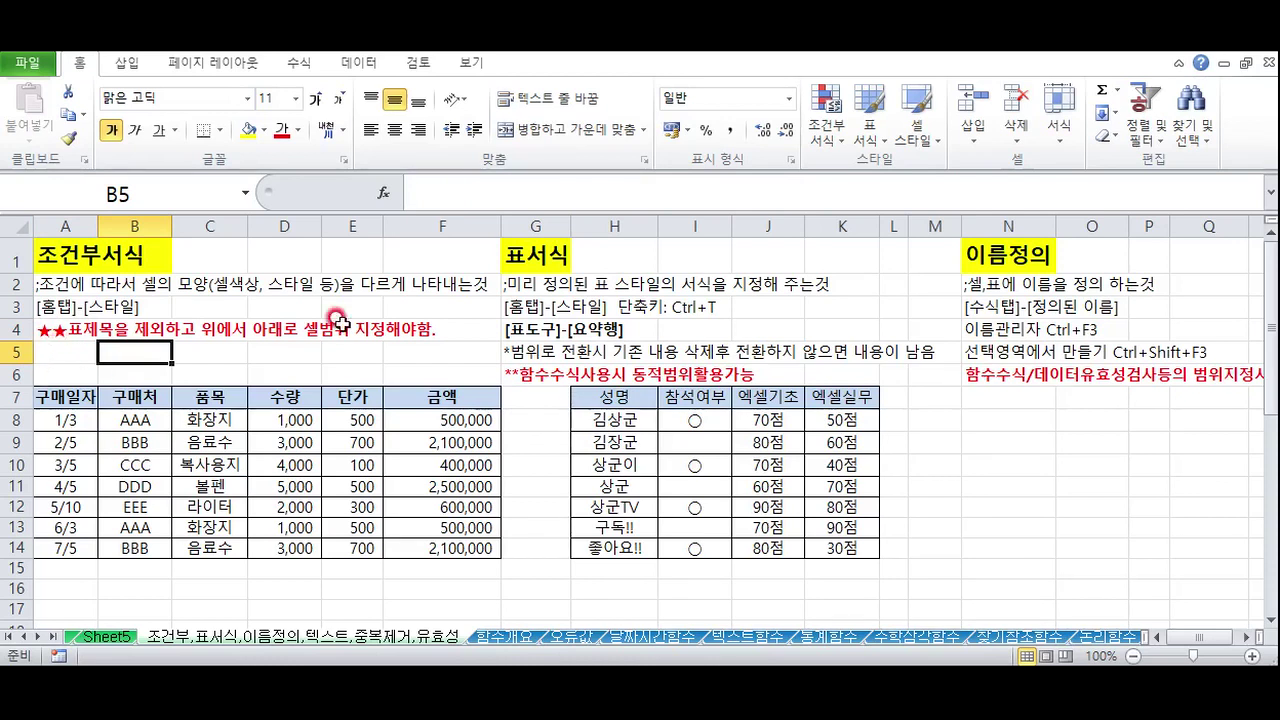
{"action": "left_click", "coordinate": [825, 146]}
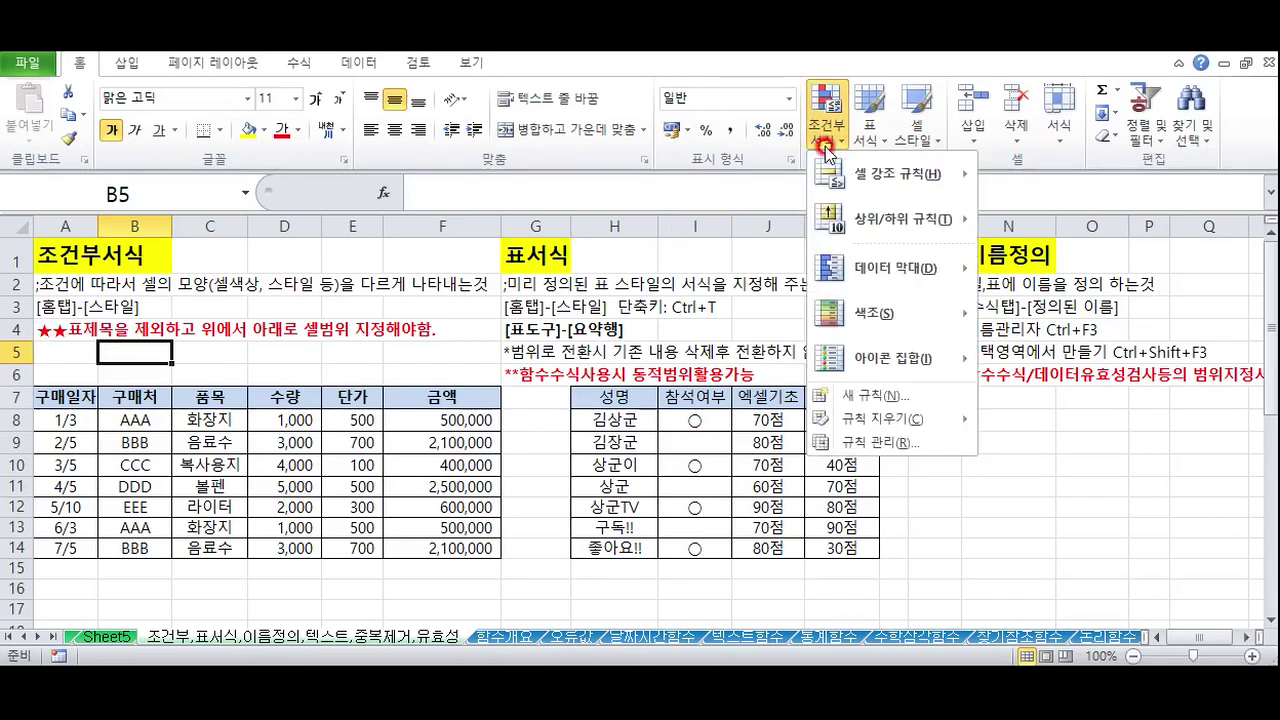
{"action": "mouse_move", "coordinate": [861, 180]}
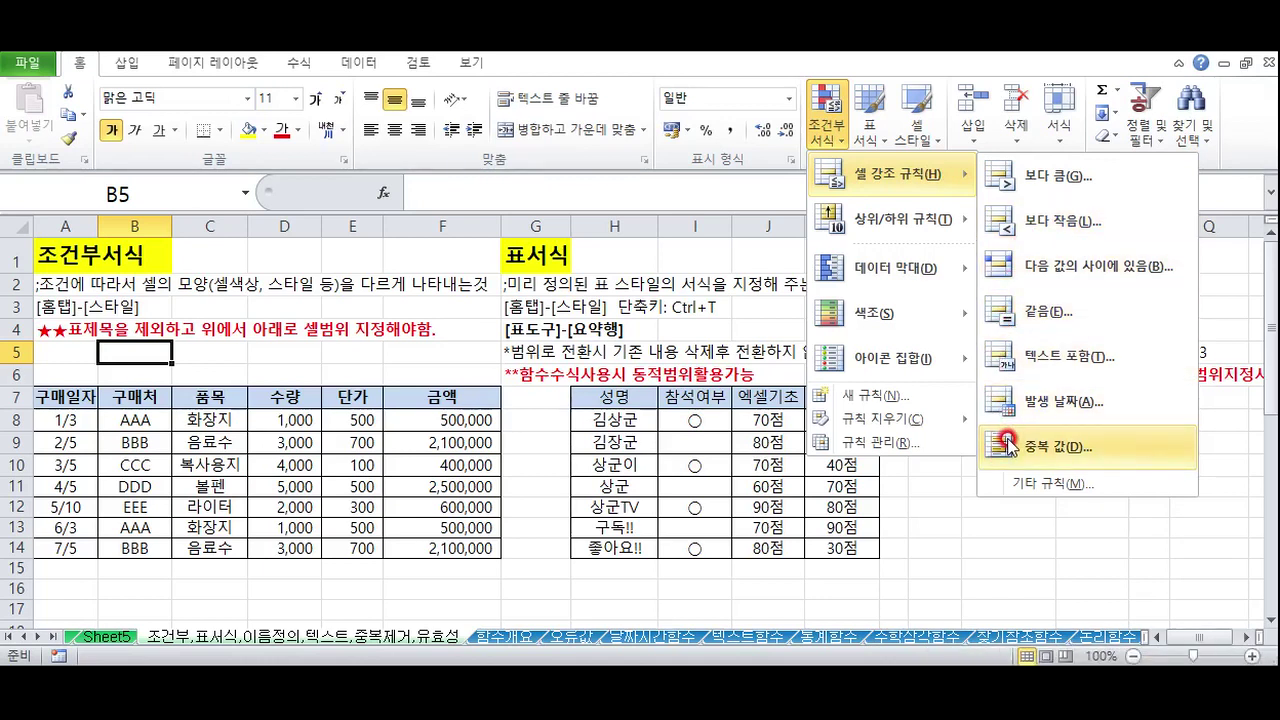
Start a Duplicate Values (중복 값) highlight rule for the 구매처 cells B8:B14
{"action": "left_click", "coordinate": [130, 425]}
{"action": "left_click_drag", "start_coordinate": [130, 420], "coordinate": [138, 548]}
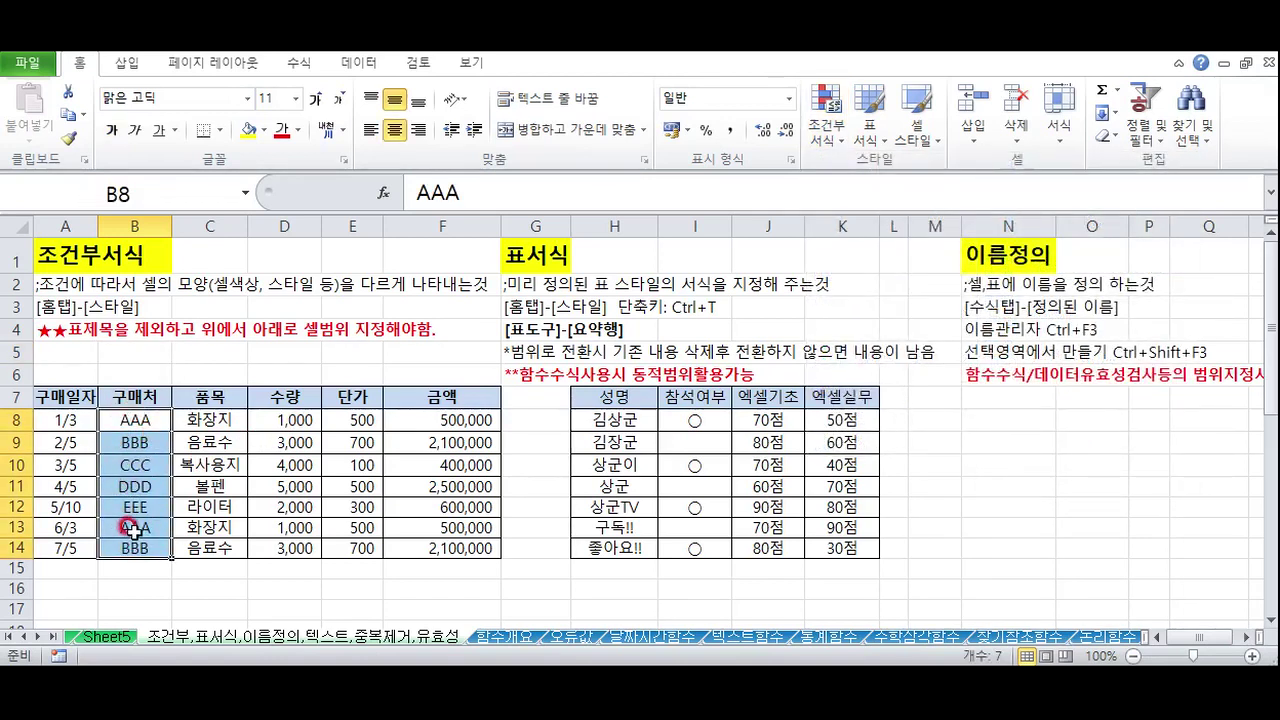
{"action": "left_click", "coordinate": [837, 148]}
{"action": "left_click", "coordinate": [838, 150]}
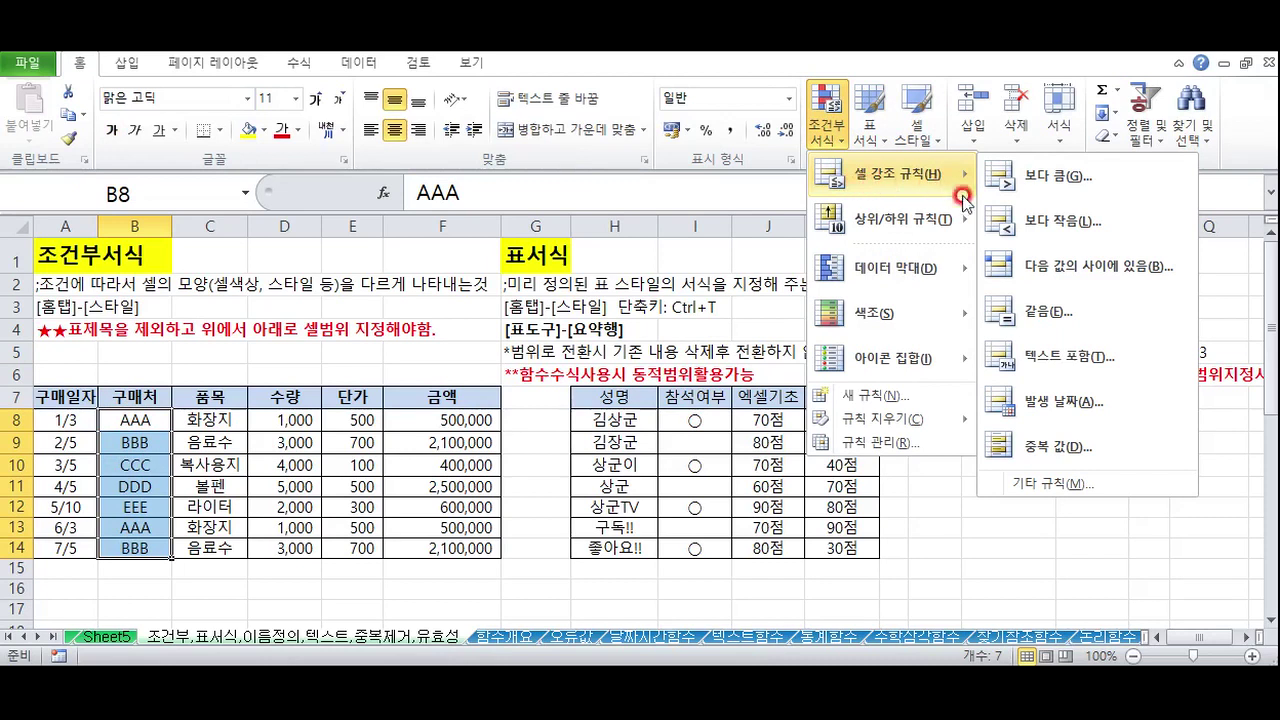
{"action": "left_click", "coordinate": [1027, 440]}
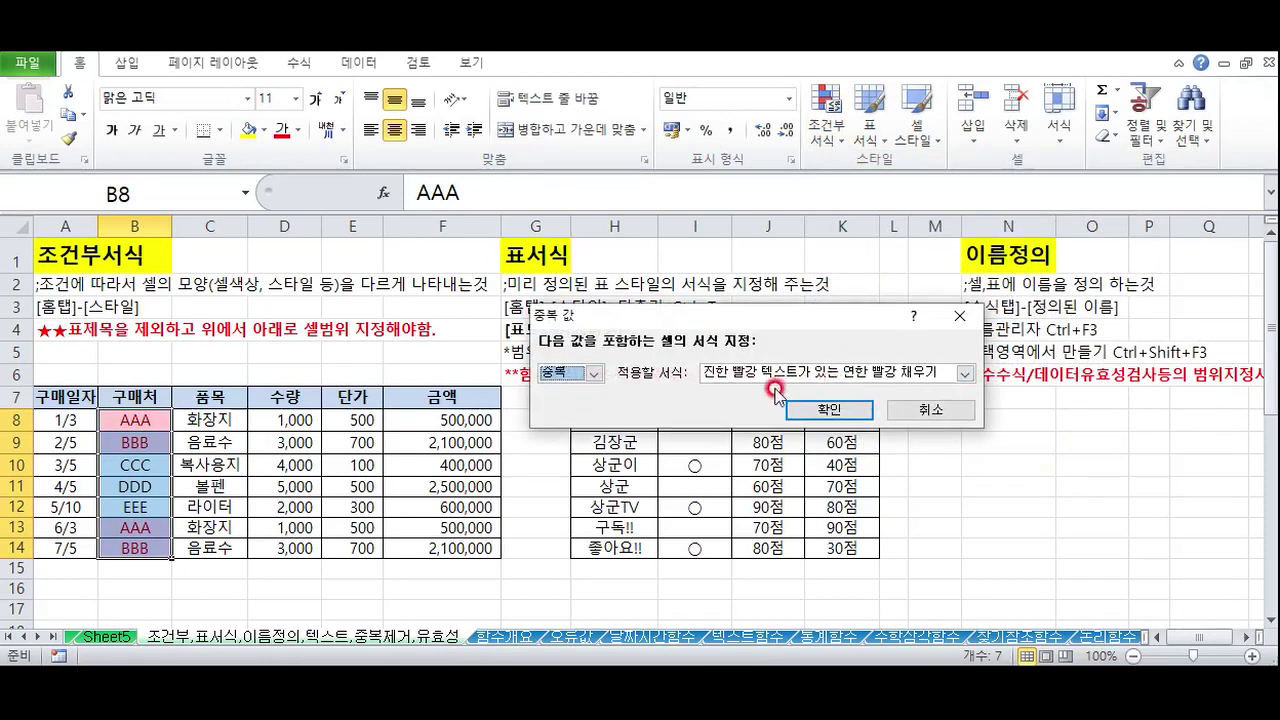
Give the duplicate values a custom format (사용자 지정 서식) with a muted red background fill and apply the rule
{"action": "left_click", "coordinate": [940, 376]}
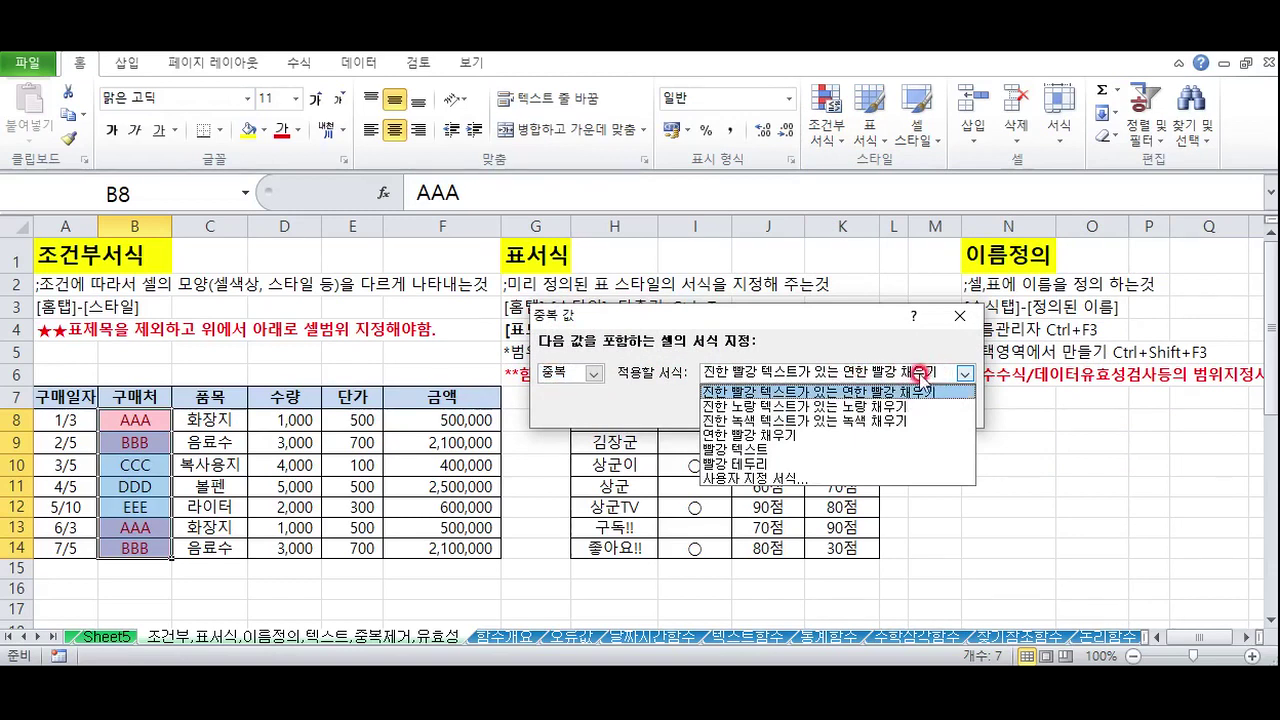
{"action": "left_click", "coordinate": [722, 437]}
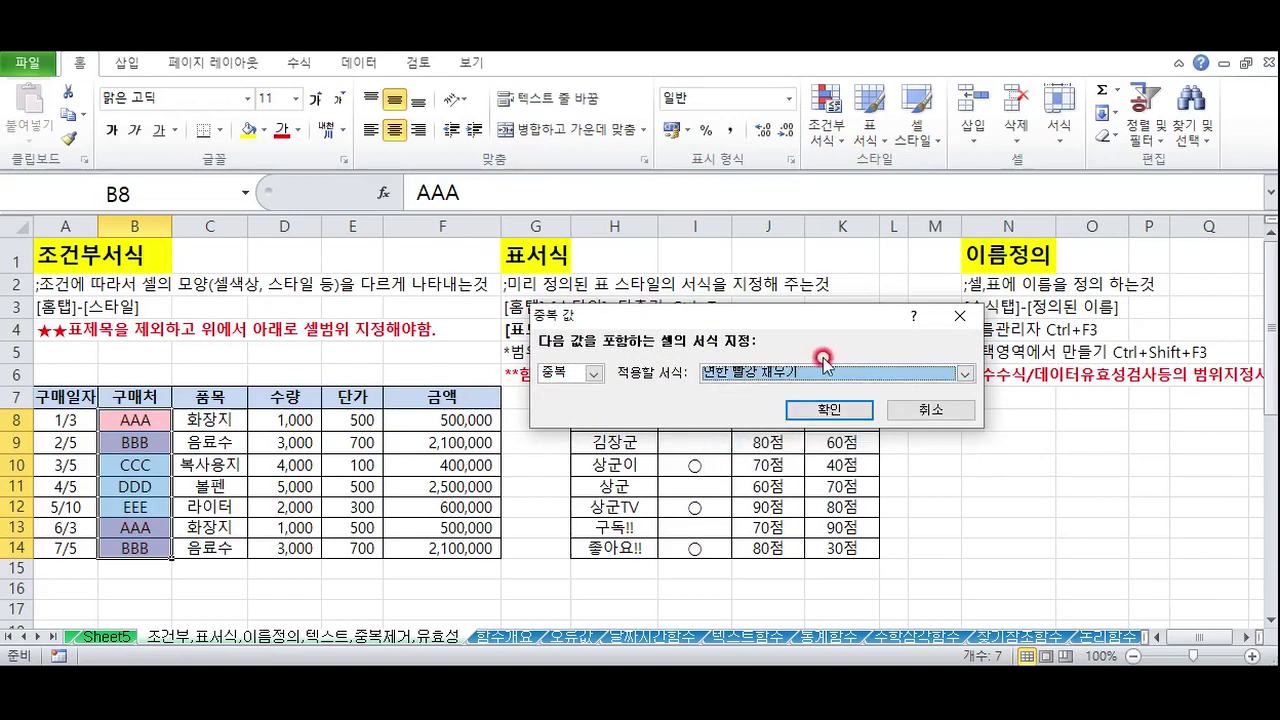
{"action": "left_click", "coordinate": [922, 374]}
{"action": "left_click", "coordinate": [736, 487]}
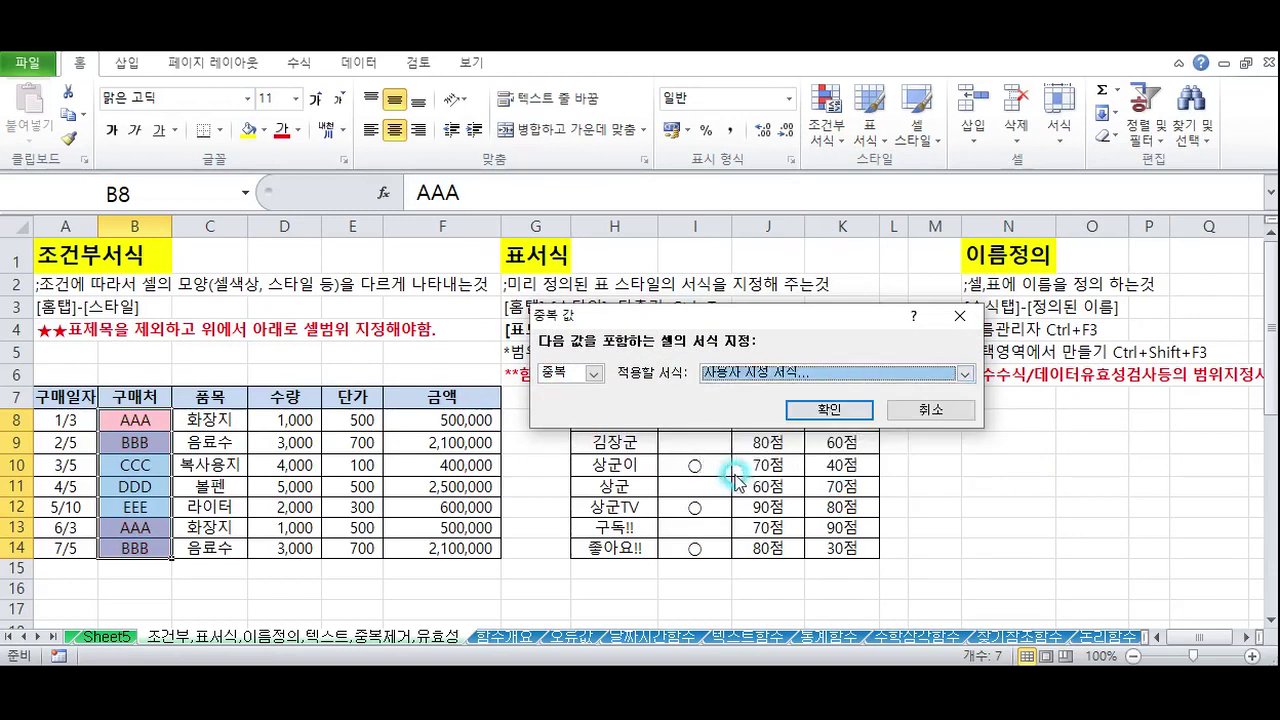
{"action": "left_click", "coordinate": [963, 377]}
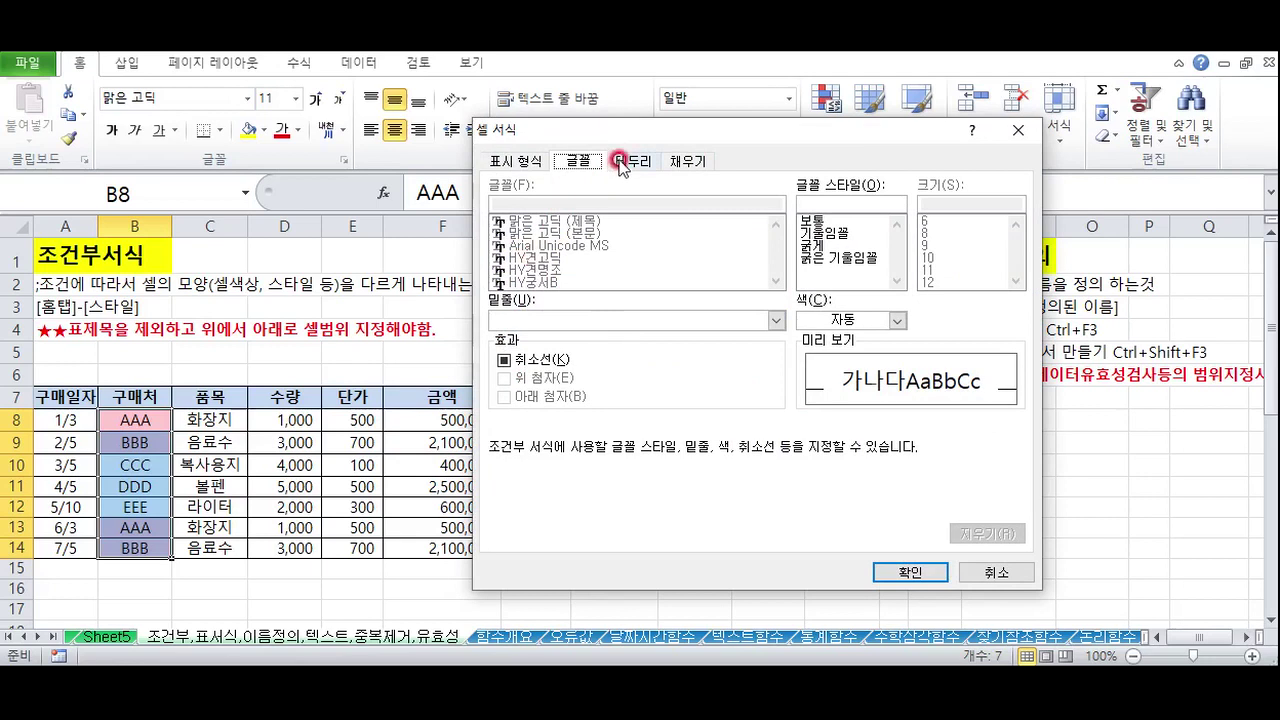
{"action": "left_click", "coordinate": [686, 161]}
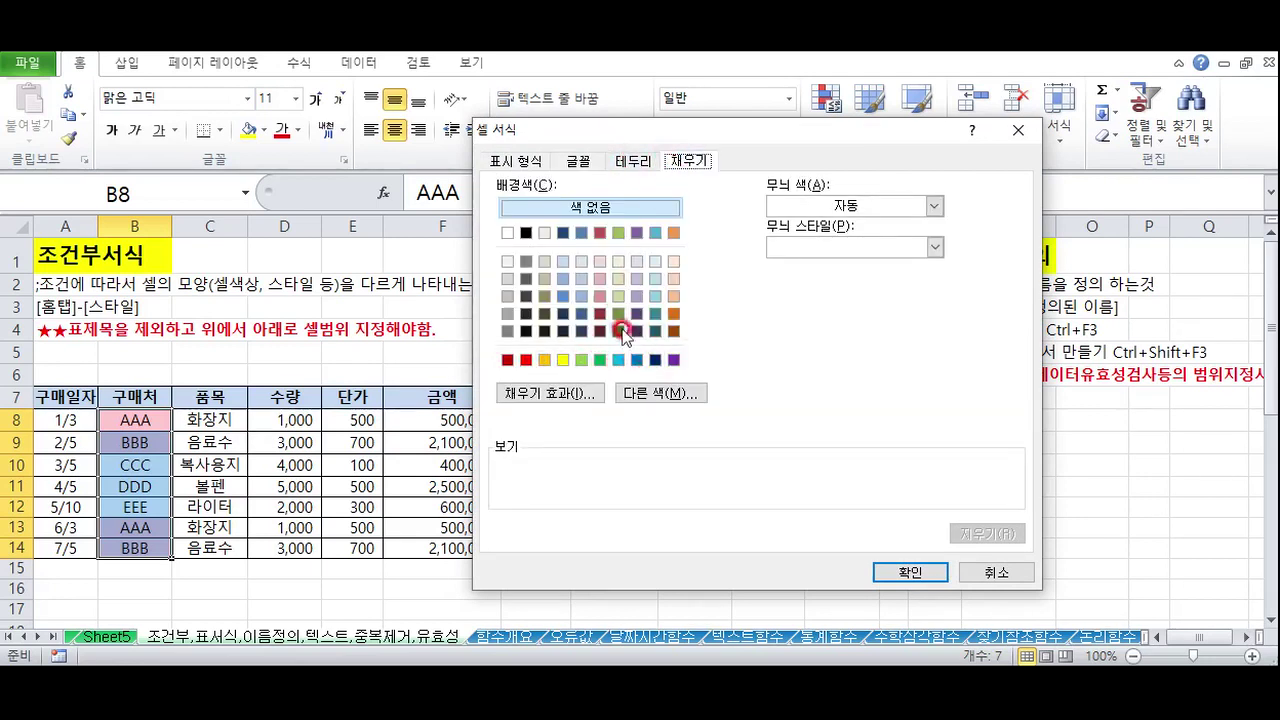
{"action": "left_click", "coordinate": [600, 288]}
{"action": "left_click", "coordinate": [909, 571]}
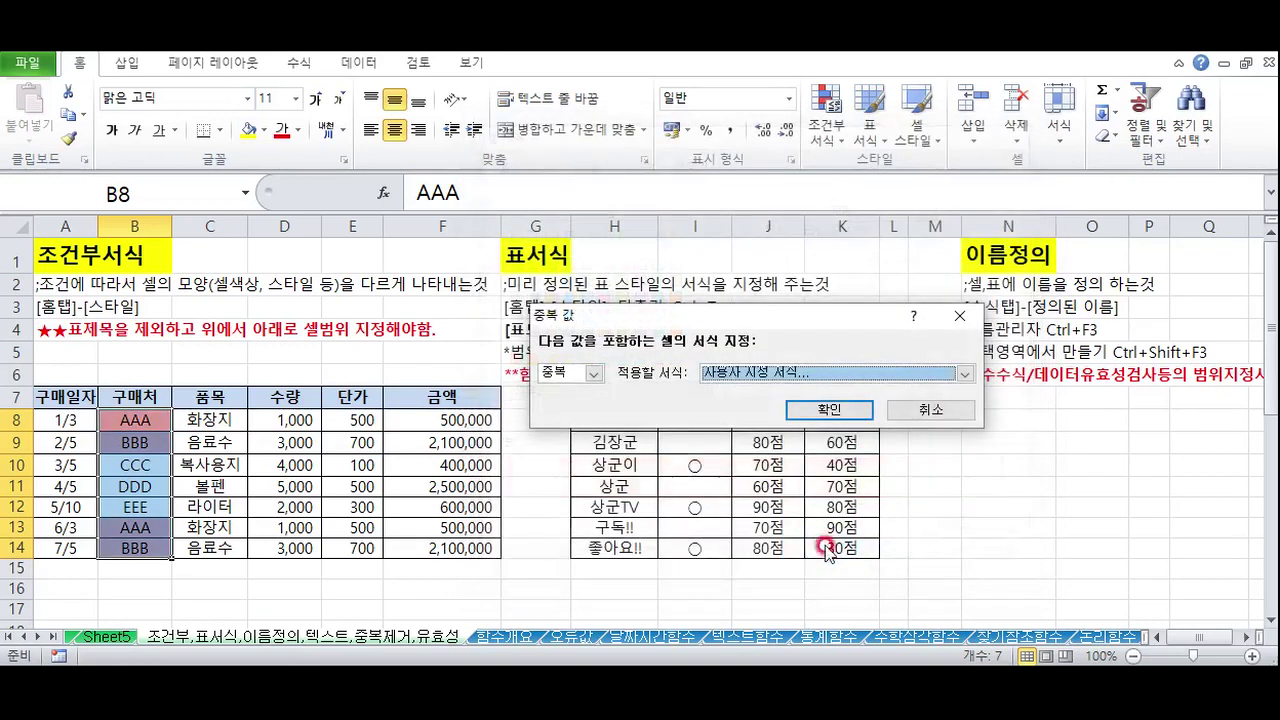
{"action": "left_click", "coordinate": [791, 420]}
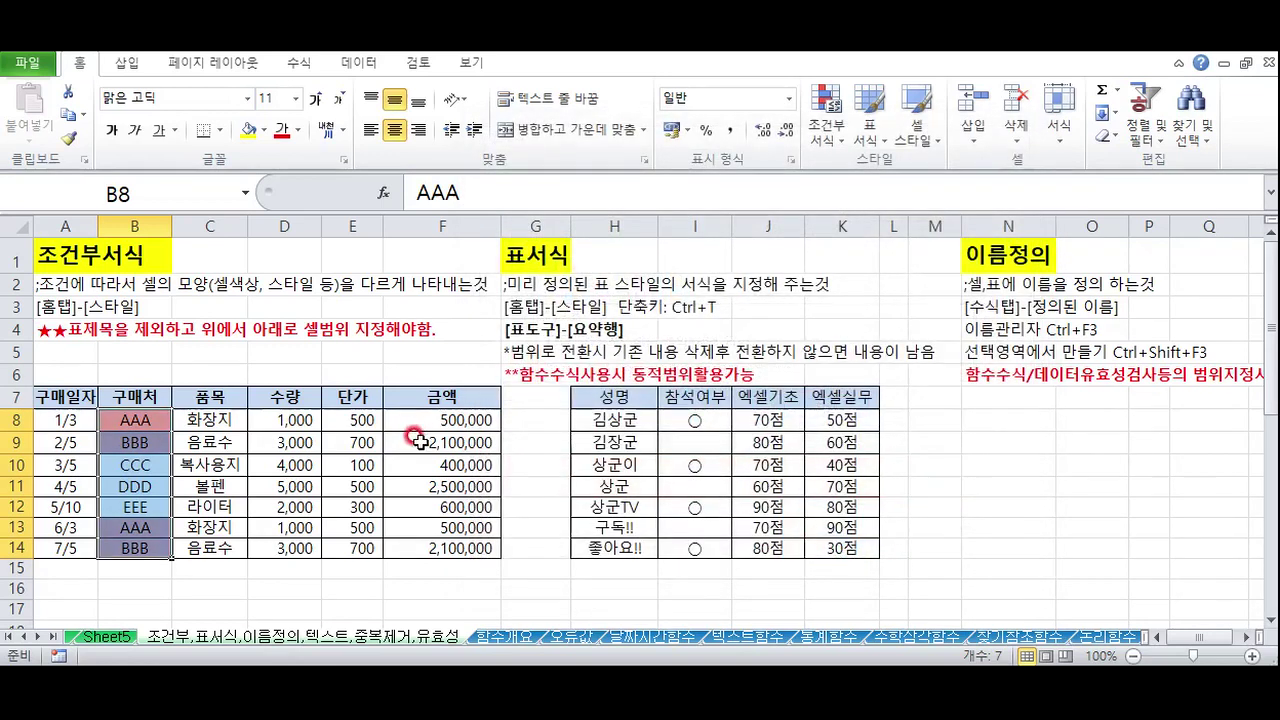
Check the highlighted duplicates in B8:B14 and examine the Less Than dialog, the Top/Bottom rules and the data bar choices
{"action": "left_click", "coordinate": [134, 466]}
{"action": "left_click_drag", "start_coordinate": [134, 420], "coordinate": [144, 549]}
{"action": "left_click", "coordinate": [148, 440]}
{"action": "left_click", "coordinate": [132, 420]}
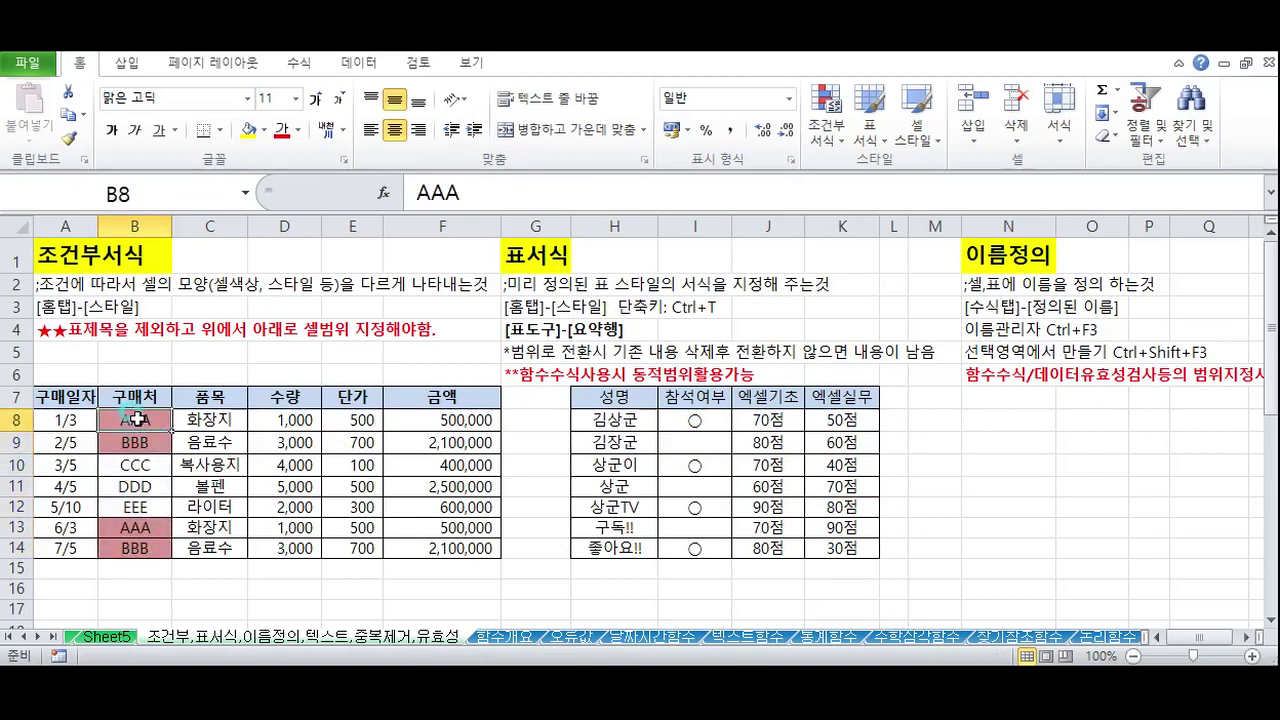
{"action": "left_click", "coordinate": [827, 120]}
{"action": "mouse_move", "coordinate": [866, 176]}
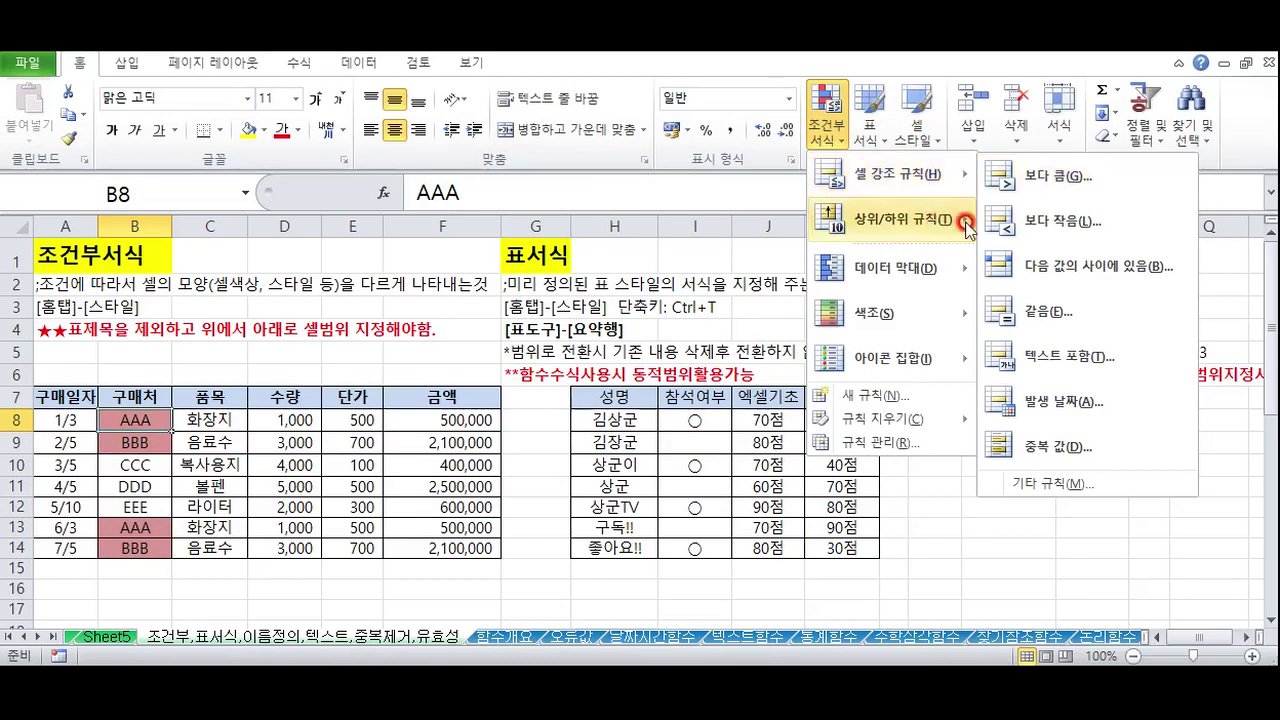
{"action": "left_click", "coordinate": [1036, 222]}
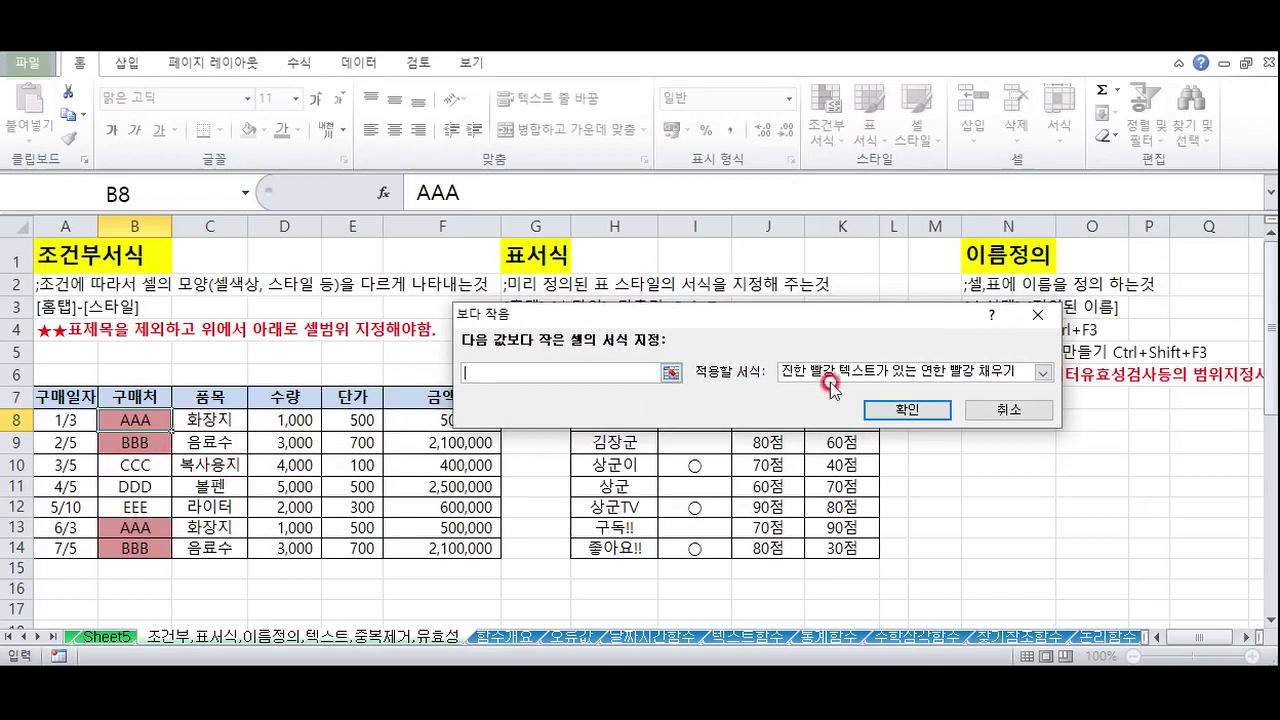
{"action": "left_click", "coordinate": [1003, 414]}
{"action": "left_click", "coordinate": [1000, 415]}
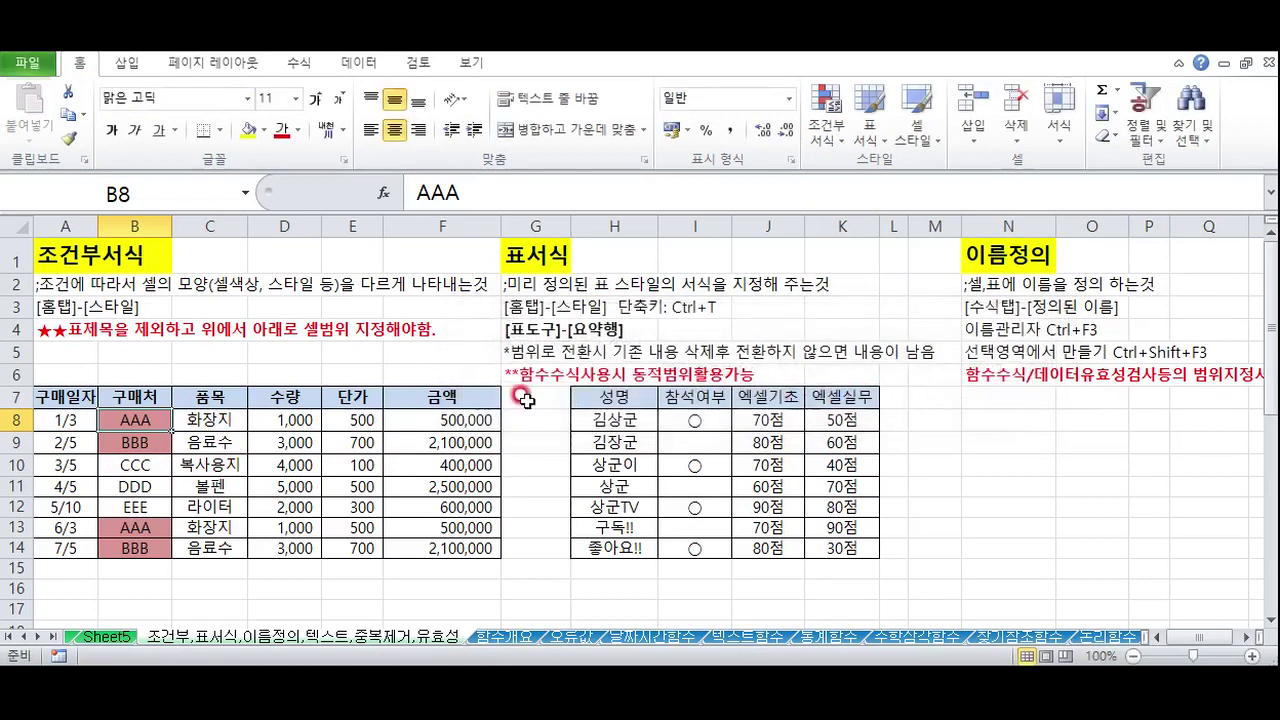
{"action": "left_click", "coordinate": [826, 128]}
{"action": "left_click", "coordinate": [845, 210]}
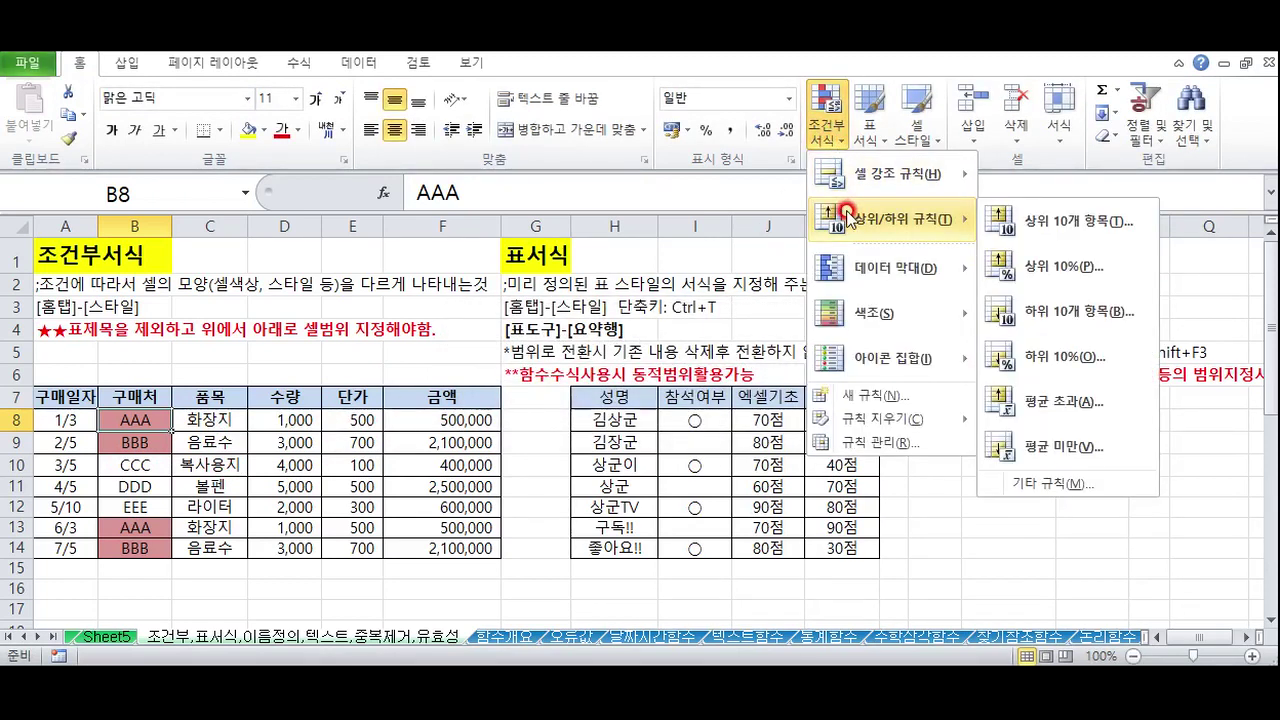
{"action": "left_click", "coordinate": [1012, 221]}
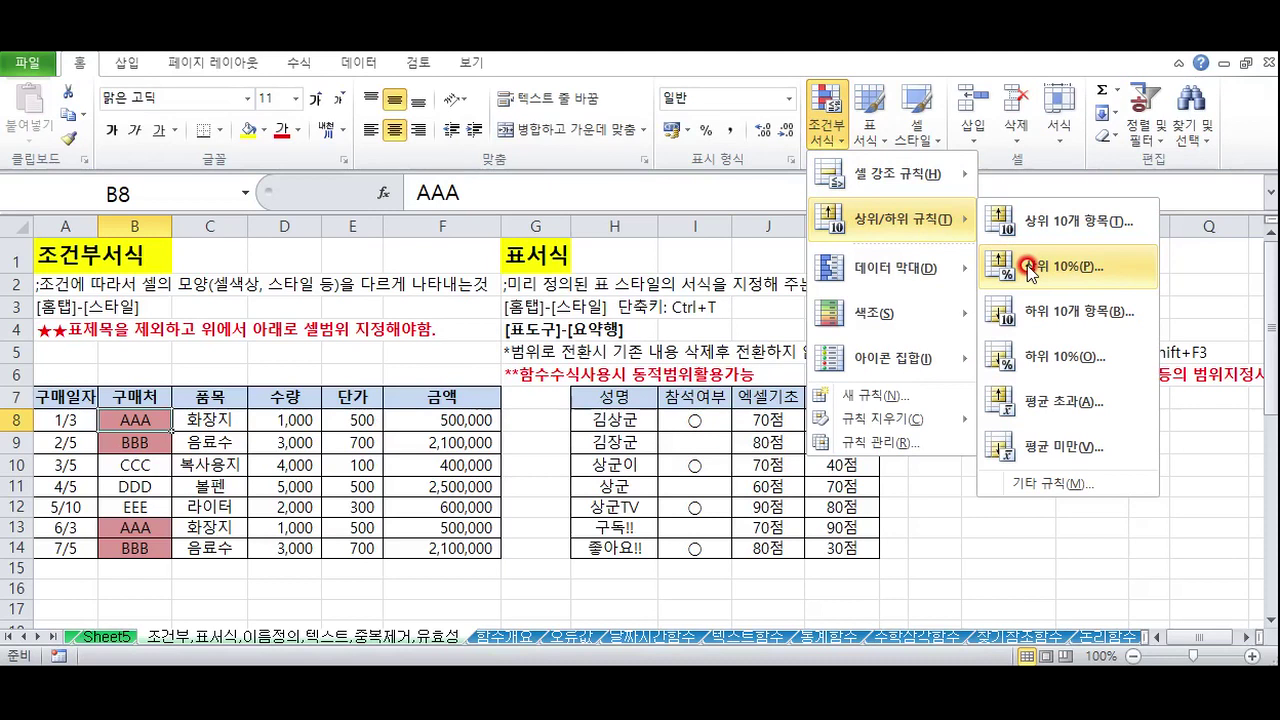
{"action": "mouse_move", "coordinate": [928, 280]}
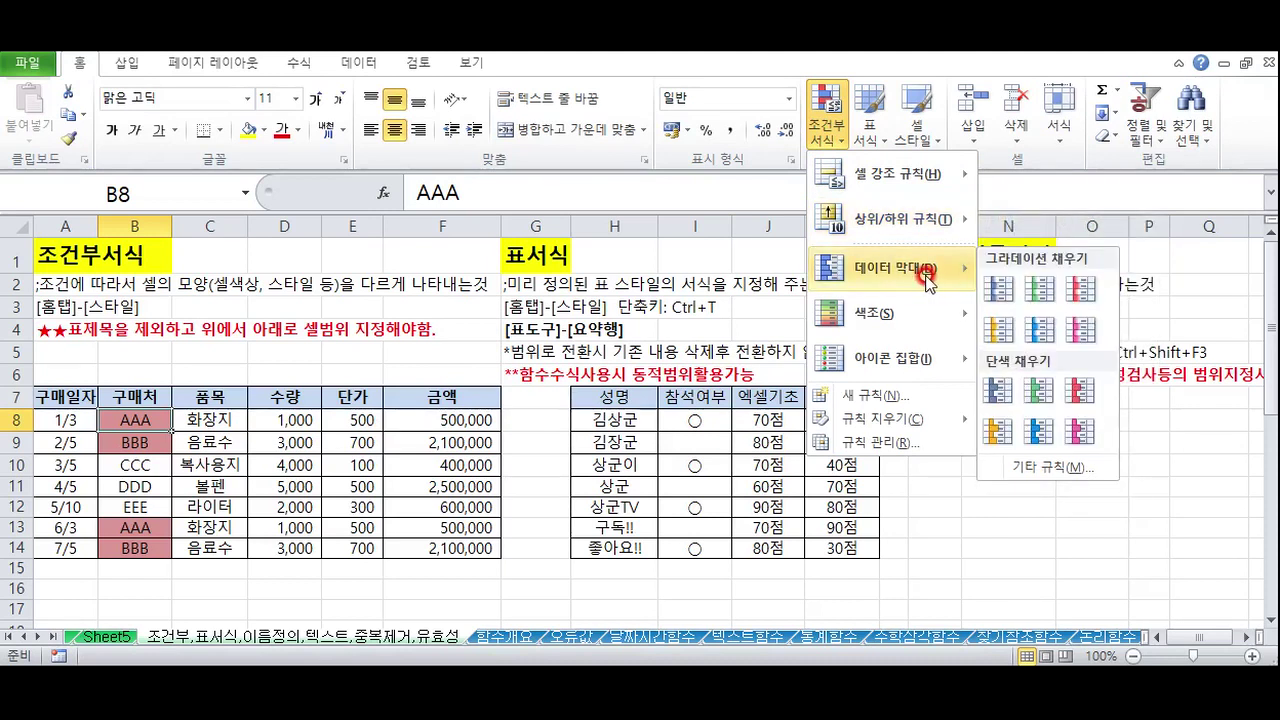
{"action": "left_click", "coordinate": [243, 471]}
Apply solid red data bars to the 금액 cells F8:F14
{"action": "left_click_drag", "start_coordinate": [443, 421], "coordinate": [458, 548]}
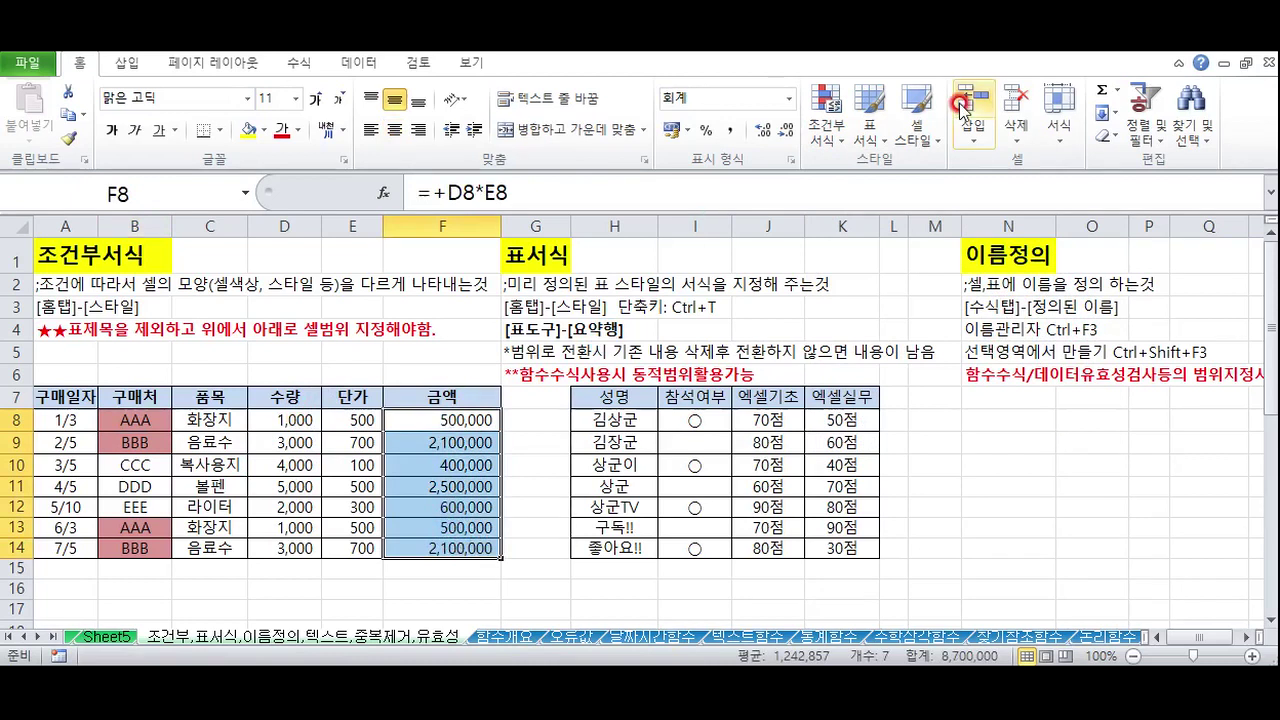
{"action": "left_click", "coordinate": [843, 146]}
{"action": "mouse_move", "coordinate": [890, 268]}
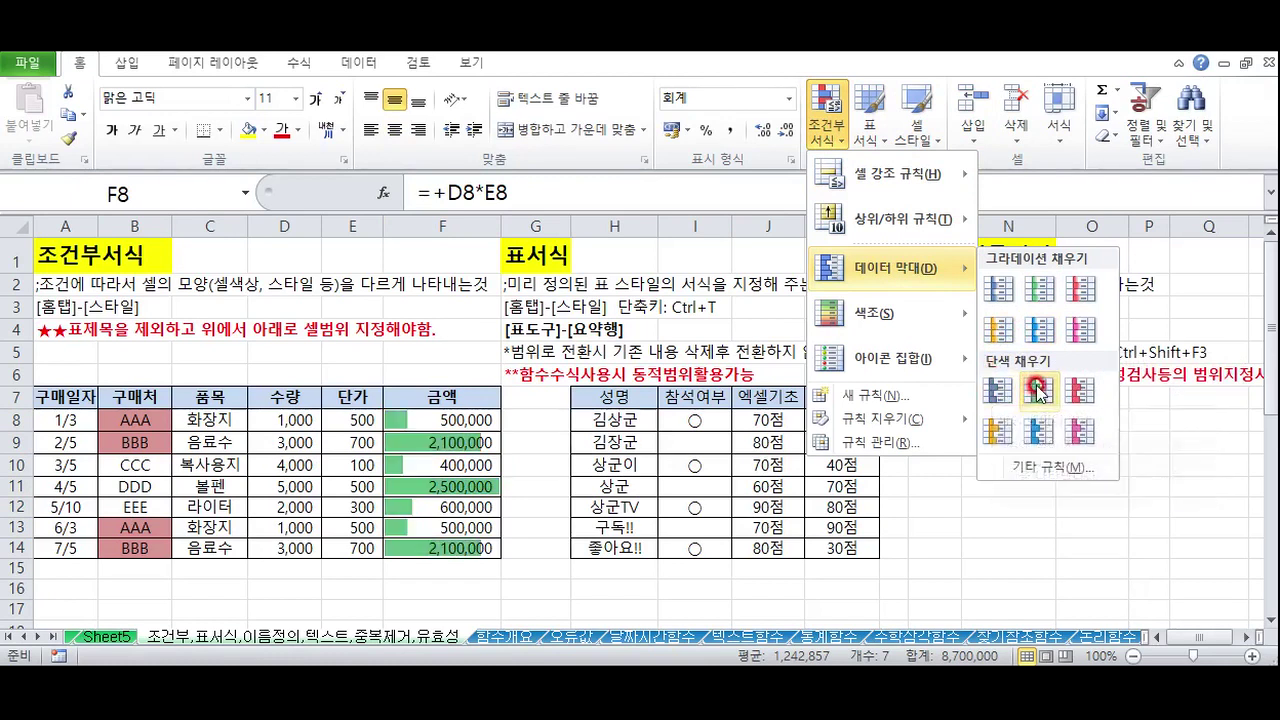
{"action": "left_click", "coordinate": [1080, 393]}
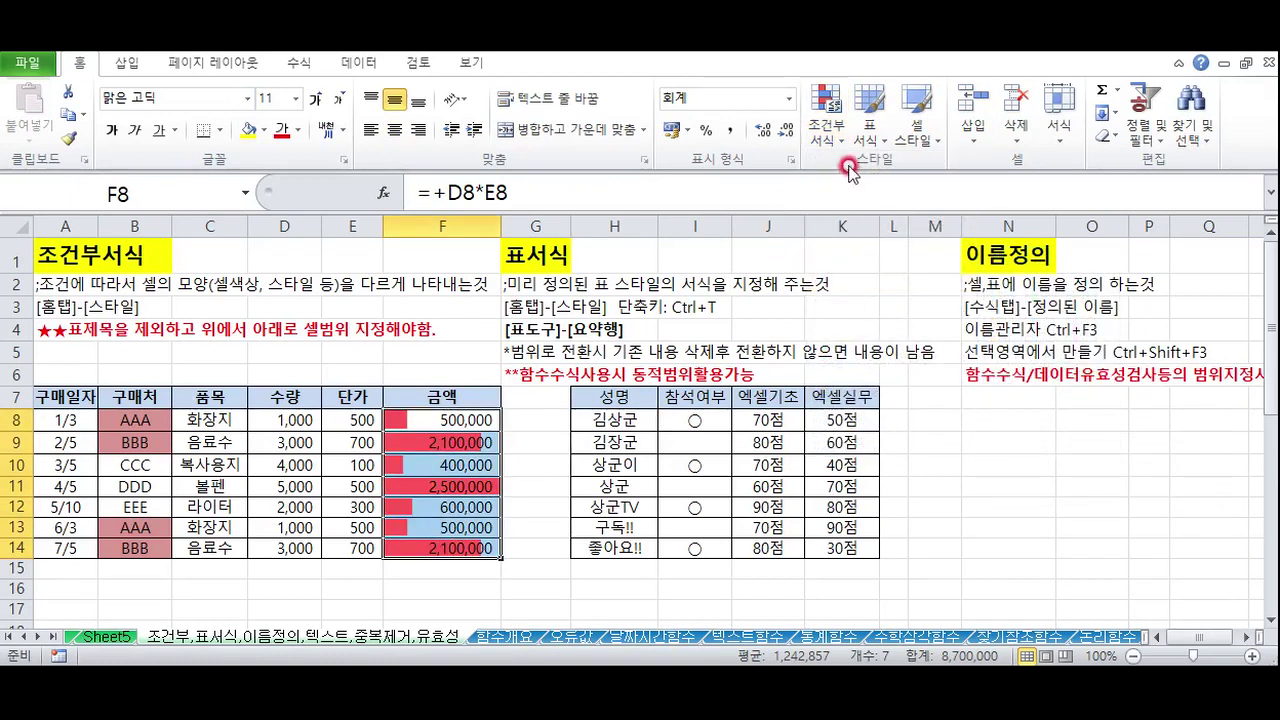
{"action": "left_click", "coordinate": [838, 145]}
{"action": "left_click", "coordinate": [870, 316]}
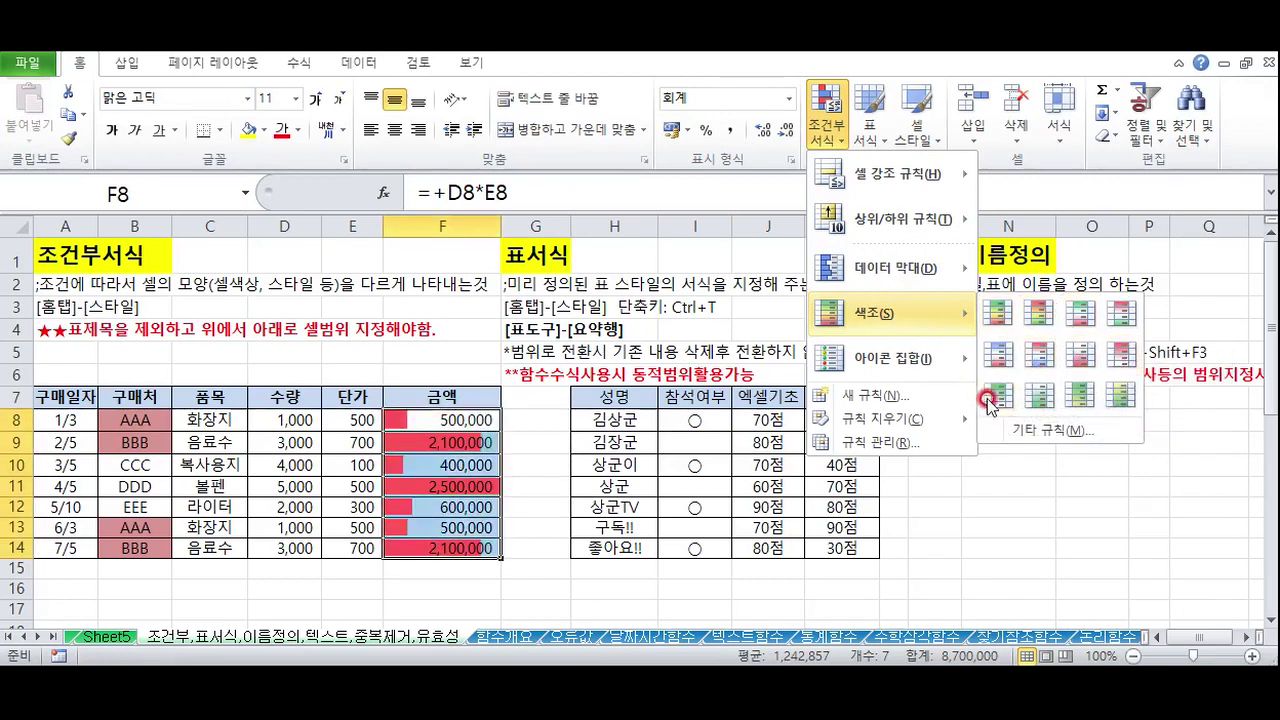
{"action": "left_click", "coordinate": [300, 420]}
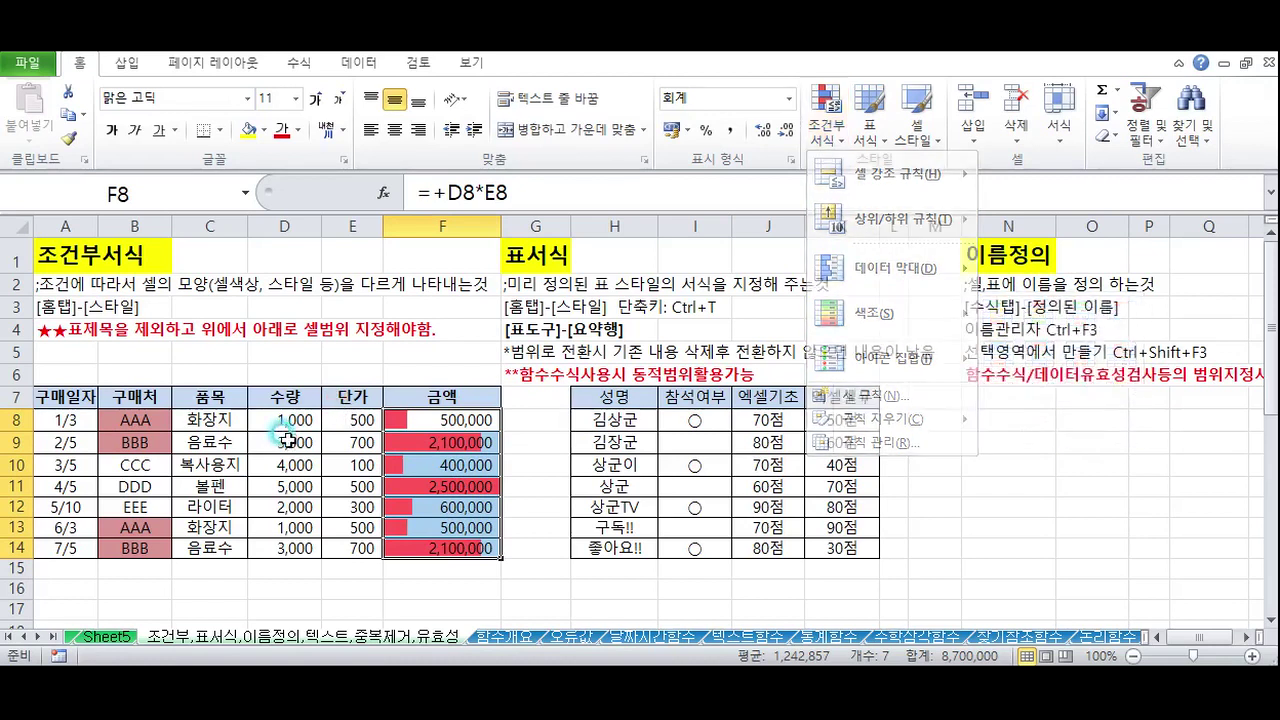
Apply a signal-bar rating icon set to the 수량 cells D8:D14
{"action": "left_click_drag", "start_coordinate": [262, 424], "coordinate": [289, 549]}
{"action": "left_click", "coordinate": [864, 145]}
{"action": "left_click", "coordinate": [826, 128]}
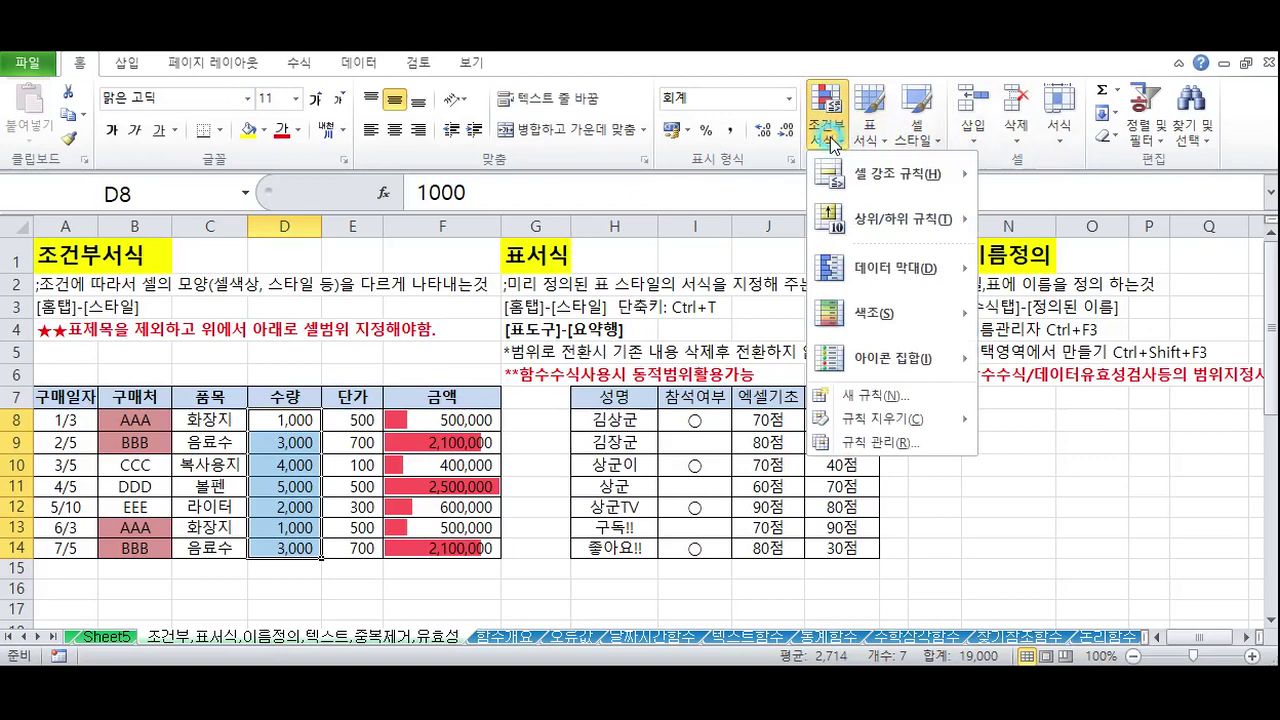
{"action": "left_click", "coordinate": [893, 370]}
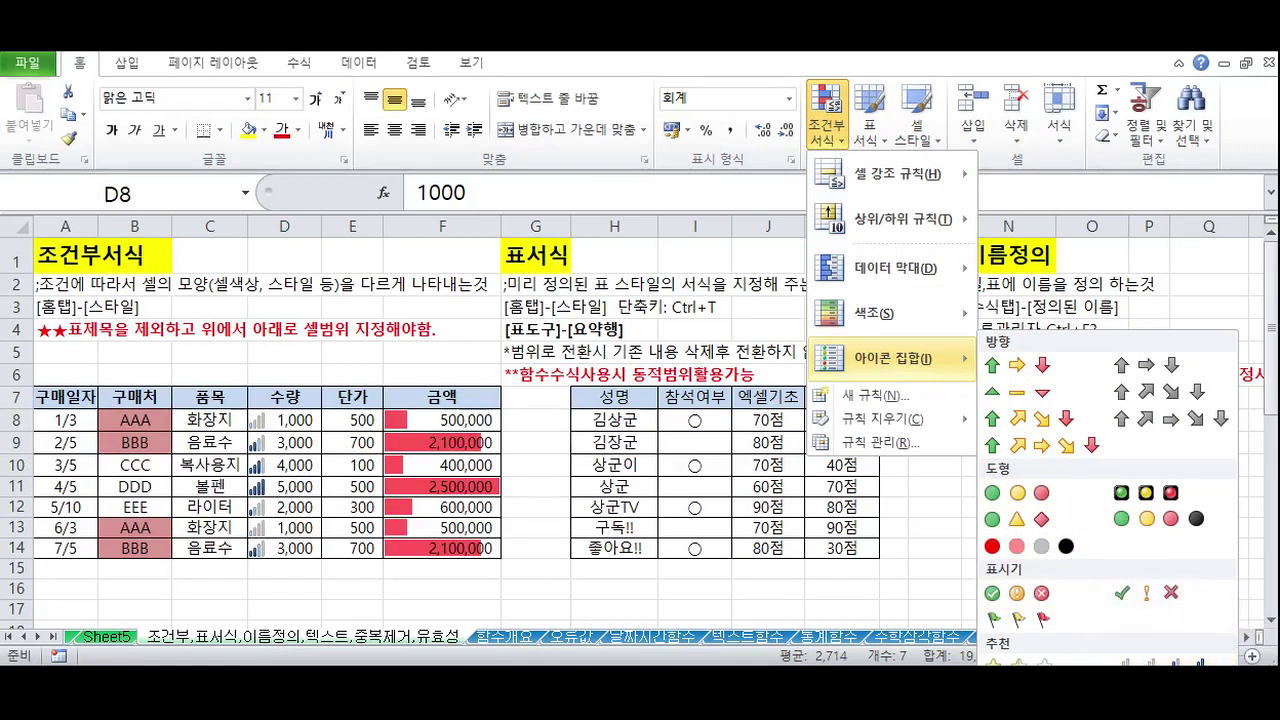
{"action": "left_click", "coordinate": [1160, 663]}
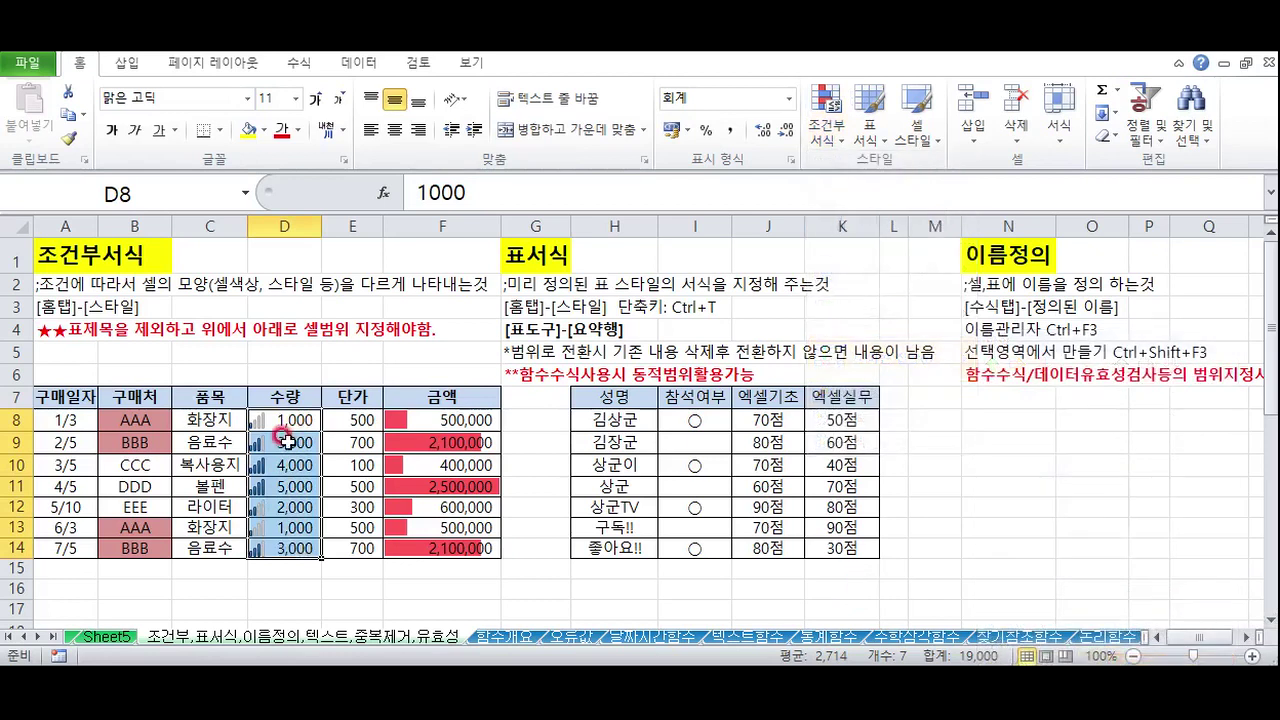
{"action": "left_click", "coordinate": [290, 442]}
Look through the conditional formatting choices for data bars, color scales and icon sets, and review the range-selection note in A4
{"action": "left_click", "coordinate": [826, 132]}
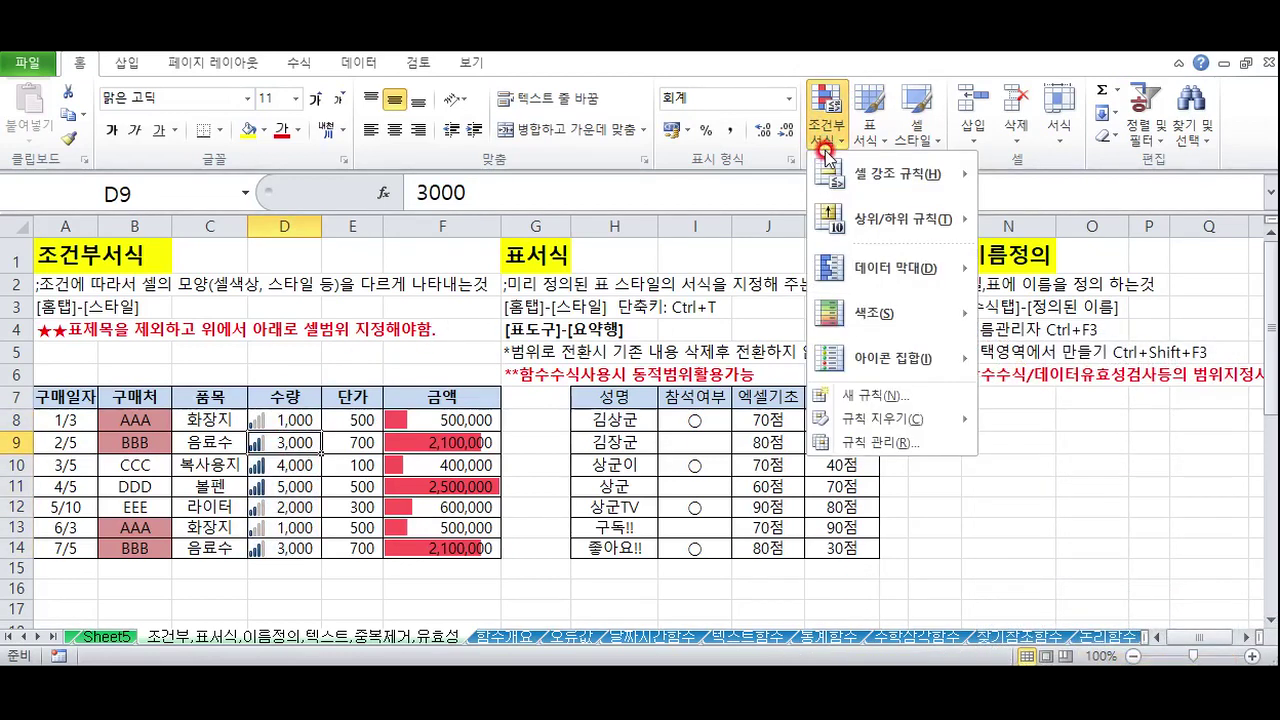
{"action": "mouse_move", "coordinate": [873, 230]}
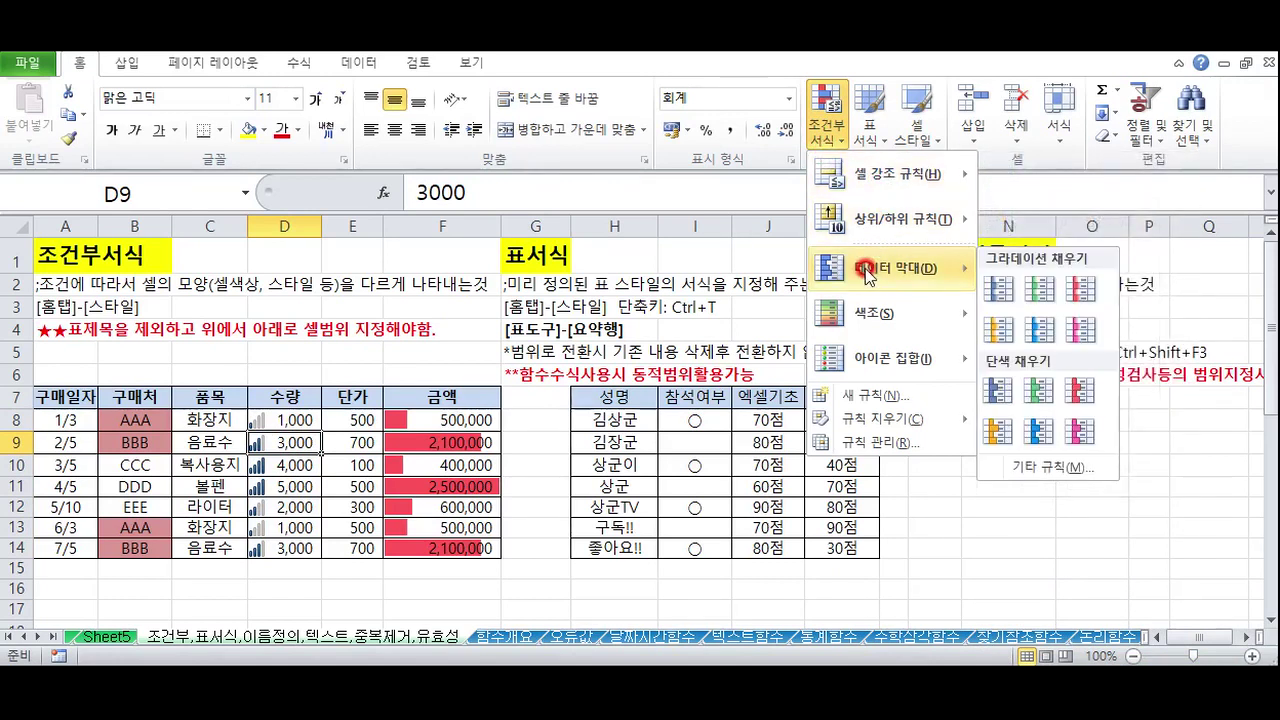
{"action": "mouse_move", "coordinate": [870, 322]}
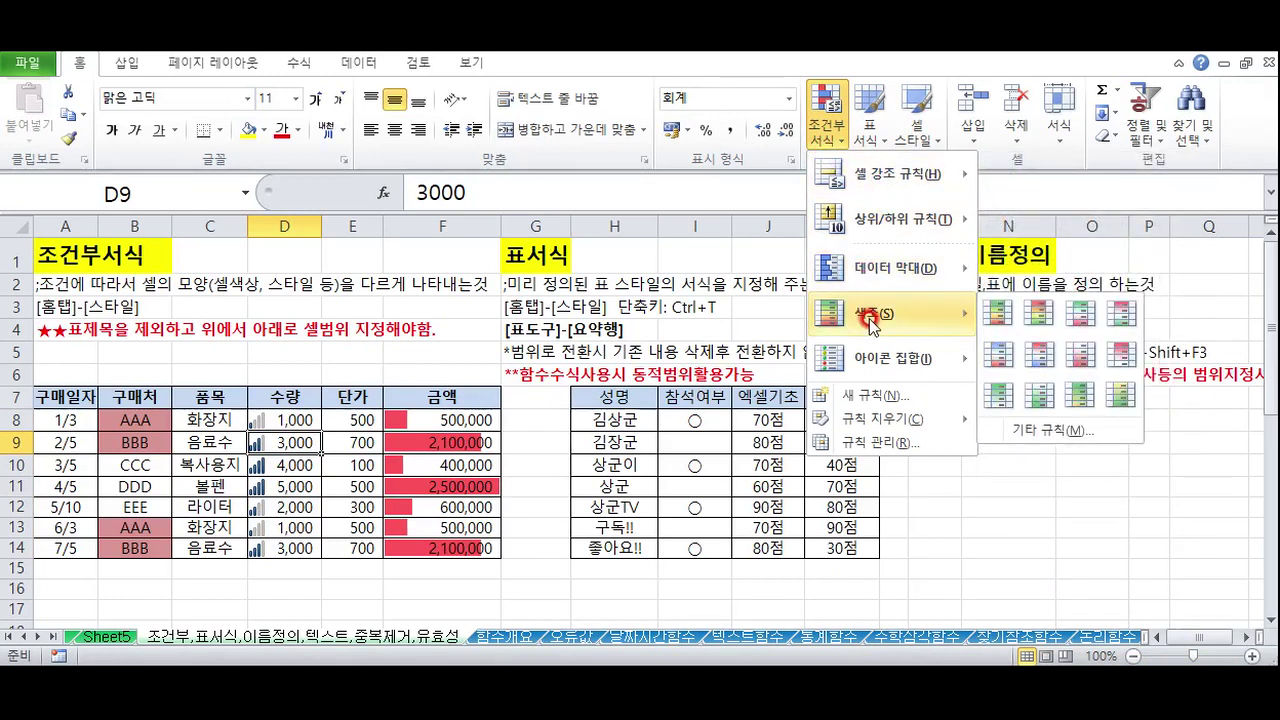
{"action": "mouse_move", "coordinate": [882, 366]}
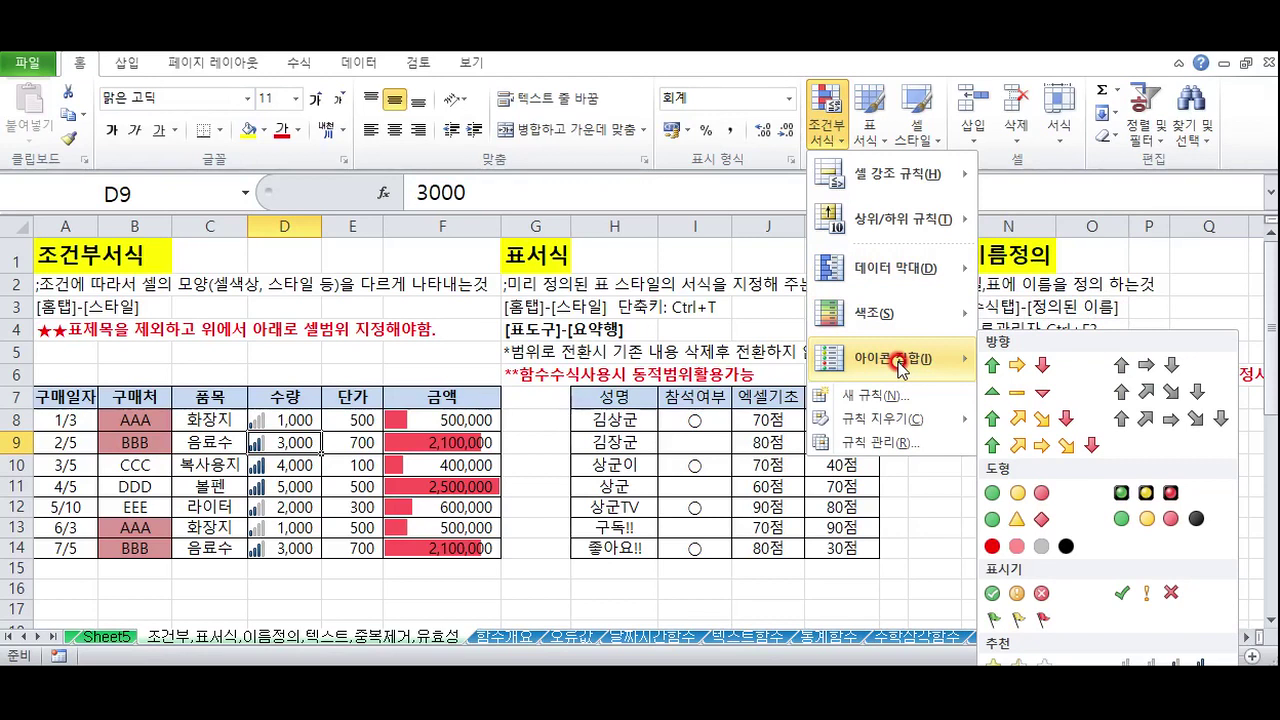
{"action": "left_click", "coordinate": [655, 422]}
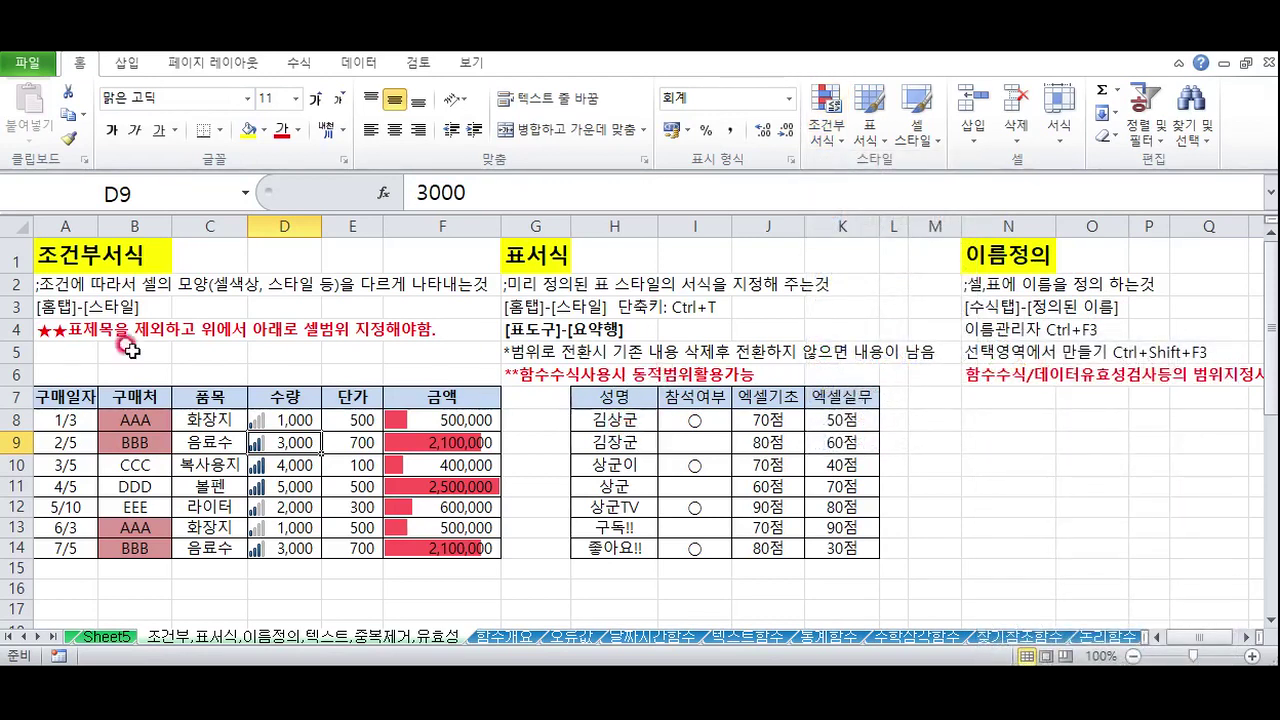
{"action": "left_click", "coordinate": [50, 333]}
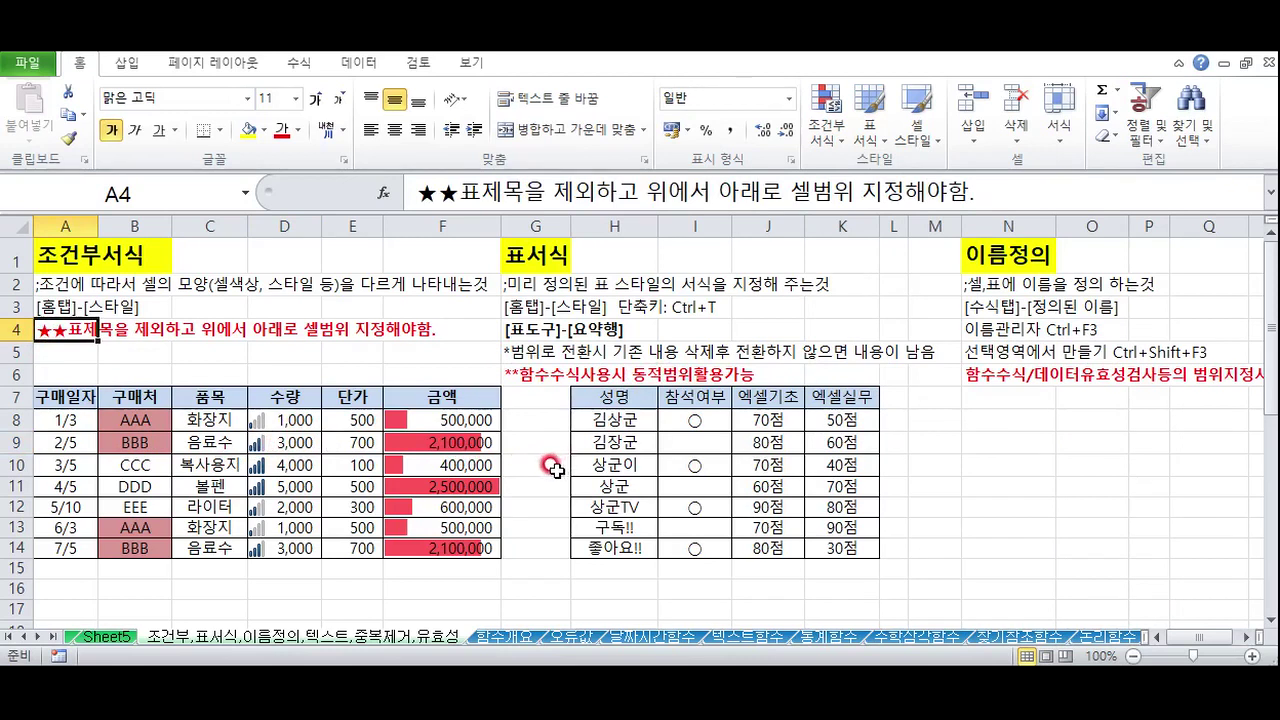
Start a new formula-based conditional formatting rule for the attendance table's data cells H8:K14, leaving out the header row
{"action": "left_click_drag", "start_coordinate": [614, 420], "coordinate": [831, 552]}
{"action": "left_click", "coordinate": [617, 397]}
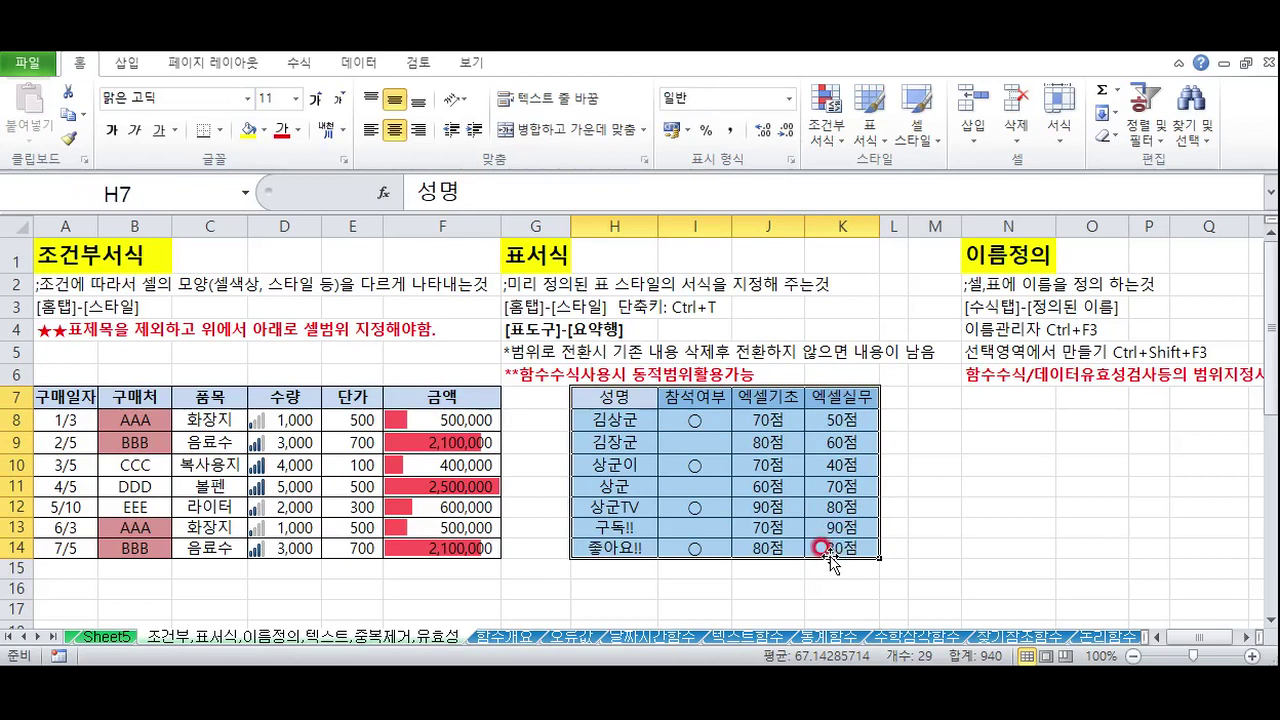
{"action": "left_click_drag", "start_coordinate": [607, 421], "coordinate": [832, 545]}
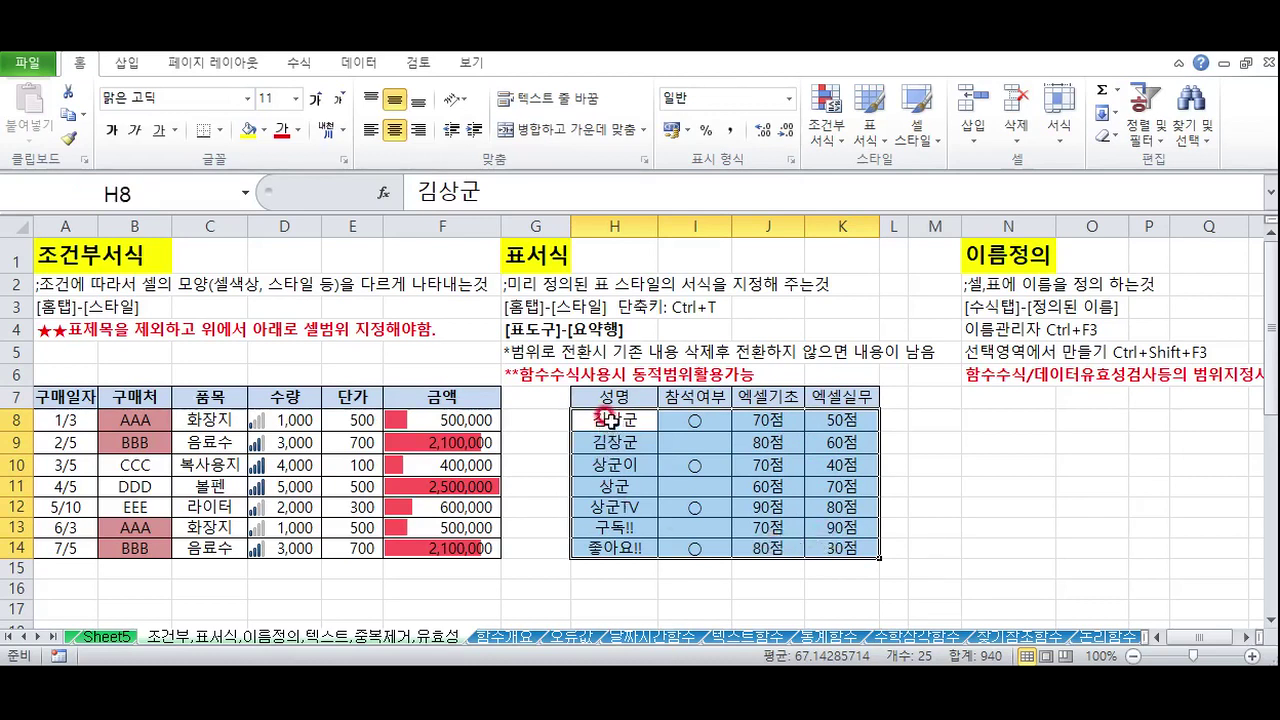
{"action": "left_click_drag", "start_coordinate": [597, 418], "coordinate": [836, 548]}
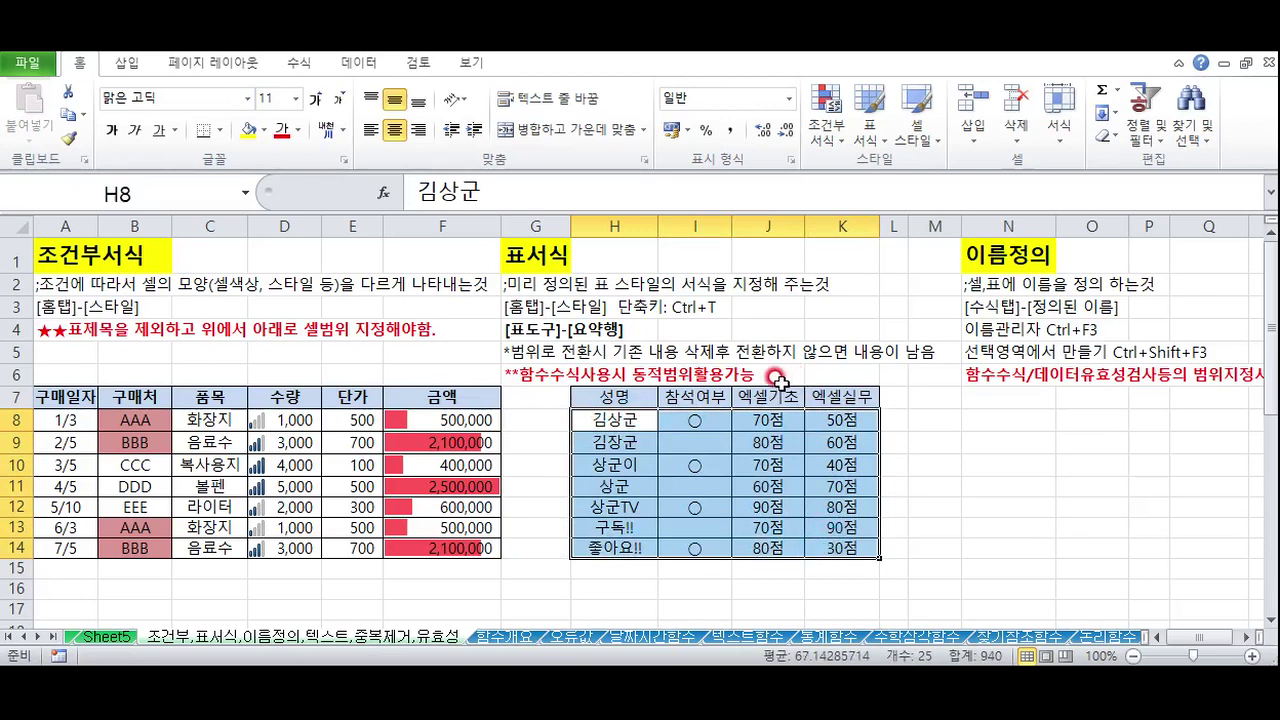
{"action": "left_click", "coordinate": [838, 150]}
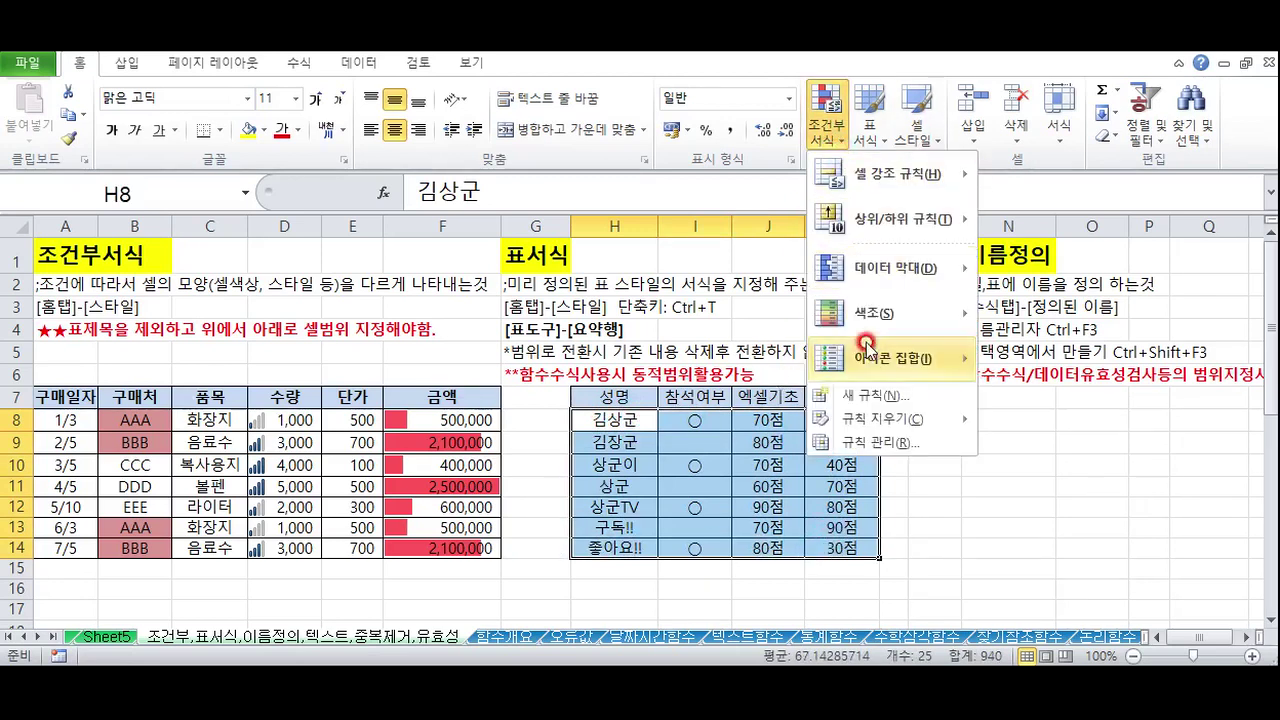
{"action": "left_click", "coordinate": [872, 394]}
{"action": "left_click_drag", "start_coordinate": [666, 191], "coordinate": [351, 213]}
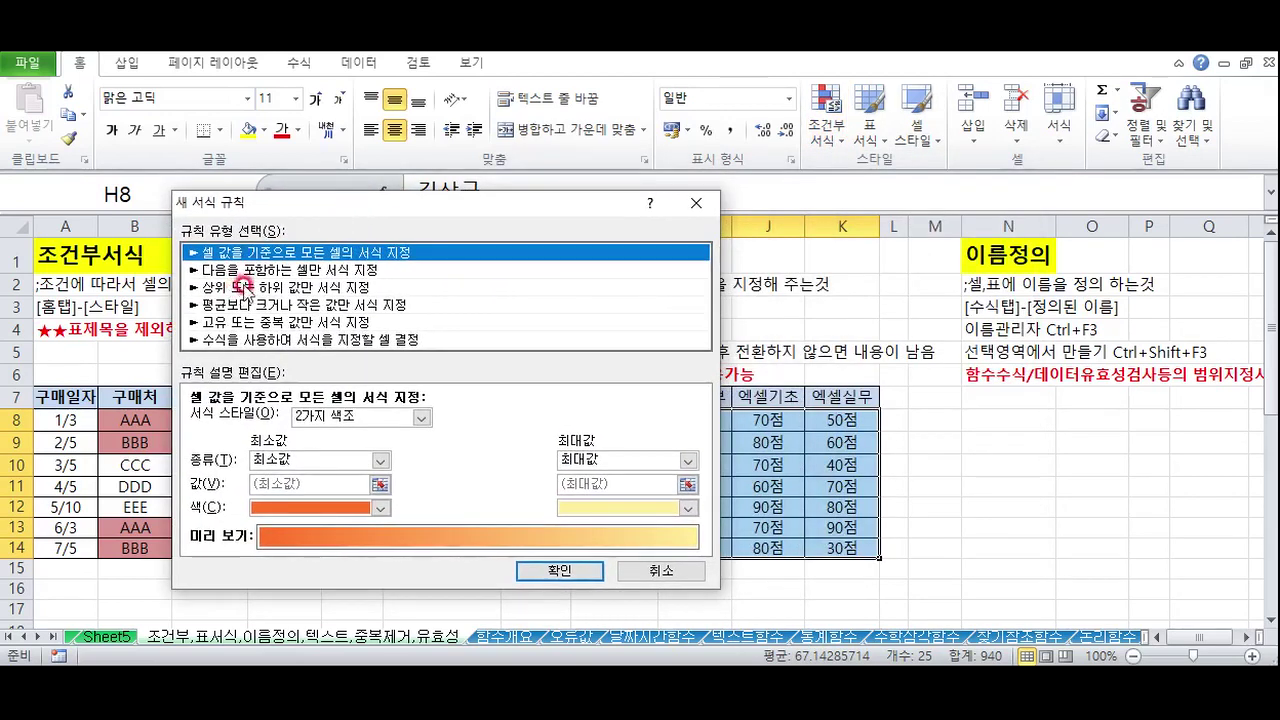
{"action": "left_click", "coordinate": [243, 341]}
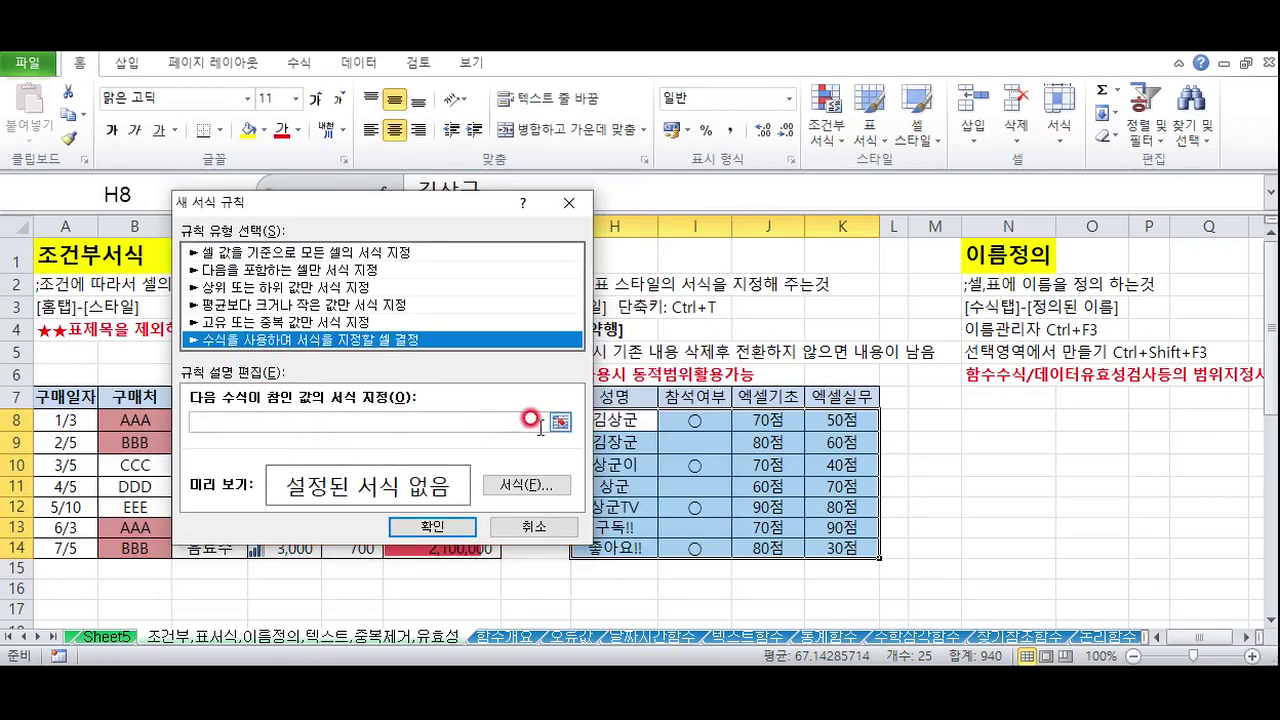
Begin the rule formula with a reference to the first 참석여부 cell, locking only the column as =$I8
{"action": "left_click", "coordinate": [332, 434]}
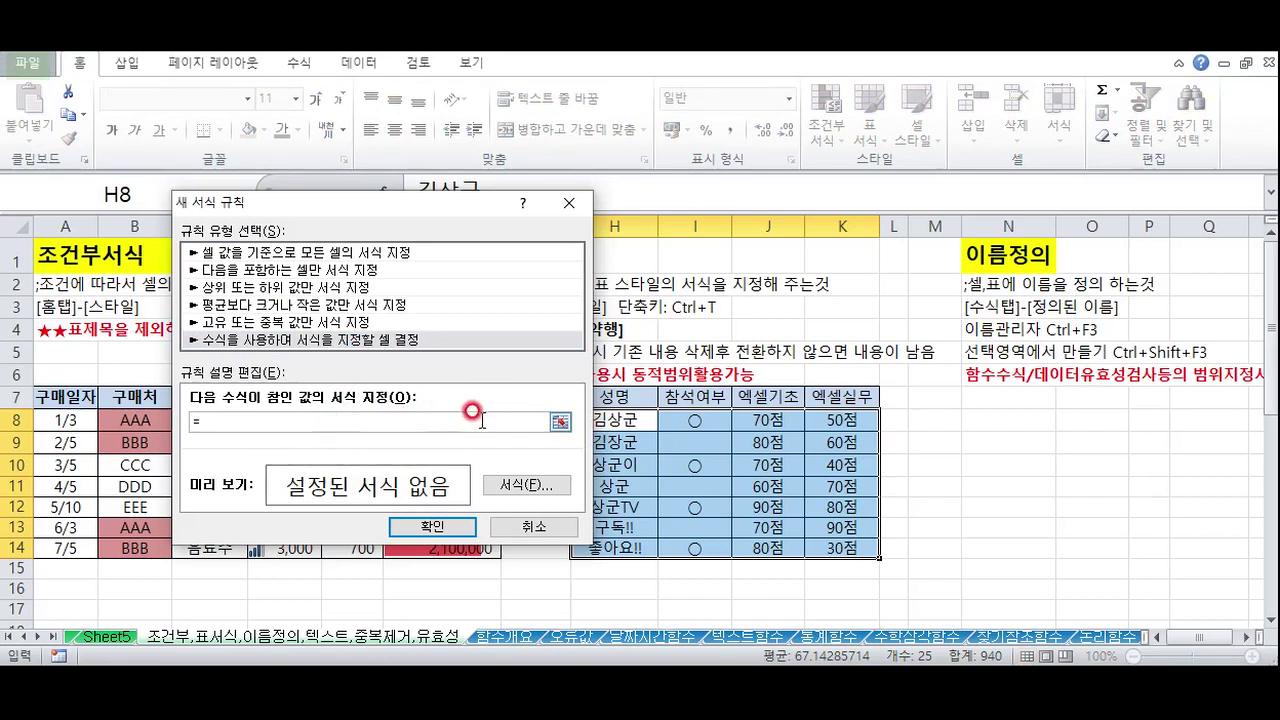
{"action": "type", "text": "="}
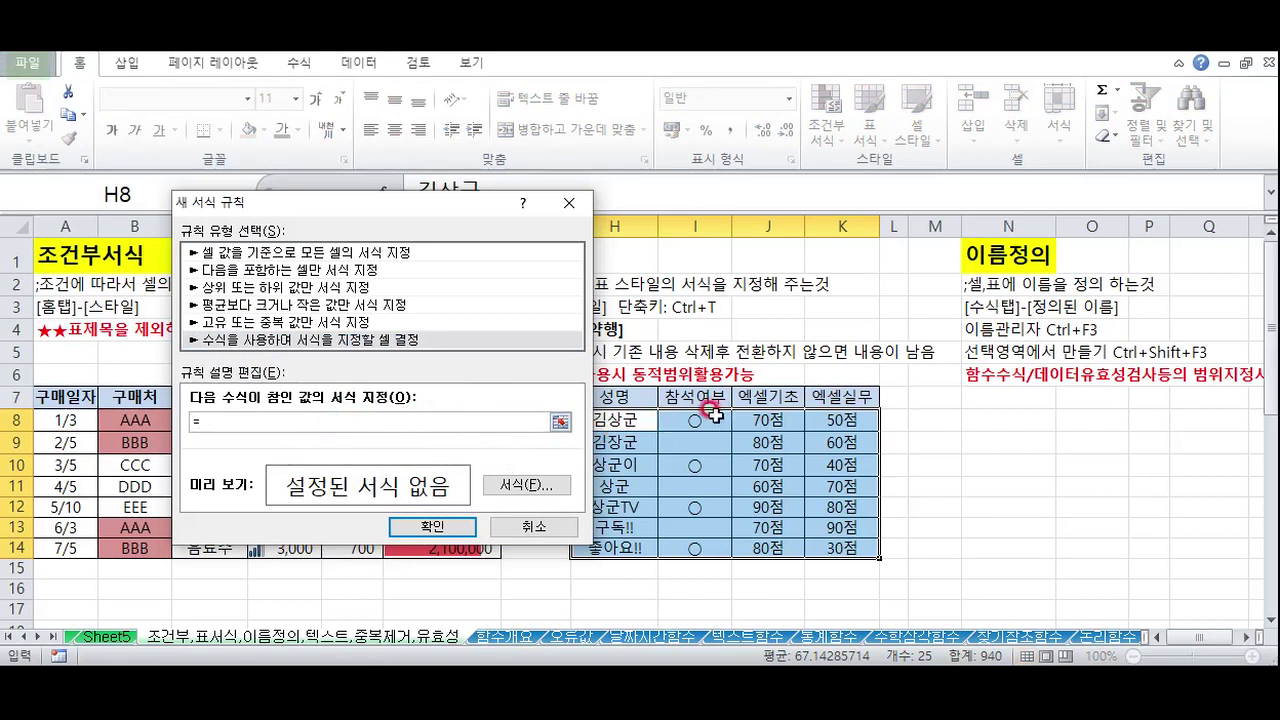
{"action": "left_click", "coordinate": [700, 418]}
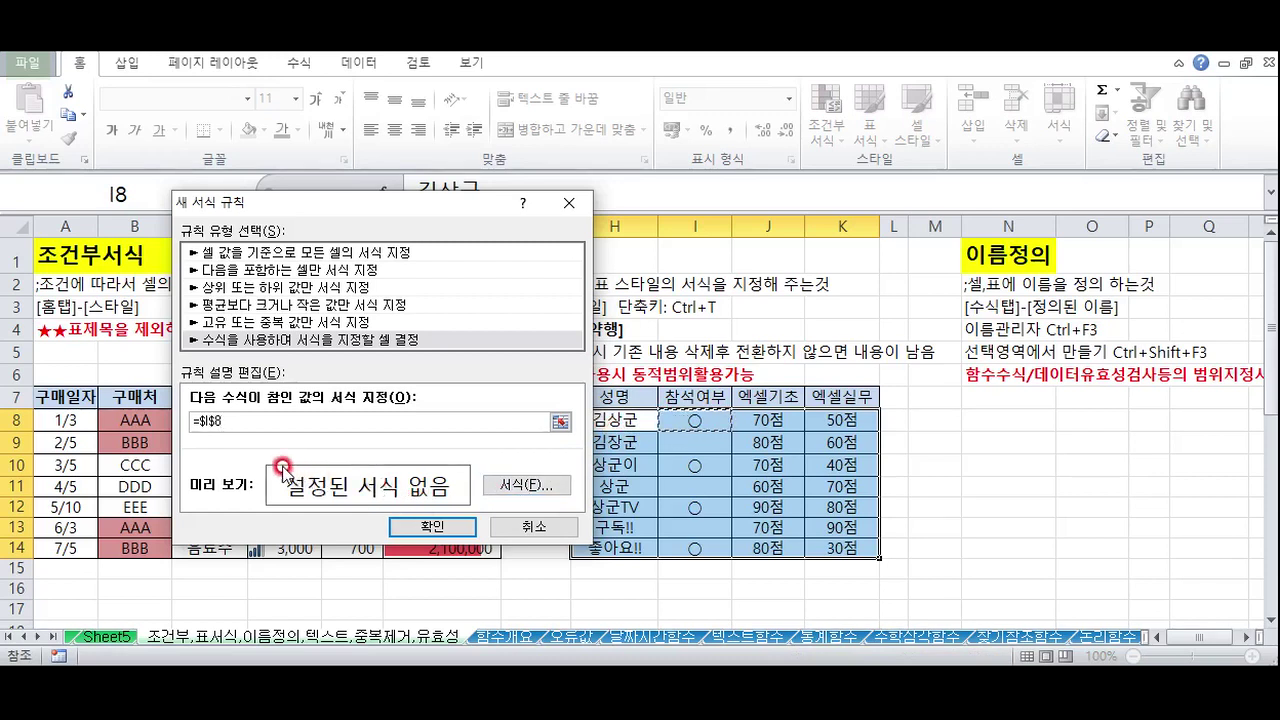
{"action": "left_click", "coordinate": [205, 420]}
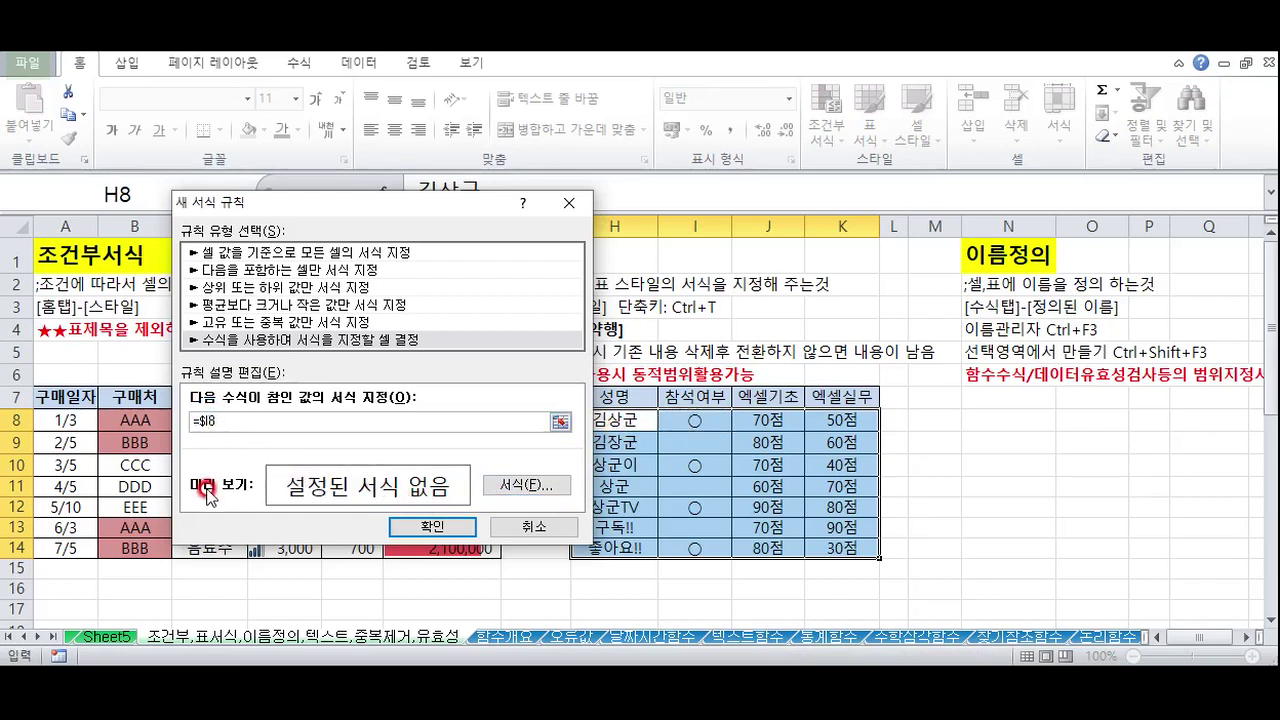
{"action": "left_click_drag", "start_coordinate": [235, 421], "coordinate": [199, 421]}
{"action": "left_click", "coordinate": [692, 420]}
{"action": "left_click", "coordinate": [201, 420]}
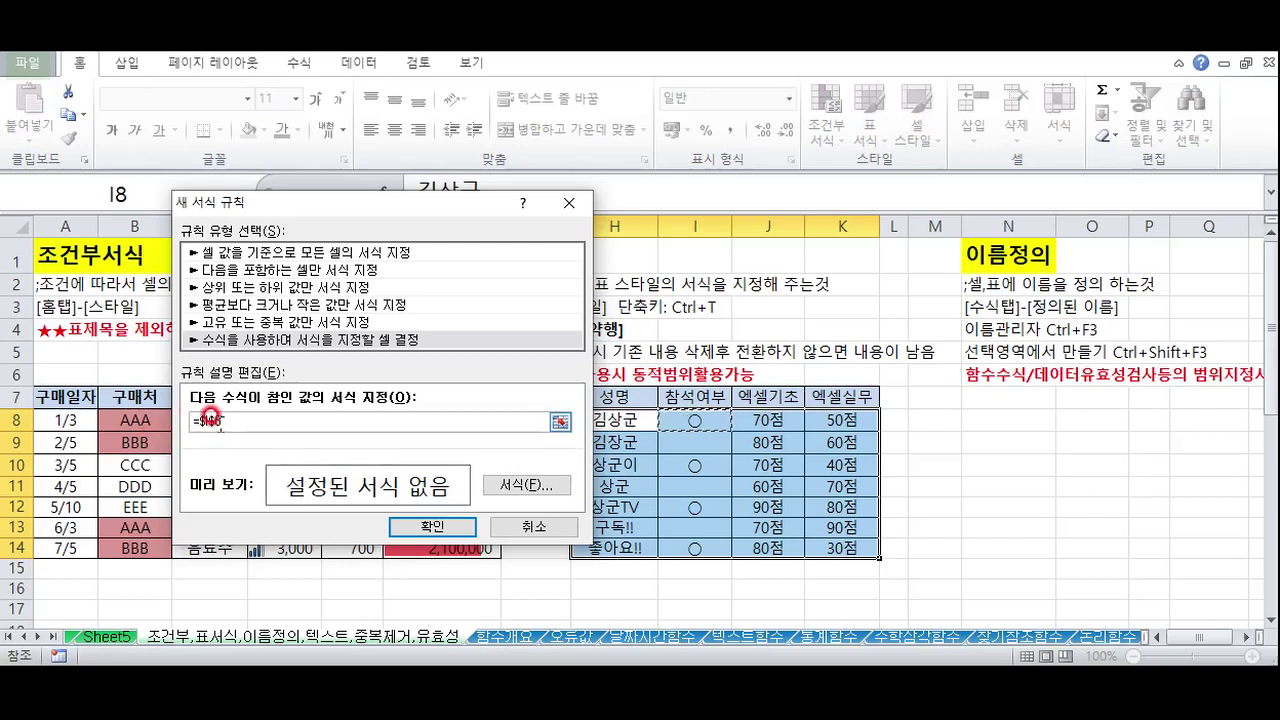
{"action": "left_click", "coordinate": [214, 463]}
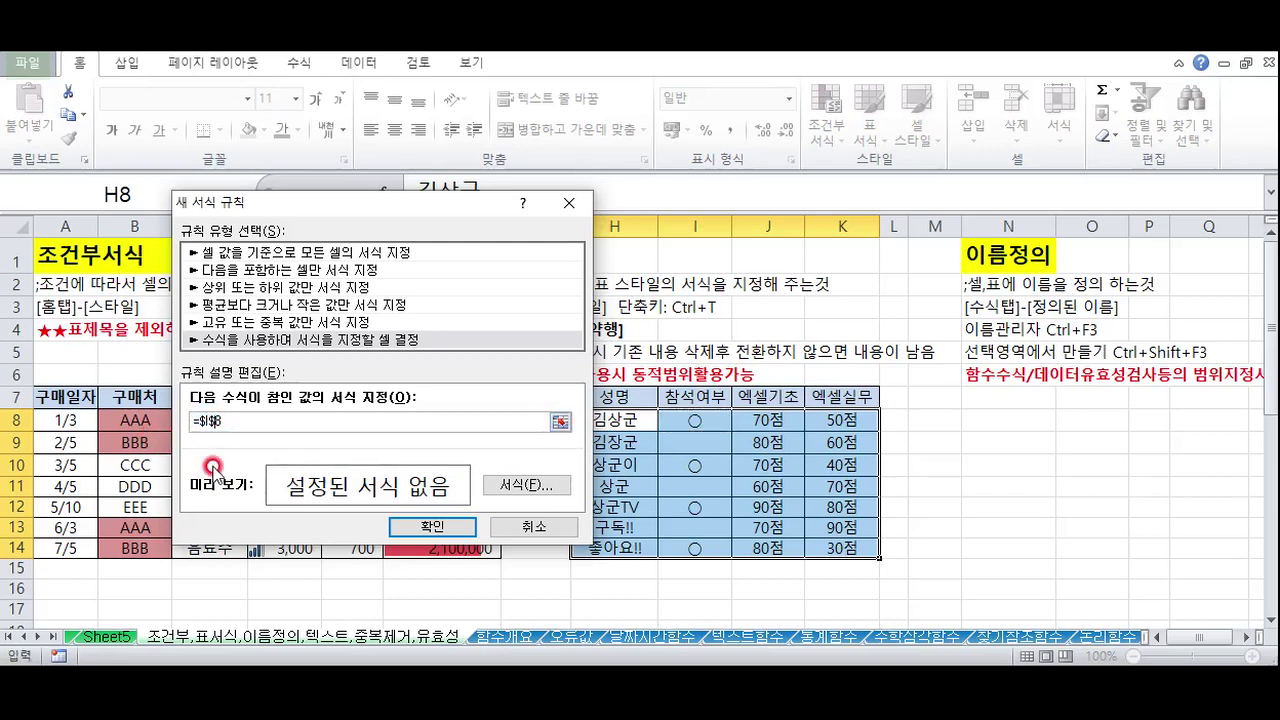
Complete the rule formula as =$I8="○", using the circle special character in quotation marks
{"action": "left_click", "coordinate": [268, 430]}
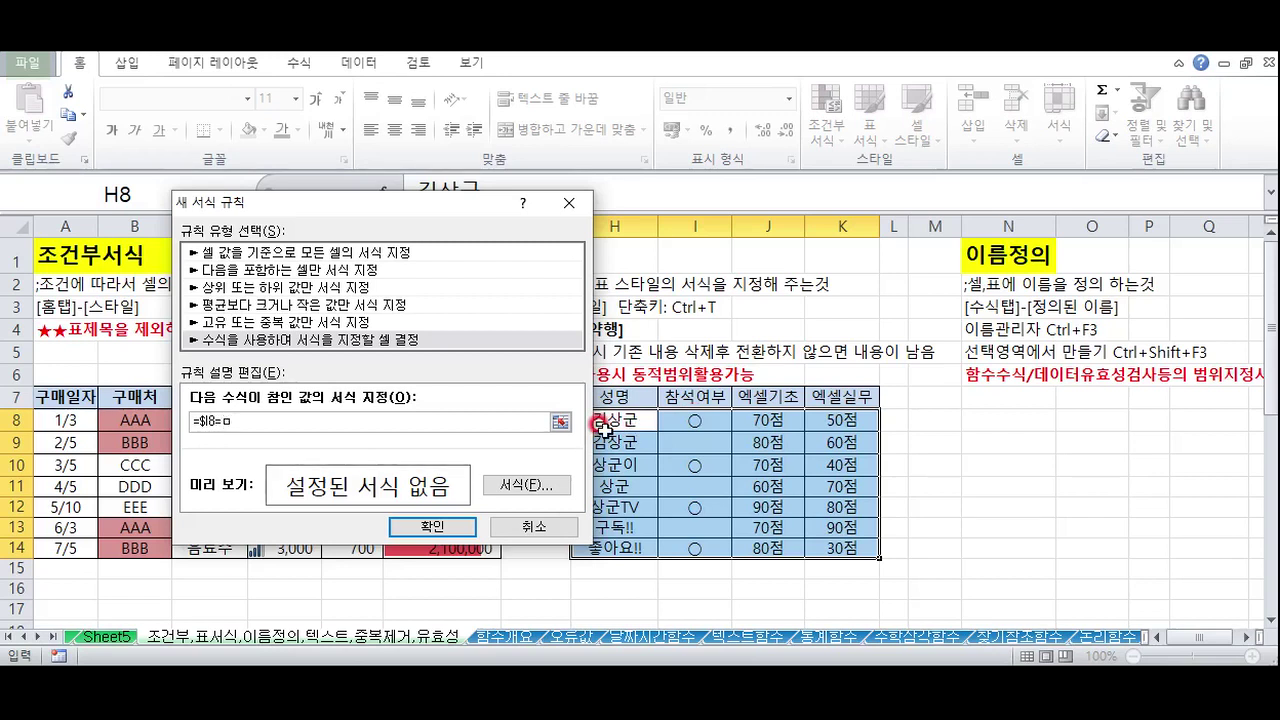
{"action": "key", "text": "Hangul_Hanja"}
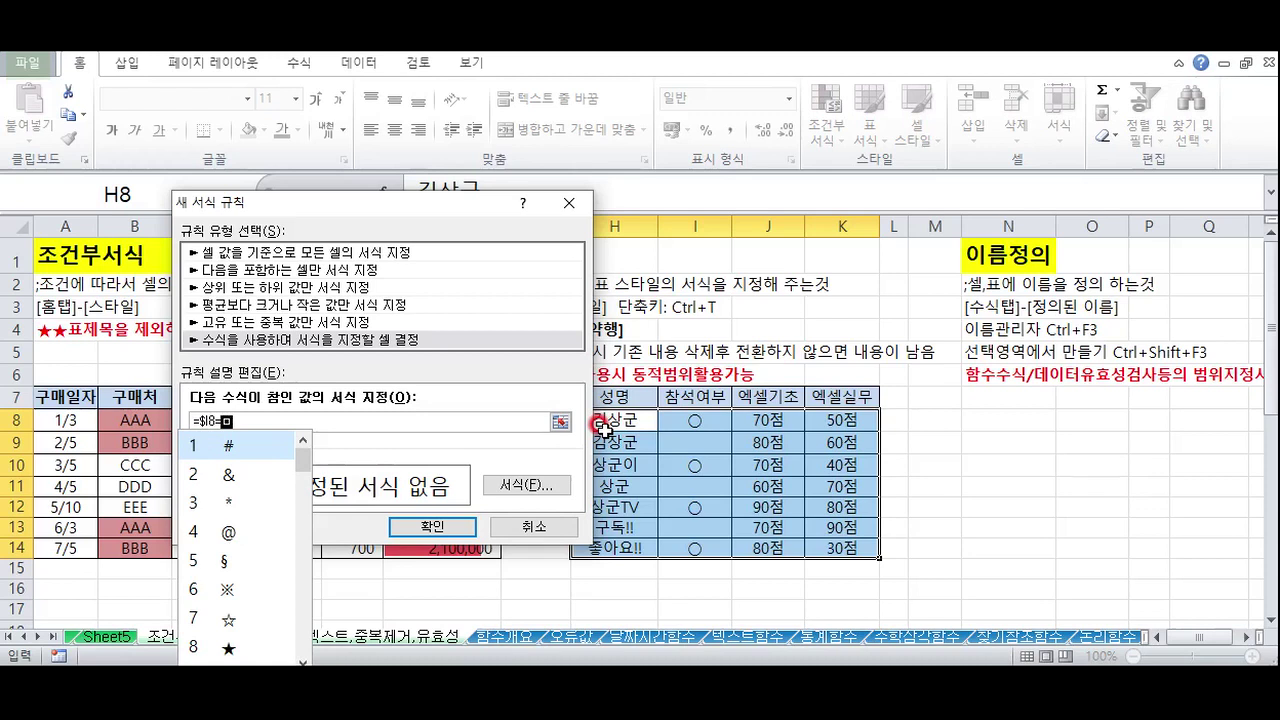
{"action": "key", "text": "Tab"}
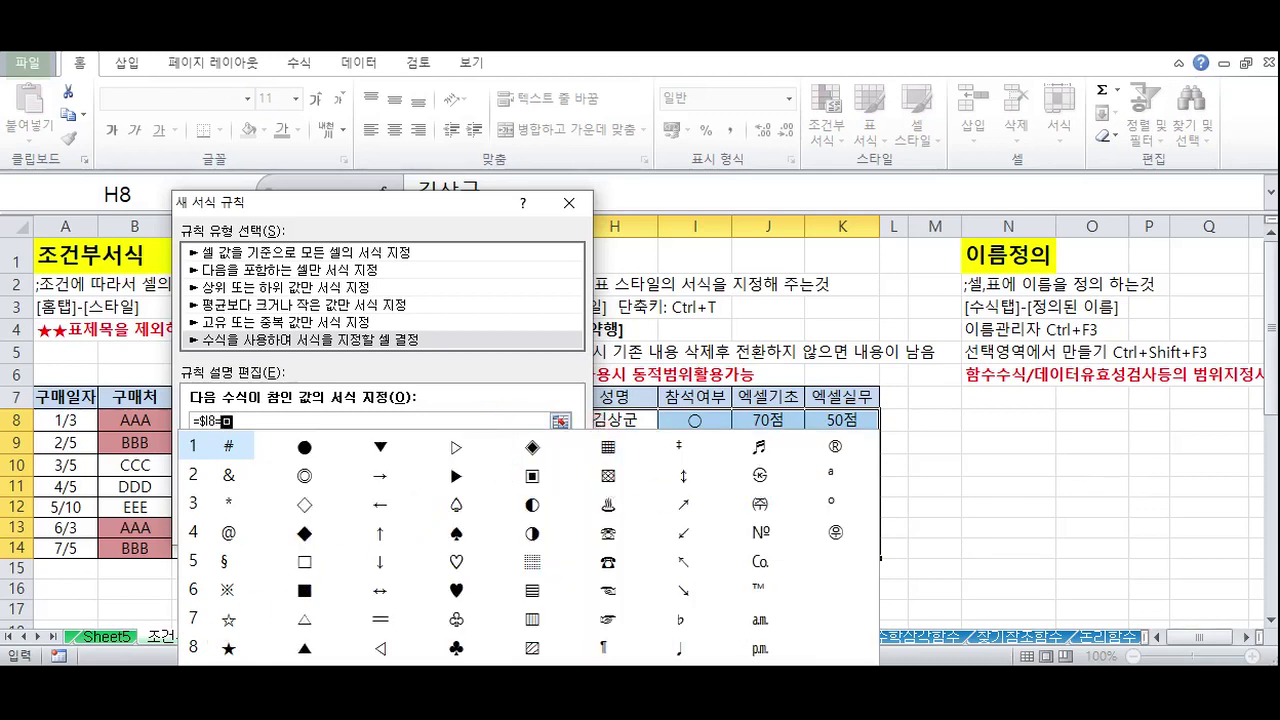
{"action": "key", "text": "9"}
{"action": "left_click", "coordinate": [202, 510]}
{"action": "type", "text": "\"○"}
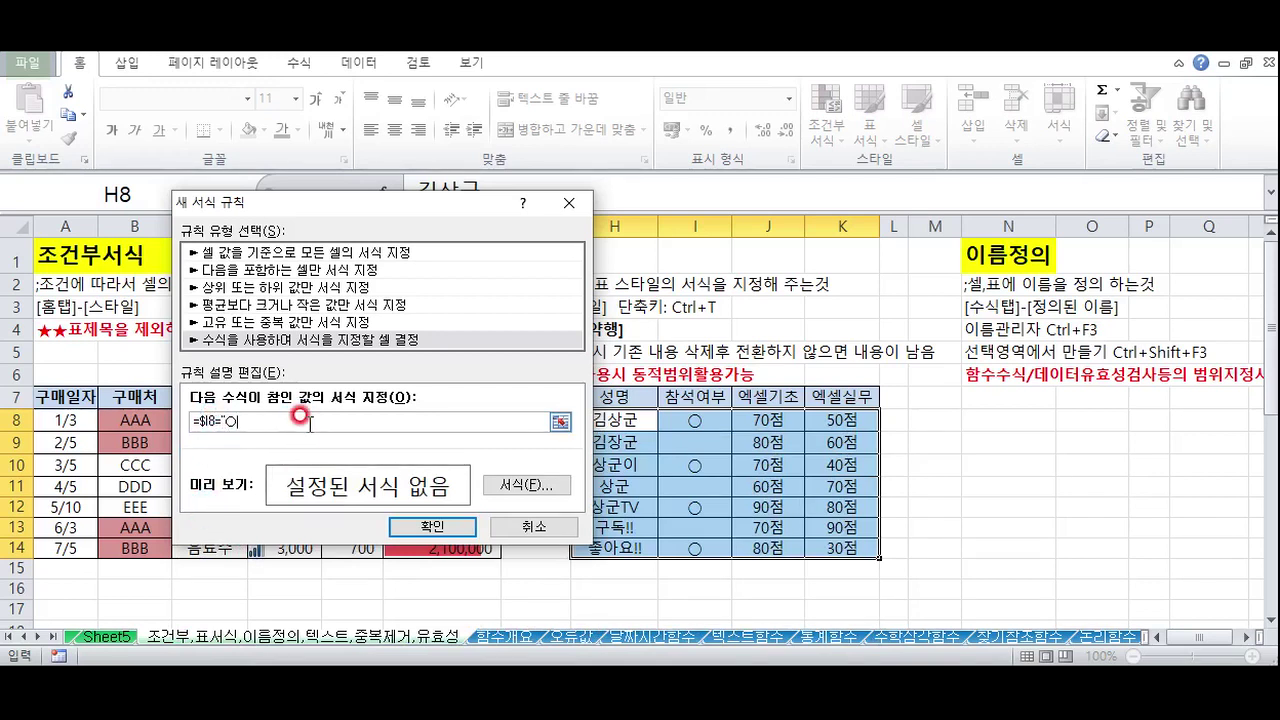
Give the formula rule a muted red background fill and apply it to H8:K14
{"action": "left_click", "coordinate": [500, 485]}
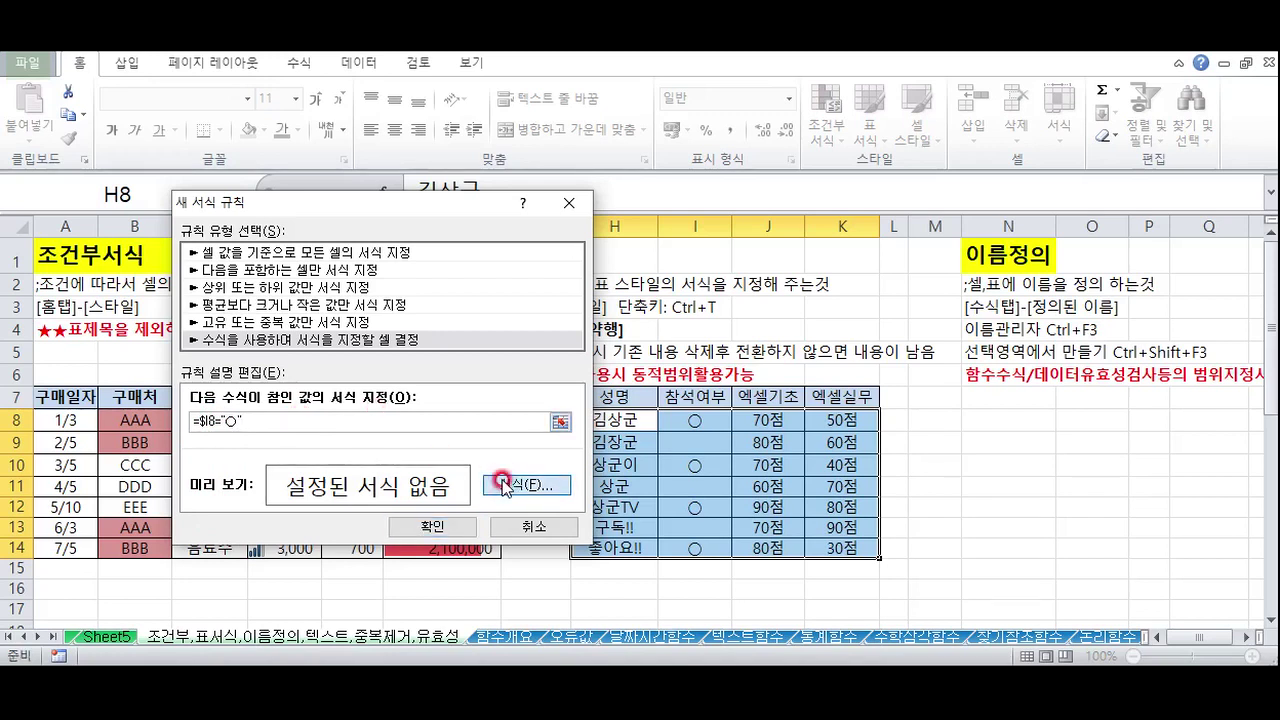
{"action": "left_click", "coordinate": [599, 296]}
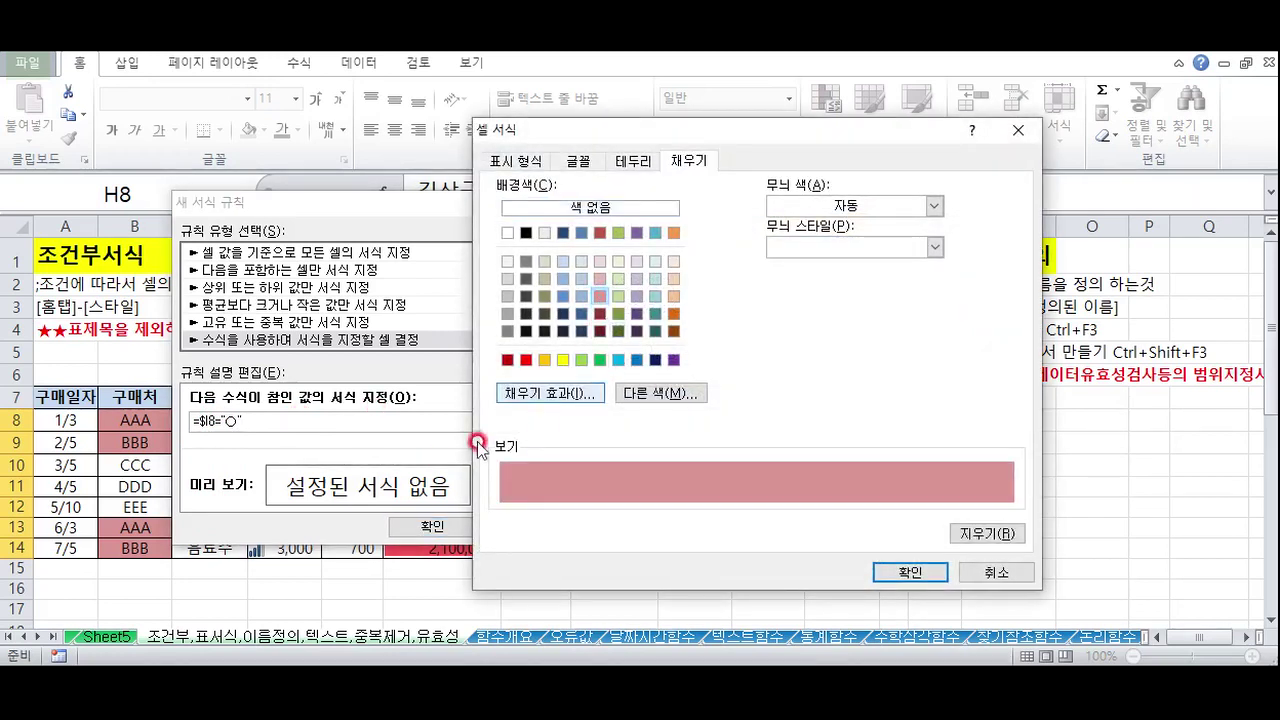
{"action": "left_click", "coordinate": [900, 574]}
{"action": "left_click", "coordinate": [404, 525]}
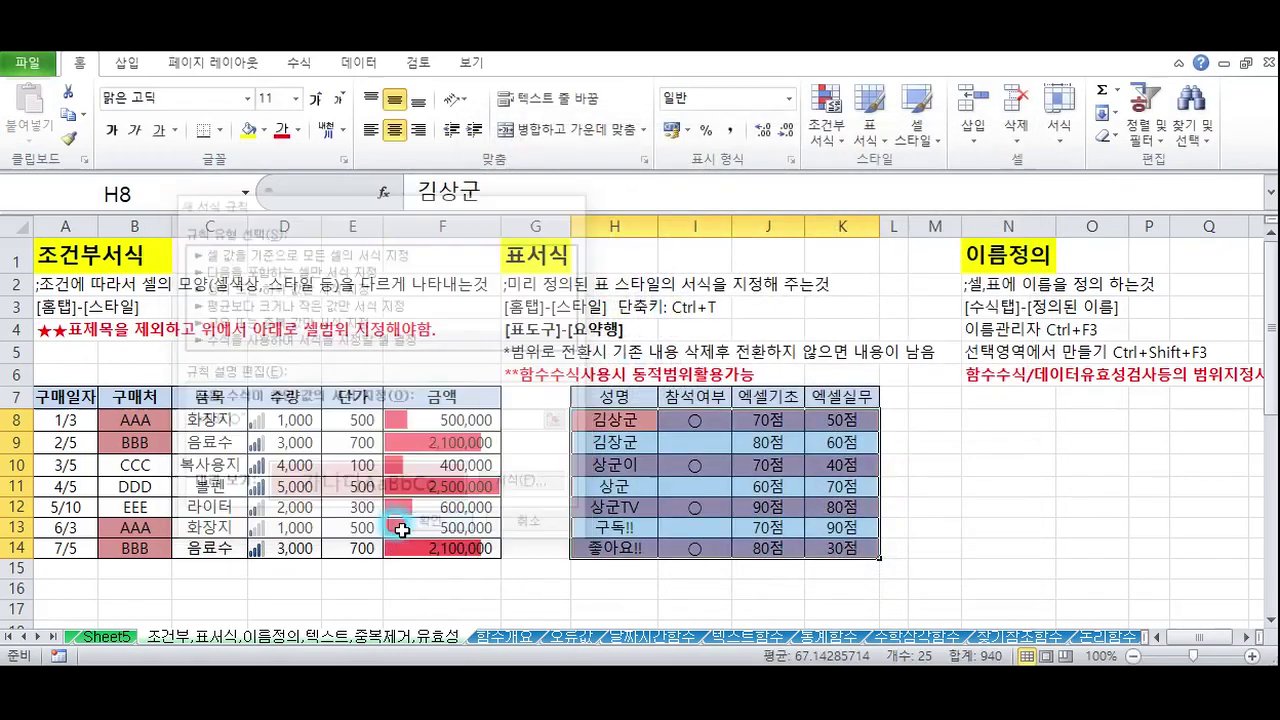
Check the row highlighting in H8:K14 against the ○ marks in the 참석여부 column
{"action": "left_click", "coordinate": [652, 483]}
{"action": "left_click_drag", "start_coordinate": [600, 420], "coordinate": [835, 418]}
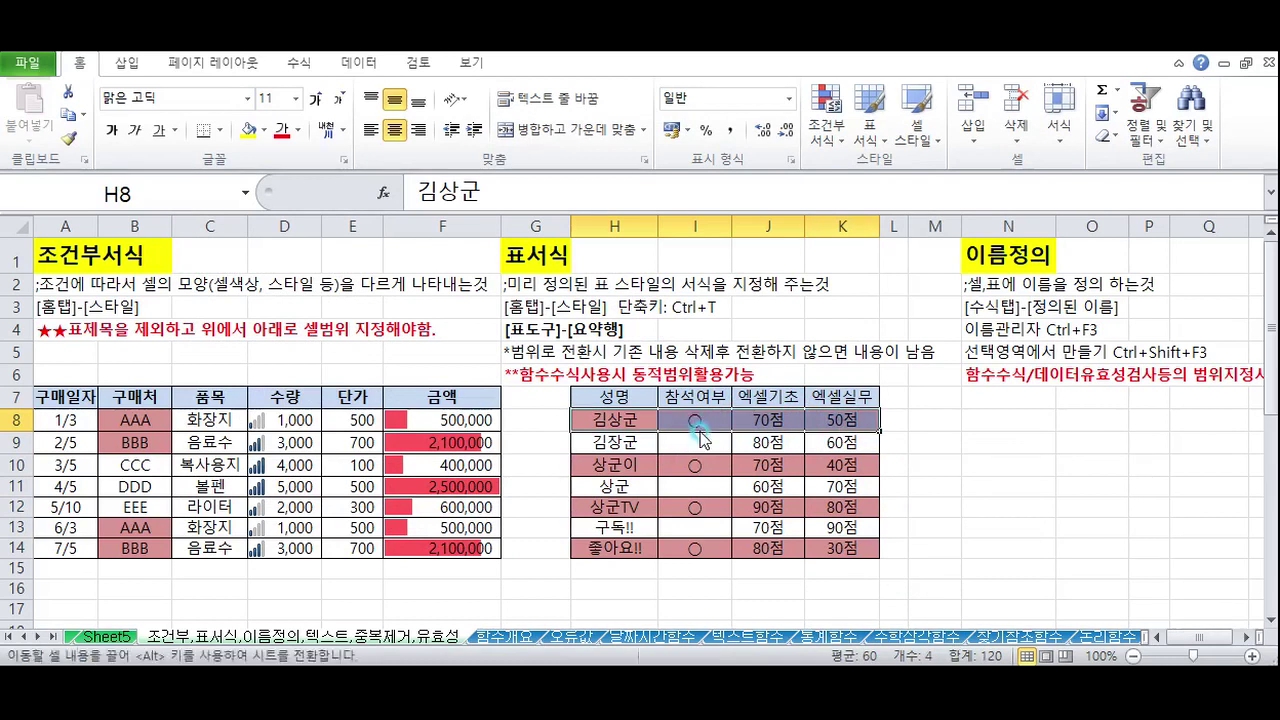
{"action": "left_click", "coordinate": [695, 470]}
{"action": "left_click", "coordinate": [694, 507]}
{"action": "left_click", "coordinate": [694, 568]}
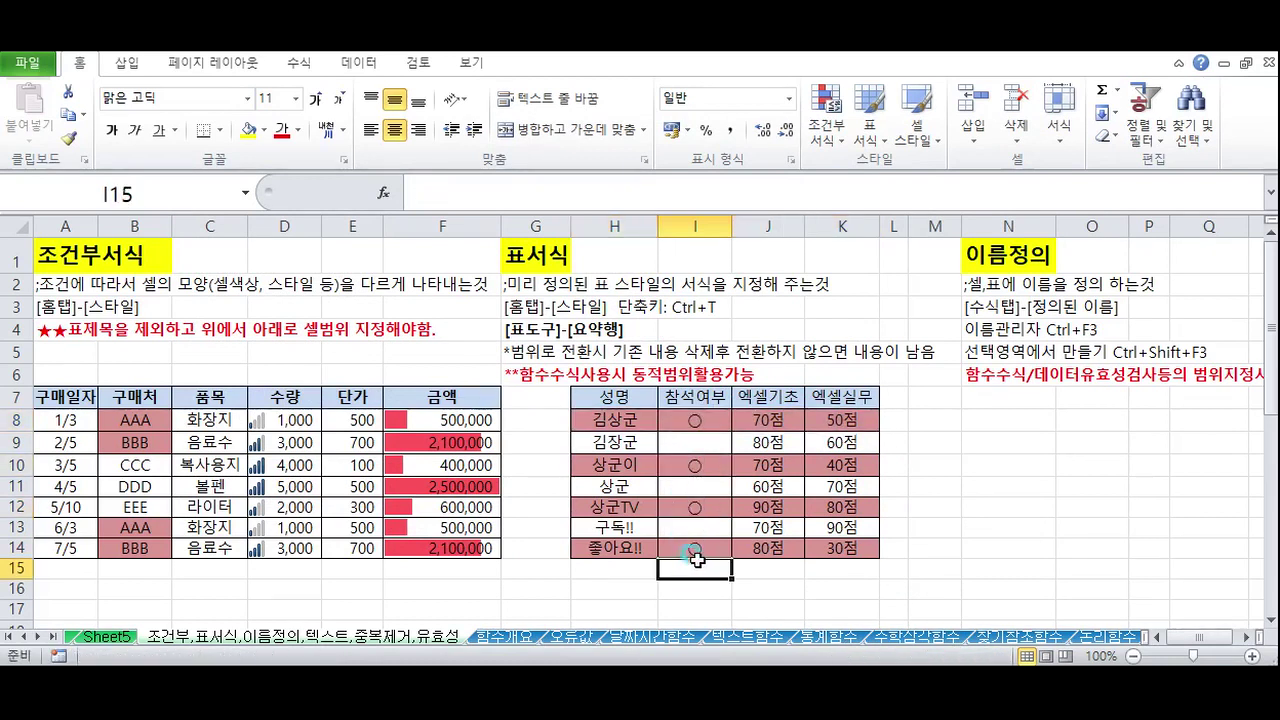
{"action": "left_click", "coordinate": [692, 512]}
{"action": "left_click", "coordinate": [695, 465]}
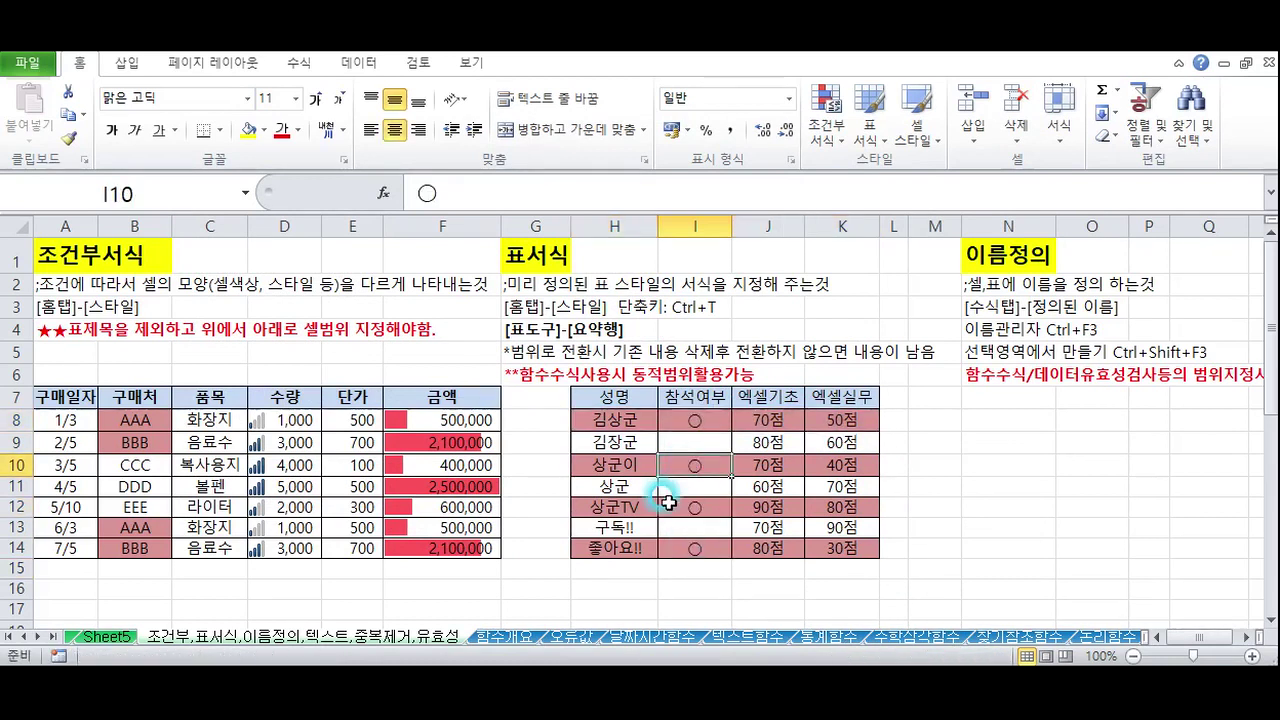
Clear the ○ from I8 to test how the row highlighting responds across H8:K14
{"action": "double_click", "coordinate": [700, 424]}
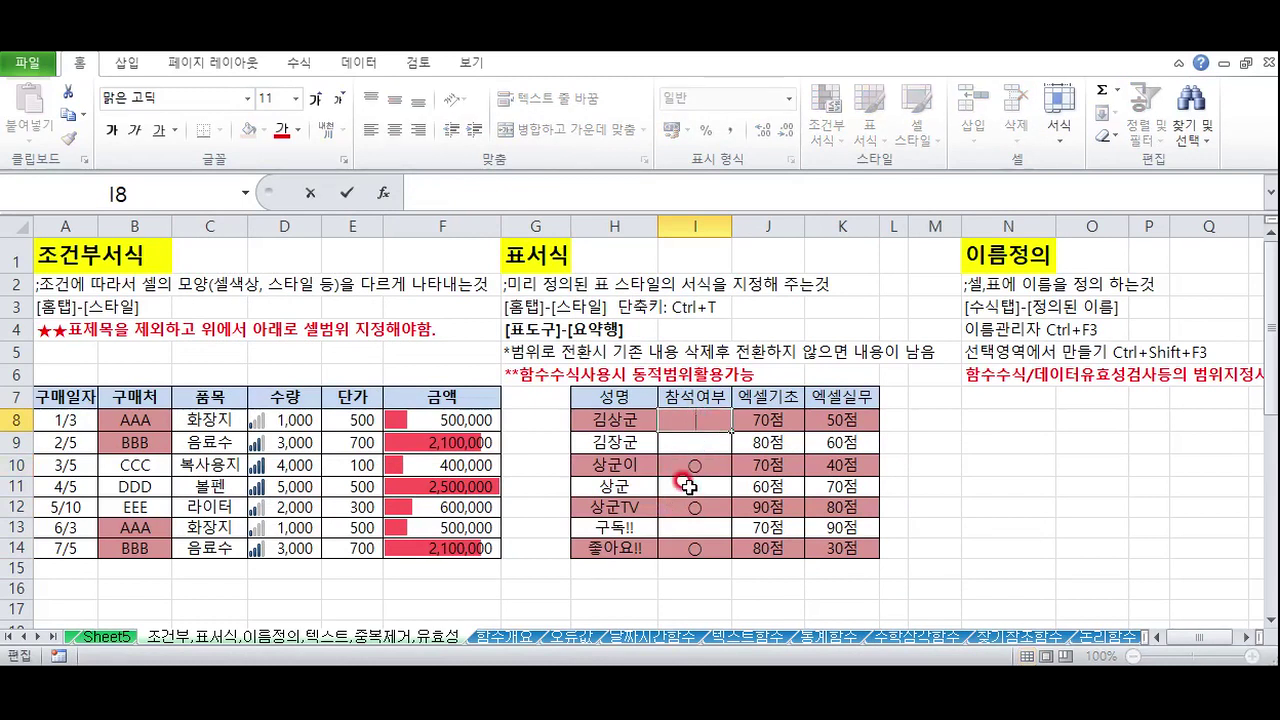
{"action": "key", "text": "Return"}
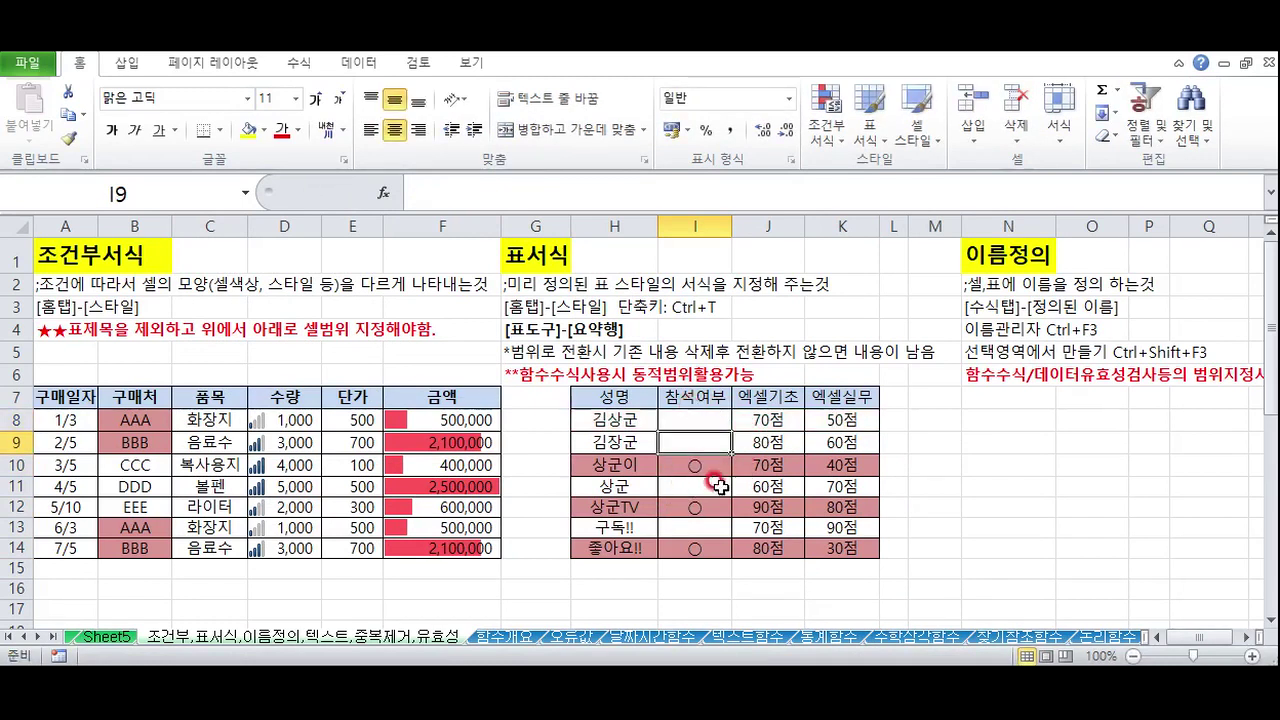
{"action": "left_click_drag", "start_coordinate": [600, 420], "coordinate": [828, 548]}
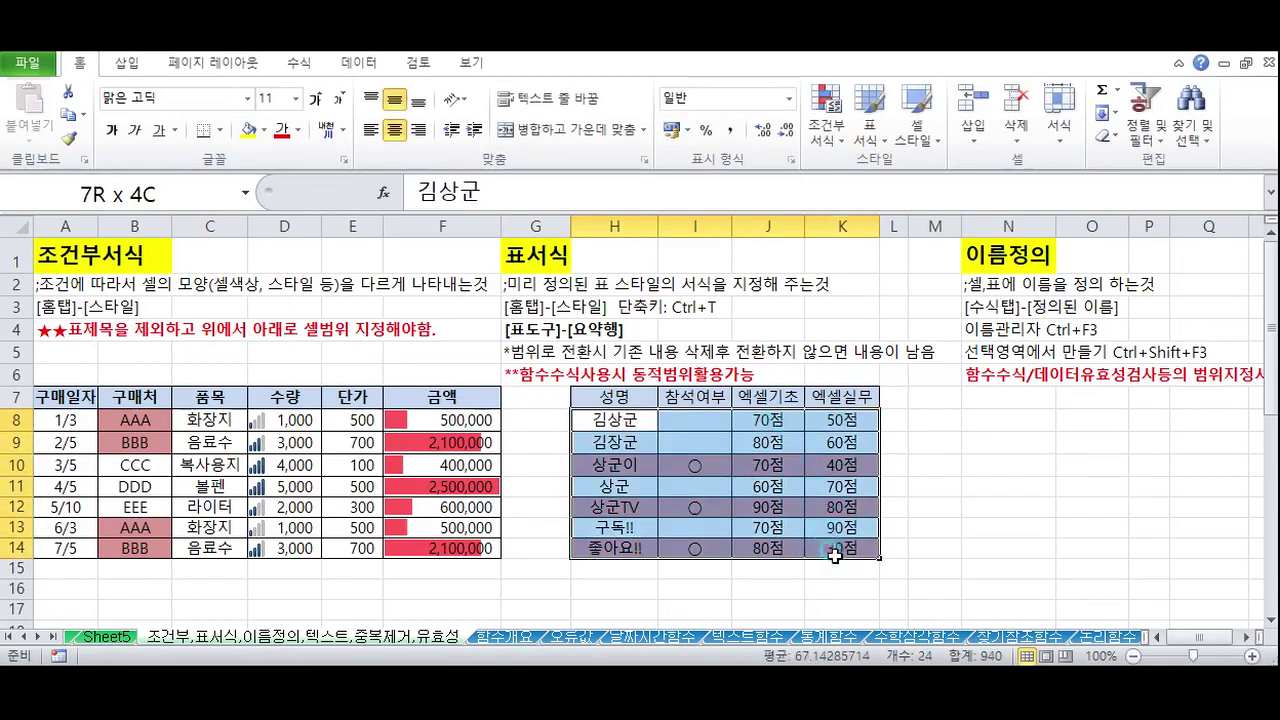
Undo the deletion in I8 and the formula-based highlighting rule on H8:K14
{"action": "left_click", "coordinate": [680, 467]}
{"action": "key", "text": "ctrl+z"}
{"action": "key", "text": "ctrl+z"}
{"action": "left_click", "coordinate": [679, 480]}
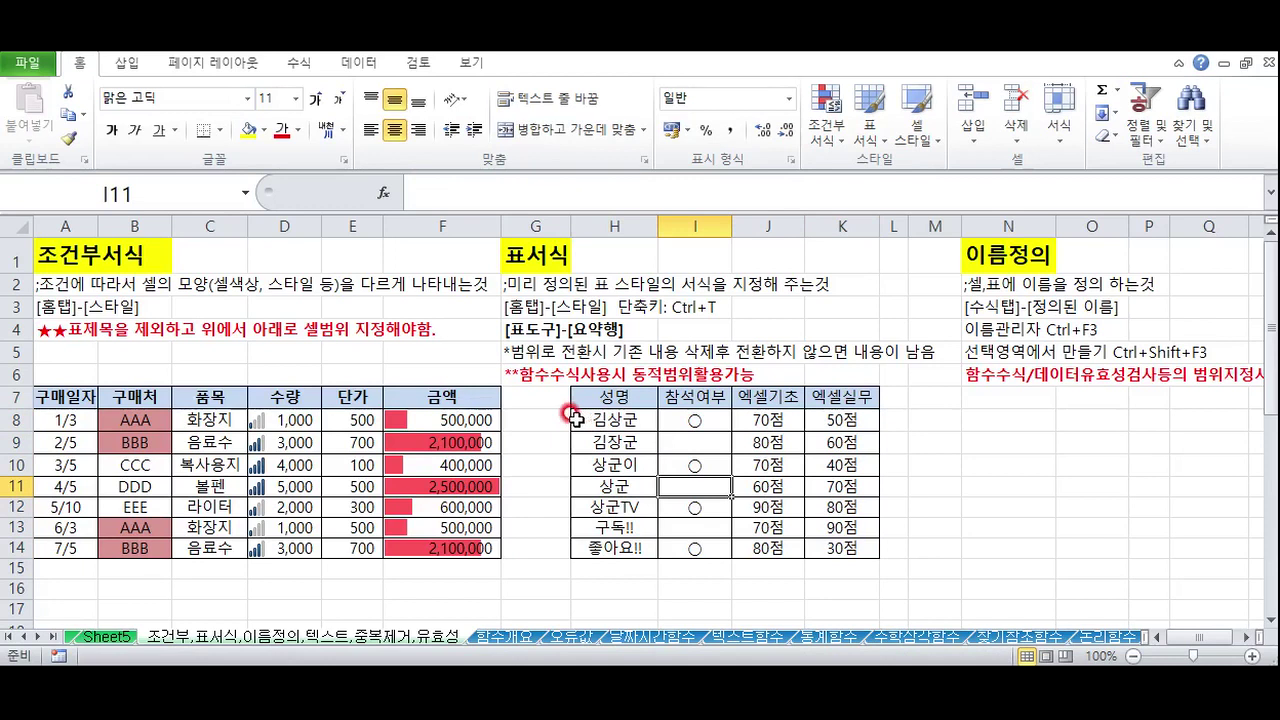
Examine the 엑셀기초 and 엑셀실무 scores in J8:K14, and select the table's data cells H8:K14
{"action": "left_click_drag", "start_coordinate": [596, 417], "coordinate": [814, 546]}
{"action": "left_click_drag", "start_coordinate": [765, 395], "coordinate": [777, 557]}
{"action": "left_click_drag", "start_coordinate": [822, 395], "coordinate": [826, 548]}
{"action": "left_click", "coordinate": [760, 420]}
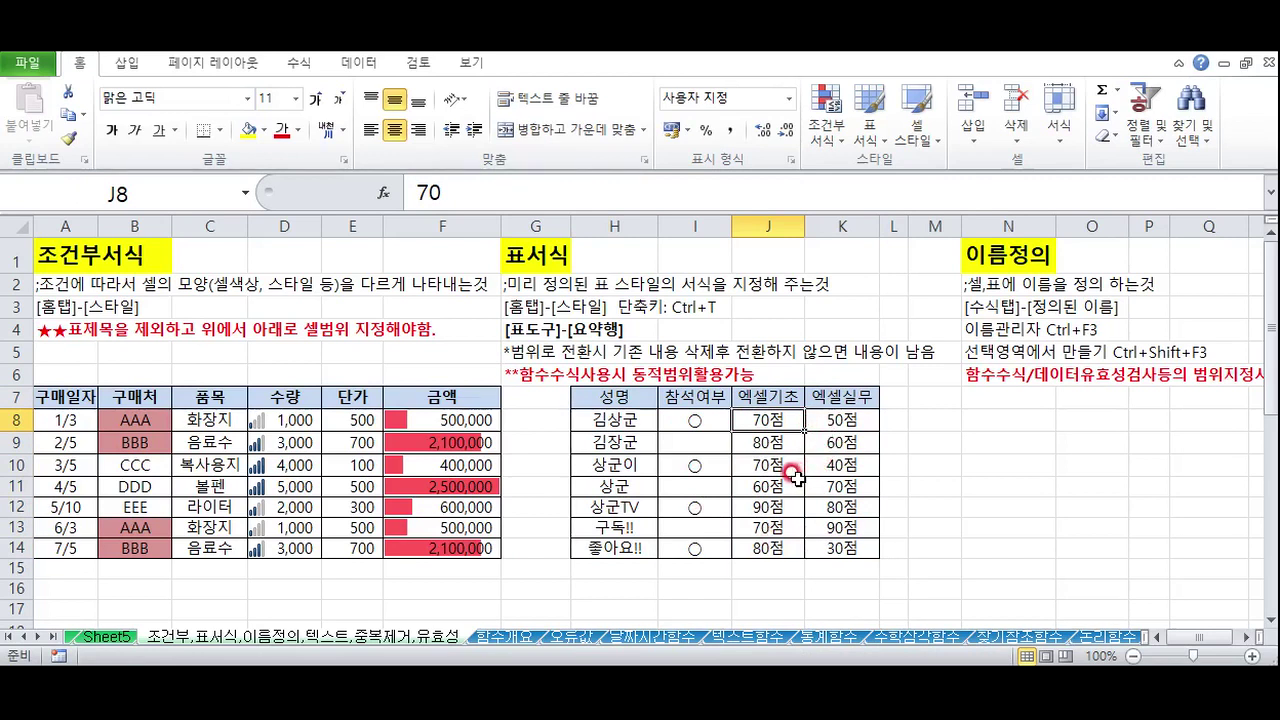
{"action": "left_click_drag", "start_coordinate": [822, 420], "coordinate": [780, 537]}
{"action": "left_click", "coordinate": [770, 420]}
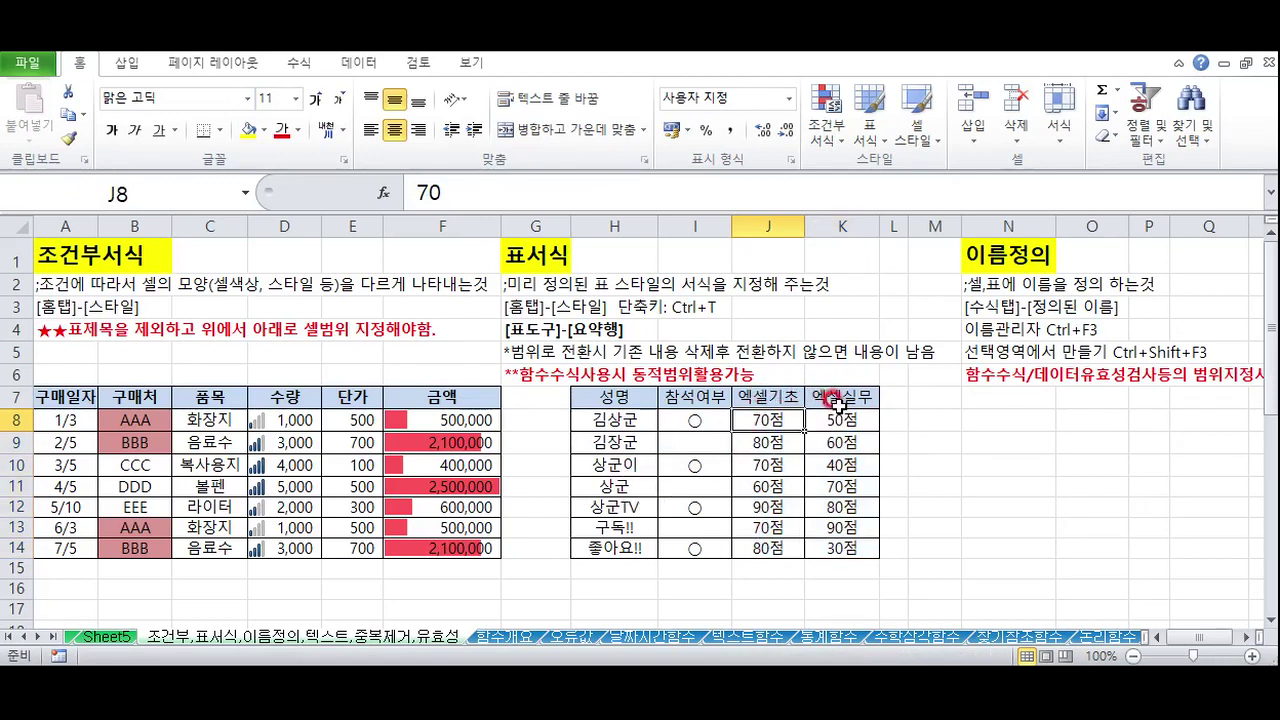
{"action": "left_click_drag", "start_coordinate": [606, 420], "coordinate": [840, 552]}
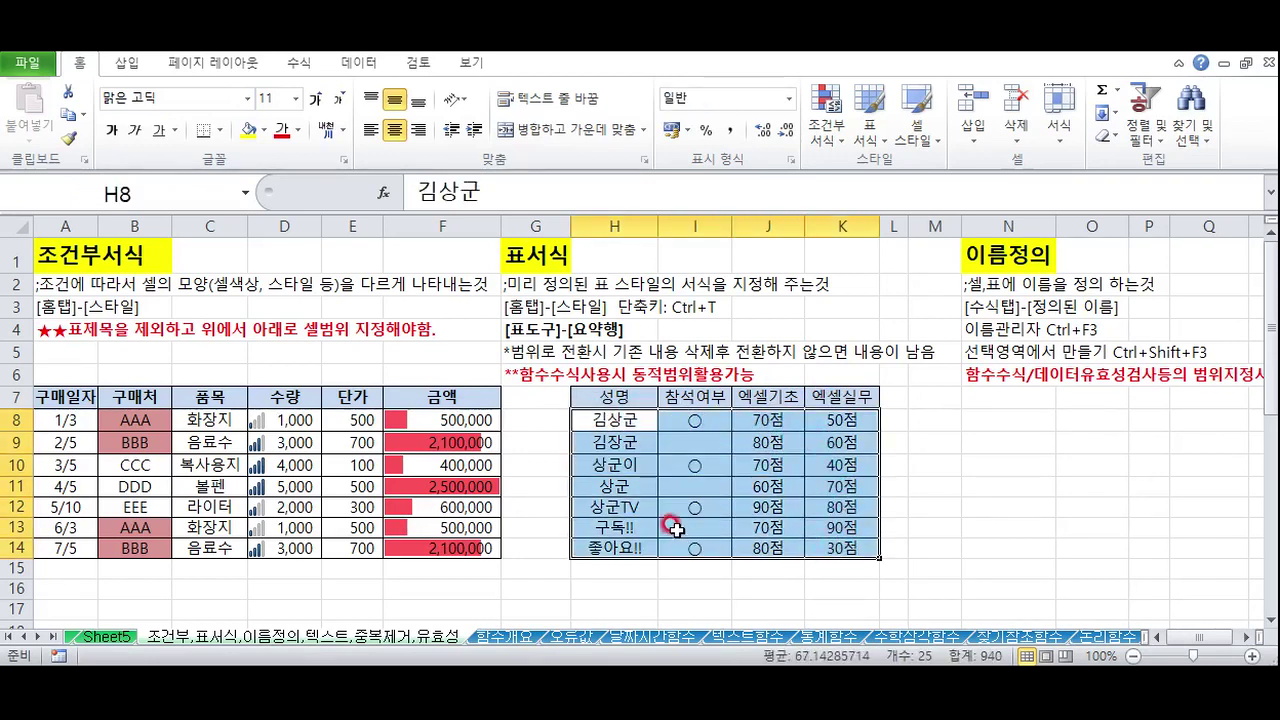
Start a formula-based conditional formatting rule for H8:K14 with =and($J8>=60 as its first condition
{"action": "left_click", "coordinate": [828, 150]}
{"action": "left_click", "coordinate": [860, 396]}
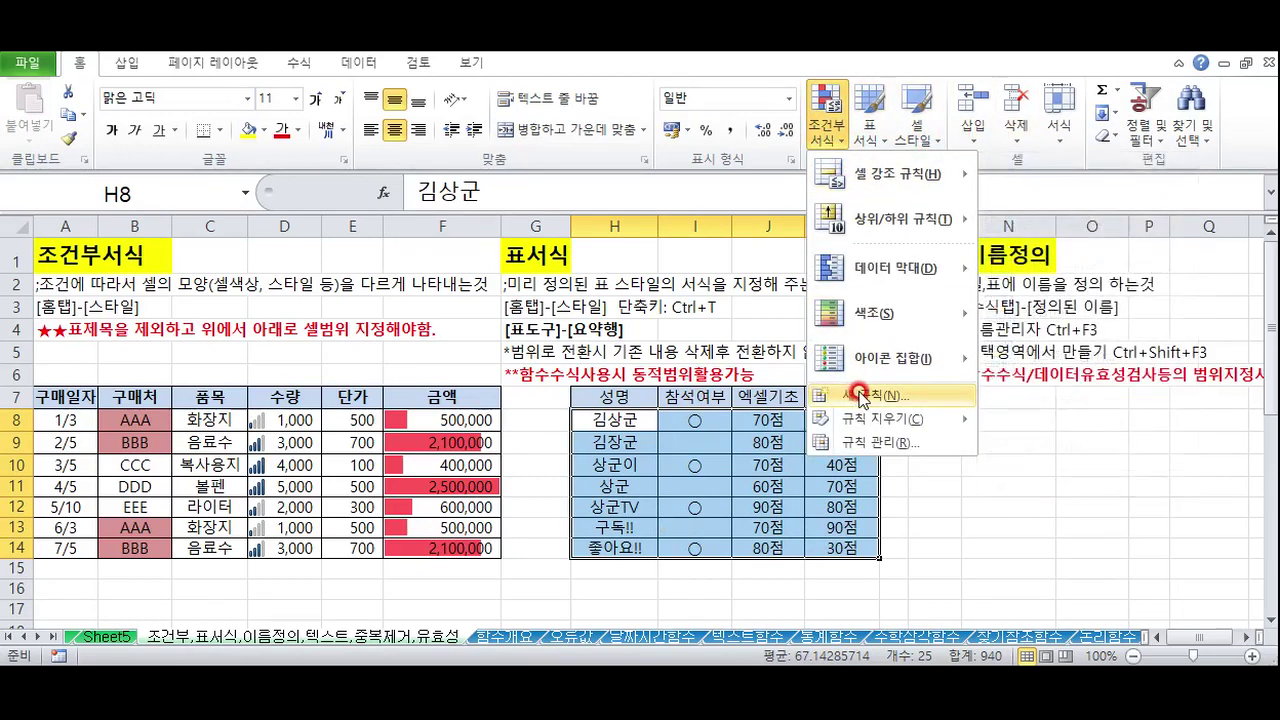
{"action": "left_click", "coordinate": [235, 317]}
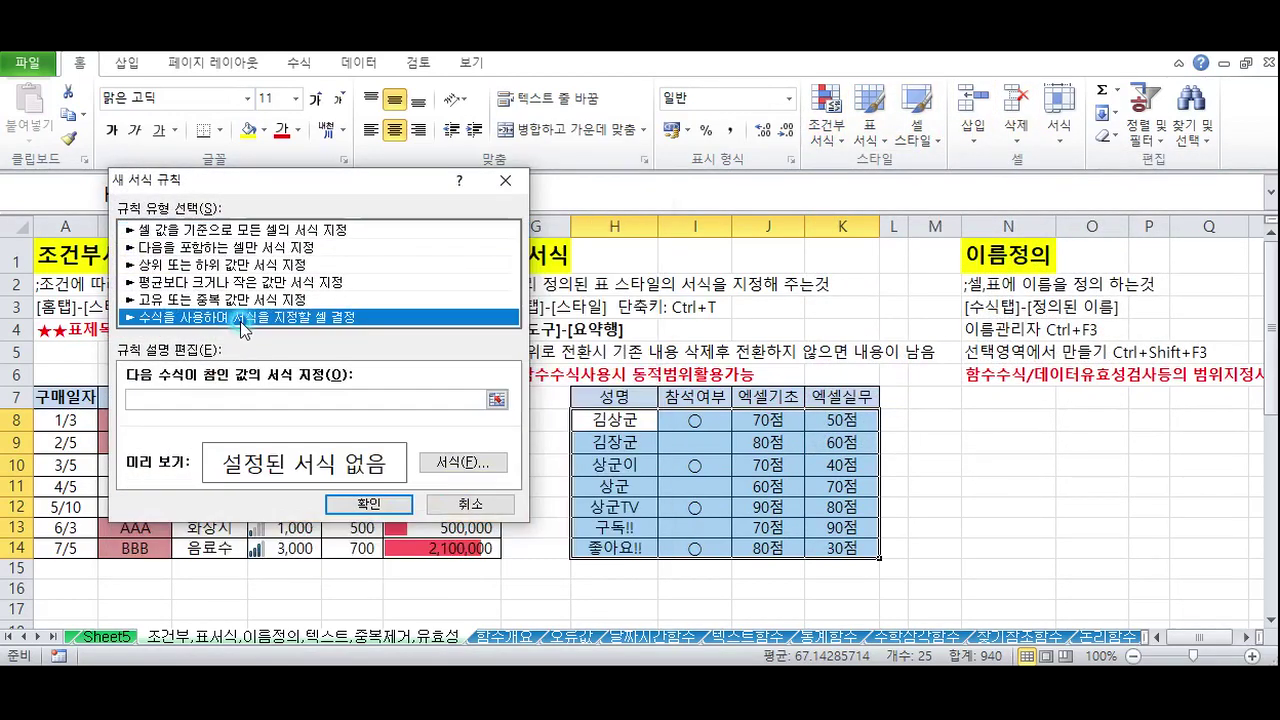
{"action": "left_click", "coordinate": [168, 395]}
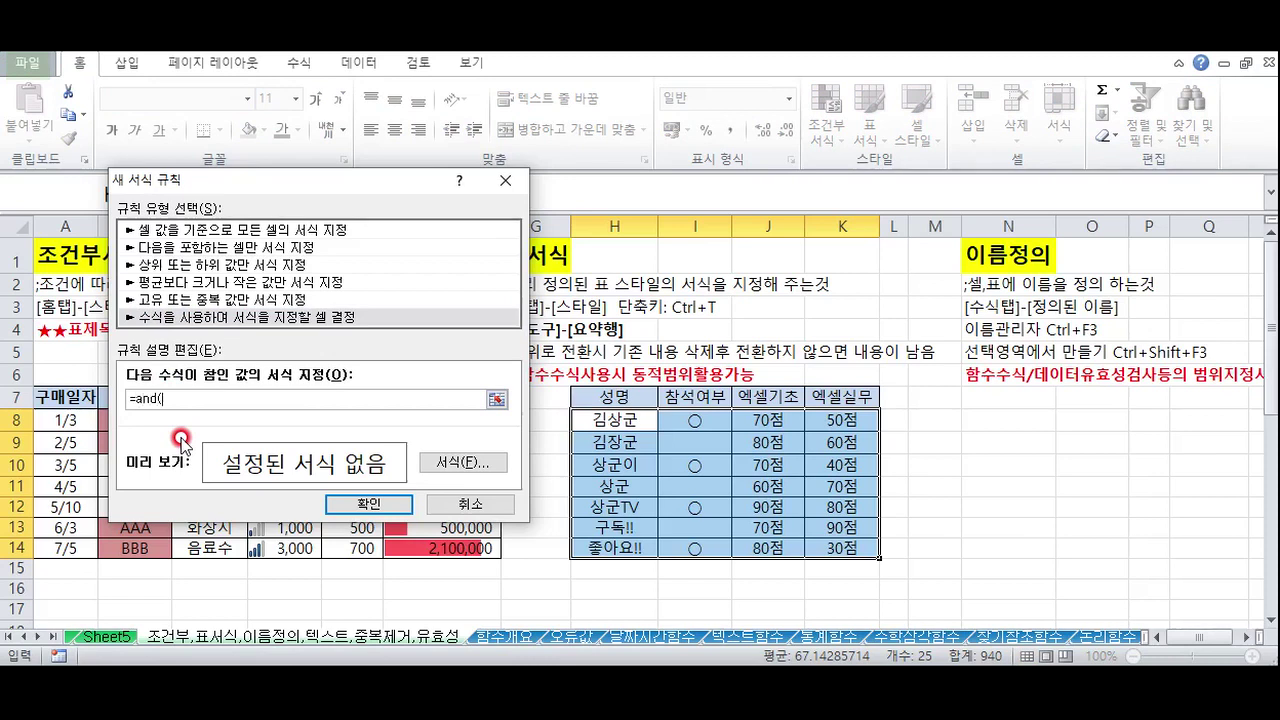
{"action": "left_click", "coordinate": [765, 423]}
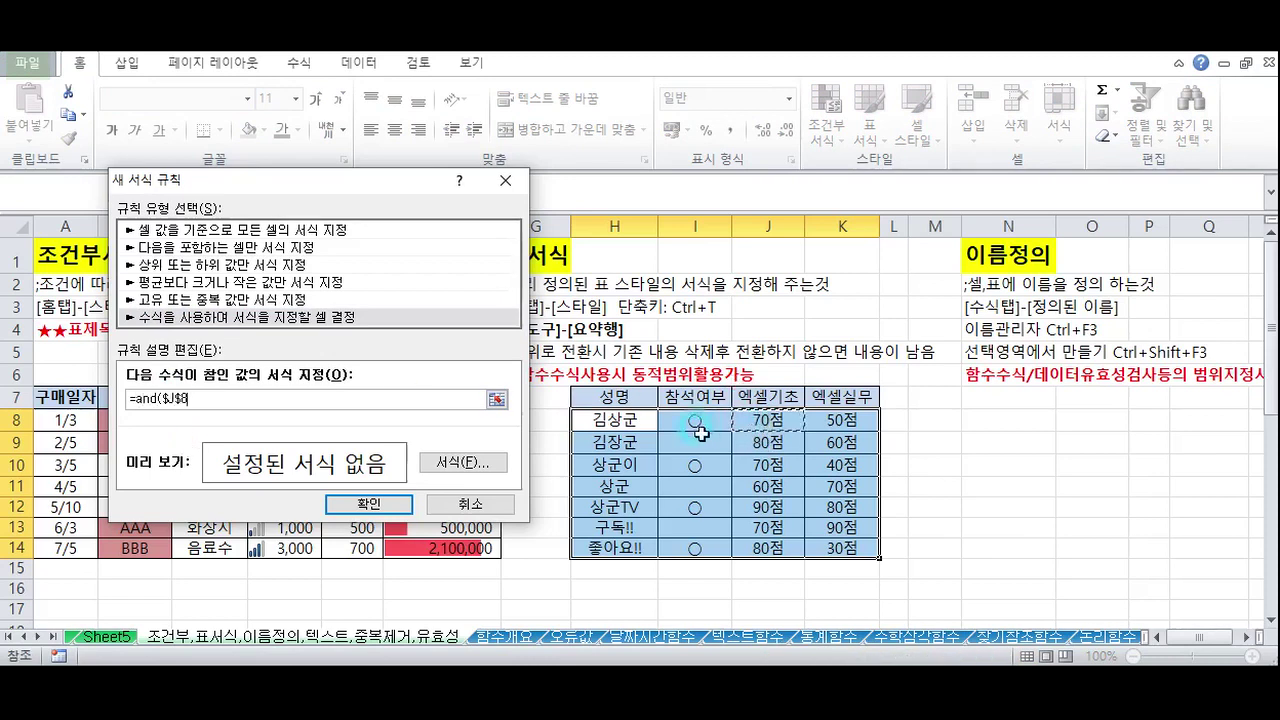
{"action": "left_click", "coordinate": [172, 397]}
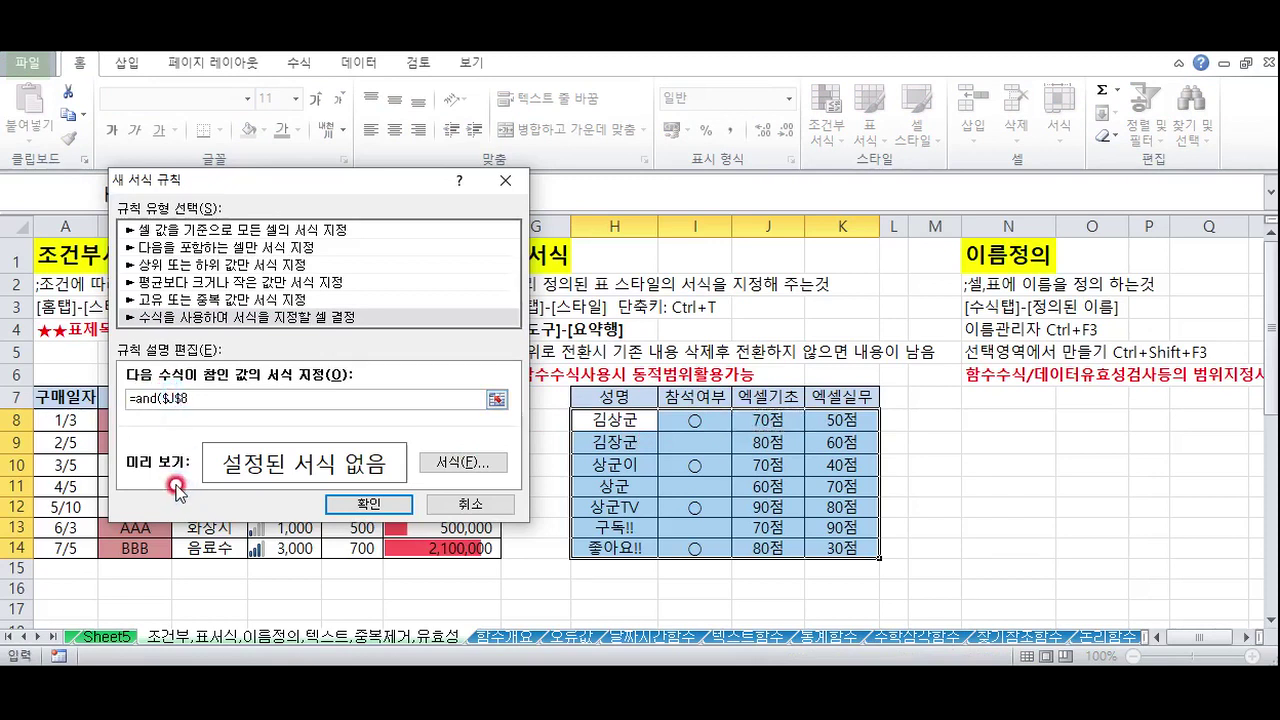
{"action": "left_click", "coordinate": [194, 396]}
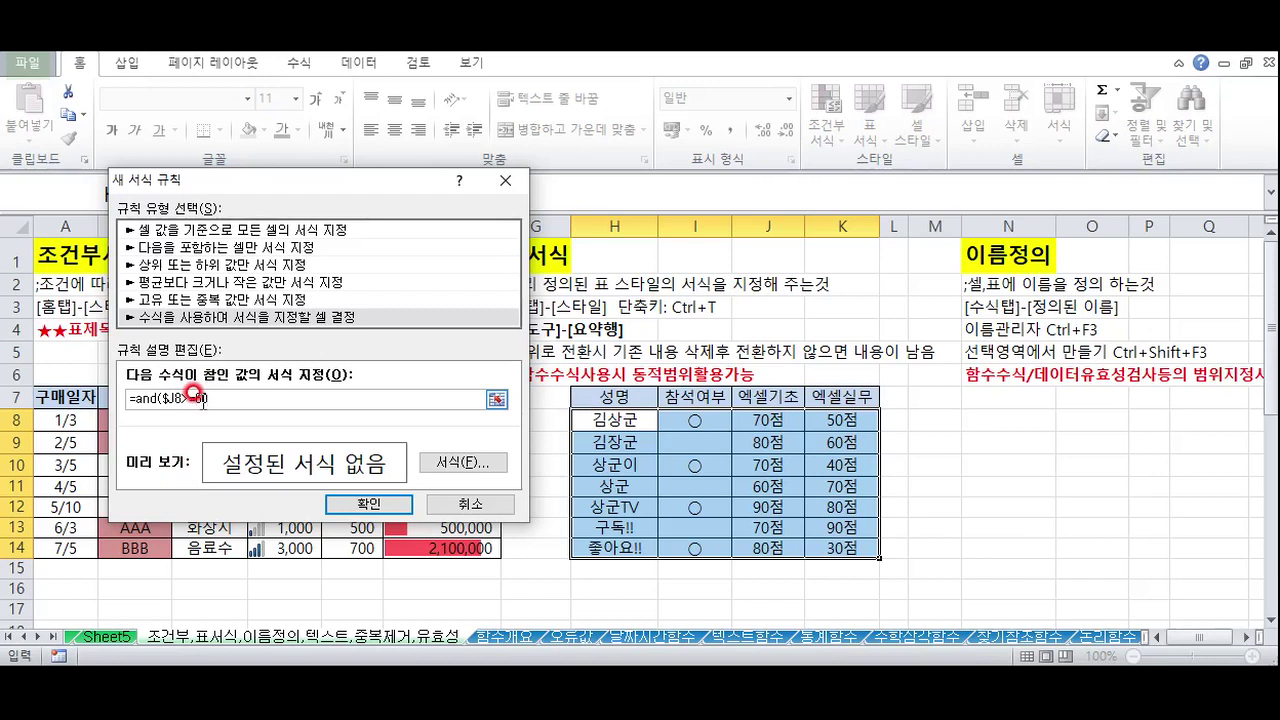
Add the 엑셀실무 condition so the rule's formula reads =and($J8>=60,$K8>=60)
{"action": "left_click", "coordinate": [820, 420]}
{"action": "left_click", "coordinate": [350, 505]}
{"action": "left_click", "coordinate": [226, 397]}
{"action": "left_click", "coordinate": [250, 398]}
{"action": "key", "text": "F4"}
{"action": "key", "text": "F4"}
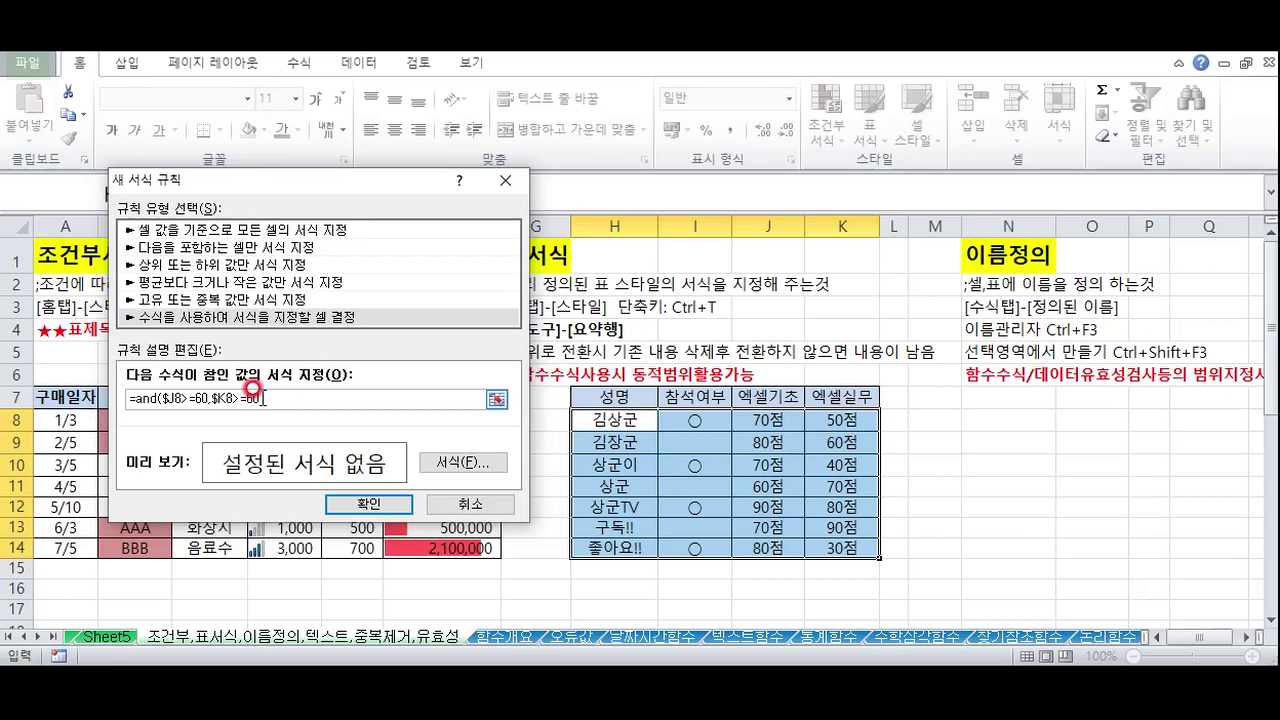
{"action": "left_click", "coordinate": [226, 400]}
{"action": "left_click", "coordinate": [234, 418]}
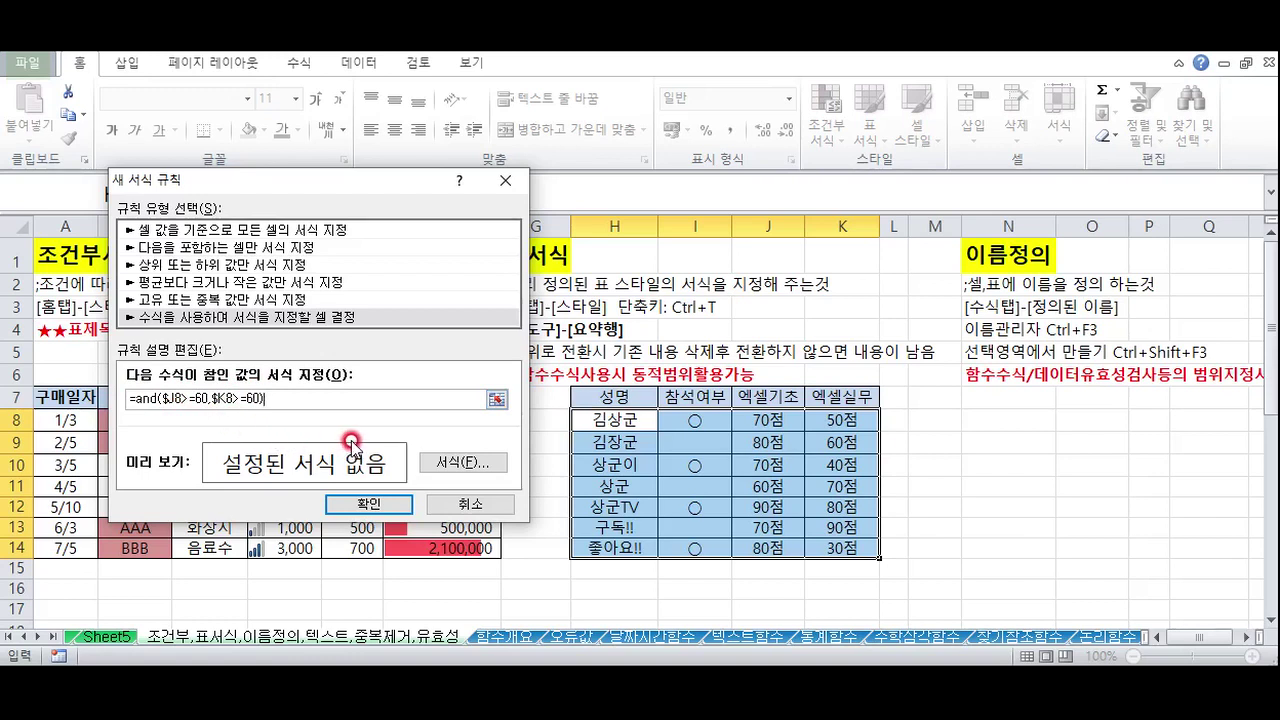
Give the rule a light red fill and apply it to H8:K14
{"action": "left_click", "coordinate": [440, 463]}
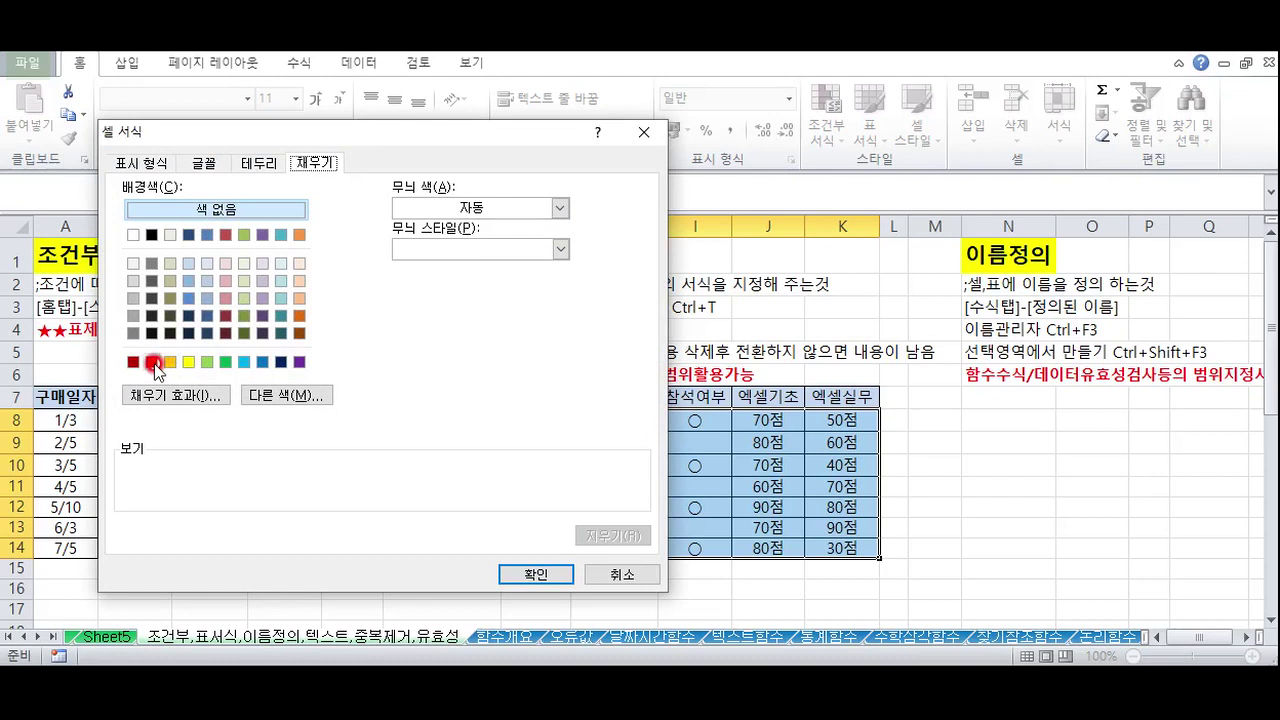
{"action": "left_click", "coordinate": [224, 302]}
{"action": "left_click", "coordinate": [525, 575]}
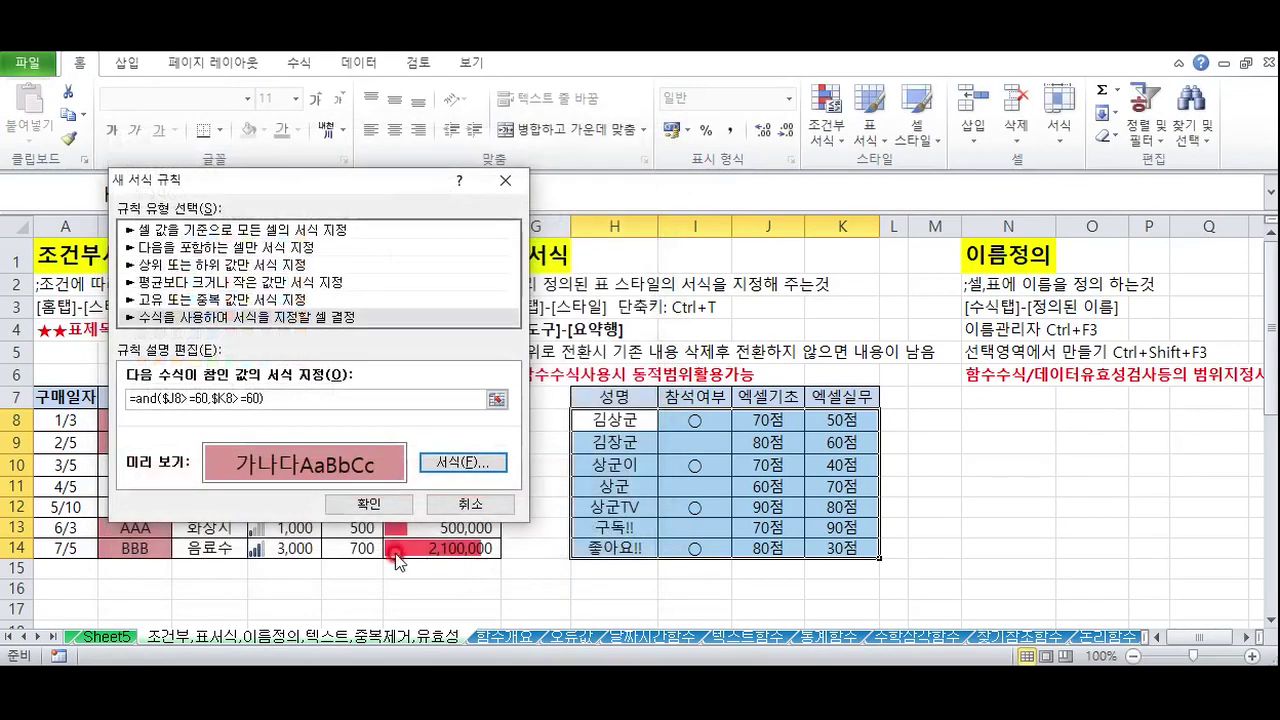
{"action": "left_click", "coordinate": [369, 503]}
Check the highlighted rows 9 and 11 to 13 against their 엑셀기초 and 엑셀실무 scores
{"action": "left_click", "coordinate": [740, 507]}
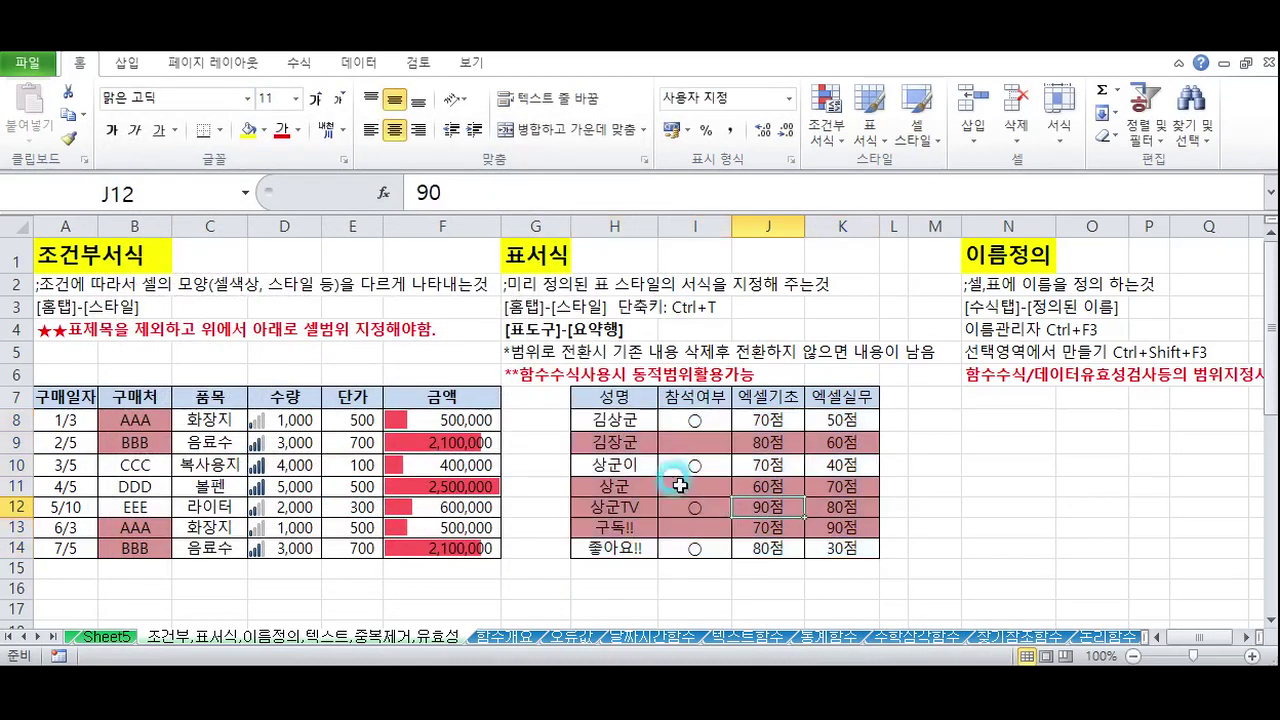
{"action": "left_click_drag", "start_coordinate": [607, 441], "coordinate": [837, 441]}
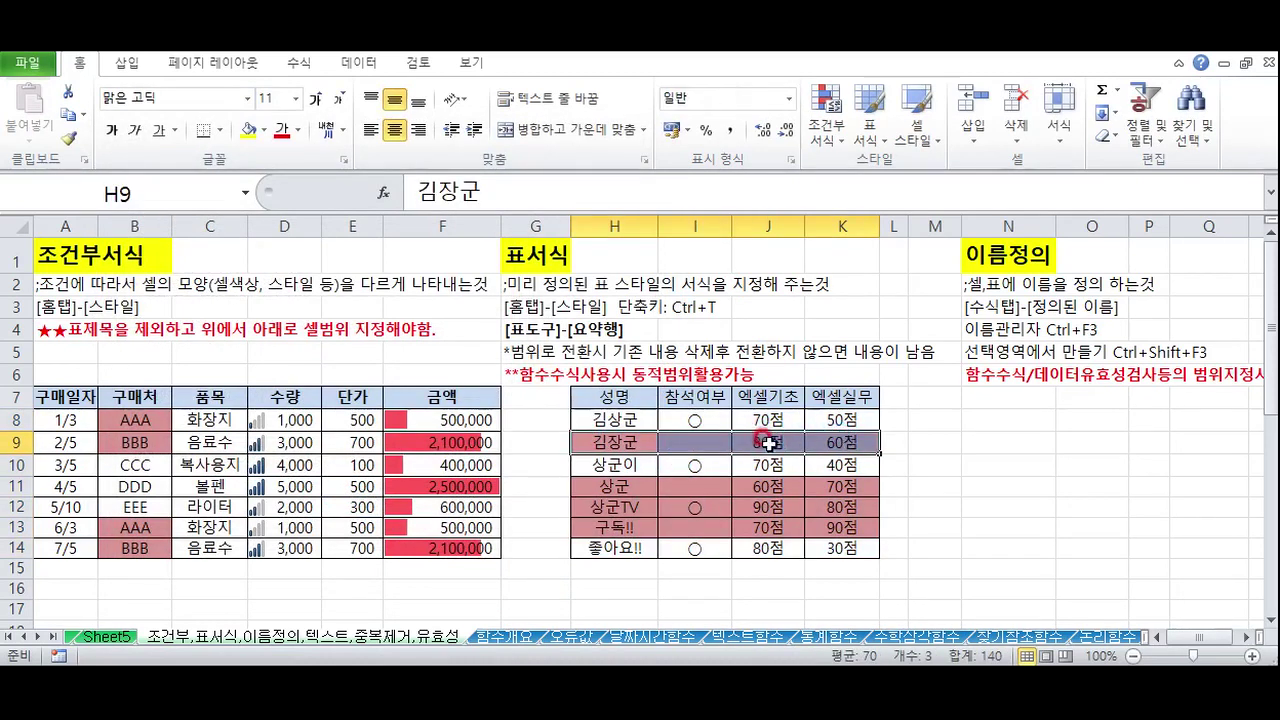
{"action": "left_click_drag", "start_coordinate": [767, 489], "coordinate": [818, 520]}
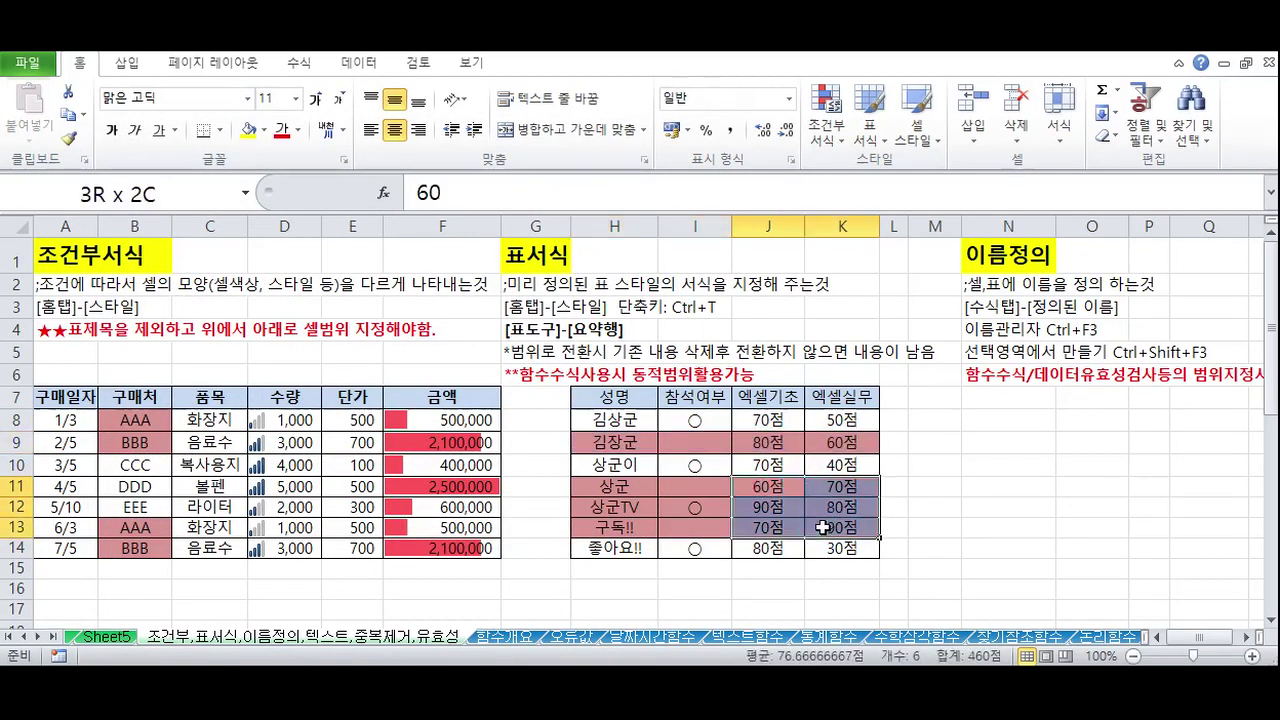
Set the 엑셀실무 score in K9 to 50 and check how row 9's highlighting responds
{"action": "left_click", "coordinate": [762, 441]}
{"action": "left_click_drag", "start_coordinate": [762, 441], "coordinate": [837, 443]}
{"action": "left_click", "coordinate": [837, 443]}
{"action": "type", "text": "50"}
{"action": "key", "text": "Return"}
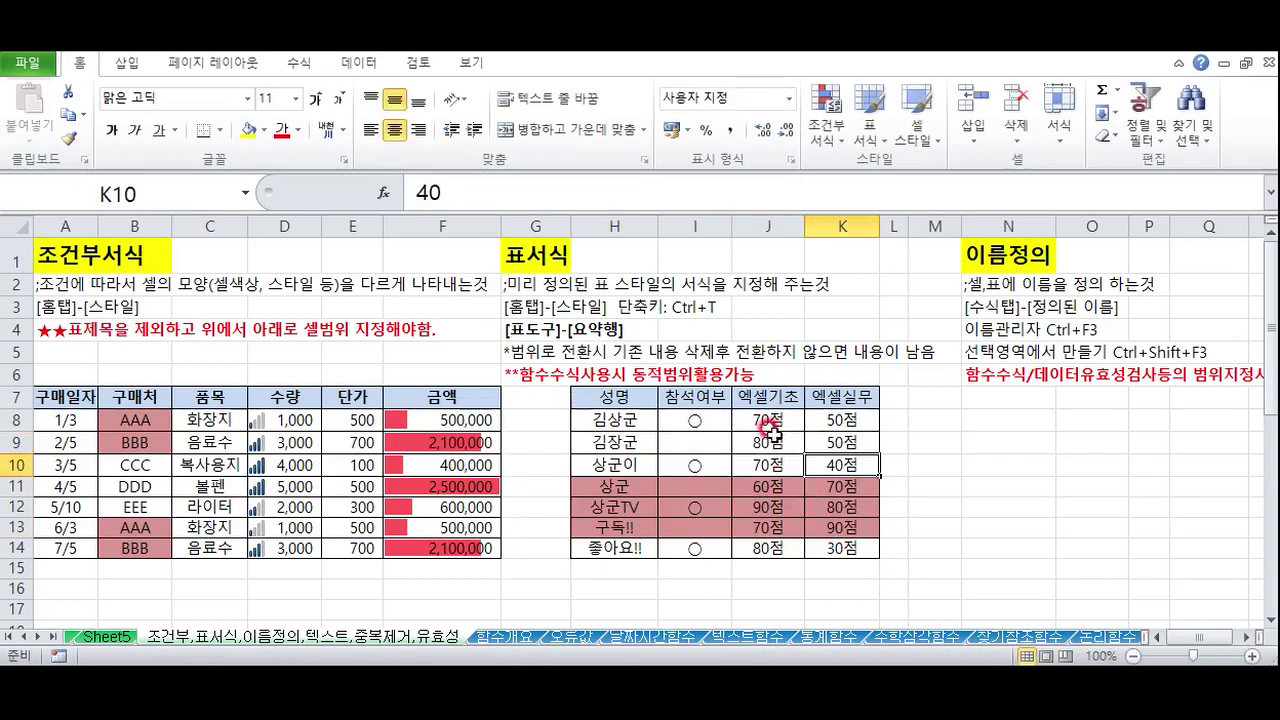
{"action": "left_click_drag", "start_coordinate": [770, 436], "coordinate": [840, 441]}
{"action": "left_click", "coordinate": [840, 441]}
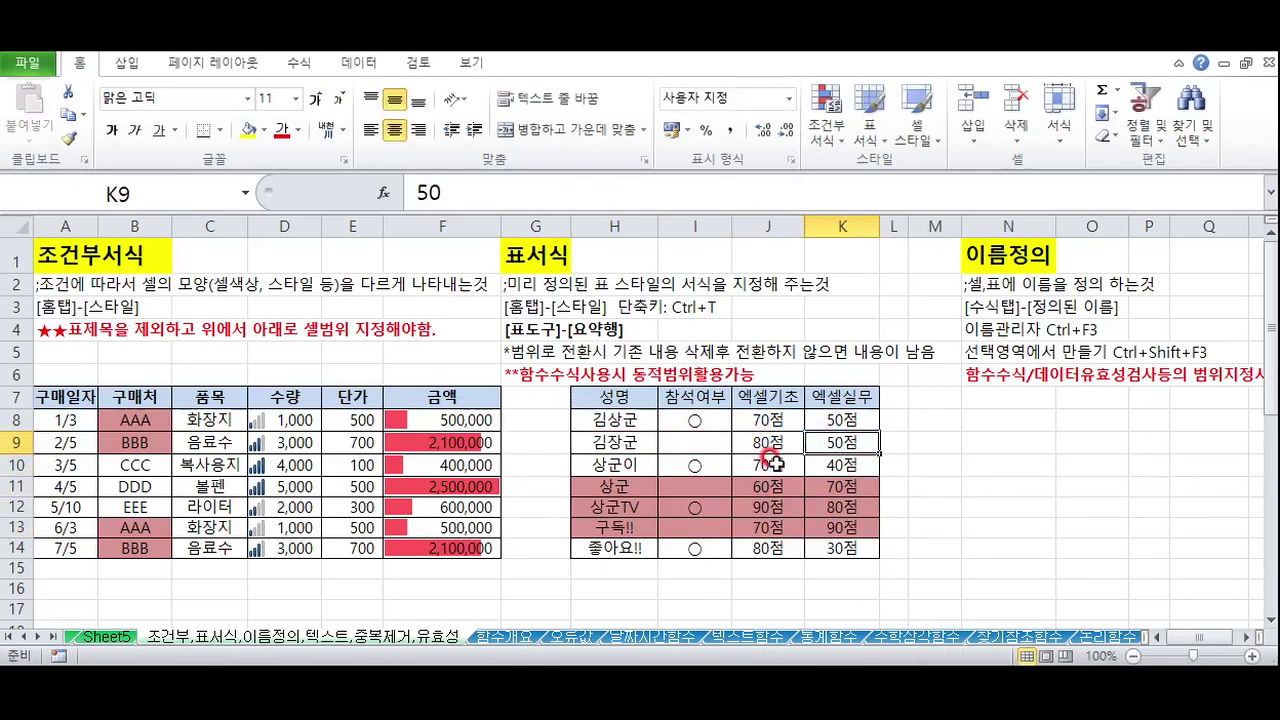
{"action": "left_click_drag", "start_coordinate": [630, 443], "coordinate": [846, 443]}
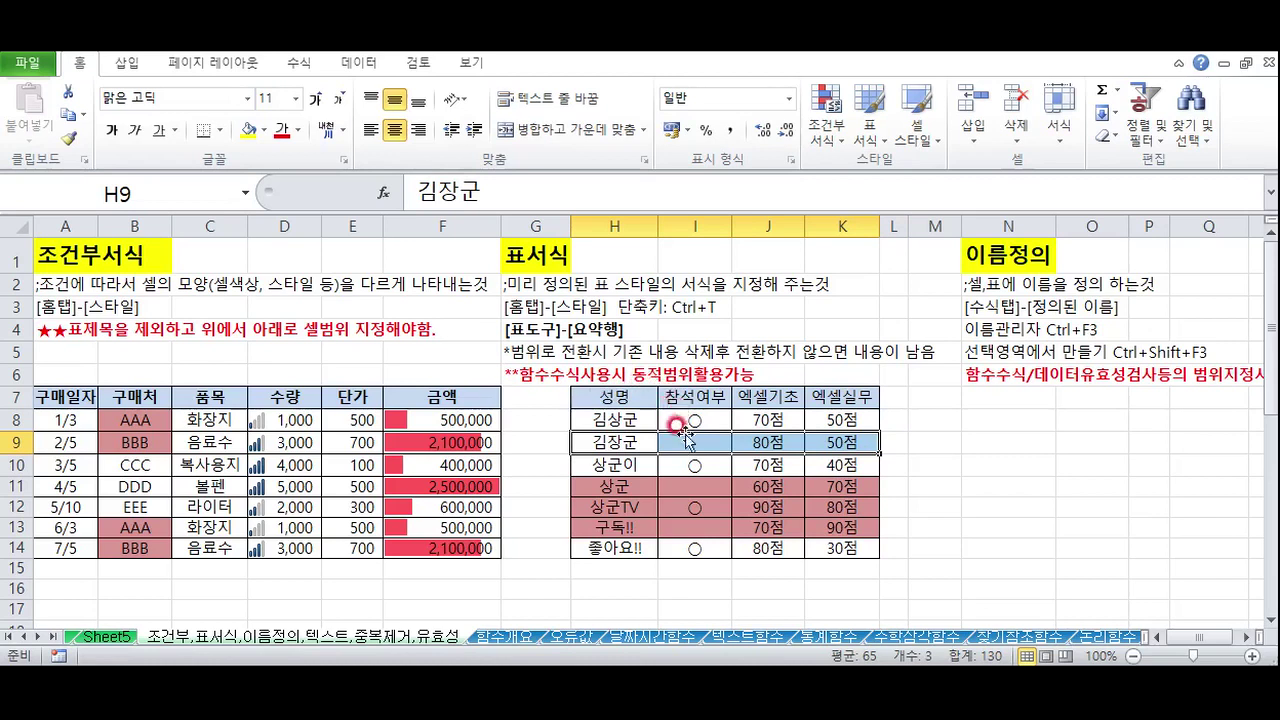
{"action": "left_click", "coordinate": [618, 466]}
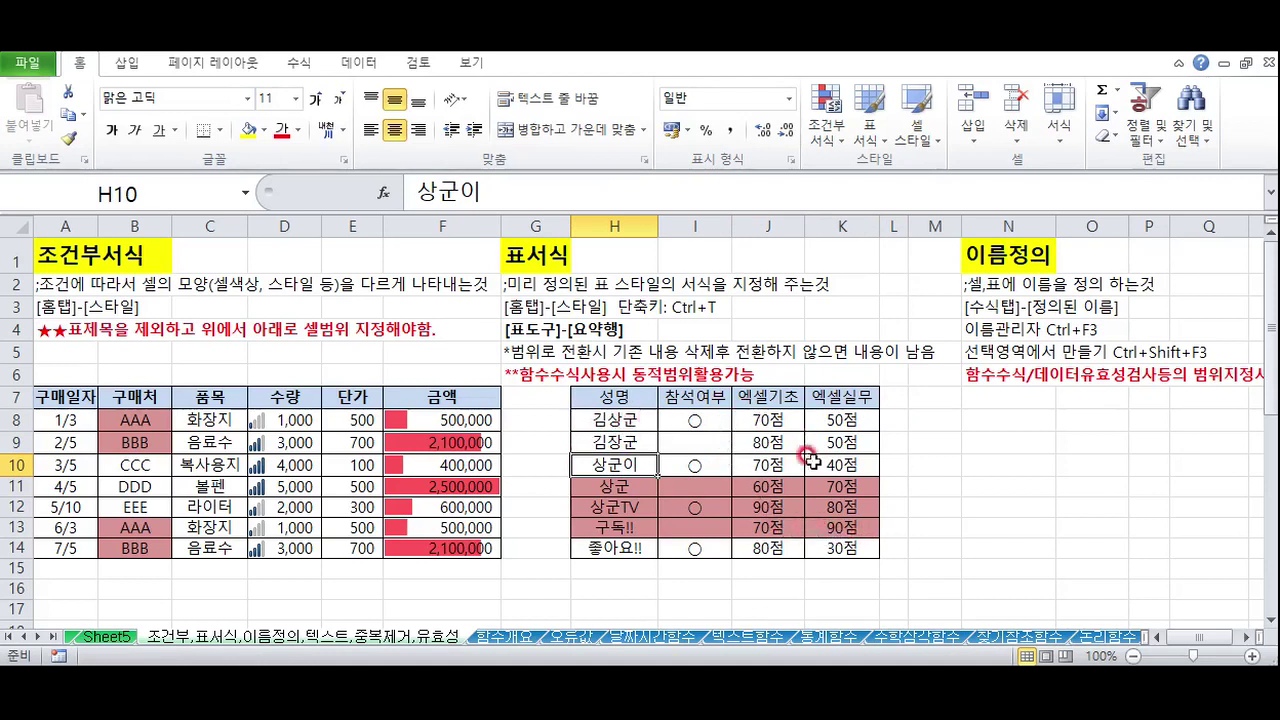
Review the range-selection note in A4 against the purchase table, and the 표서식 description in G2
{"action": "left_click", "coordinate": [52, 330]}
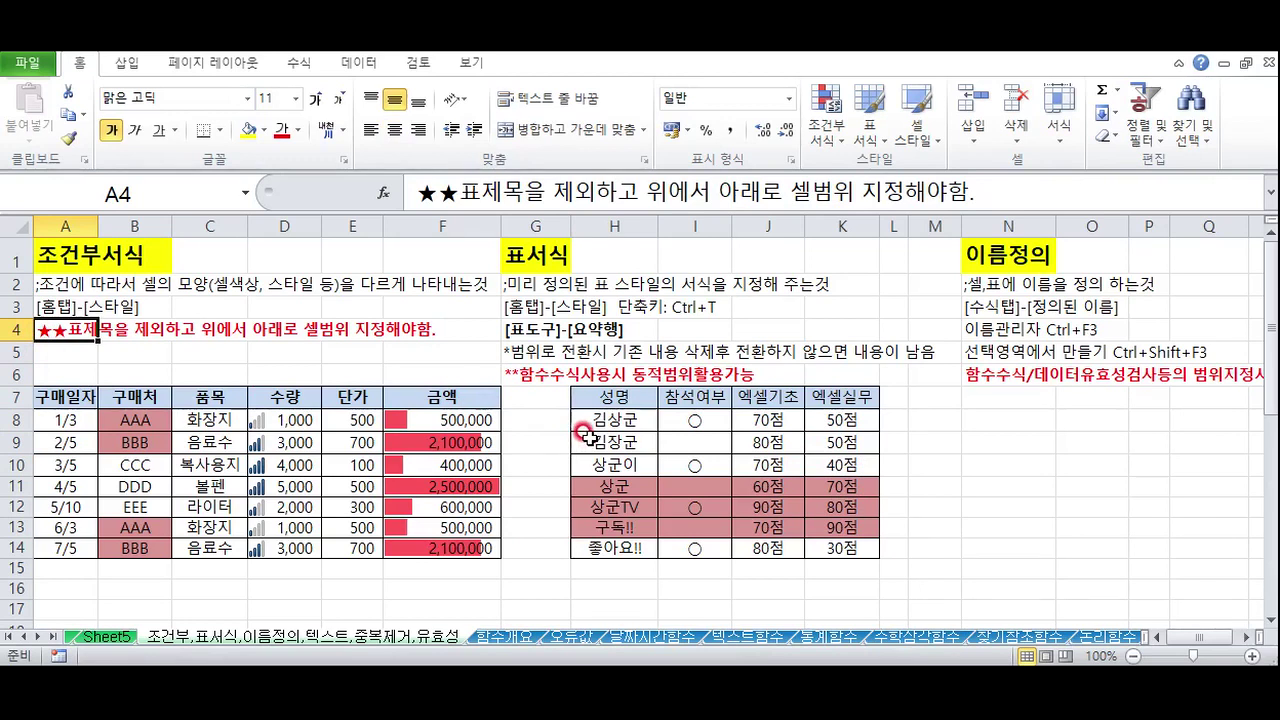
{"action": "left_click_drag", "start_coordinate": [65, 397], "coordinate": [383, 535]}
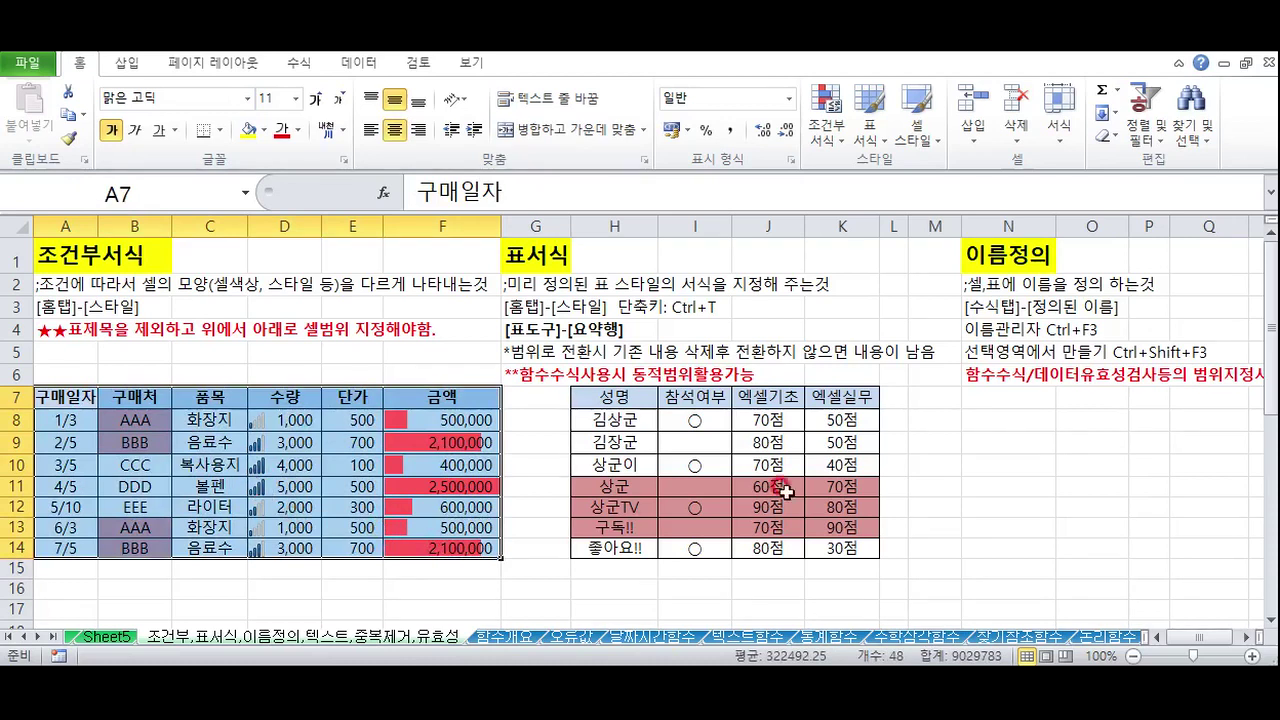
{"action": "left_click", "coordinate": [712, 455]}
{"action": "left_click", "coordinate": [545, 288]}
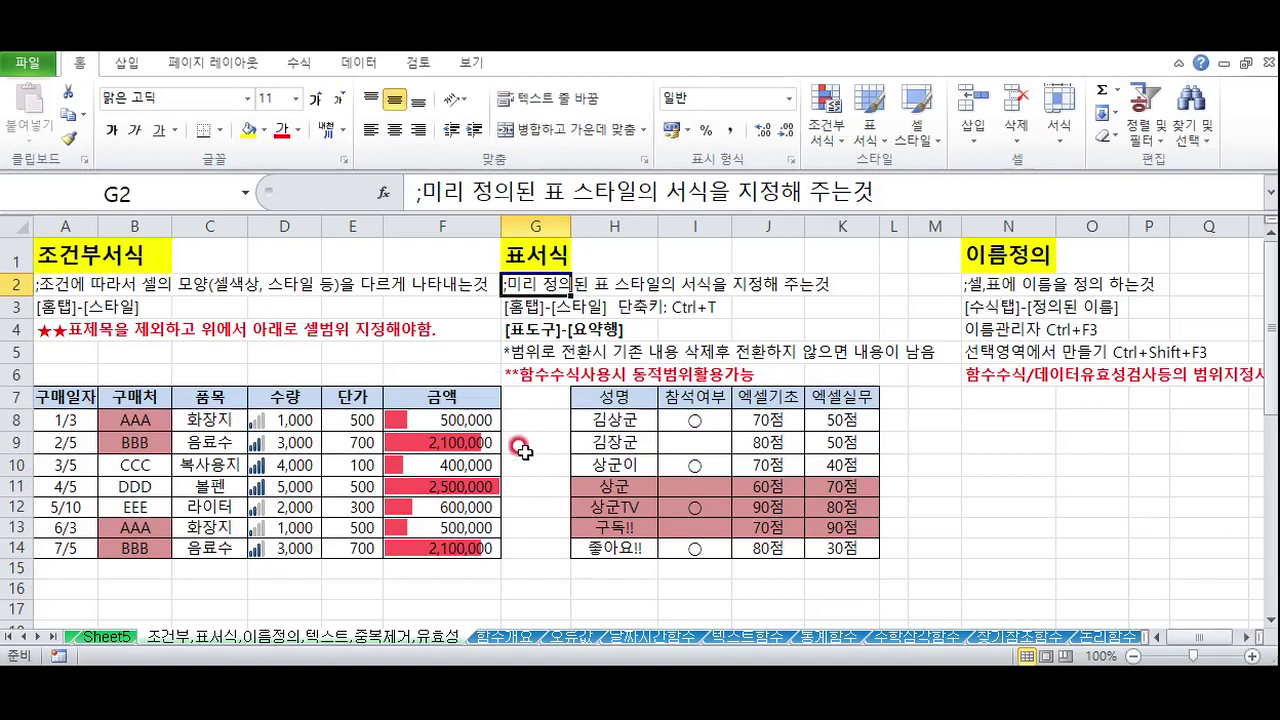
Clear all formatting from the purchase table A7:F14, keeping its contents
{"action": "left_click_drag", "start_coordinate": [65, 396], "coordinate": [460, 548]}
{"action": "left_click", "coordinate": [1119, 137]}
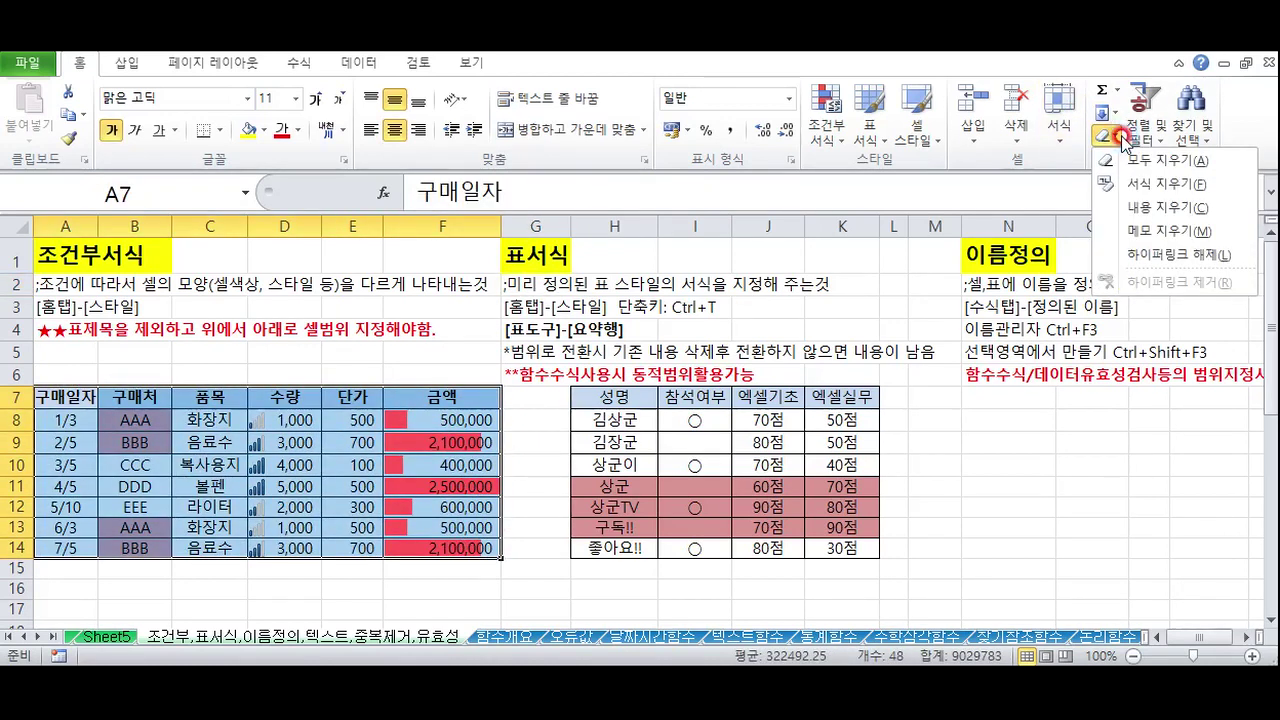
{"action": "left_click", "coordinate": [1158, 186]}
{"action": "left_click", "coordinate": [352, 488]}
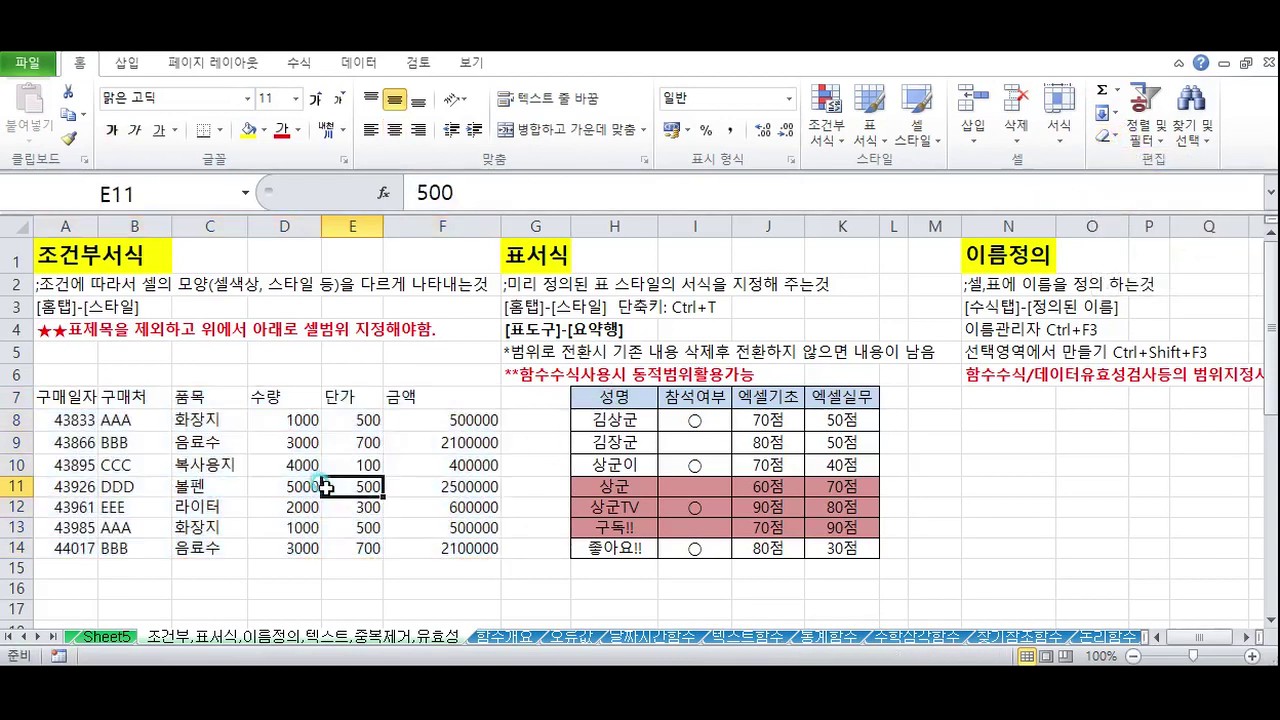
Convert the purchase data in A7:F14 into a table that includes its header row
{"action": "left_click", "coordinate": [80, 397]}
{"action": "left_click_drag", "start_coordinate": [80, 397], "coordinate": [467, 543]}
{"action": "right_click", "coordinate": [373, 547]}
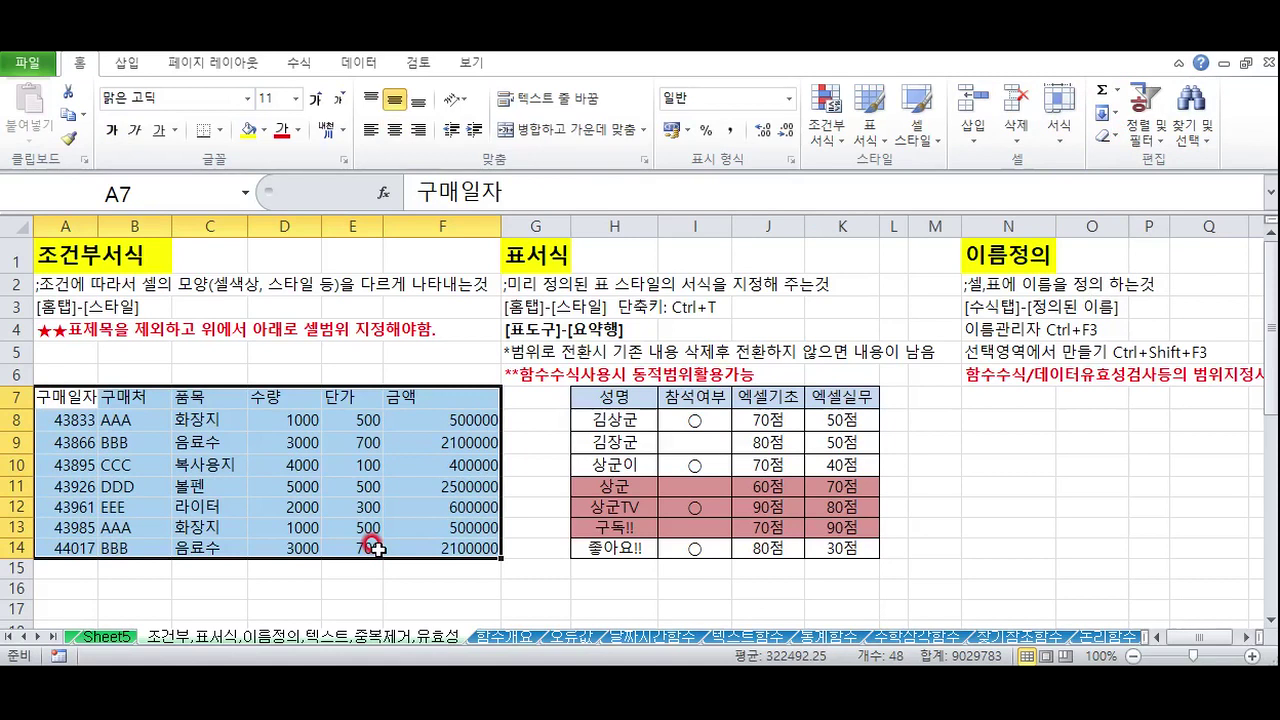
{"action": "left_click", "coordinate": [876, 150]}
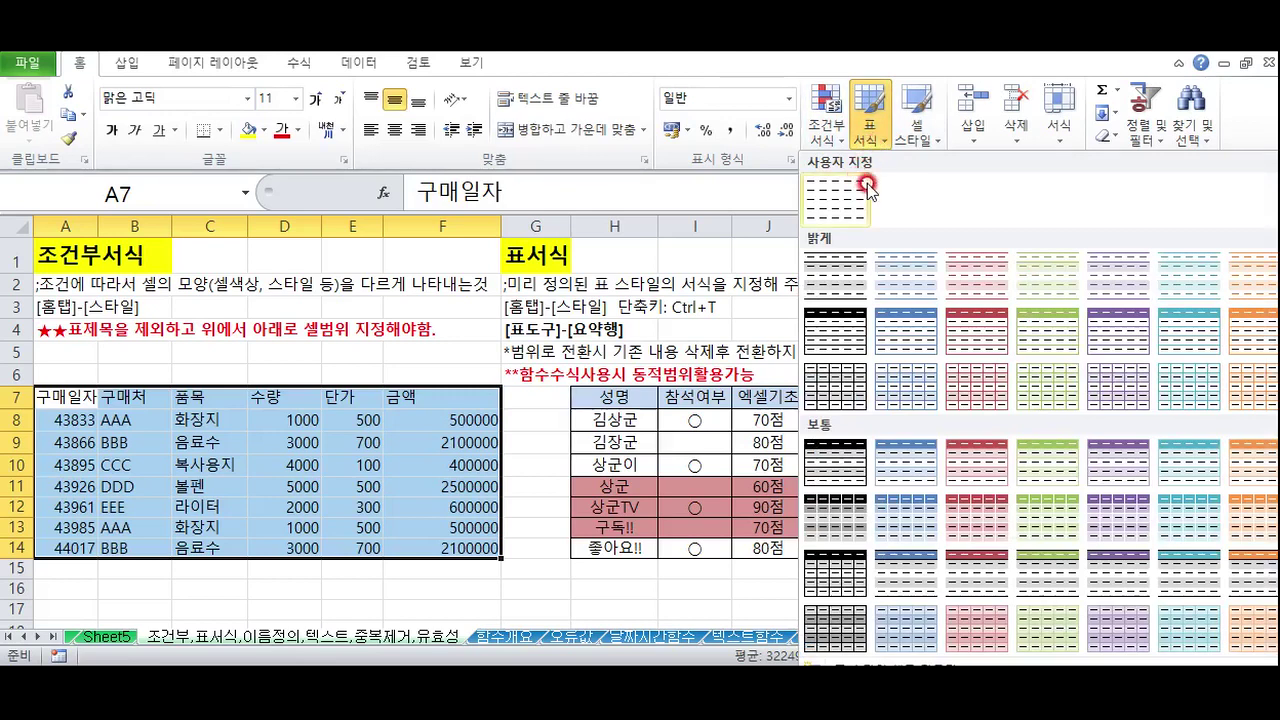
{"action": "left_click", "coordinate": [592, 300]}
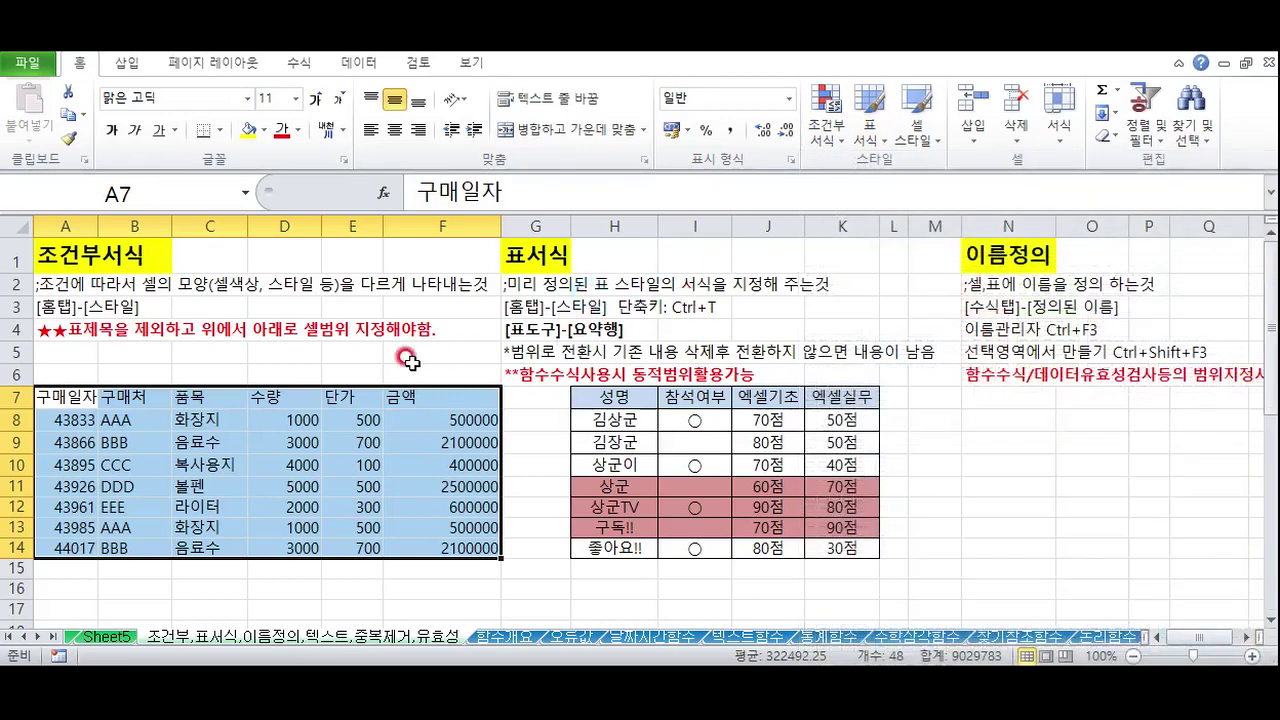
{"action": "left_click", "coordinate": [352, 400]}
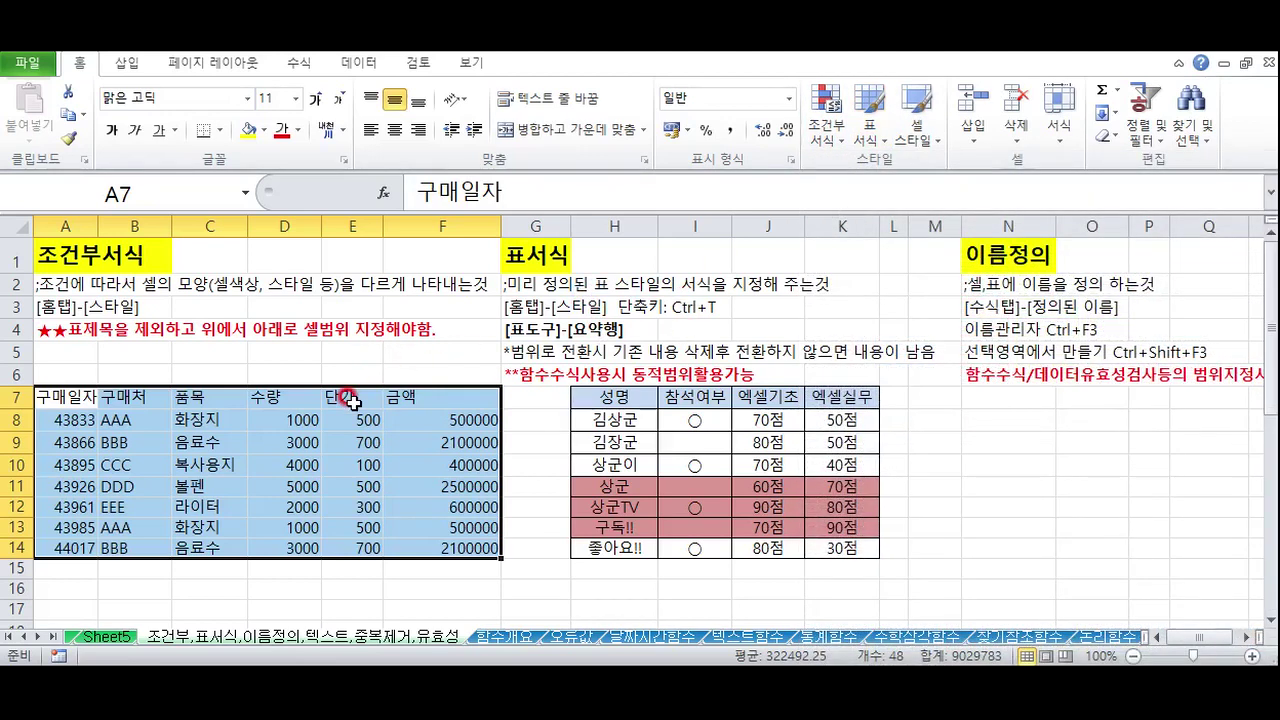
{"action": "key", "text": "ctrl+t"}
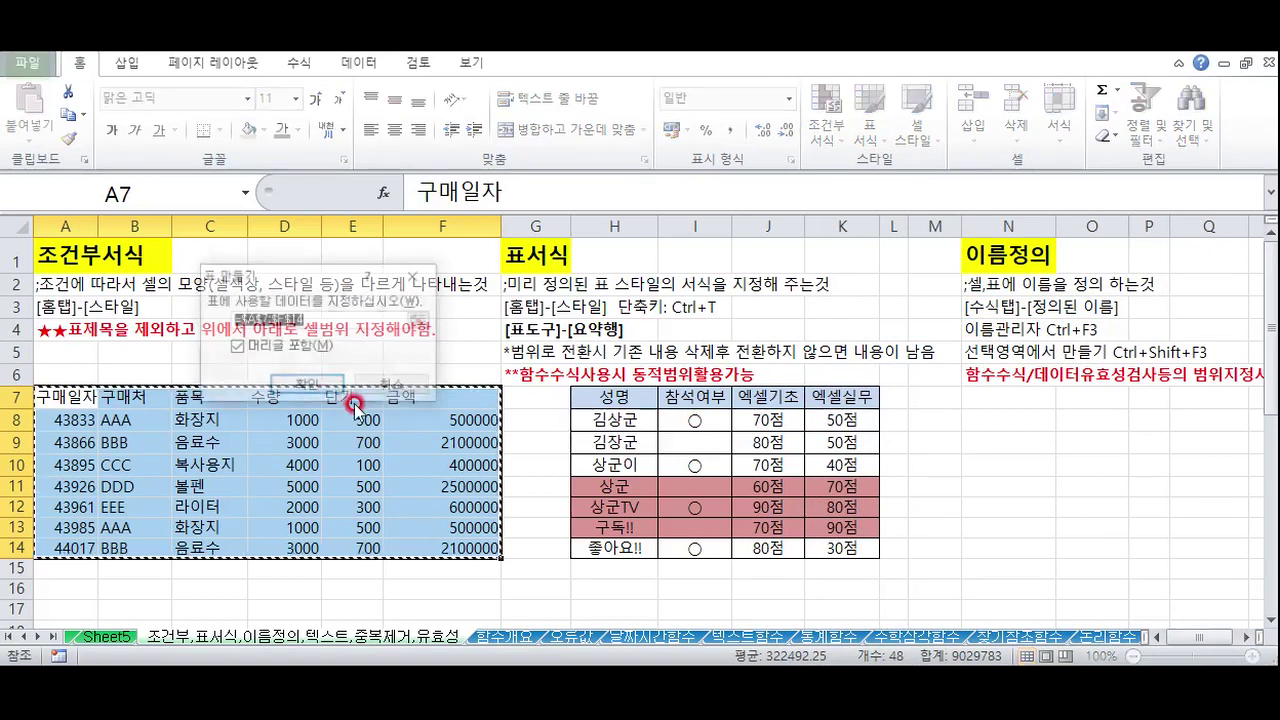
{"action": "left_click", "coordinate": [224, 319]}
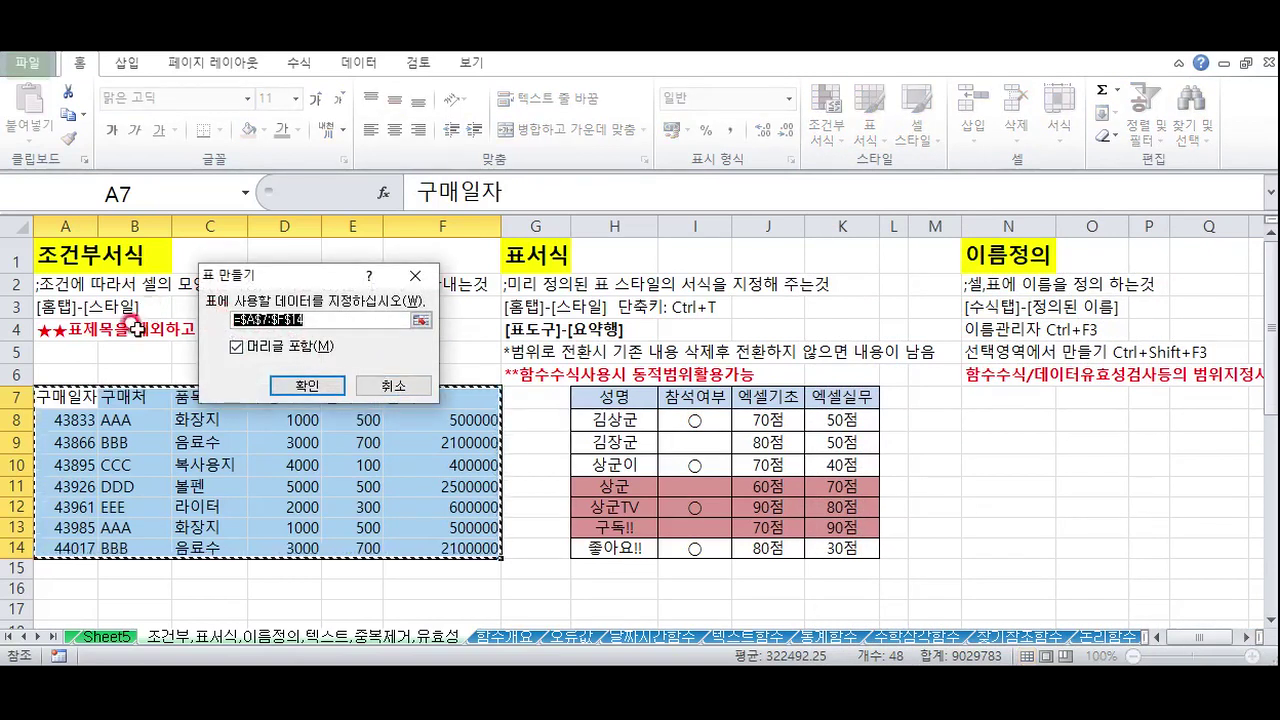
{"action": "left_click", "coordinate": [284, 397]}
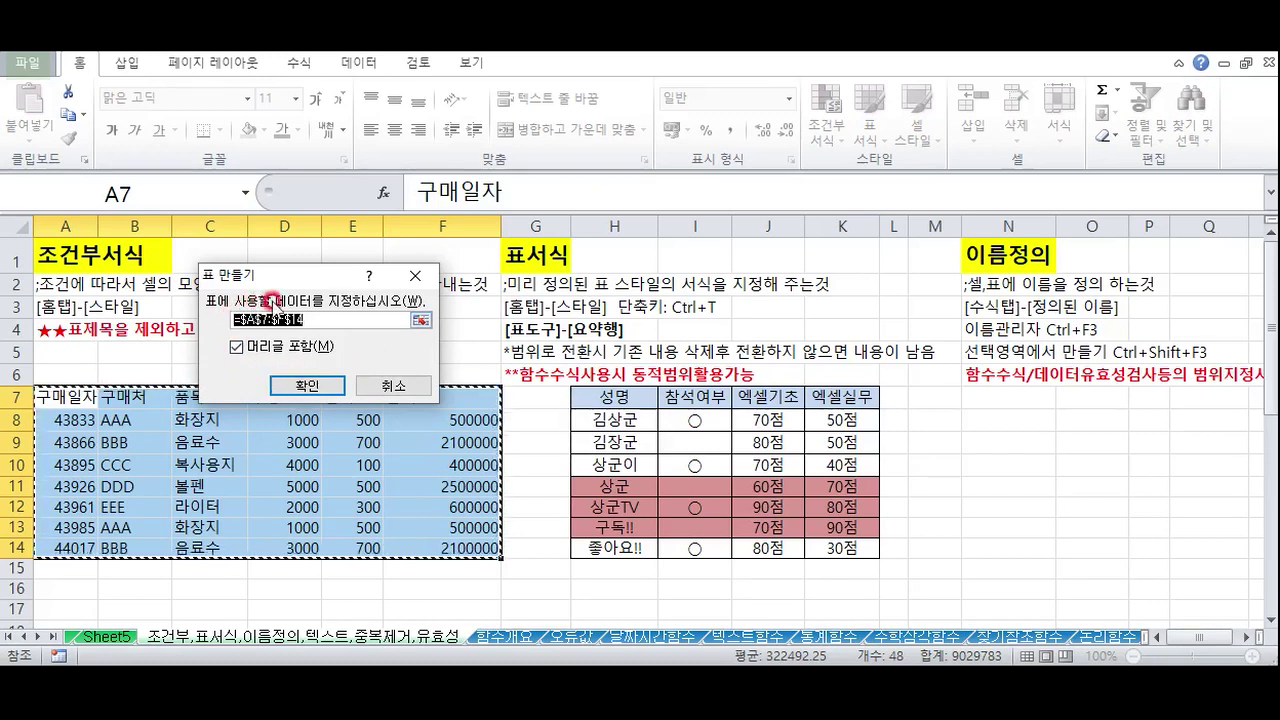
{"action": "left_click", "coordinate": [292, 386]}
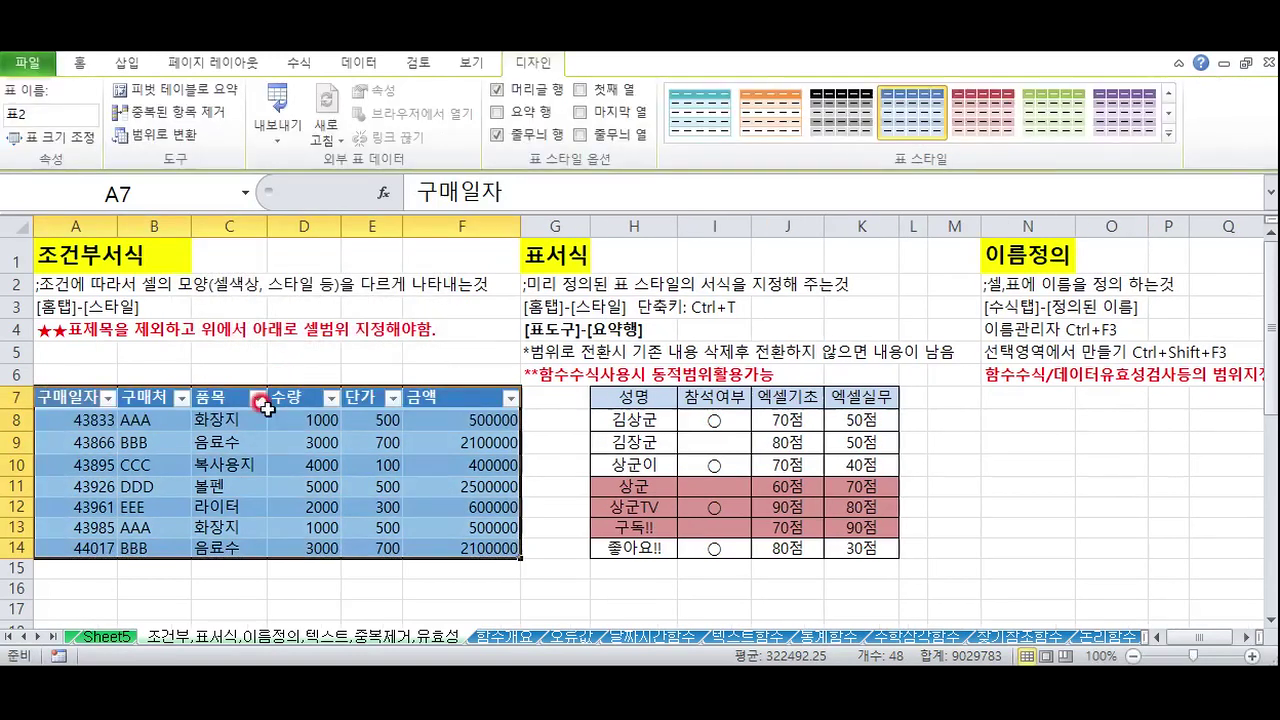
Examine the 구매일자 values in A8:A14 and neighbouring cells of the new table
{"action": "left_click", "coordinate": [105, 440]}
{"action": "left_click_drag", "start_coordinate": [80, 416], "coordinate": [80, 546]}
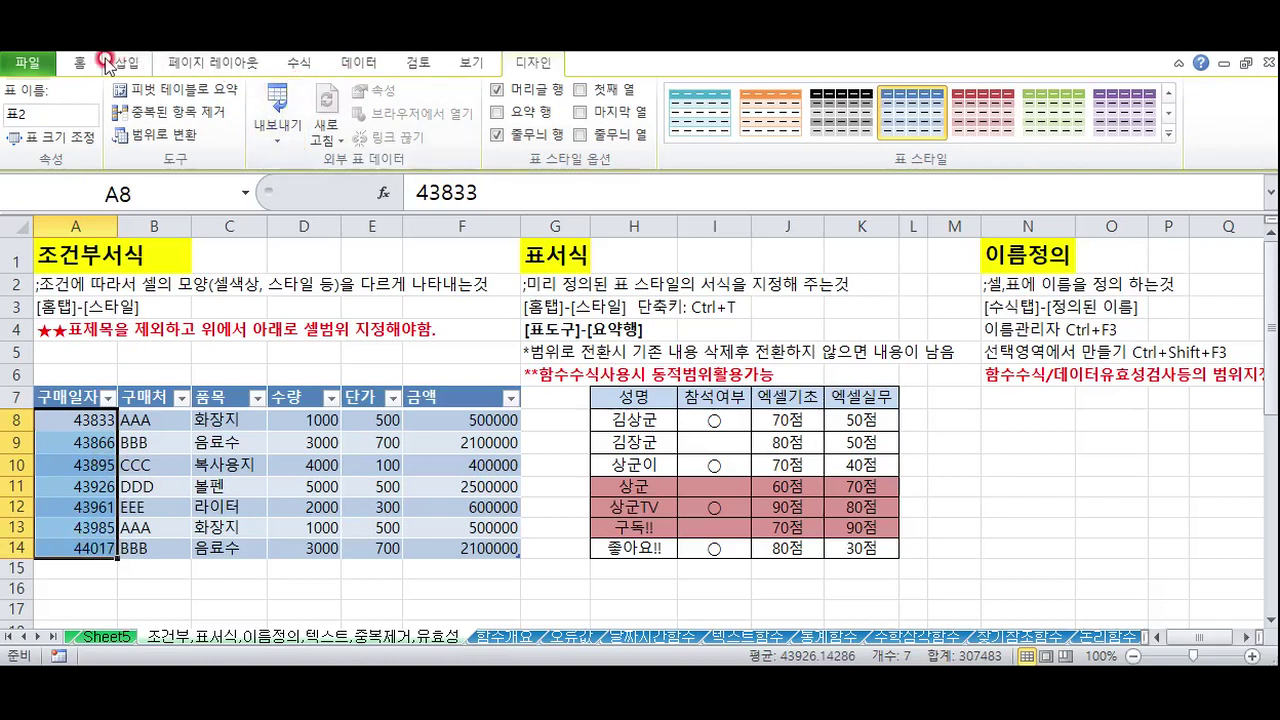
{"action": "left_click", "coordinate": [333, 420]}
{"action": "left_click", "coordinate": [118, 441]}
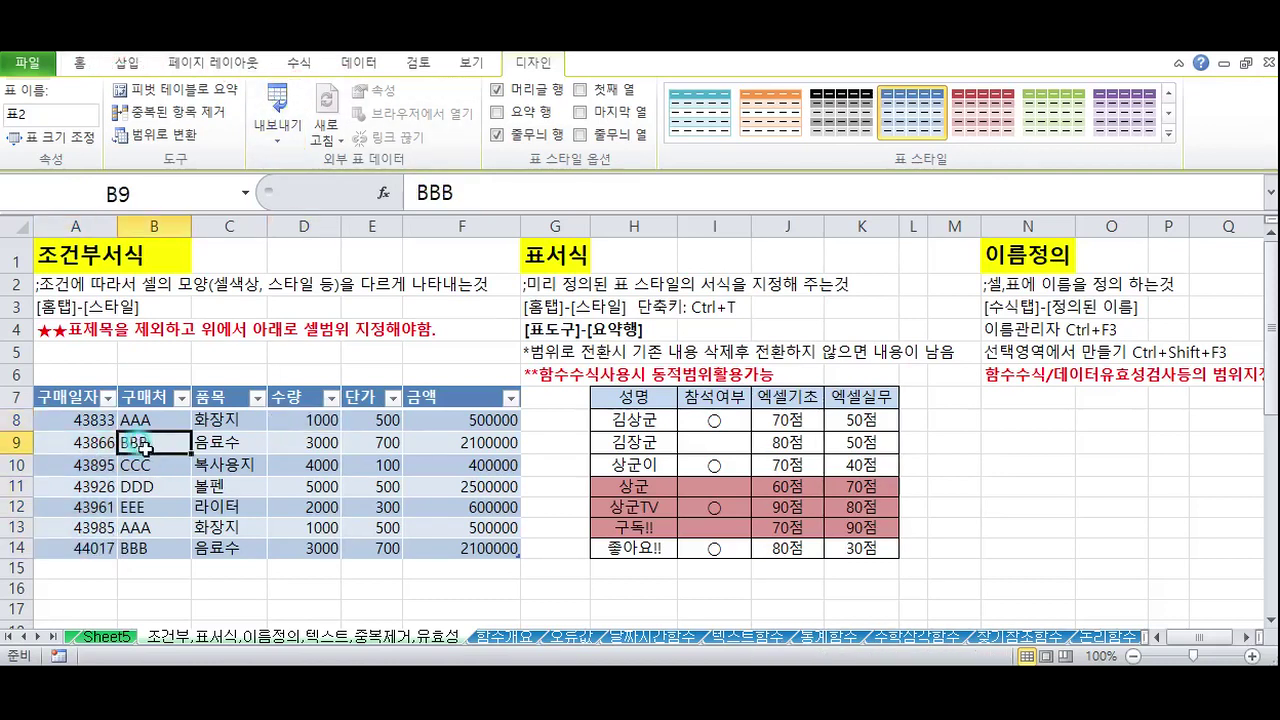
Turn on the table's total row (요약 행) and select it across A15:F15
{"action": "left_click", "coordinate": [283, 457]}
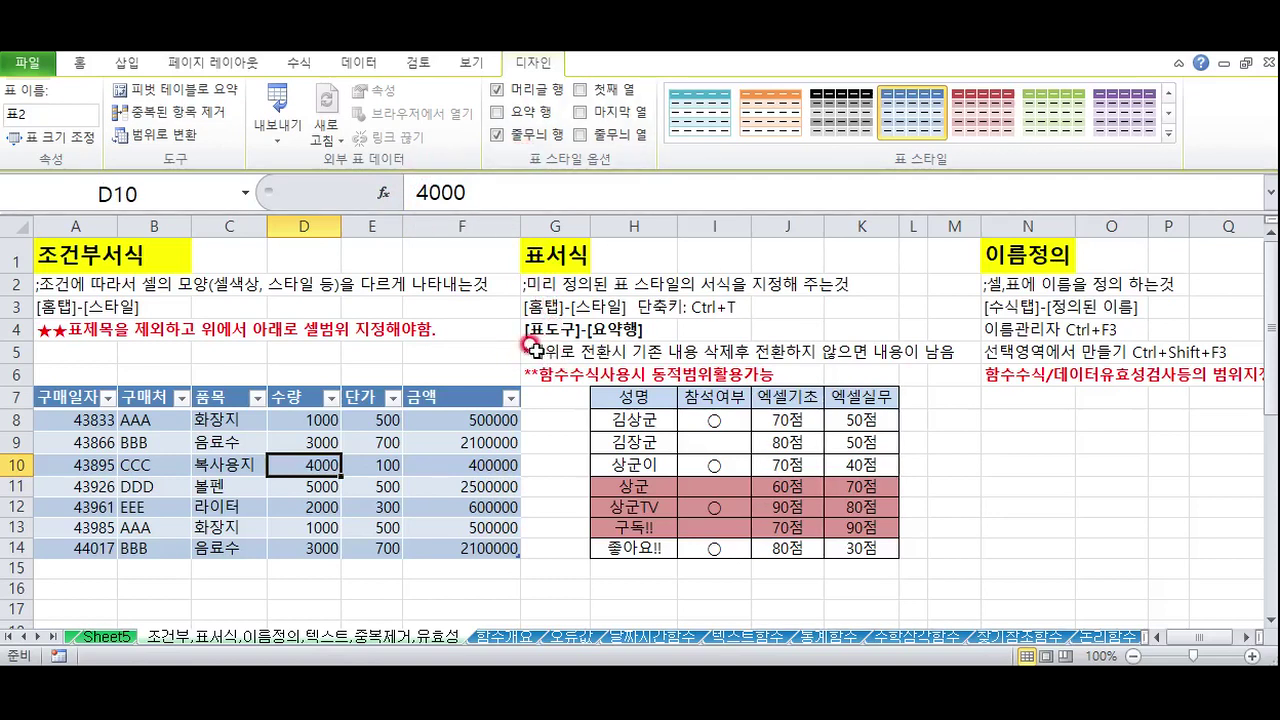
{"action": "left_click", "coordinate": [499, 113]}
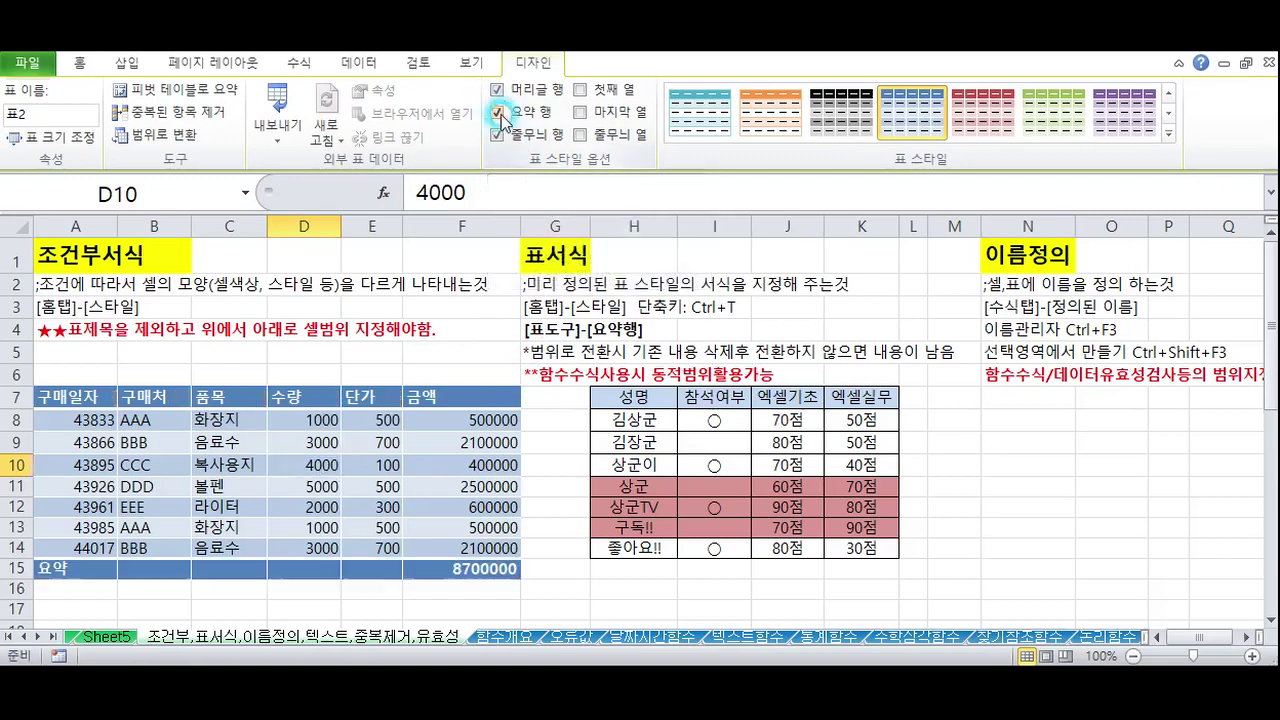
{"action": "left_click_drag", "start_coordinate": [40, 566], "coordinate": [490, 566]}
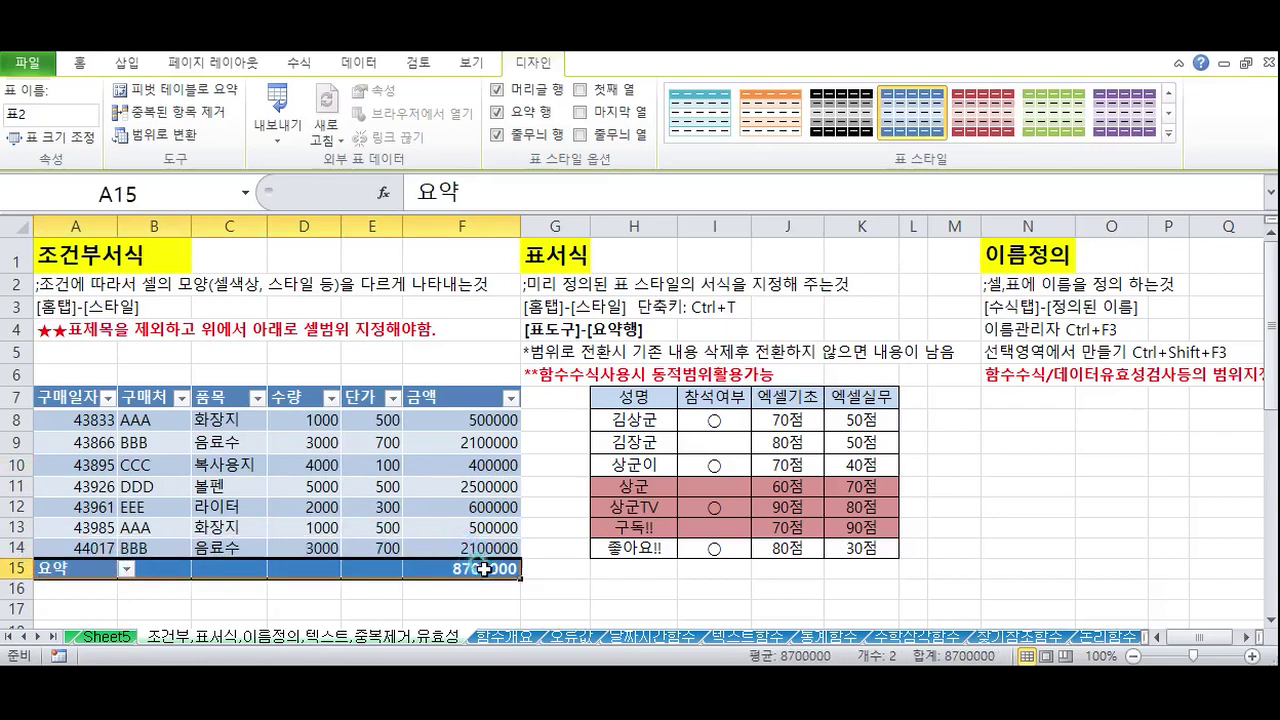
Switch the 금액 column's total in F15 through average (평균), count (개수), maximum (최대값) and minimum (최소값)
{"action": "left_click", "coordinate": [490, 574]}
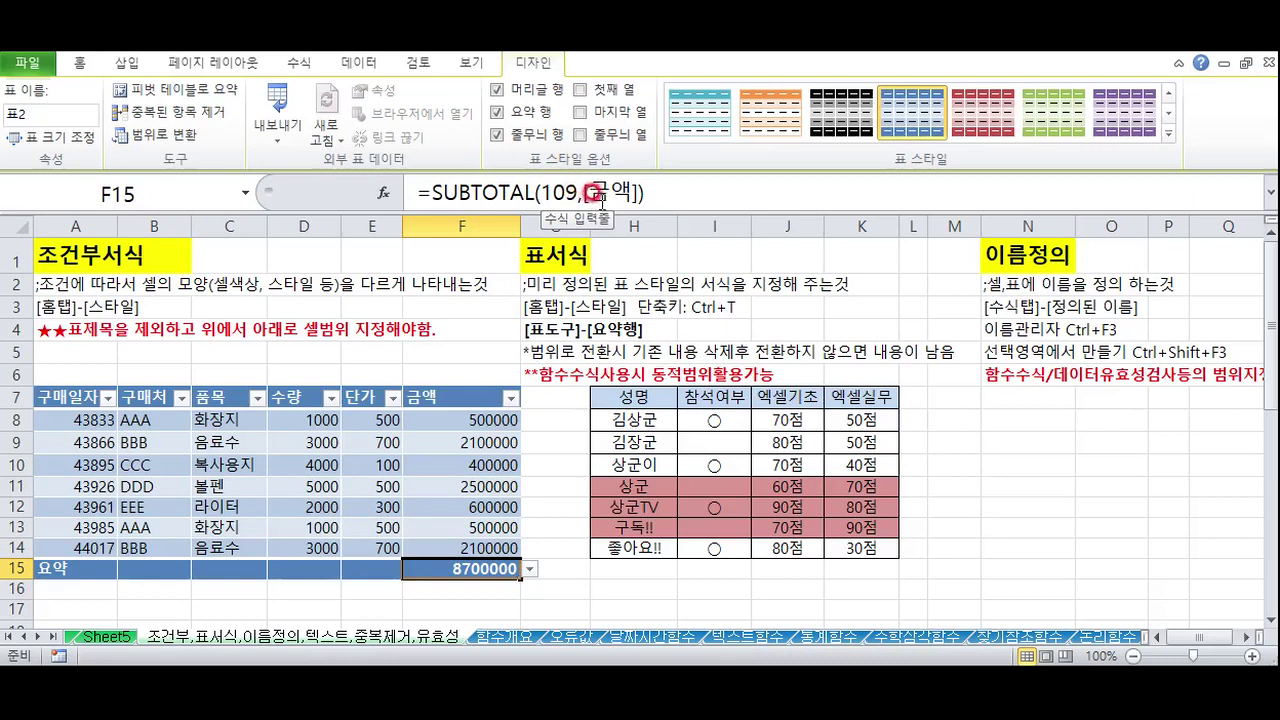
{"action": "left_click", "coordinate": [528, 569]}
{"action": "left_click", "coordinate": [418, 596]}
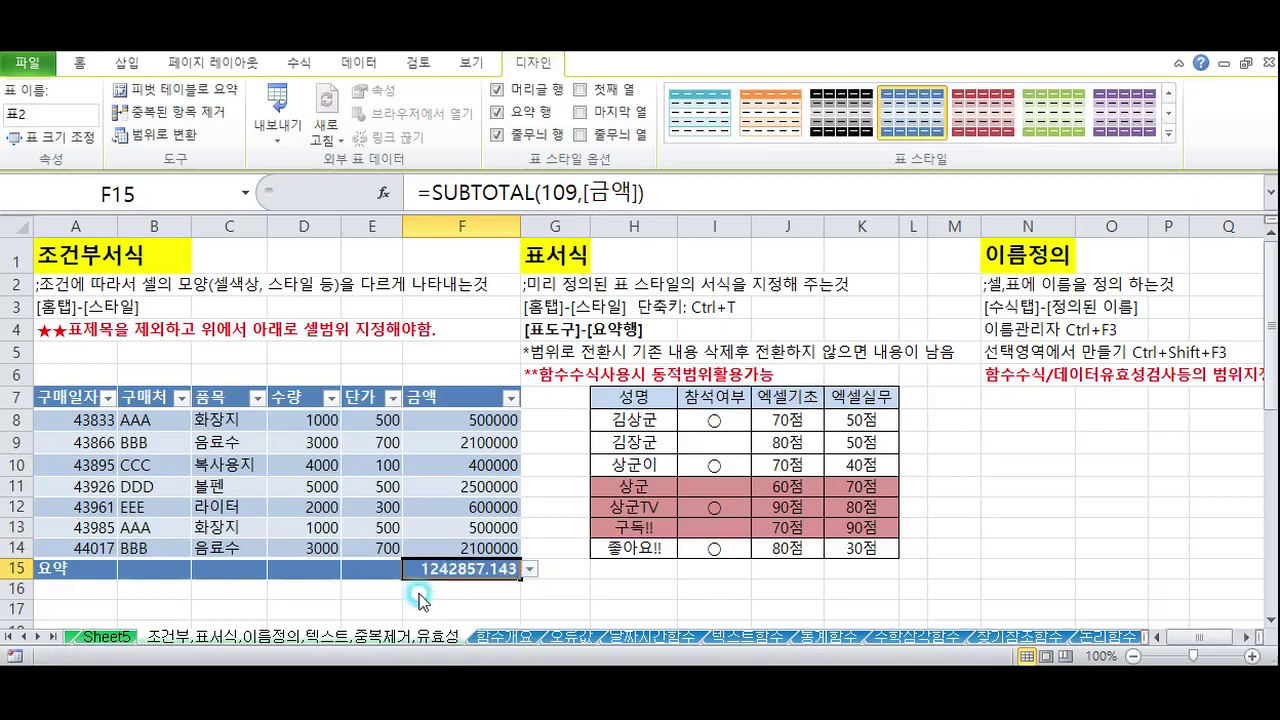
{"action": "left_click", "coordinate": [528, 569]}
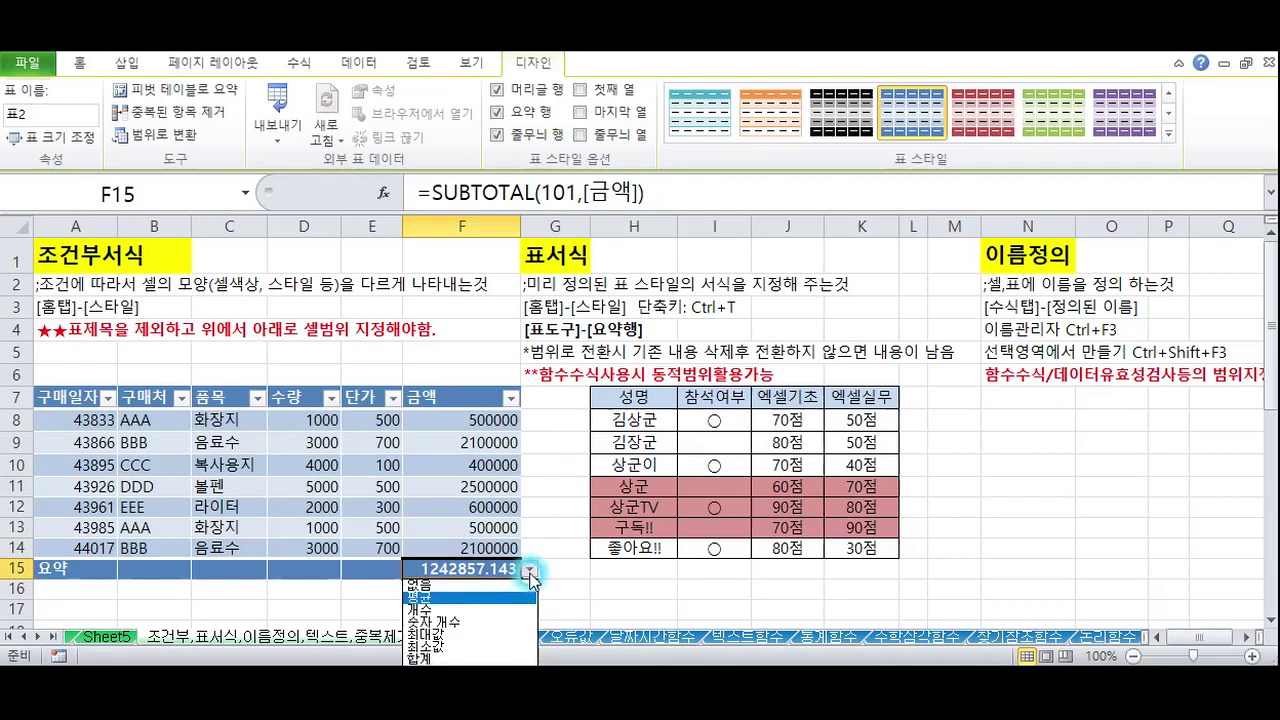
{"action": "left_click", "coordinate": [423, 607]}
{"action": "left_click", "coordinate": [528, 569]}
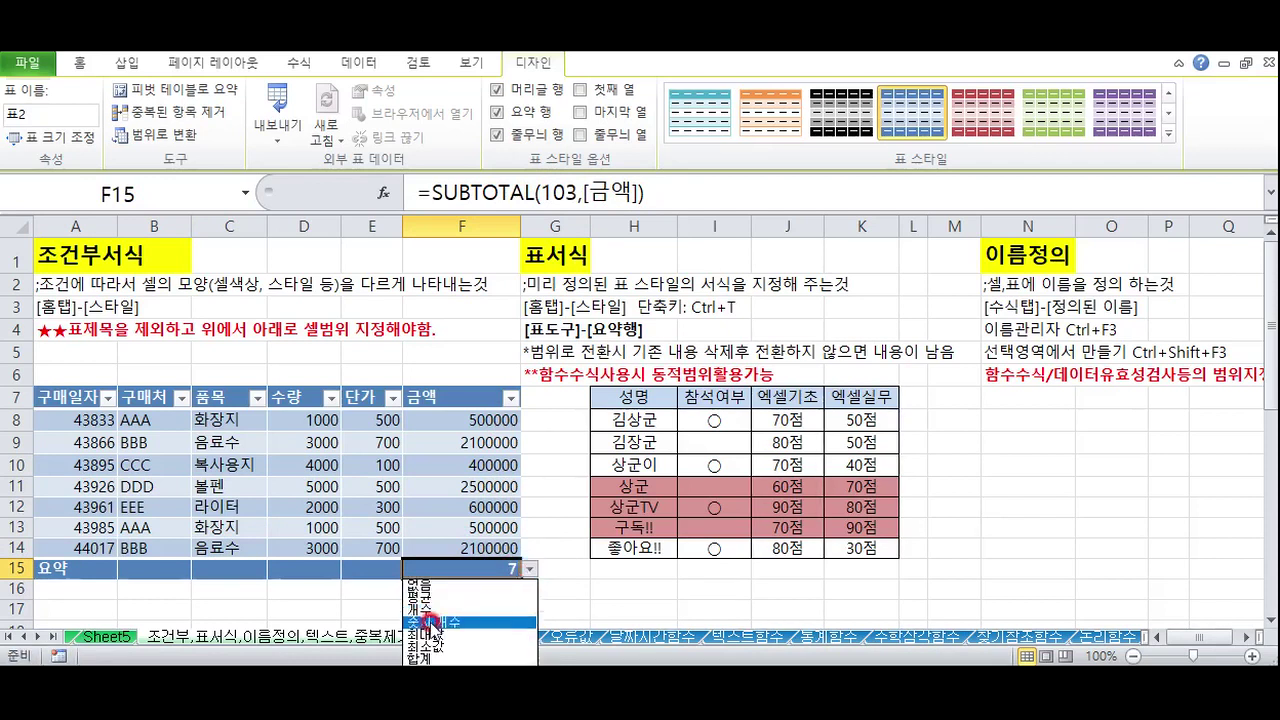
{"action": "left_click", "coordinate": [420, 629]}
{"action": "left_click", "coordinate": [528, 569]}
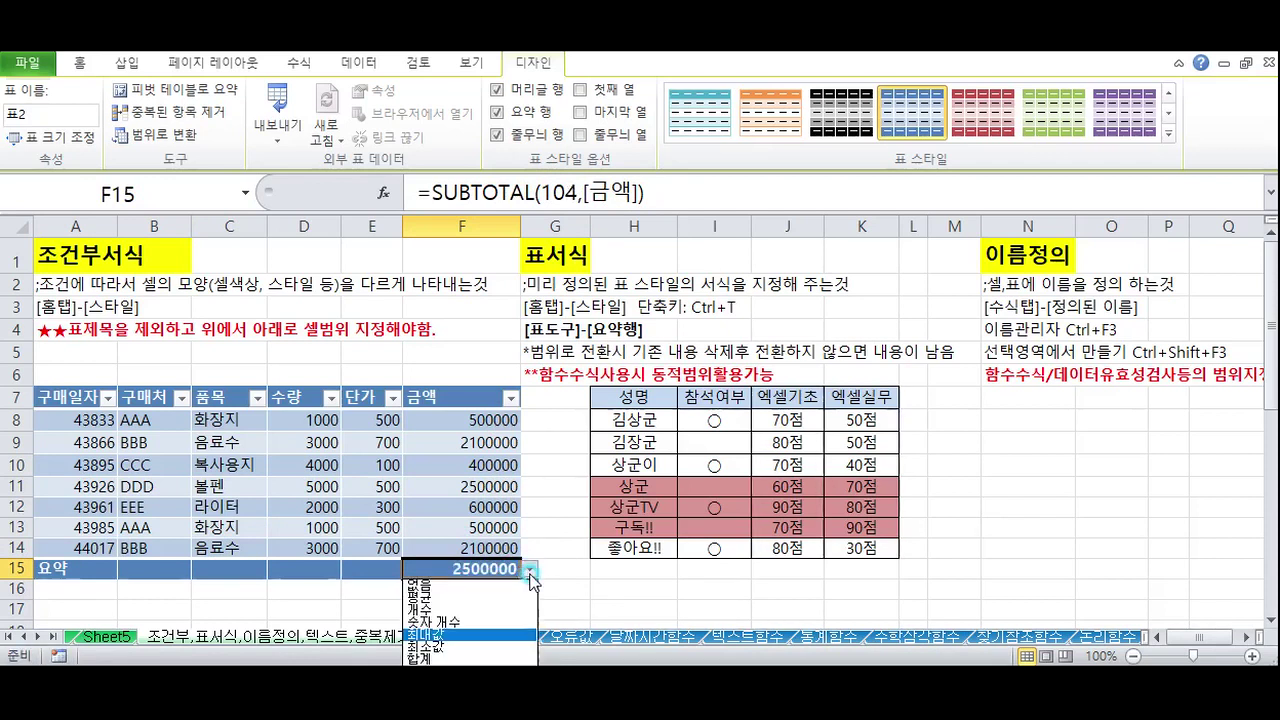
{"action": "left_click", "coordinate": [420, 640]}
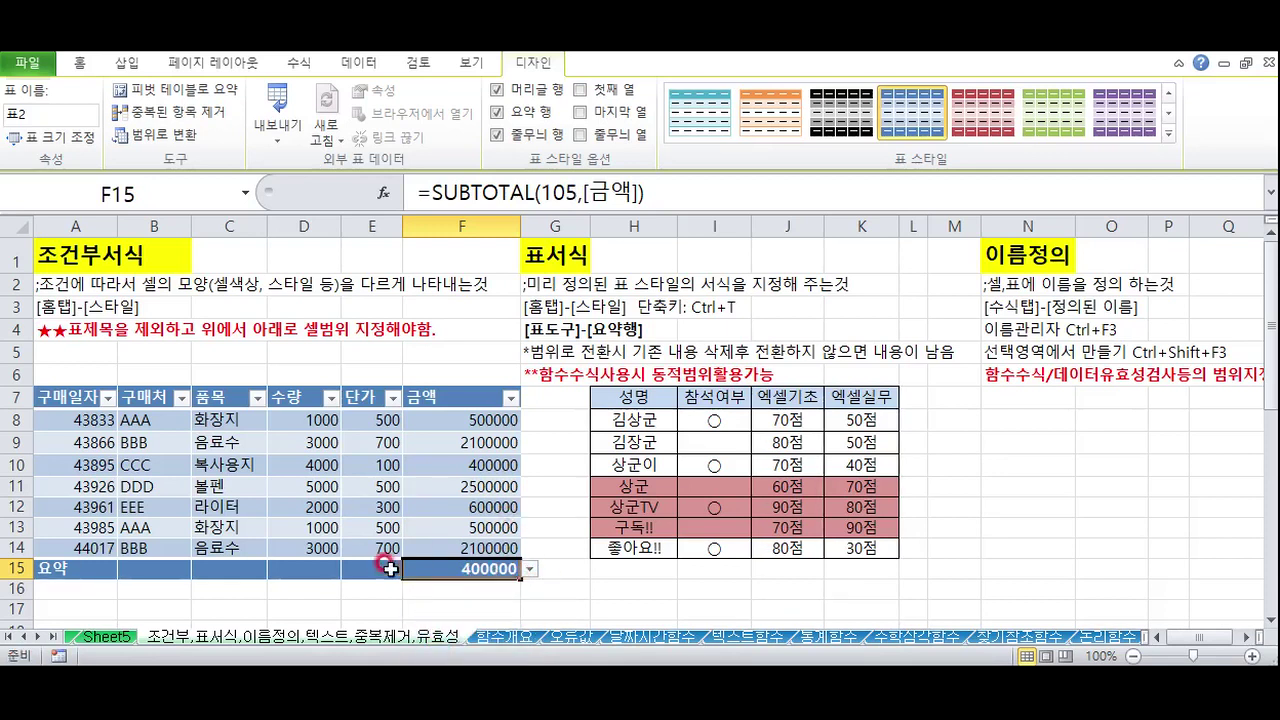
Copy the minimum formula from F15 across the total row to E15 and D15
{"action": "left_click_drag", "start_coordinate": [519, 580], "coordinate": [304, 565]}
{"action": "left_click", "coordinate": [316, 571]}
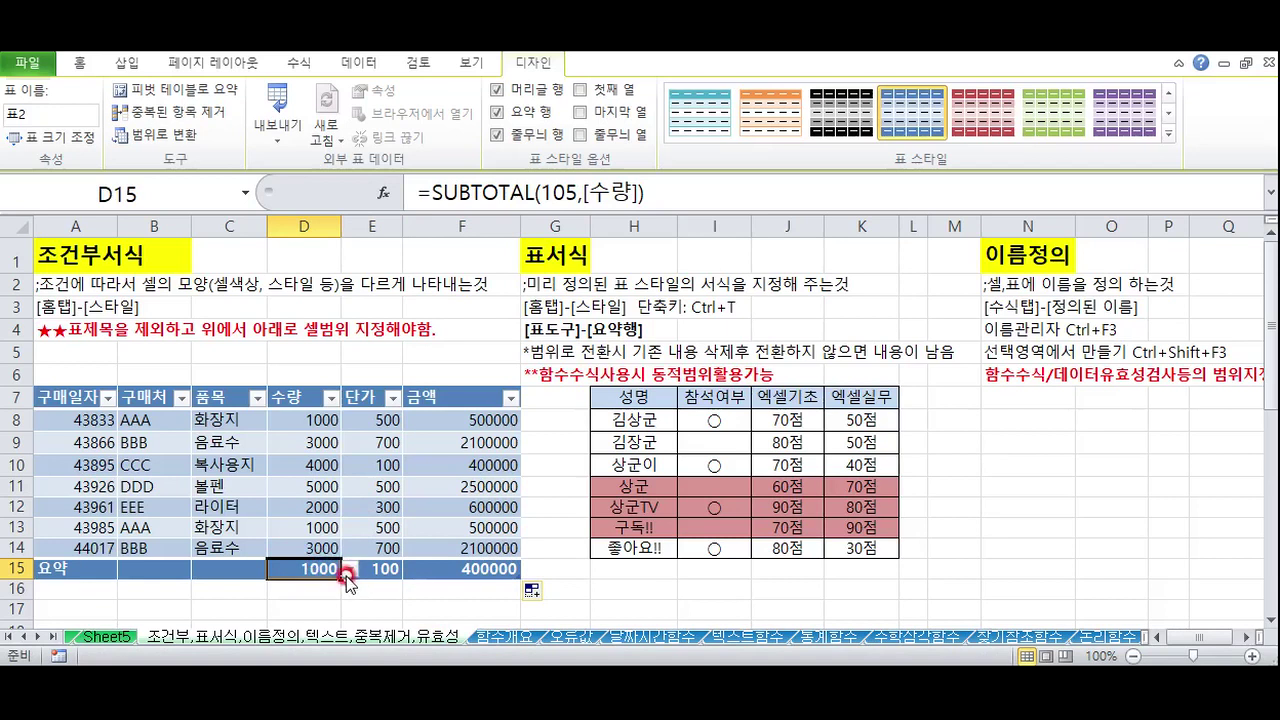
Check the aggregate options for the 수량 total in D15 and the filter options of the 구매일자 header
{"action": "left_click", "coordinate": [350, 569]}
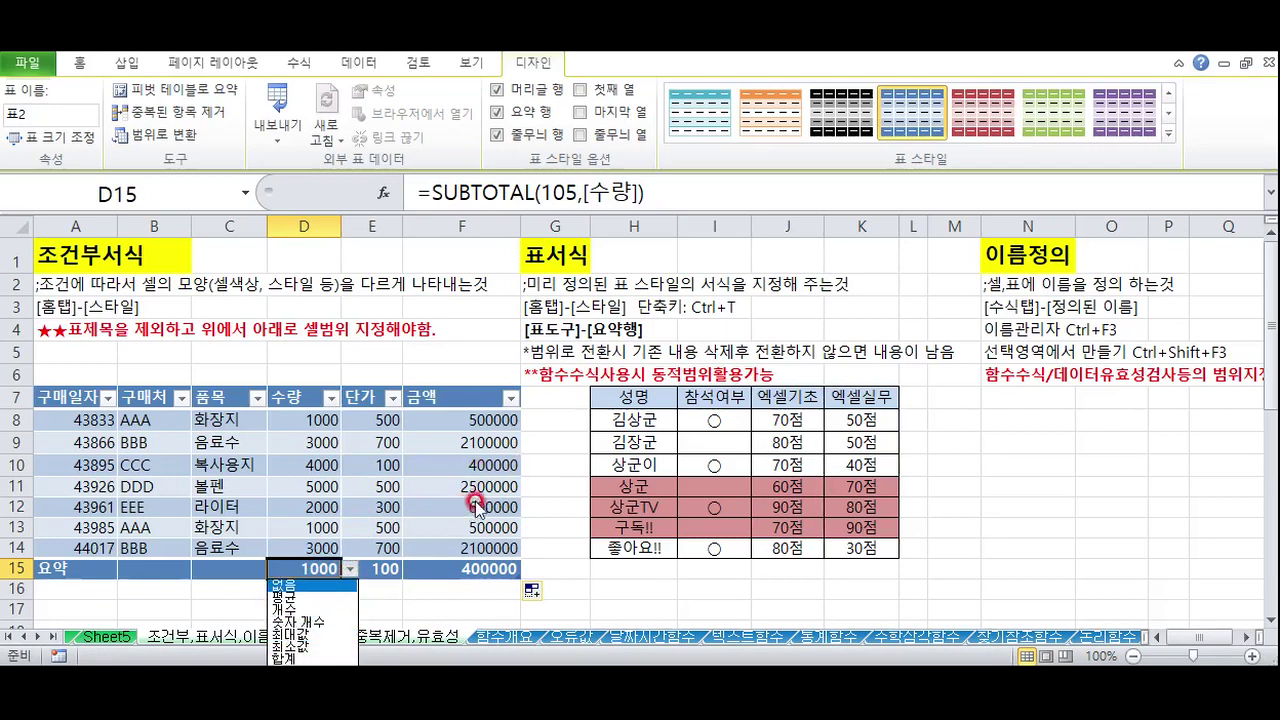
{"action": "left_click", "coordinate": [432, 480]}
{"action": "left_click", "coordinate": [242, 476]}
{"action": "left_click", "coordinate": [107, 398]}
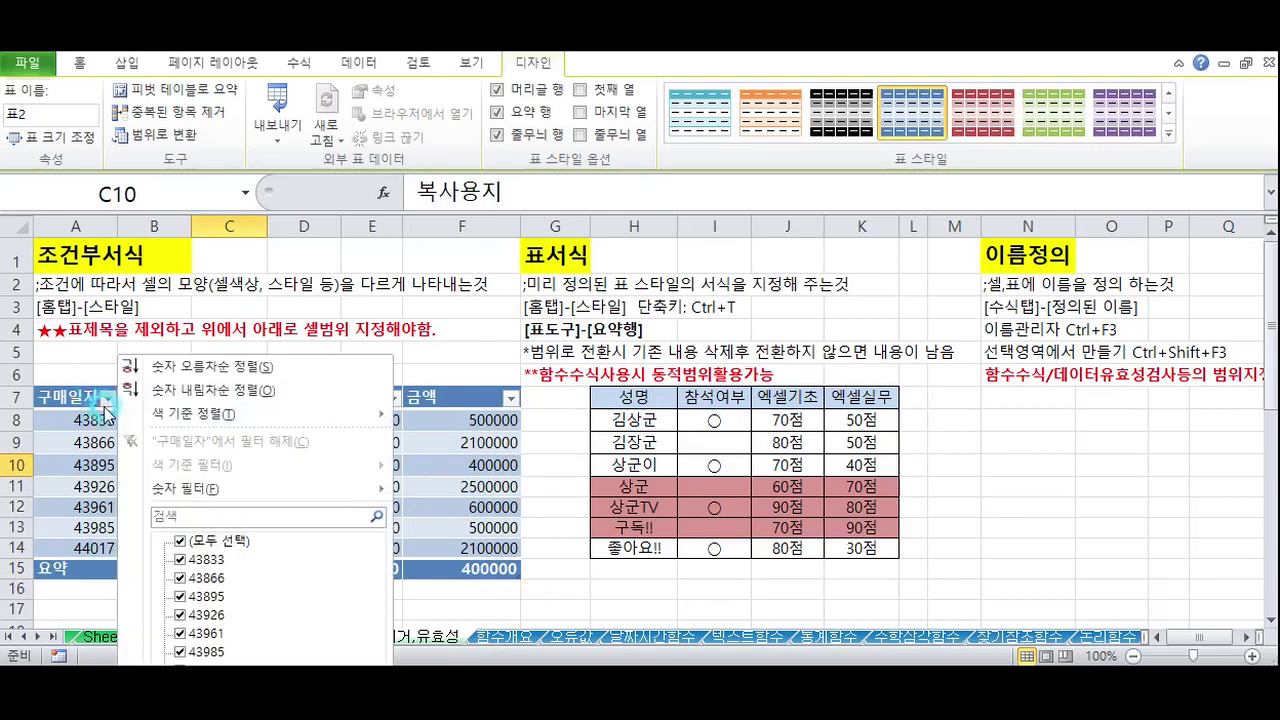
{"action": "key", "text": "Escape"}
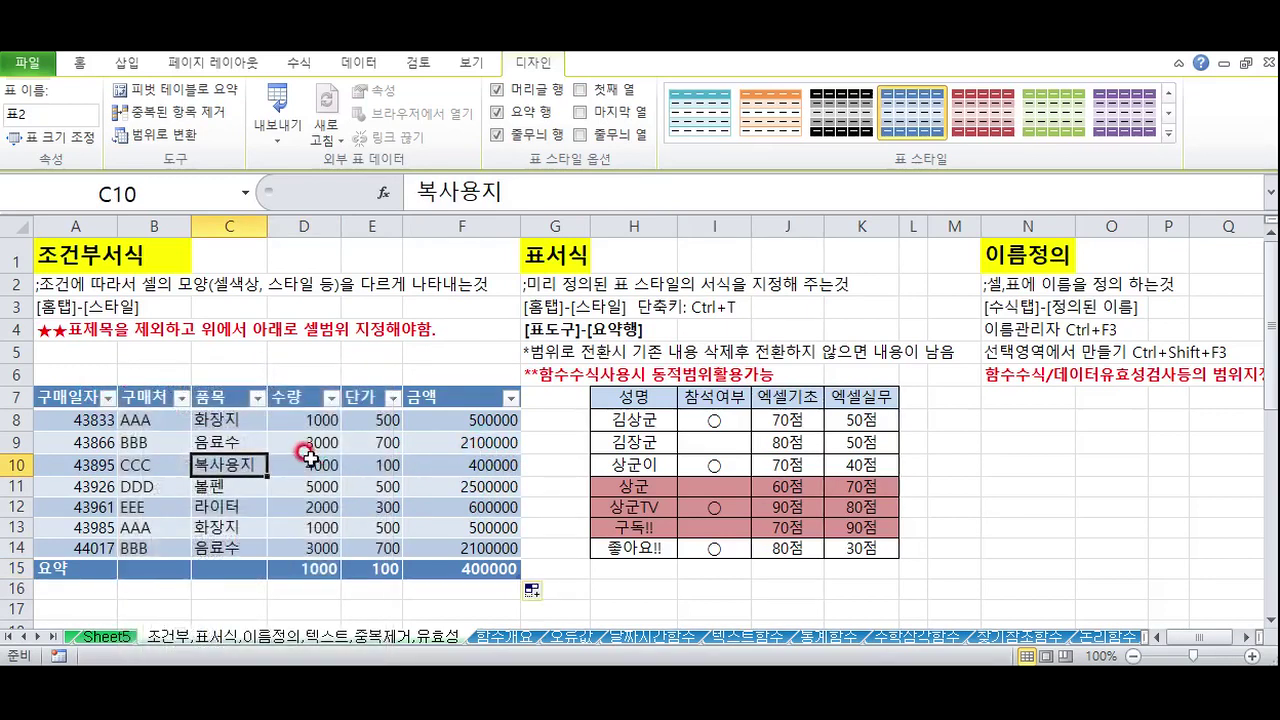
{"action": "key", "text": "Right"}
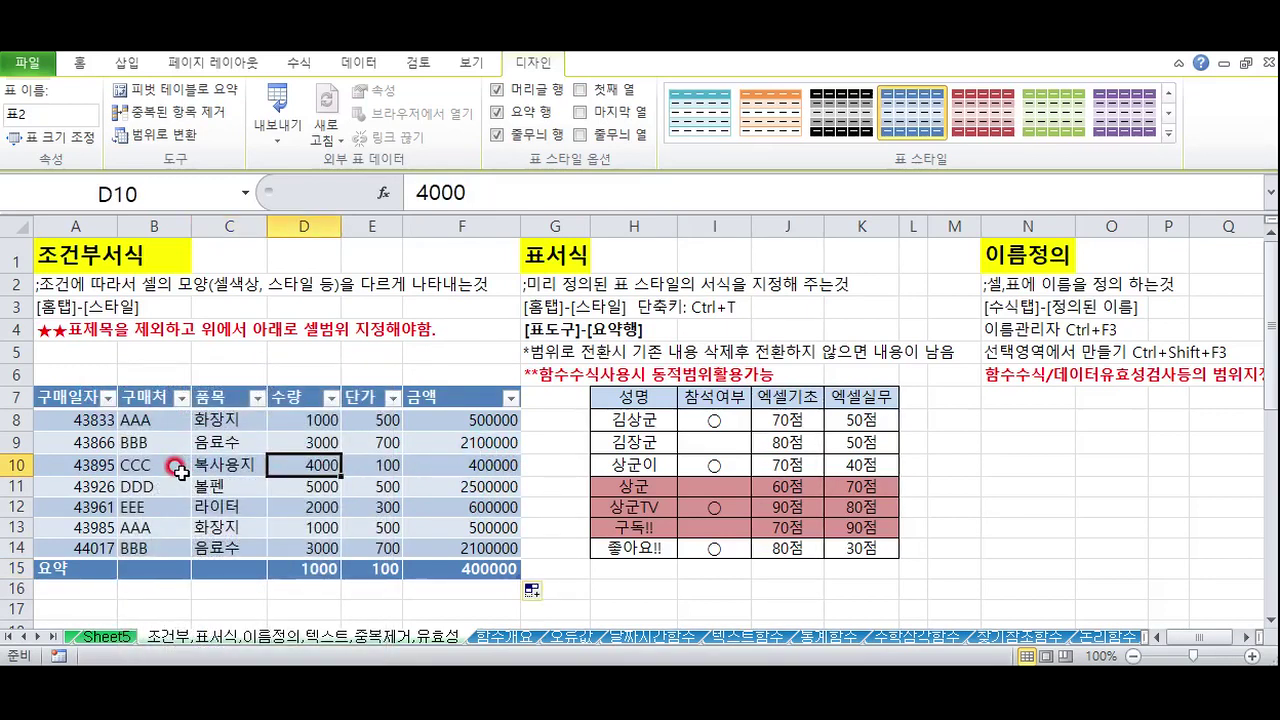
Review the table A7:F15 and its header row, and check the table commands for converting it to a range
{"action": "left_click_drag", "start_coordinate": [62, 398], "coordinate": [448, 562]}
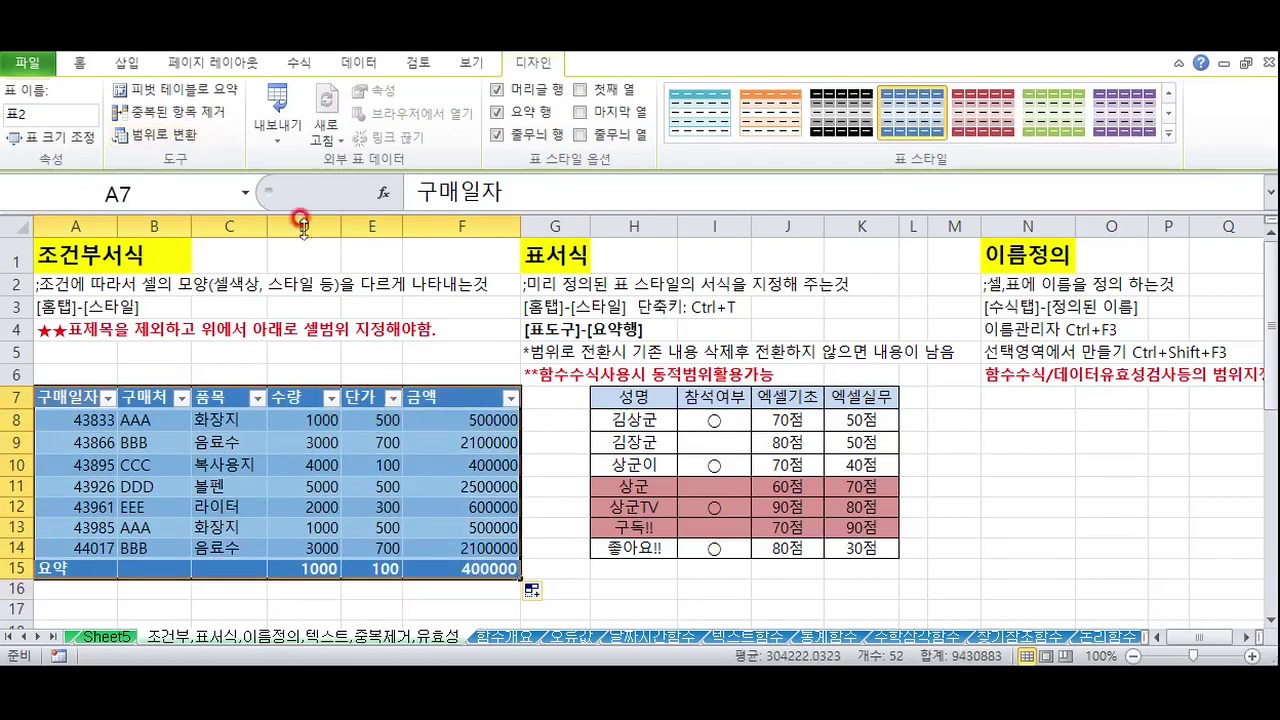
{"action": "left_click_drag", "start_coordinate": [62, 400], "coordinate": [462, 398]}
{"action": "left_click", "coordinate": [176, 460]}
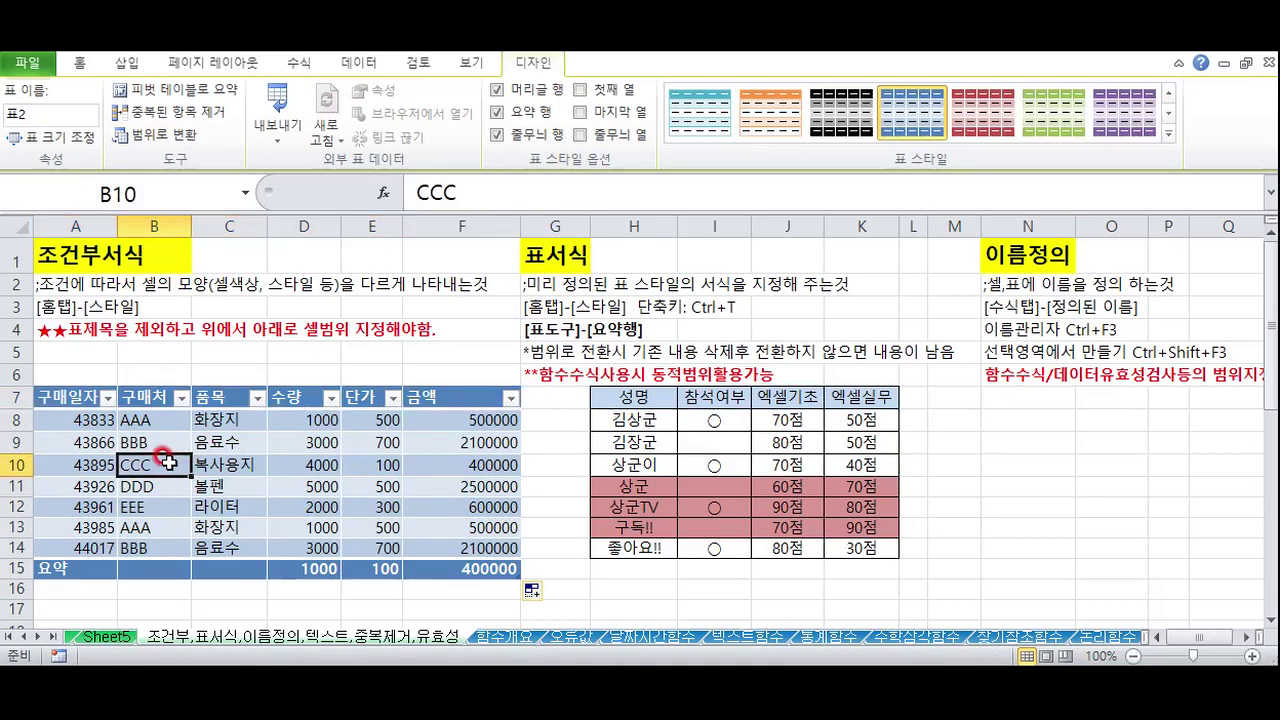
{"action": "right_click", "coordinate": [168, 462]}
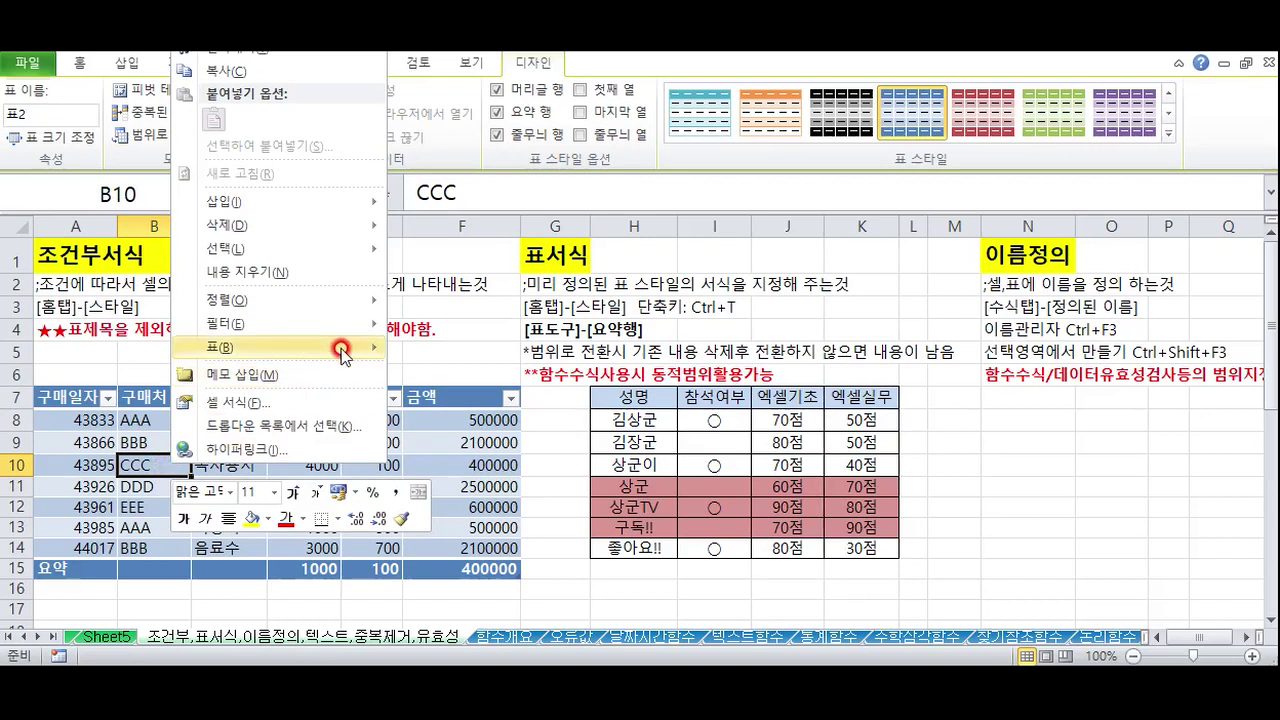
{"action": "mouse_move", "coordinate": [345, 347]}
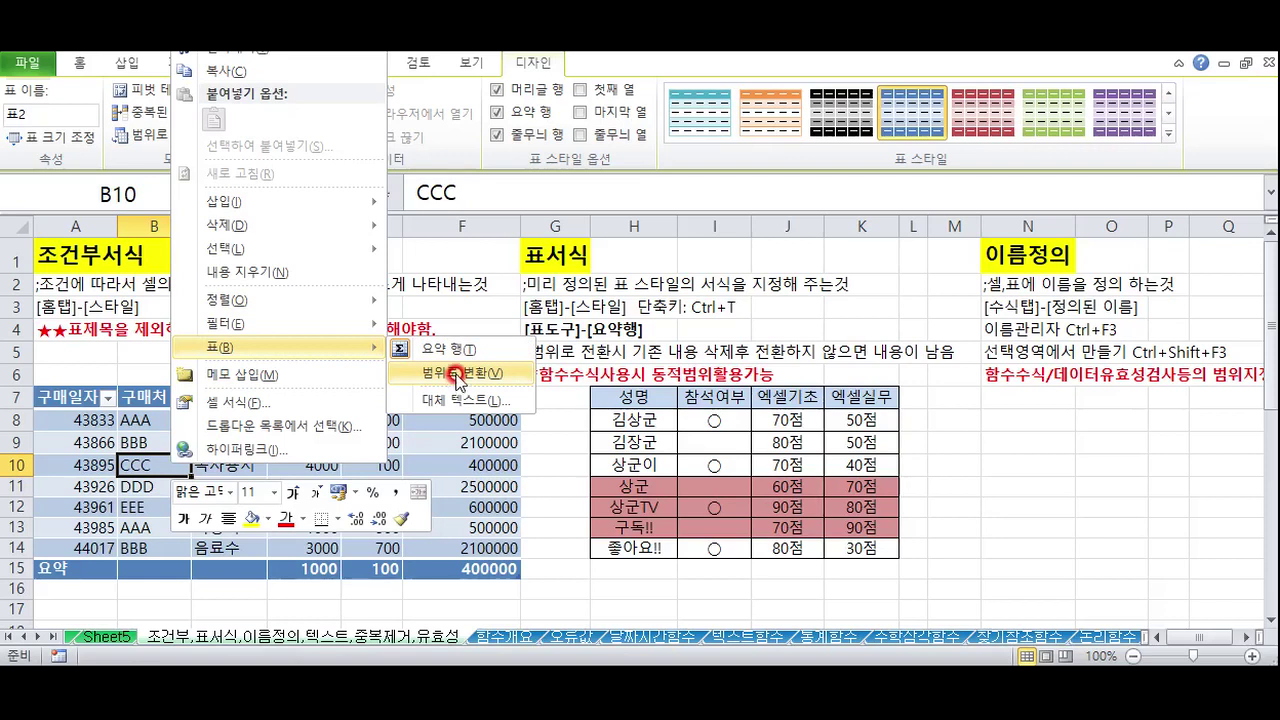
{"action": "left_click", "coordinate": [401, 518]}
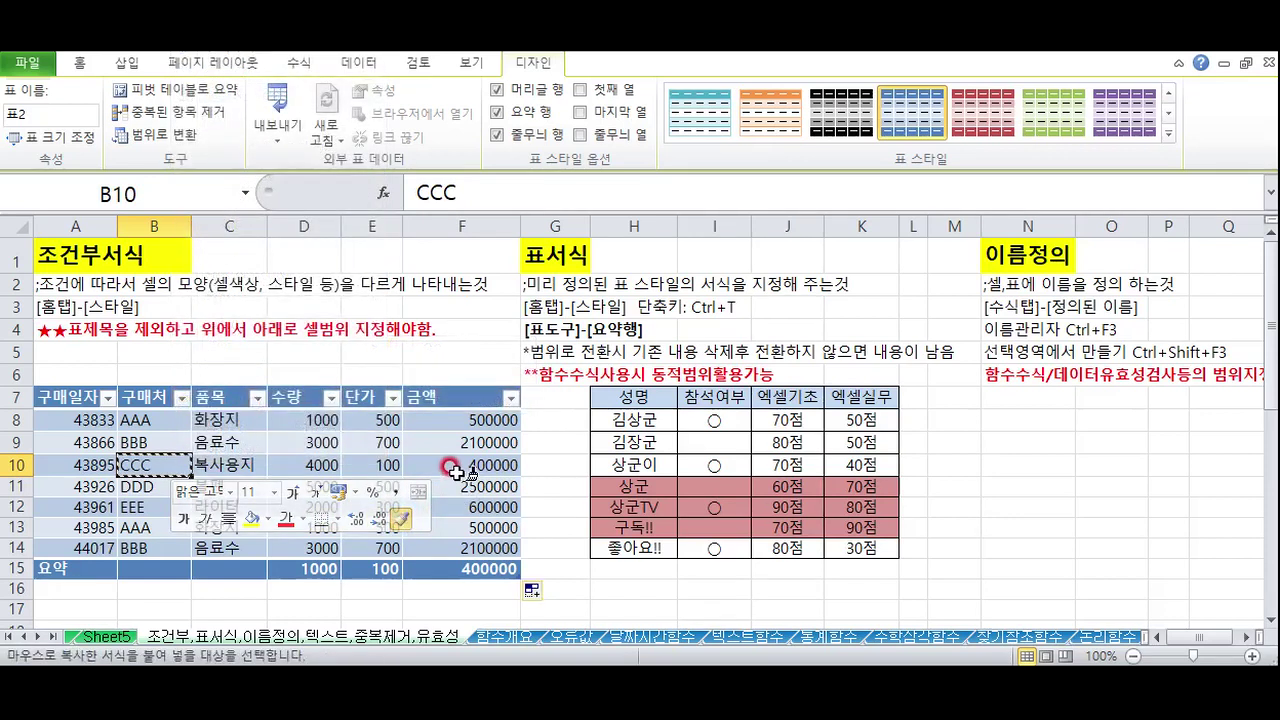
{"action": "key", "text": "Escape"}
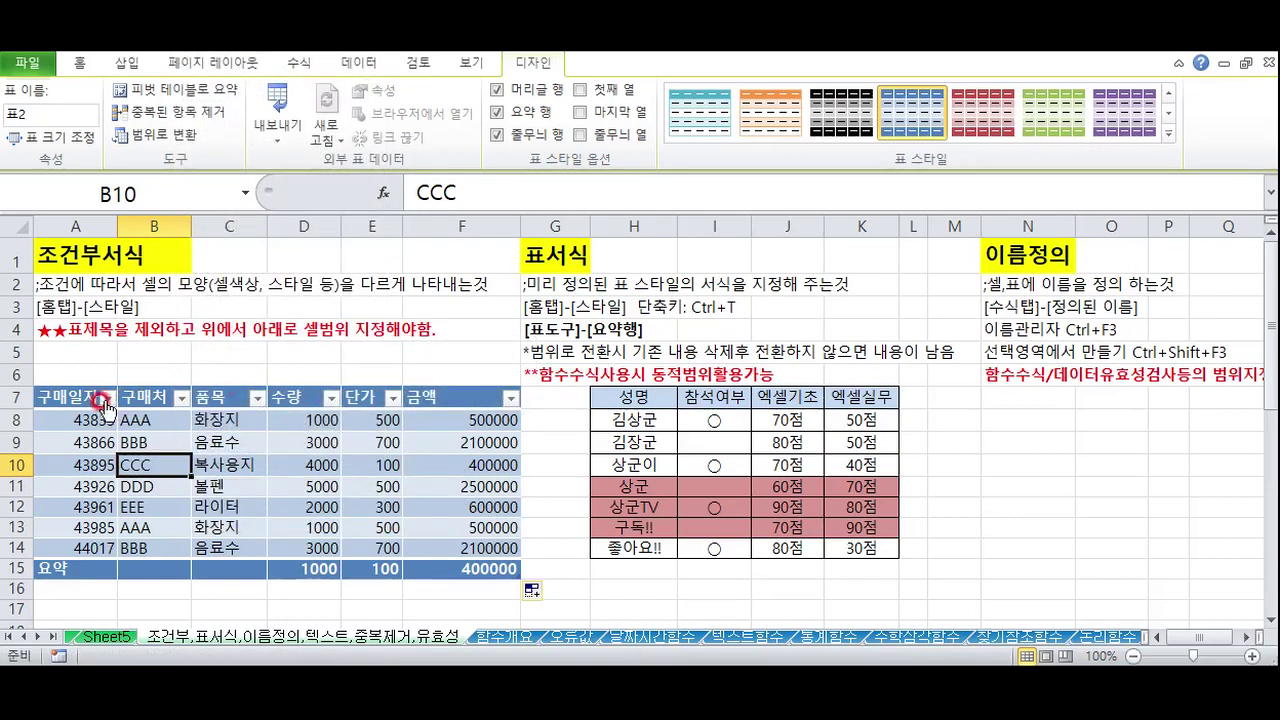
Select the whole table A7:F15 and apply the plain table style without fill colours or borders
{"action": "left_click_drag", "start_coordinate": [52, 397], "coordinate": [455, 562]}
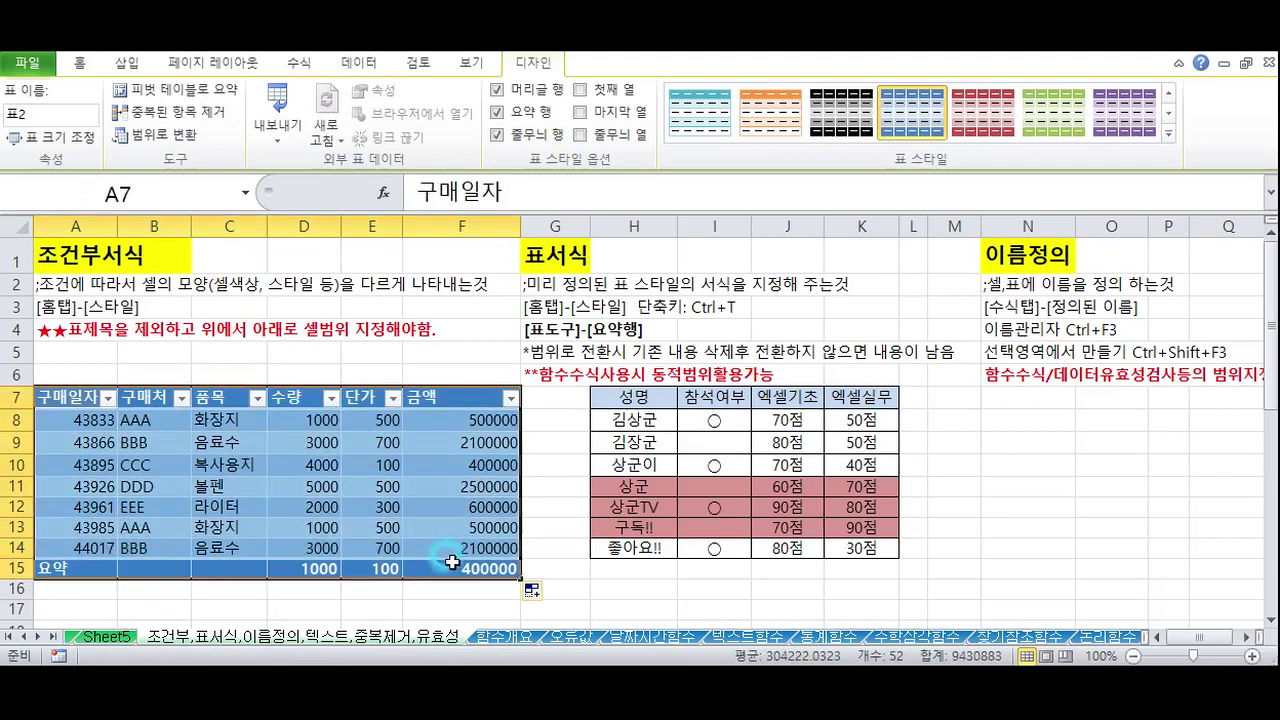
{"action": "left_click", "coordinate": [1168, 92]}
{"action": "left_click", "coordinate": [1168, 92]}
{"action": "left_click", "coordinate": [1168, 92]}
{"action": "left_click", "coordinate": [719, 122]}
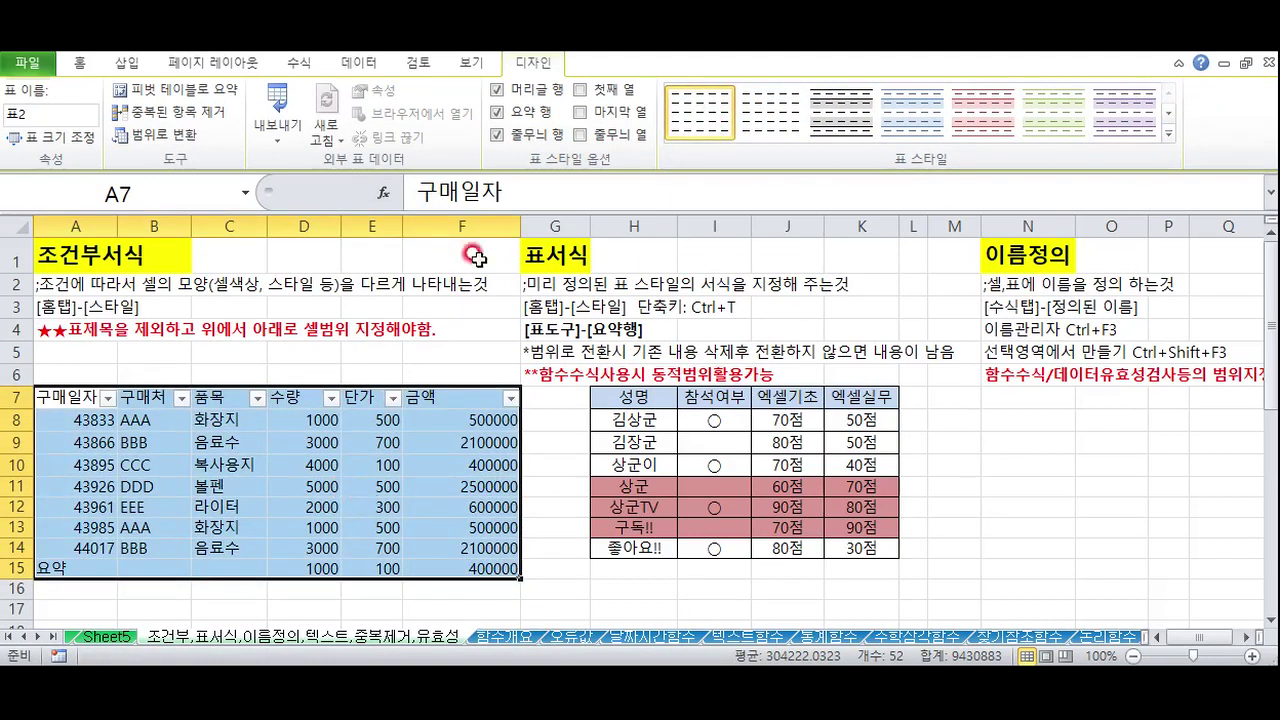
Turn off the total row (요약 행) and convert the purchase table to a normal range
{"action": "left_click", "coordinate": [497, 112]}
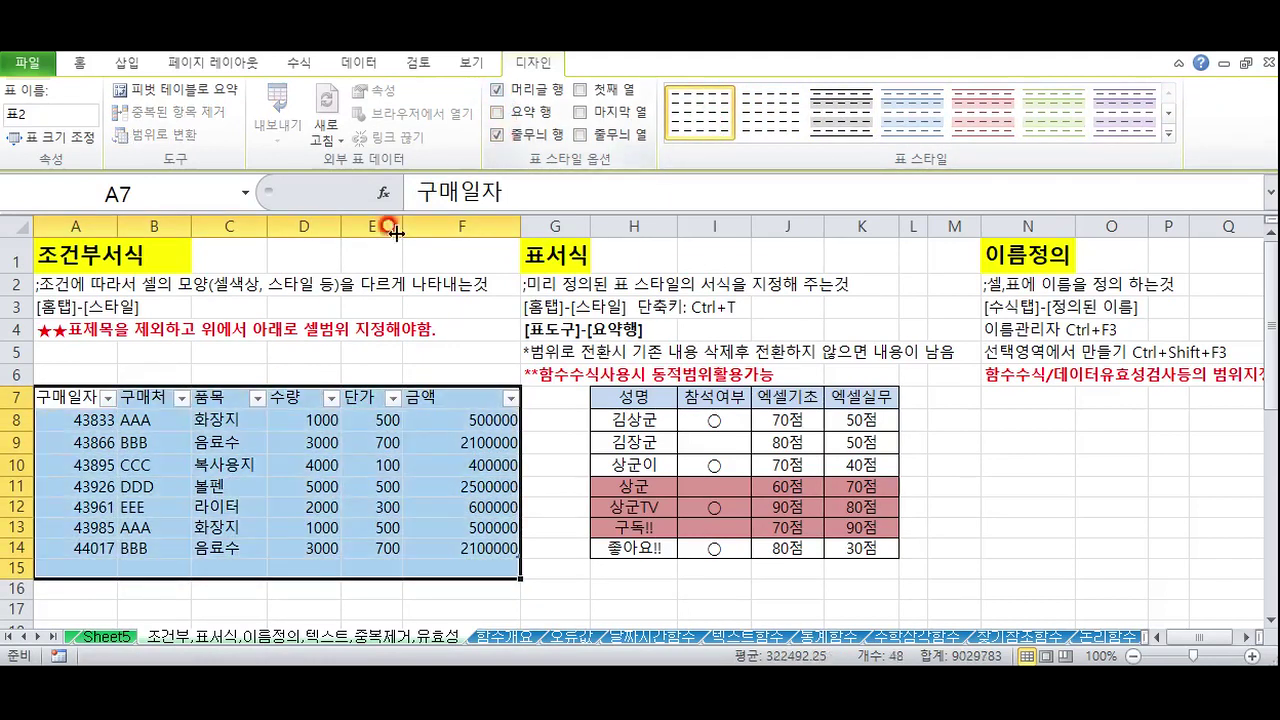
{"action": "left_click", "coordinate": [248, 446]}
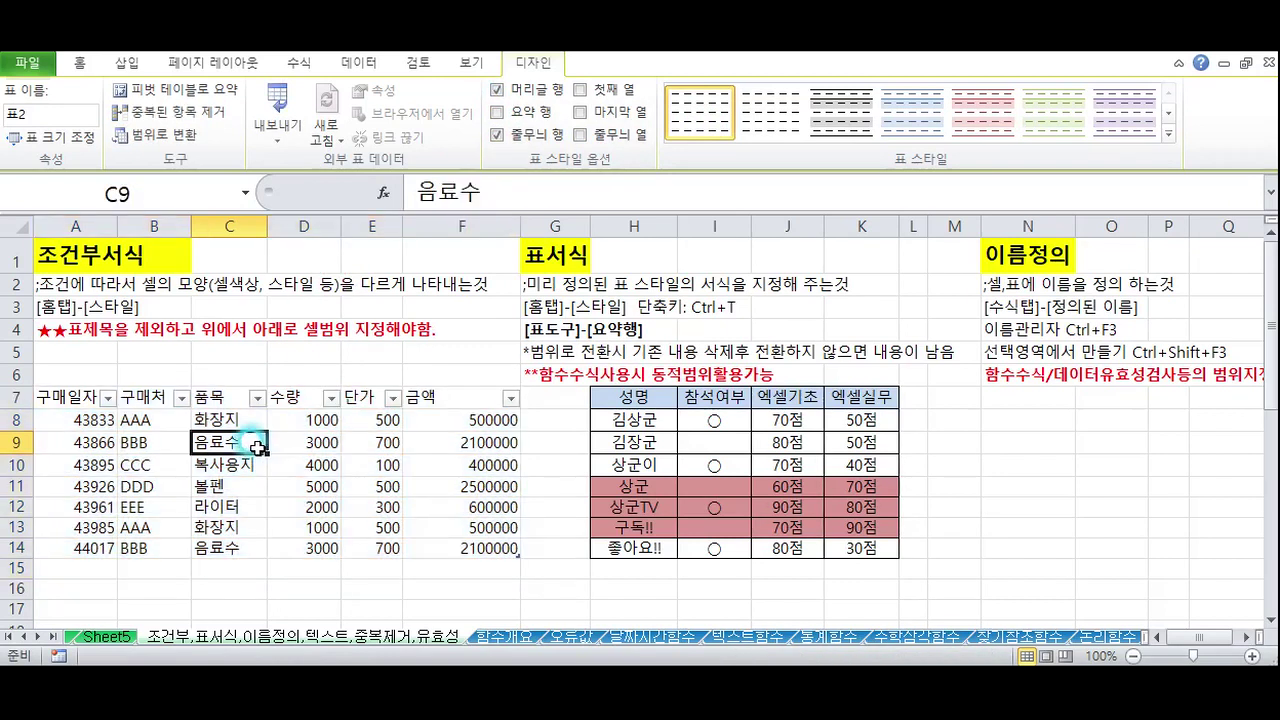
{"action": "left_click", "coordinate": [168, 134]}
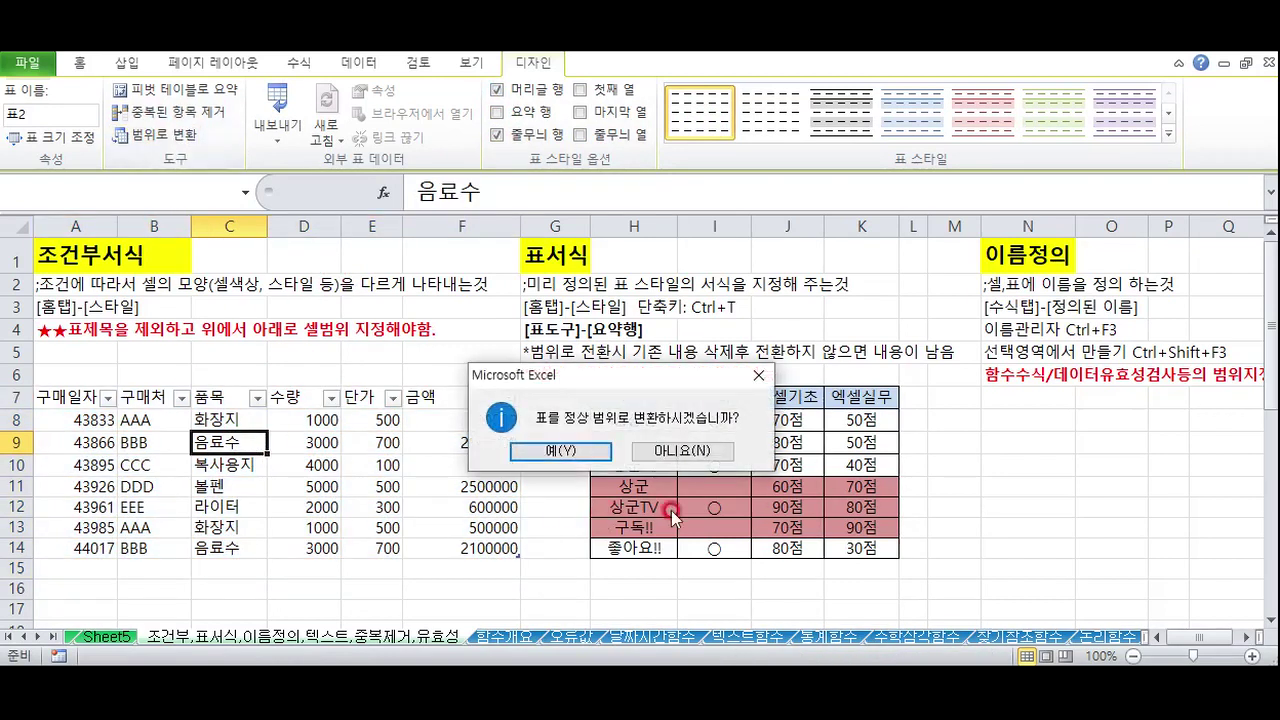
{"action": "left_click", "coordinate": [560, 451]}
{"action": "left_click", "coordinate": [302, 466]}
Format A7:F14 as a table with the light style that has a black header, including its header row
{"action": "left_click_drag", "start_coordinate": [66, 400], "coordinate": [472, 549]}
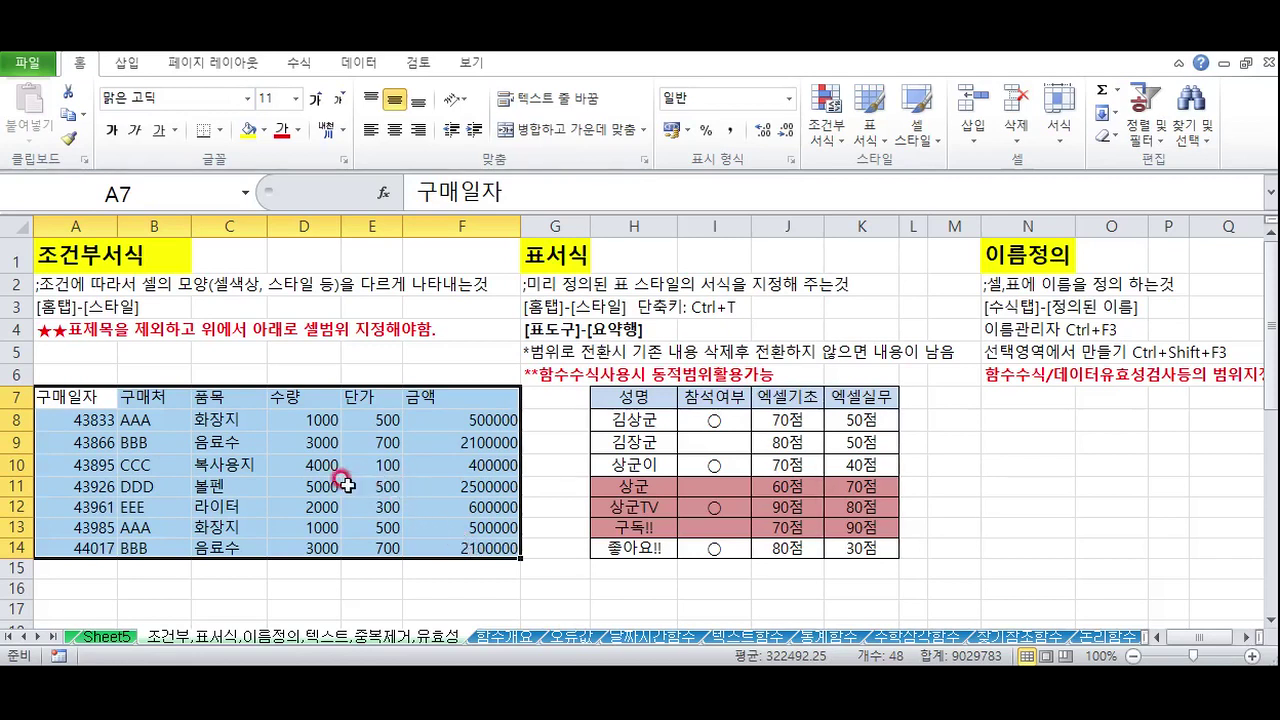
{"action": "left_click", "coordinate": [869, 135]}
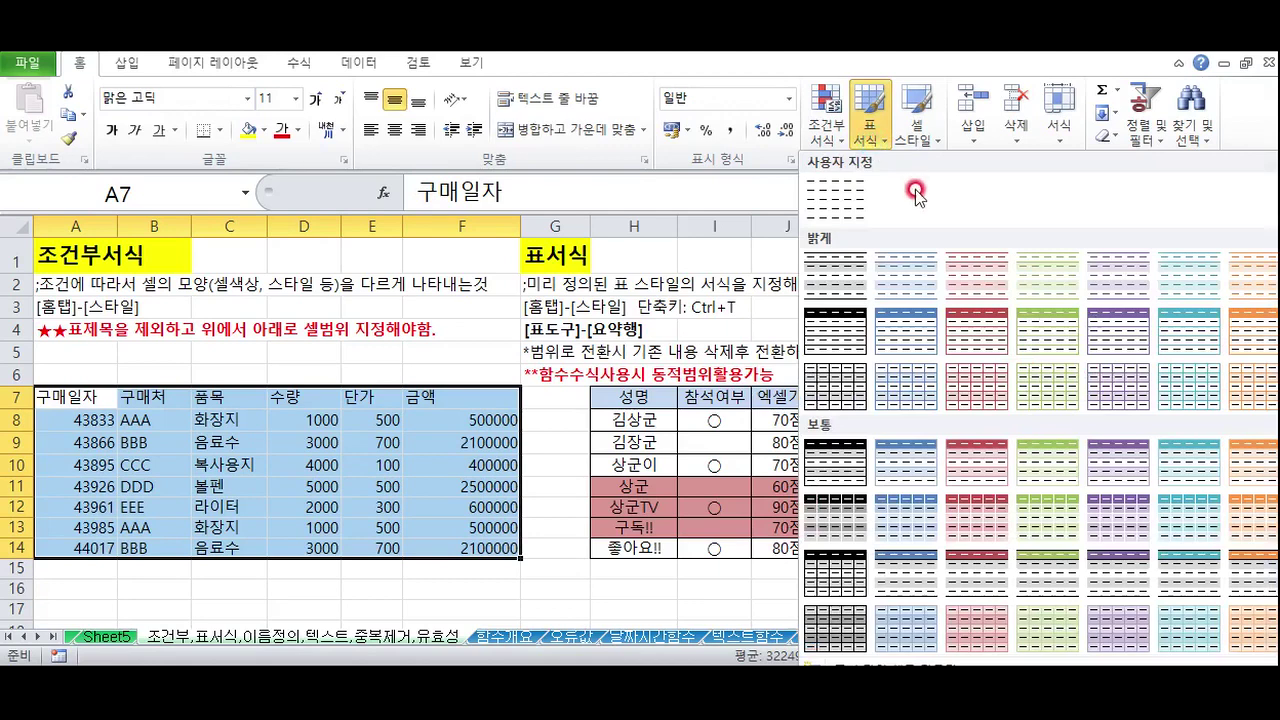
{"action": "left_click", "coordinate": [822, 325]}
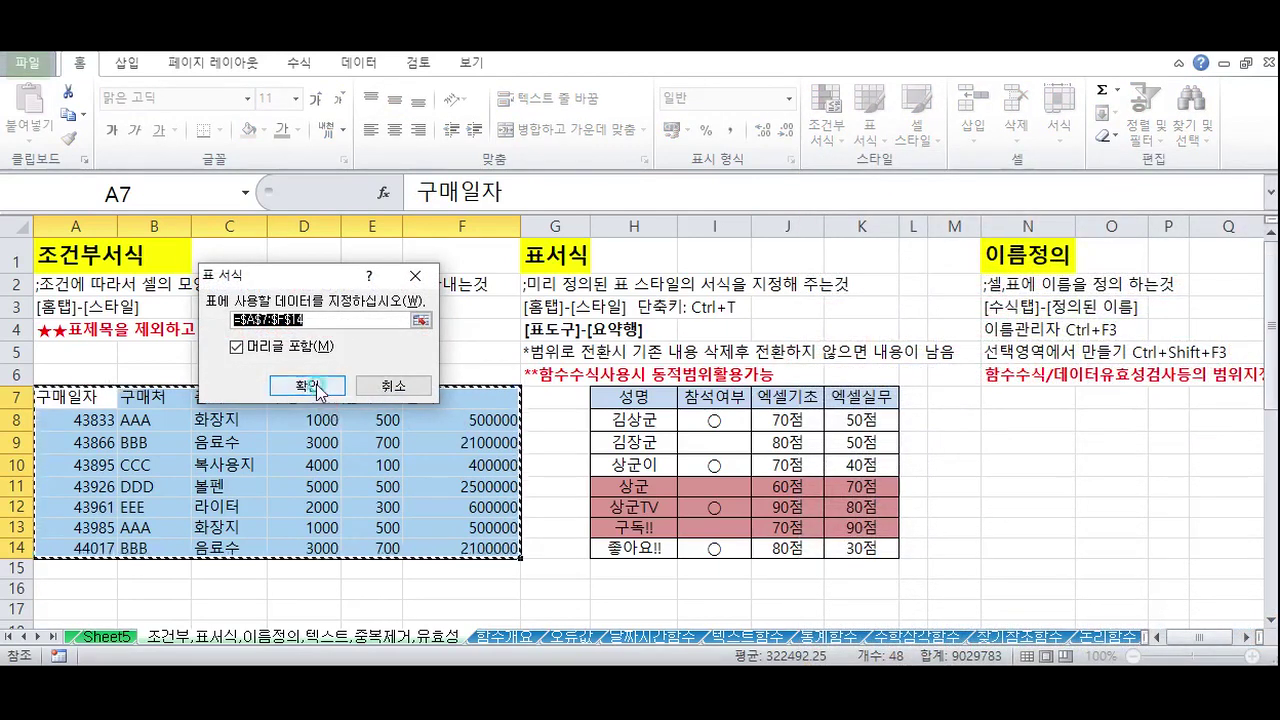
{"action": "left_click", "coordinate": [310, 462]}
{"action": "left_click", "coordinate": [290, 463]}
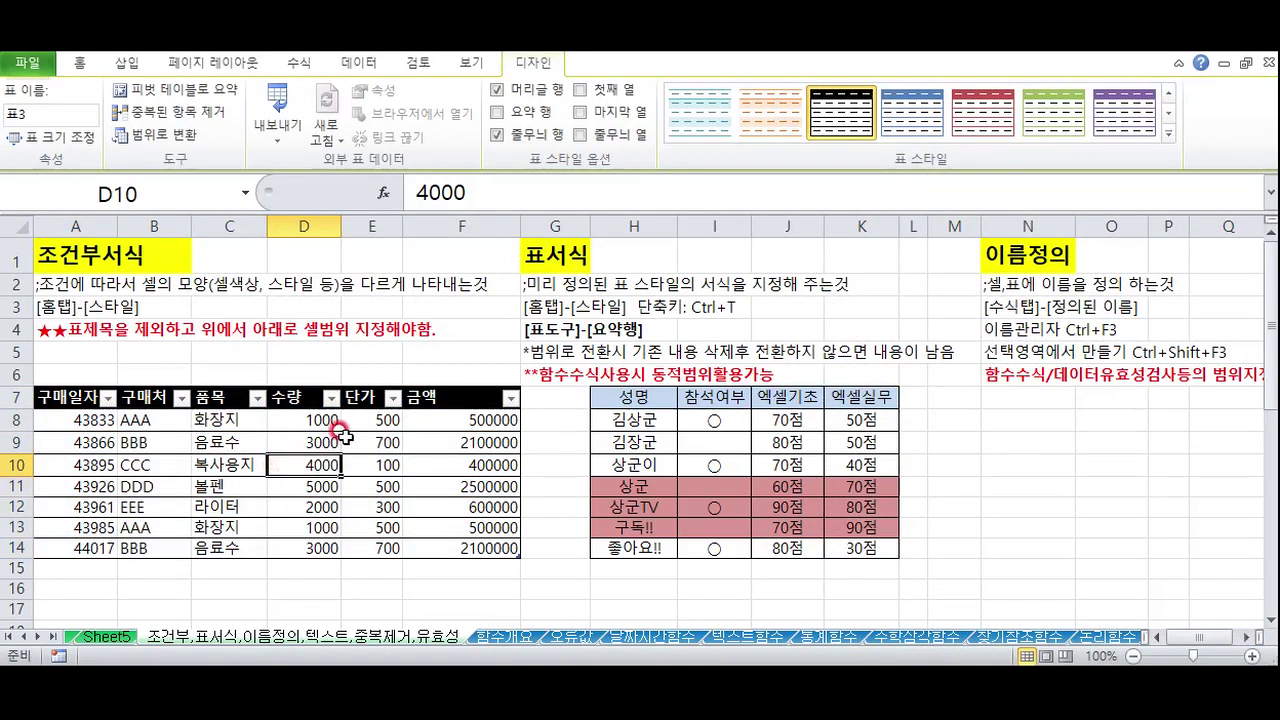
Convert the black-header table back to a normal range and check the formatting left in A7:F14
{"action": "right_click", "coordinate": [232, 440]}
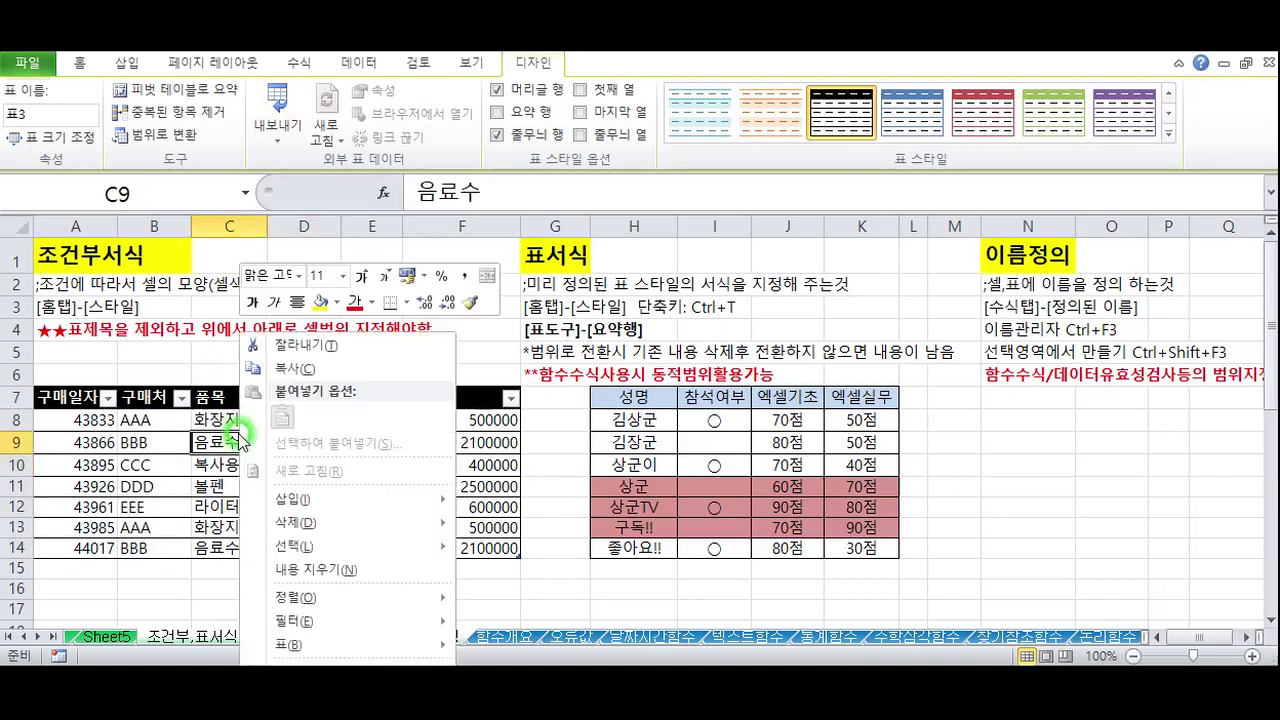
{"action": "mouse_move", "coordinate": [432, 645]}
{"action": "left_click", "coordinate": [522, 664]}
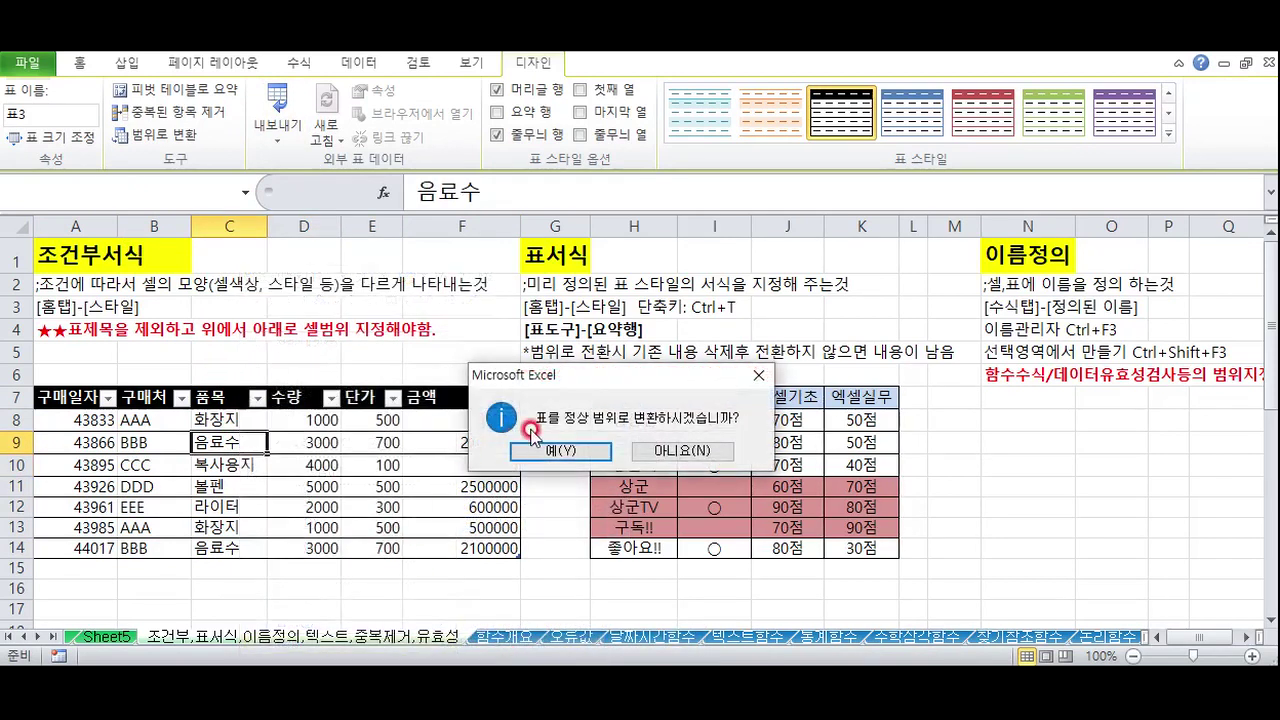
{"action": "left_click", "coordinate": [548, 451]}
{"action": "left_click", "coordinate": [229, 464]}
{"action": "left_click_drag", "start_coordinate": [72, 398], "coordinate": [455, 550]}
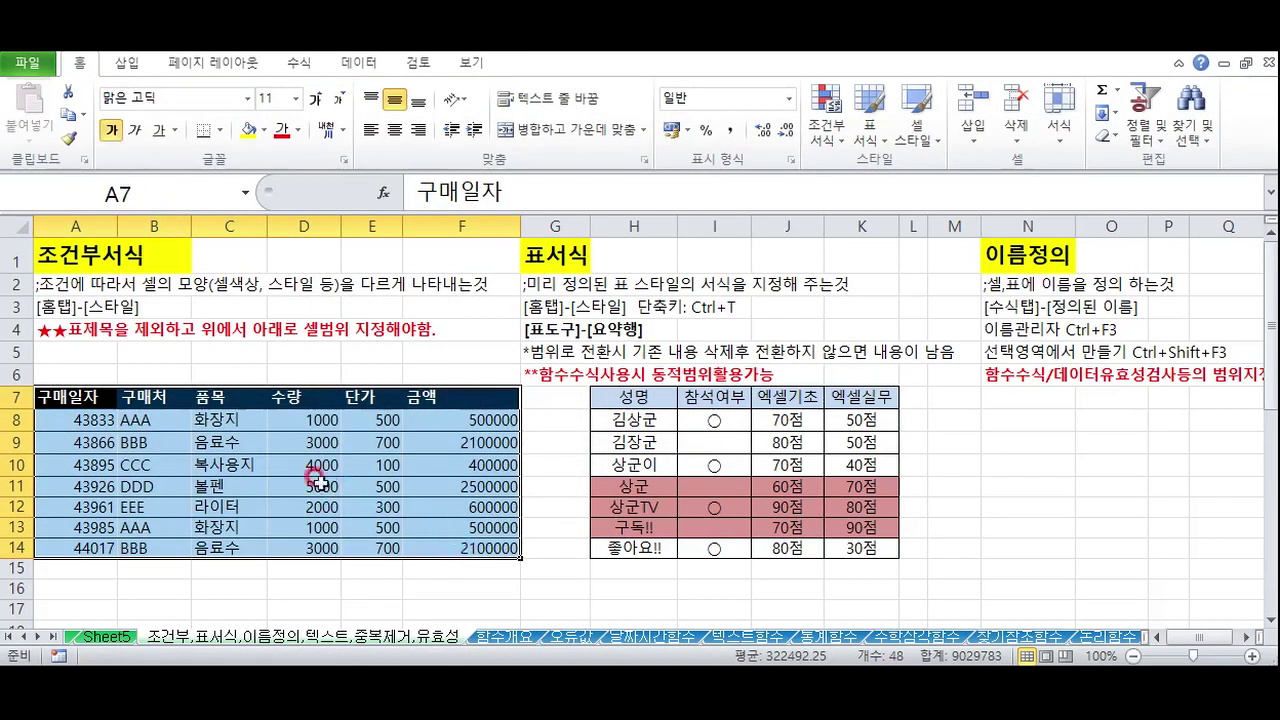
{"action": "left_click", "coordinate": [320, 470]}
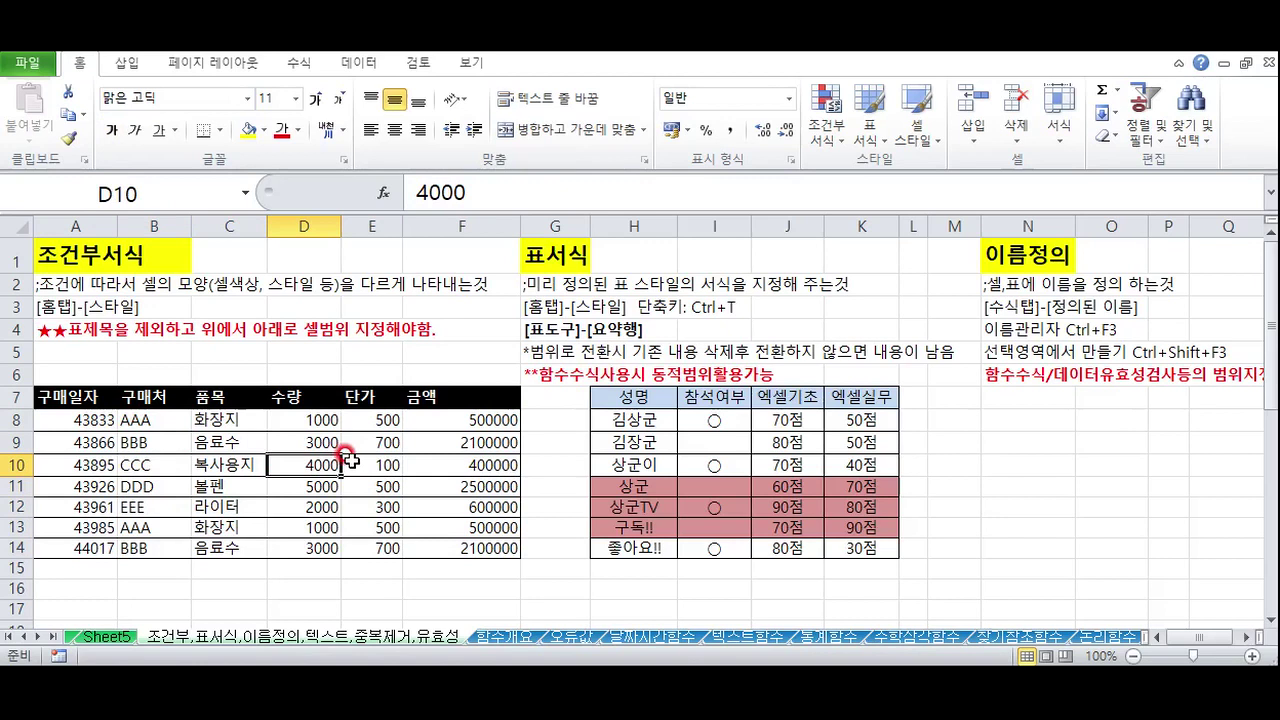
Undo the range conversion and the black-header table formatting
{"action": "key", "text": "ctrl+z"}
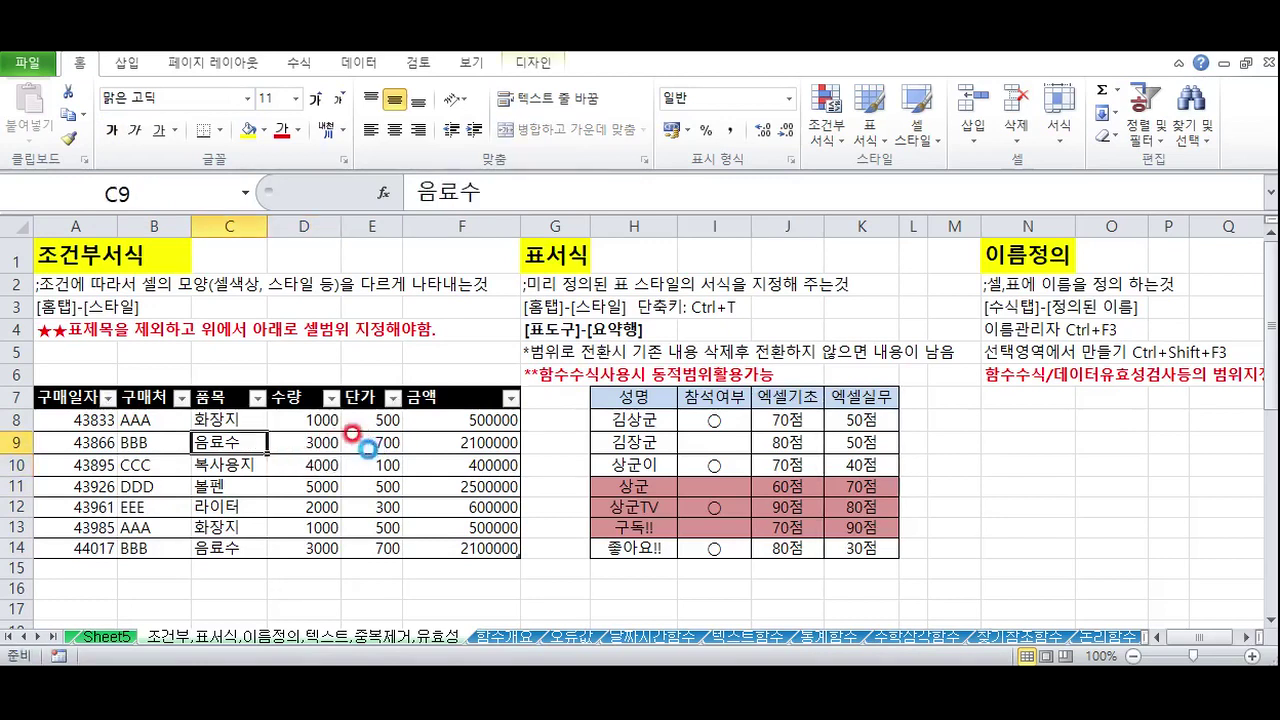
{"action": "key", "text": "ctrl+z"}
{"action": "left_click", "coordinate": [229, 464]}
Apply all borders (모든 테두리) to the purchase data A7:F14, and select the name definition note in N2
{"action": "left_click_drag", "start_coordinate": [73, 377], "coordinate": [491, 546]}
{"action": "left_click_drag", "start_coordinate": [458, 396], "coordinate": [84, 547]}
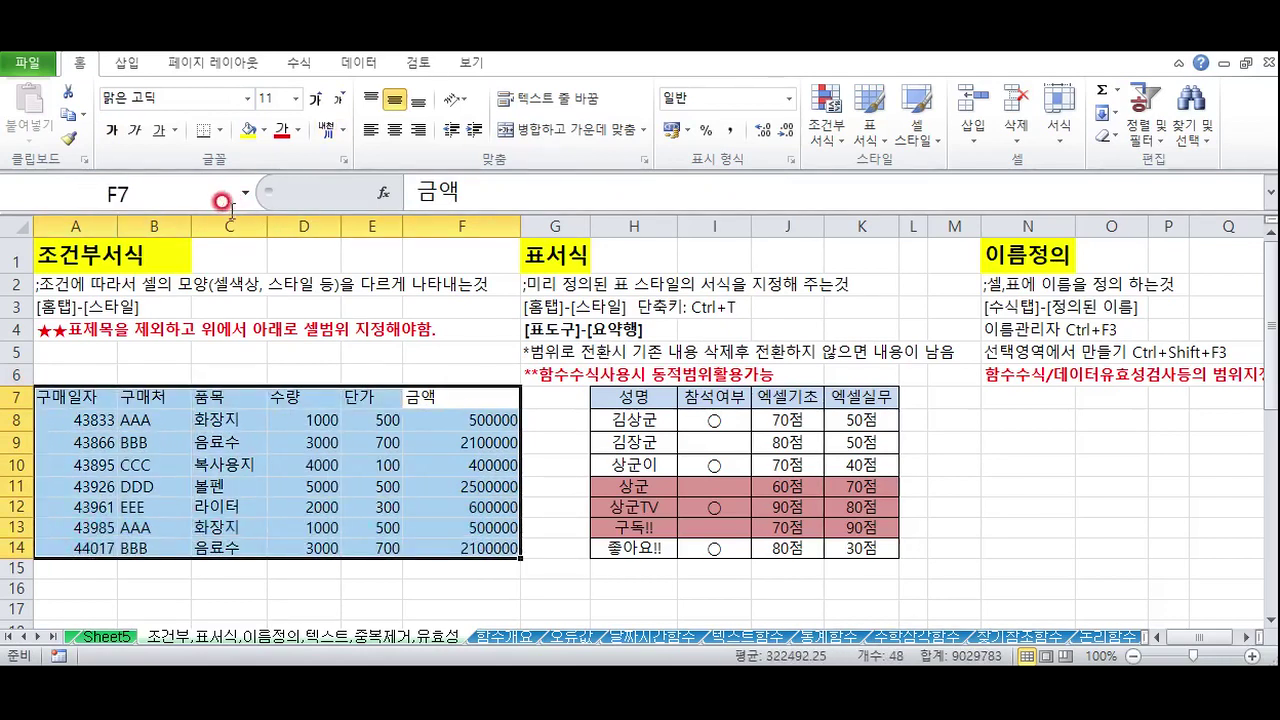
{"action": "left_click", "coordinate": [218, 146]}
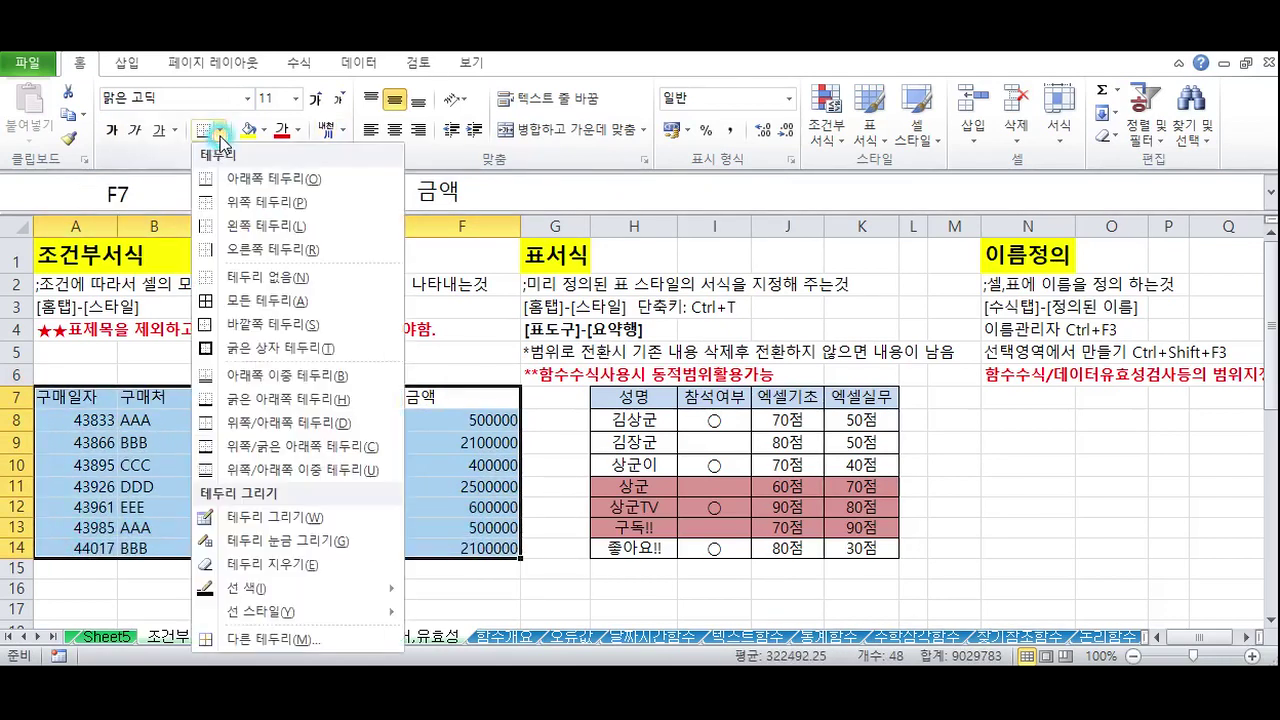
{"action": "left_click", "coordinate": [235, 297]}
{"action": "left_click", "coordinate": [302, 442]}
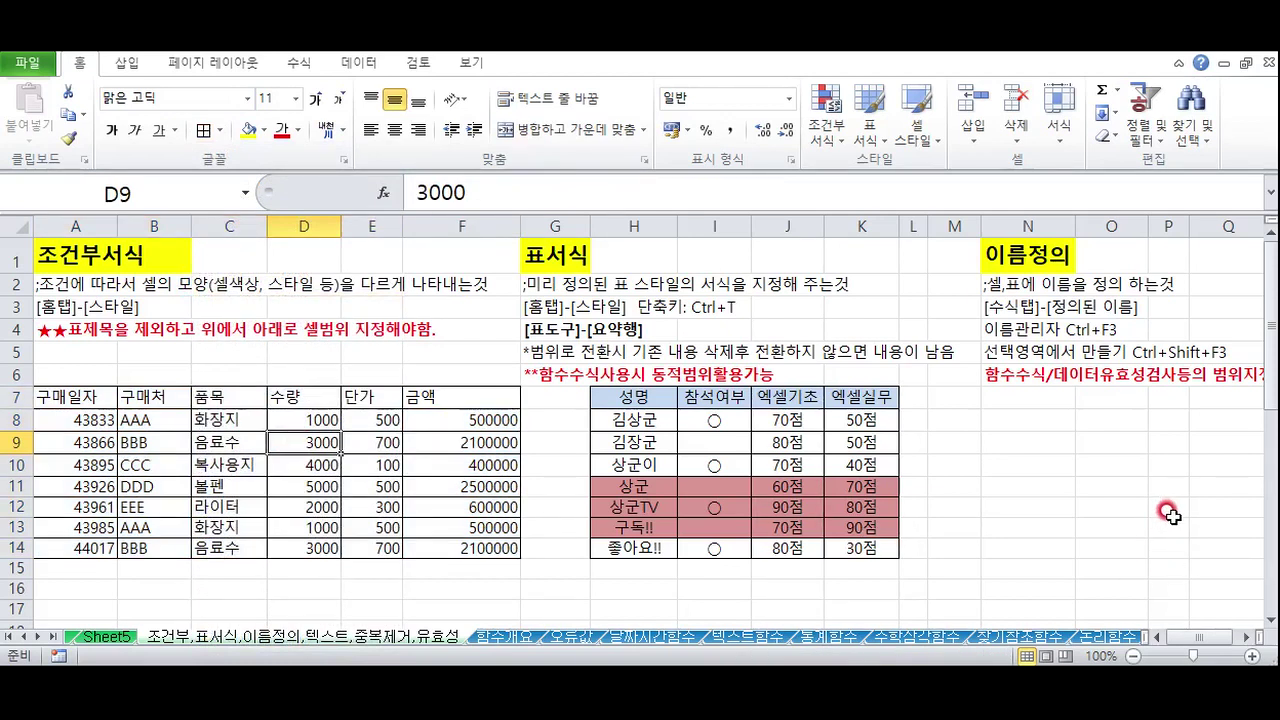
{"action": "left_click", "coordinate": [990, 288]}
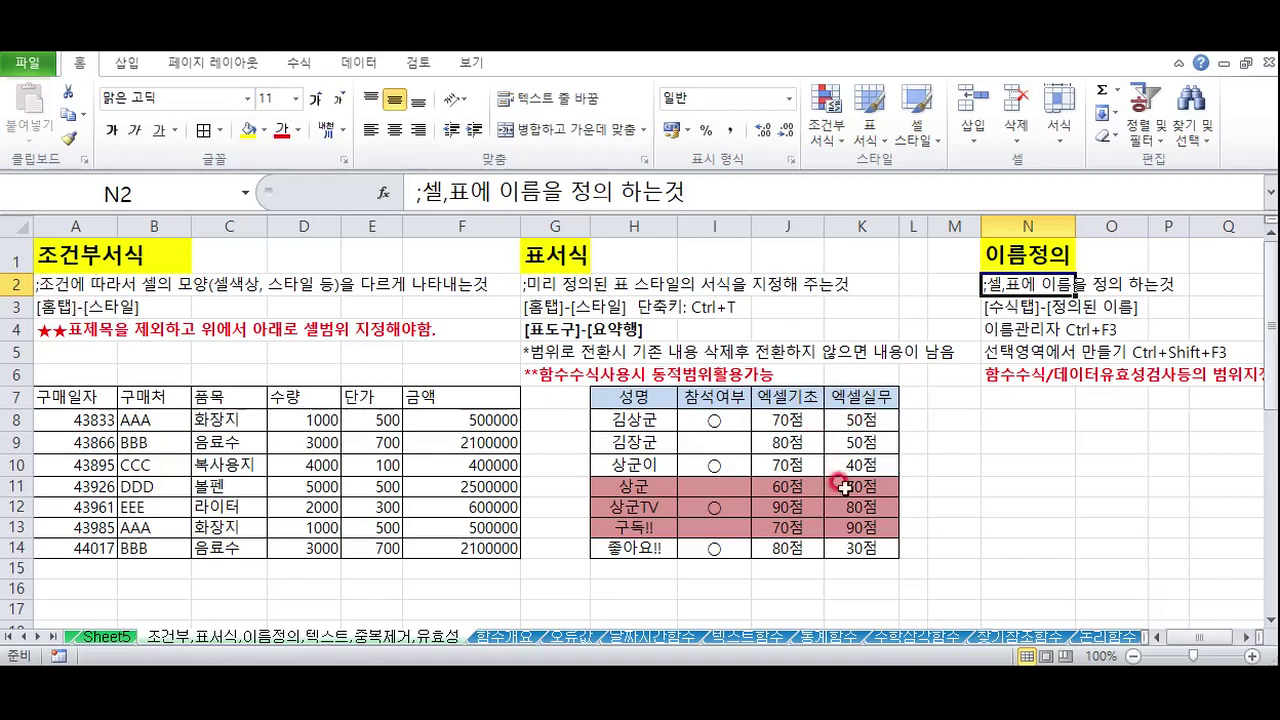
Format the purchase dates in A8:A14 as short dates (간단한 날짜)
{"action": "left_click", "coordinate": [299, 62]}
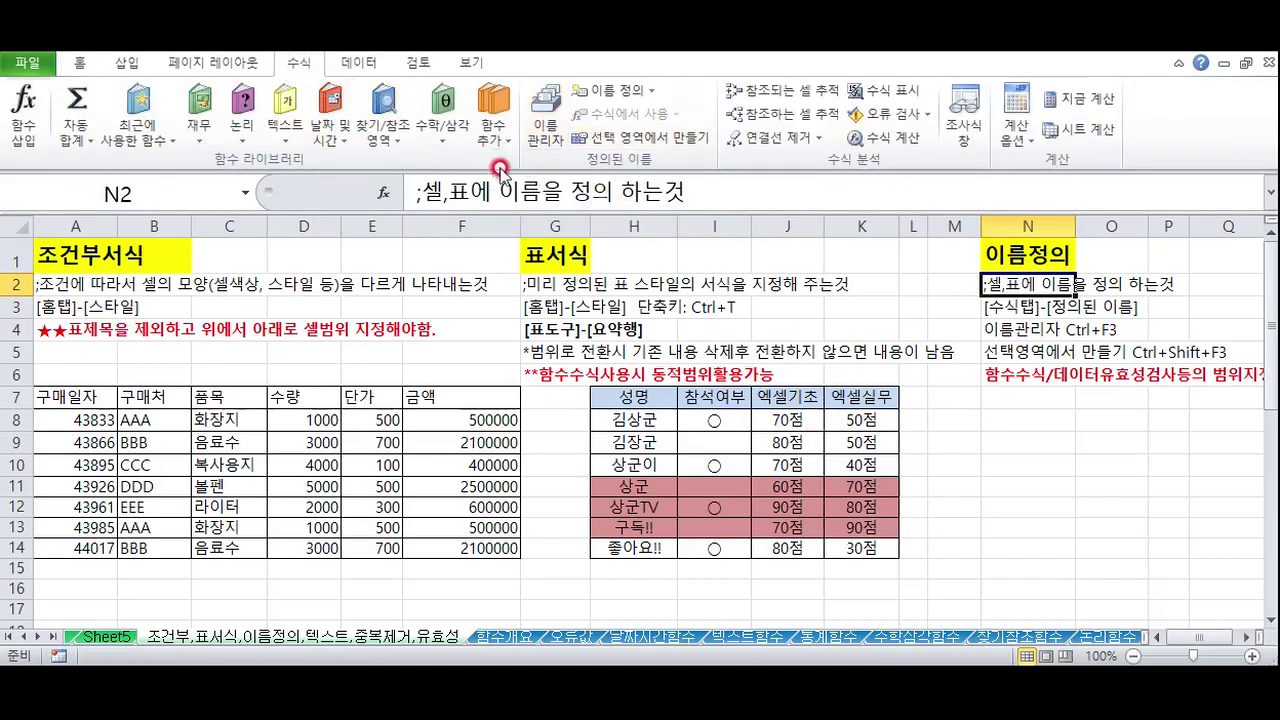
{"action": "left_click", "coordinate": [303, 484]}
{"action": "left_click_drag", "start_coordinate": [57, 397], "coordinate": [447, 560]}
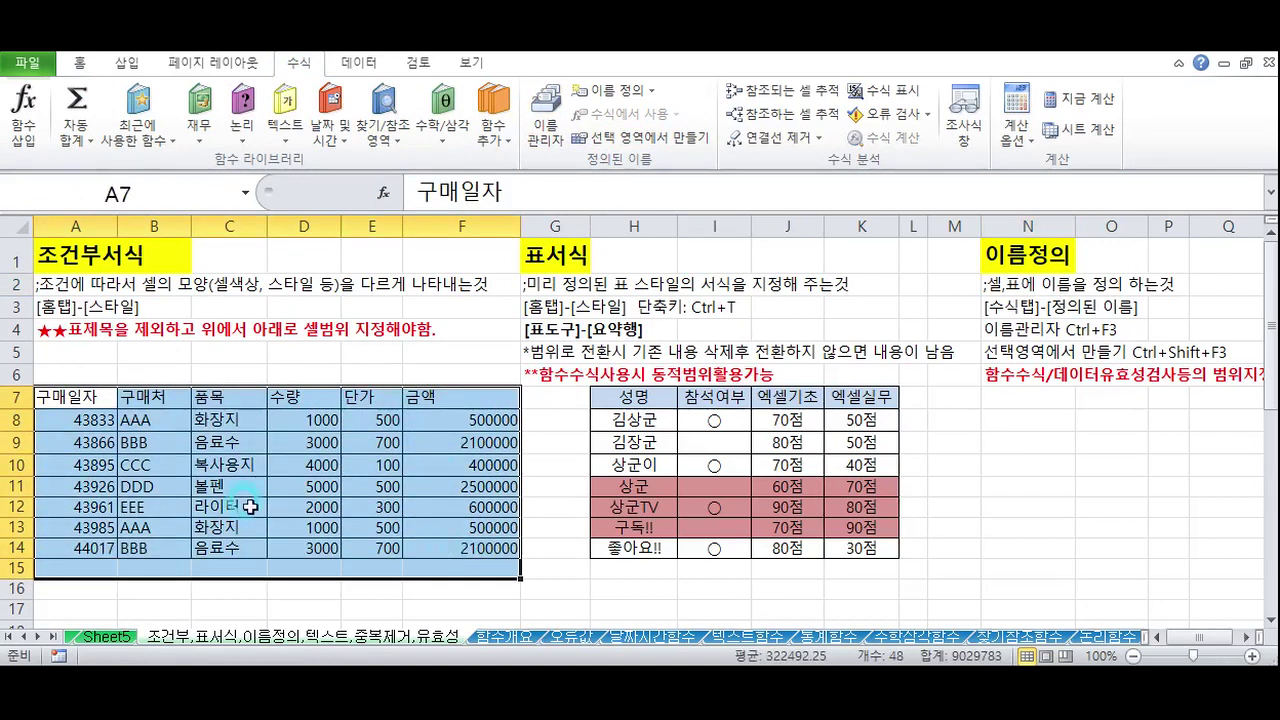
{"action": "left_click", "coordinate": [154, 507]}
{"action": "left_click_drag", "start_coordinate": [63, 414], "coordinate": [87, 560]}
{"action": "left_click", "coordinate": [79, 62]}
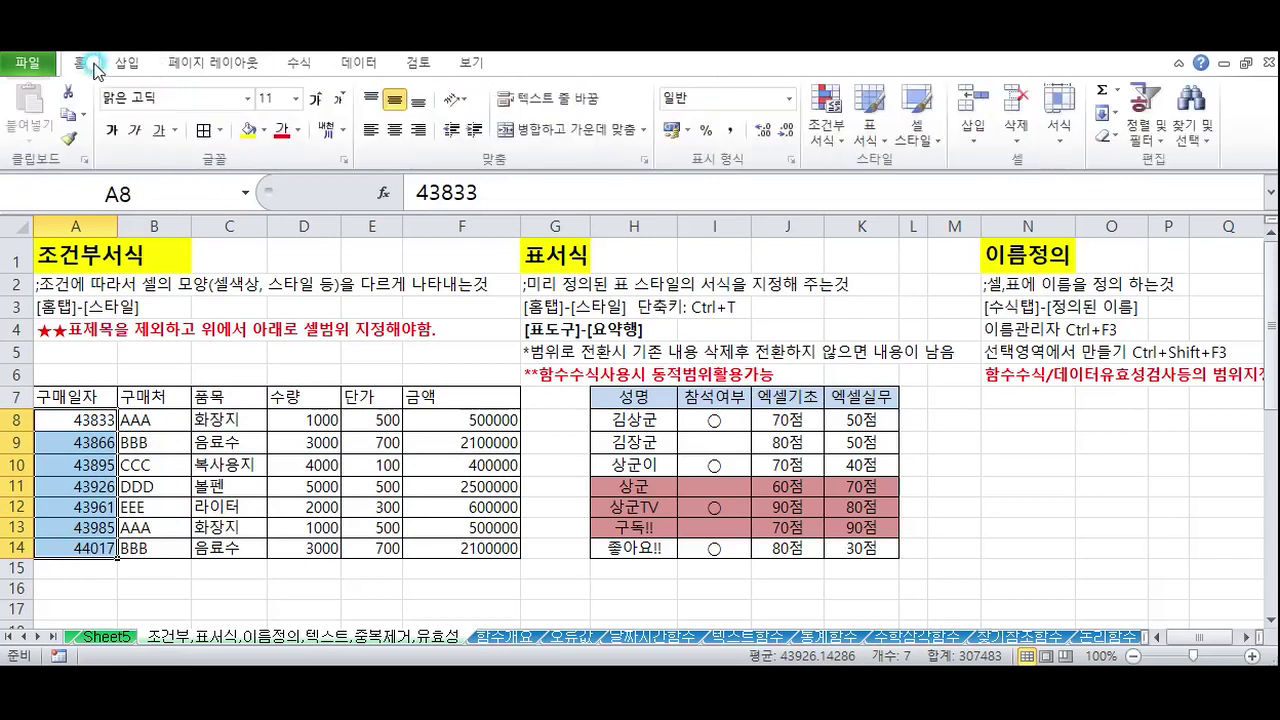
{"action": "left_click", "coordinate": [788, 100]}
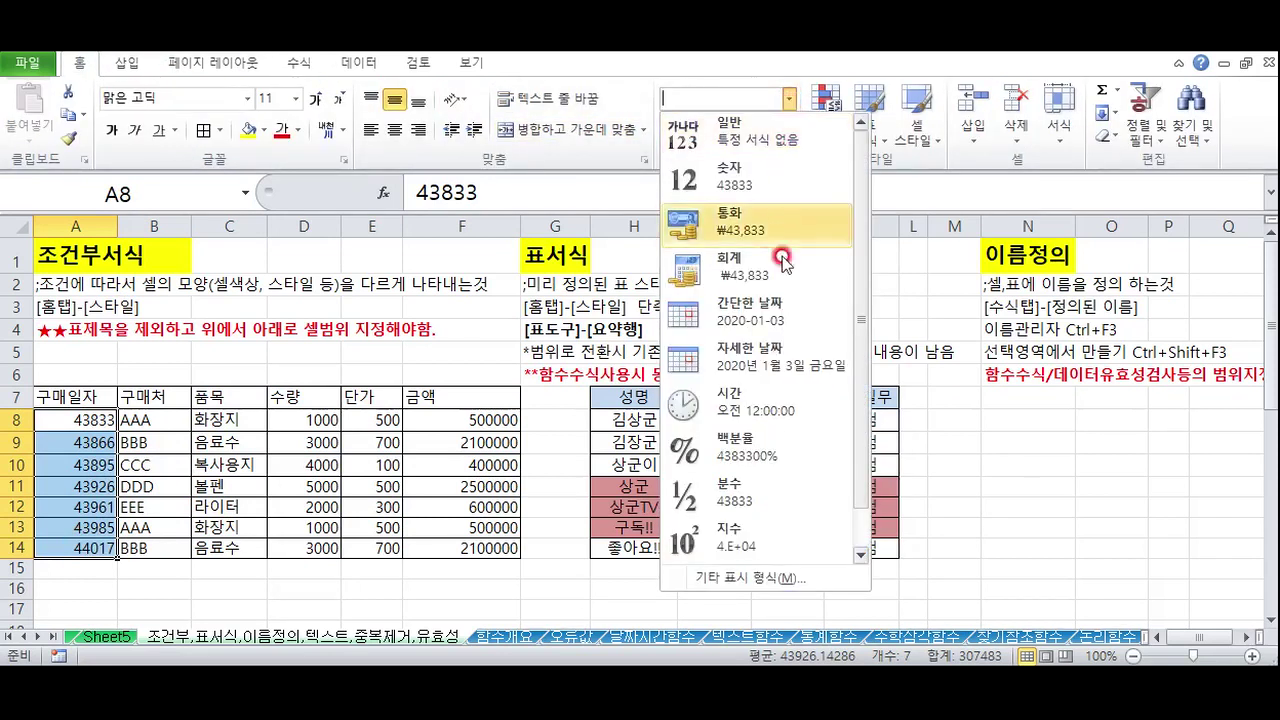
{"action": "left_click", "coordinate": [750, 312]}
{"action": "left_click", "coordinate": [270, 457]}
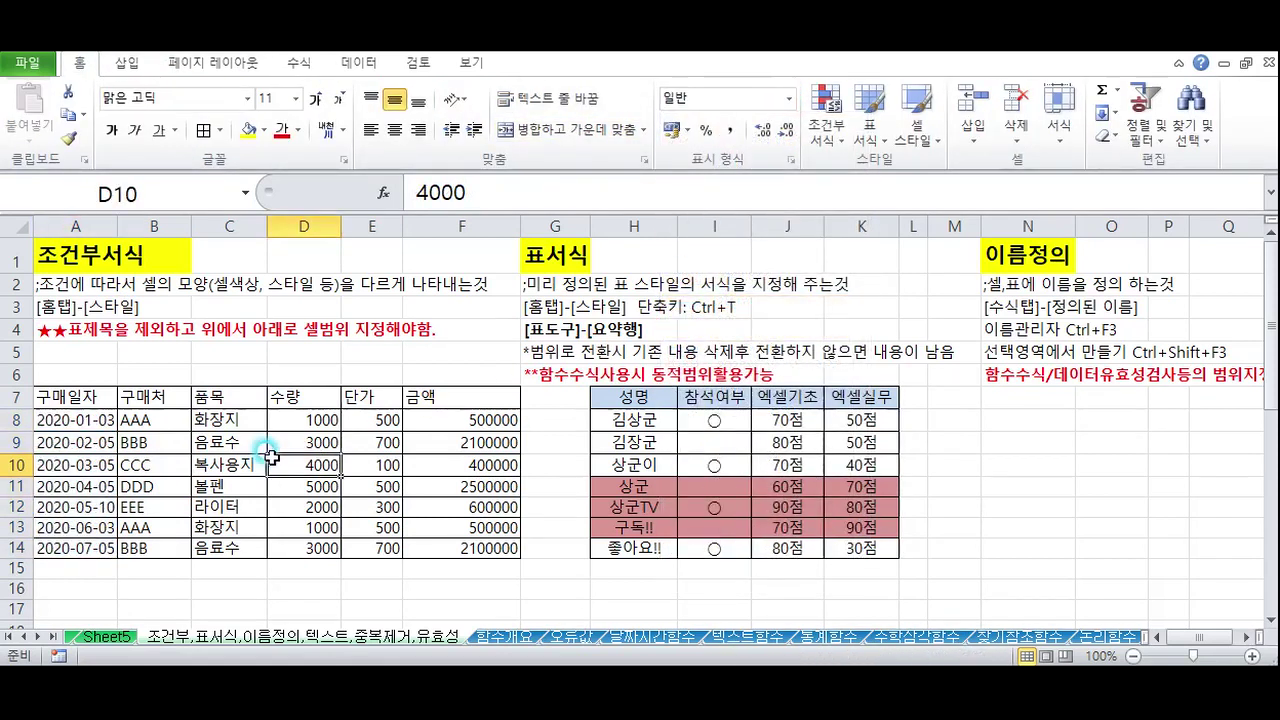
Define the name 구매일자 for the date range A8:A14
{"action": "left_click", "coordinate": [66, 440]}
{"action": "left_click_drag", "start_coordinate": [75, 400], "coordinate": [80, 547]}
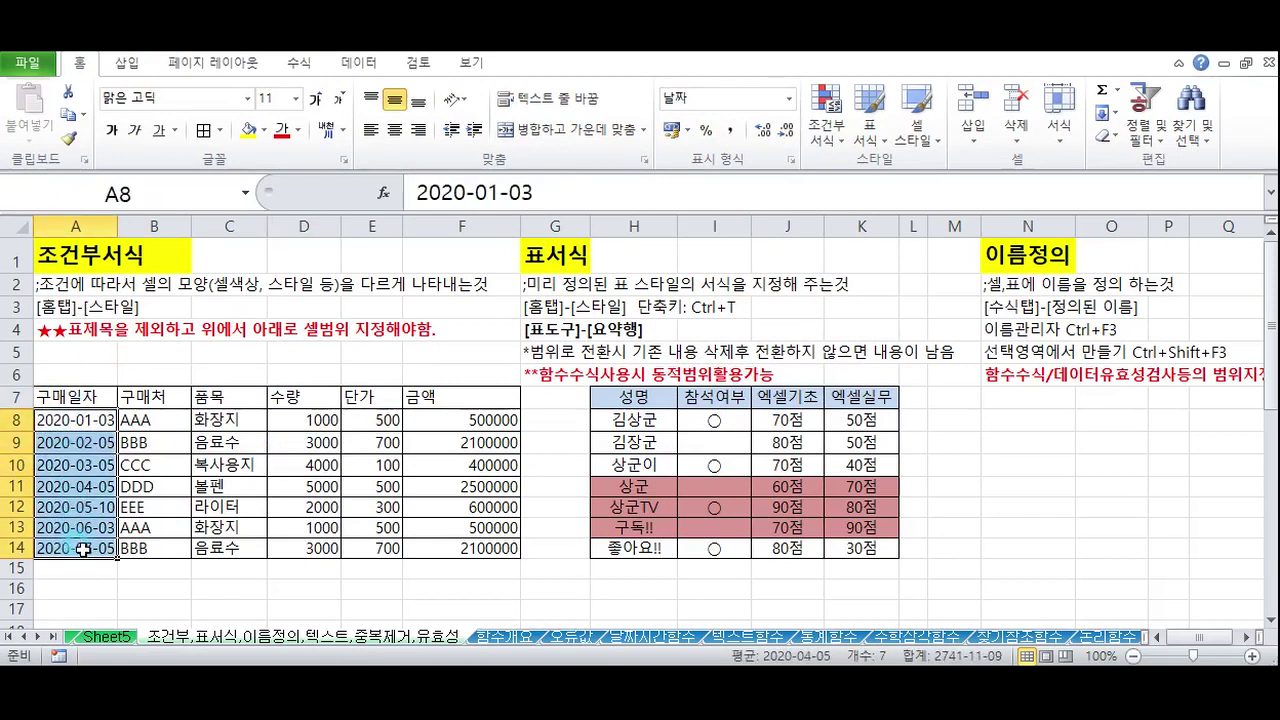
{"action": "left_click", "coordinate": [145, 190]}
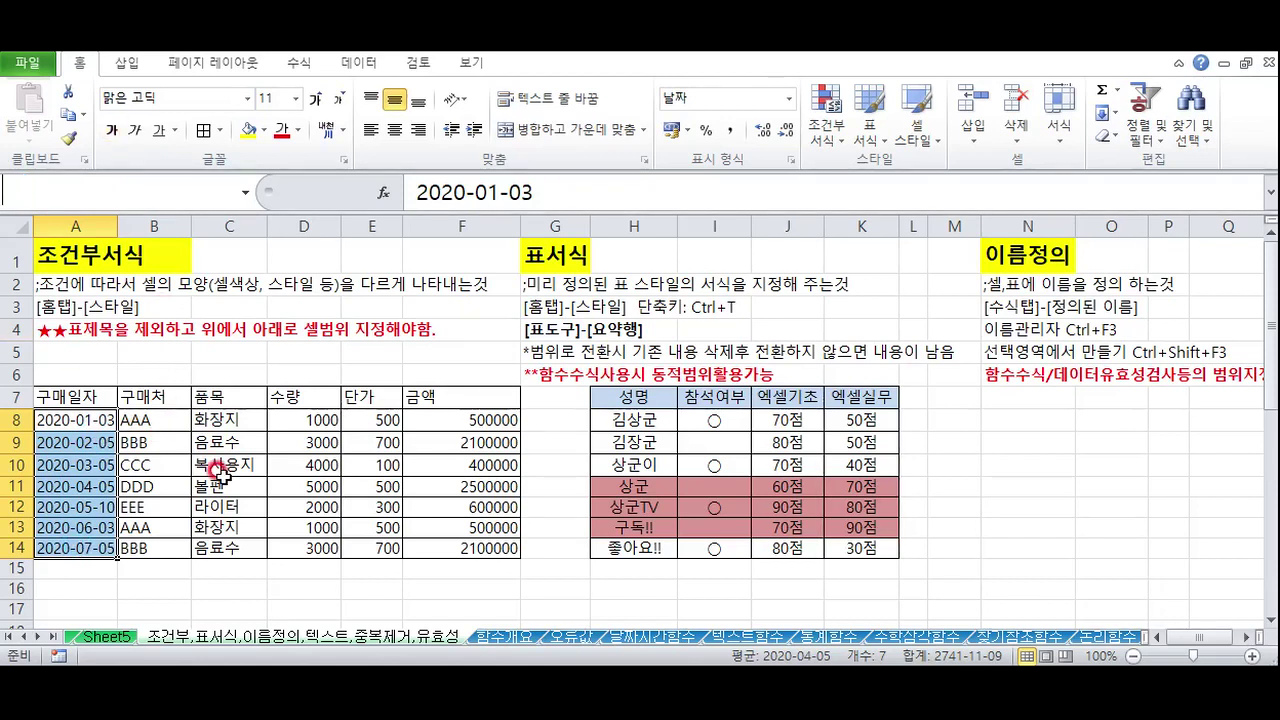
{"action": "type", "text": "구매일자"}
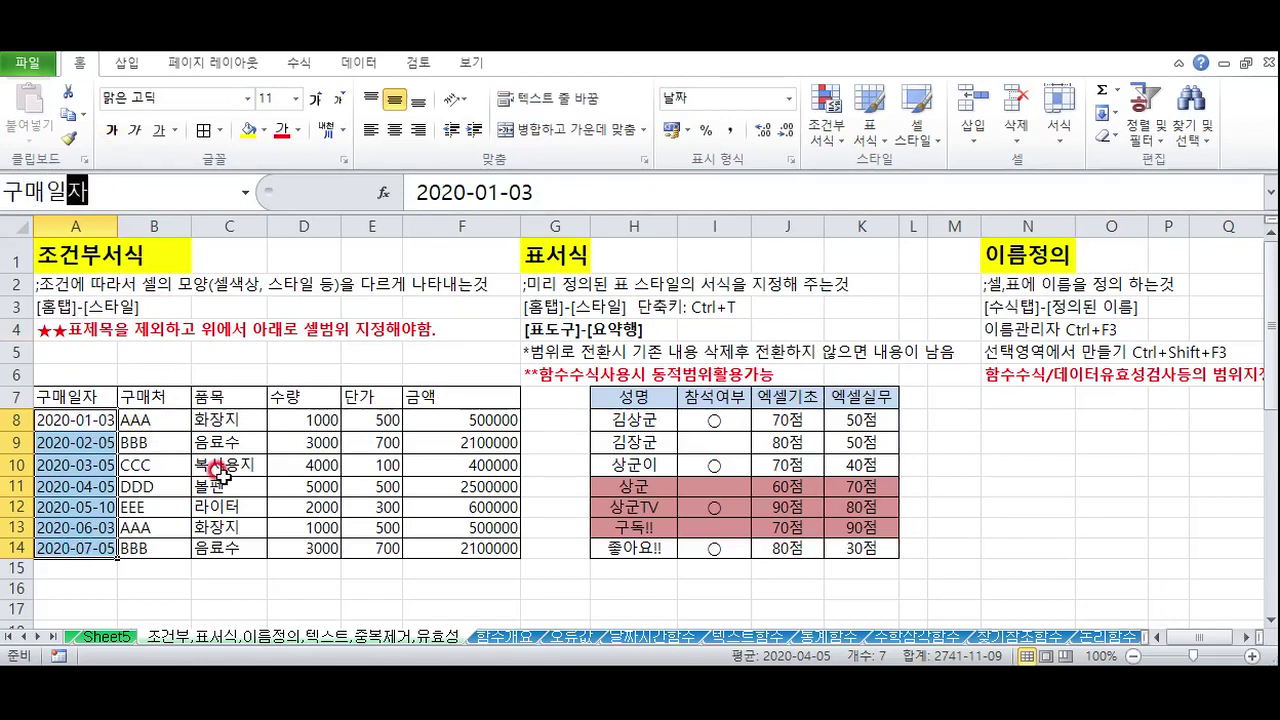
{"action": "key", "text": "Return"}
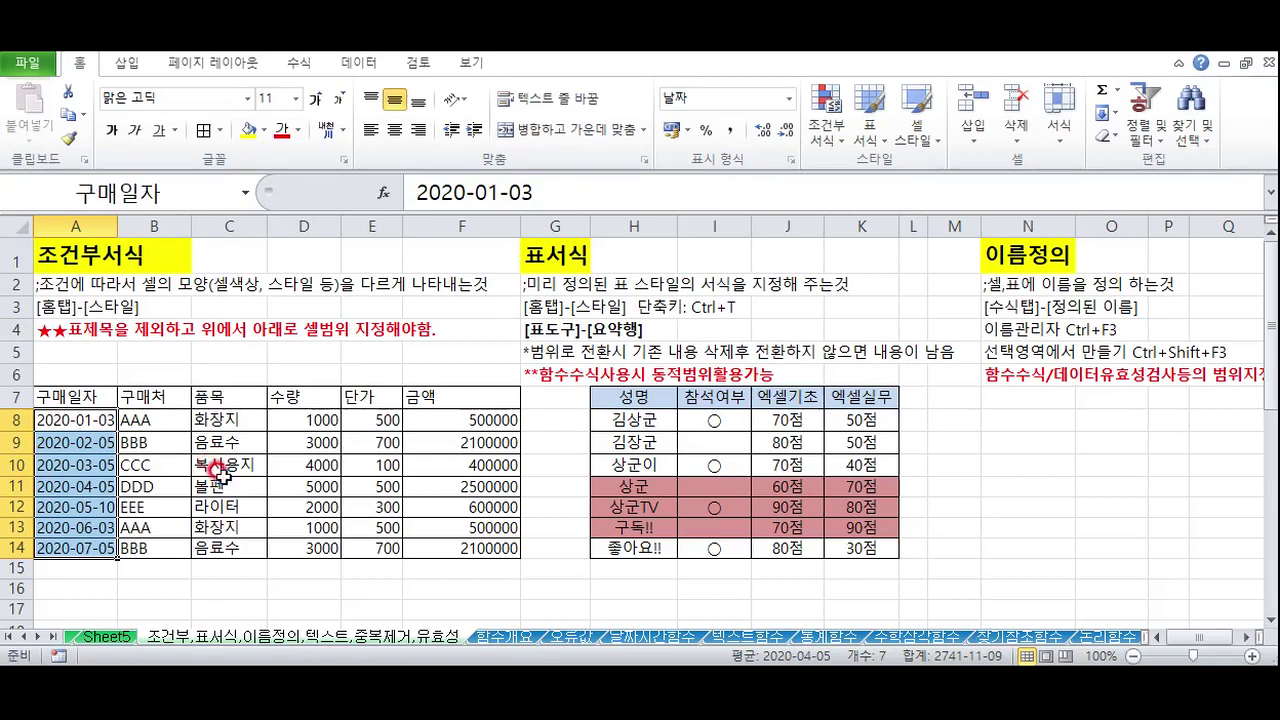
Check the reference of the 구매일자 name in the Name Manager (이름 관리자) against A8:A14
{"action": "left_click", "coordinate": [131, 456]}
{"action": "left_click_drag", "start_coordinate": [48, 420], "coordinate": [60, 548]}
{"action": "key", "text": "ctrl+F3"}
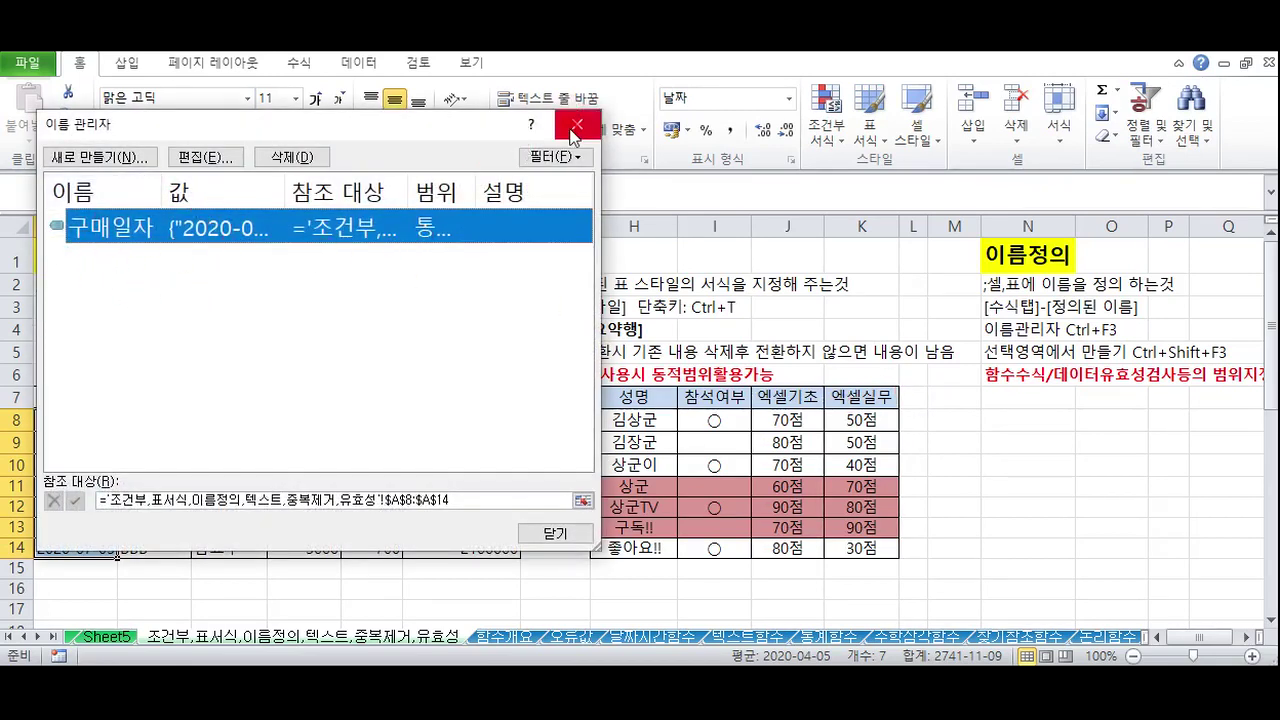
{"action": "left_click", "coordinate": [577, 128]}
{"action": "left_click", "coordinate": [298, 482]}
Review the data ranges of the 구매처, 품목, 수량, 단가 and 금액 columns one by one, rows 8 to 14
{"action": "left_click", "coordinate": [141, 420]}
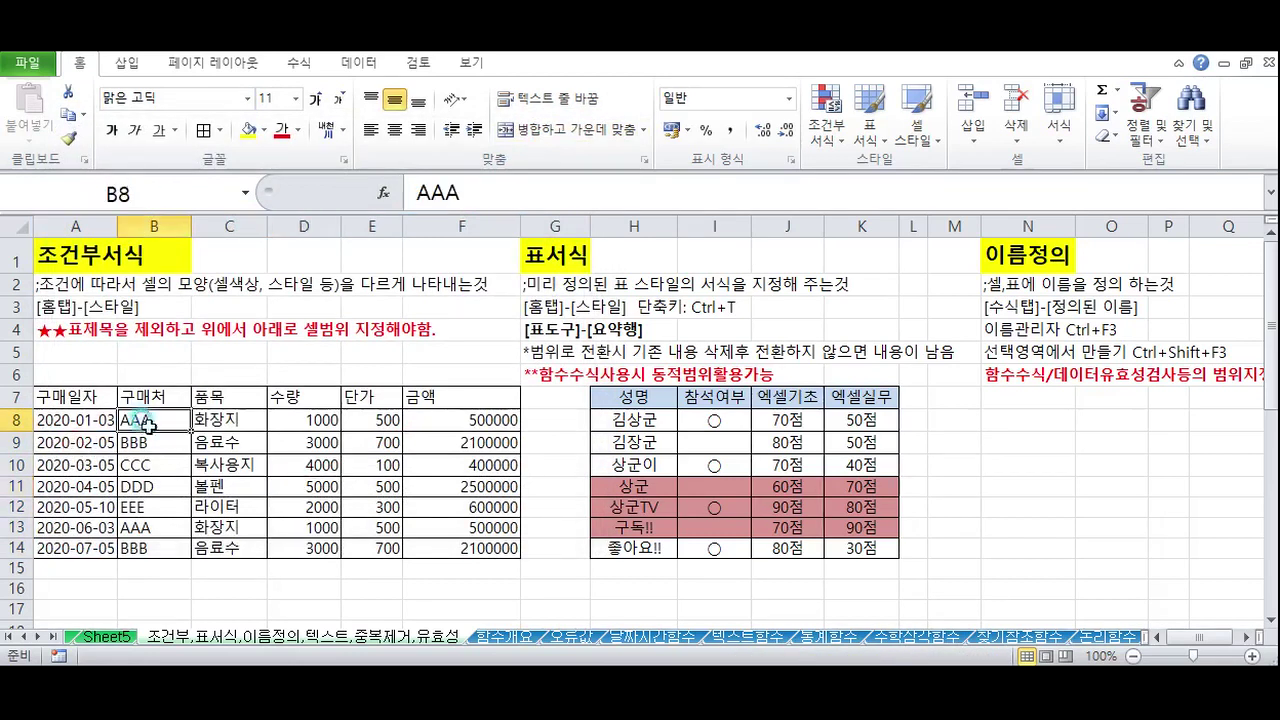
{"action": "left_click_drag", "start_coordinate": [141, 420], "coordinate": [160, 548]}
{"action": "left_click_drag", "start_coordinate": [212, 420], "coordinate": [218, 550]}
{"action": "left_click_drag", "start_coordinate": [300, 420], "coordinate": [305, 548]}
{"action": "left_click_drag", "start_coordinate": [375, 420], "coordinate": [392, 546]}
{"action": "left_click_drag", "start_coordinate": [436, 420], "coordinate": [430, 548]}
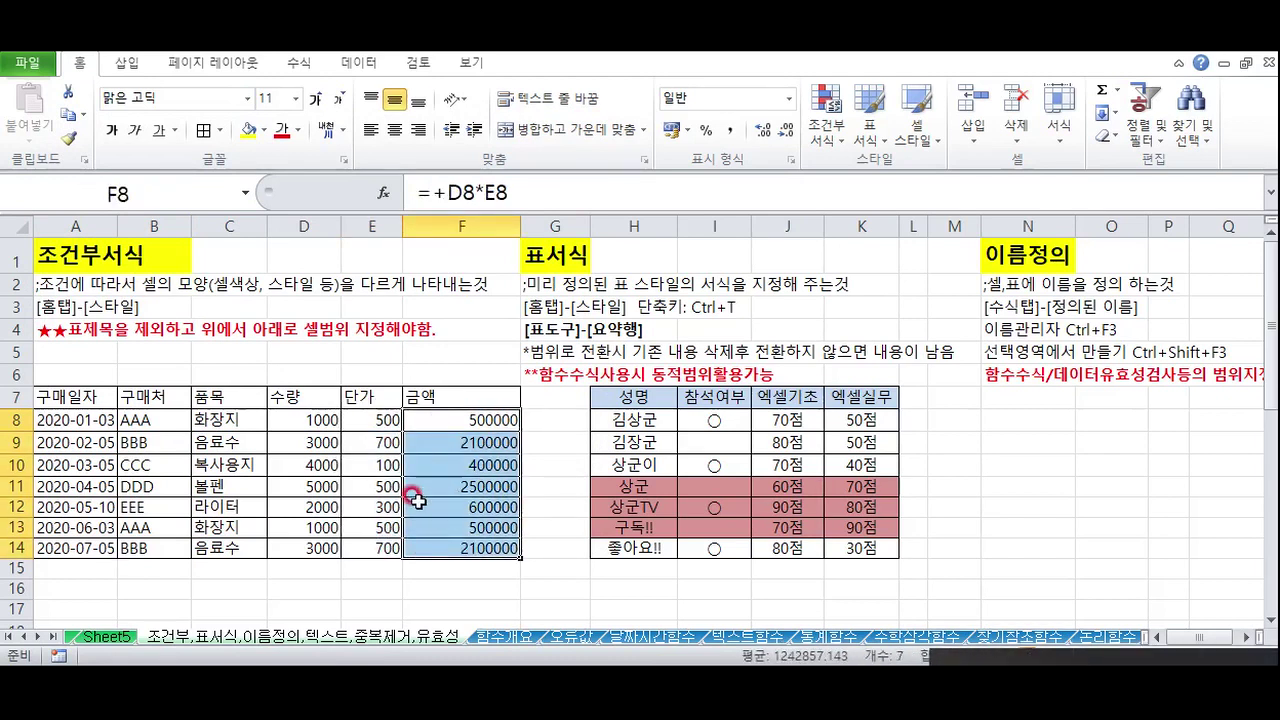
{"action": "left_click", "coordinate": [93, 422]}
{"action": "left_click_drag", "start_coordinate": [140, 397], "coordinate": [150, 527]}
{"action": "left_click_drag", "start_coordinate": [160, 420], "coordinate": [168, 548]}
{"action": "left_click", "coordinate": [245, 507]}
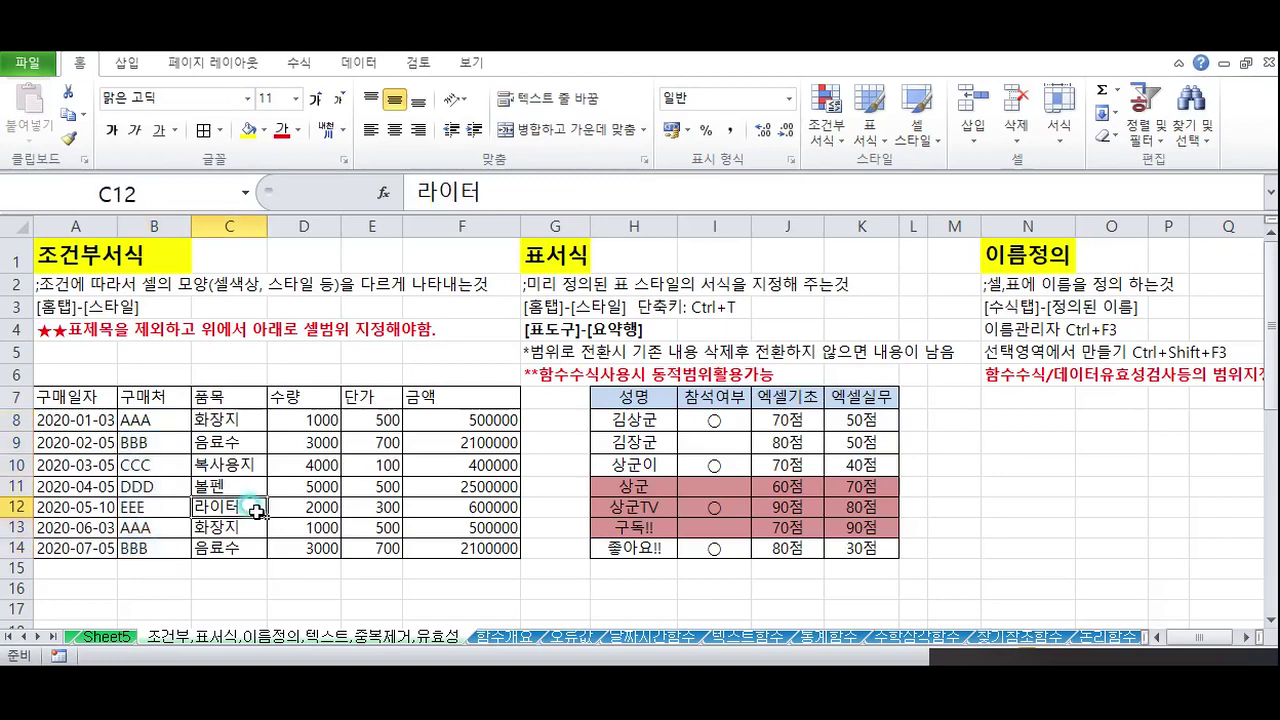
Create names from the selection B7:F14 using only the top row (첫 행), without the left column
{"action": "left_click_drag", "start_coordinate": [80, 397], "coordinate": [360, 565]}
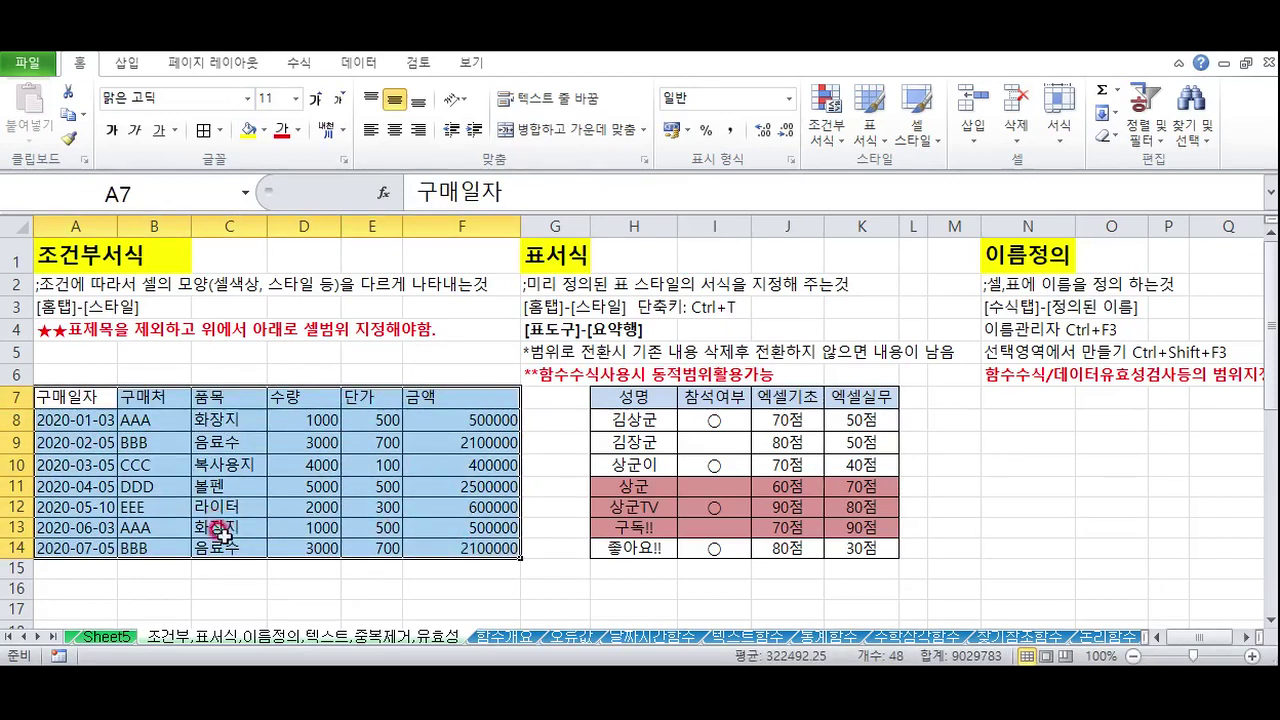
{"action": "left_click_drag", "start_coordinate": [140, 398], "coordinate": [465, 548]}
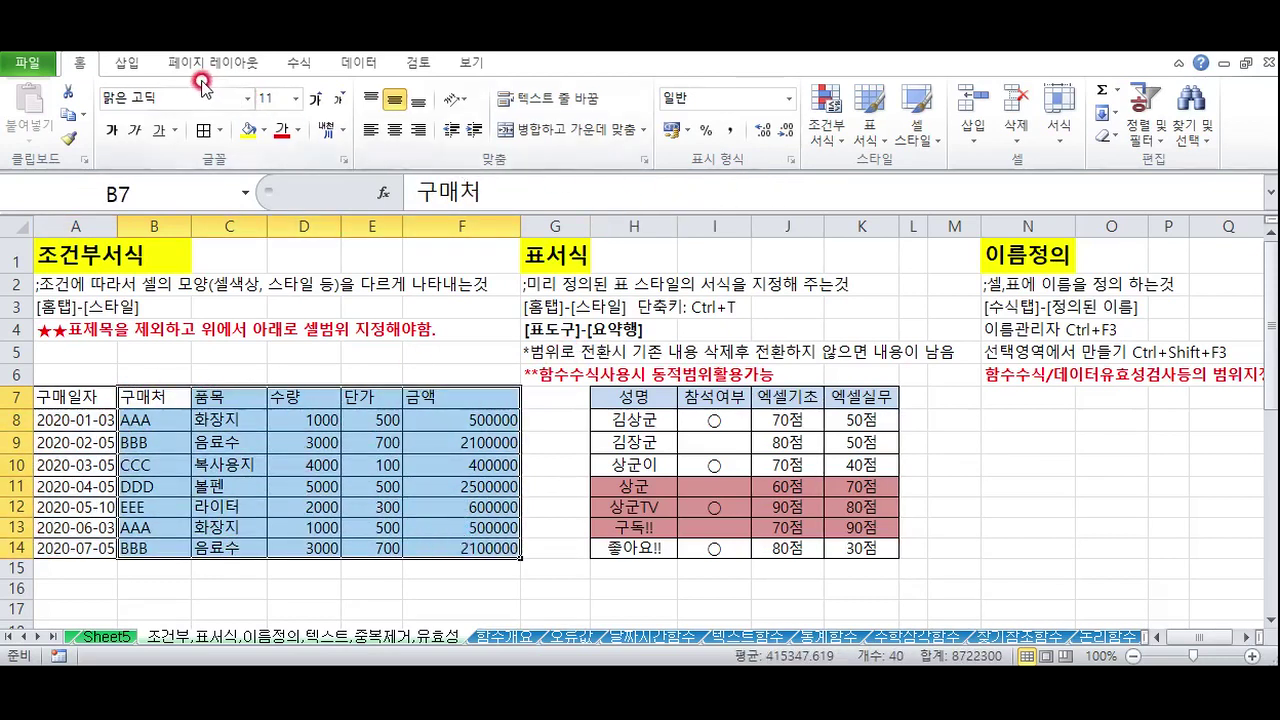
{"action": "left_click", "coordinate": [299, 62]}
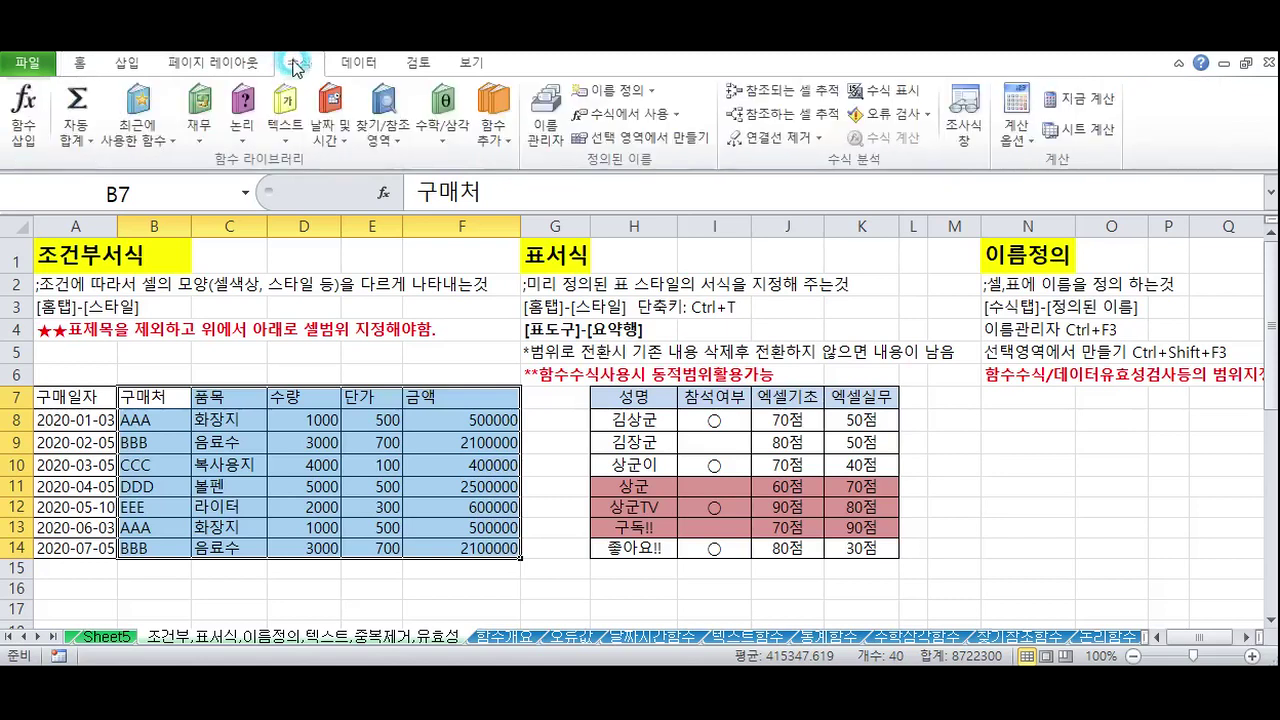
{"action": "left_click", "coordinate": [617, 145]}
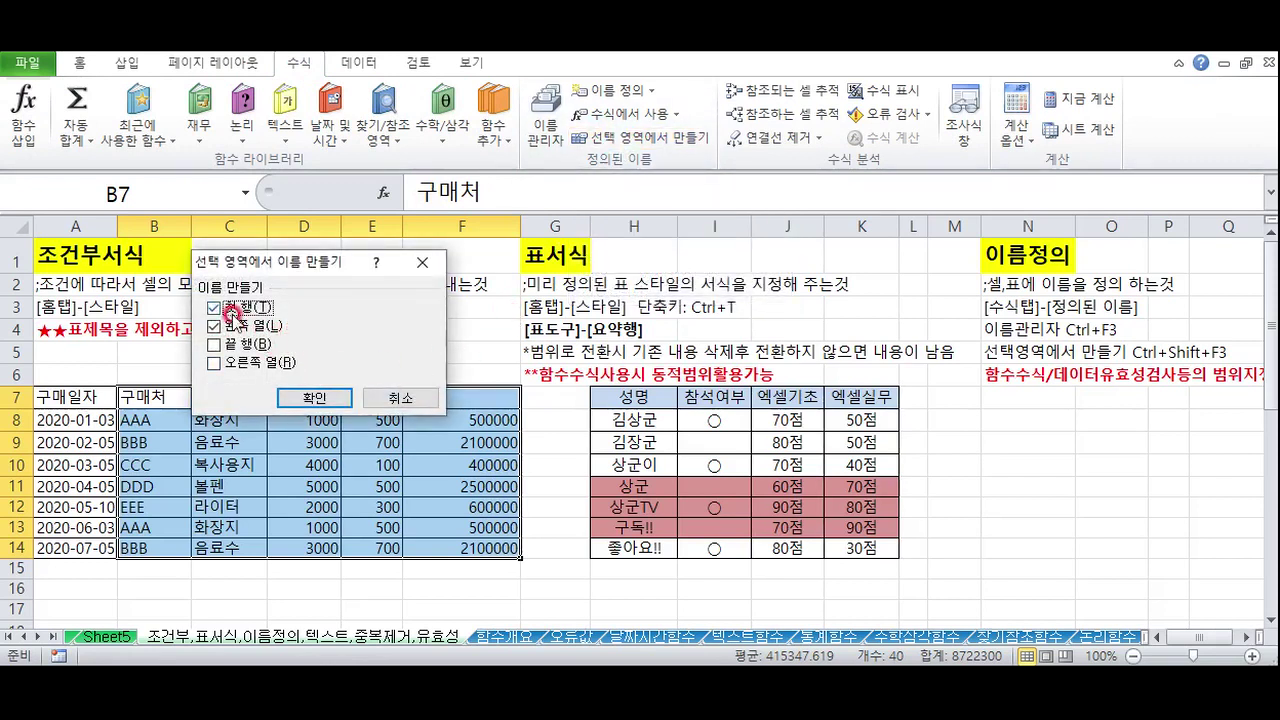
{"action": "left_click", "coordinate": [215, 326]}
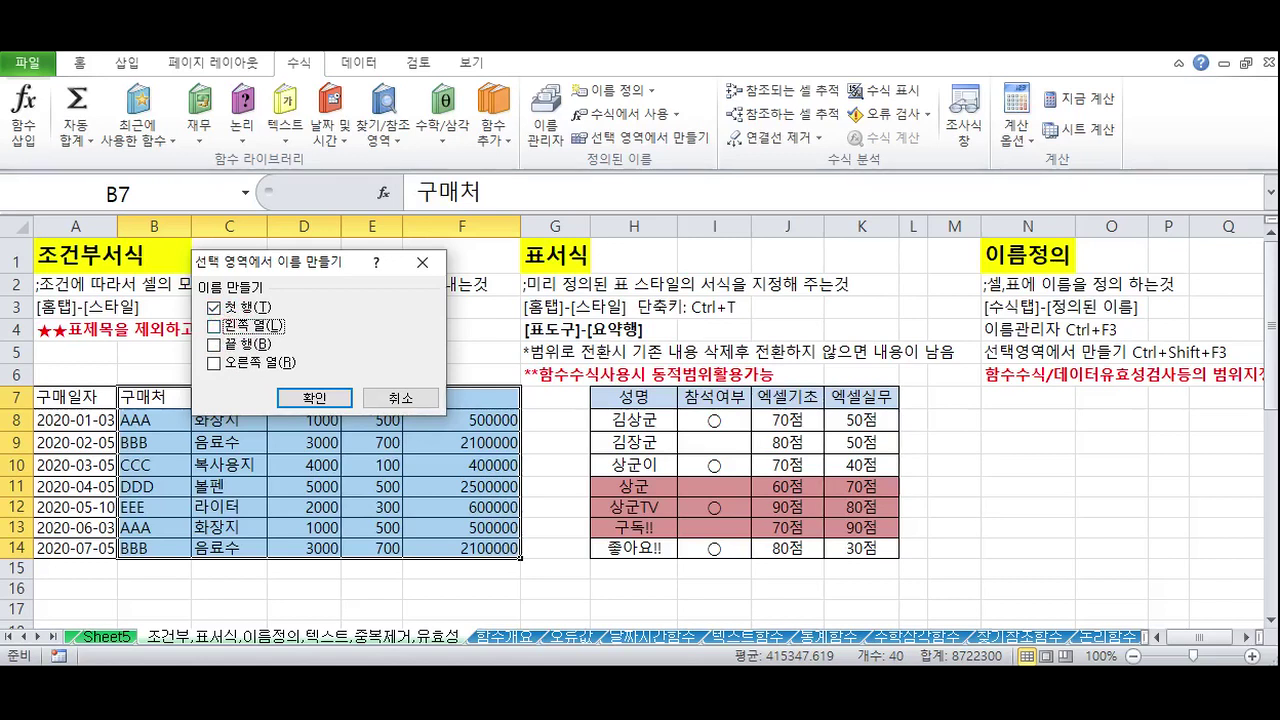
{"action": "left_click", "coordinate": [306, 399]}
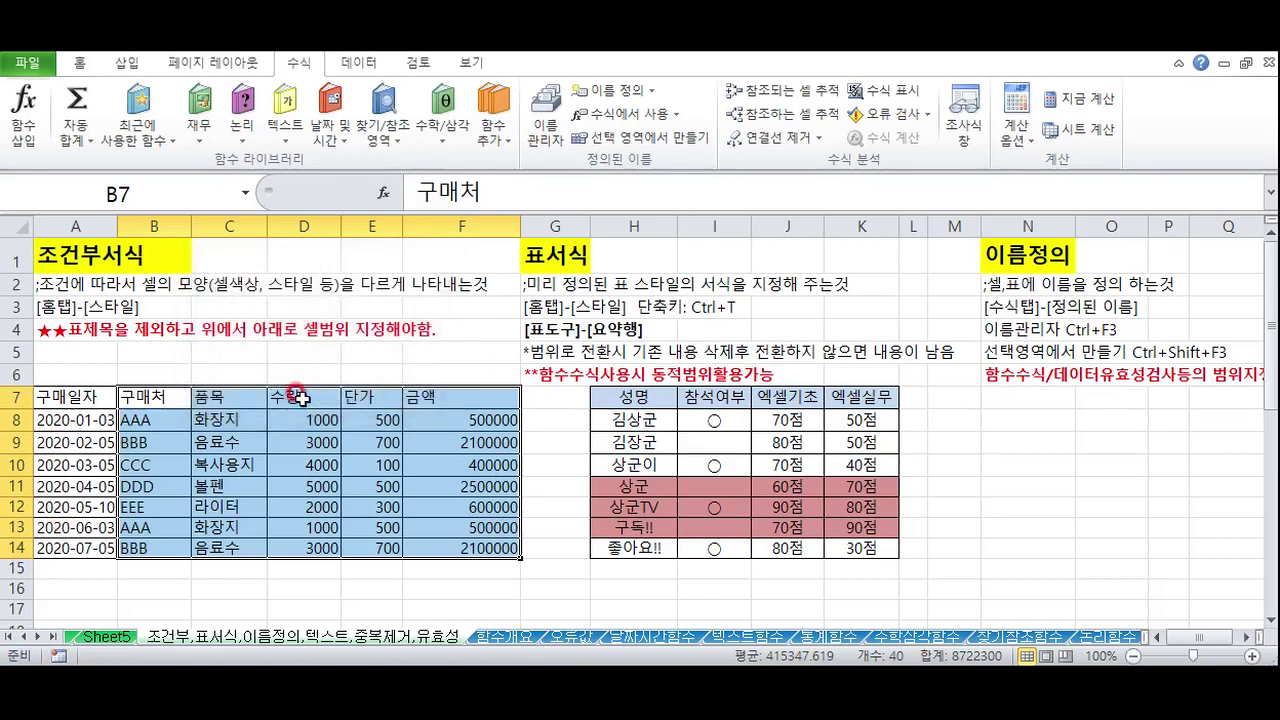
Go over the newly named columns and check the full list of defined names in the Name Manager
{"action": "left_click", "coordinate": [196, 444]}
{"action": "left_click_drag", "start_coordinate": [155, 420], "coordinate": [165, 549]}
{"action": "left_click_drag", "start_coordinate": [215, 420], "coordinate": [228, 549]}
{"action": "left_click_drag", "start_coordinate": [311, 421], "coordinate": [320, 548]}
{"action": "left_click_drag", "start_coordinate": [371, 420], "coordinate": [371, 548]}
{"action": "left_click", "coordinate": [449, 474]}
{"action": "left_click", "coordinate": [309, 486]}
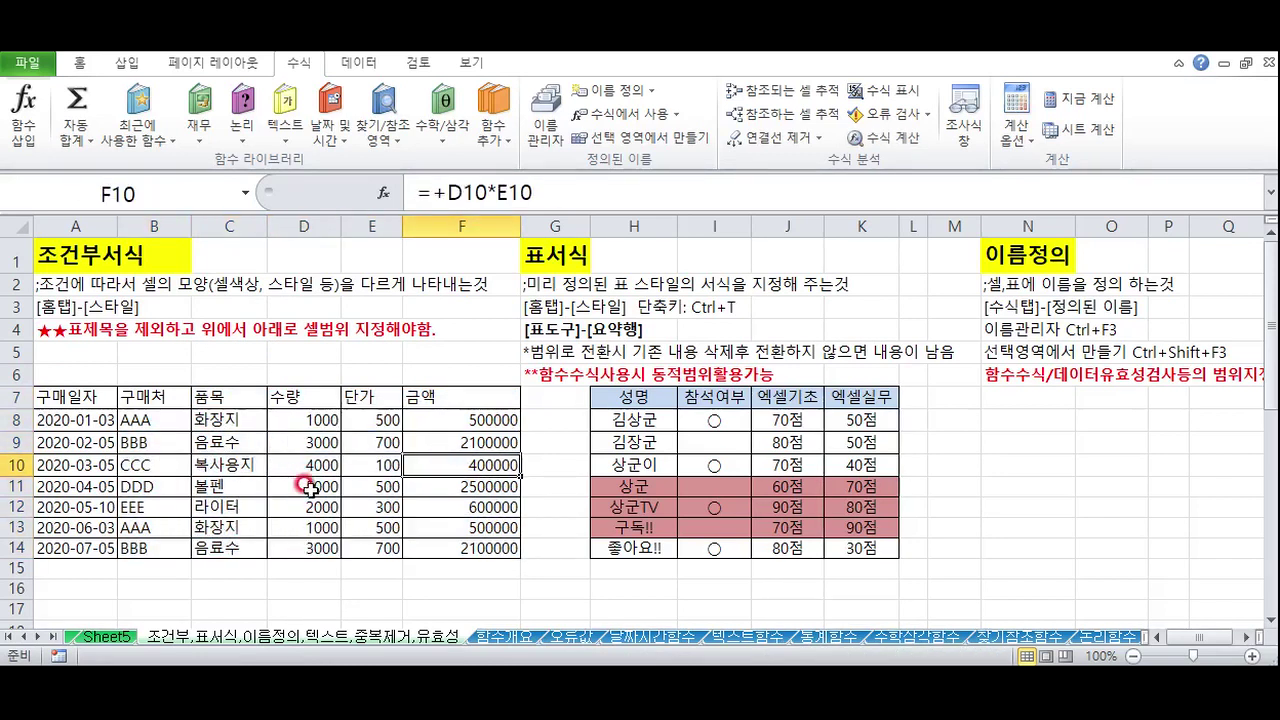
{"action": "key", "text": "ctrl+F3"}
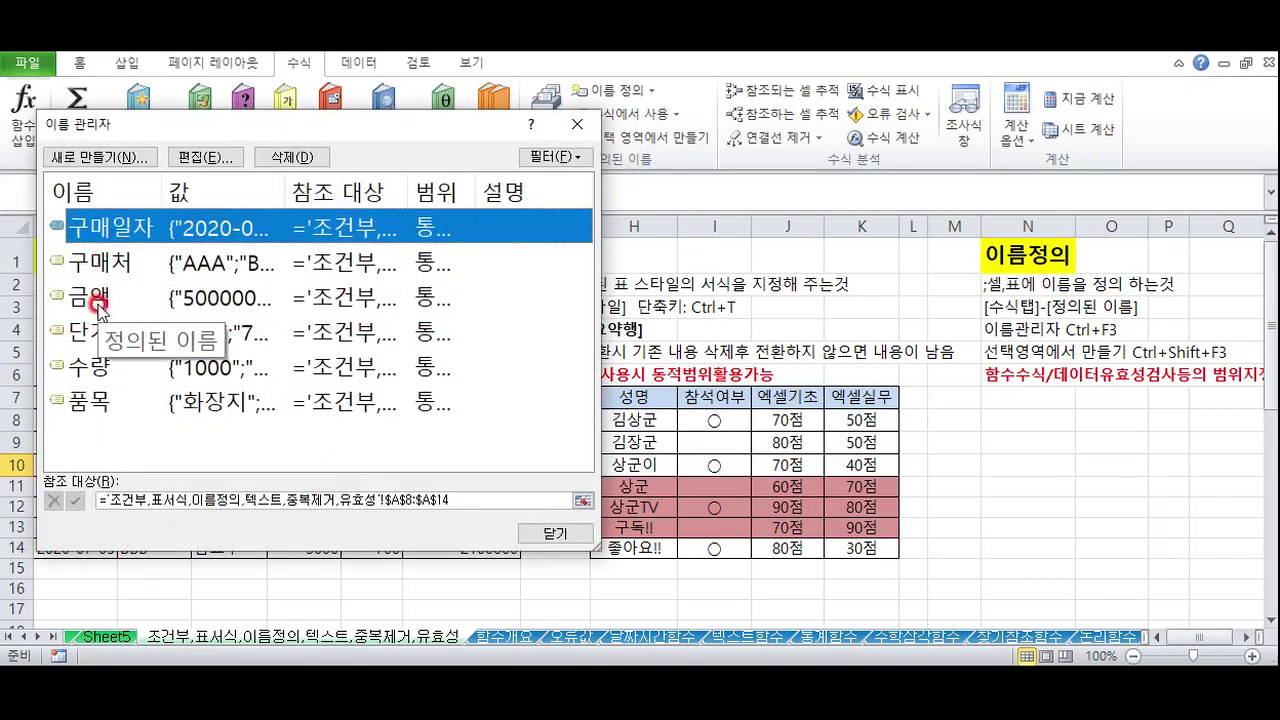
{"action": "left_click", "coordinate": [553, 537]}
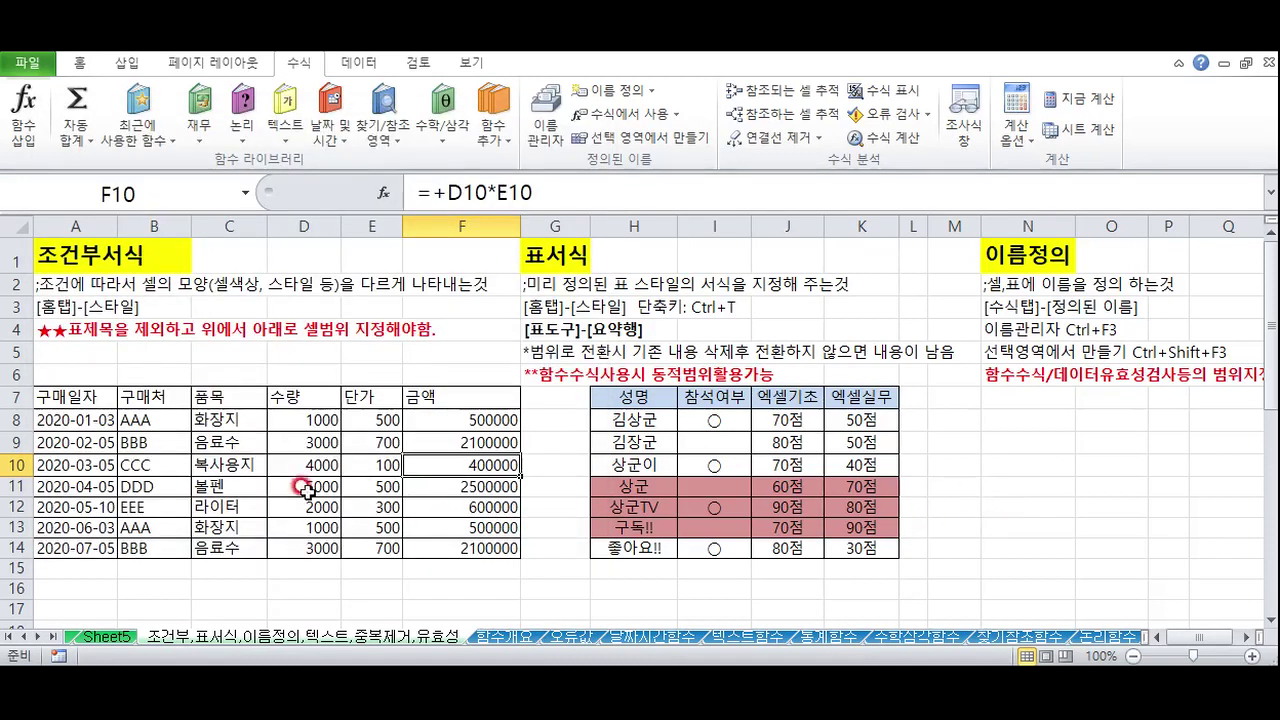
Copy the suppliers AAA, BBB and CCC from B8:B10 to the cells starting at N8
{"action": "left_click_drag", "start_coordinate": [226, 413], "coordinate": [229, 468]}
{"action": "left_click_drag", "start_coordinate": [142, 416], "coordinate": [190, 472]}
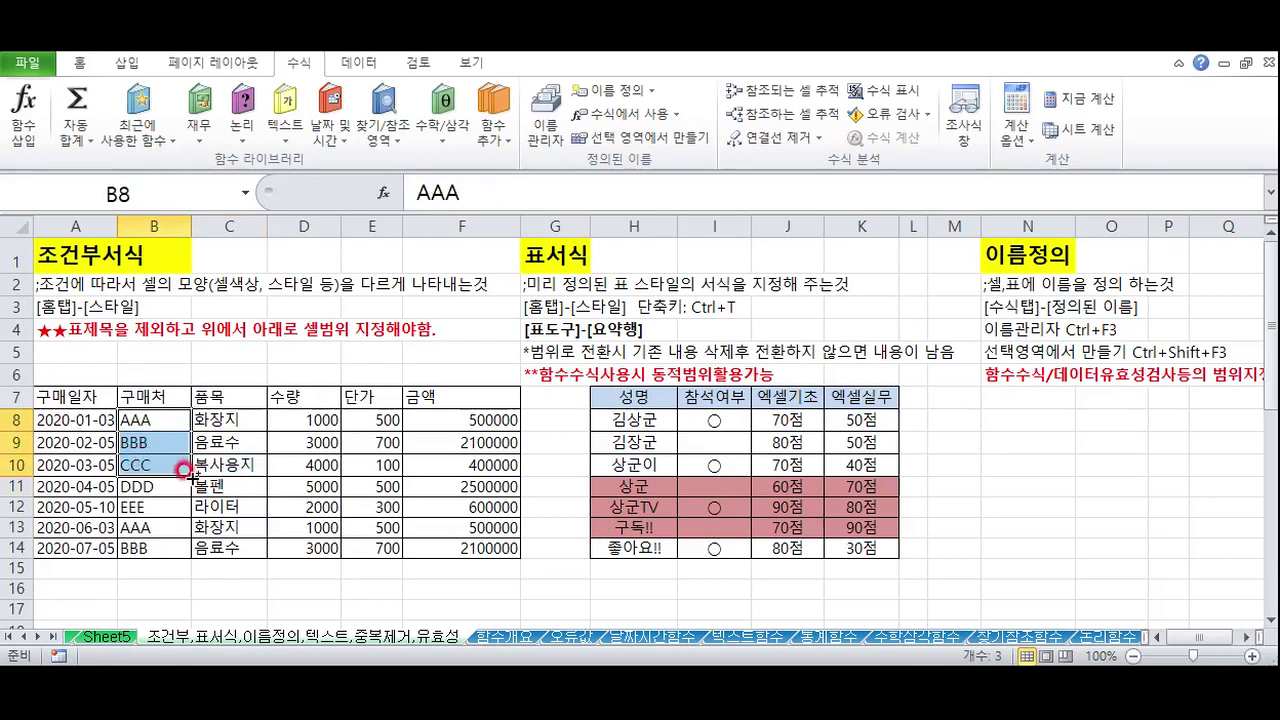
{"action": "key", "text": "ctrl+c"}
{"action": "left_click", "coordinate": [988, 420]}
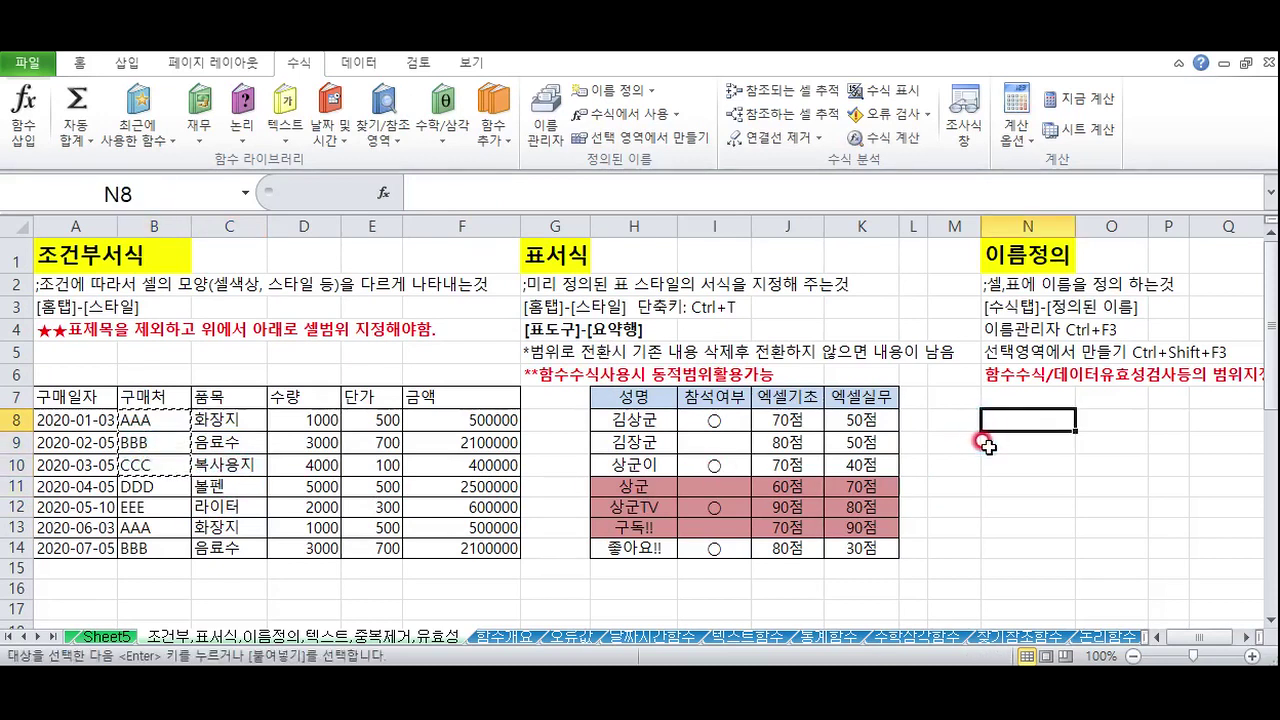
{"action": "key", "text": "ctrl+v"}
Enter the formula =VLOOKUP(N8,B8:F14,2,0) in O8 to look up the item for AAA
{"action": "left_click", "coordinate": [1090, 424]}
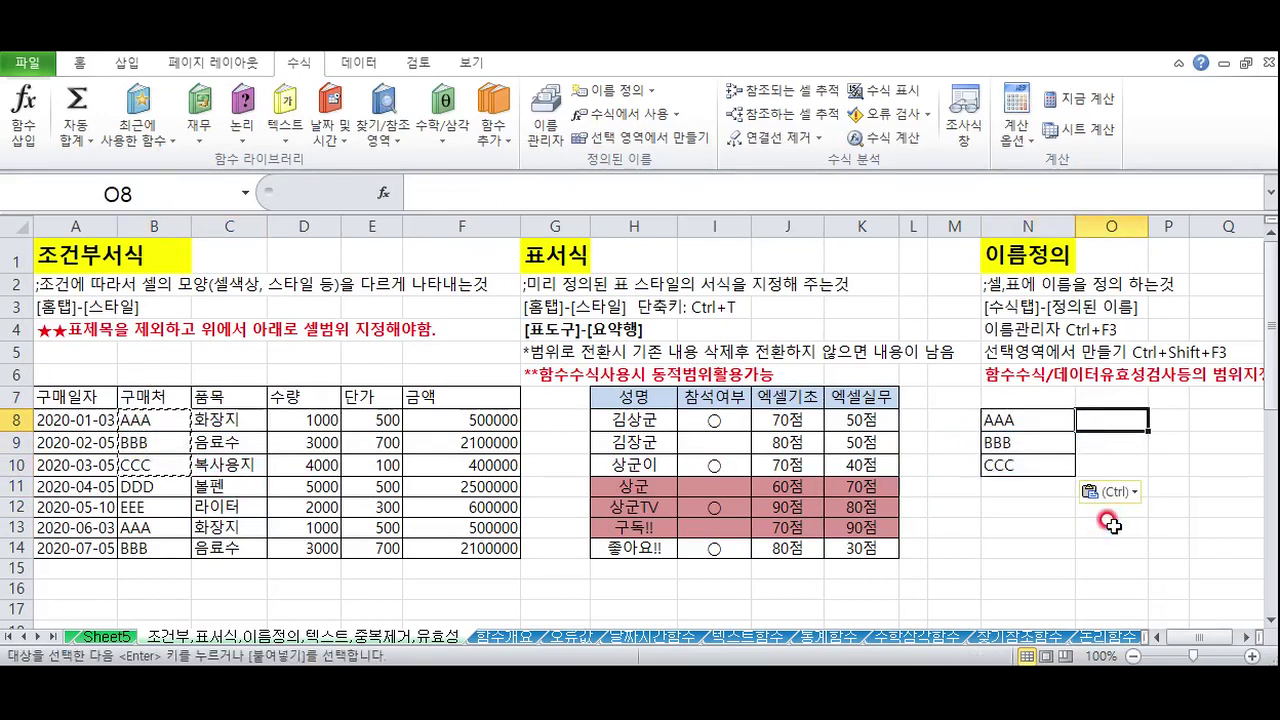
{"action": "type", "text": "=피"}
{"action": "key", "text": "BackSpace"}
{"action": "type", "text": "vl"}
{"action": "double_click", "coordinate": [1182, 442]}
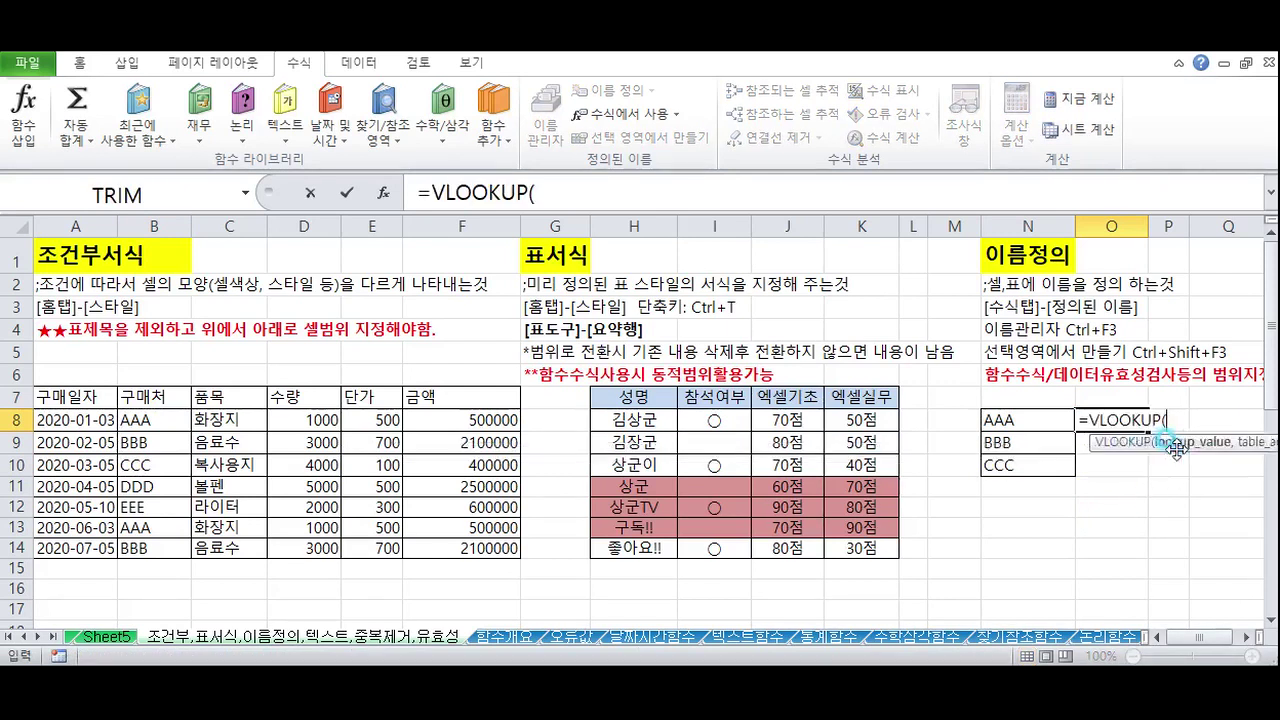
{"action": "left_click", "coordinate": [1054, 413]}
{"action": "type", "text": ","}
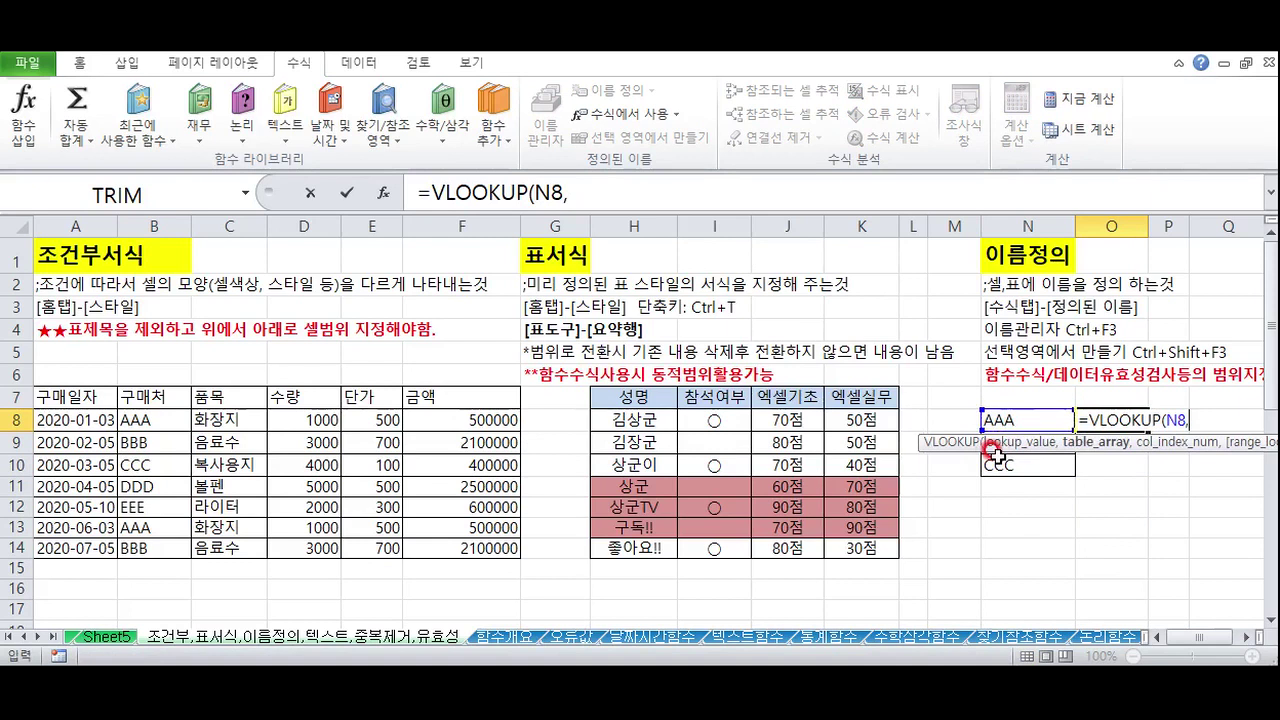
{"action": "left_click_drag", "start_coordinate": [140, 421], "coordinate": [457, 555]}
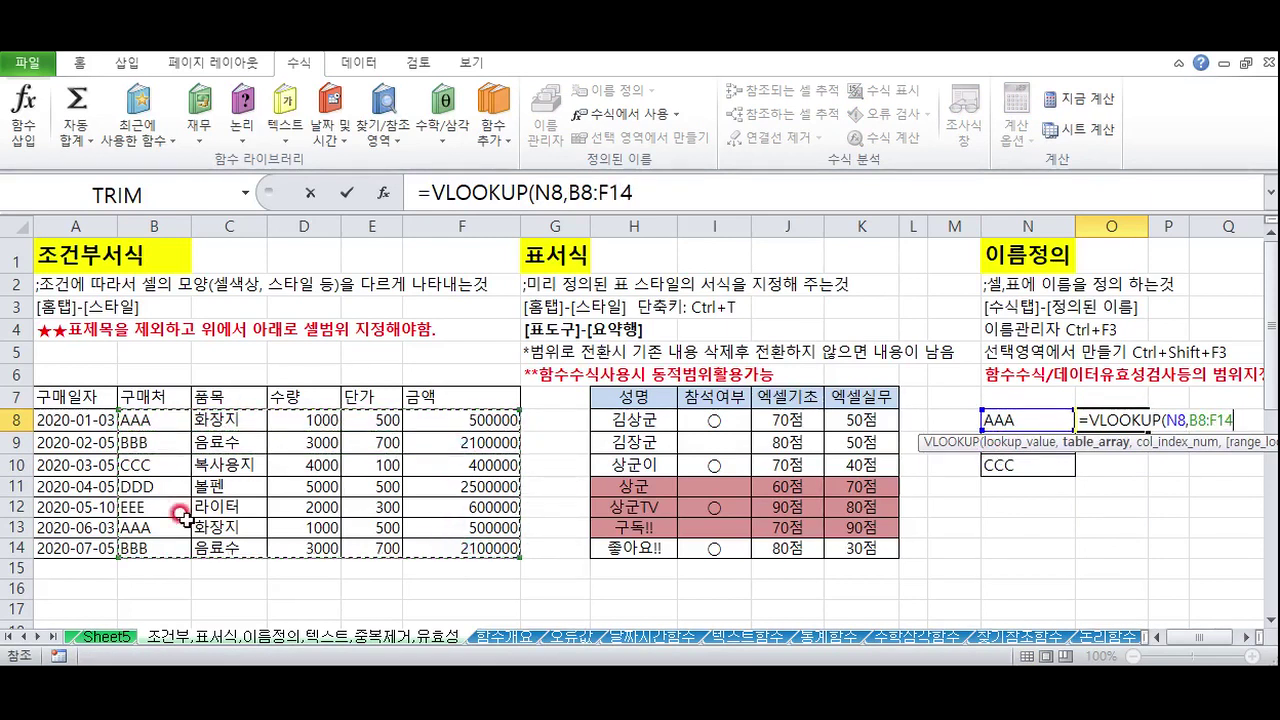
{"action": "type", "text": ",2,0)"}
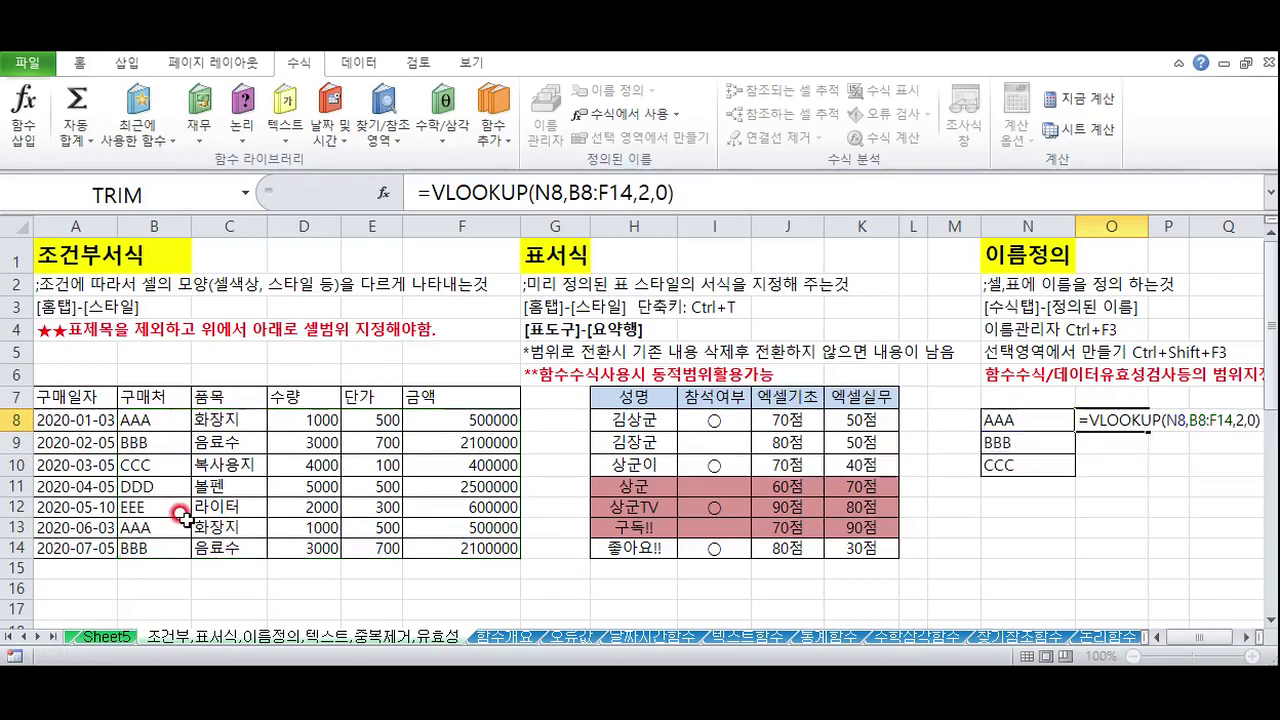
{"action": "key", "text": "Return"}
Replace the B8:F14 lookup range in O8's VLOOKUP formula with the defined name 구매처
{"action": "left_click", "coordinate": [1076, 416]}
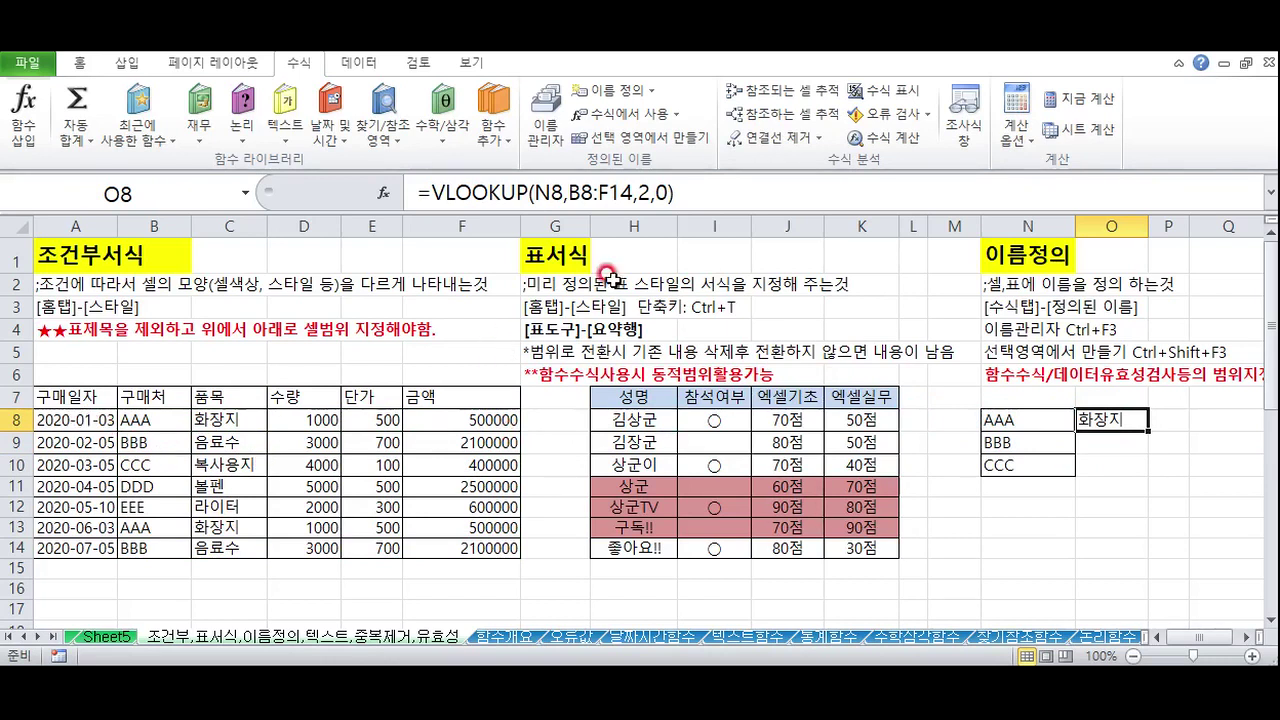
{"action": "left_click_drag", "start_coordinate": [632, 191], "coordinate": [566, 189]}
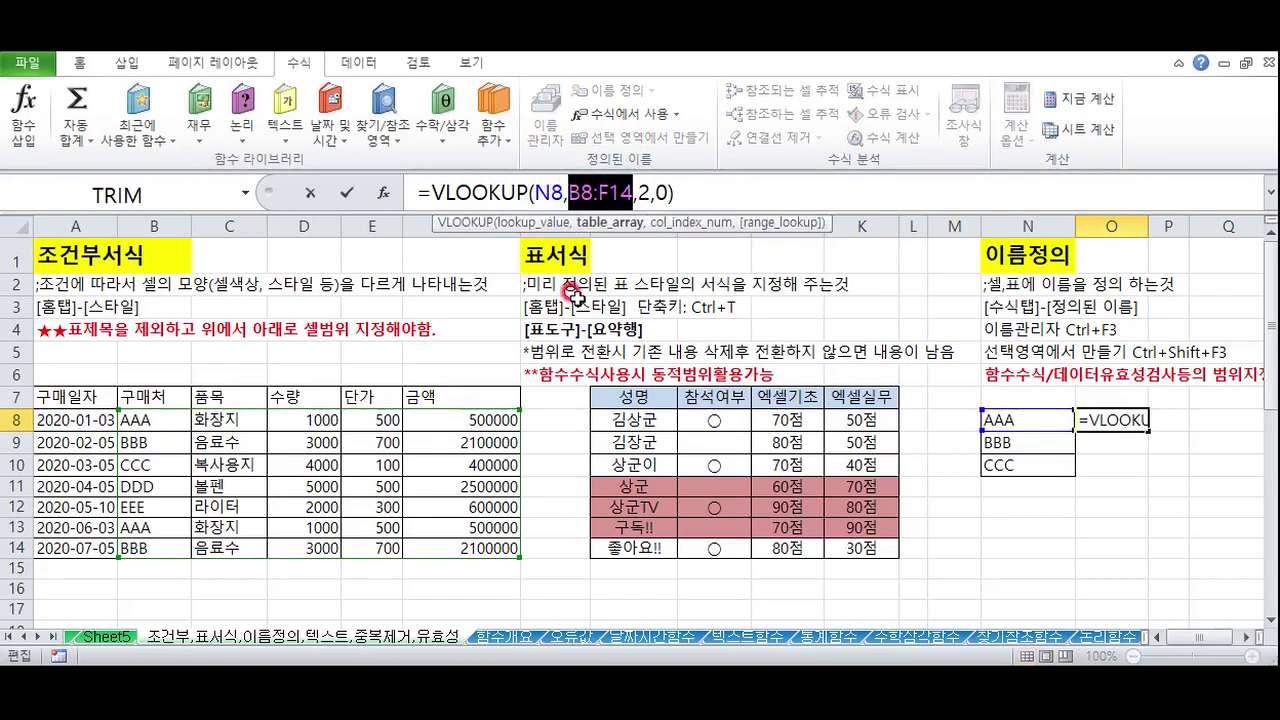
{"action": "type", "text": "m"}
{"action": "key", "text": "BackSpace"}
{"action": "type", "text": "구매처"}
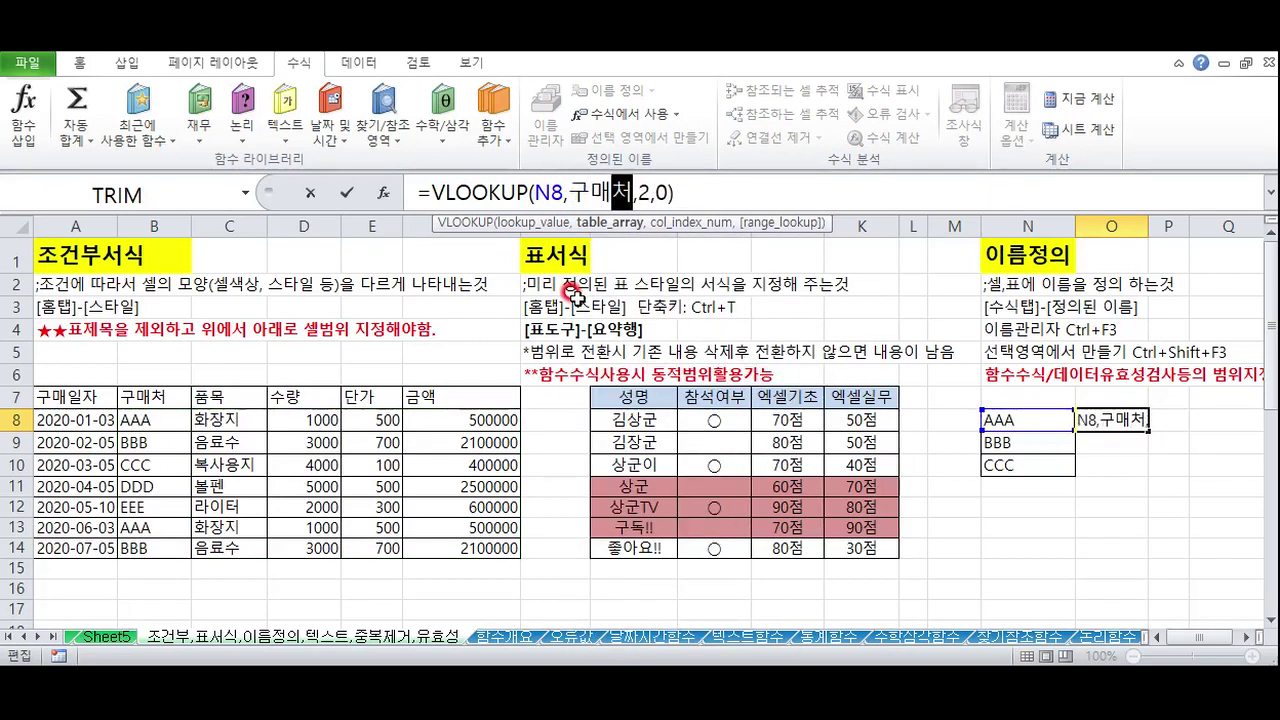
Set the VLOOKUP column index in O8 to 1 and fill the formula down to O10
{"action": "key", "text": "Right"}
{"action": "key", "text": "Right"}
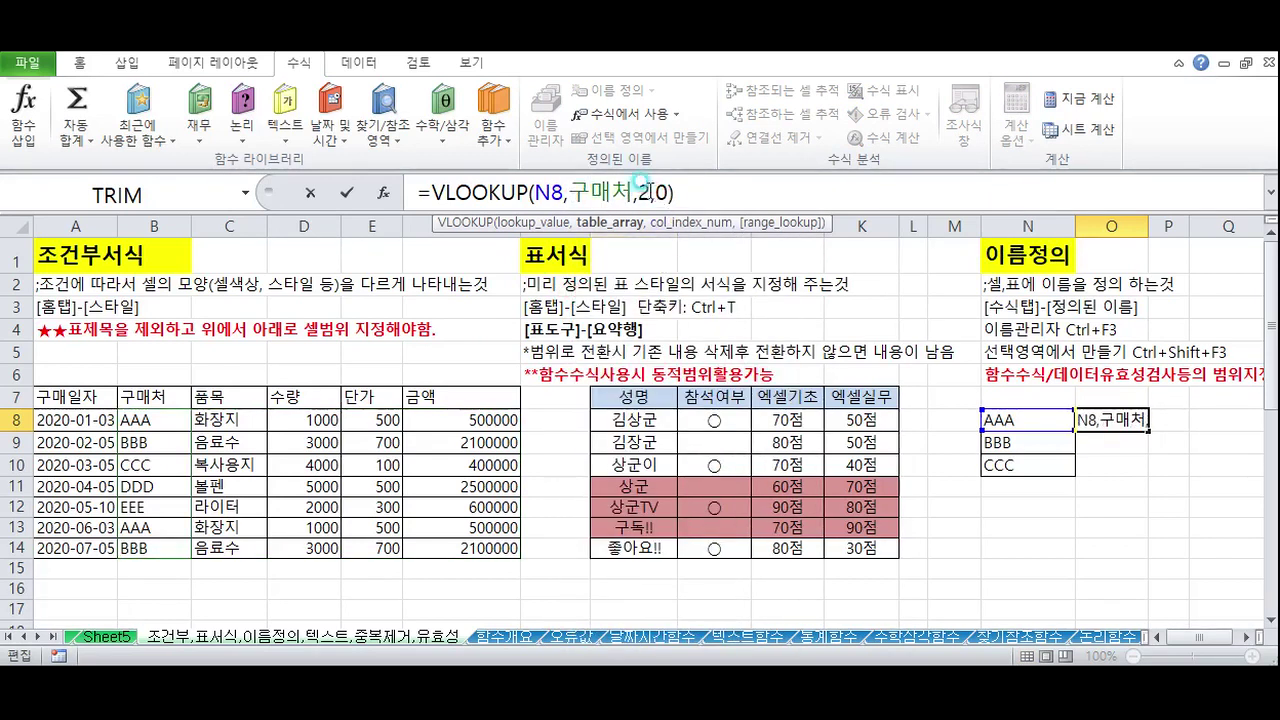
{"action": "key", "text": "Delete"}
{"action": "type", "text": "1"}
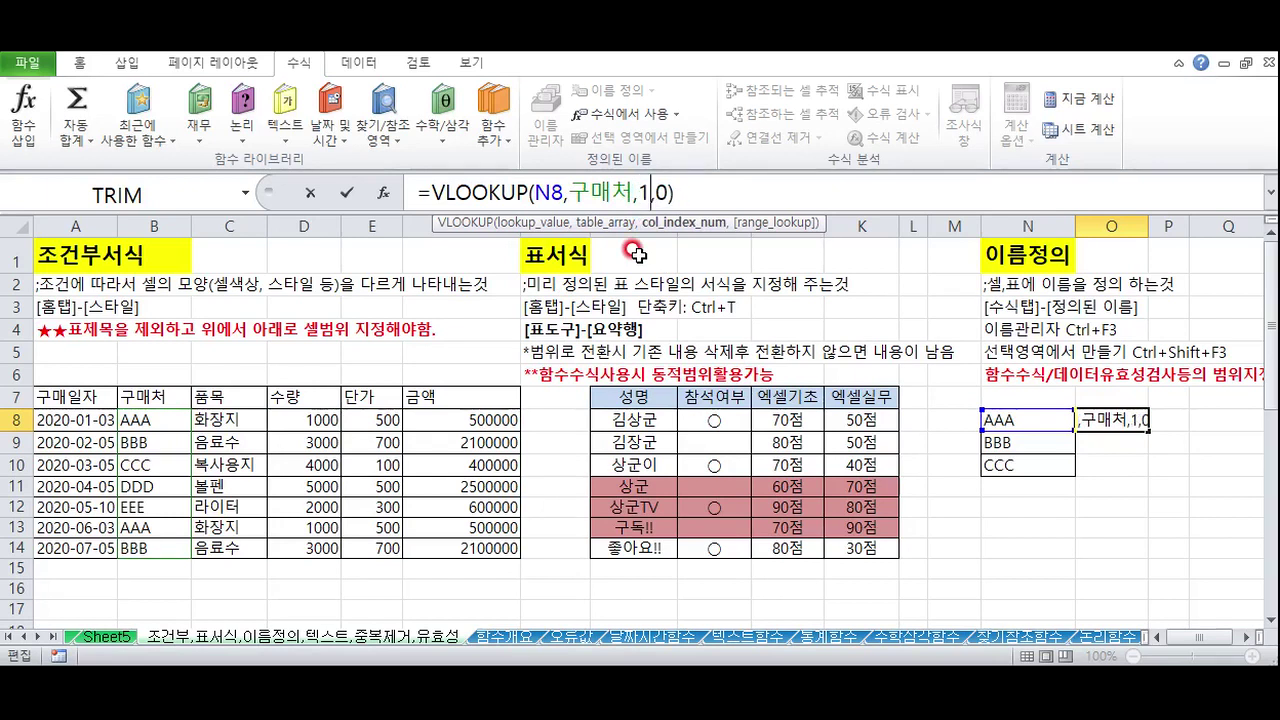
{"action": "key", "text": "Return"}
{"action": "left_click", "coordinate": [1143, 420]}
{"action": "left_click_drag", "start_coordinate": [1149, 431], "coordinate": [1152, 476]}
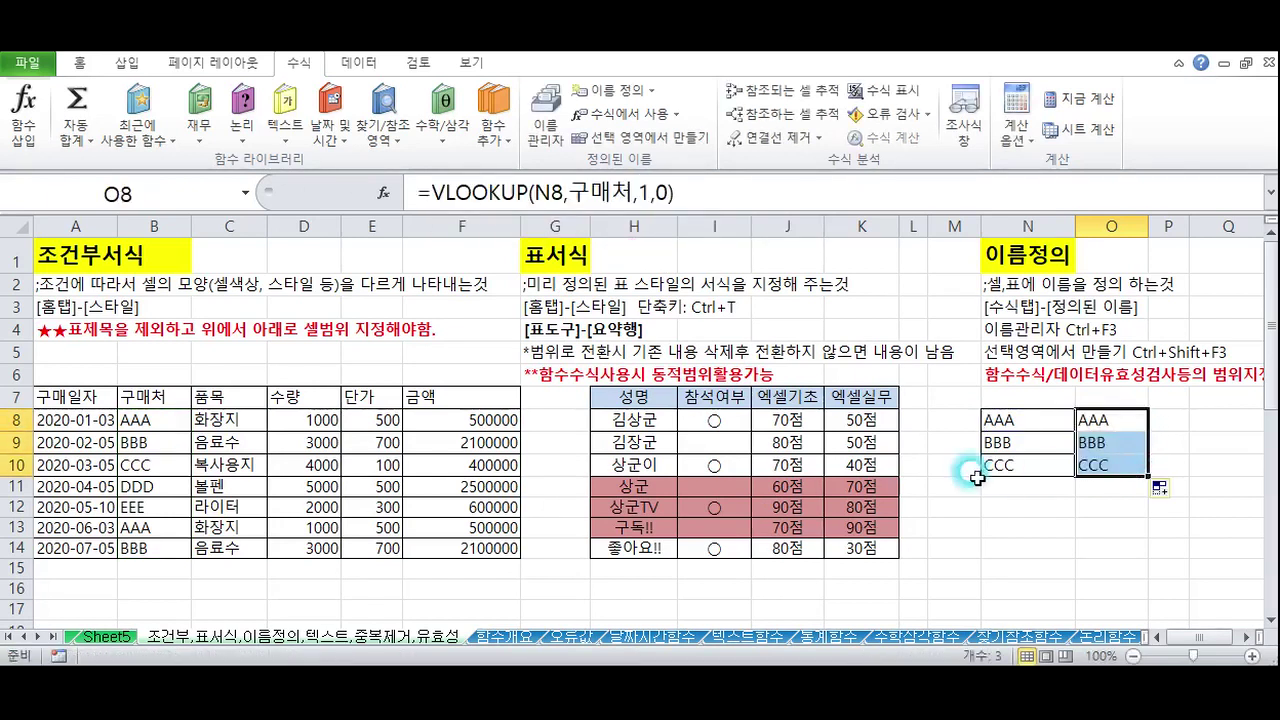
{"action": "left_click", "coordinate": [1125, 418]}
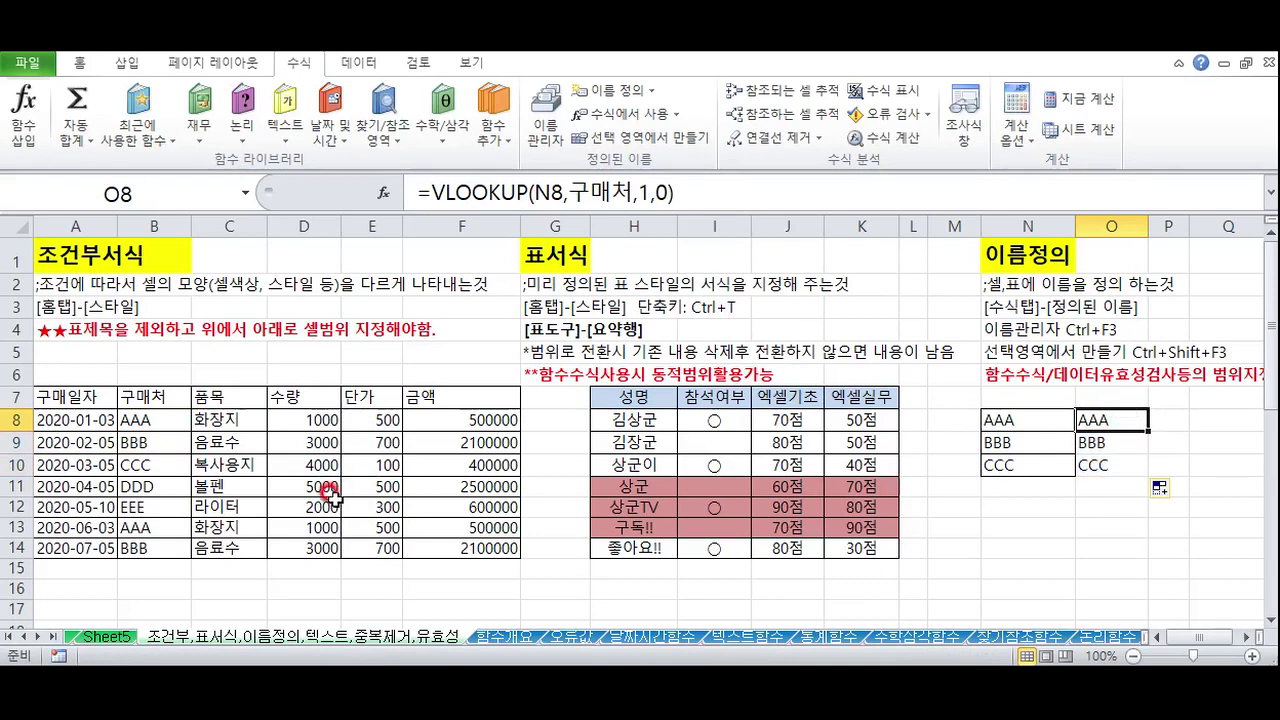
{"action": "left_click", "coordinate": [1024, 380]}
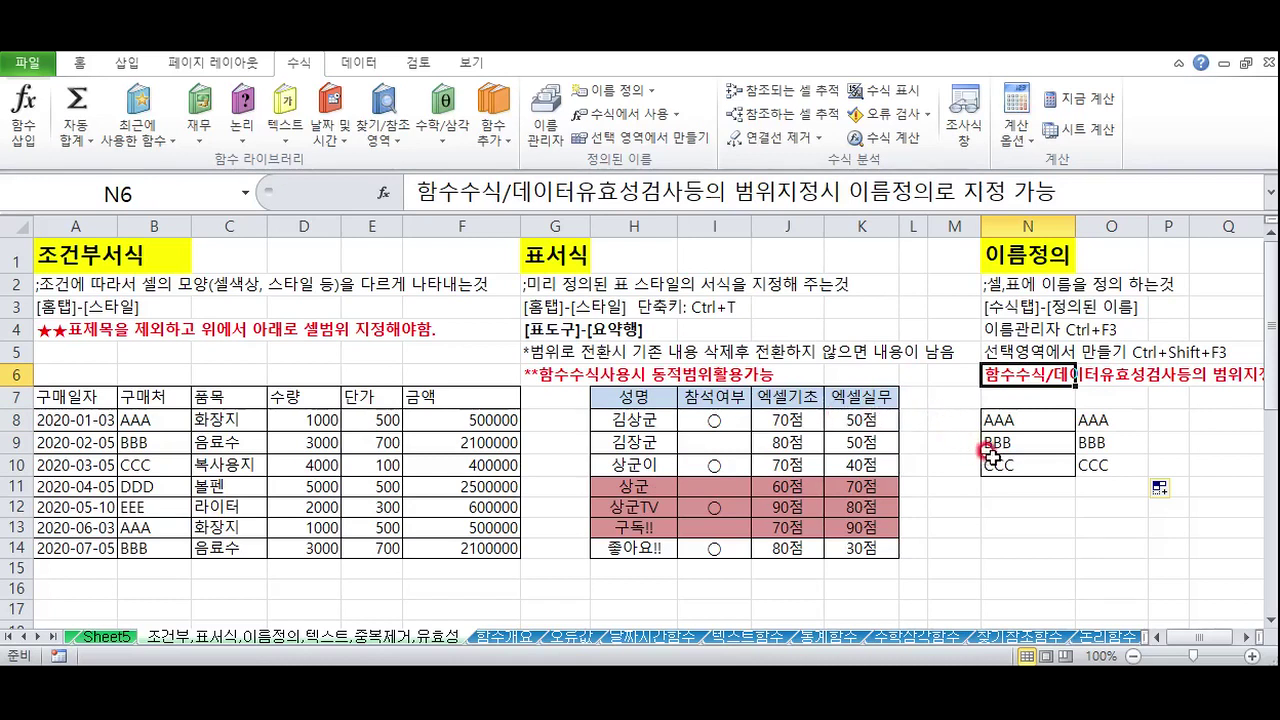
{"action": "left_click", "coordinate": [955, 464]}
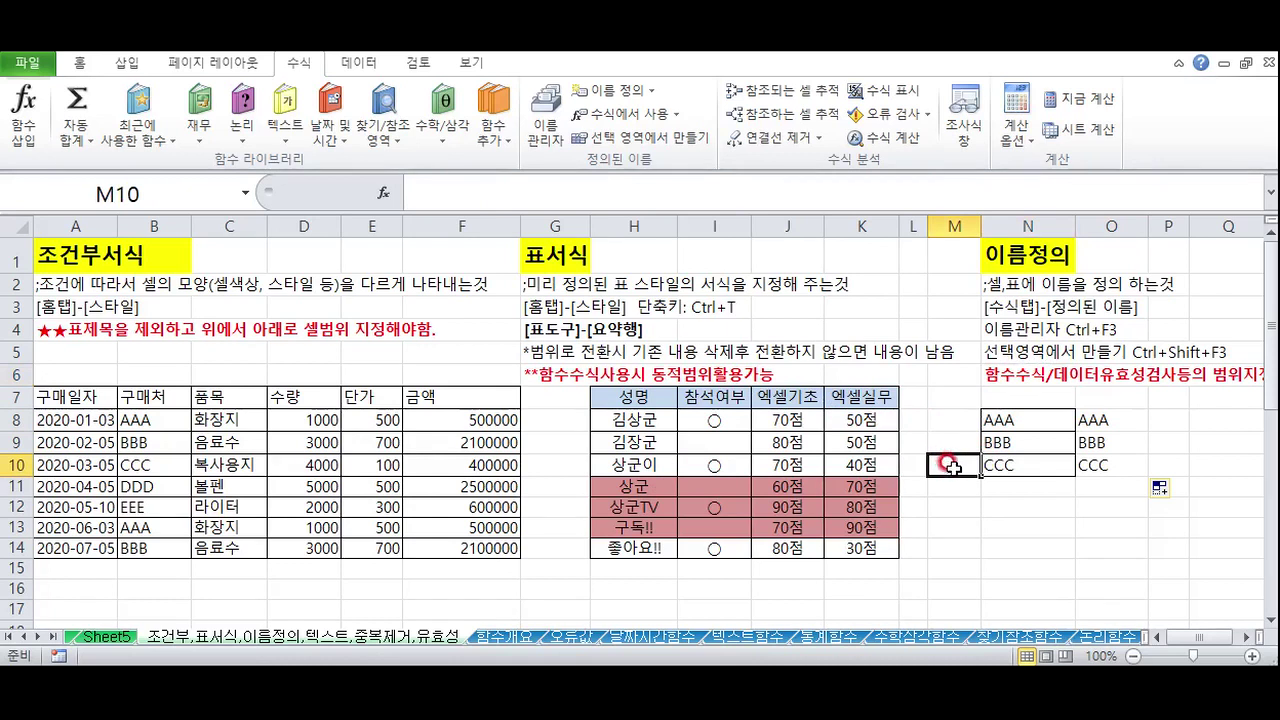
Review the conditional formatting options and the formula-based new rule type for A1 without creating a rule
{"action": "left_click", "coordinate": [55, 260]}
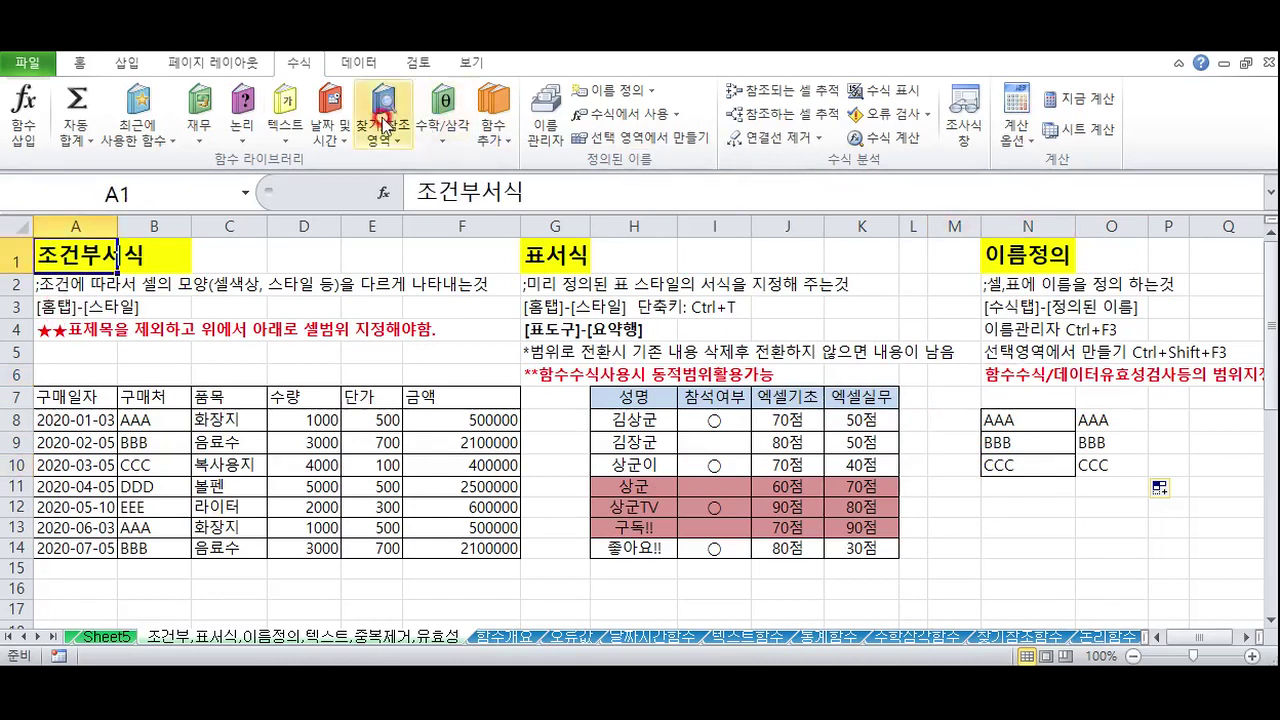
{"action": "left_click", "coordinate": [104, 66]}
{"action": "left_click", "coordinate": [826, 120]}
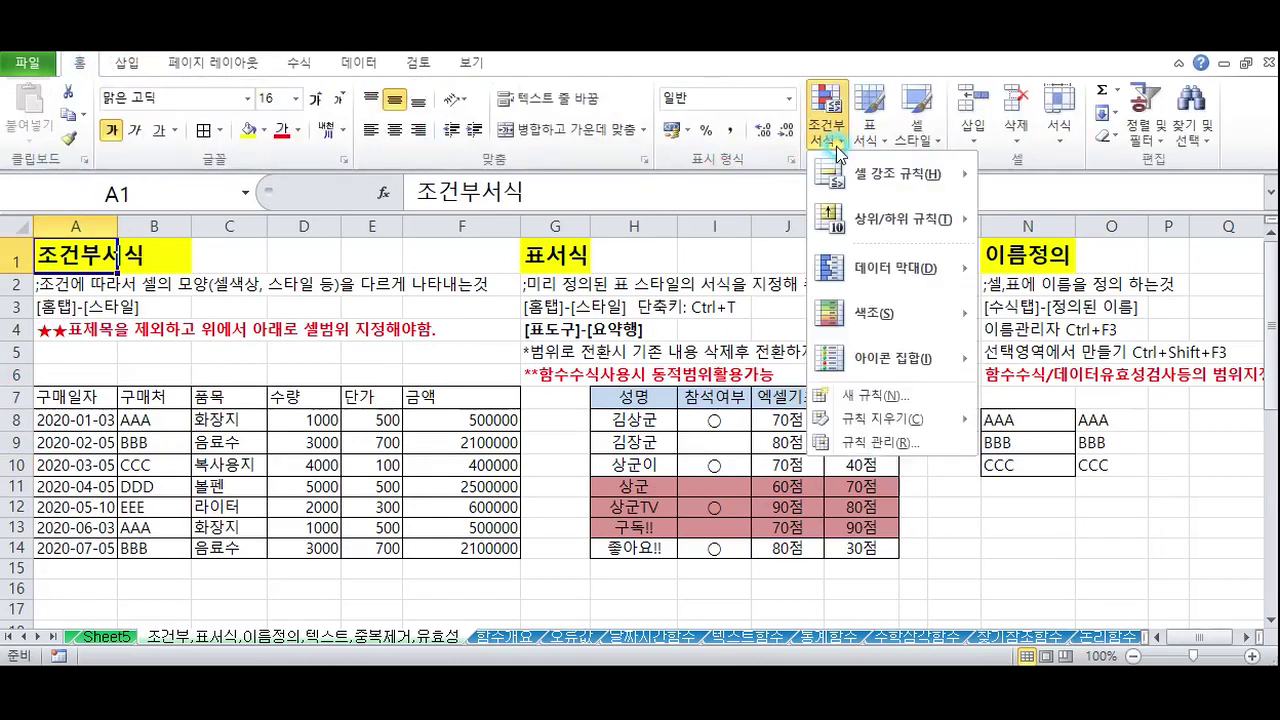
{"action": "mouse_move", "coordinate": [870, 212]}
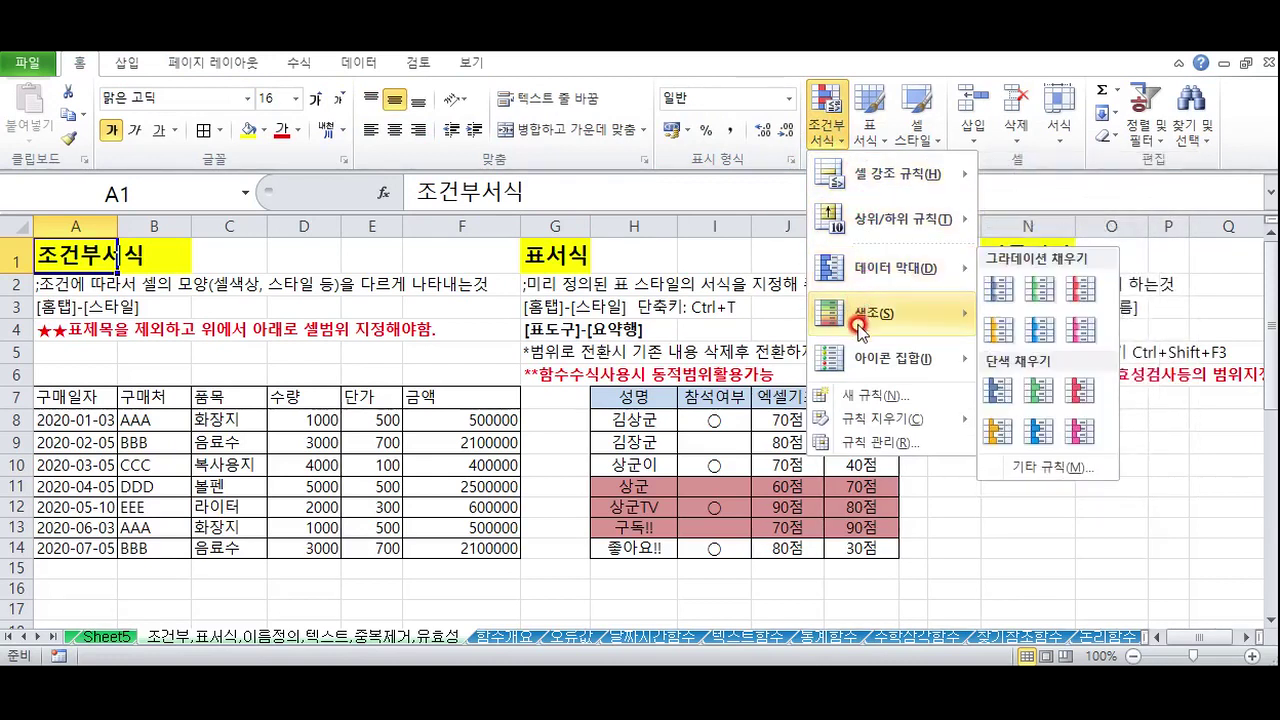
{"action": "mouse_move", "coordinate": [857, 364]}
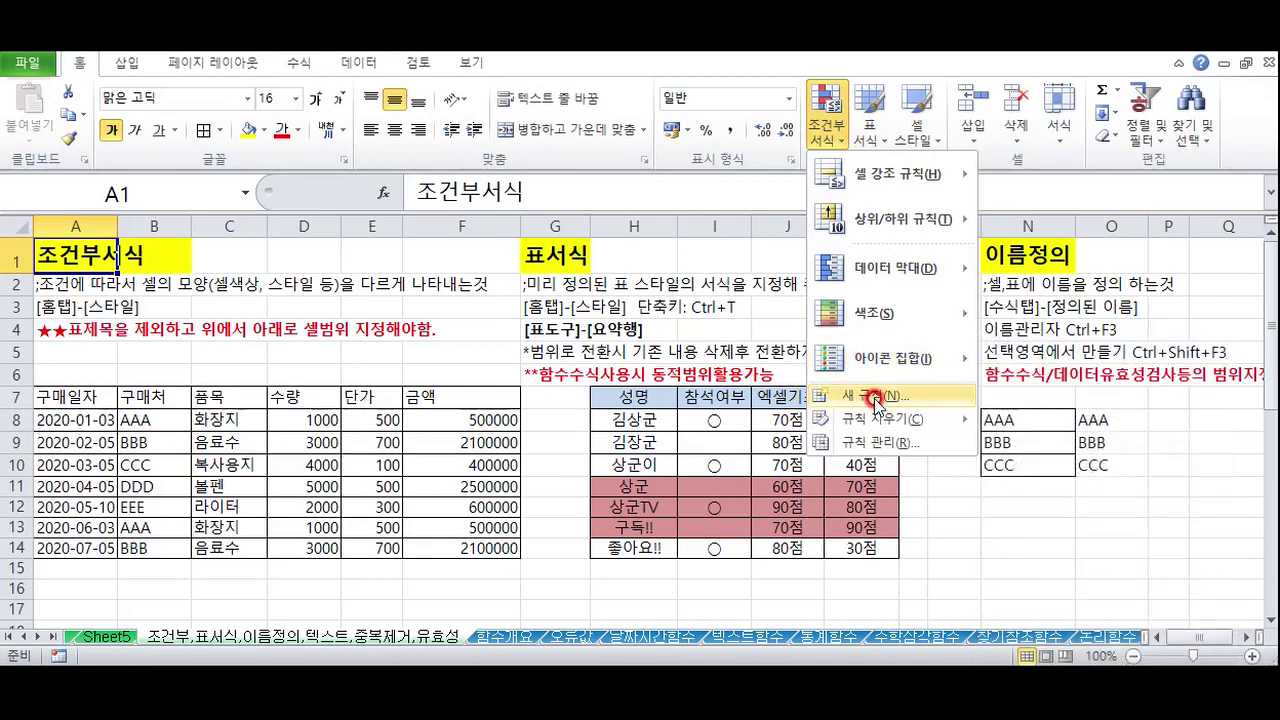
{"action": "left_click", "coordinate": [874, 398]}
{"action": "left_click", "coordinate": [157, 295]}
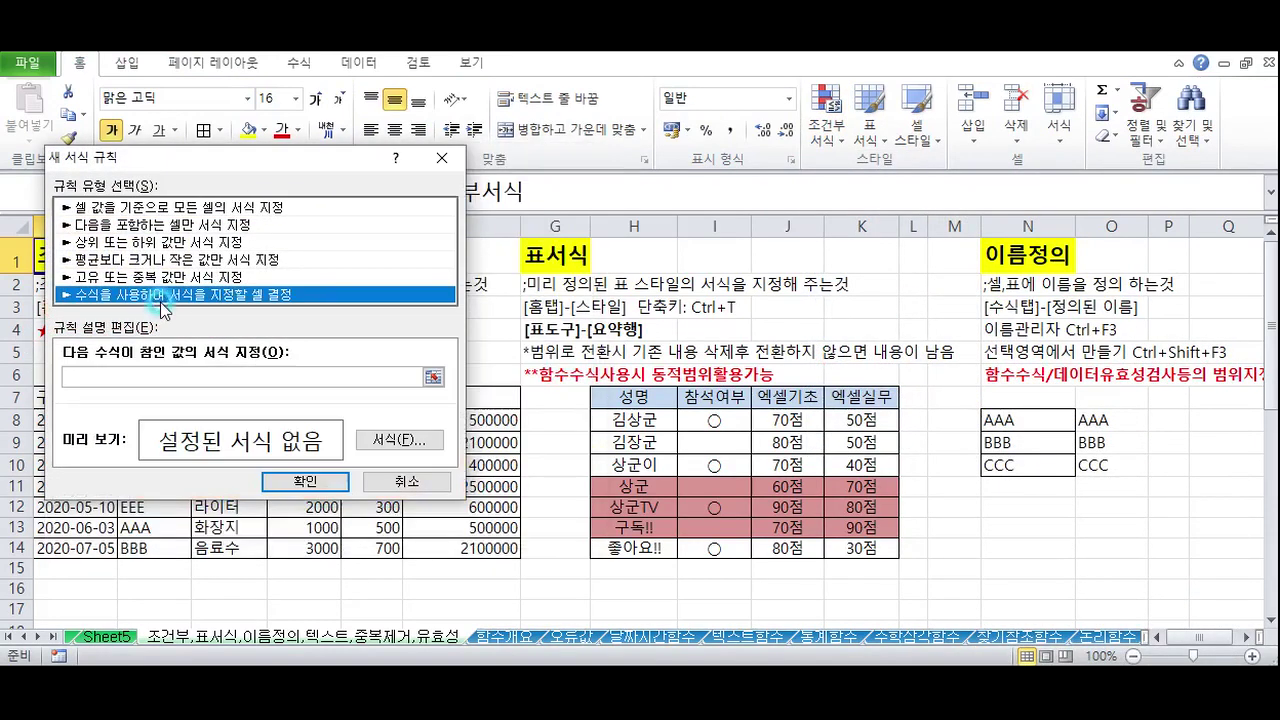
{"action": "left_click", "coordinate": [452, 165]}
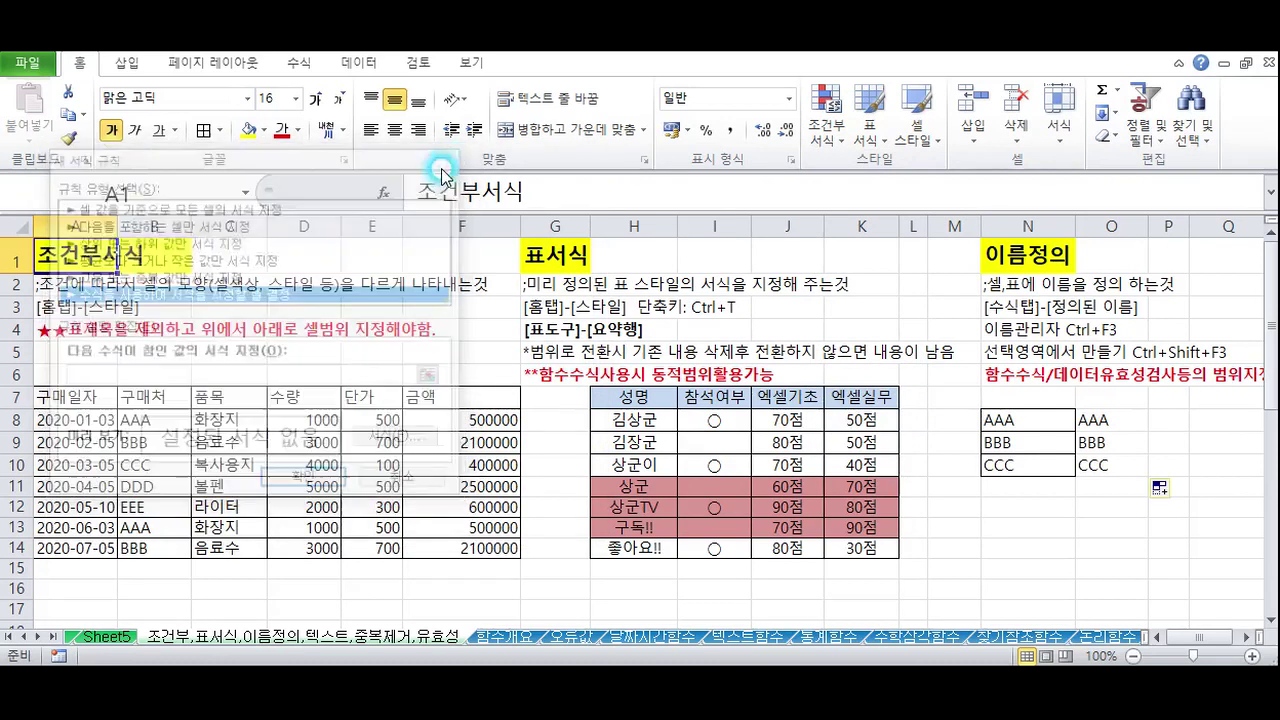
Review the attendance and score columns, the table formatting notes and the name definition notes in N2:N6 against the purchase table's headers
{"action": "left_click_drag", "start_coordinate": [720, 420], "coordinate": [740, 530]}
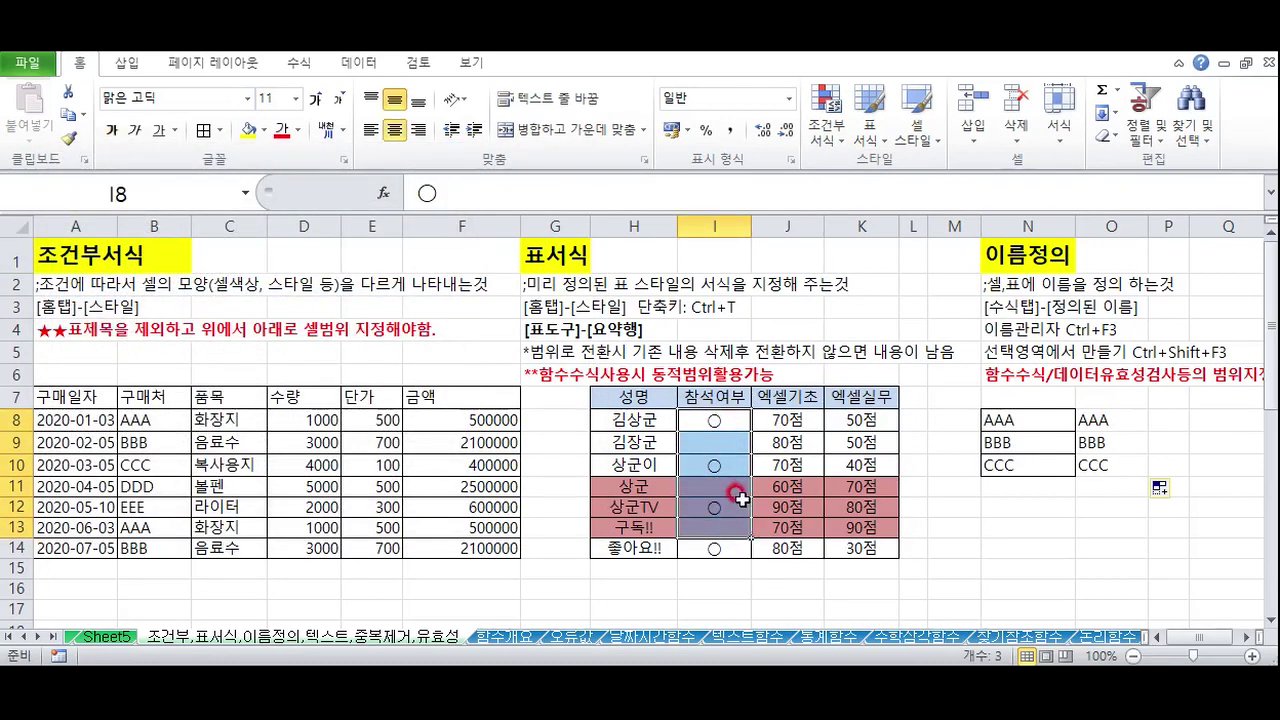
{"action": "left_click", "coordinate": [712, 420]}
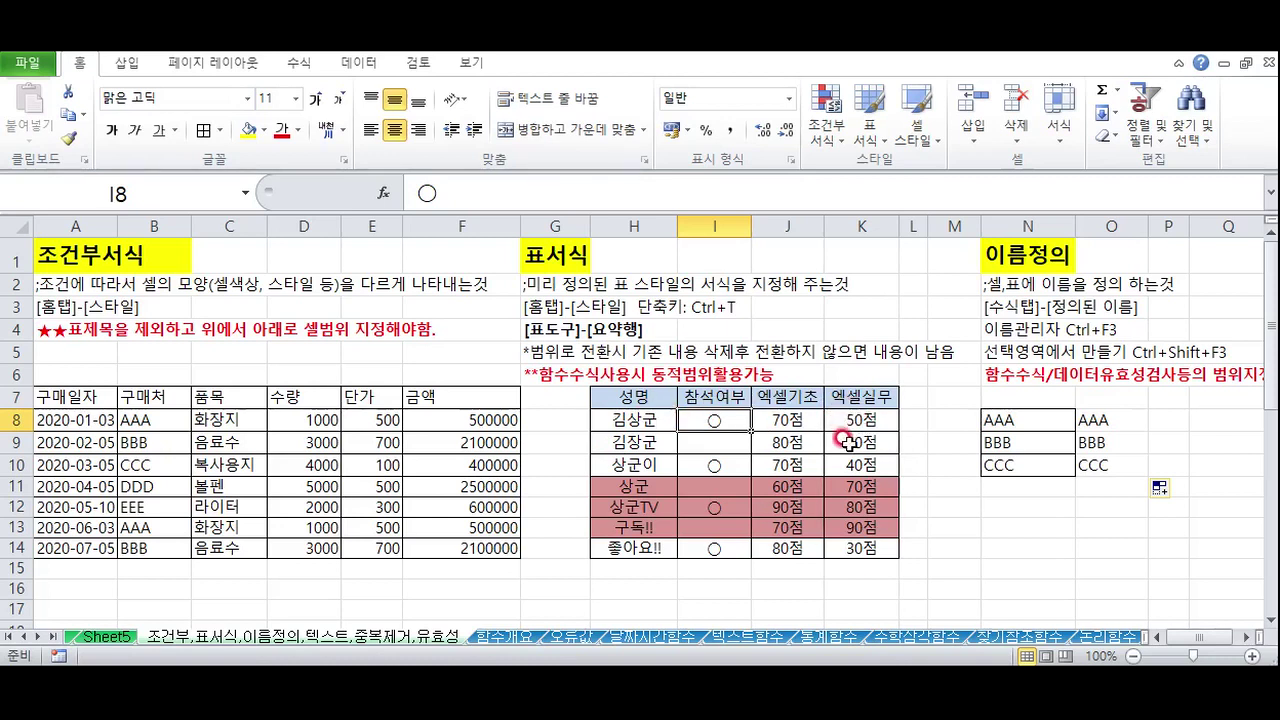
{"action": "left_click", "coordinate": [775, 418]}
{"action": "left_click", "coordinate": [838, 420]}
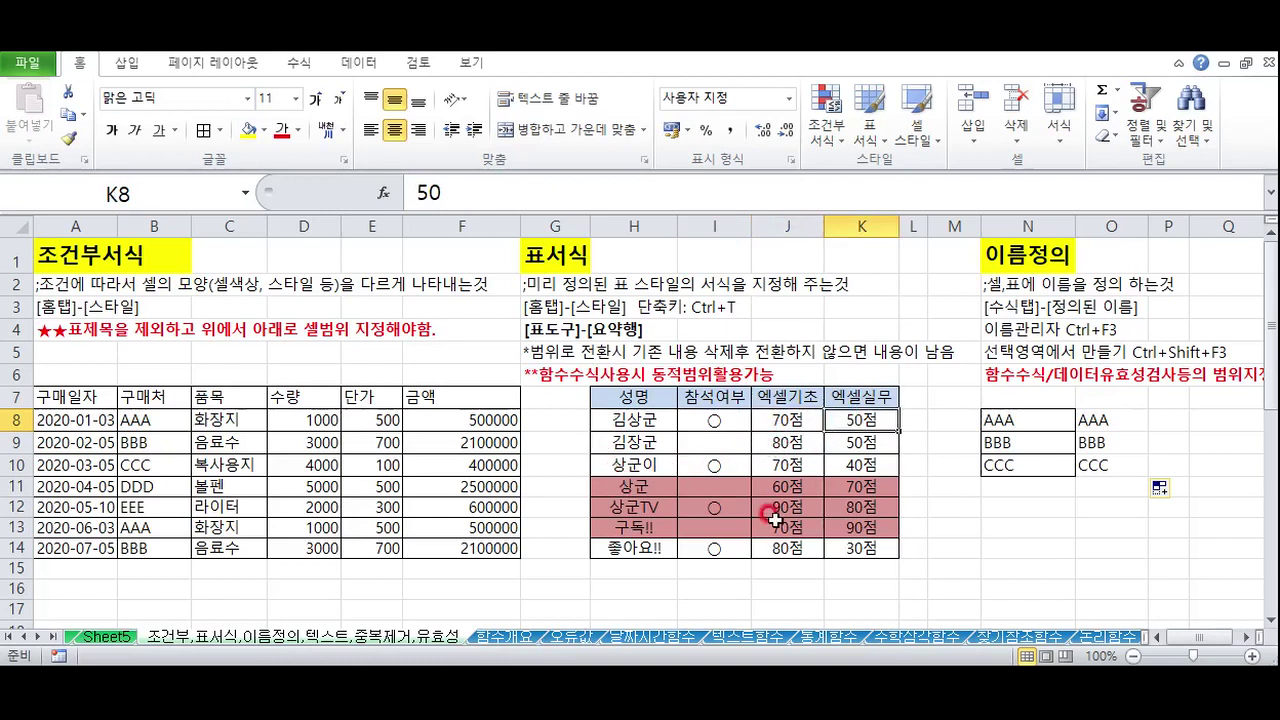
{"action": "left_click", "coordinate": [545, 286]}
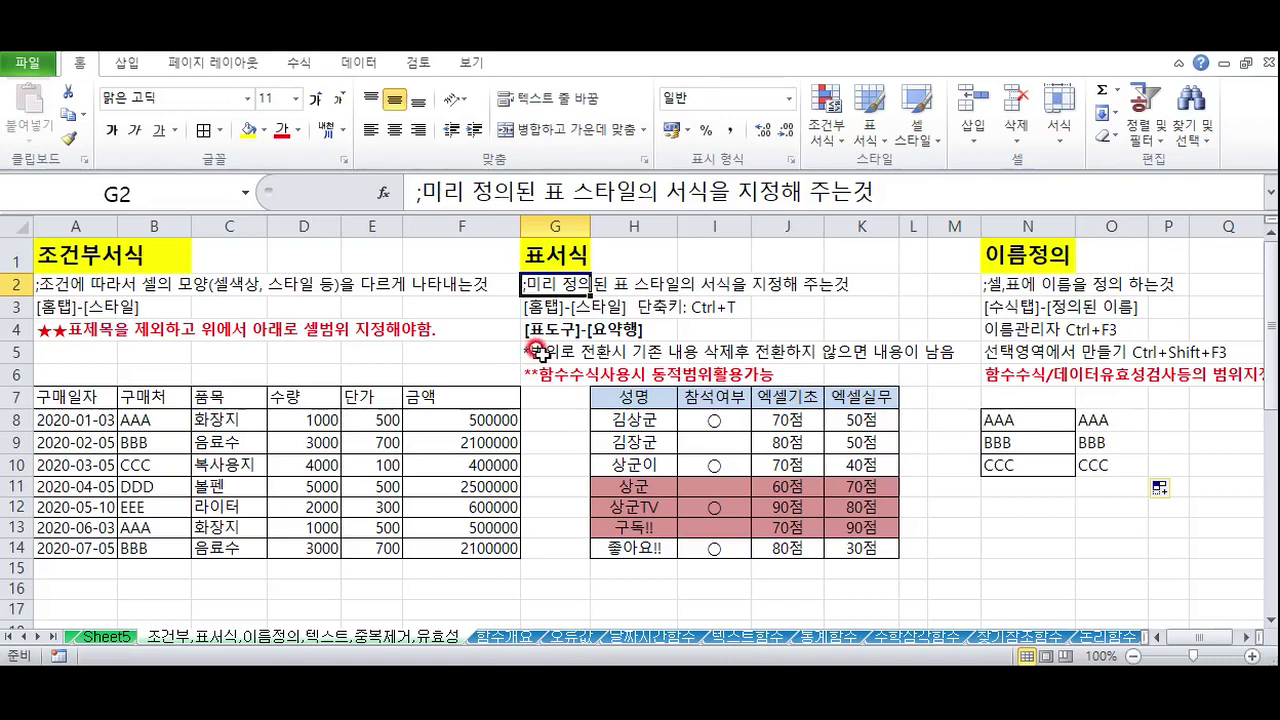
{"action": "left_click", "coordinate": [1005, 282]}
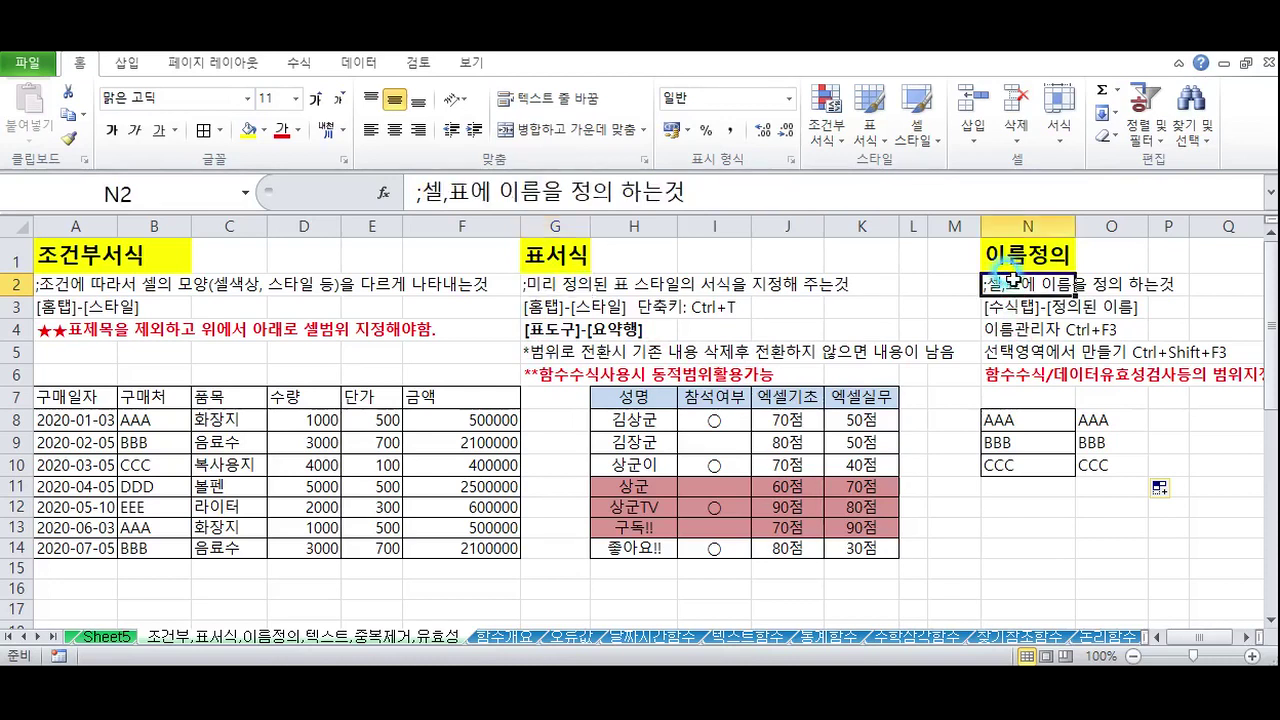
{"action": "left_click", "coordinate": [991, 328]}
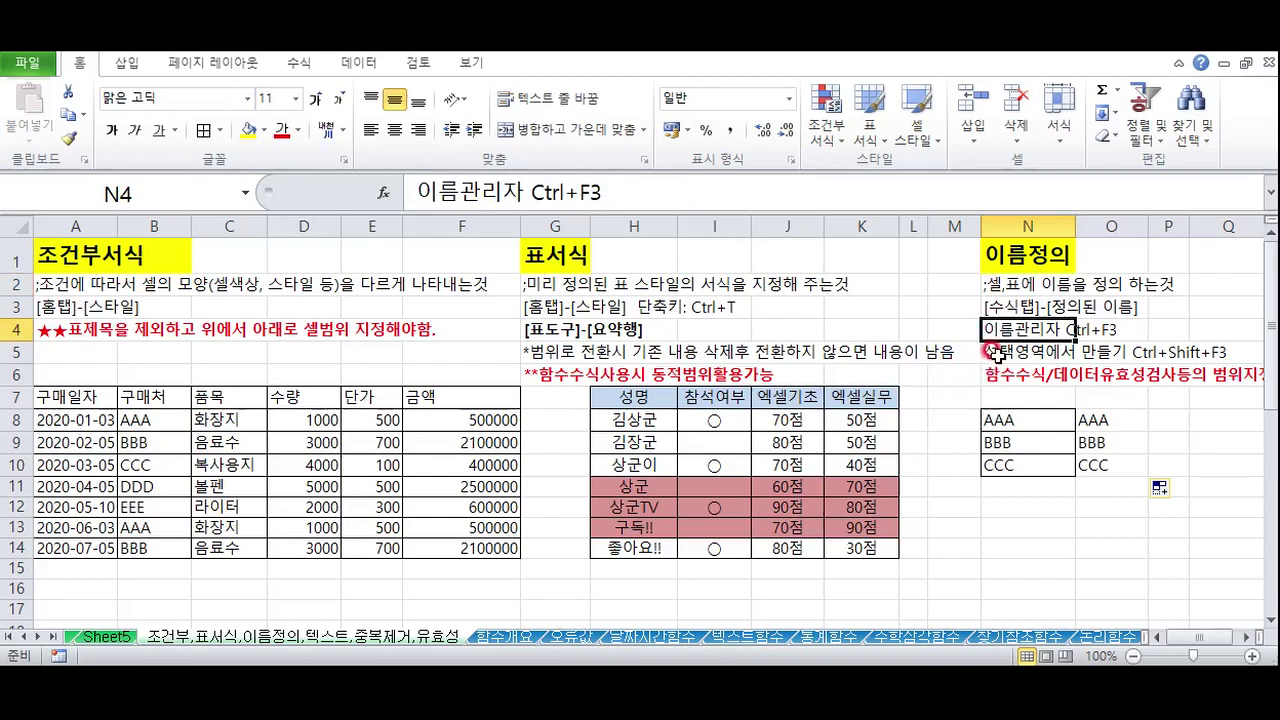
{"action": "left_click", "coordinate": [990, 353]}
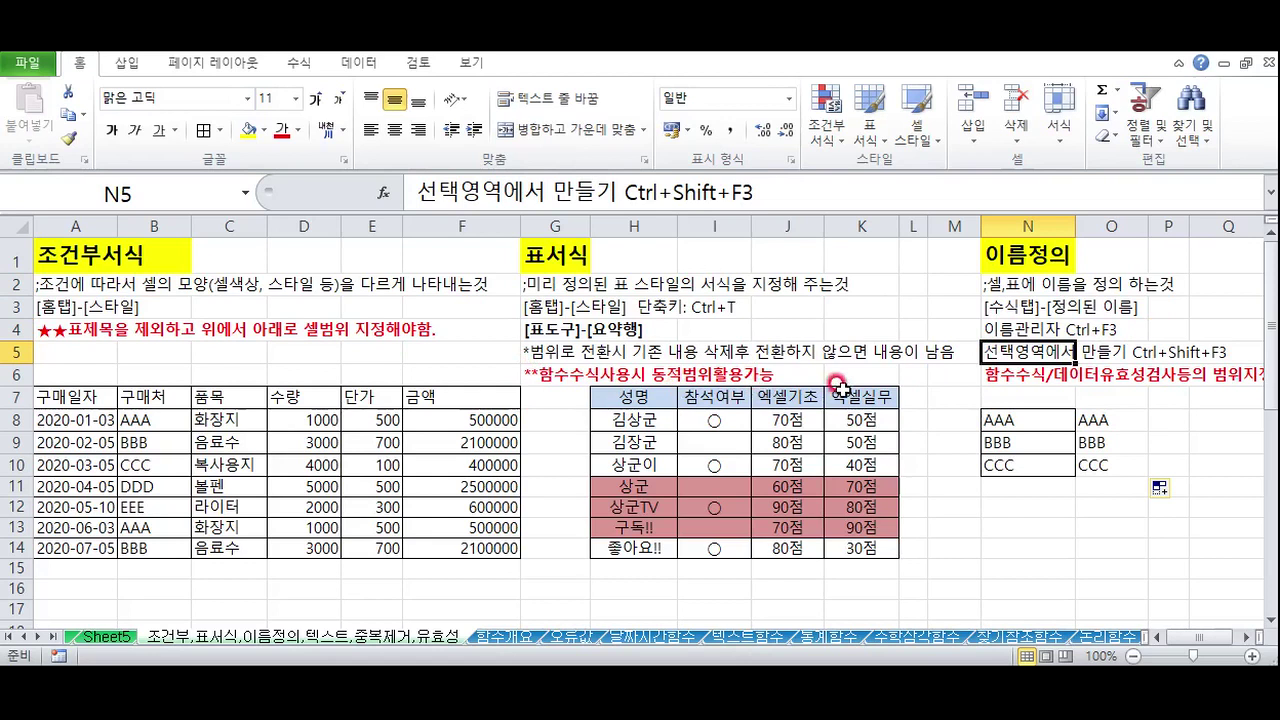
{"action": "left_click_drag", "start_coordinate": [410, 390], "coordinate": [60, 390]}
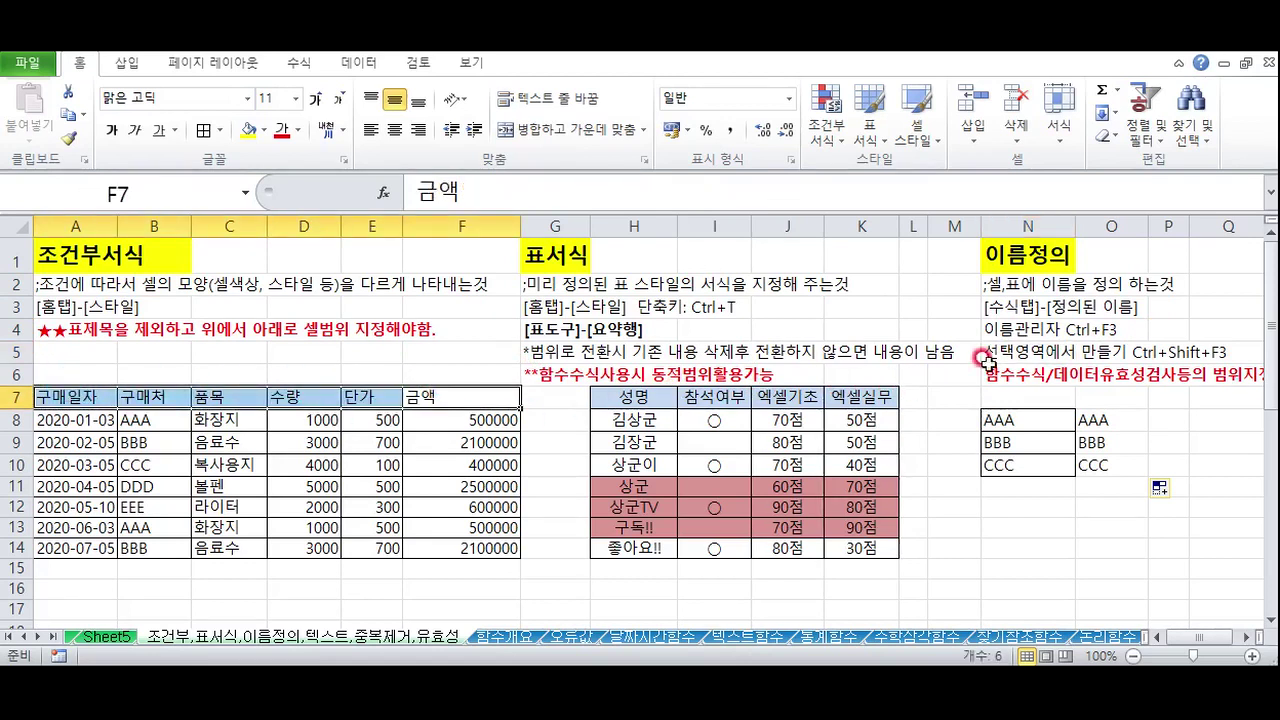
{"action": "left_click", "coordinate": [1015, 350]}
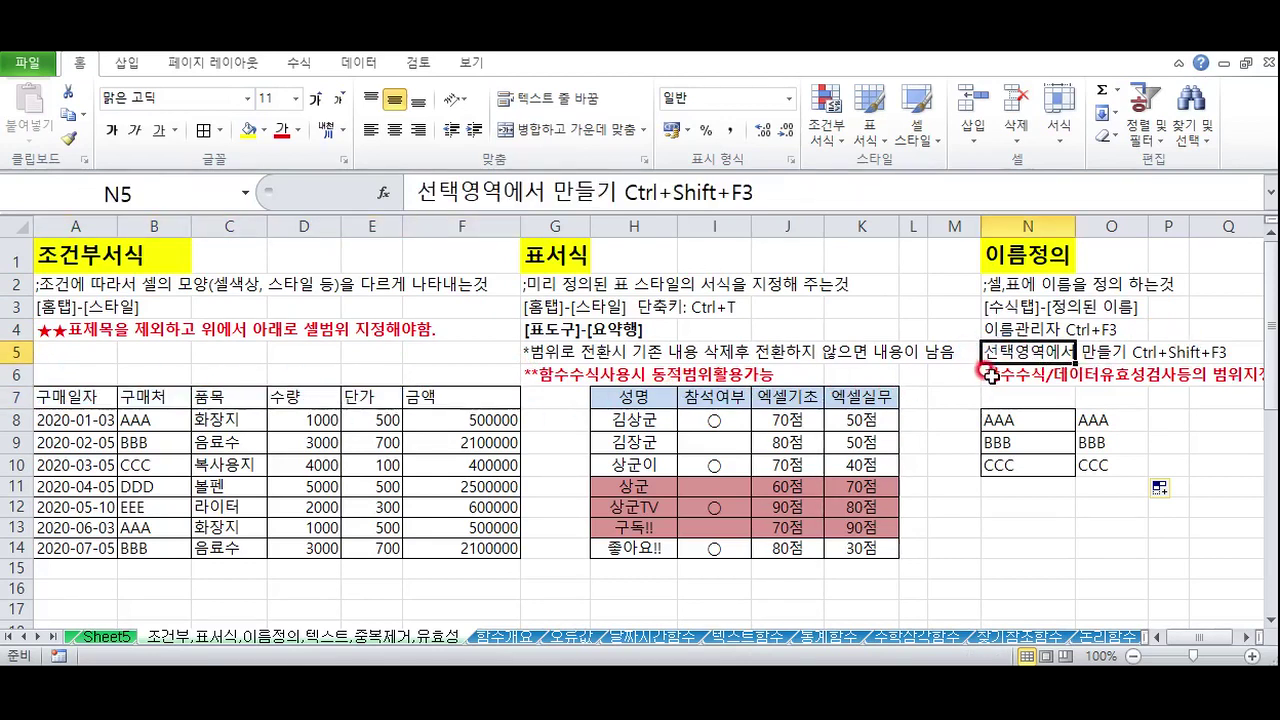
{"action": "left_click", "coordinate": [993, 375]}
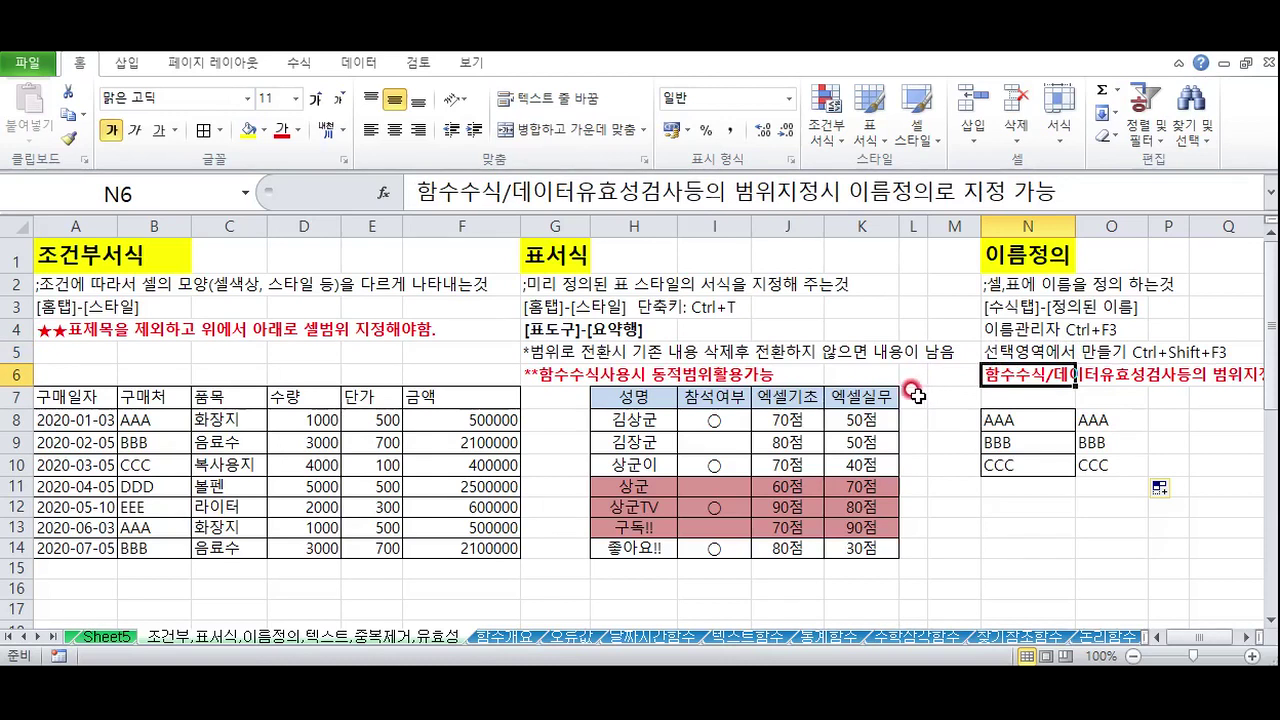
{"action": "left_click", "coordinate": [1110, 418]}
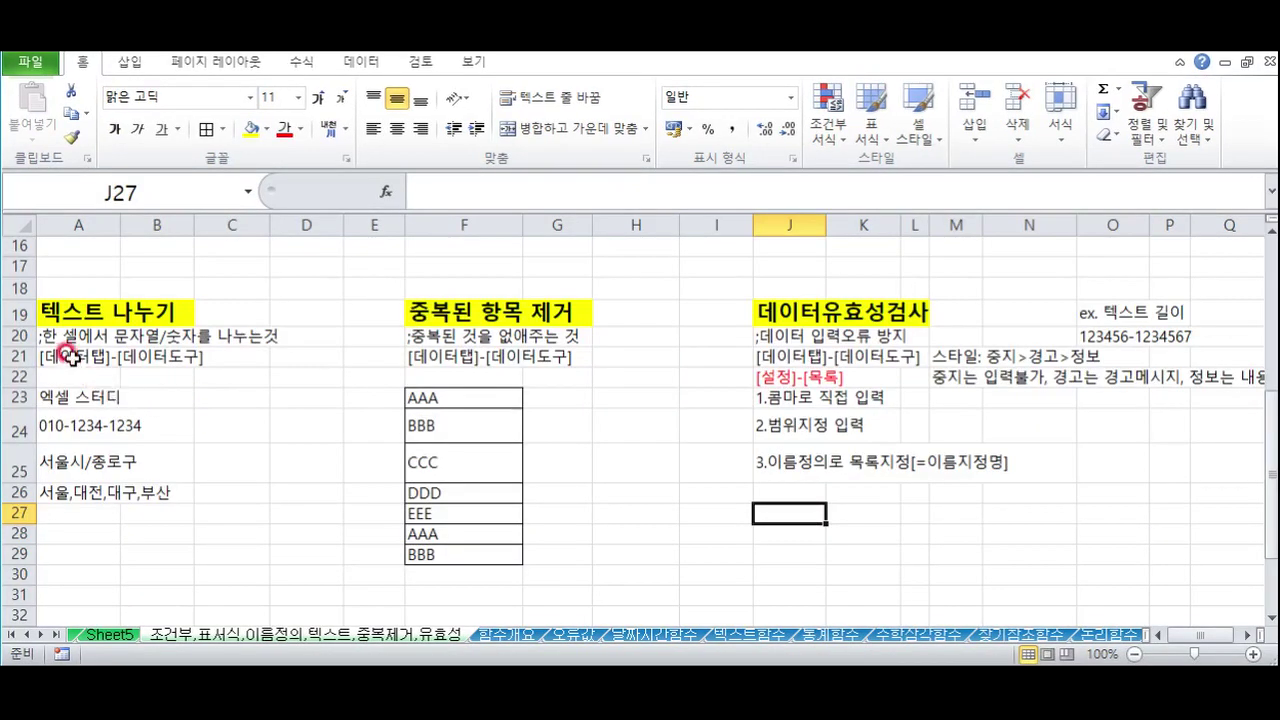
Split the text 엑셀 스터디 in A23 with Text to Columns as delimited data, using space as the only delimiter and General format
{"action": "left_click", "coordinate": [78, 366]}
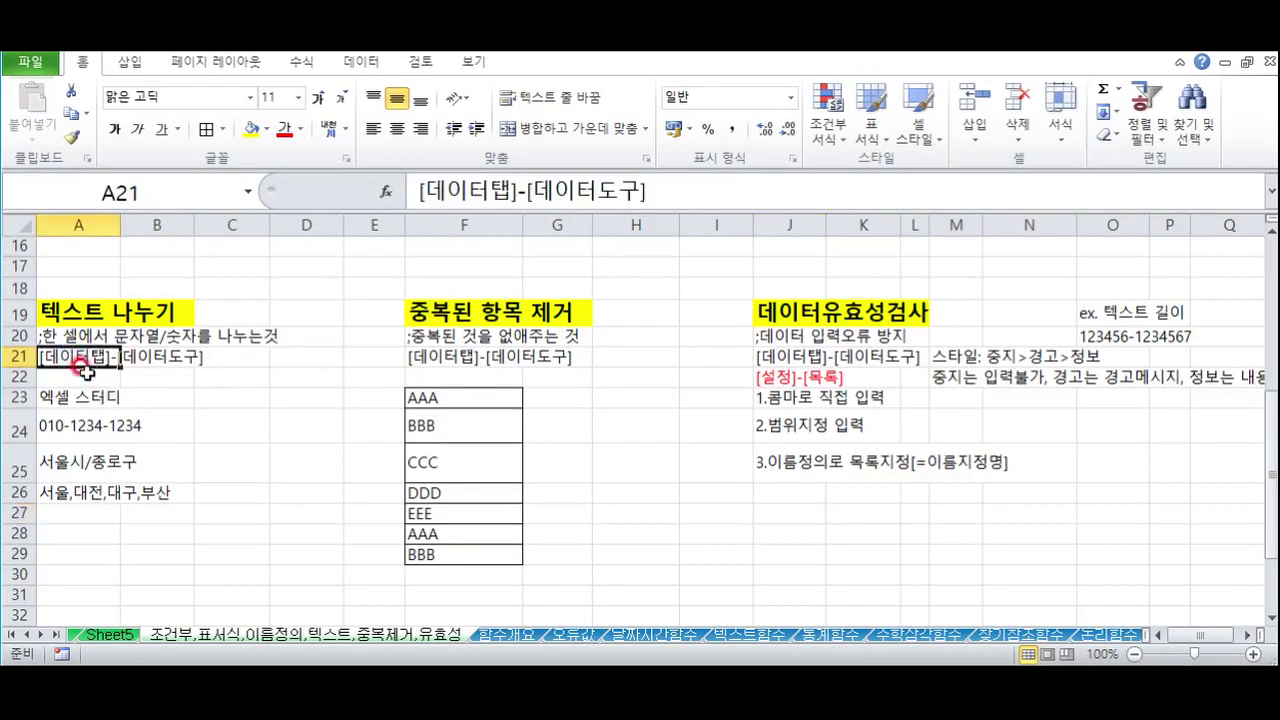
{"action": "left_click", "coordinate": [360, 62]}
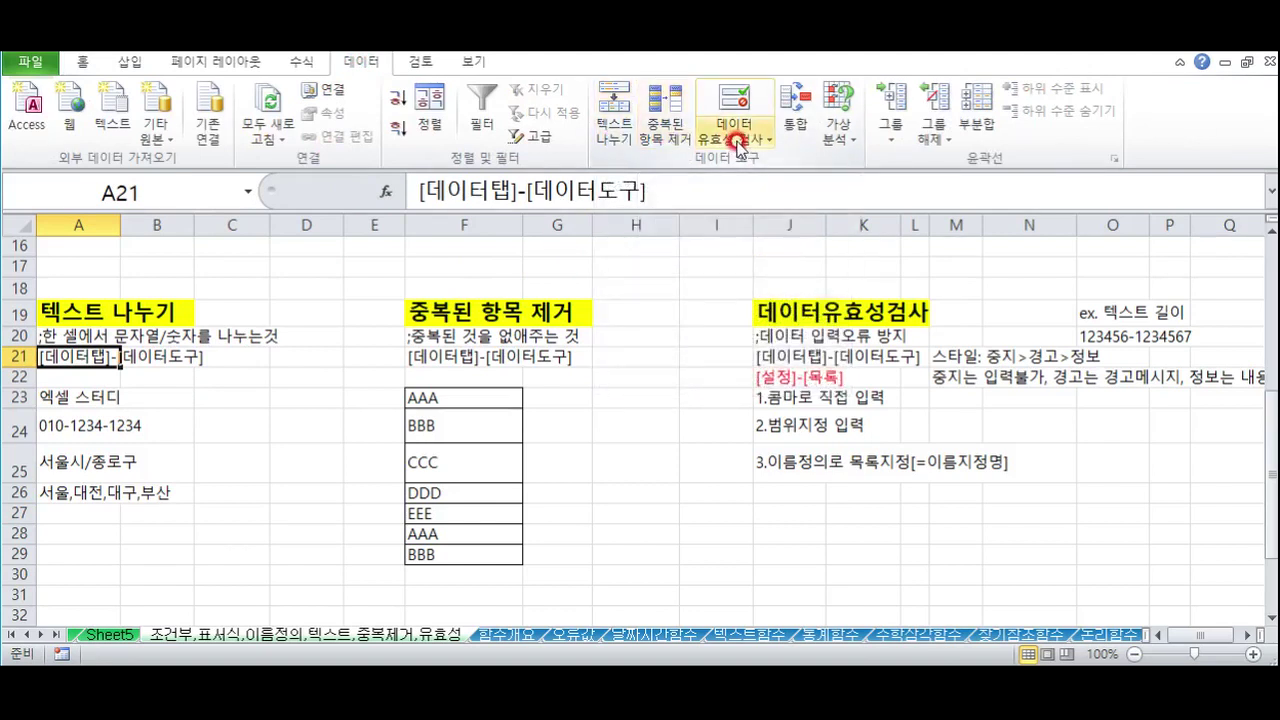
{"action": "left_click", "coordinate": [45, 336]}
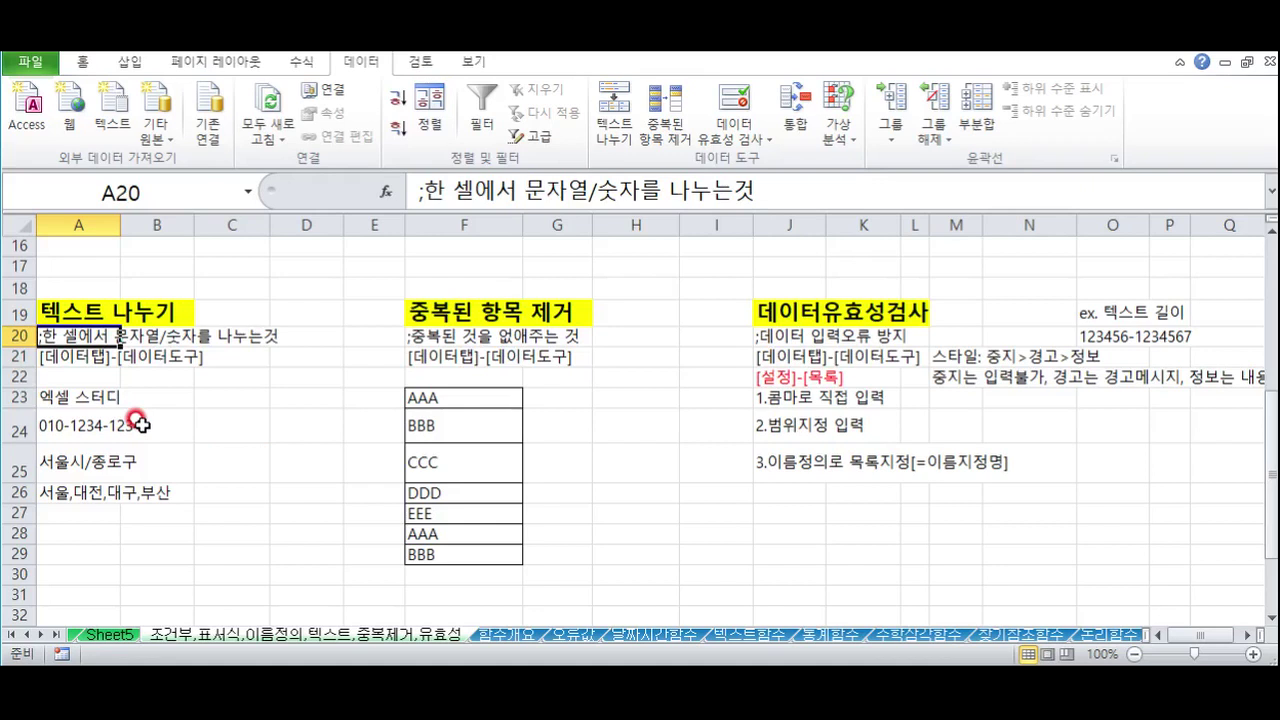
{"action": "left_click", "coordinate": [48, 397]}
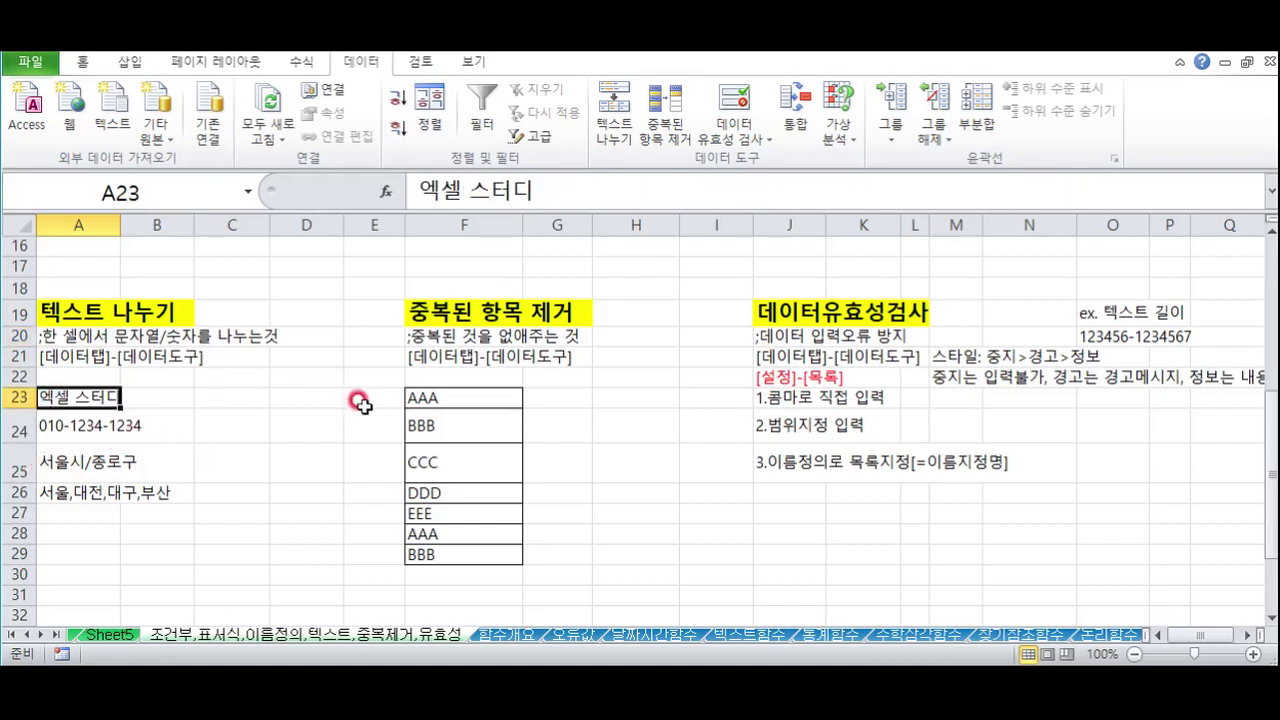
{"action": "left_click", "coordinate": [615, 140]}
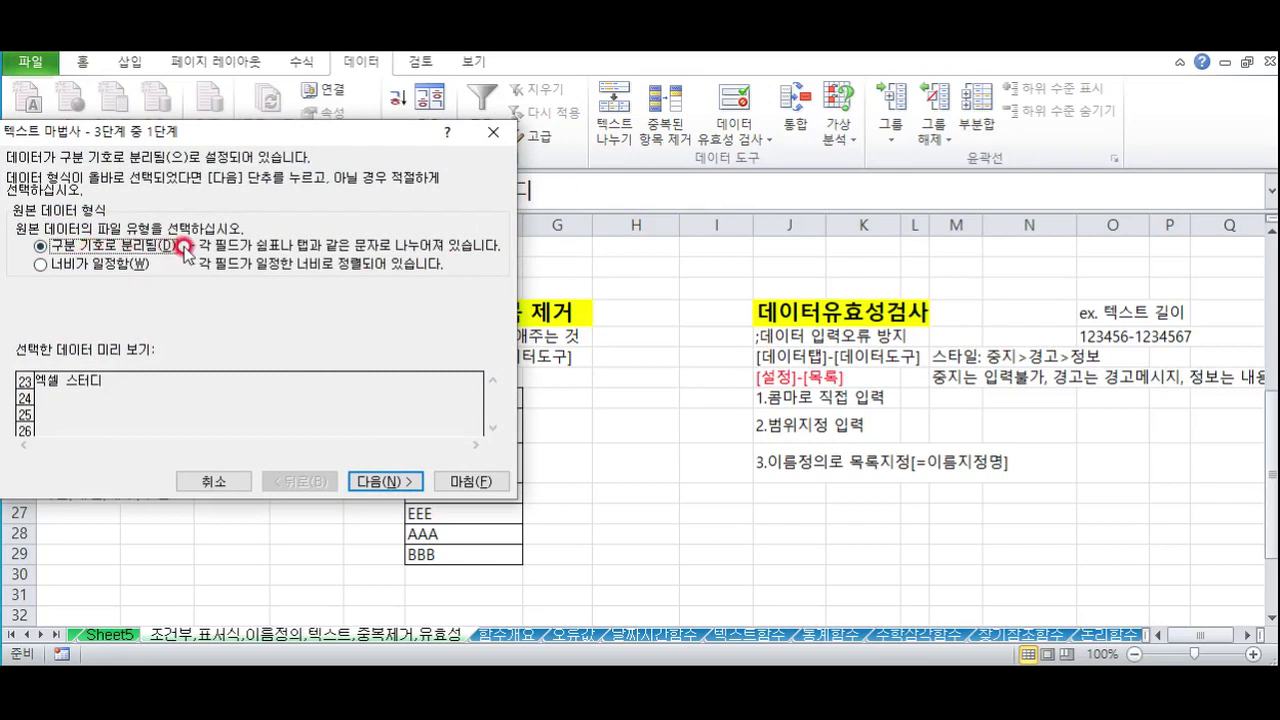
{"action": "left_click", "coordinate": [110, 266]}
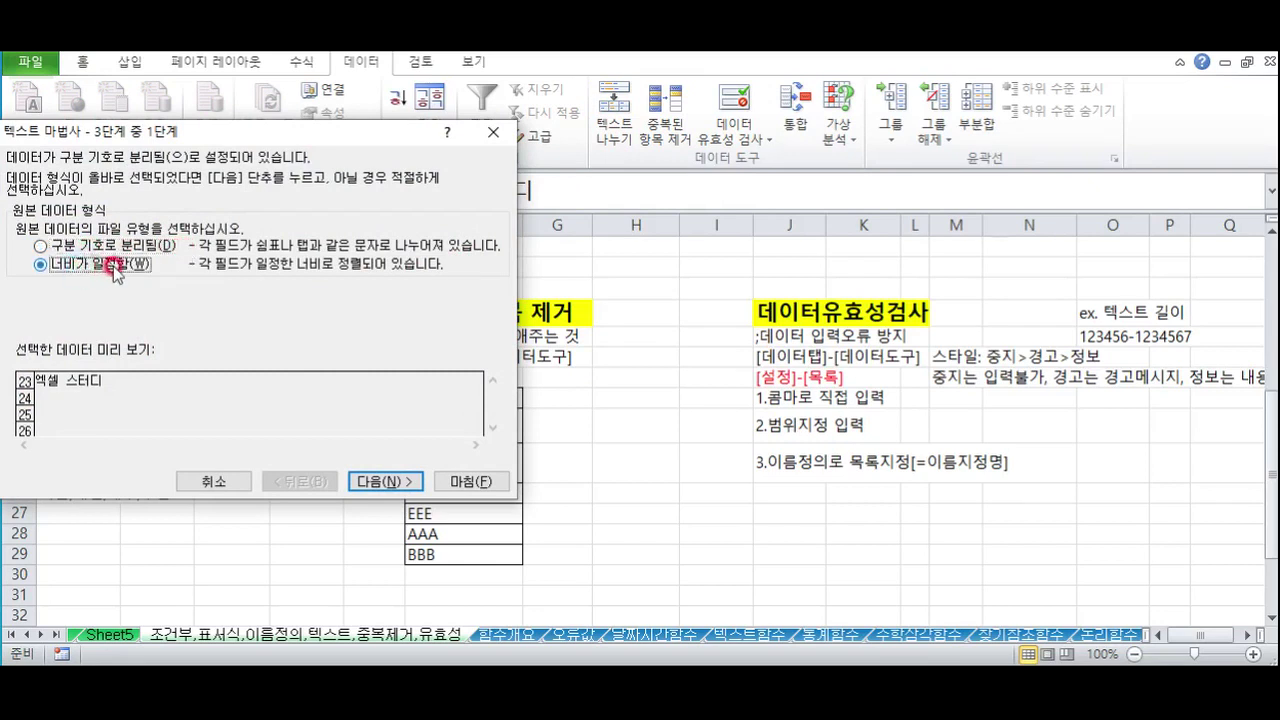
{"action": "left_click", "coordinate": [70, 250]}
{"action": "left_click", "coordinate": [381, 481]}
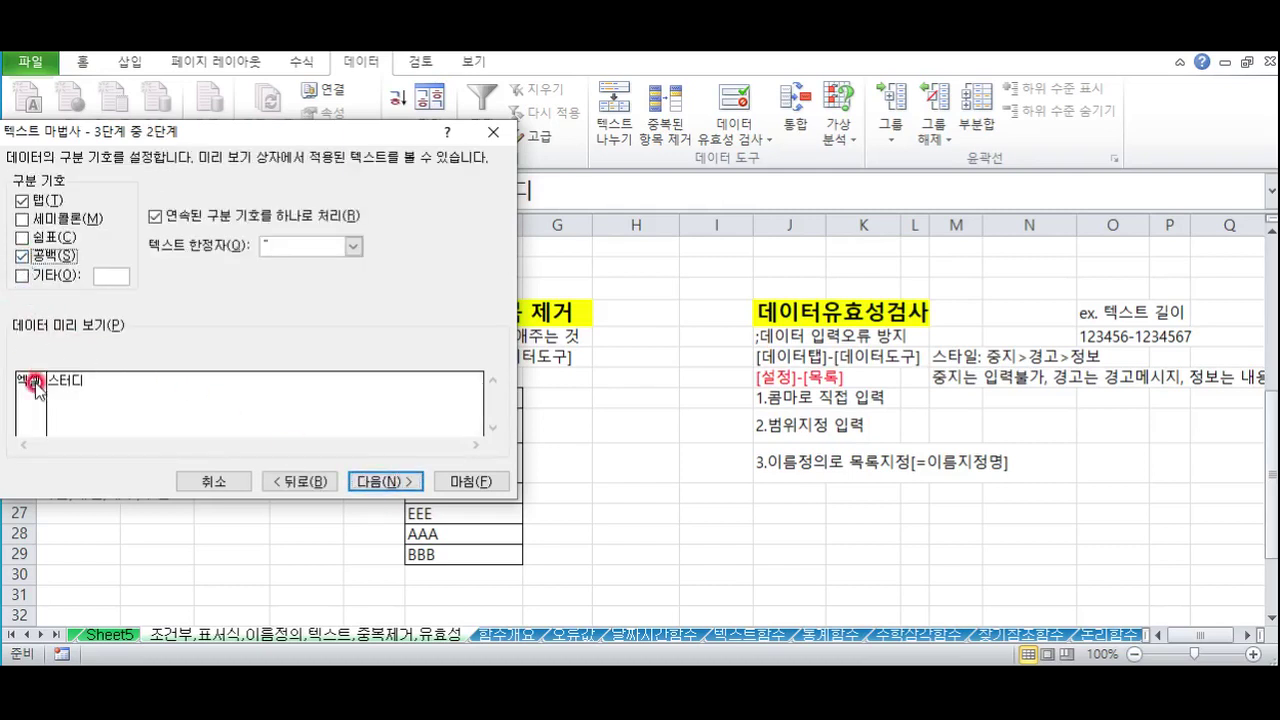
{"action": "left_click", "coordinate": [22, 200]}
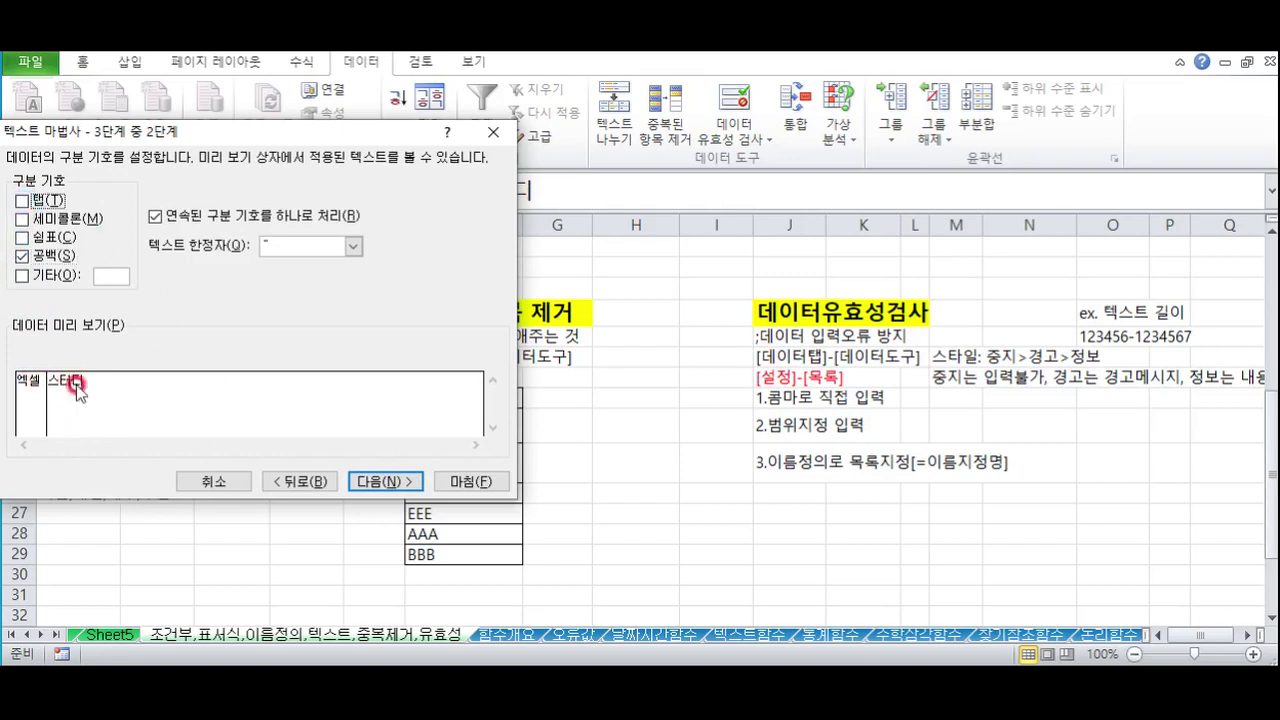
{"action": "left_click", "coordinate": [383, 481]}
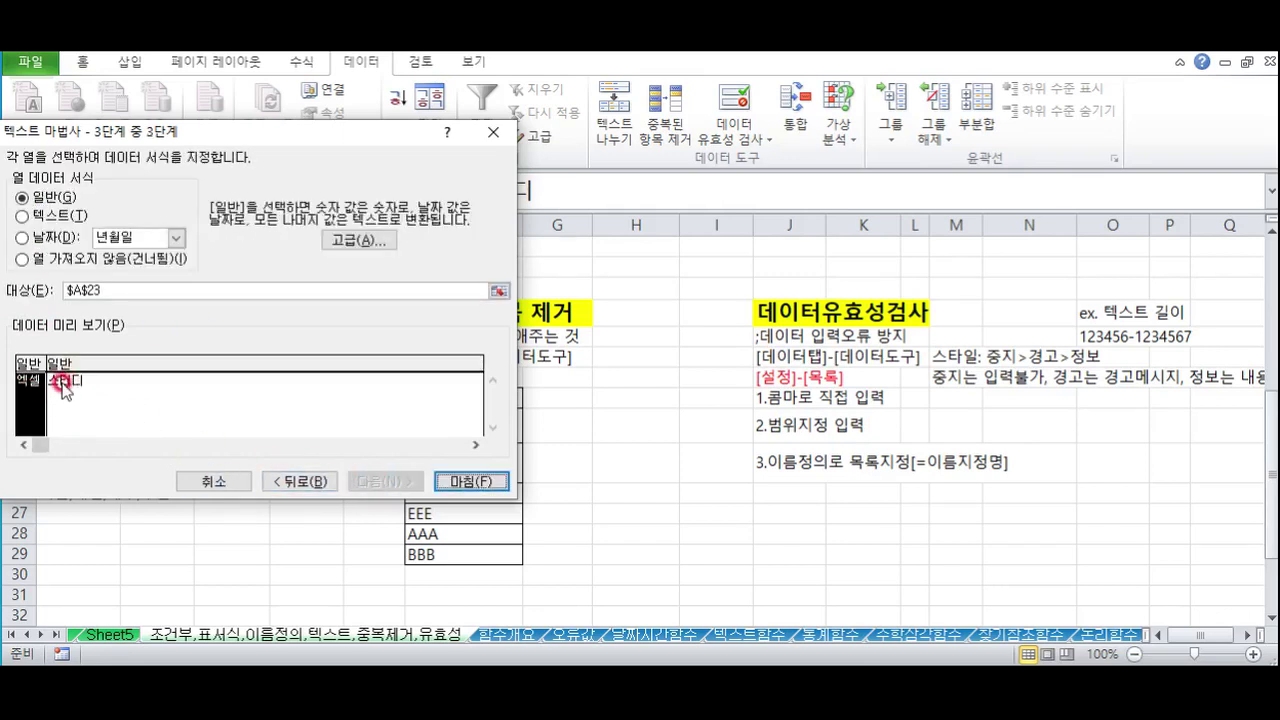
{"action": "left_click", "coordinate": [465, 483]}
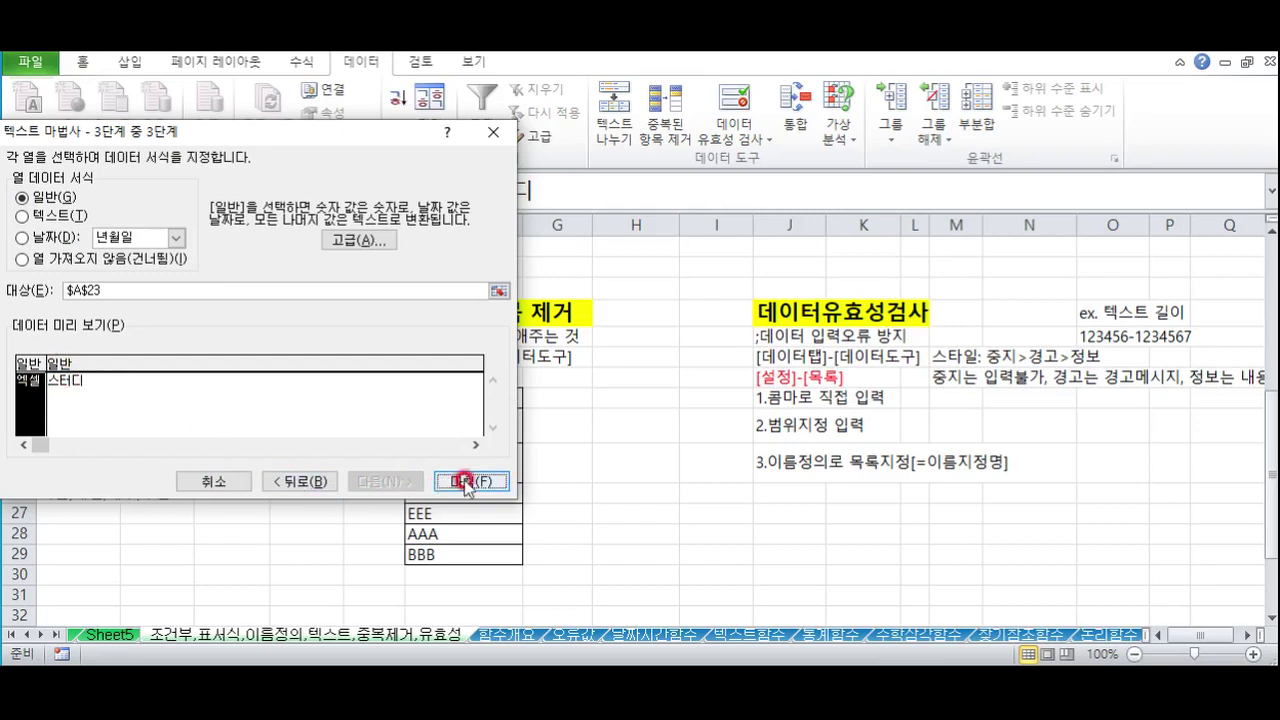
Check the split text in A23 and B23
{"action": "left_click", "coordinate": [240, 456]}
{"action": "left_click", "coordinate": [57, 399]}
{"action": "left_click", "coordinate": [160, 399]}
{"action": "left_click", "coordinate": [50, 399]}
{"action": "left_click", "coordinate": [150, 399]}
{"action": "left_click", "coordinate": [47, 399]}
{"action": "left_click", "coordinate": [165, 397]}
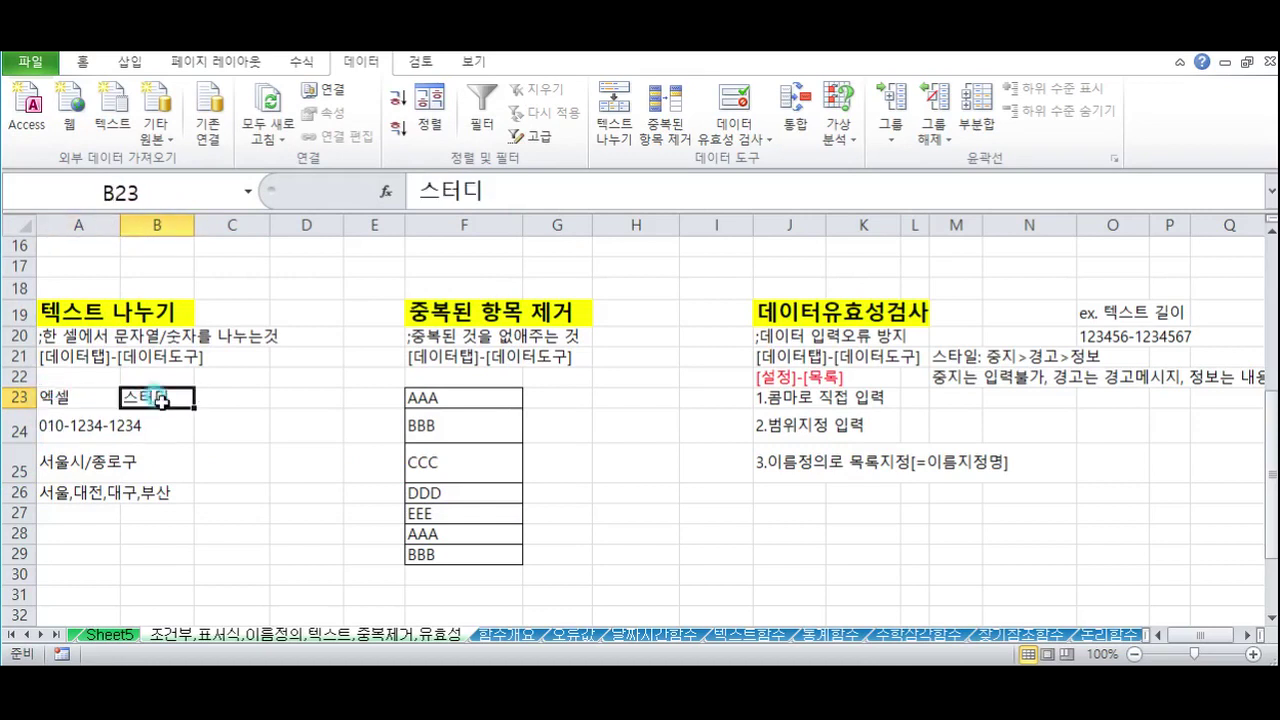
Split the hyphenated number in A24 with Text to Columns as delimited data, using a custom hyphen as the only delimiter
{"action": "left_click", "coordinate": [52, 425]}
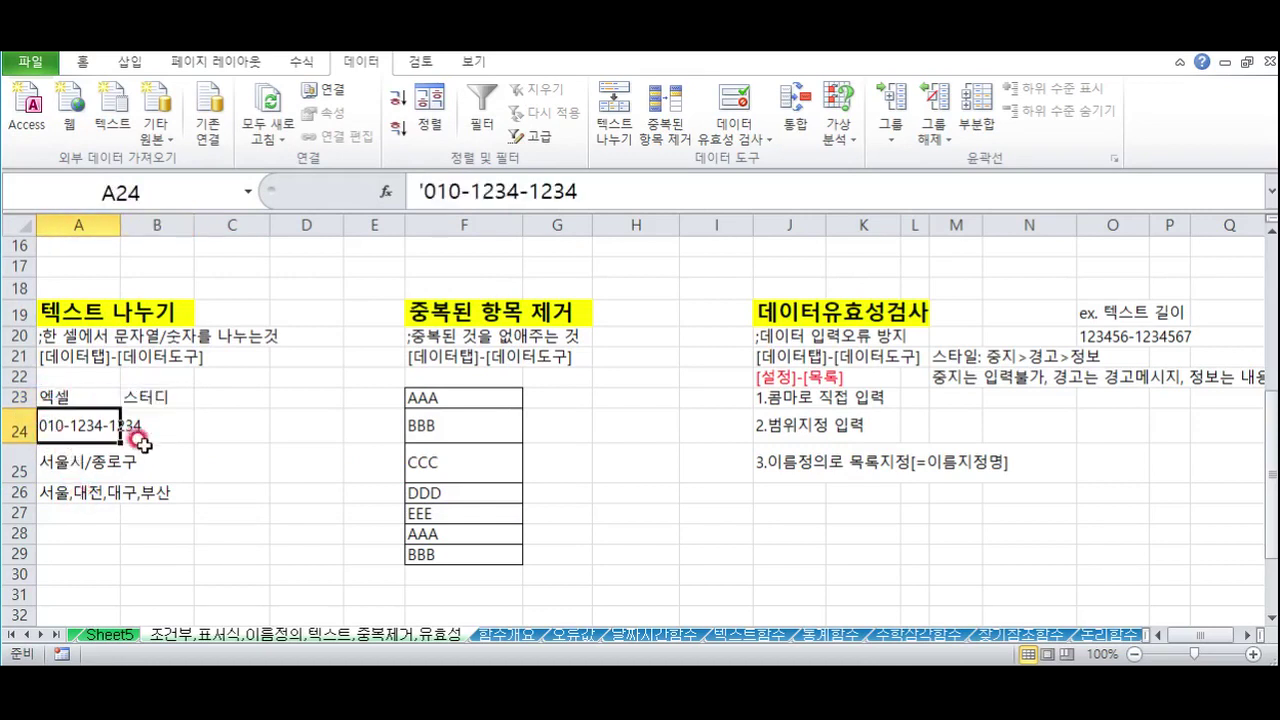
{"action": "left_click", "coordinate": [614, 118]}
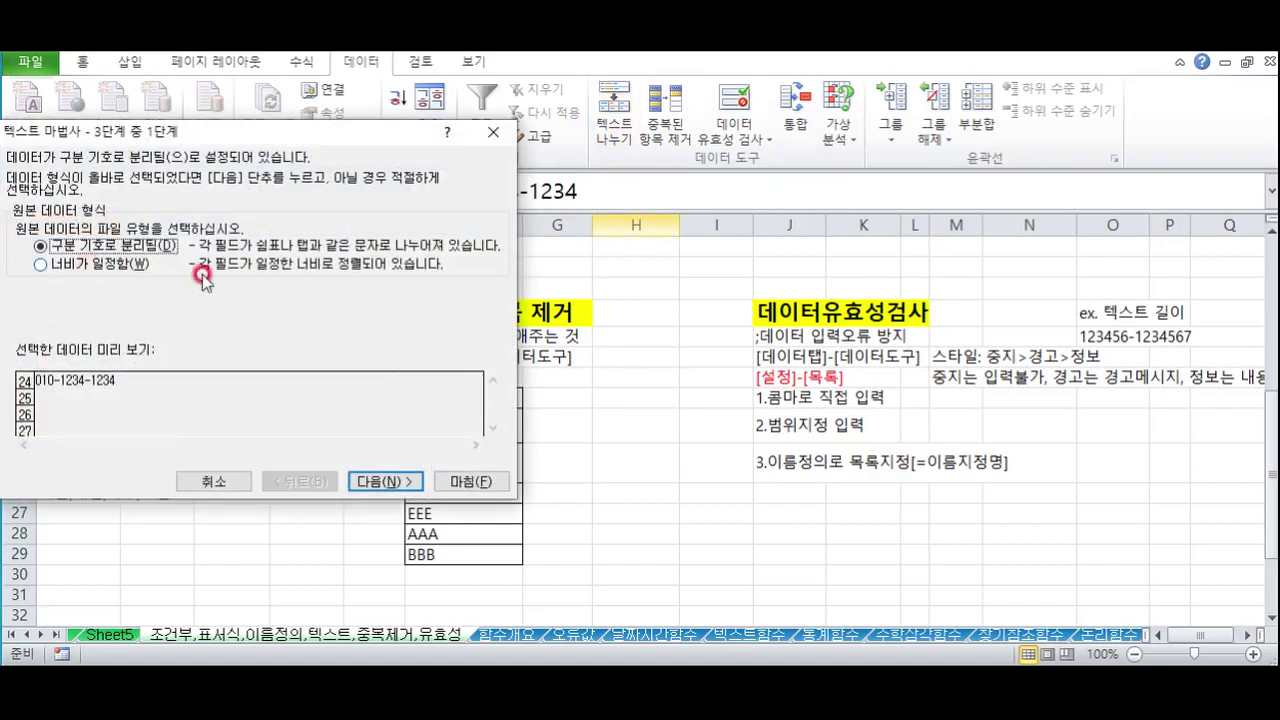
{"action": "left_click", "coordinate": [384, 481]}
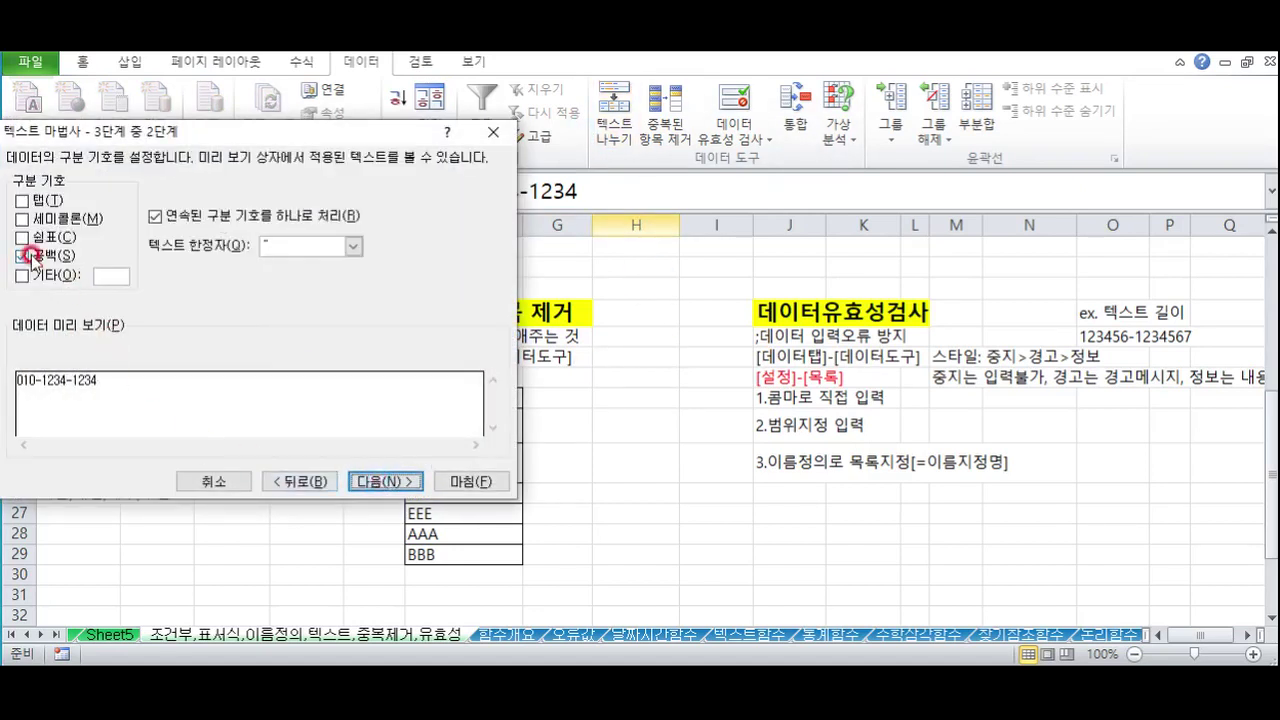
{"action": "left_click", "coordinate": [24, 256]}
{"action": "left_click", "coordinate": [110, 276]}
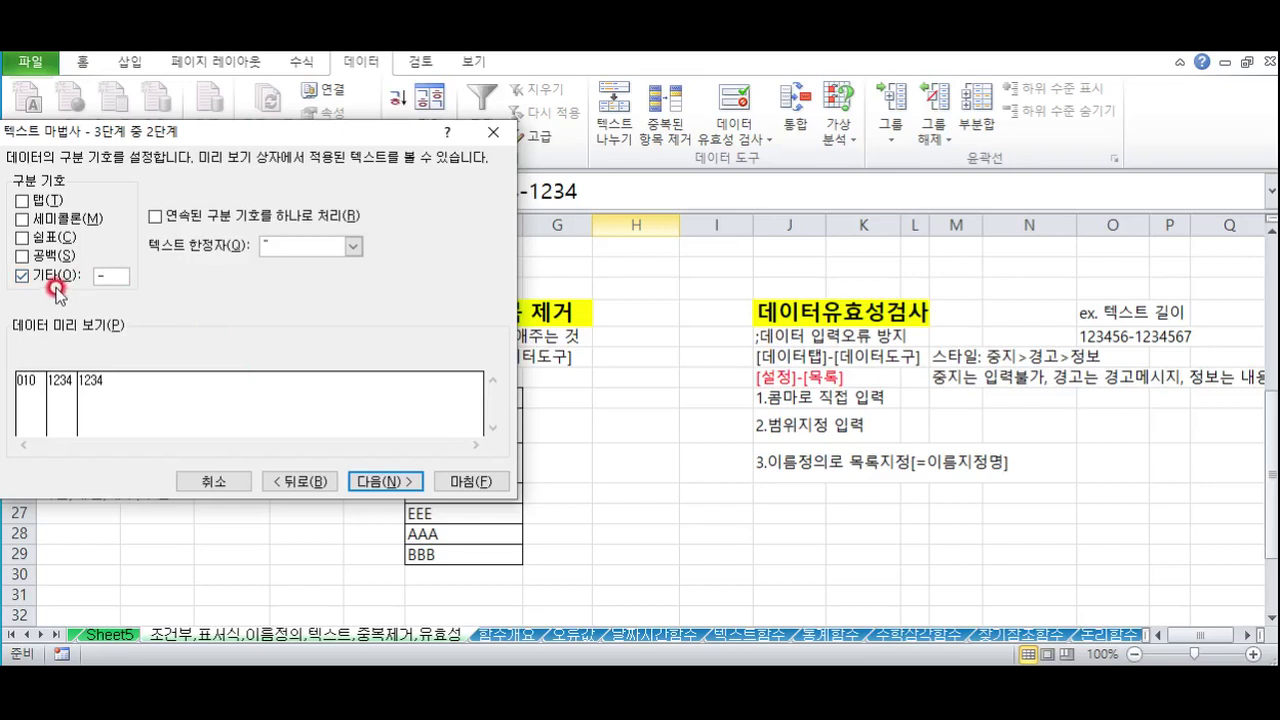
{"action": "left_click", "coordinate": [383, 481]}
{"action": "left_click", "coordinate": [470, 481]}
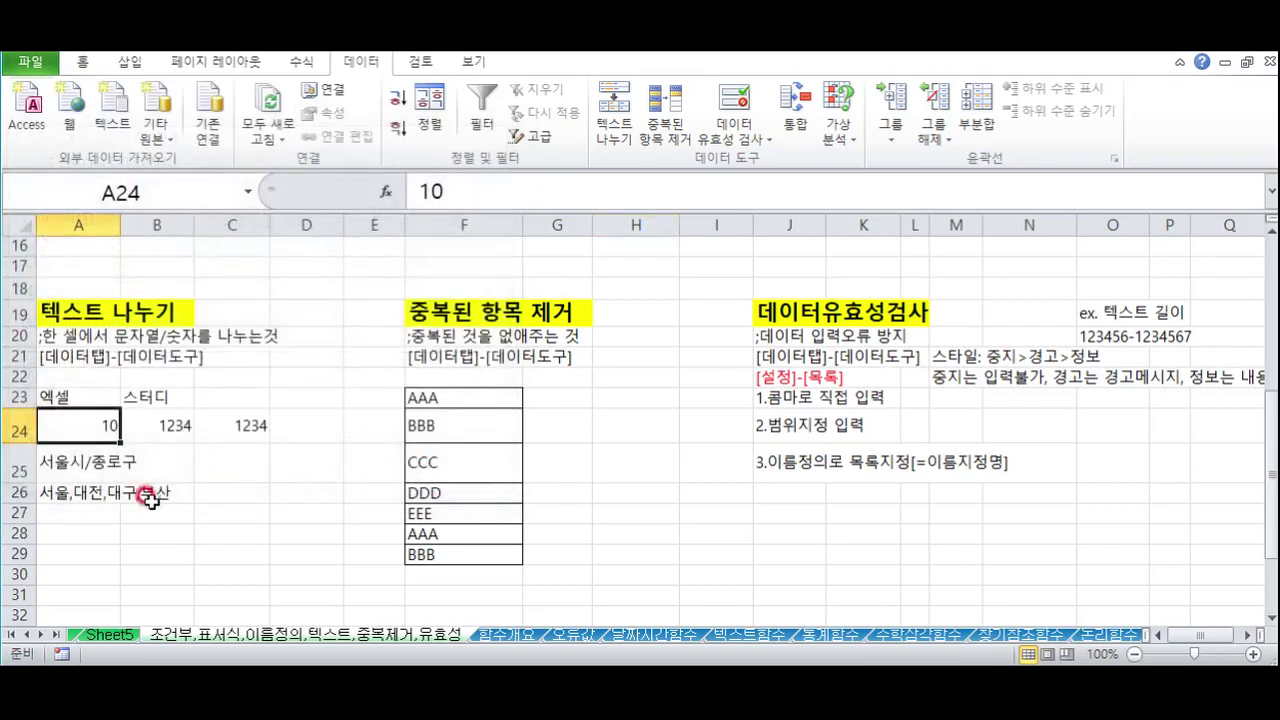
{"action": "left_click_drag", "start_coordinate": [100, 424], "coordinate": [246, 423]}
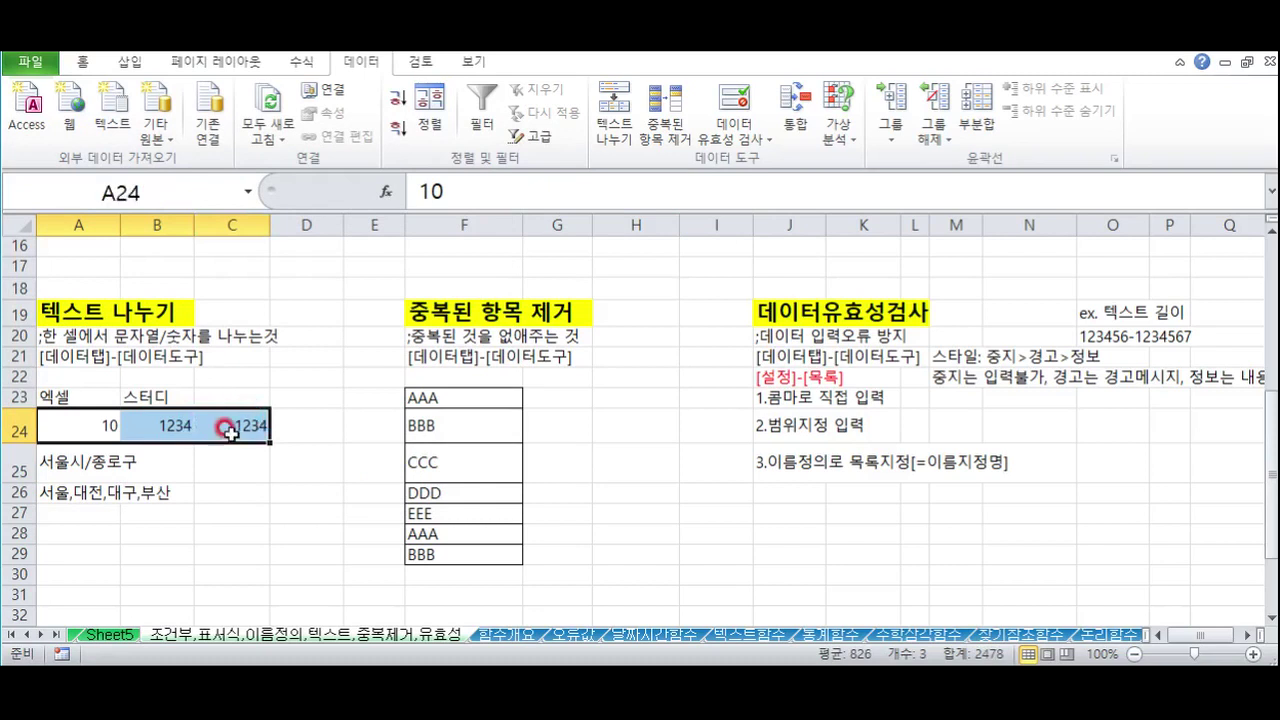
{"action": "left_click", "coordinate": [250, 424]}
{"action": "left_click_drag", "start_coordinate": [89, 423], "coordinate": [95, 462]}
Split 서울시/종로구 in A25 with Text to Columns as delimited data, using the custom delimiter / and General format
{"action": "left_click", "coordinate": [92, 458]}
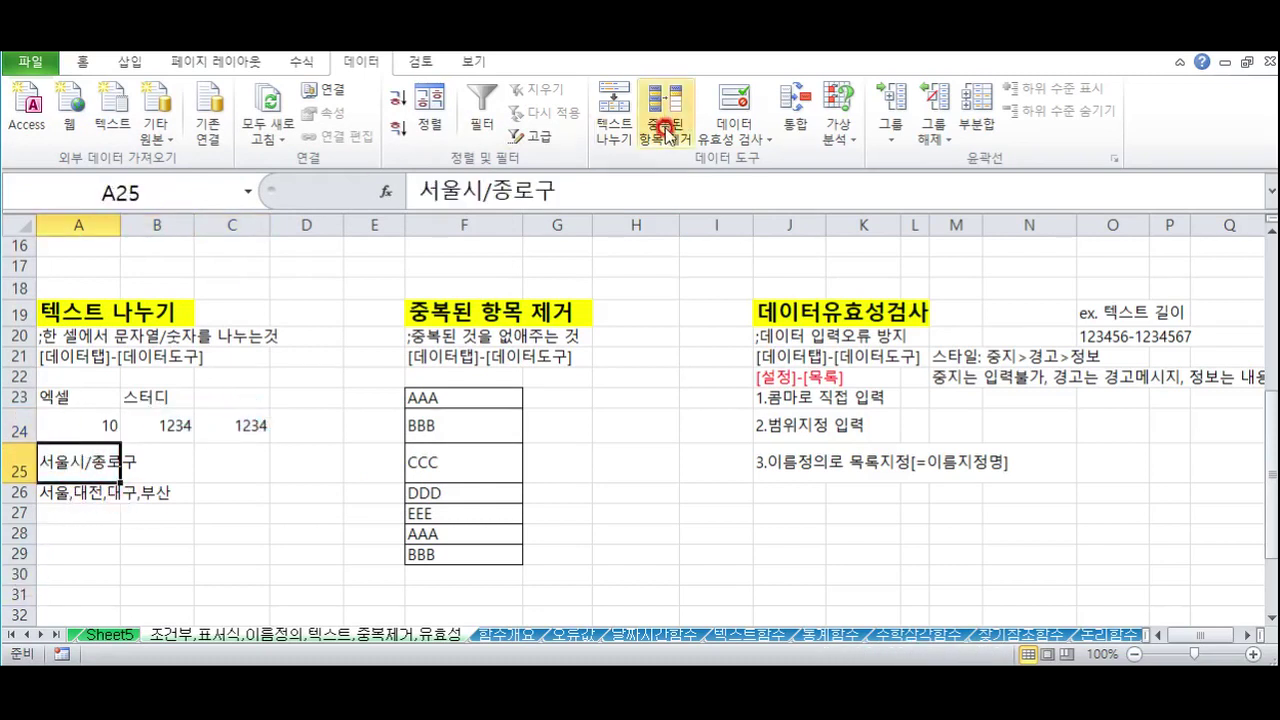
{"action": "left_click", "coordinate": [616, 125]}
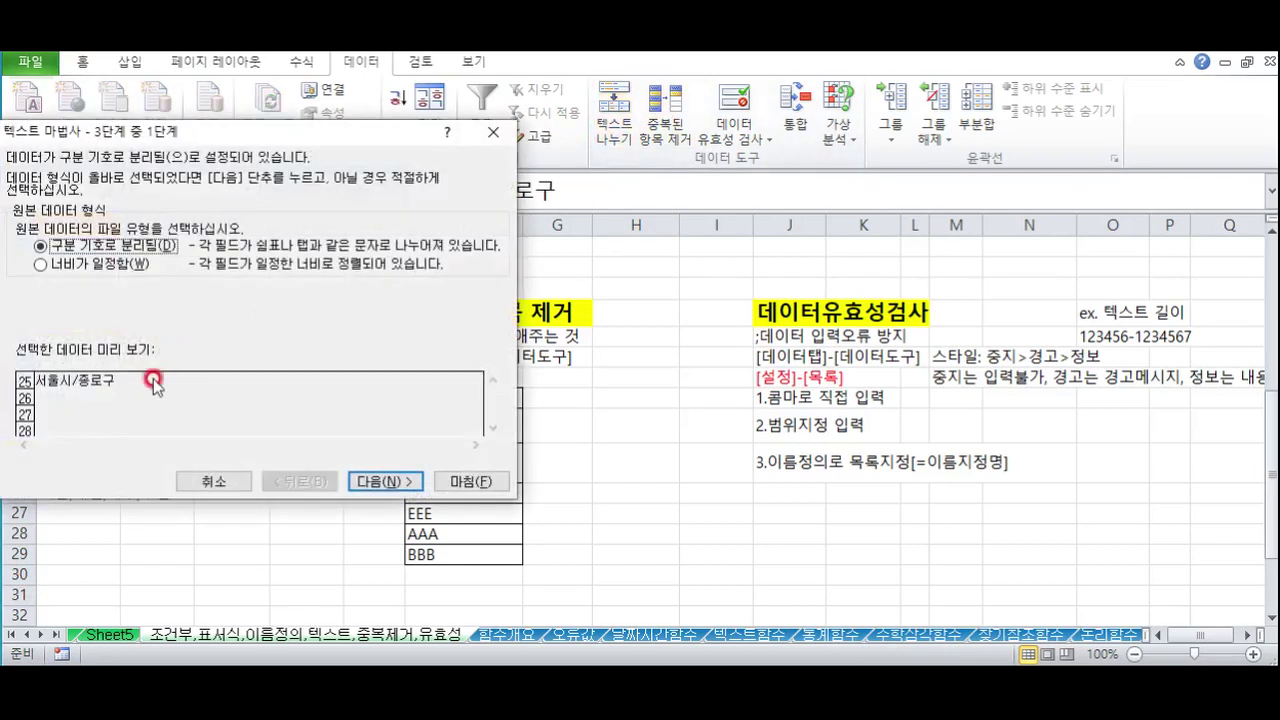
{"action": "left_click", "coordinate": [378, 479]}
{"action": "left_click", "coordinate": [40, 278]}
{"action": "double_click", "coordinate": [100, 276]}
{"action": "type", "text": "/"}
{"action": "left_click", "coordinate": [376, 481]}
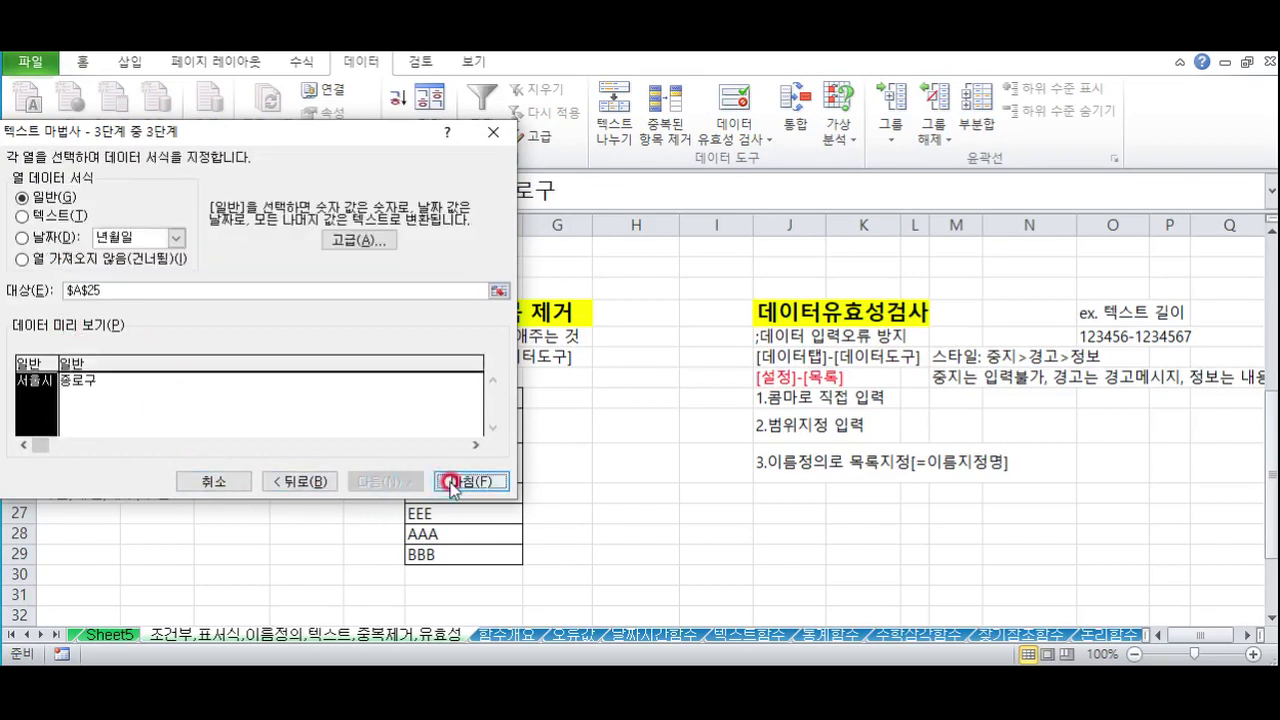
{"action": "left_click", "coordinate": [452, 483]}
{"action": "left_click", "coordinate": [188, 508]}
{"action": "left_click", "coordinate": [48, 456]}
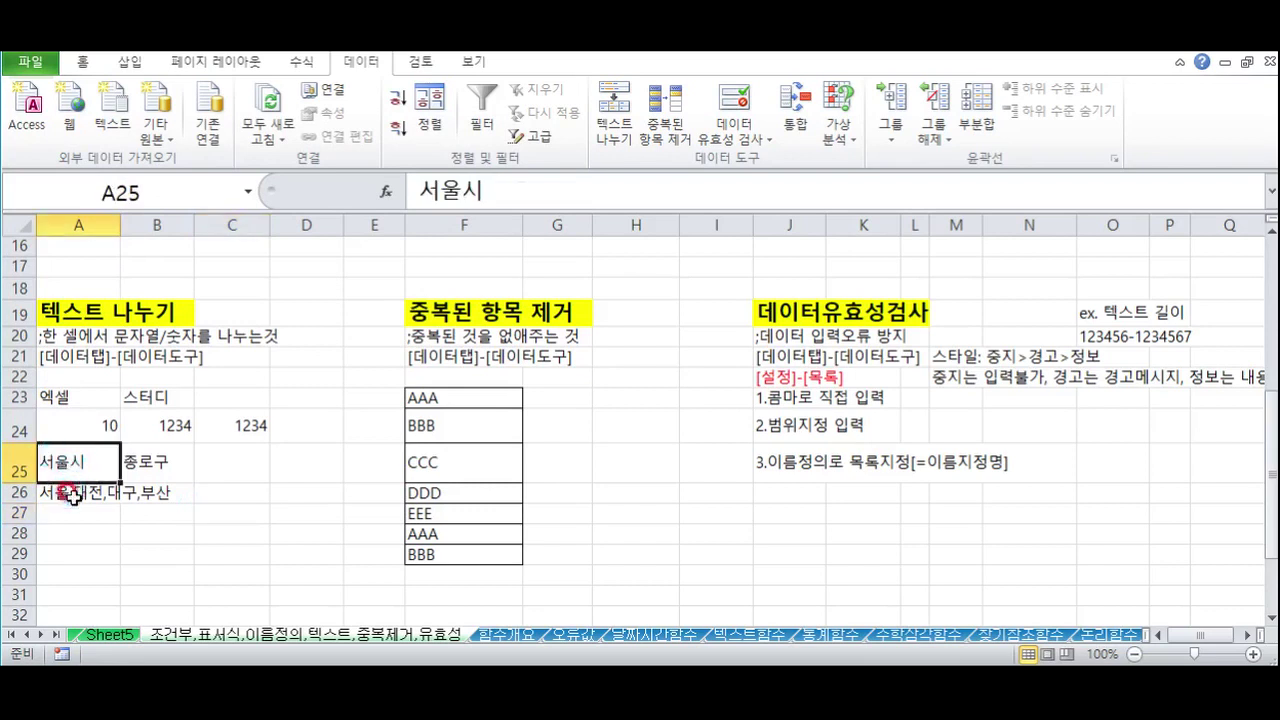
Split 서울,대전,대구,부산 in A26 with Text to Columns, using comma as the only delimiter and General format
{"action": "left_click", "coordinate": [74, 497]}
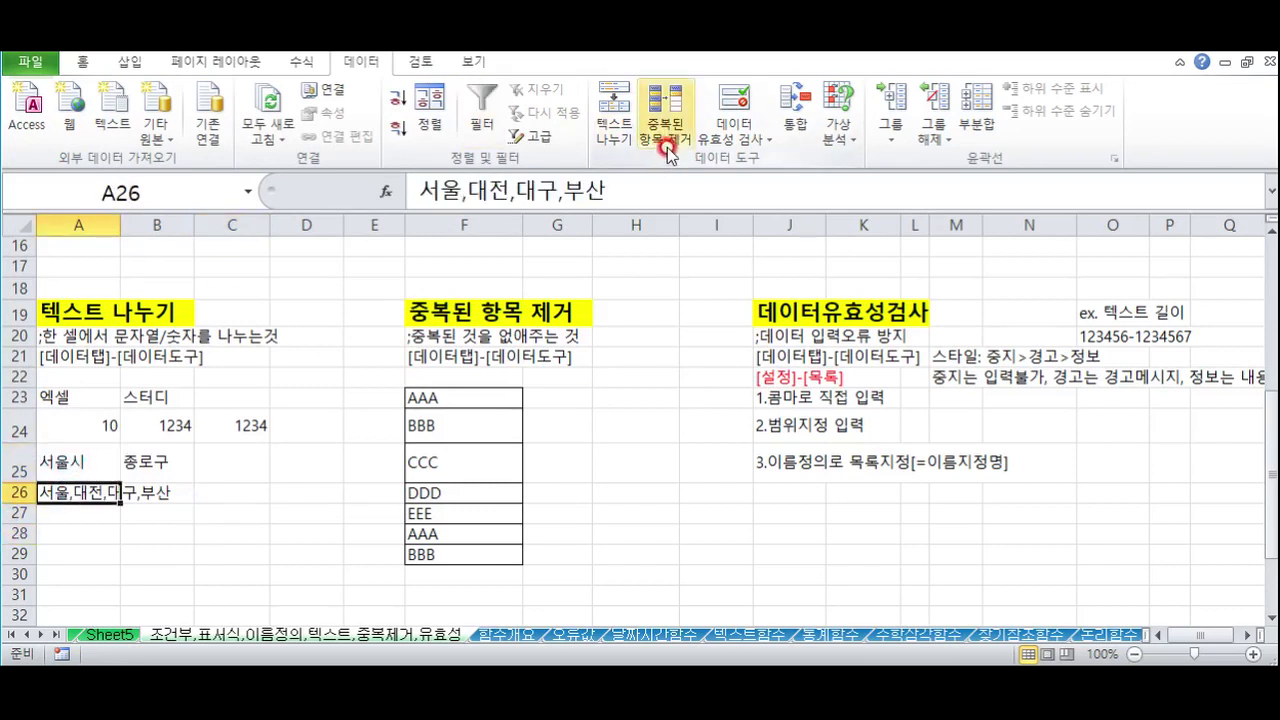
{"action": "left_click", "coordinate": [619, 145]}
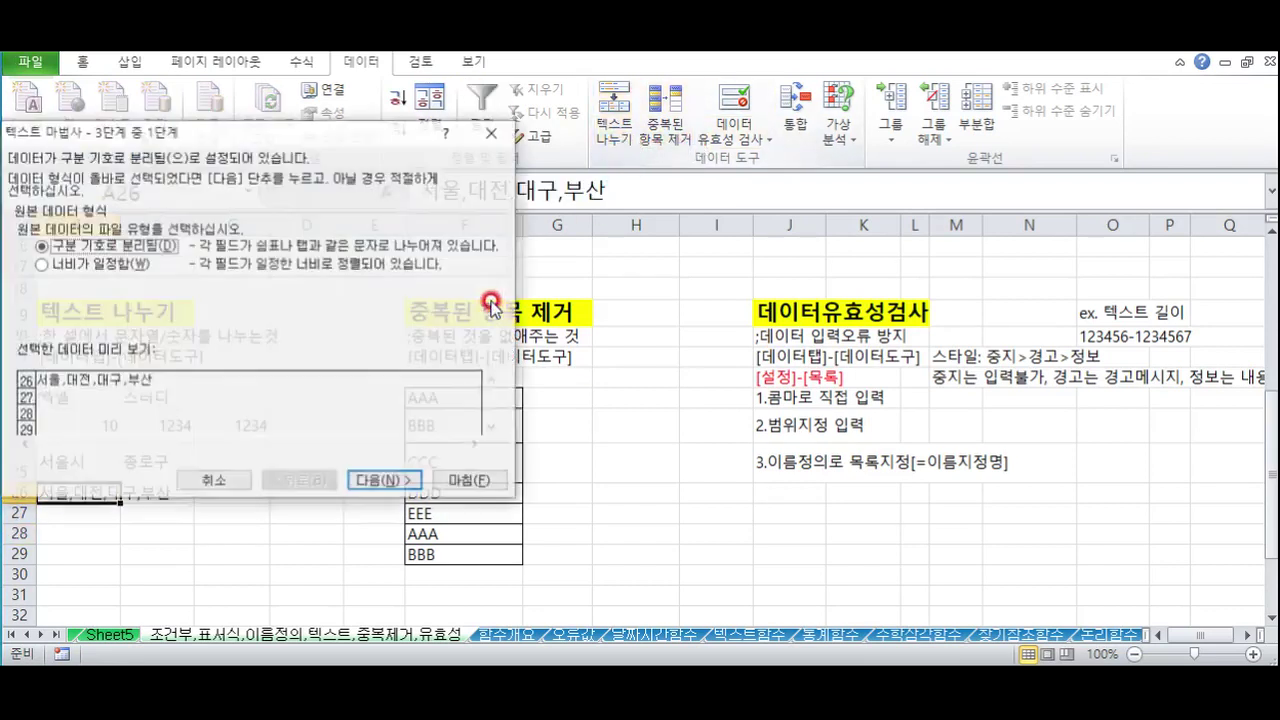
{"action": "left_click", "coordinate": [368, 480]}
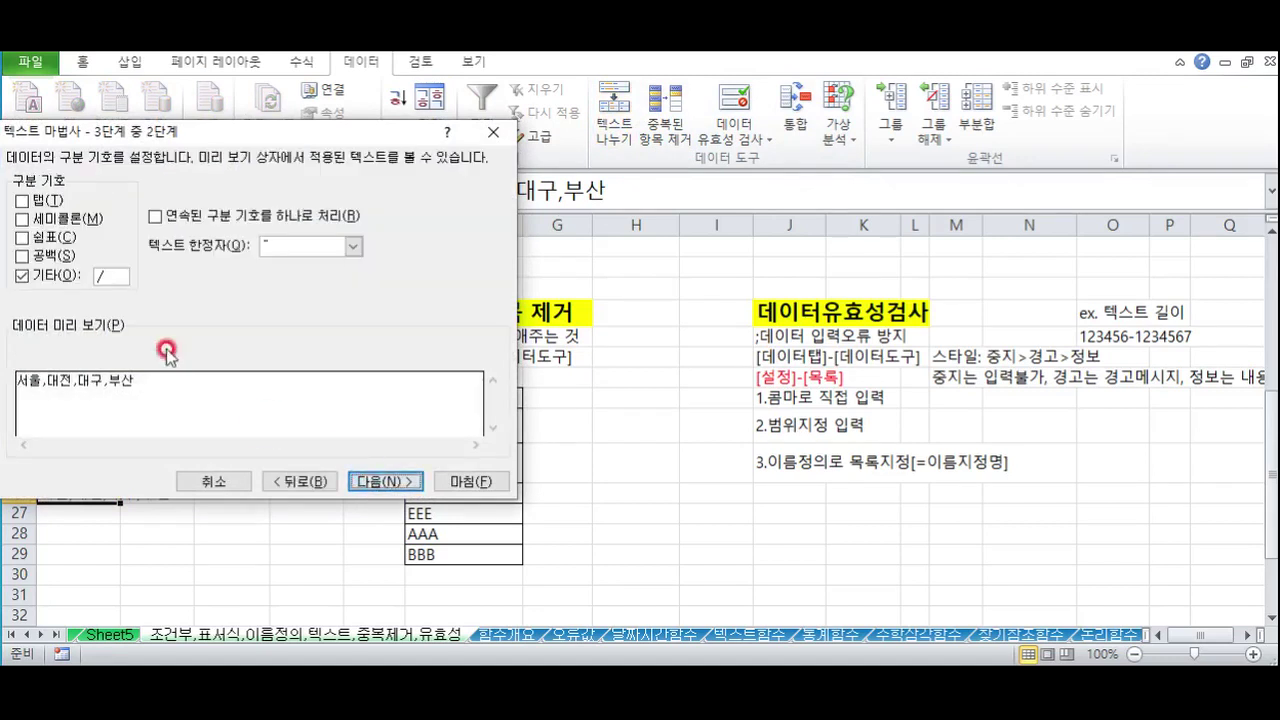
{"action": "left_click", "coordinate": [40, 237]}
{"action": "left_click", "coordinate": [50, 275]}
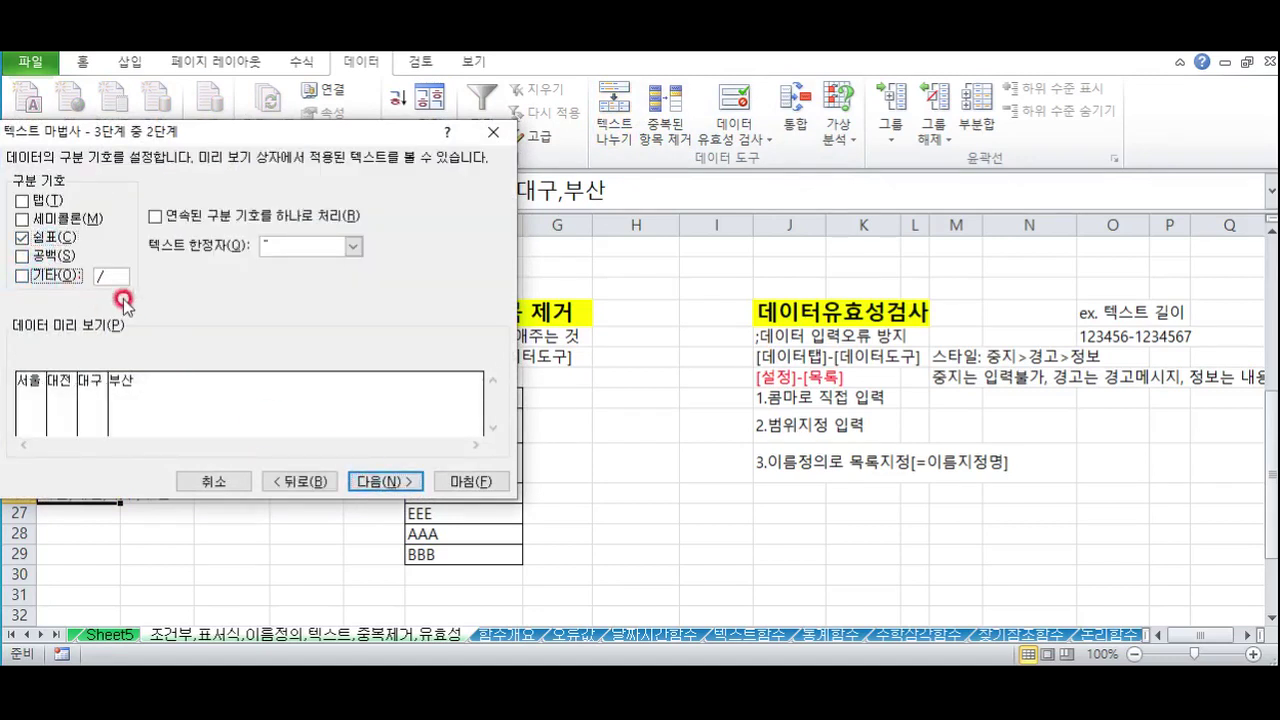
{"action": "left_click", "coordinate": [366, 481]}
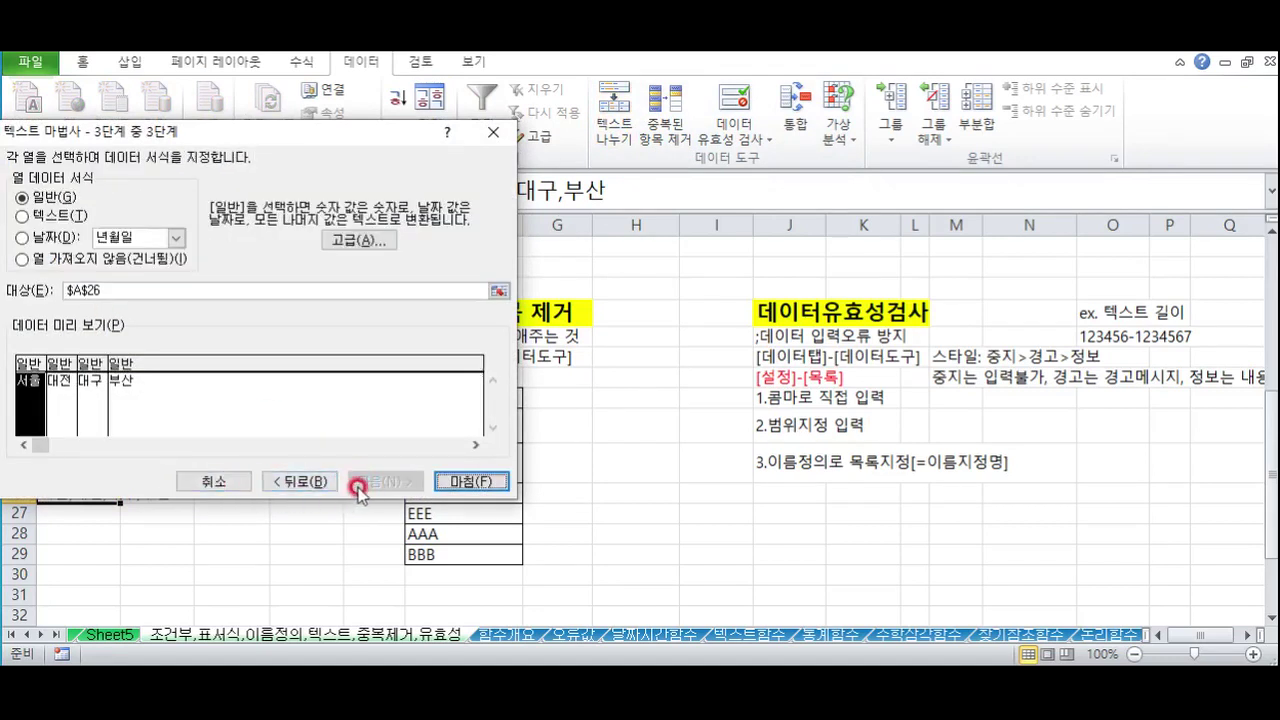
{"action": "left_click", "coordinate": [470, 481]}
{"action": "left_click", "coordinate": [240, 535]}
{"action": "left_click_drag", "start_coordinate": [51, 494], "coordinate": [228, 500]}
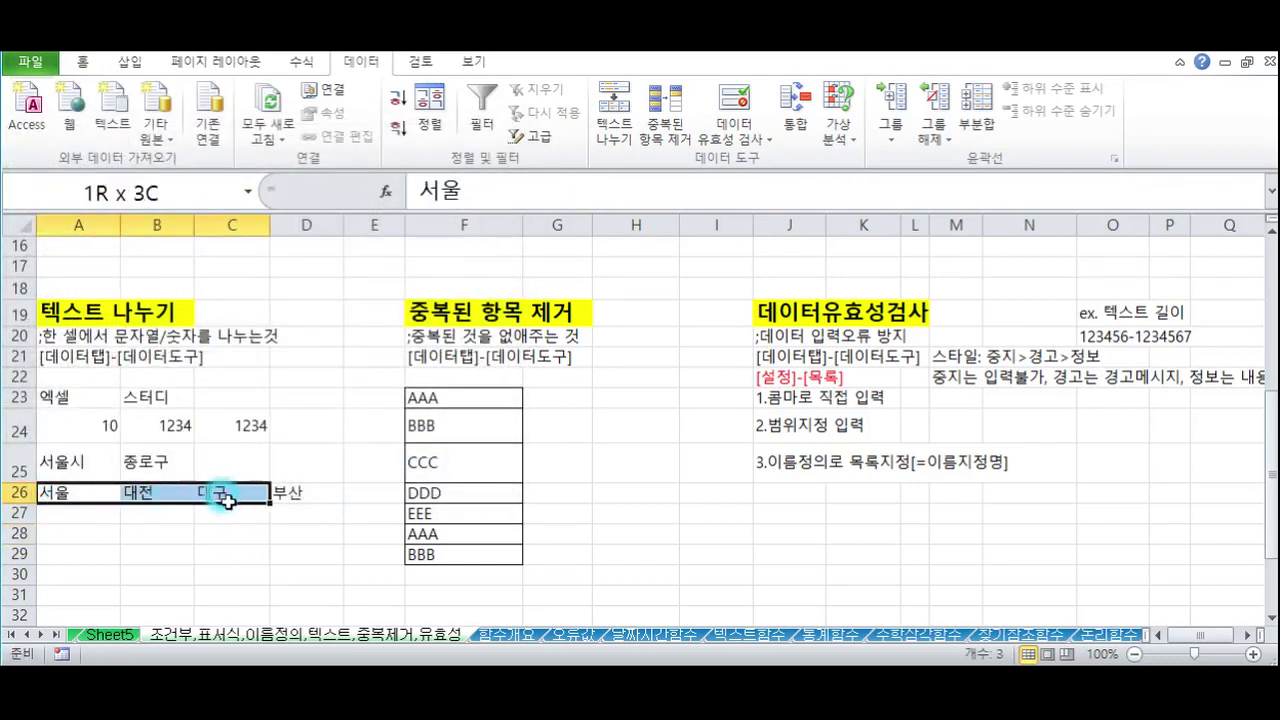
Split 스터디 in B23 with Text to Columns as fixed-width data, placing the column break after 스
{"action": "left_click_drag", "start_coordinate": [55, 397], "coordinate": [150, 397]}
{"action": "left_click", "coordinate": [145, 398]}
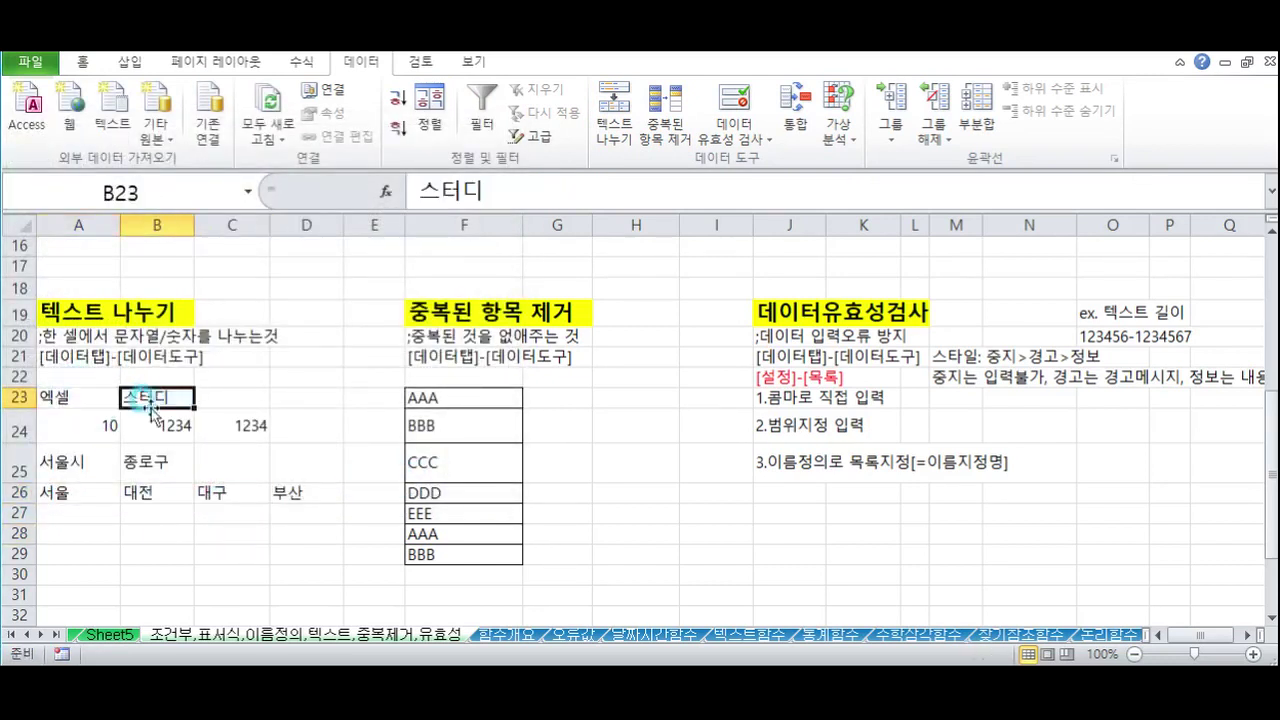
{"action": "left_click", "coordinate": [636, 140]}
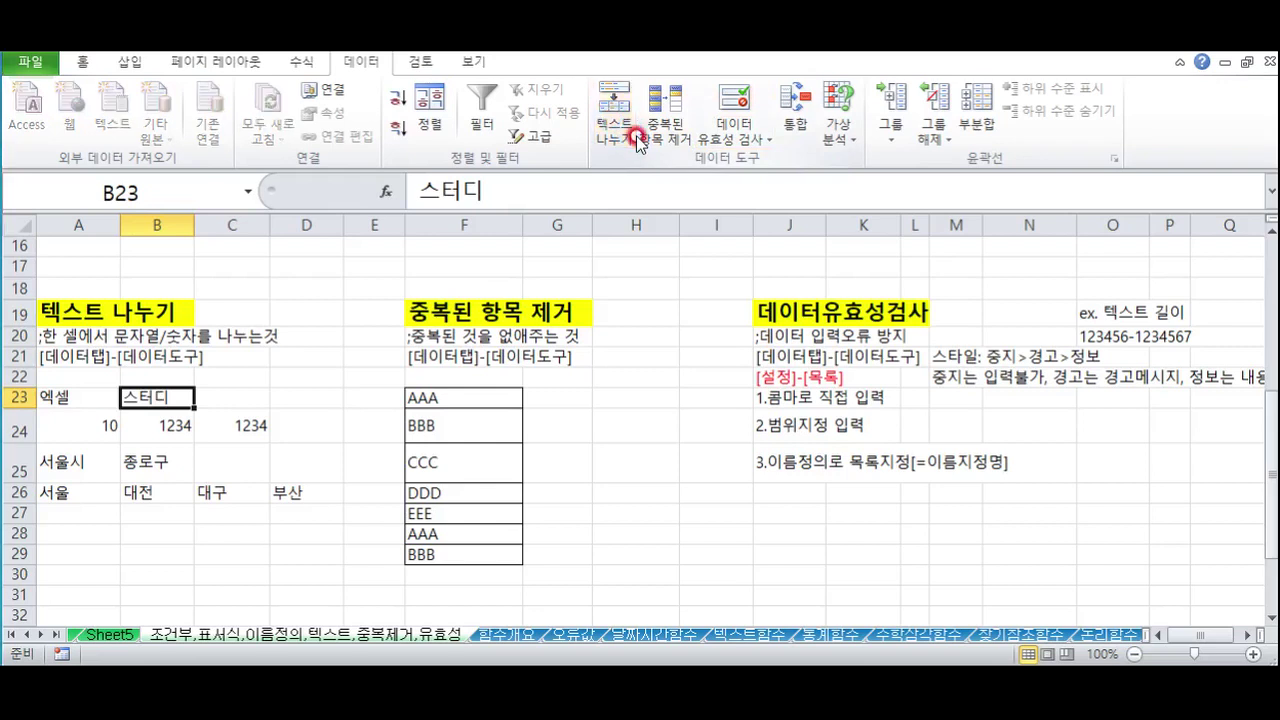
{"action": "left_click", "coordinate": [80, 265]}
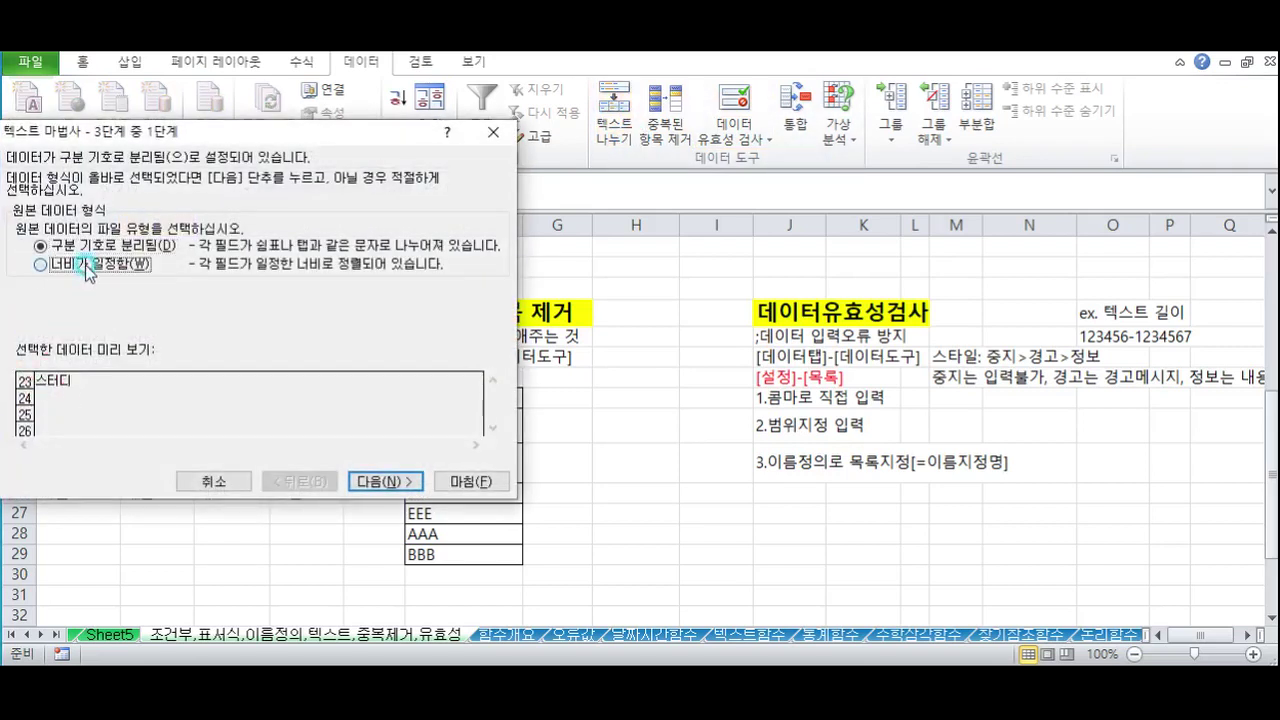
{"action": "left_click", "coordinate": [385, 481]}
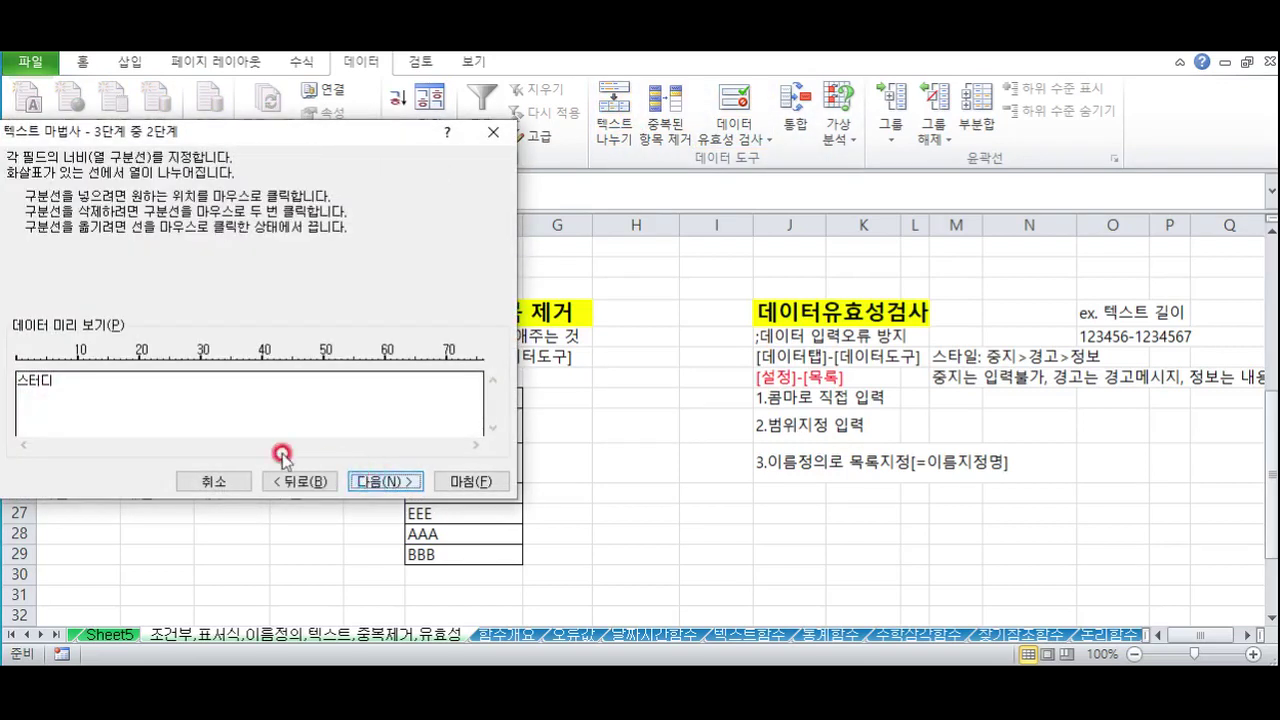
{"action": "left_click", "coordinate": [46, 384]}
{"action": "left_click", "coordinate": [34, 392]}
{"action": "left_click_drag", "start_coordinate": [33, 396], "coordinate": [34, 392]}
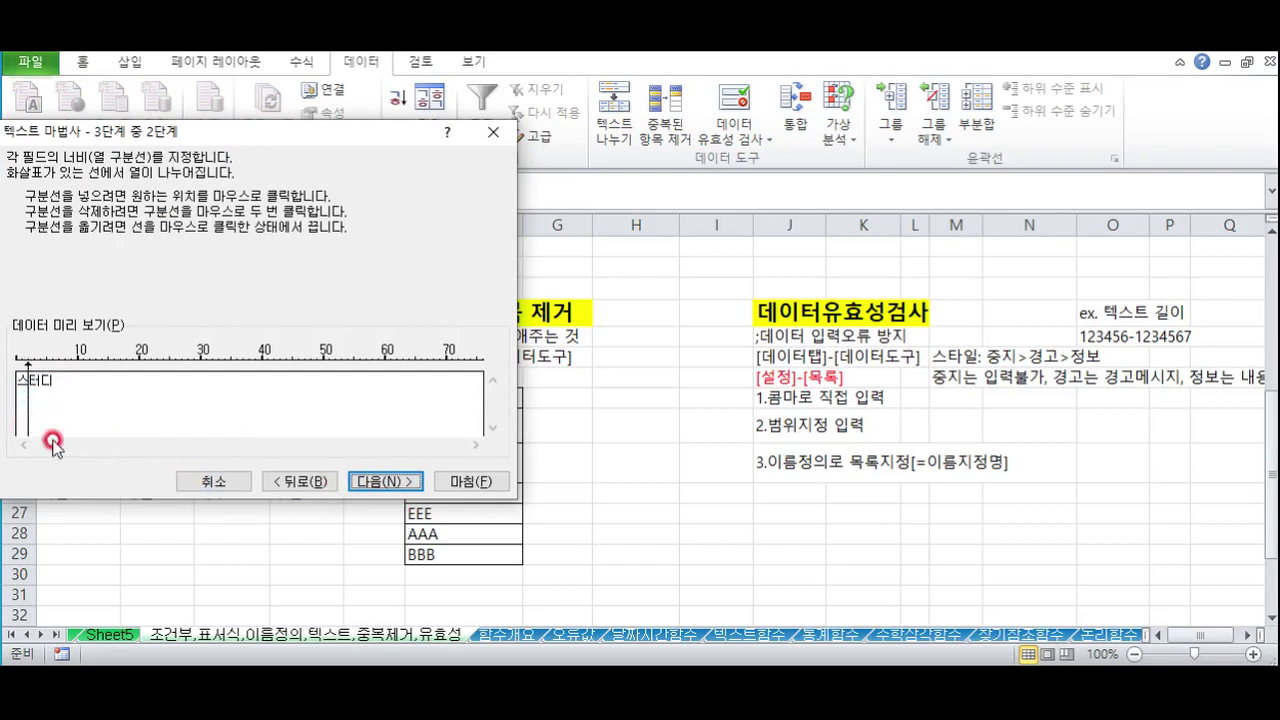
{"action": "left_click", "coordinate": [388, 480]}
{"action": "left_click", "coordinate": [470, 482]}
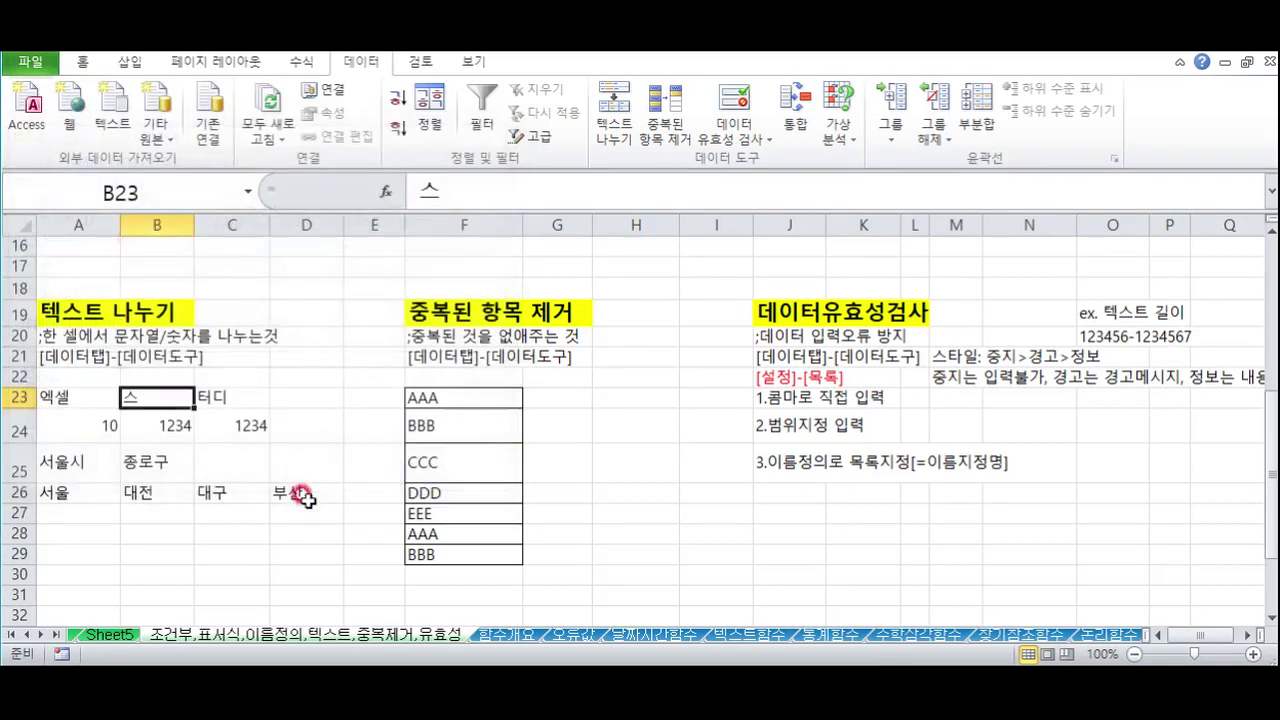
Check the split text across A23:C23 and the rows below it
{"action": "left_click", "coordinate": [130, 546]}
{"action": "left_click", "coordinate": [152, 402]}
{"action": "left_click", "coordinate": [98, 400]}
{"action": "left_click", "coordinate": [205, 398]}
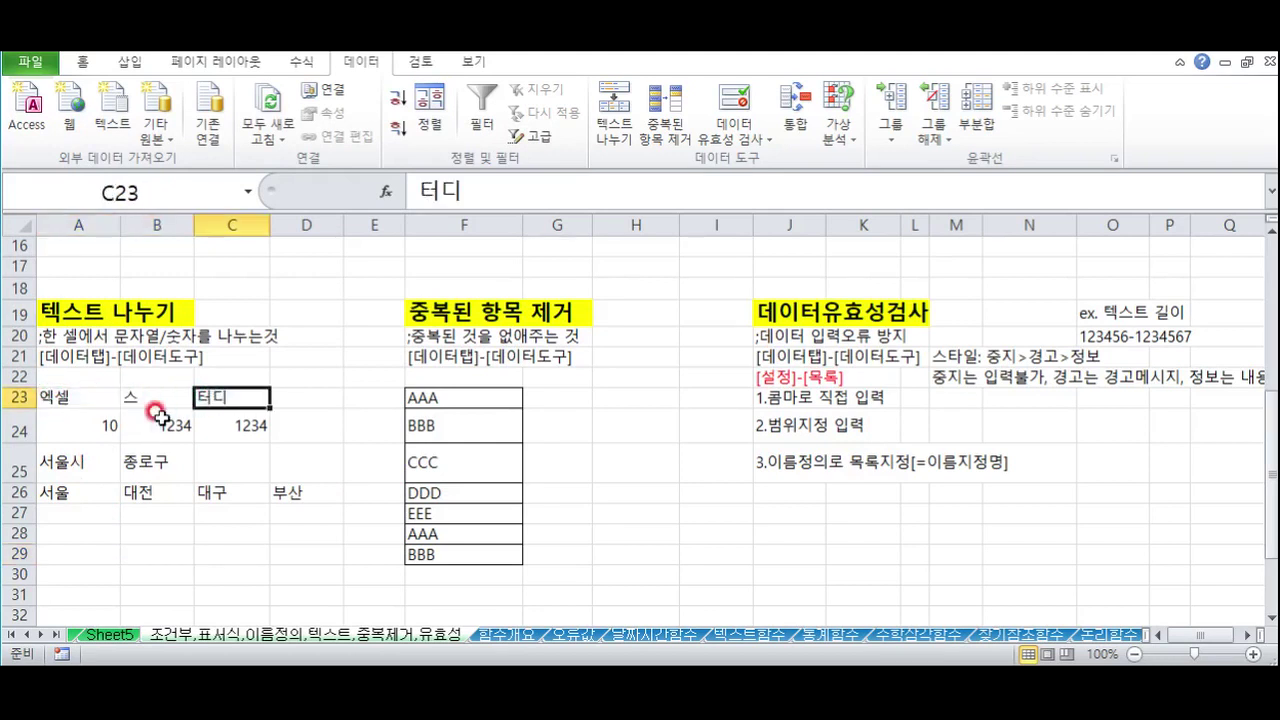
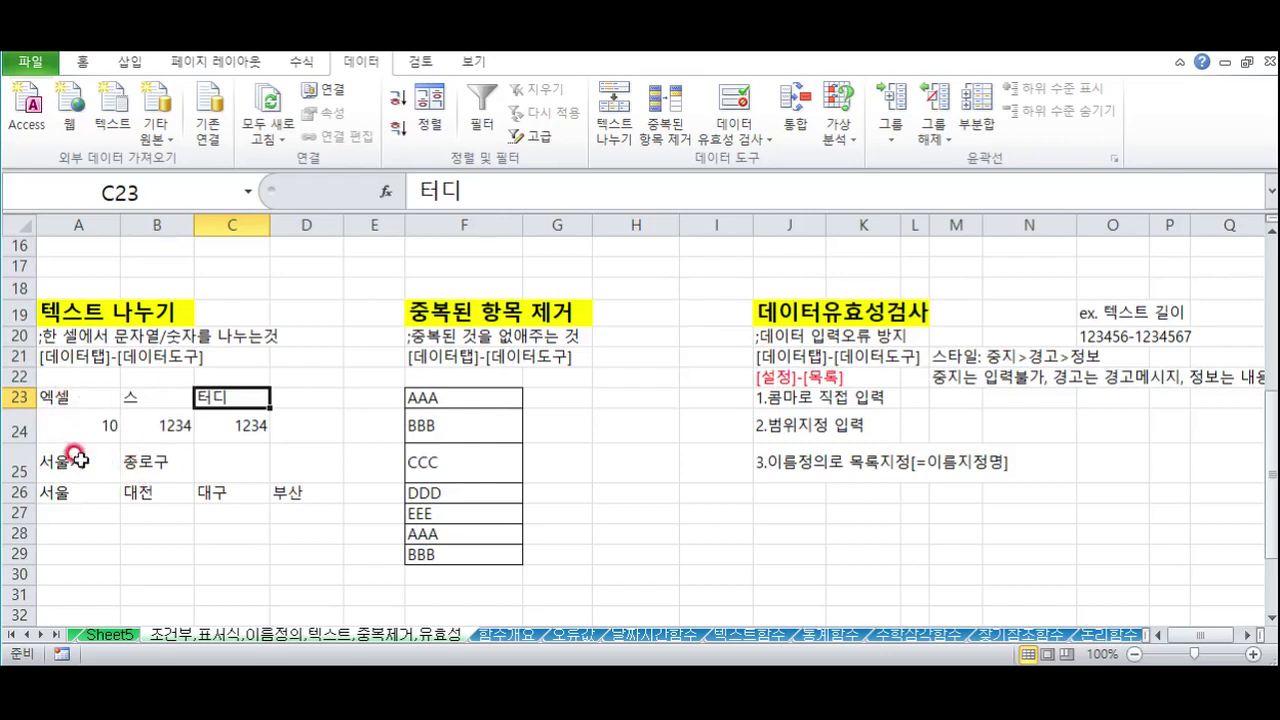
{"action": "left_click_drag", "start_coordinate": [57, 488], "coordinate": [293, 366]}
{"action": "left_click", "coordinate": [218, 397]}
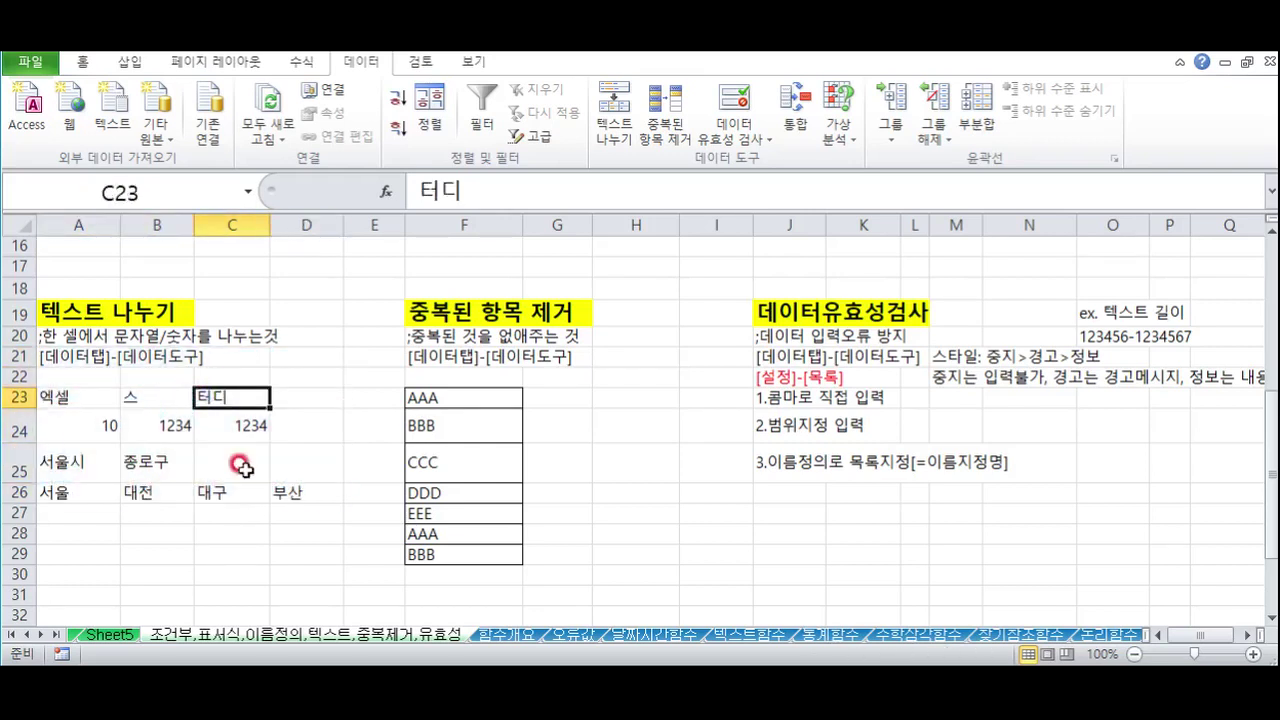
Remove duplicates from F23:F29 based on column F, treating the data as having no header
{"action": "left_click_drag", "start_coordinate": [413, 397], "coordinate": [430, 558]}
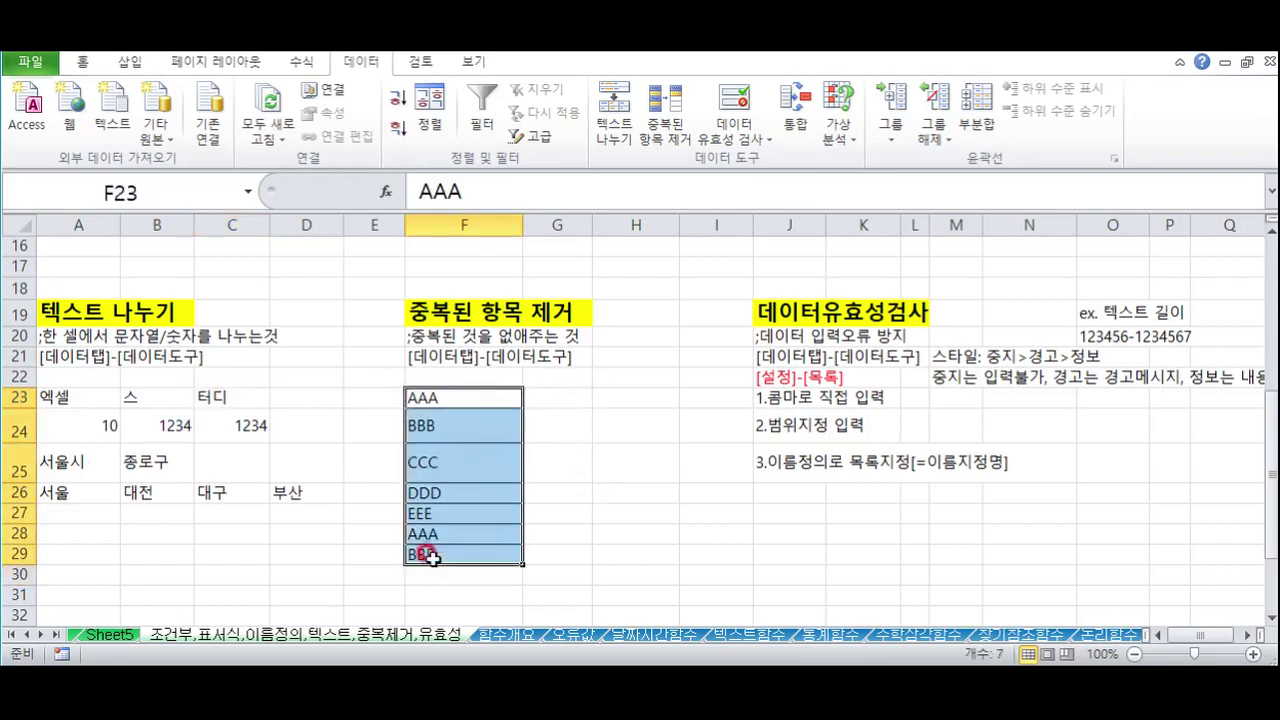
{"action": "left_click", "coordinate": [664, 104]}
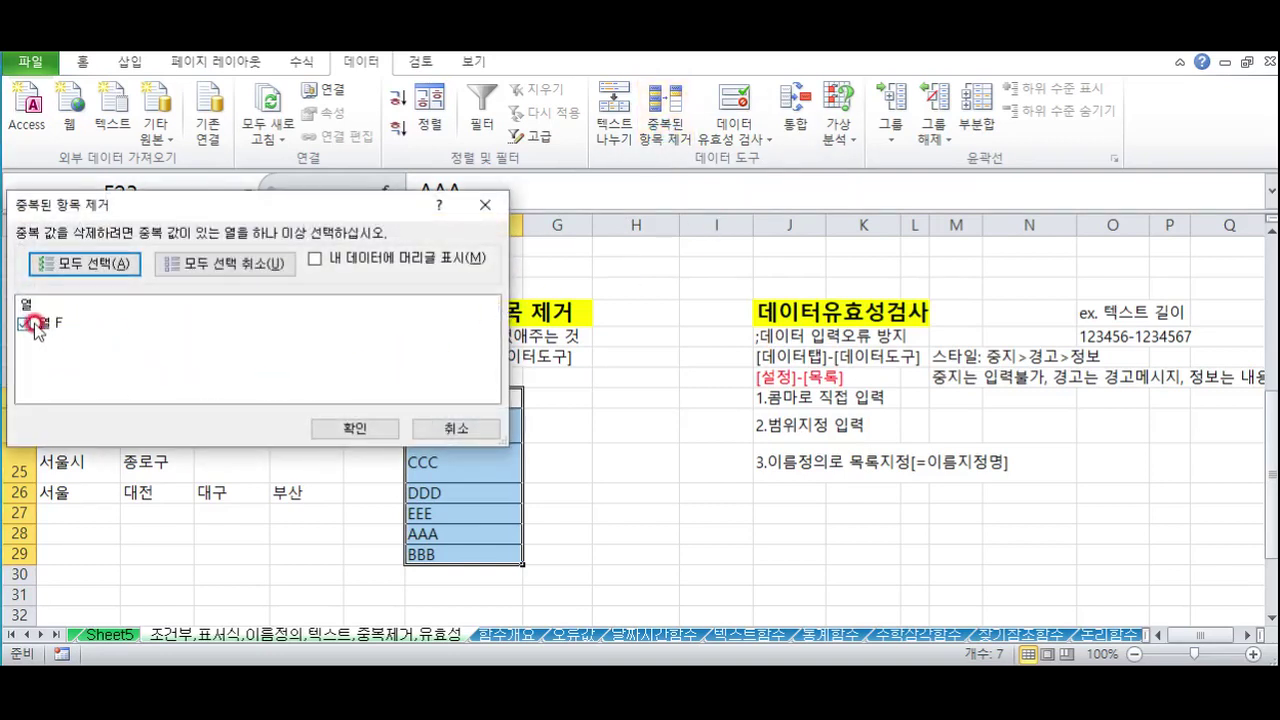
{"action": "left_click", "coordinate": [328, 258]}
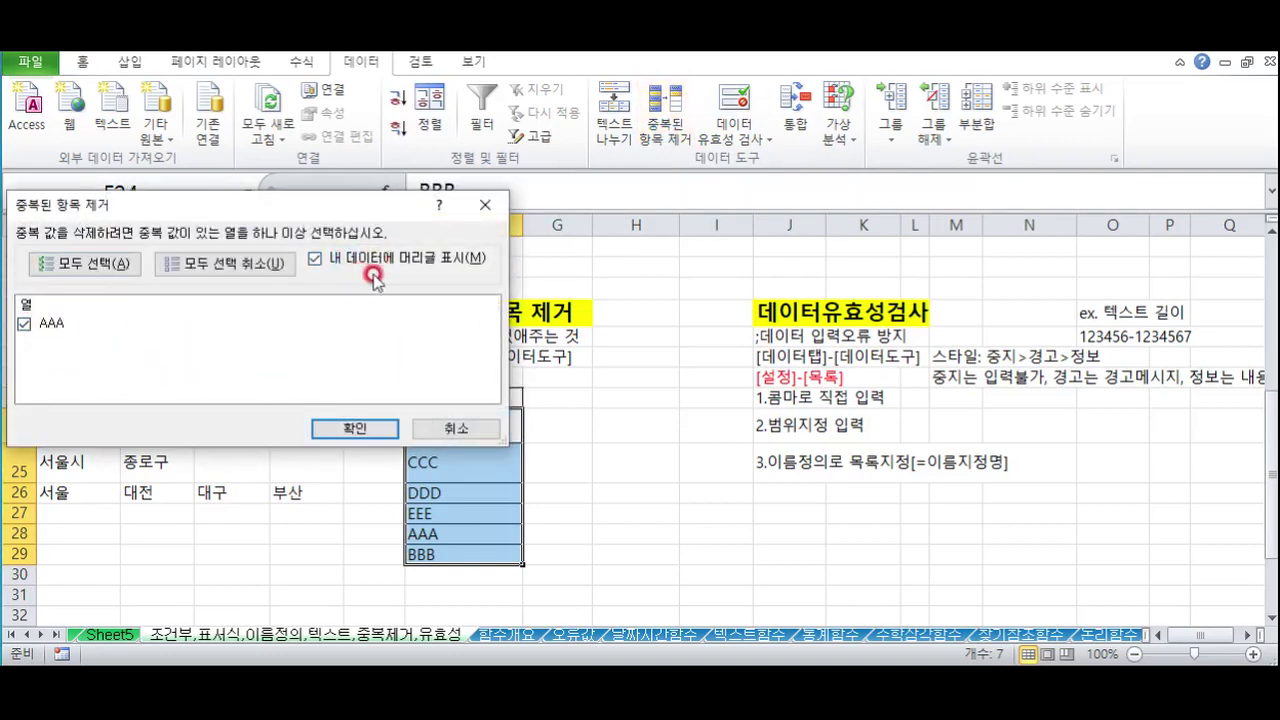
{"action": "left_click", "coordinate": [372, 262]}
{"action": "left_click", "coordinate": [26, 326]}
{"action": "left_click", "coordinate": [355, 426]}
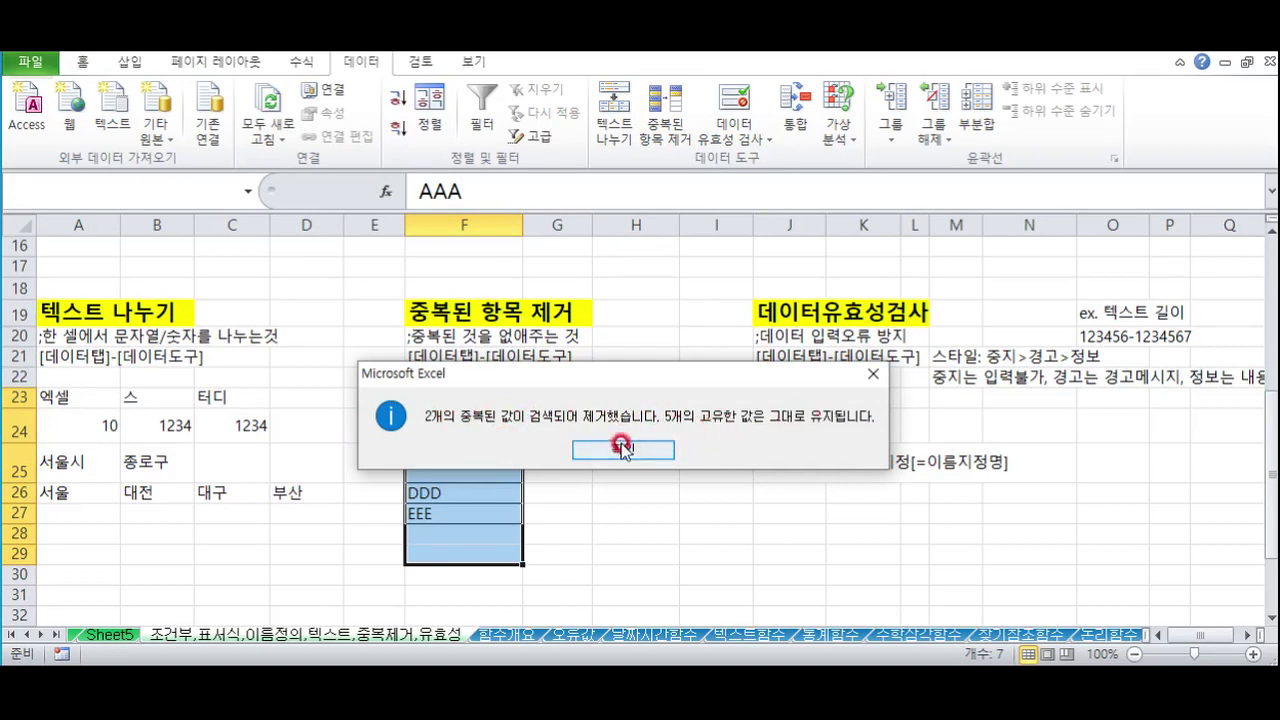
{"action": "left_click", "coordinate": [622, 447]}
{"action": "left_click", "coordinate": [466, 455]}
{"action": "left_click_drag", "start_coordinate": [420, 397], "coordinate": [428, 513]}
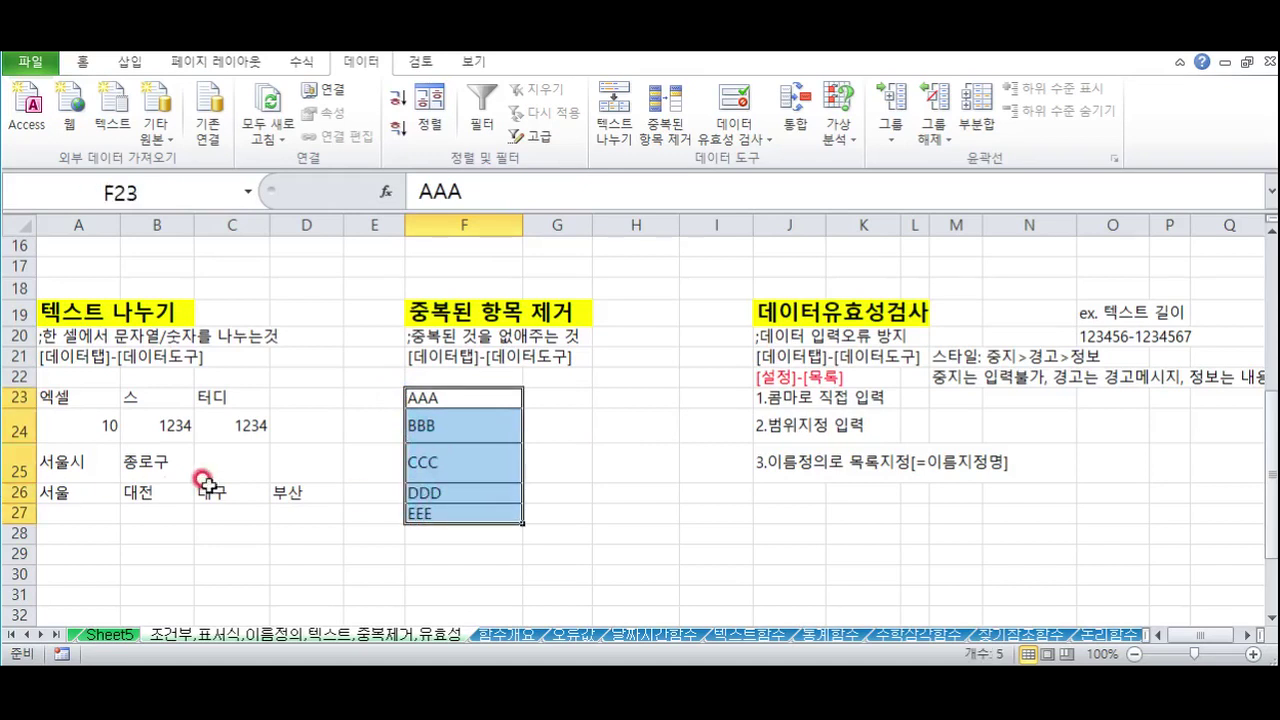
{"action": "left_click", "coordinate": [652, 403]}
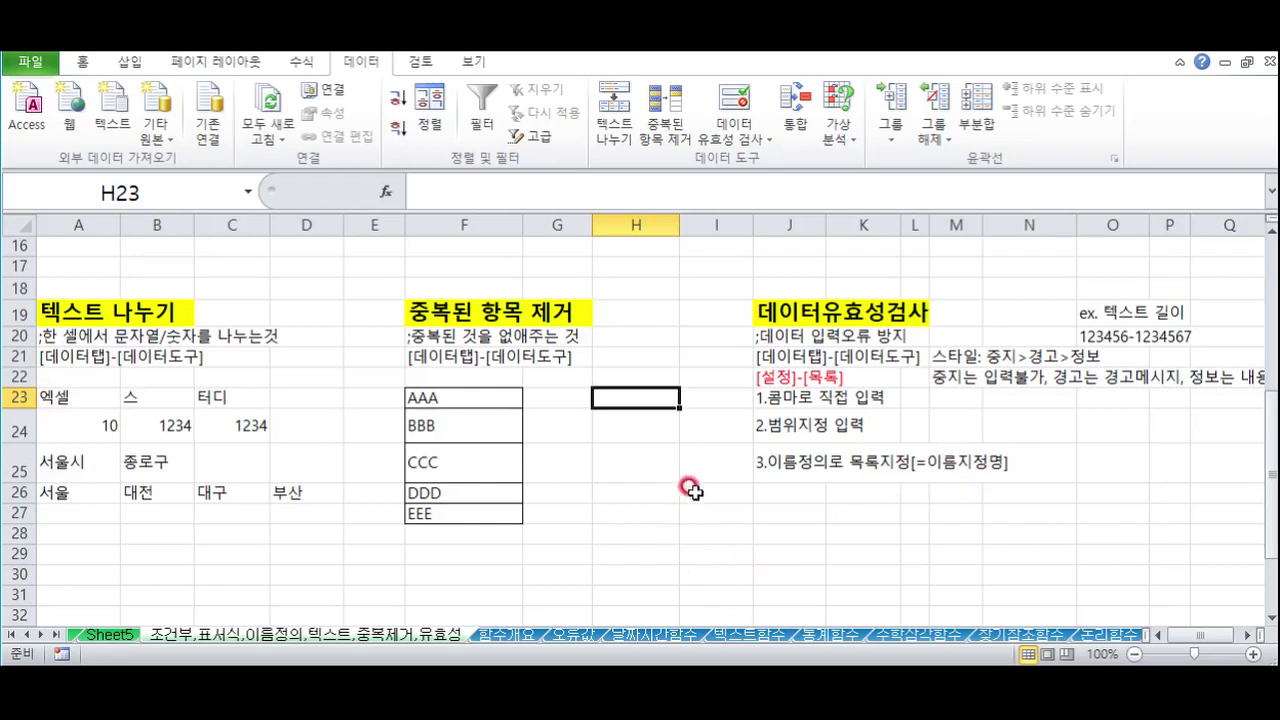
Review the data validation notes in J20:J22 and select the empty cell J27
{"action": "left_click", "coordinate": [758, 333]}
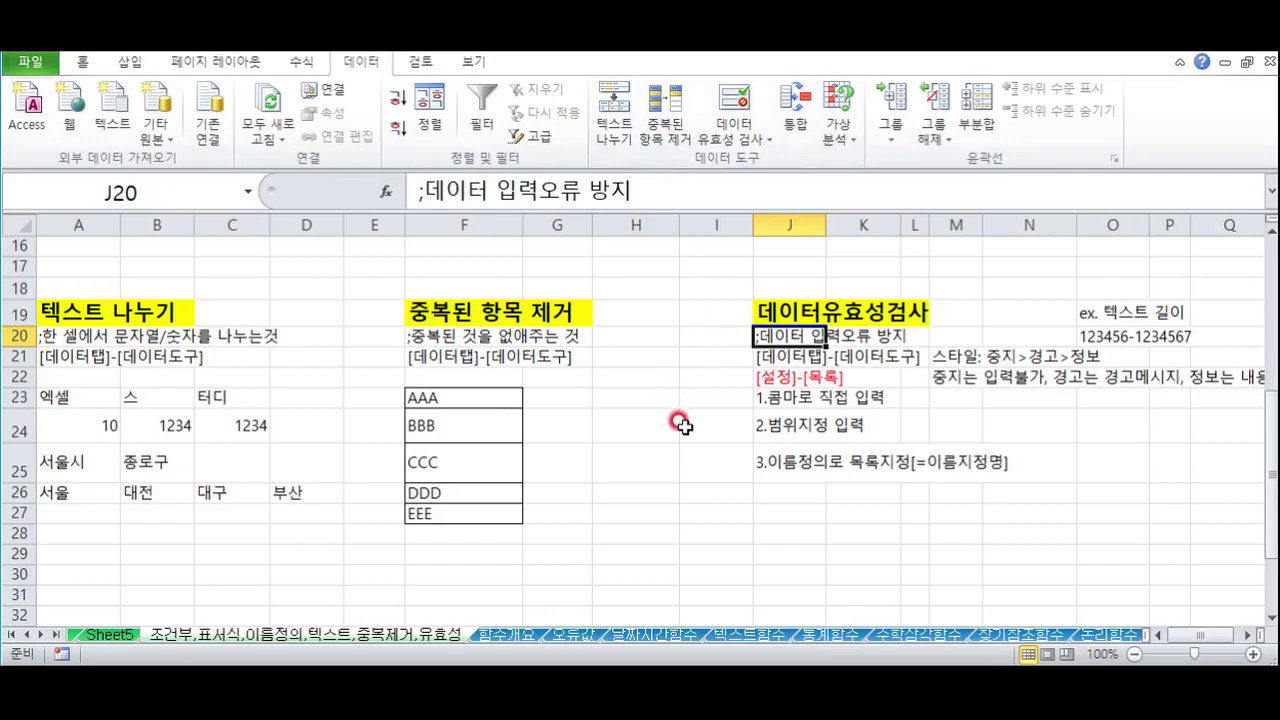
{"action": "left_click", "coordinate": [767, 362]}
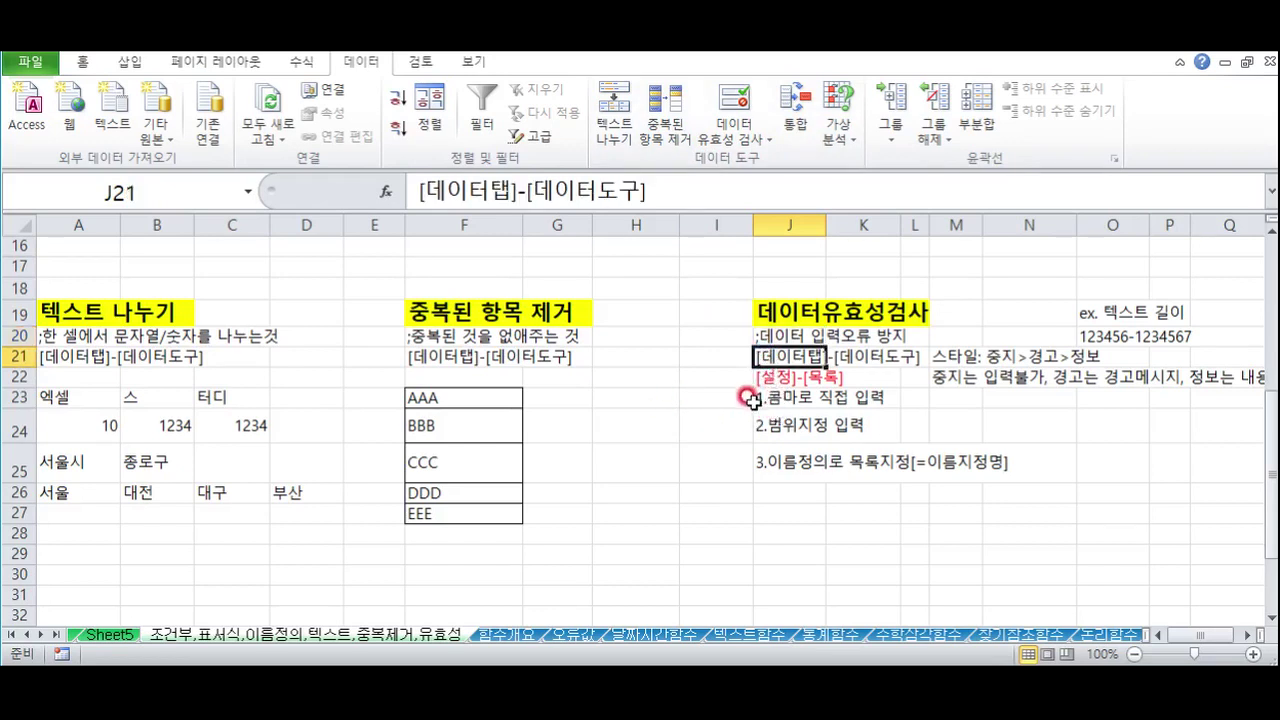
{"action": "left_click", "coordinate": [765, 377]}
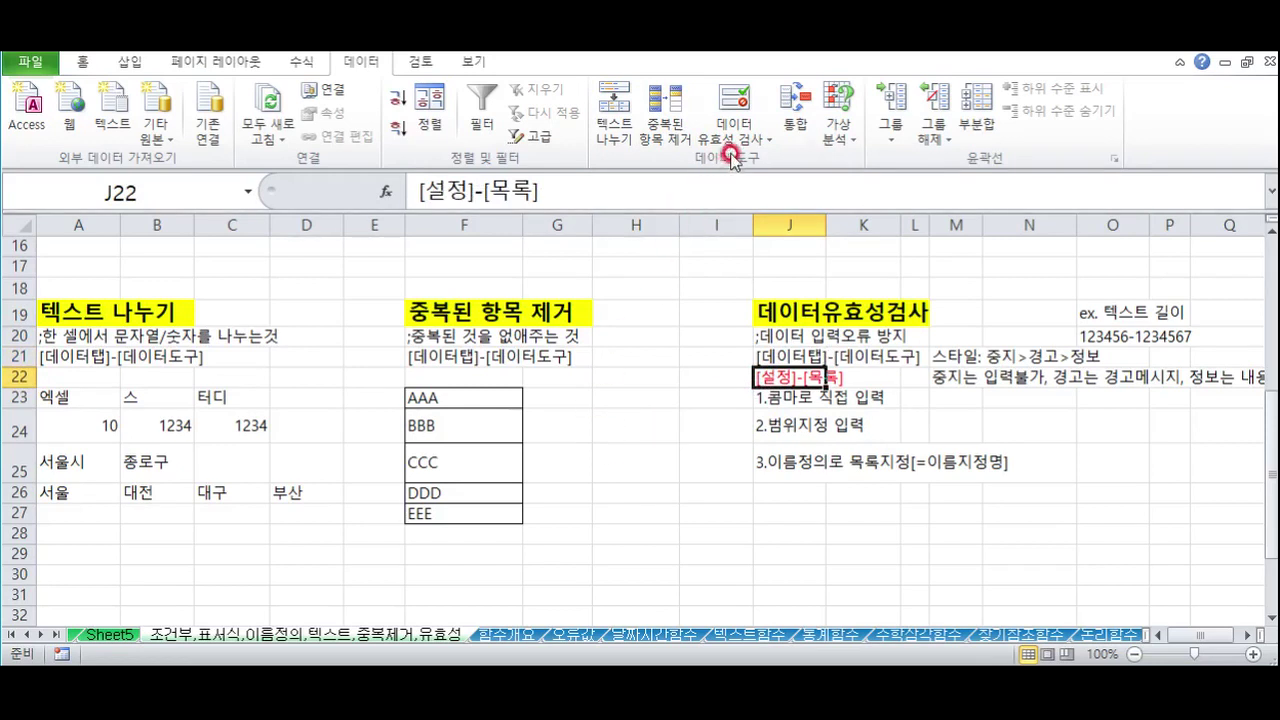
{"action": "left_click", "coordinate": [806, 510]}
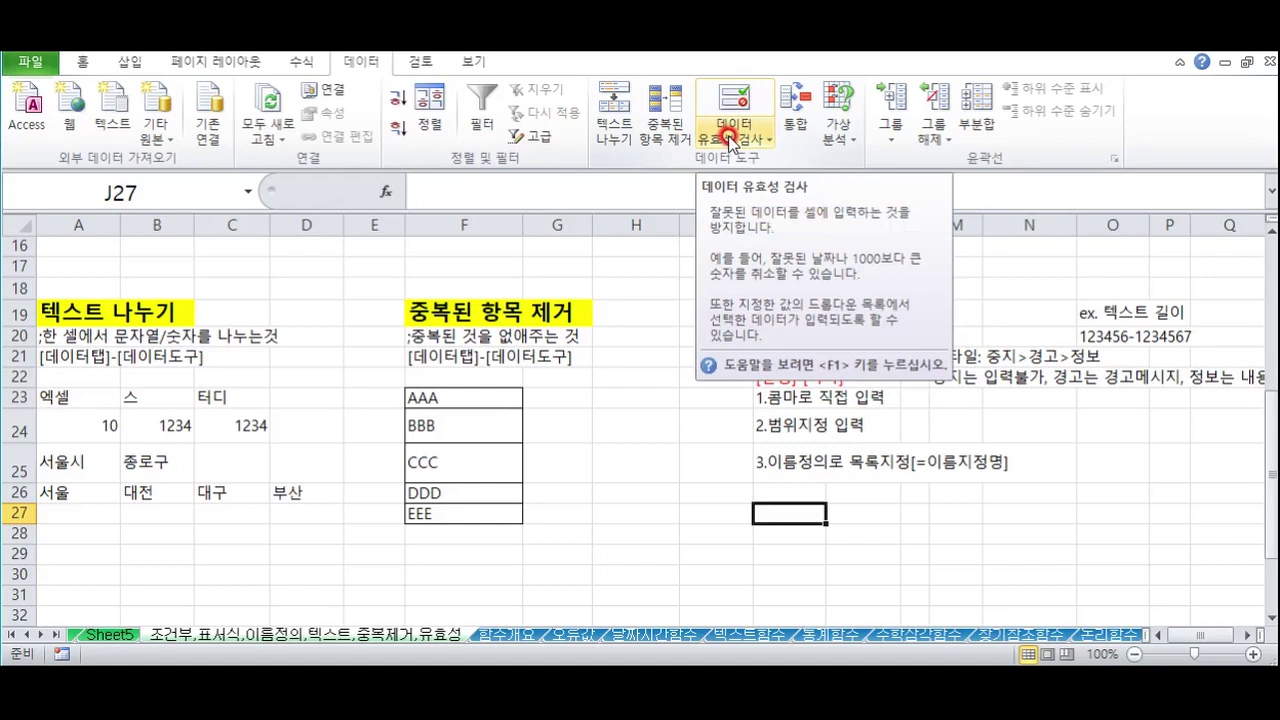
Restrict J27 with data validation to a list with the directly entered source 데이터,유효성,검사
{"action": "left_click", "coordinate": [730, 135]}
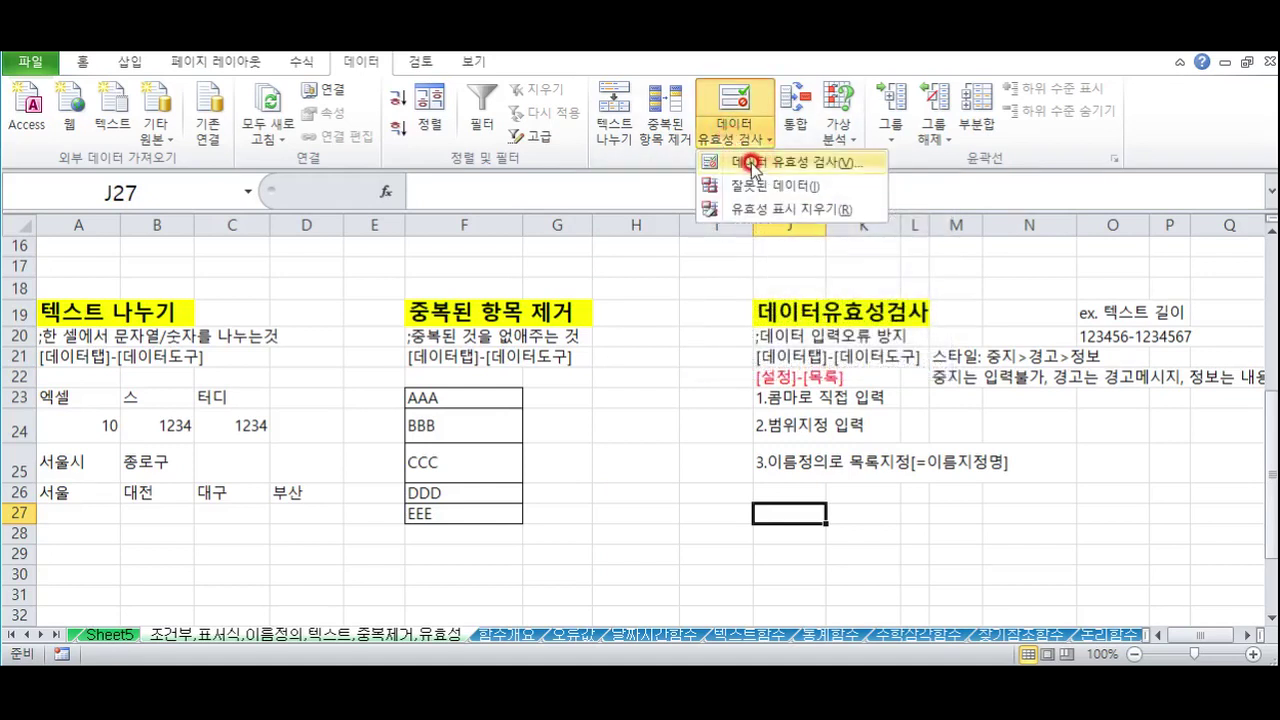
{"action": "left_click", "coordinate": [752, 162]}
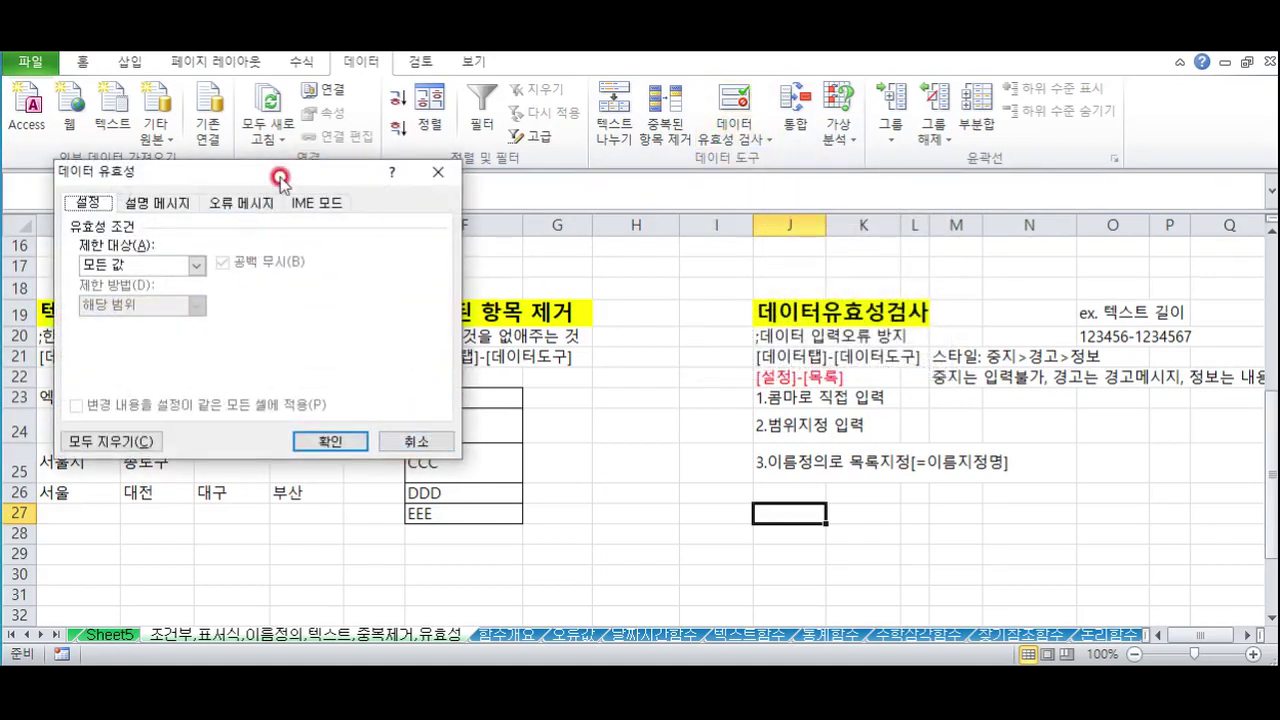
{"action": "left_click_drag", "start_coordinate": [280, 178], "coordinate": [616, 242]}
{"action": "left_click", "coordinate": [470, 328]}
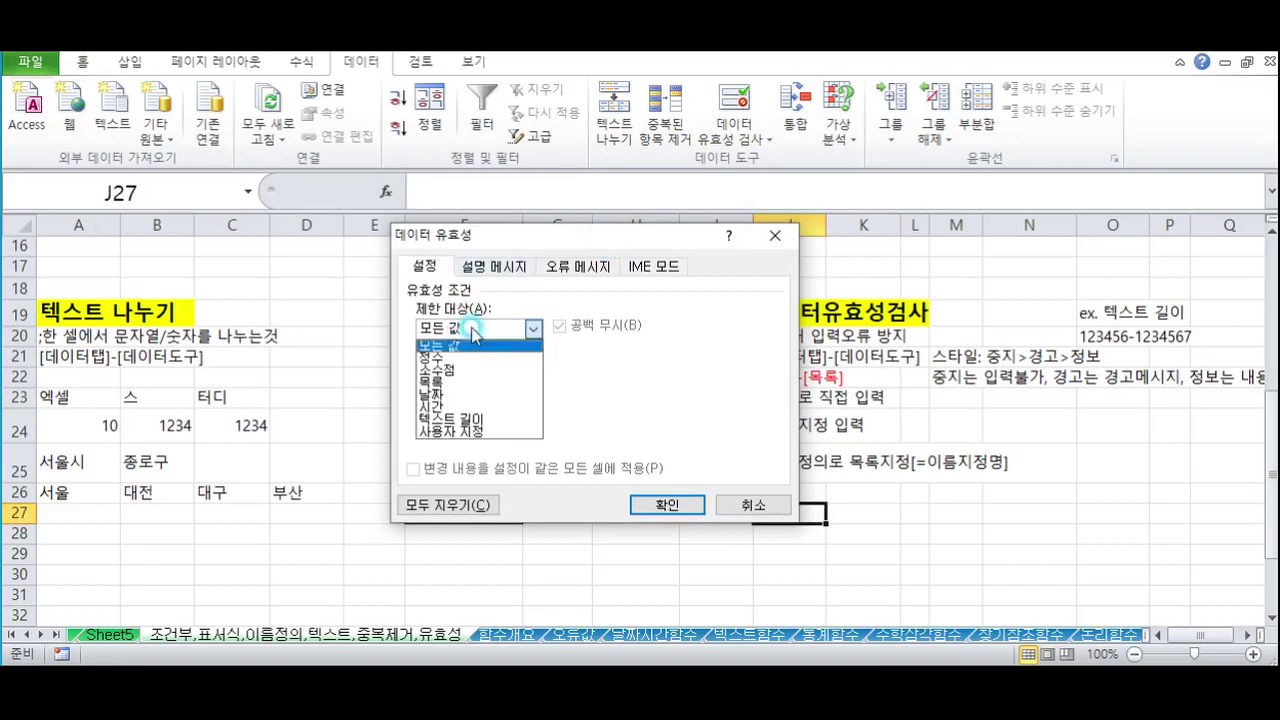
{"action": "left_click", "coordinate": [468, 381]}
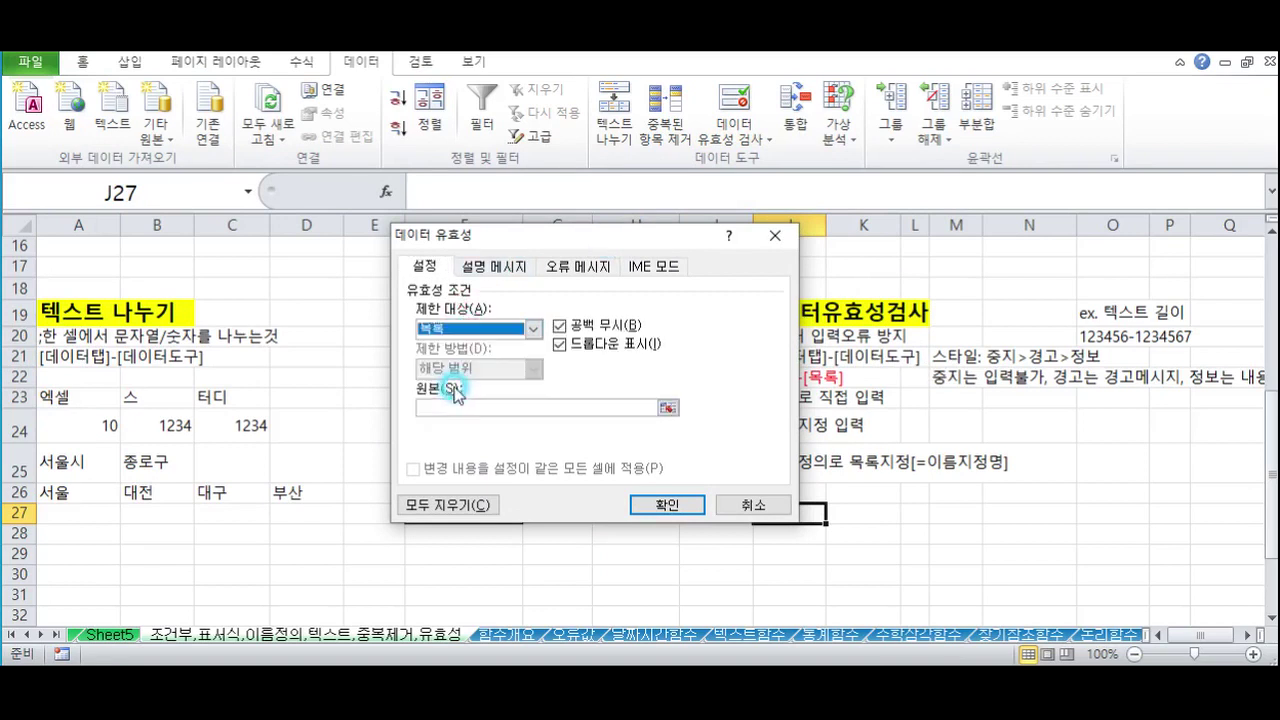
{"action": "left_click_drag", "start_coordinate": [581, 248], "coordinate": [406, 227]}
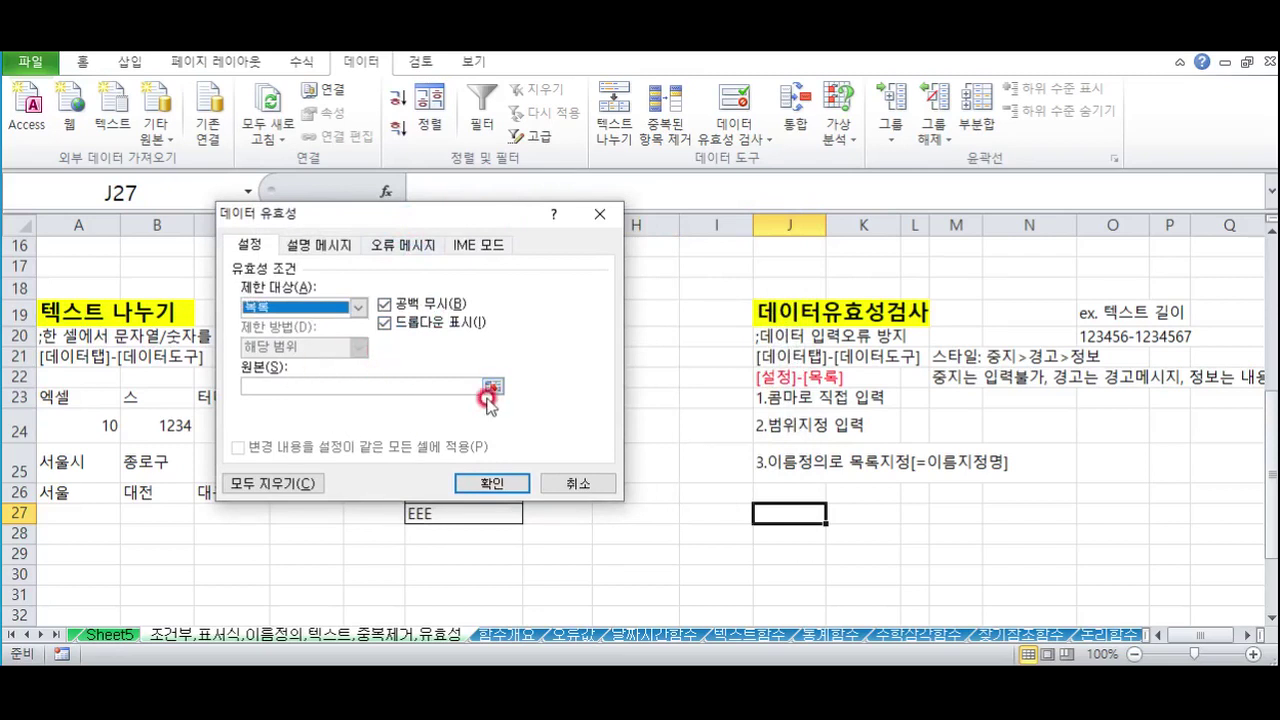
{"action": "left_click", "coordinate": [406, 381]}
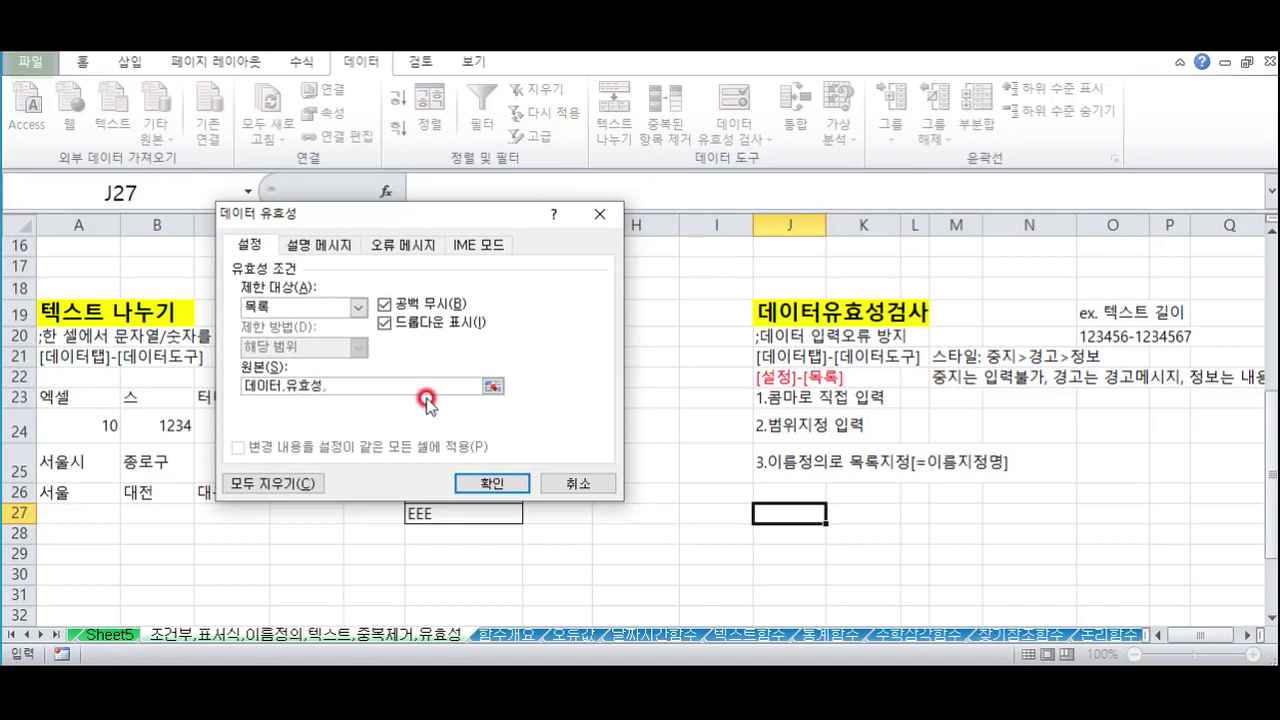
{"action": "left_click", "coordinate": [491, 483]}
Test the validation in J27 by trying to enter afa, and choose 유효성 from its list
{"action": "left_click", "coordinate": [834, 514]}
{"action": "left_click", "coordinate": [775, 525]}
{"action": "type", "text": "afa"}
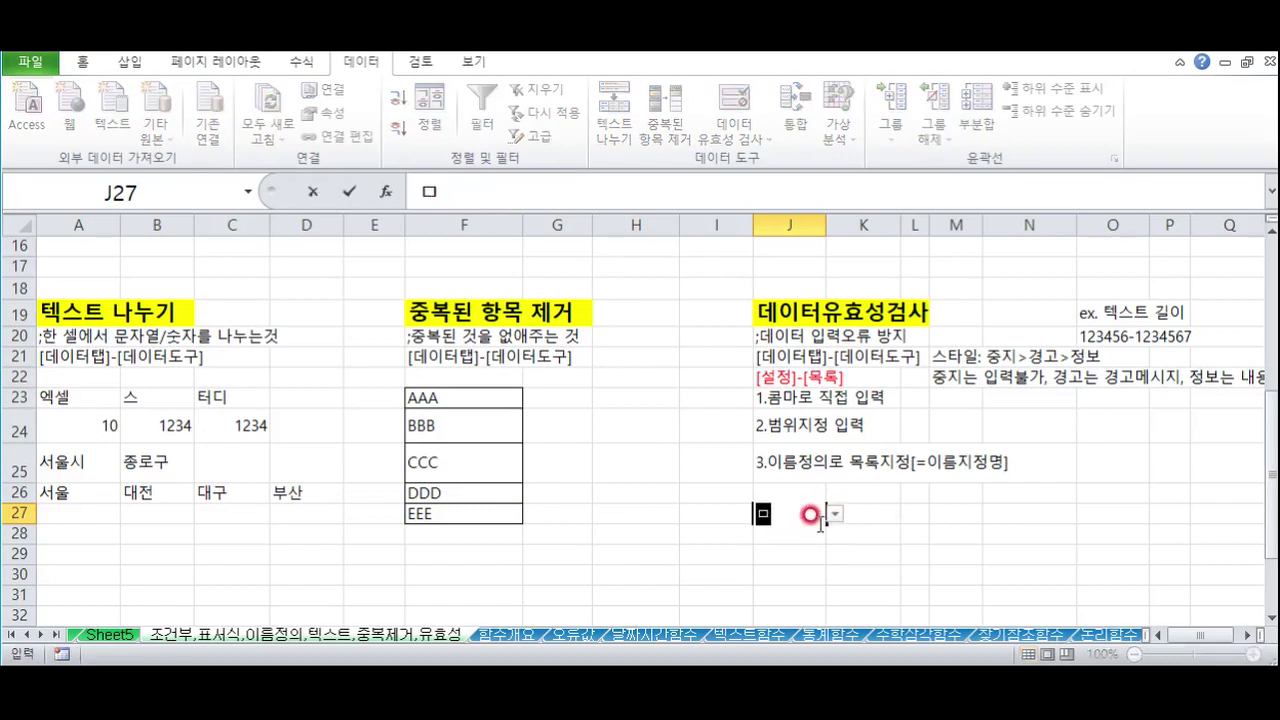
{"action": "key", "text": "Return"}
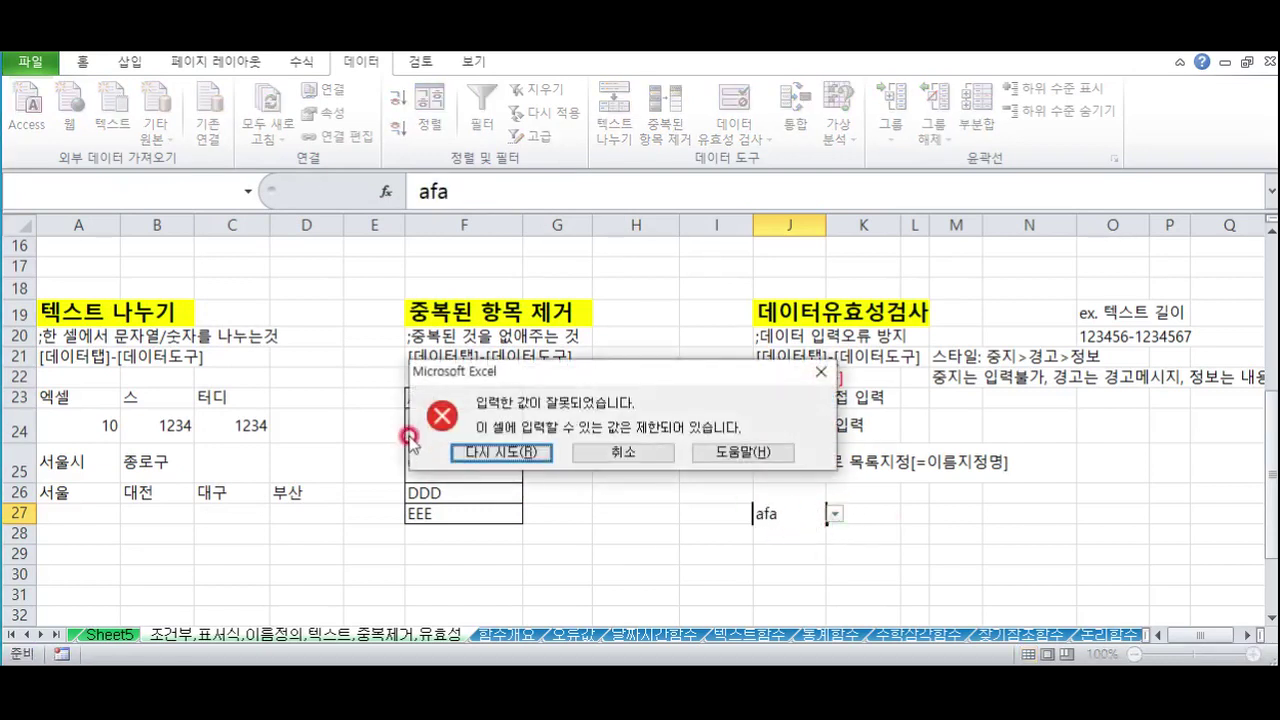
{"action": "left_click", "coordinate": [625, 455]}
{"action": "left_click", "coordinate": [832, 514]}
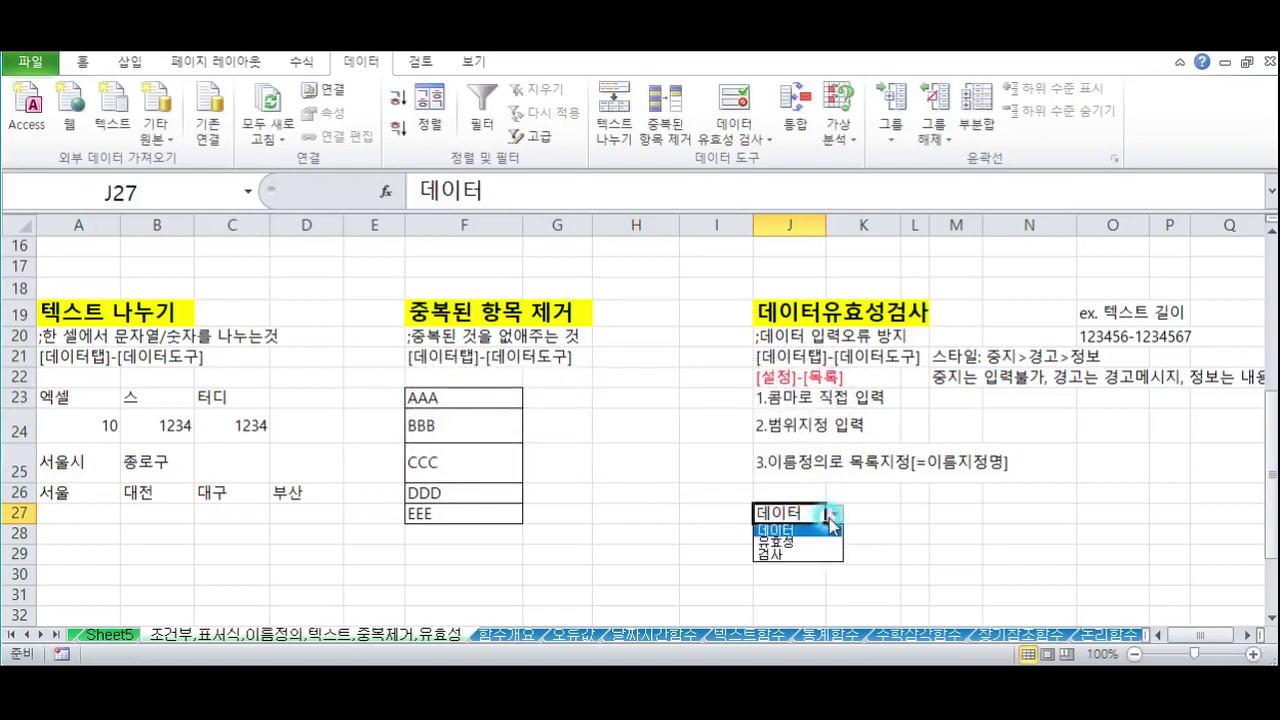
{"action": "left_click", "coordinate": [780, 541]}
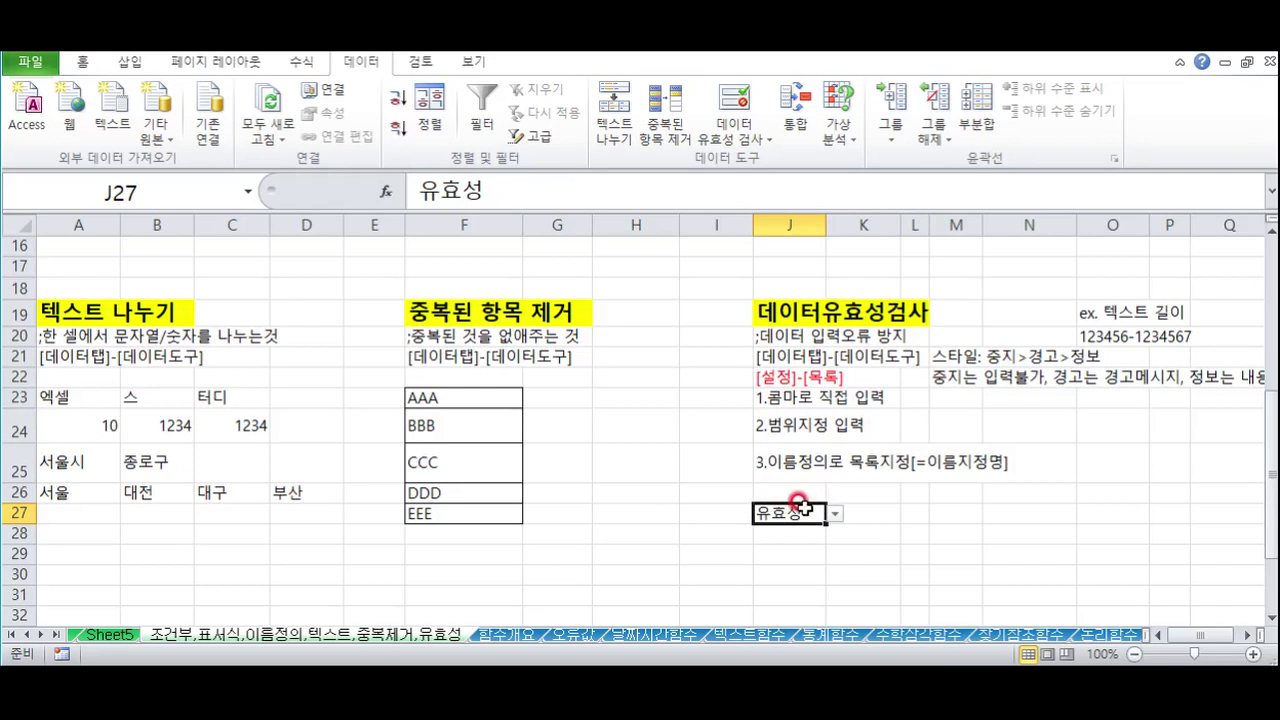
Enter 데이터, 유효성 and 검사 in cells H22, H23 and H24
{"action": "left_click_drag", "start_coordinate": [628, 377], "coordinate": [632, 493]}
{"action": "left_click", "coordinate": [630, 379]}
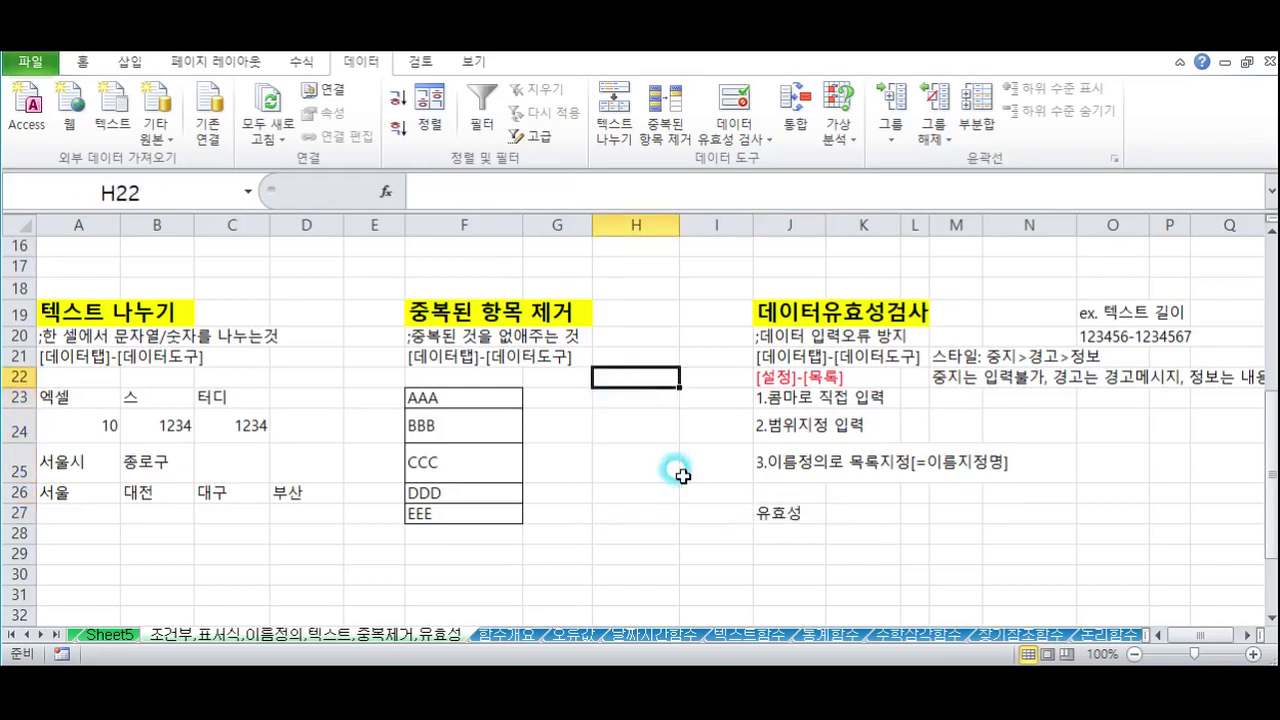
{"action": "type", "text": "ep"}
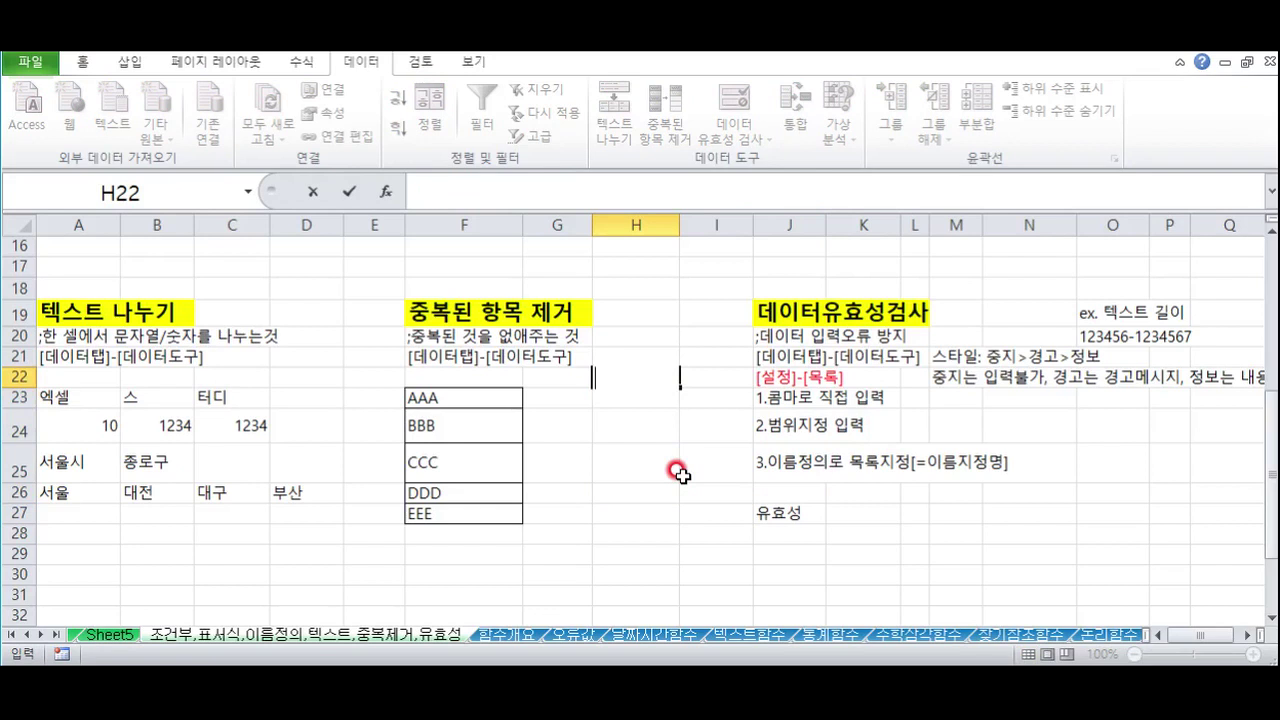
{"action": "type", "text": "dl"}
{"action": "key", "text": "Return"}
{"action": "type", "text": "db"}
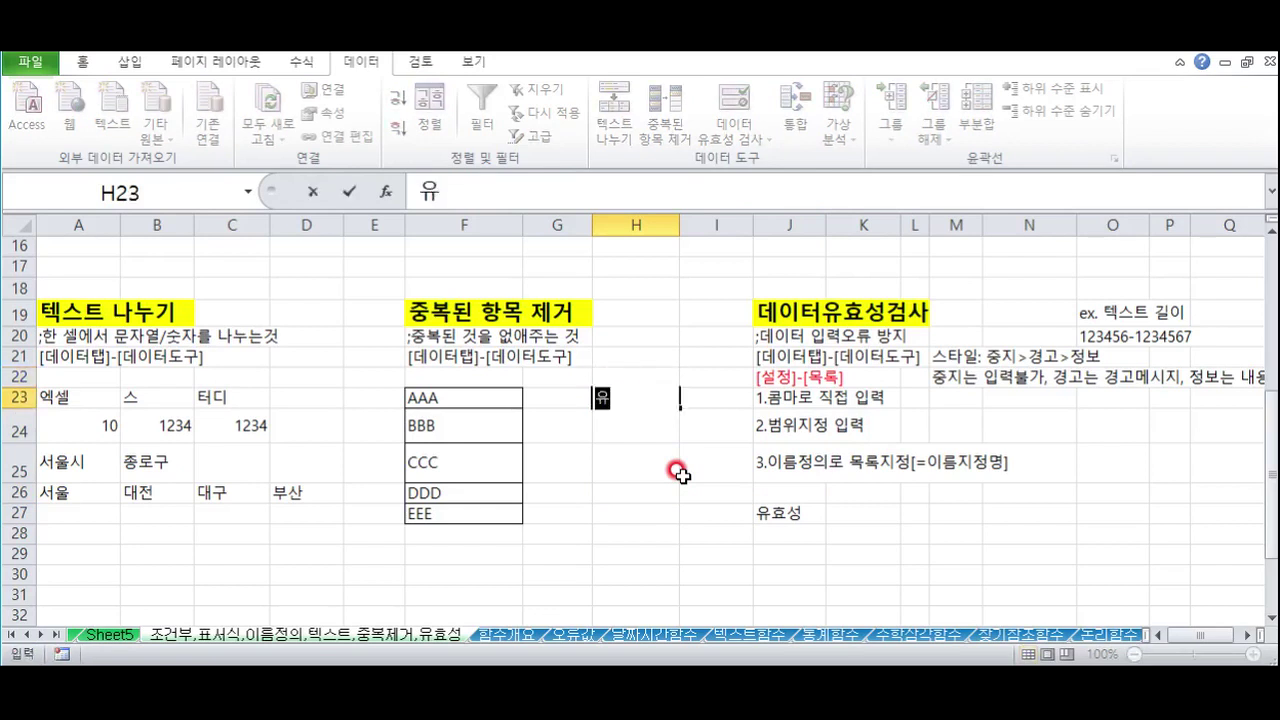
{"action": "type", "text": "gytjd"}
{"action": "key", "text": "Return"}
{"action": "type", "text": "rjatk"}
{"action": "key", "text": "Return"}
Restrict K27 with data validation to a list that takes its source from the range =$H$22:$H$24
{"action": "left_click", "coordinate": [864, 510]}
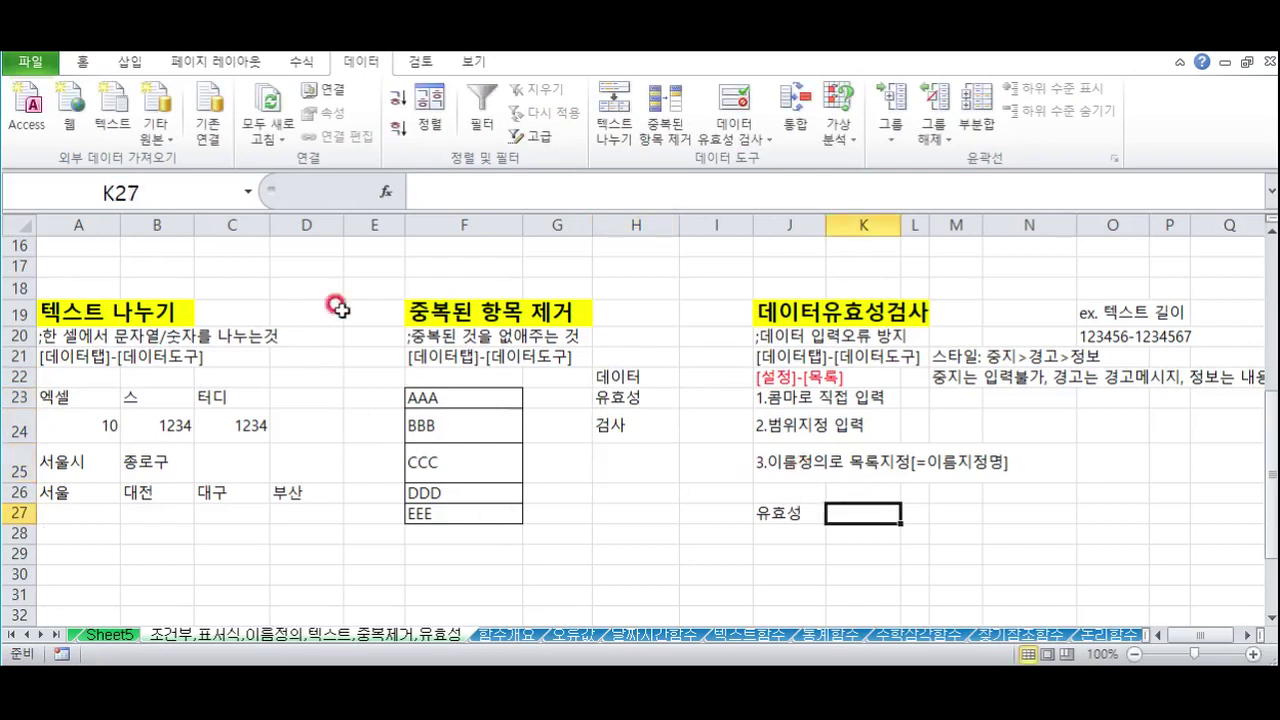
{"action": "left_click", "coordinate": [722, 130]}
{"action": "left_click", "coordinate": [768, 162]}
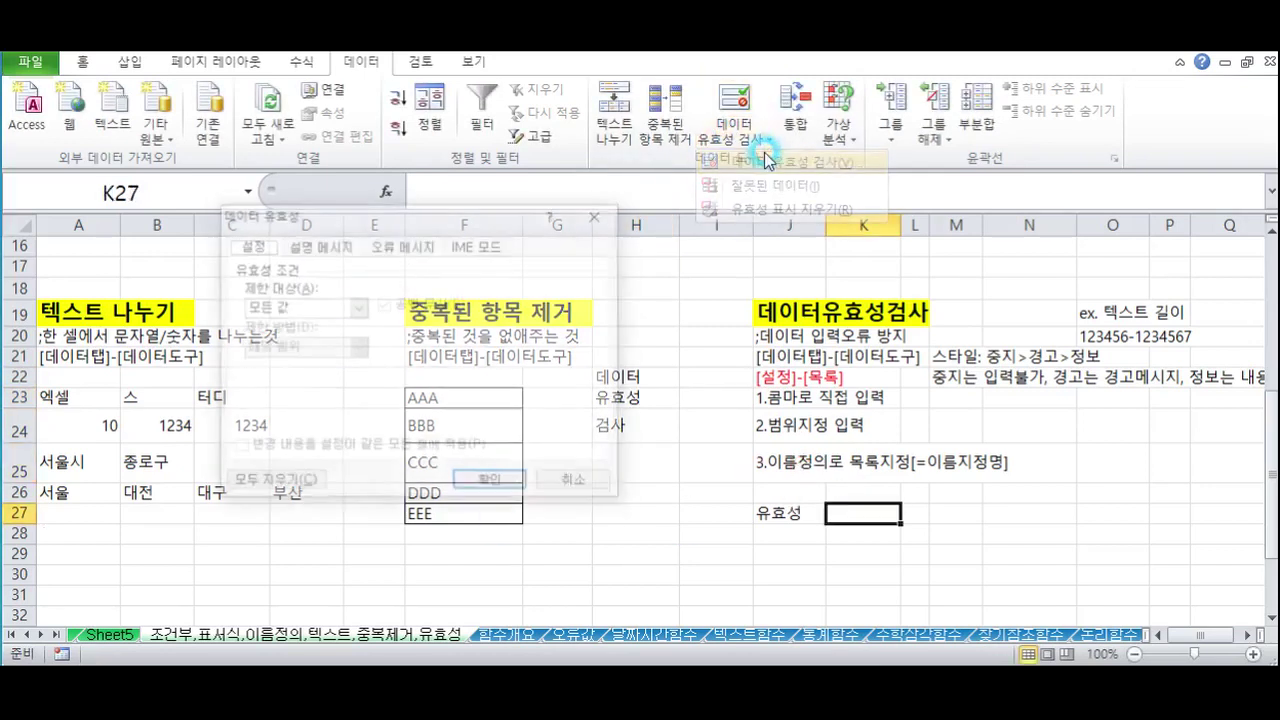
{"action": "left_click", "coordinate": [300, 314]}
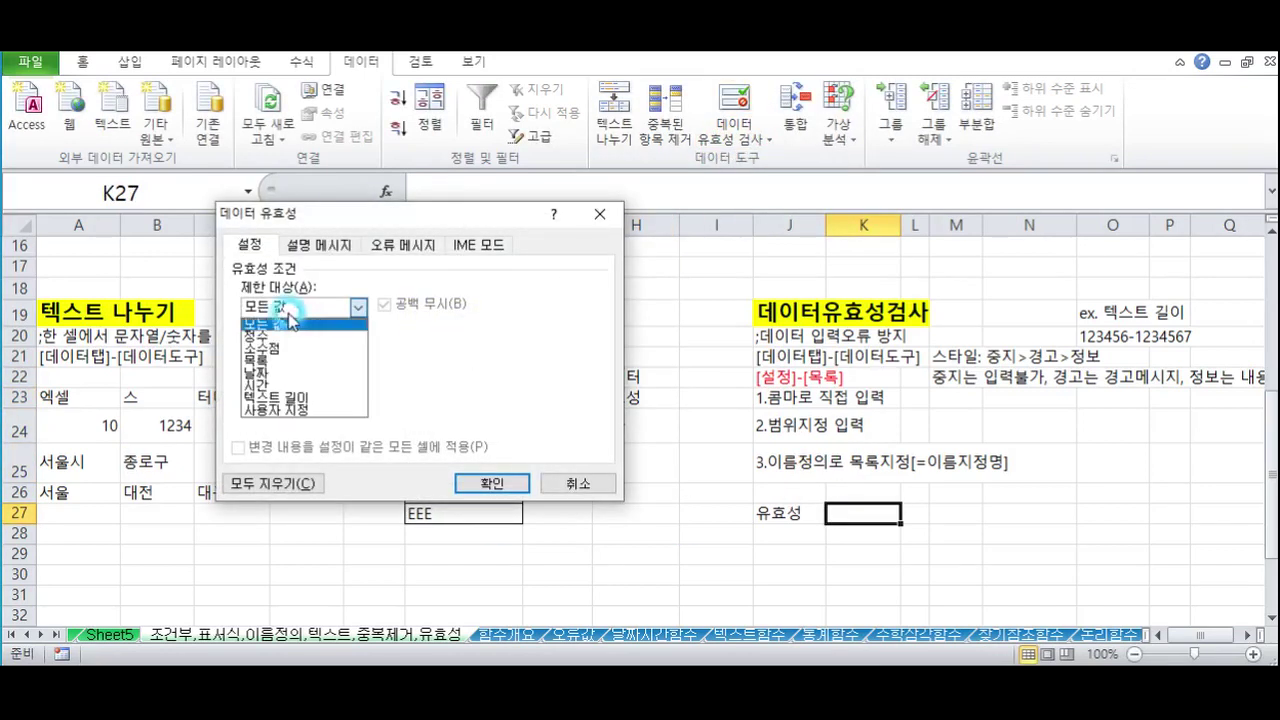
{"action": "left_click", "coordinate": [268, 368]}
{"action": "left_click", "coordinate": [441, 381]}
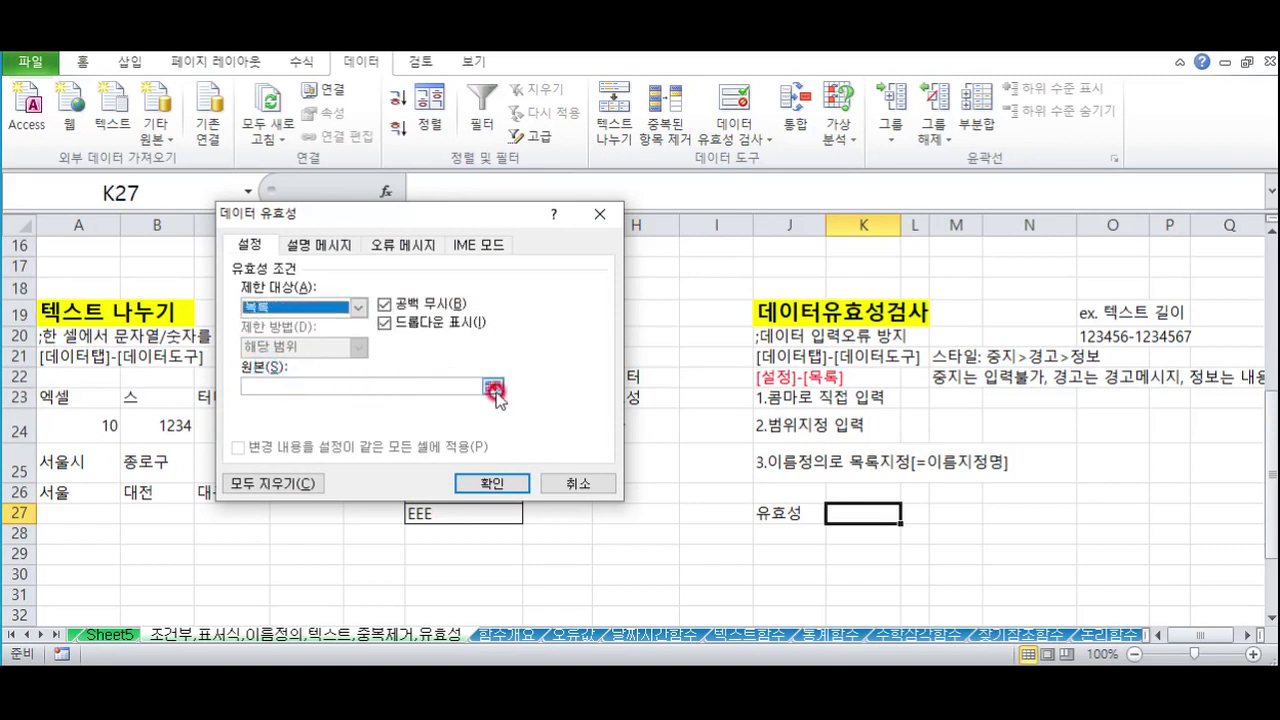
{"action": "left_click", "coordinate": [494, 389]}
{"action": "left_click_drag", "start_coordinate": [603, 376], "coordinate": [612, 425]}
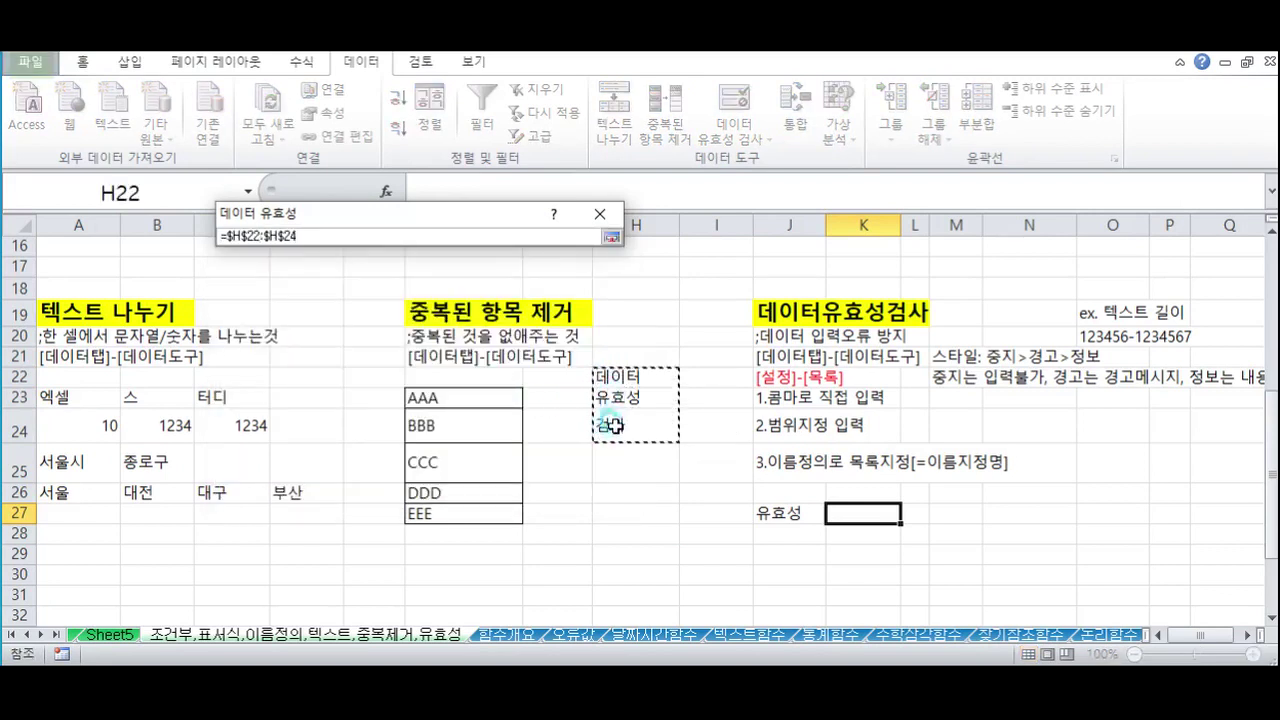
{"action": "left_click", "coordinate": [611, 237]}
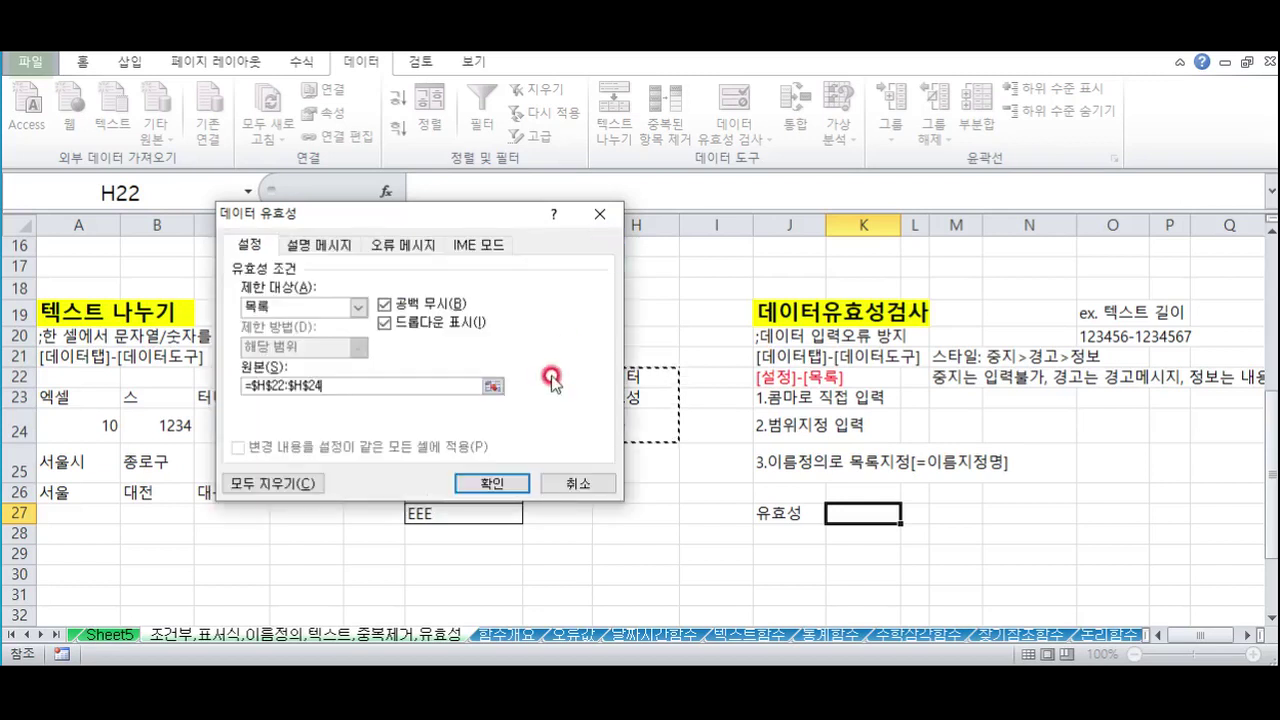
{"action": "left_click", "coordinate": [491, 483]}
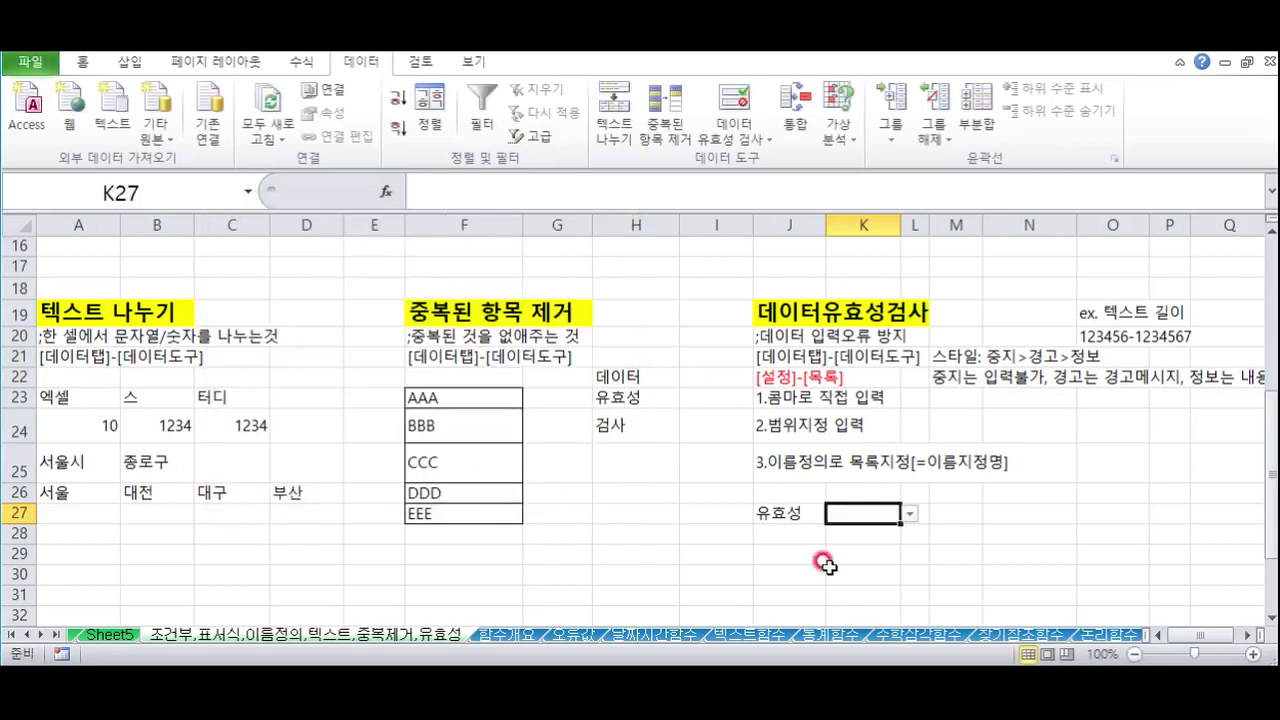
Choose 유효성 from the drop-down list of K27
{"action": "left_click", "coordinate": [909, 513]}
{"action": "left_click", "coordinate": [848, 528]}
{"action": "left_click", "coordinate": [909, 513]}
{"action": "left_click", "coordinate": [840, 541]}
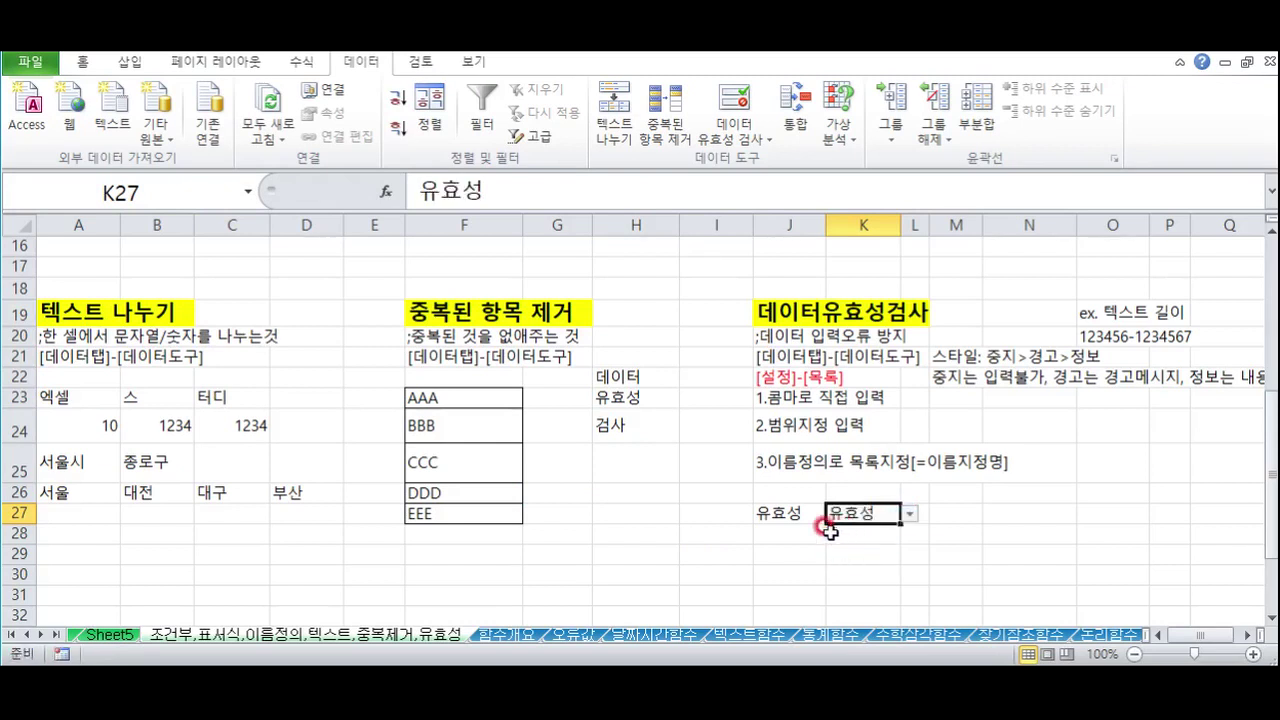
{"action": "left_click", "coordinate": [776, 517]}
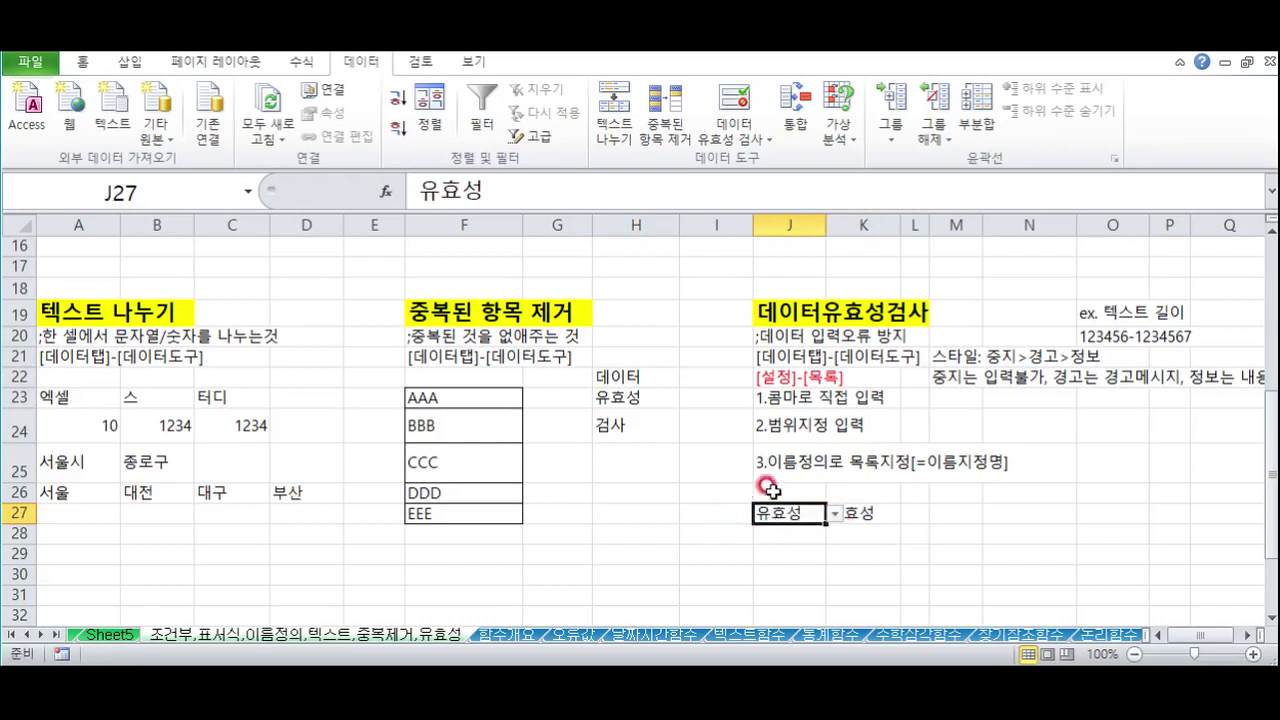
{"action": "left_click", "coordinate": [862, 510]}
{"action": "left_click_drag", "start_coordinate": [615, 376], "coordinate": [614, 494]}
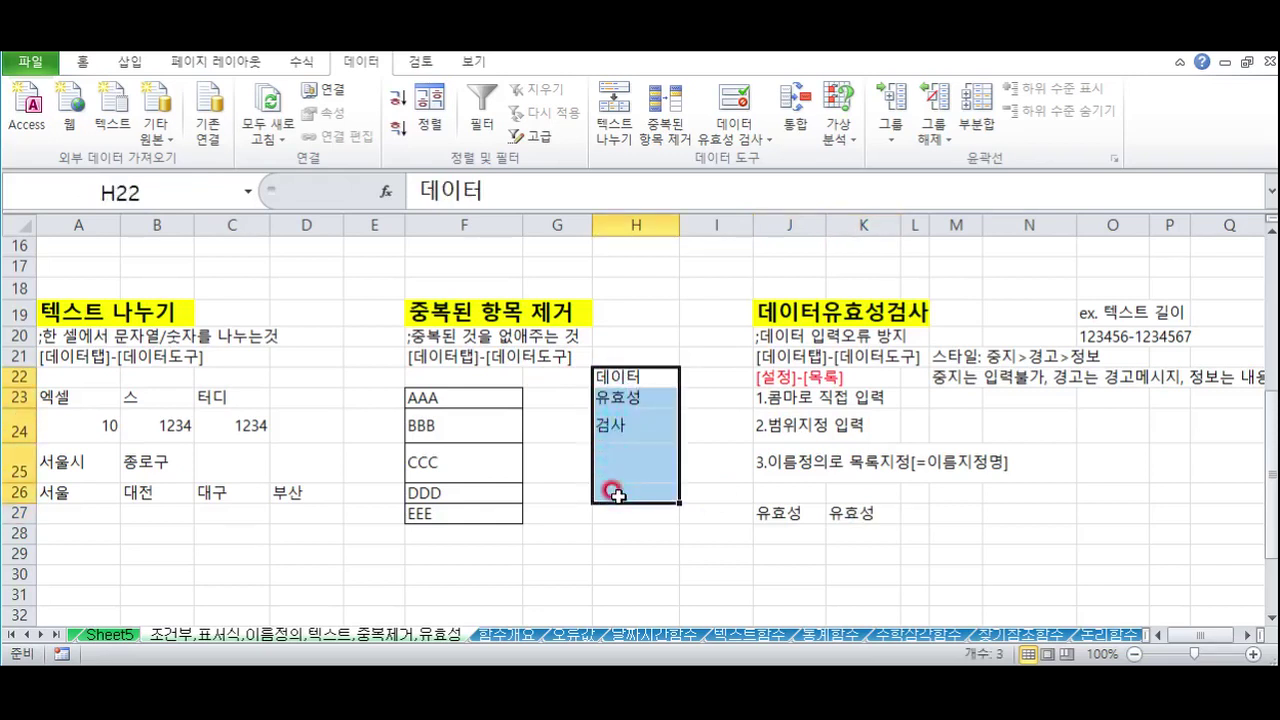
{"action": "left_click", "coordinate": [849, 510]}
Open data validation for M27 and set the allowed type to list (목록)
{"action": "left_click", "coordinate": [956, 508]}
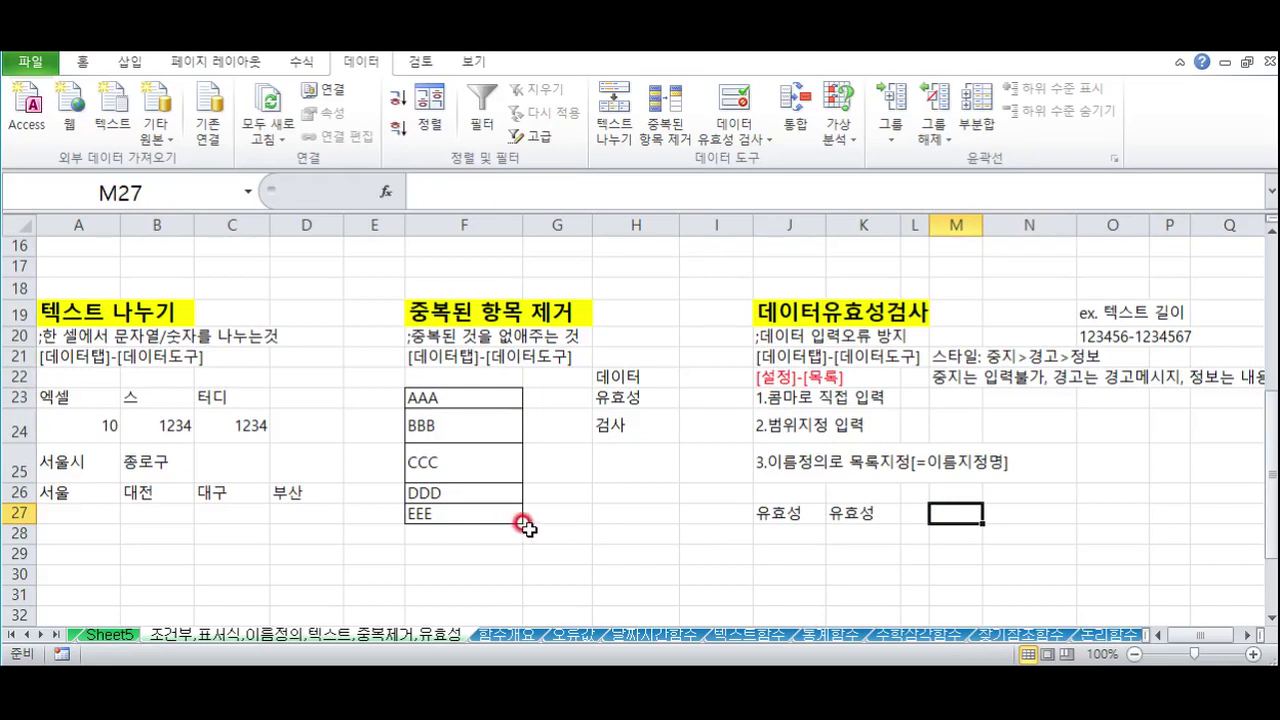
{"action": "left_click", "coordinate": [752, 142]}
{"action": "left_click", "coordinate": [757, 268]}
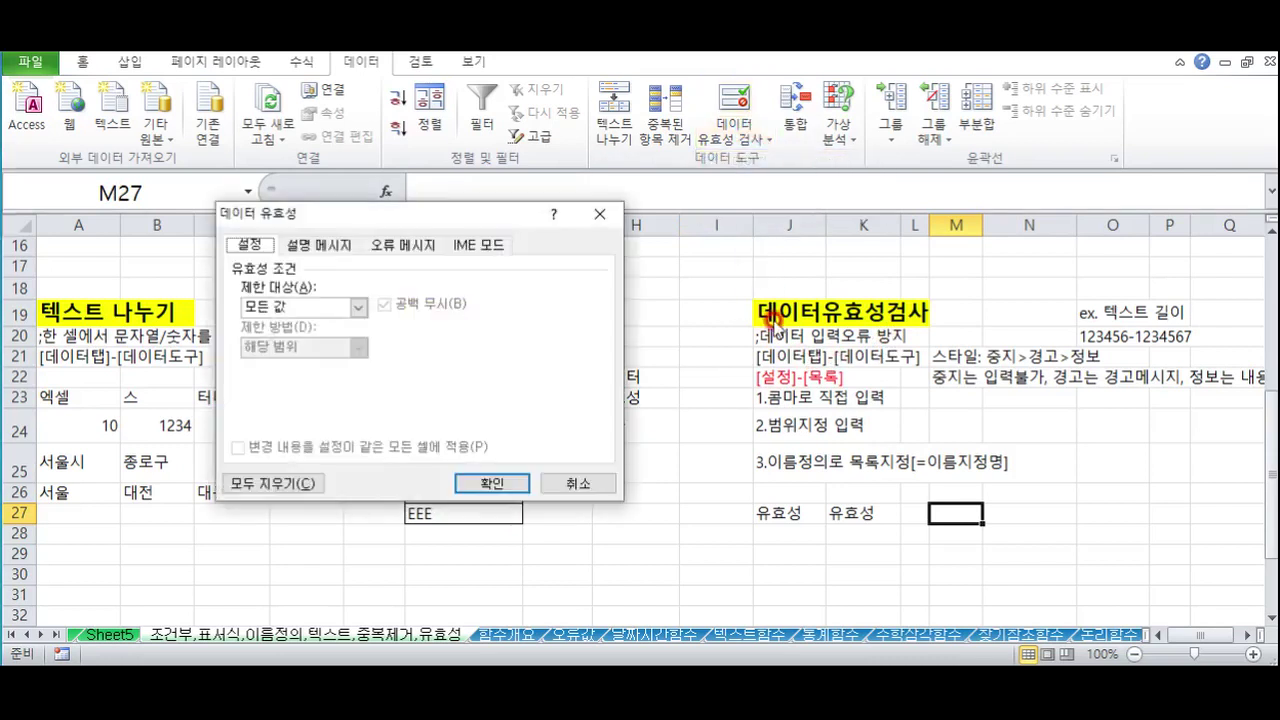
{"action": "left_click", "coordinate": [357, 307]}
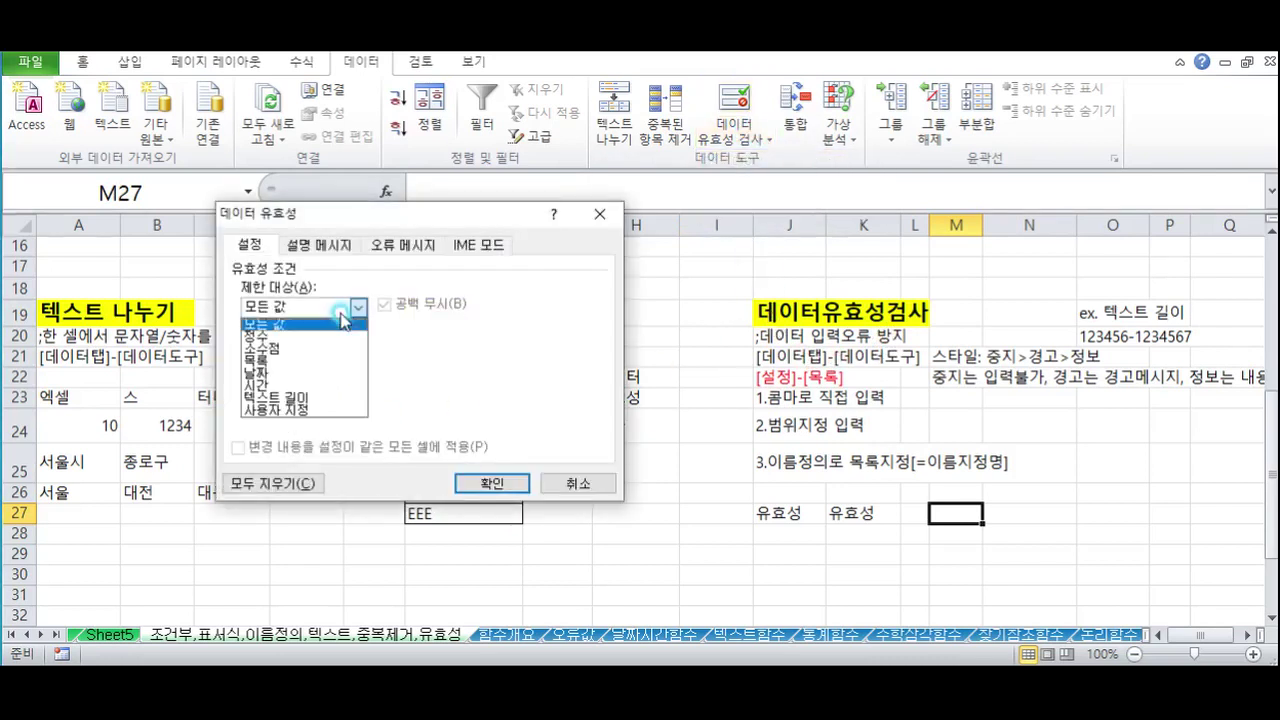
{"action": "left_click", "coordinate": [280, 360]}
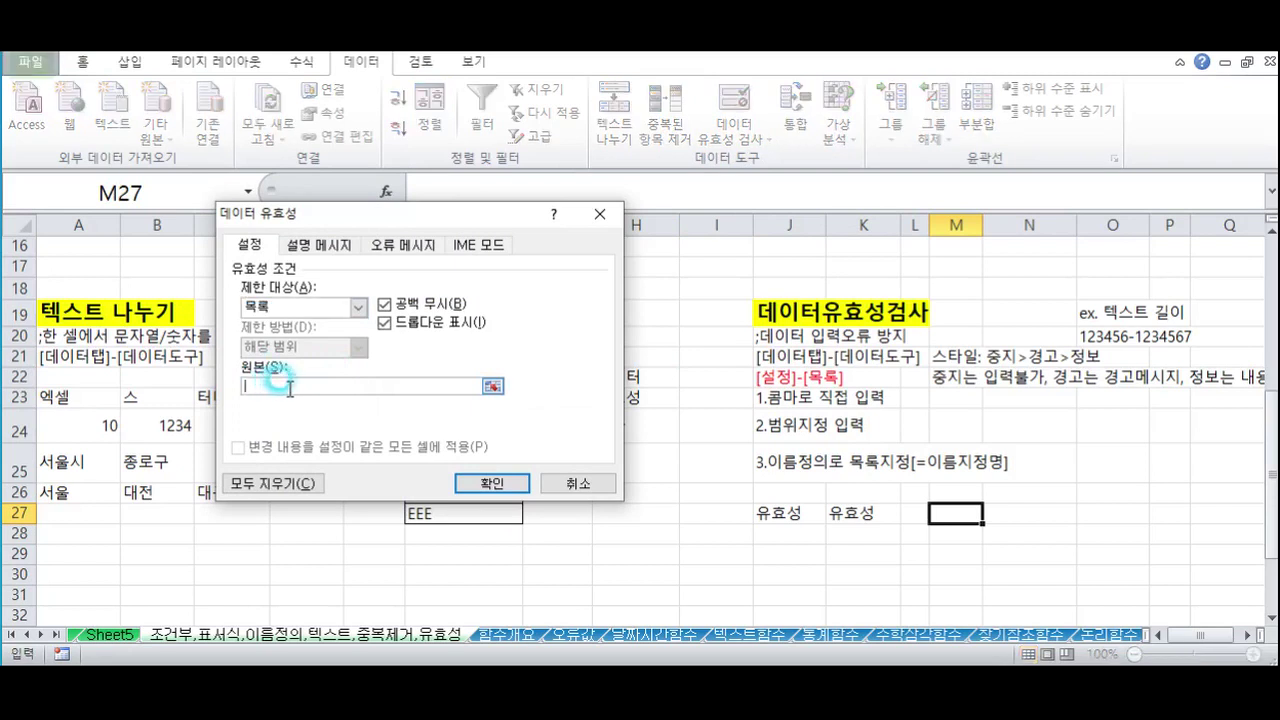
{"action": "left_click_drag", "start_coordinate": [423, 209], "coordinate": [655, 295]}
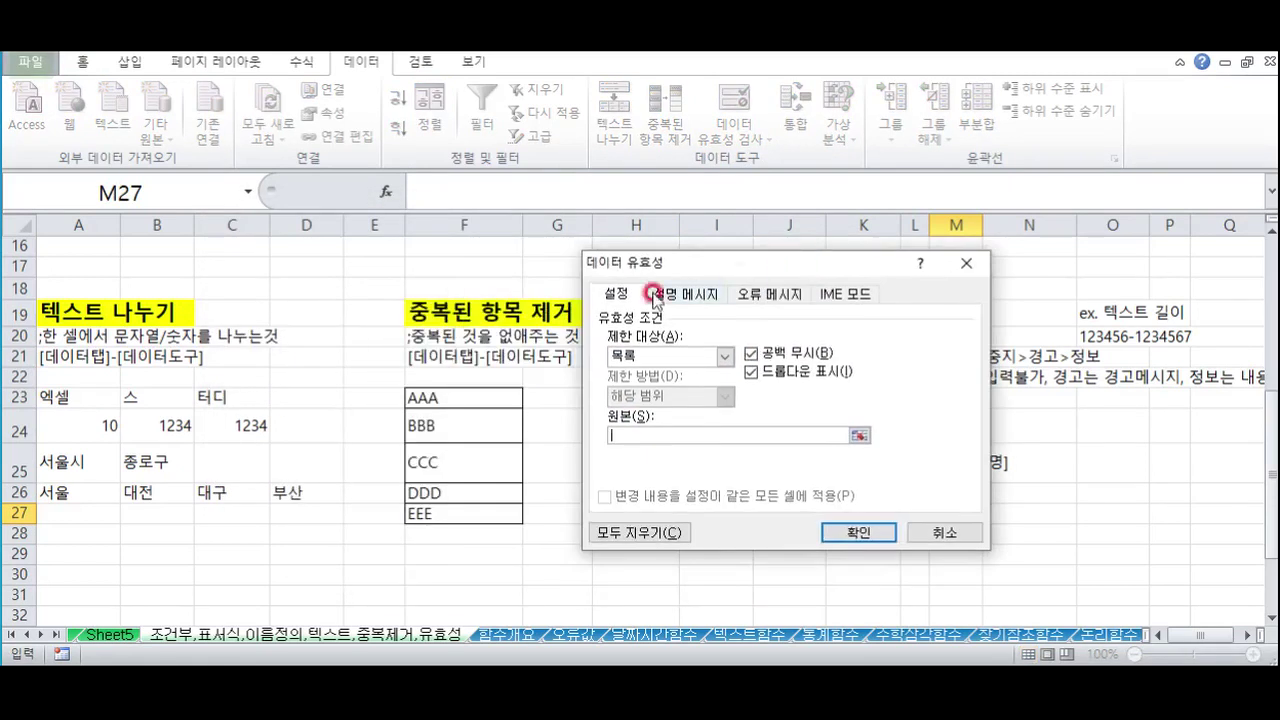
{"action": "left_click", "coordinate": [325, 312]}
{"action": "scroll", "coordinate": [114, 371], "scroll_direction": "up", "scroll_amount": 5}
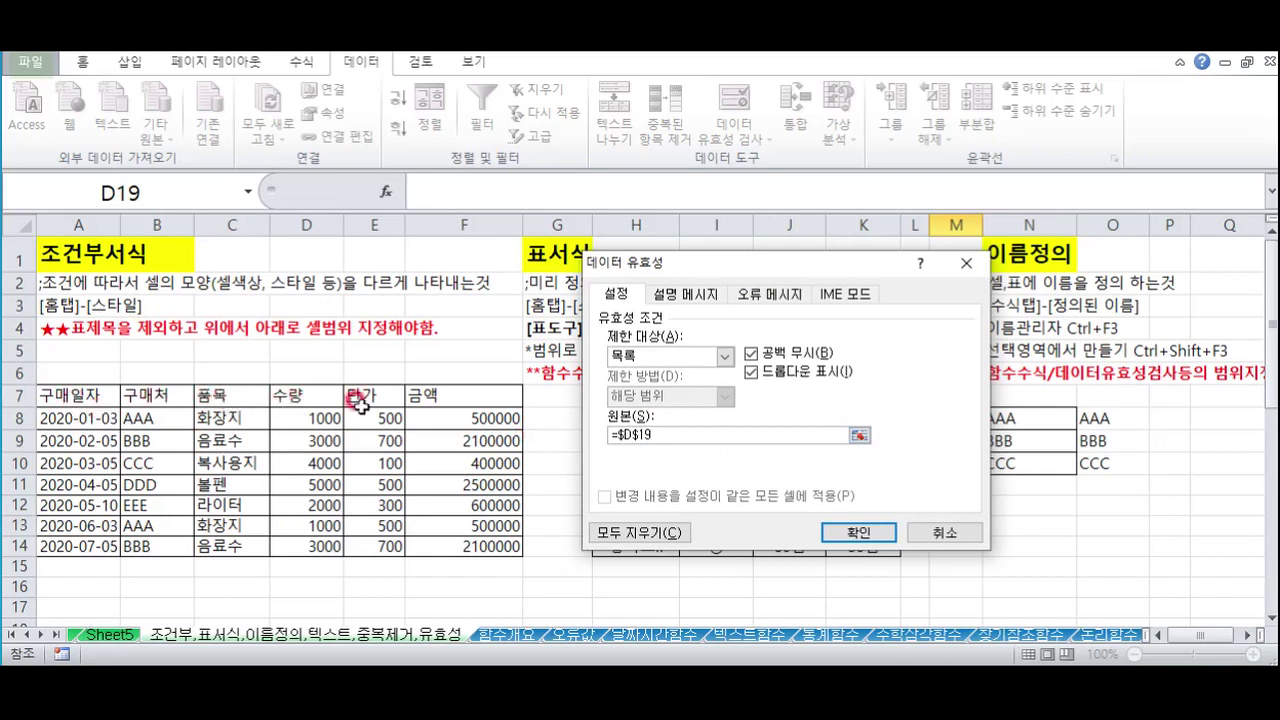
{"action": "left_click", "coordinate": [660, 435]}
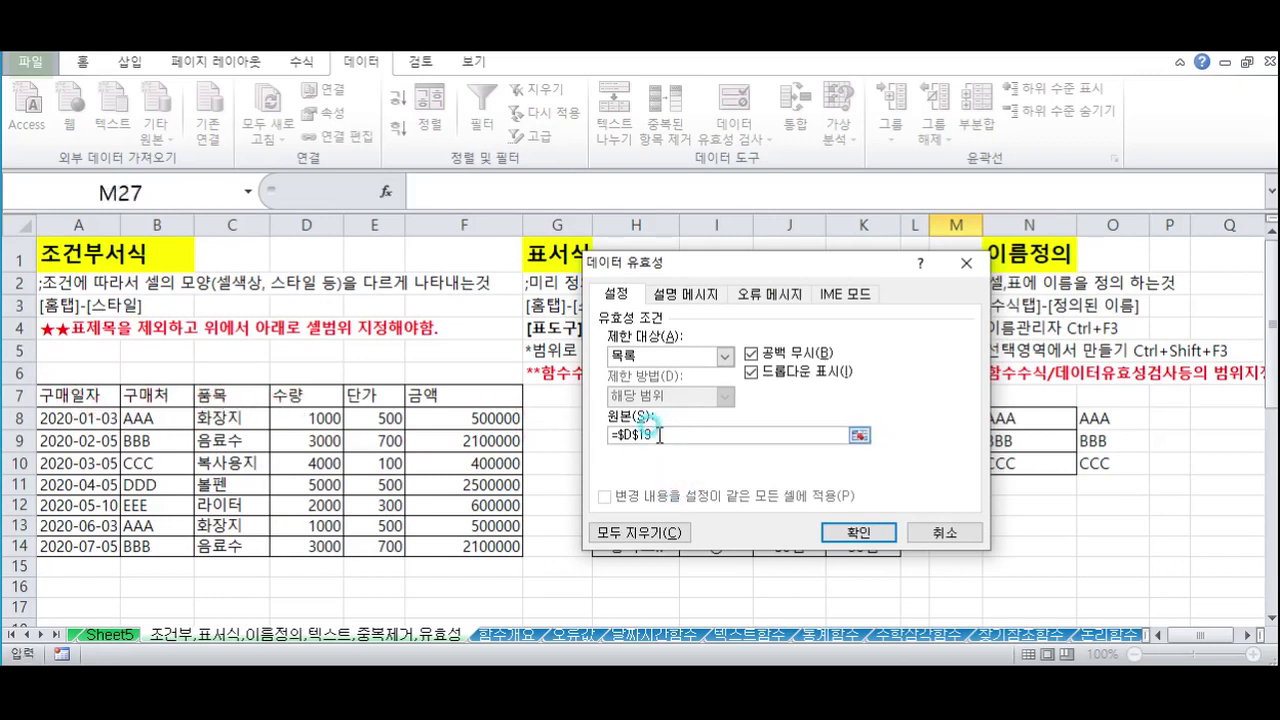
Set the list source for M27 to the defined name =품목 and apply the validation
{"action": "left_click", "coordinate": [859, 435]}
{"action": "left_click", "coordinate": [634, 284]}
{"action": "left_click", "coordinate": [665, 332]}
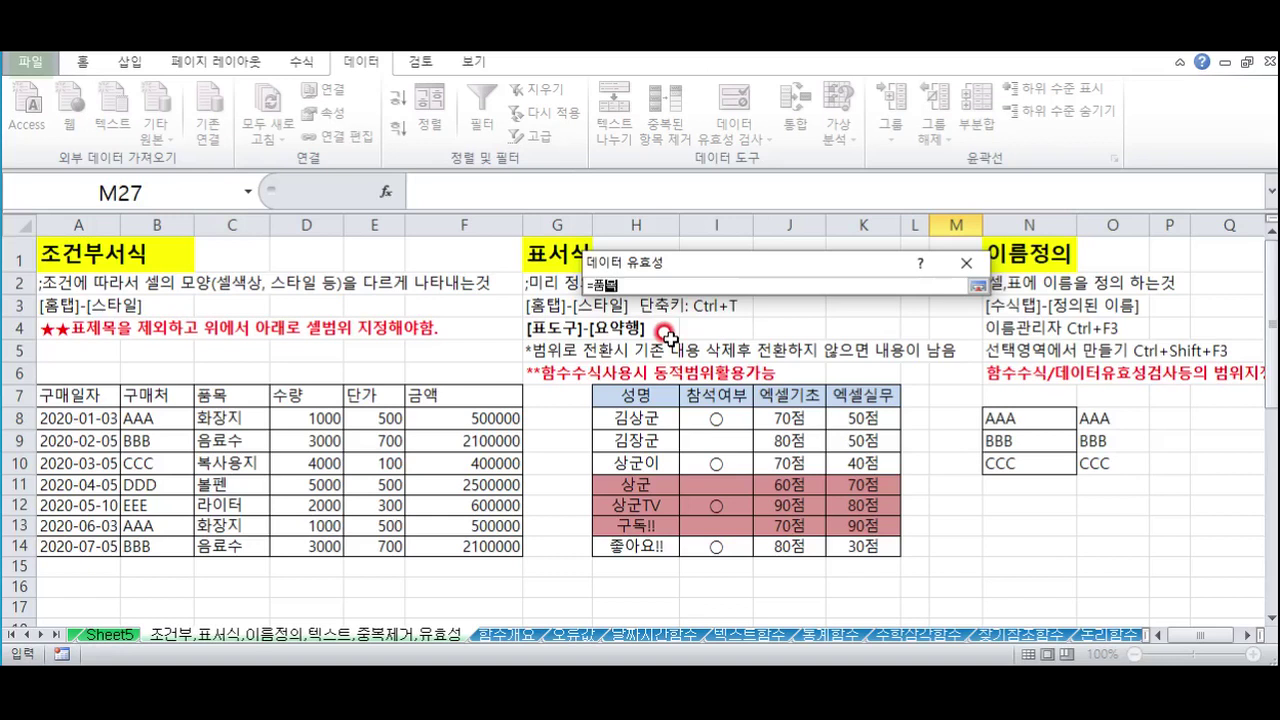
{"action": "left_click", "coordinate": [977, 286]}
{"action": "left_click", "coordinate": [845, 528]}
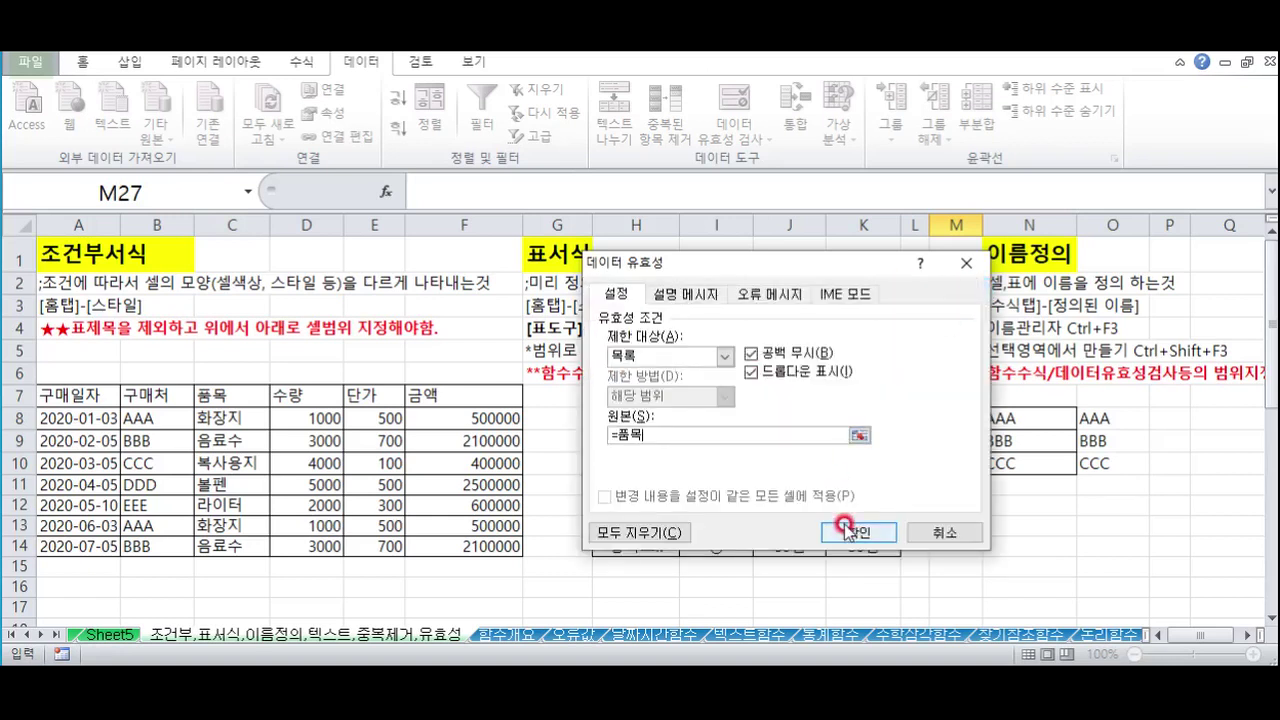
Check the product items offered in the drop-down list of M27
{"action": "scroll", "coordinate": [860, 530], "scroll_direction": "down", "scroll_amount": 4}
{"action": "left_click", "coordinate": [993, 574]}
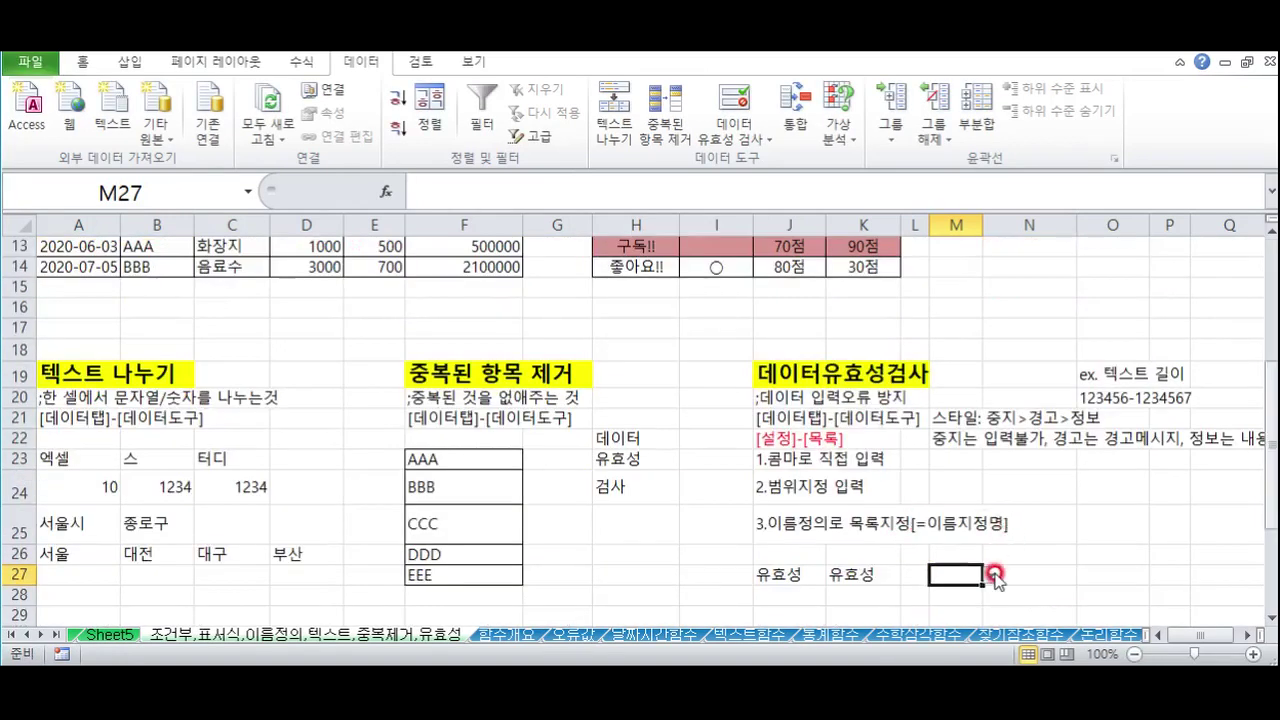
{"action": "left_click", "coordinate": [943, 605]}
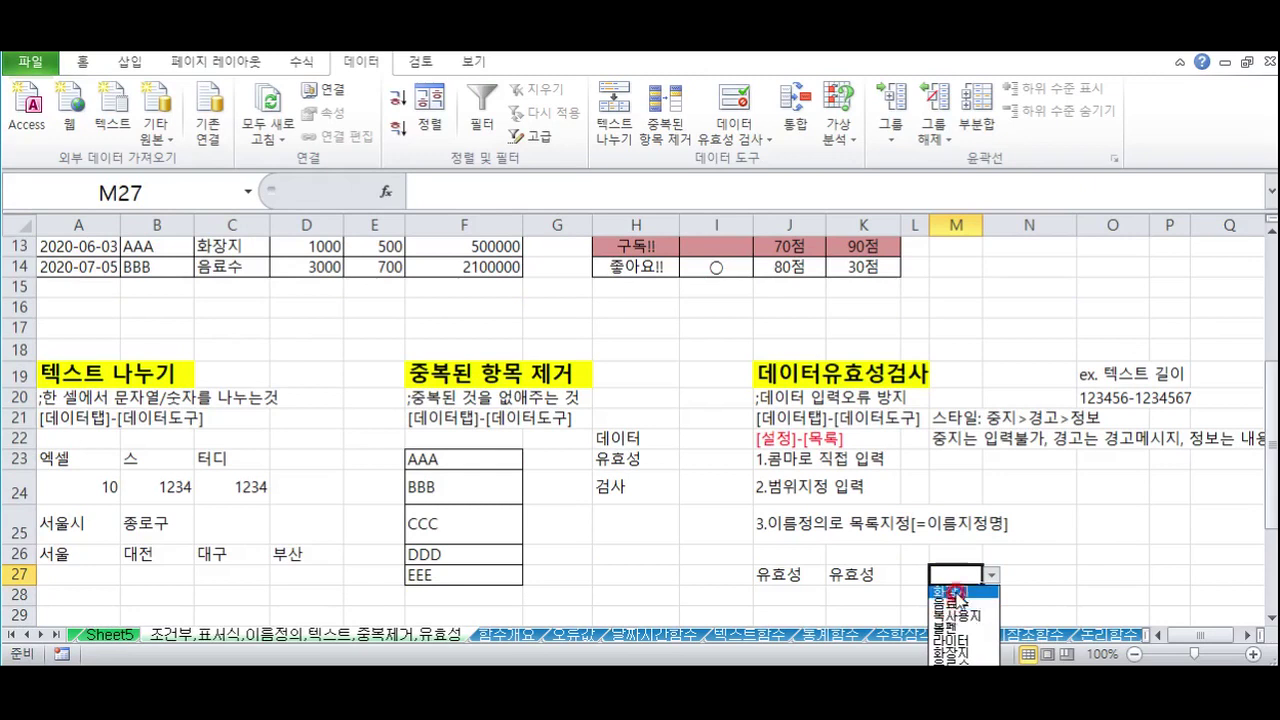
{"action": "left_click", "coordinate": [957, 645]}
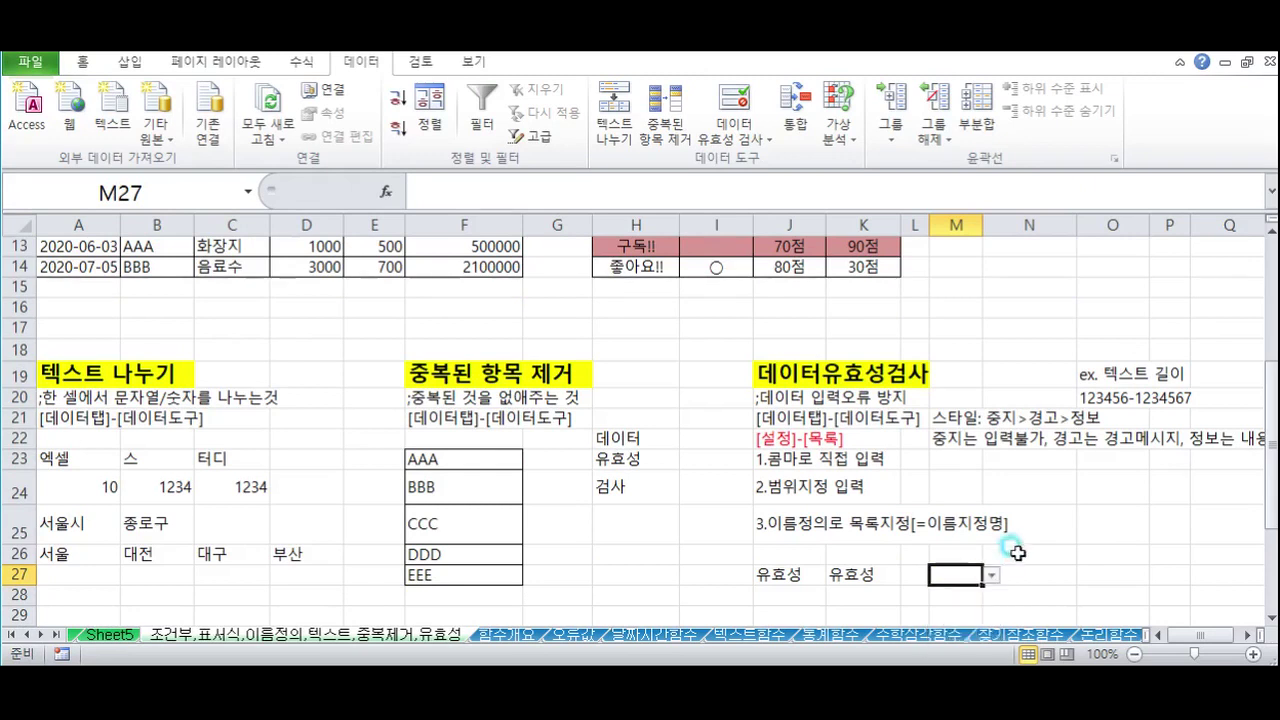
Fill the product cells C8:C14 in the purchase table with yellow and keep that range selected
{"action": "scroll", "coordinate": [247, 435], "scroll_direction": "up", "scroll_amount": 4}
{"action": "left_click_drag", "start_coordinate": [237, 427], "coordinate": [231, 546]}
{"action": "left_click", "coordinate": [76, 60]}
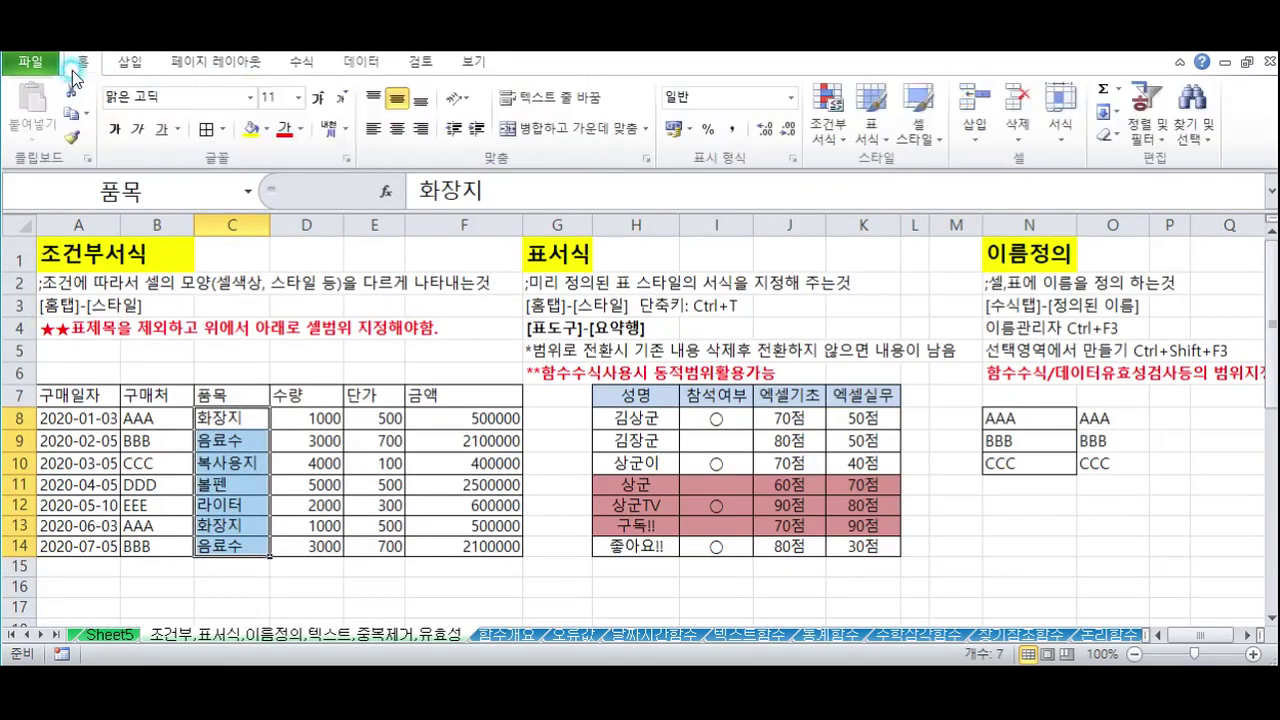
{"action": "left_click", "coordinate": [251, 129]}
{"action": "left_click", "coordinate": [320, 463]}
{"action": "left_click_drag", "start_coordinate": [229, 420], "coordinate": [231, 546]}
Try to enter afa, a value outside the product list, in M27 and cancel the entry
{"action": "scroll", "coordinate": [318, 497], "scroll_direction": "down", "scroll_amount": 1}
{"action": "scroll", "coordinate": [318, 497], "scroll_direction": "down", "scroll_amount": 1}
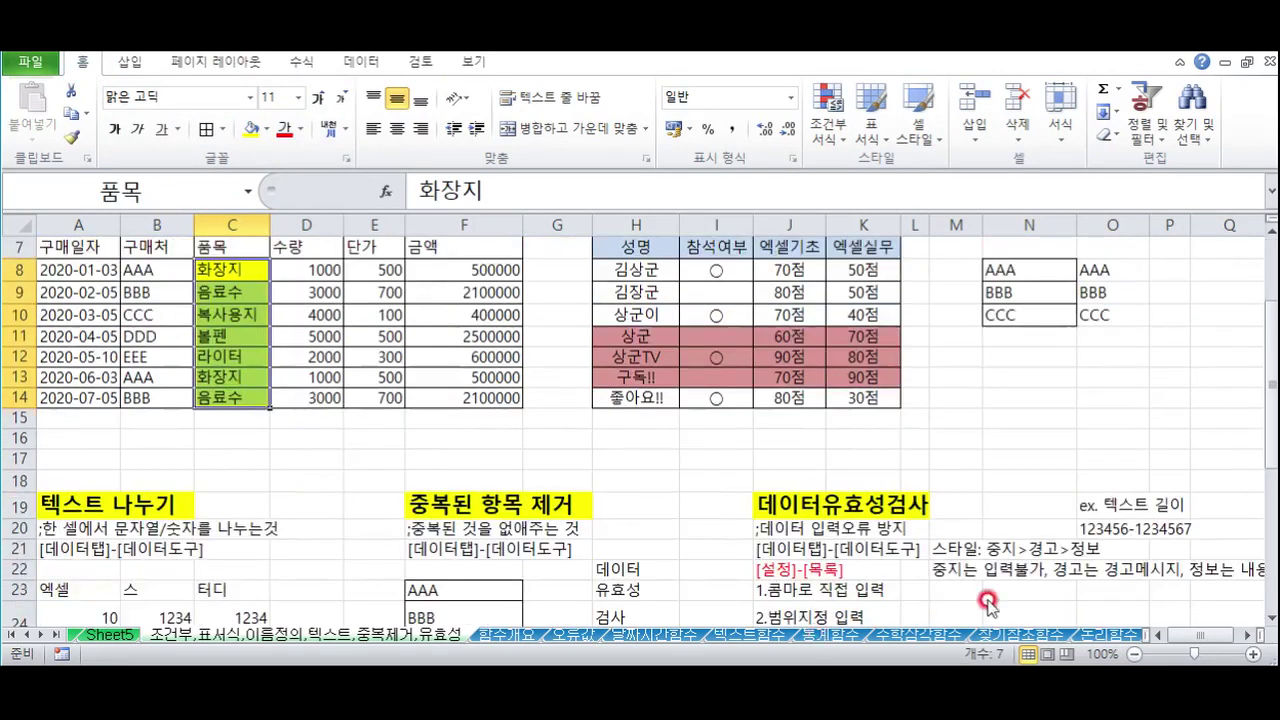
{"action": "scroll", "coordinate": [956, 542], "scroll_direction": "down", "scroll_amount": 3}
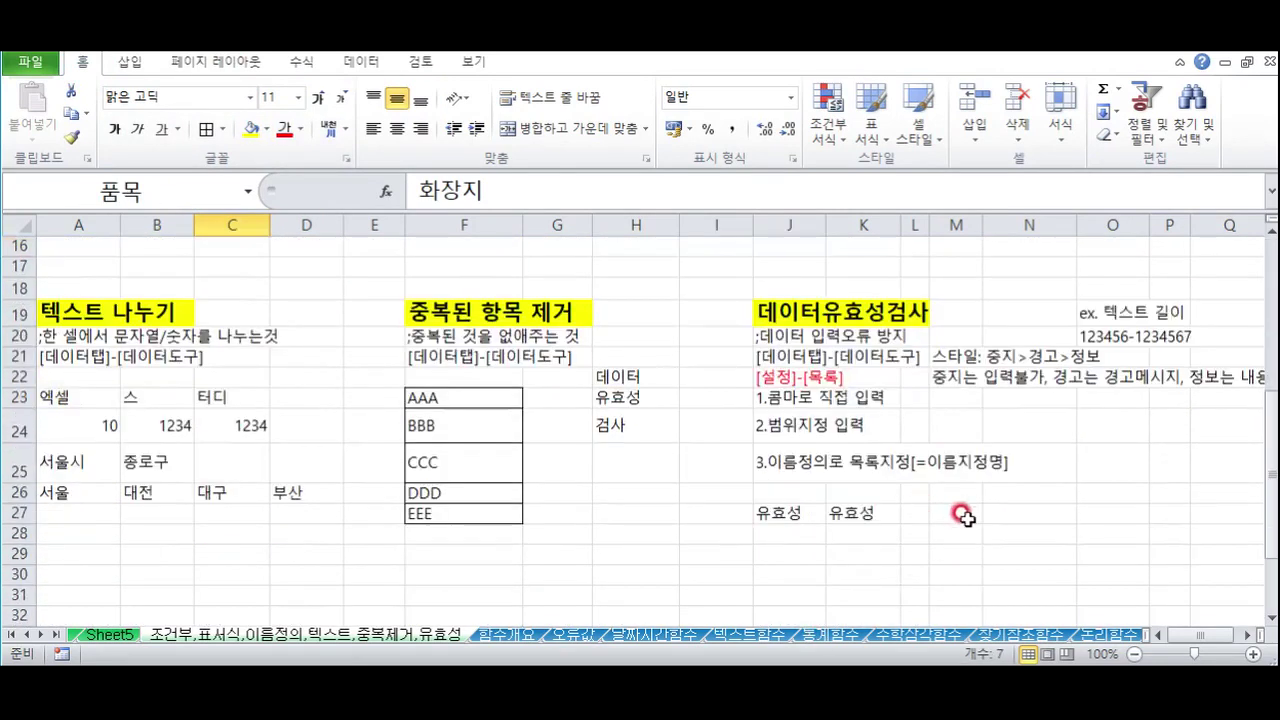
{"action": "left_click", "coordinate": [960, 514]}
{"action": "type", "text": "ㅁㄹ"}
{"action": "type", "text": "a"}
{"action": "key", "text": "Return"}
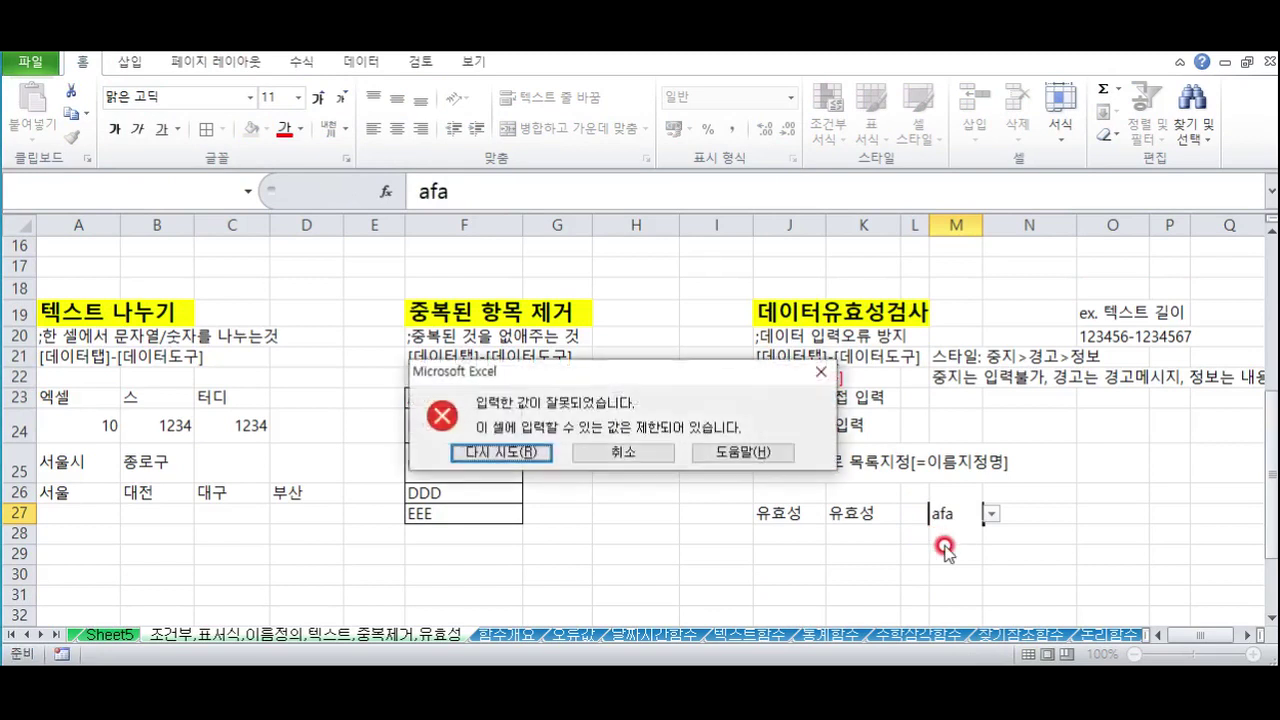
{"action": "left_click", "coordinate": [648, 440]}
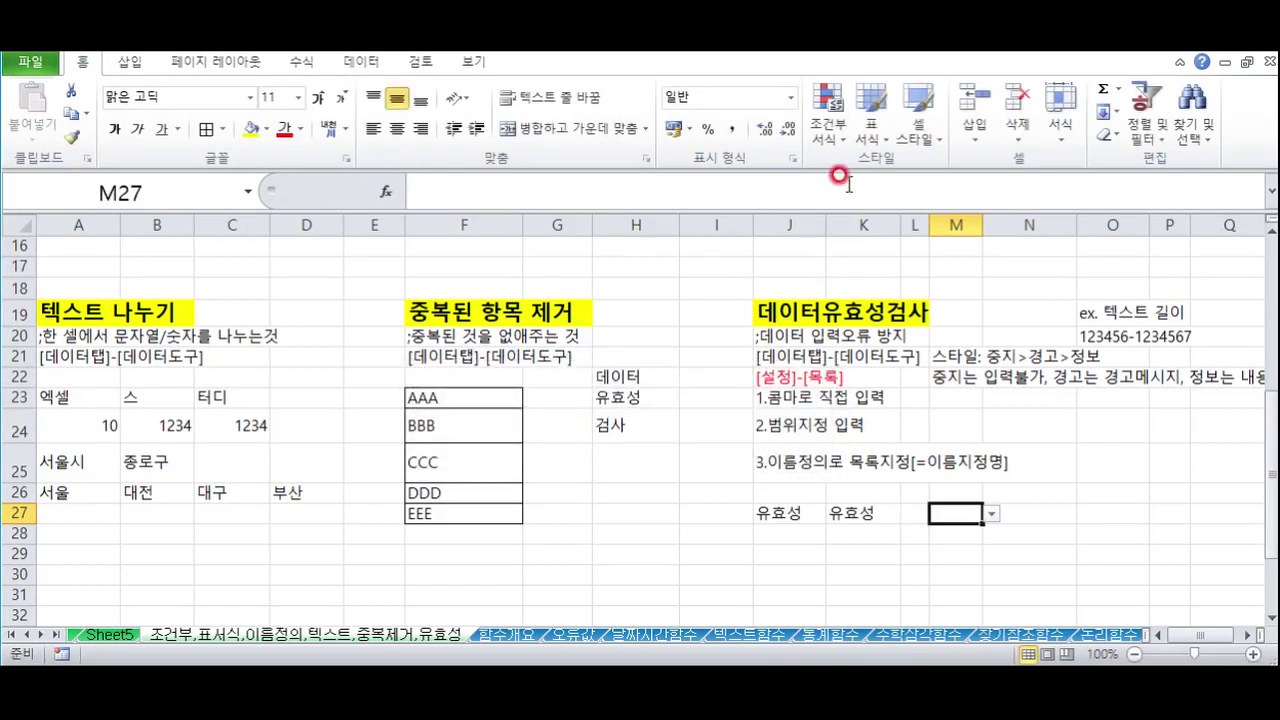
Open data validation for M27 and review its list source, input message, error alert and IME mode options
{"action": "left_click", "coordinate": [357, 64]}
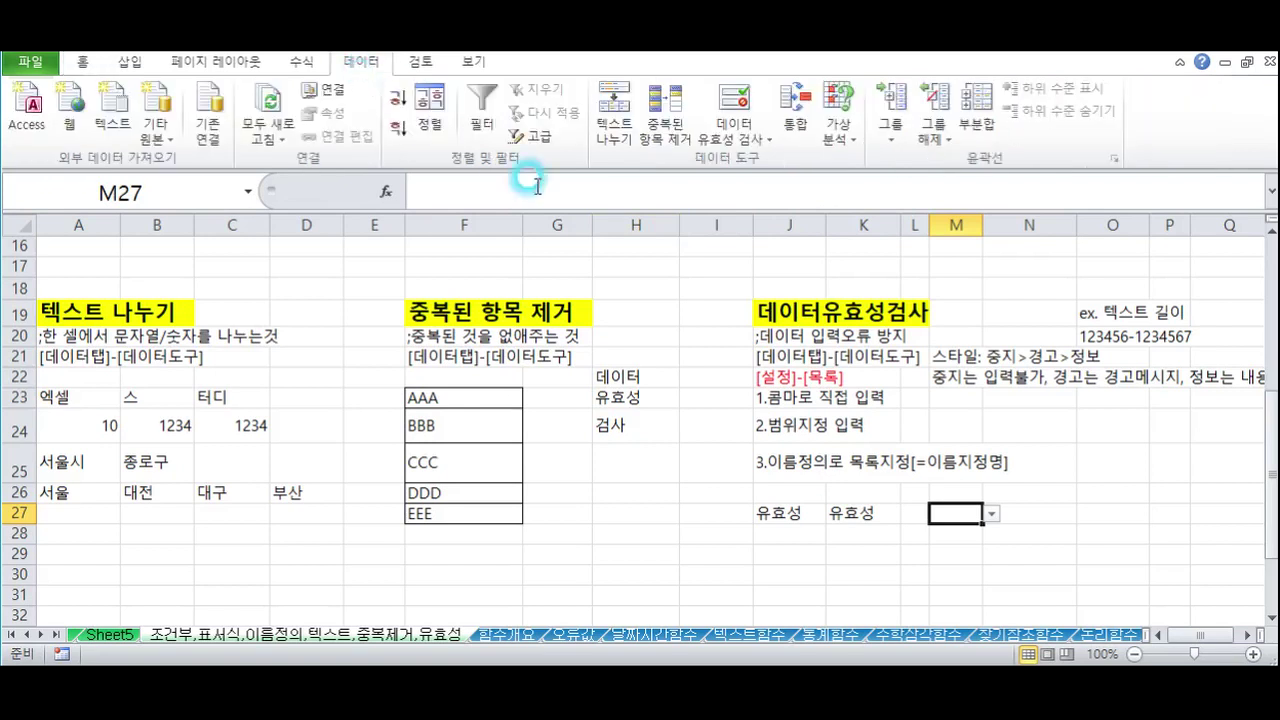
{"action": "left_click", "coordinate": [734, 135]}
{"action": "left_click", "coordinate": [765, 163]}
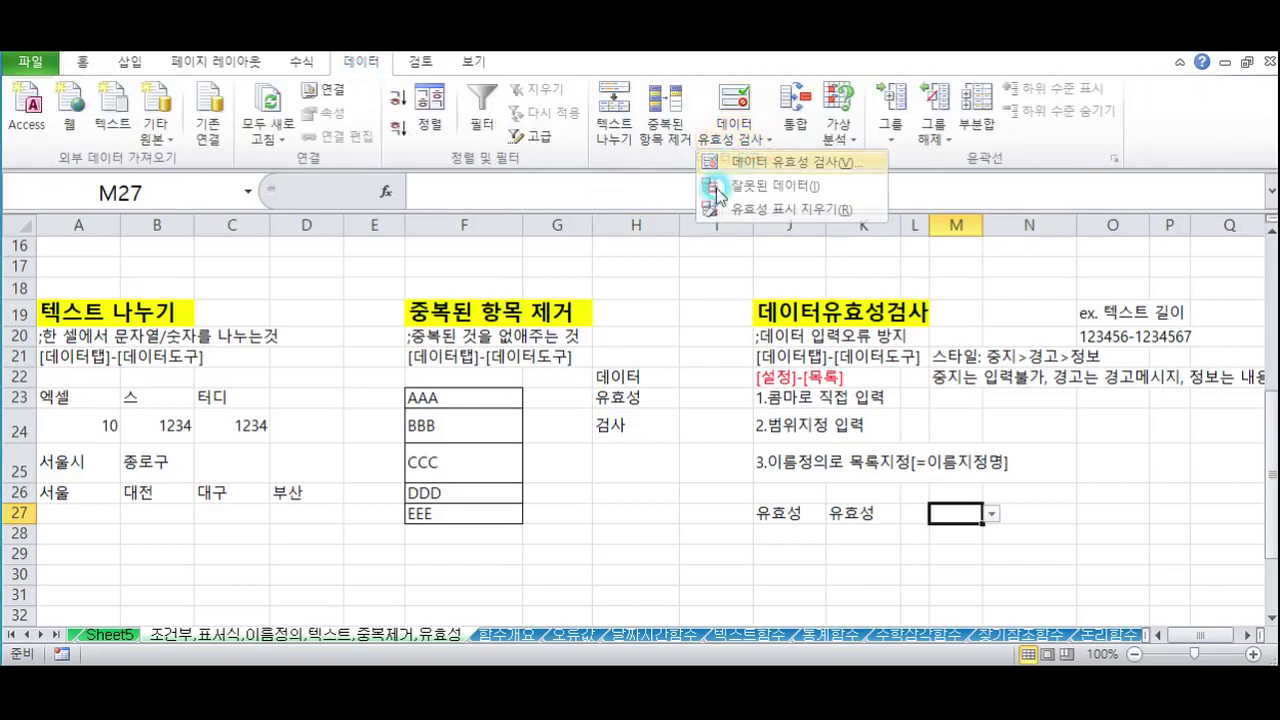
{"action": "left_click", "coordinate": [644, 452]}
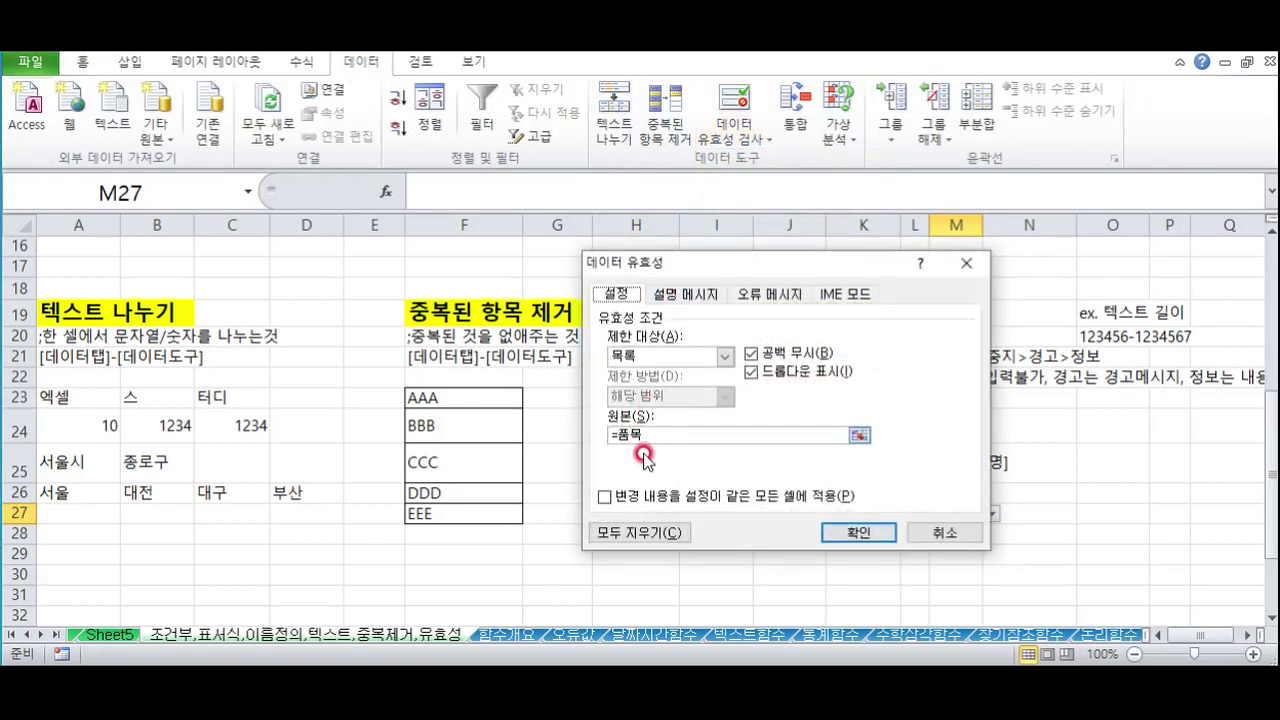
{"action": "left_click", "coordinate": [685, 294]}
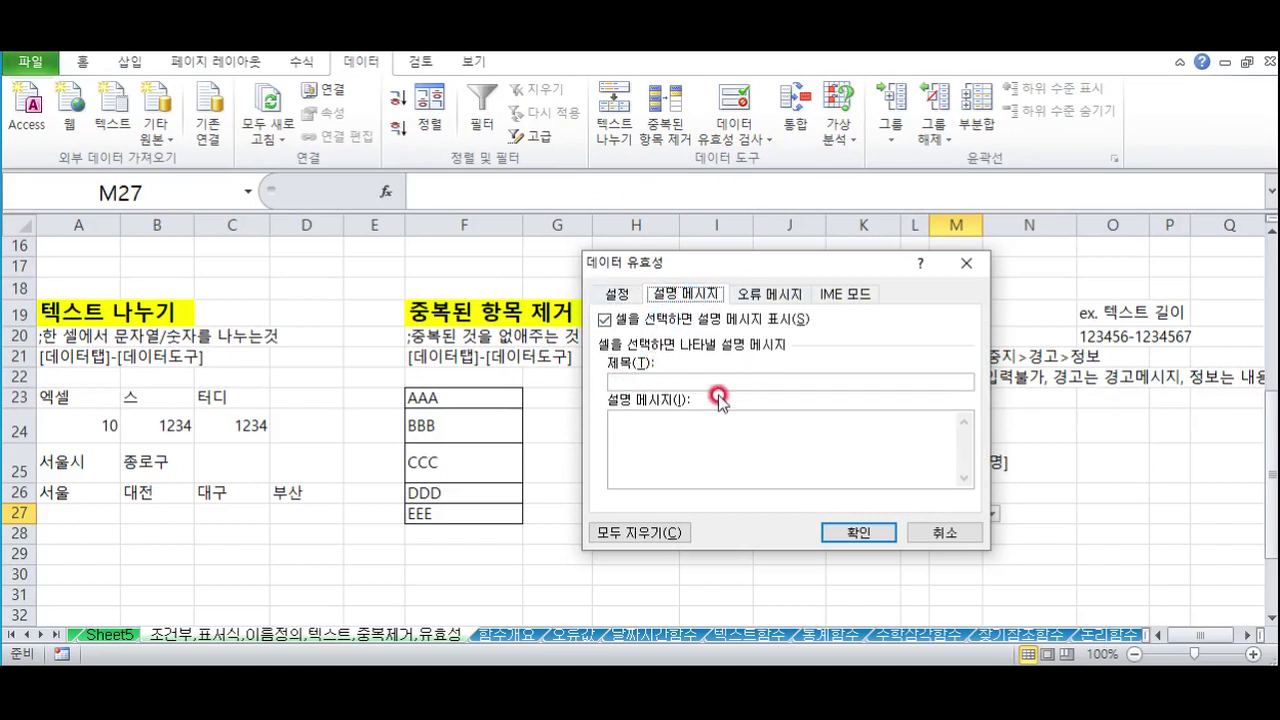
{"action": "left_click", "coordinate": [768, 296]}
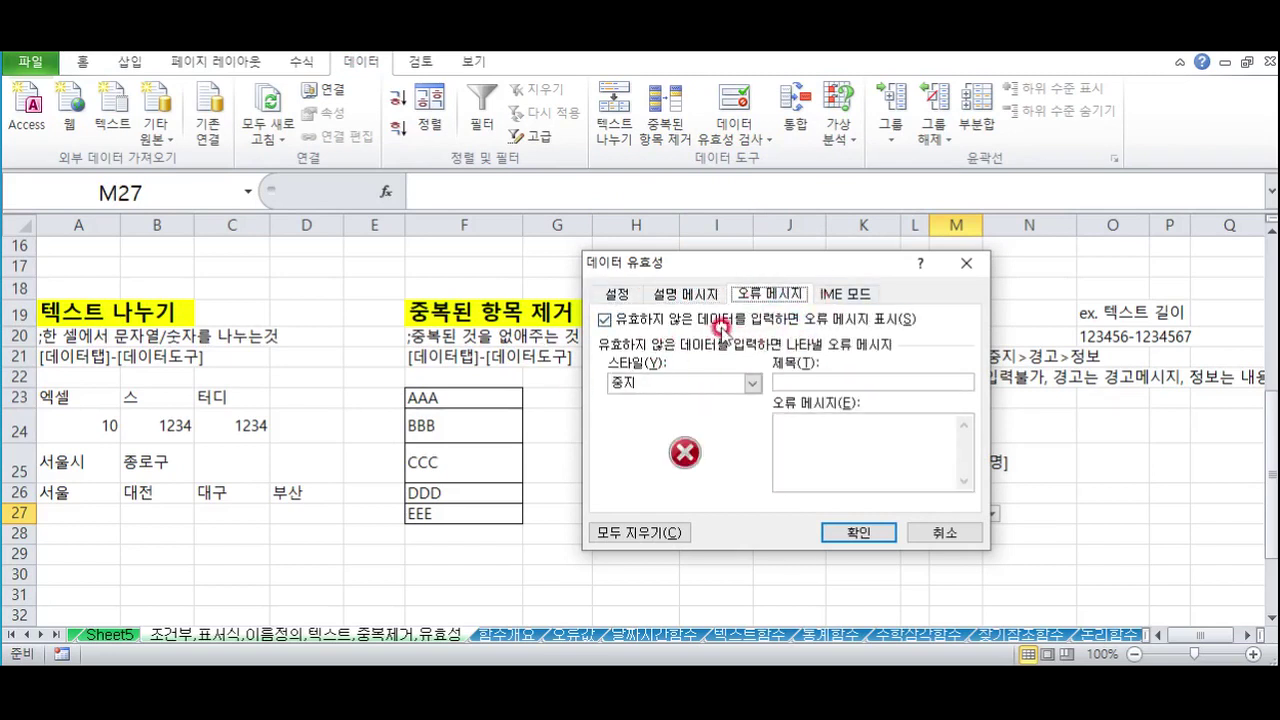
{"action": "left_click", "coordinate": [860, 294]}
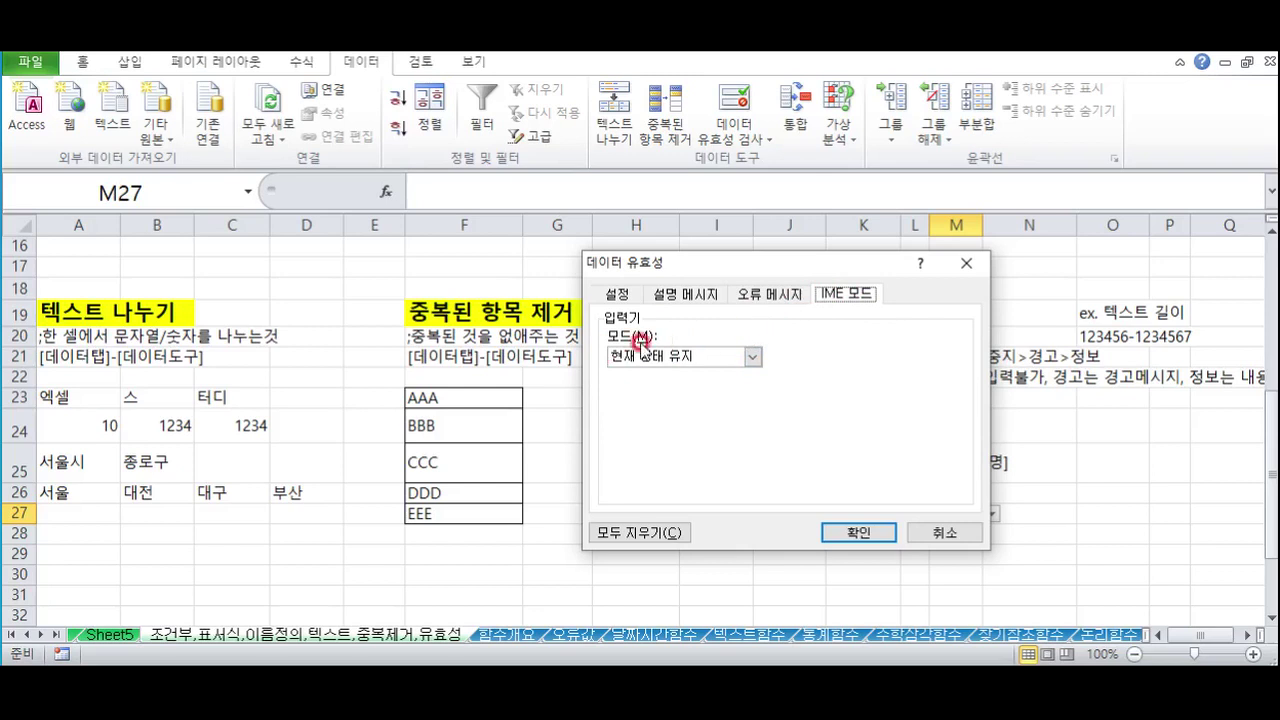
{"action": "left_click", "coordinate": [751, 358]}
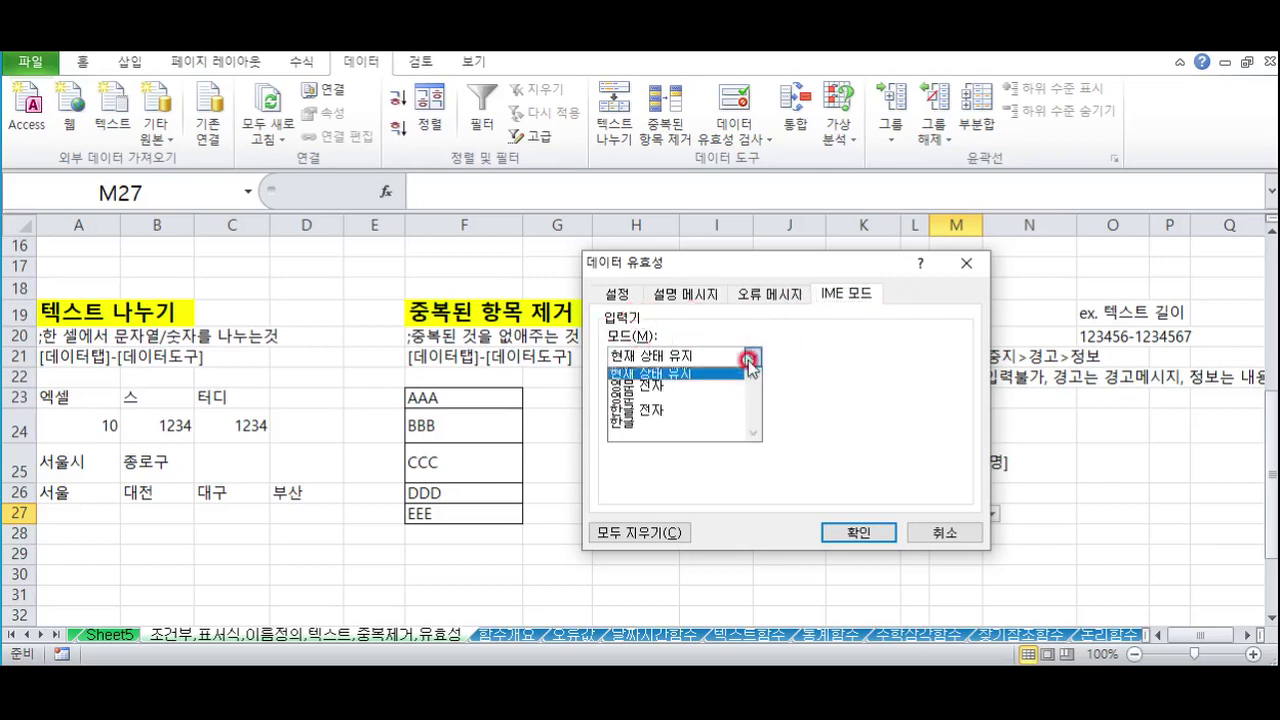
{"action": "left_click", "coordinate": [660, 373]}
{"action": "left_click_drag", "start_coordinate": [661, 373], "coordinate": [626, 398]}
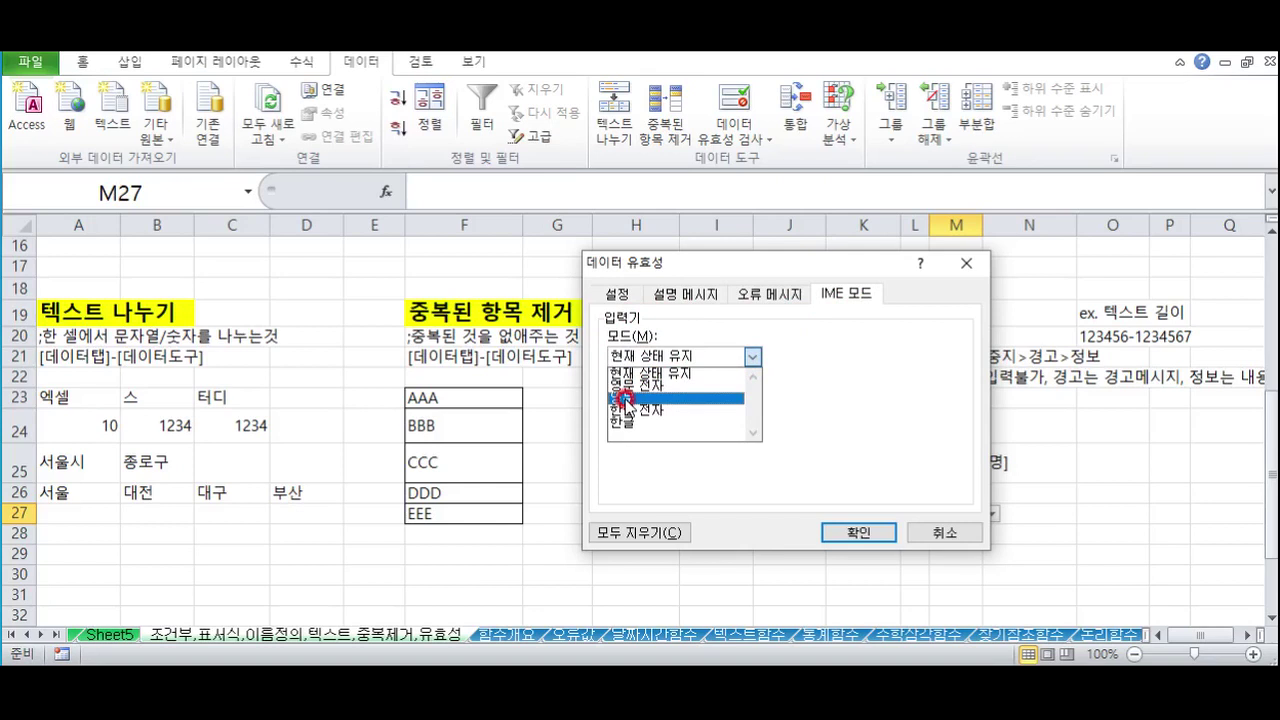
{"action": "mouse_move", "coordinate": [626, 398]}
{"action": "left_mouse_down"}
{"action": "mouse_move", "coordinate": [629, 428]}
{"action": "mouse_move", "coordinate": [733, 410]}
{"action": "mouse_move", "coordinate": [600, 440]}
{"action": "mouse_move", "coordinate": [966, 432]}
{"action": "mouse_move", "coordinate": [643, 440]}
{"action": "mouse_move", "coordinate": [633, 400]}
{"action": "left_mouse_up"}
Examine the error alert styles 중지, 경고 and 정보 for M27, keeping 중지 selected
{"action": "left_click", "coordinate": [772, 294]}
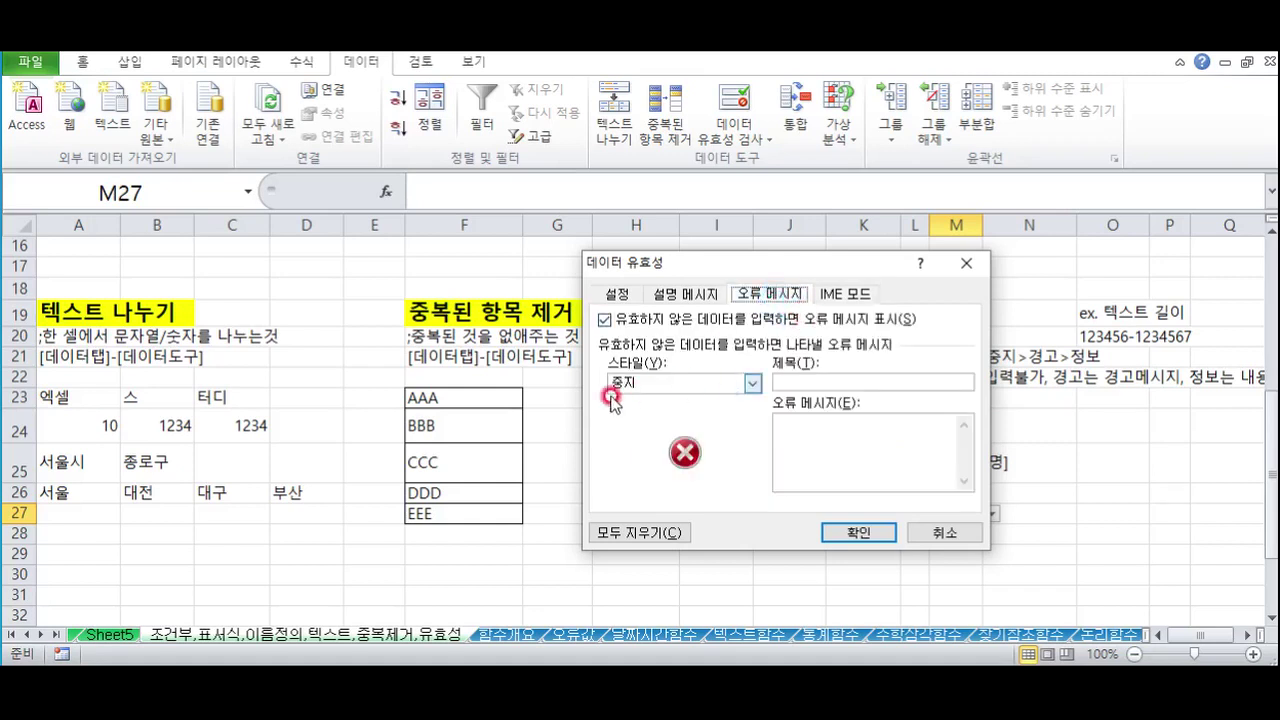
{"action": "left_click", "coordinate": [697, 385]}
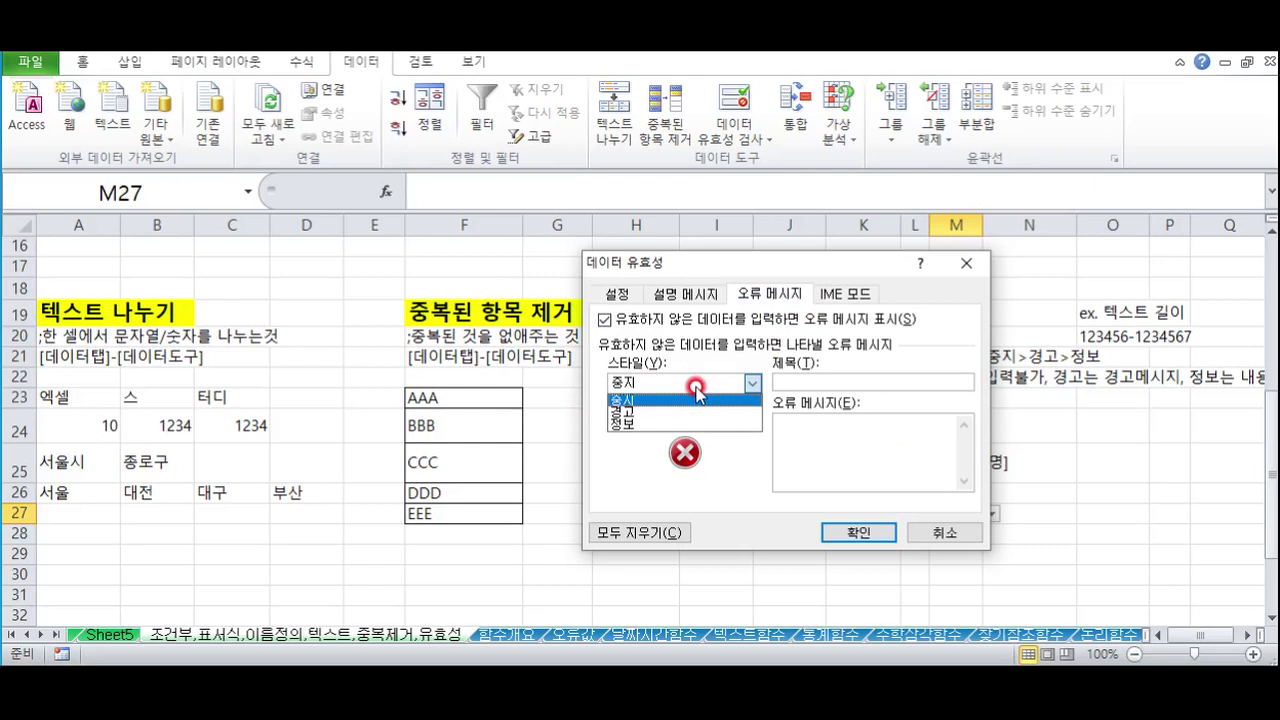
{"action": "left_click", "coordinate": [732, 283]}
{"action": "left_click_drag", "start_coordinate": [697, 263], "coordinate": [478, 259]}
{"action": "left_click", "coordinate": [510, 387]}
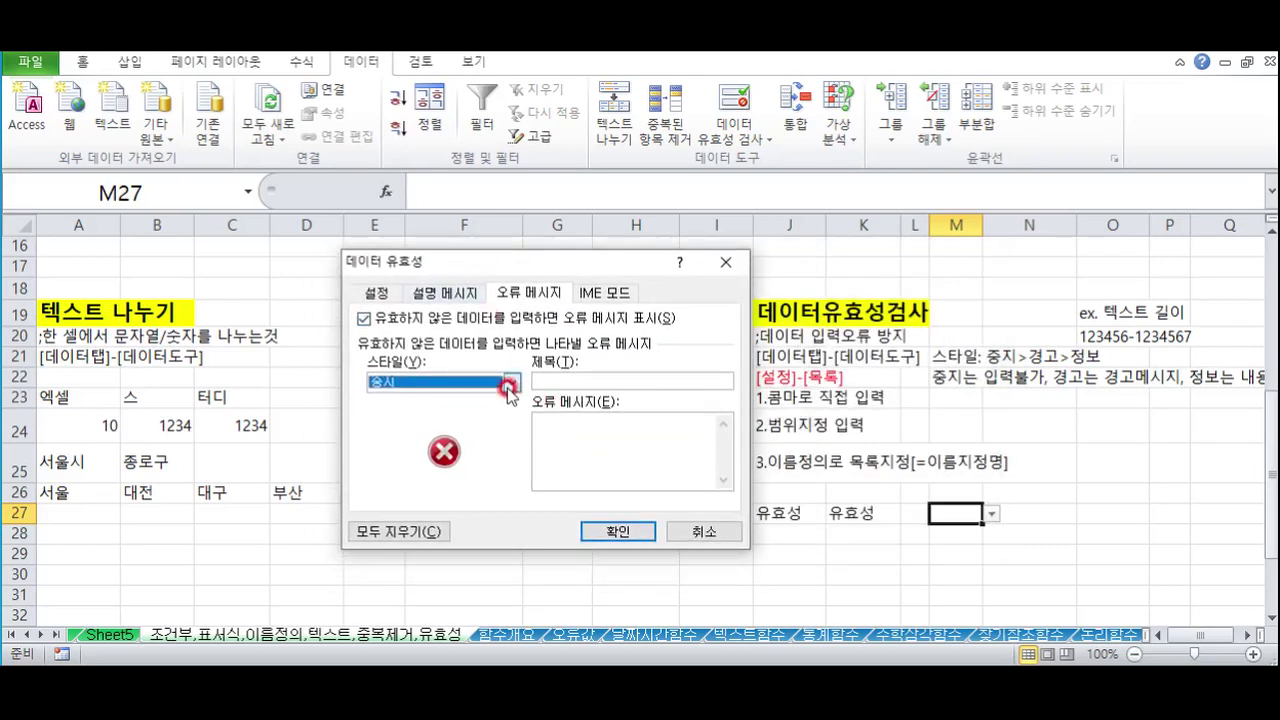
{"action": "left_click", "coordinate": [510, 387]}
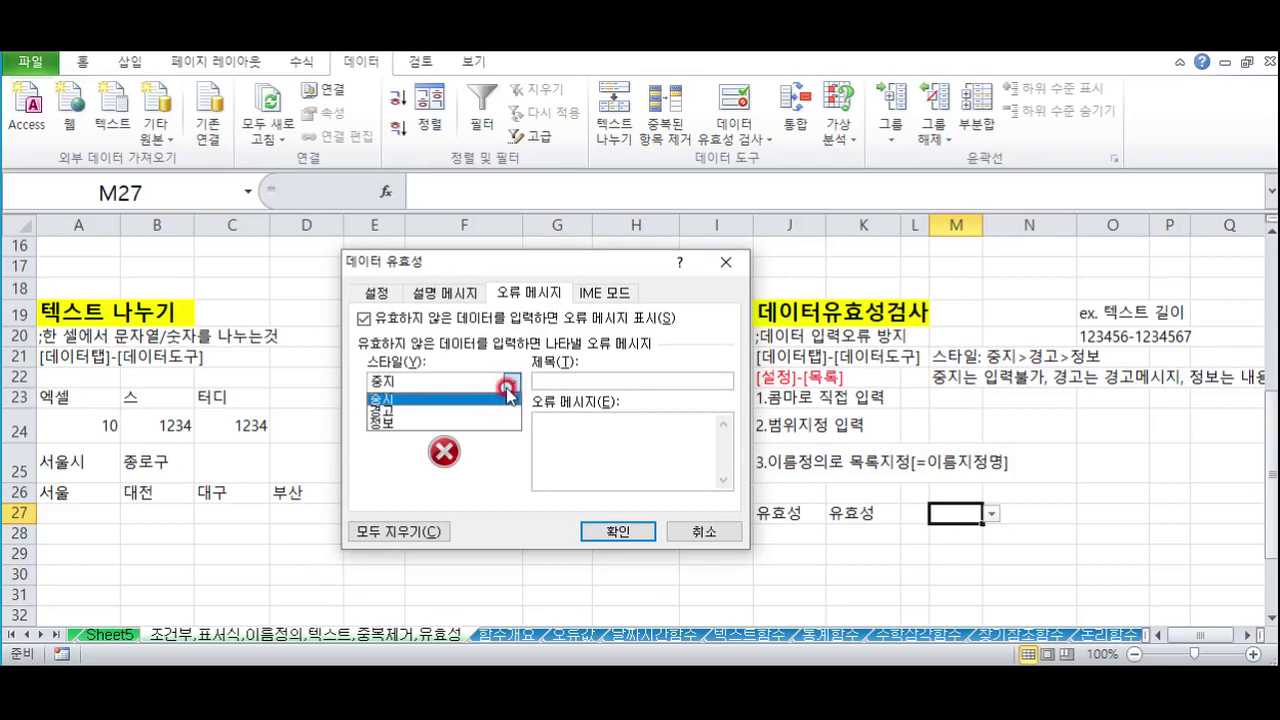
{"action": "left_click_drag", "start_coordinate": [510, 392], "coordinate": [434, 424]}
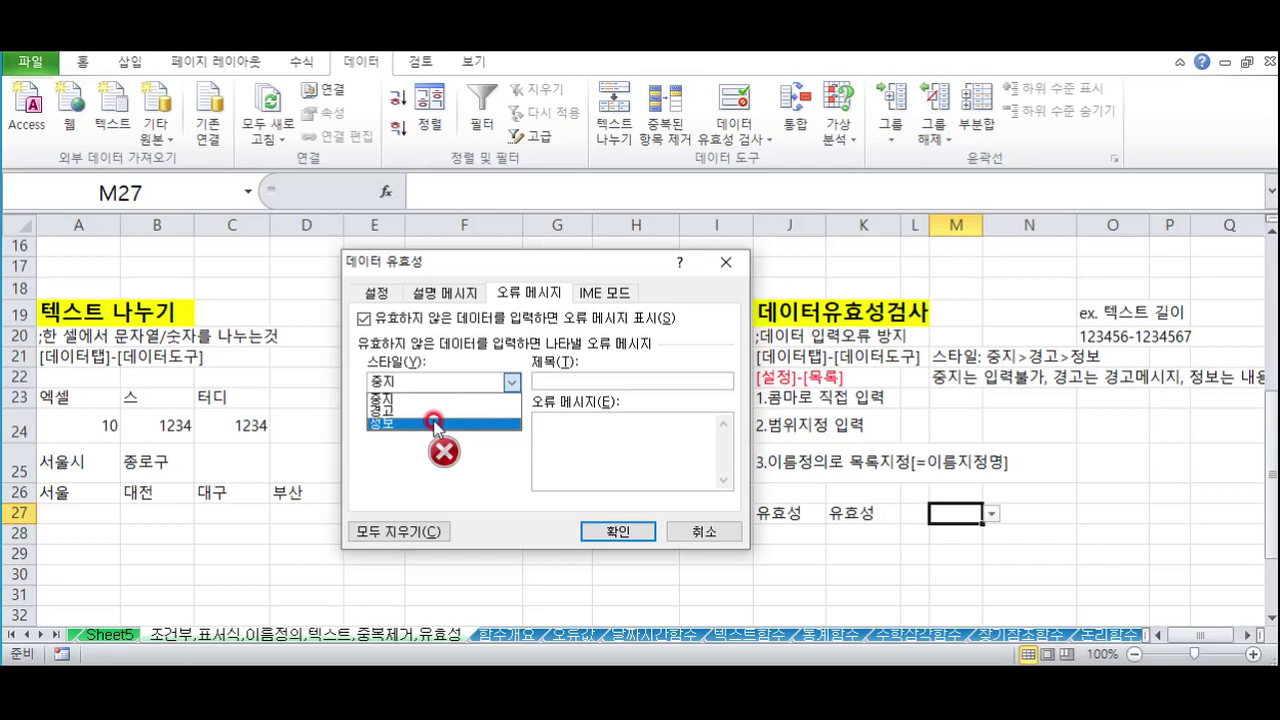
{"action": "left_click_drag", "start_coordinate": [434, 424], "coordinate": [445, 413]}
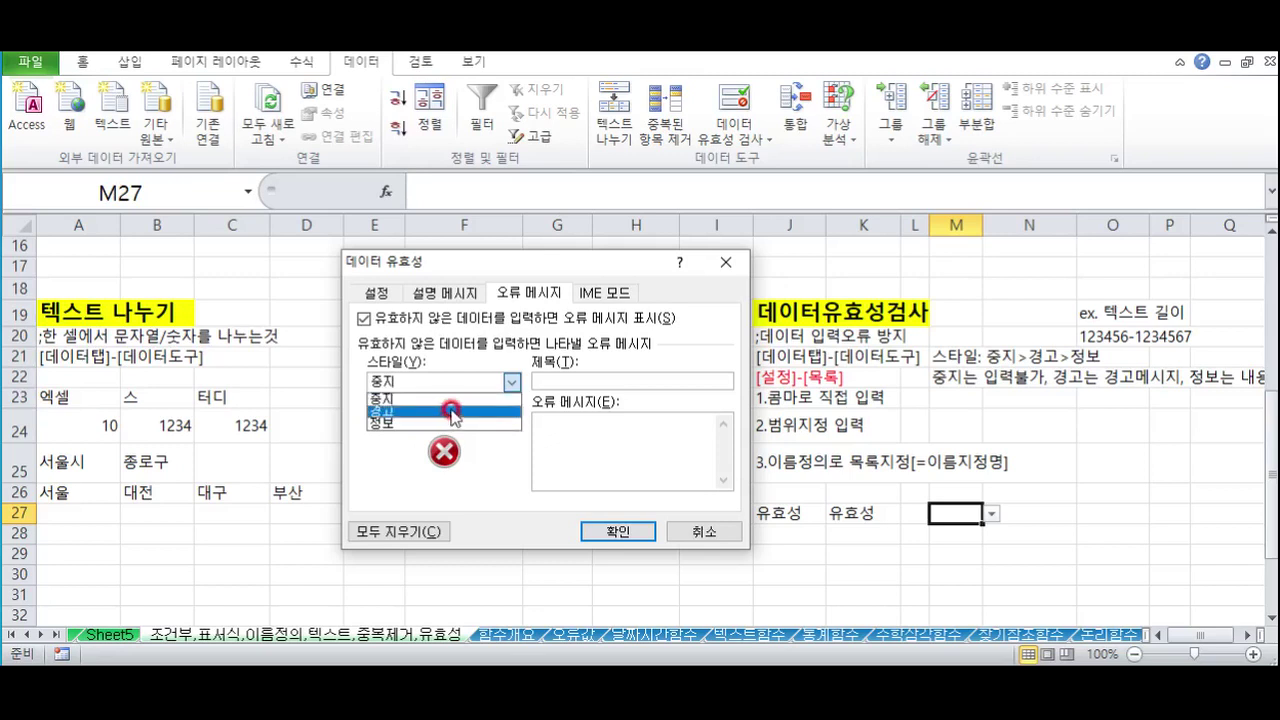
{"action": "left_click_drag", "start_coordinate": [443, 418], "coordinate": [458, 410]}
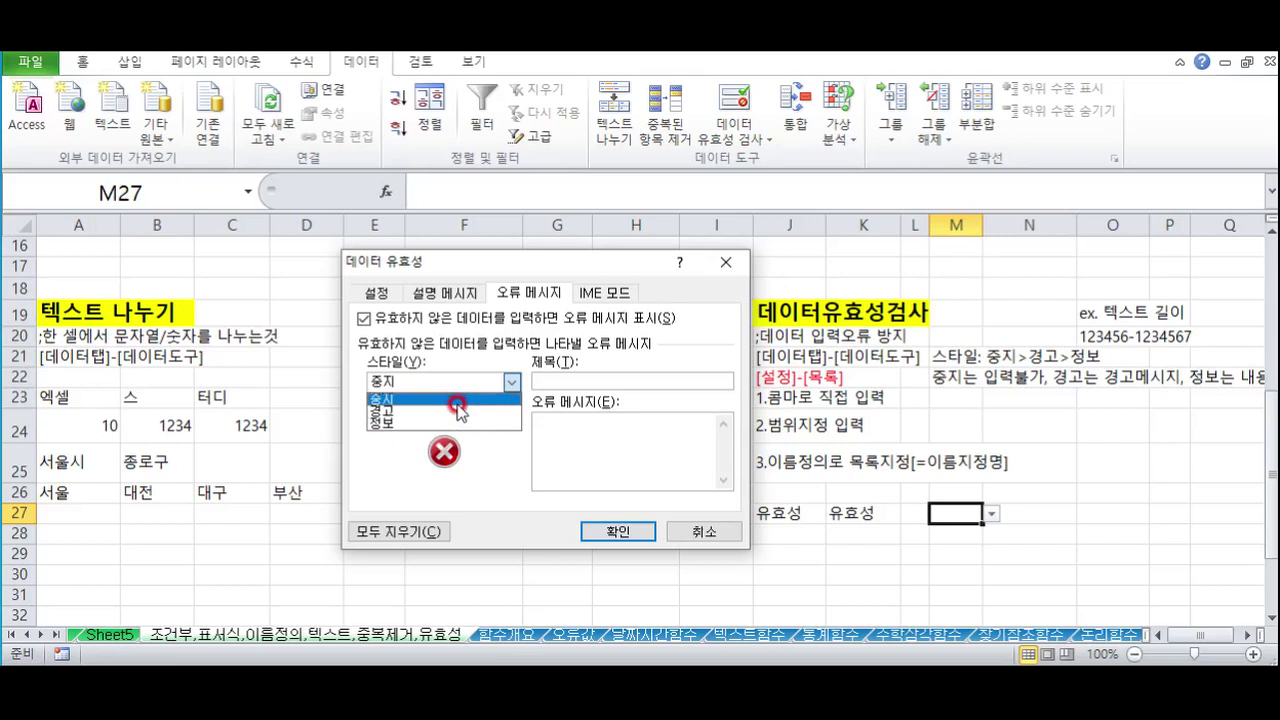
{"action": "left_click_drag", "start_coordinate": [458, 410], "coordinate": [458, 410]}
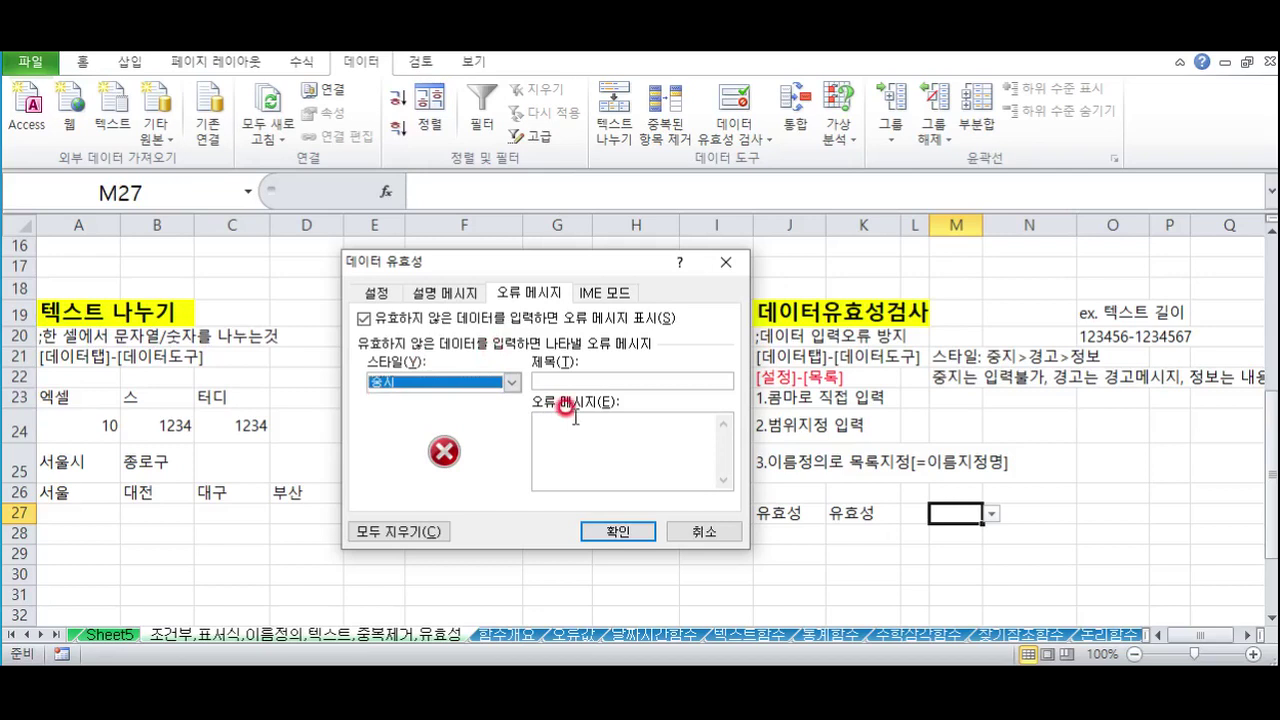
Give M27 an input message titled 오타주의!! with the text 오타시 입력 불가입니다. and apply it
{"action": "left_click", "coordinate": [445, 293]}
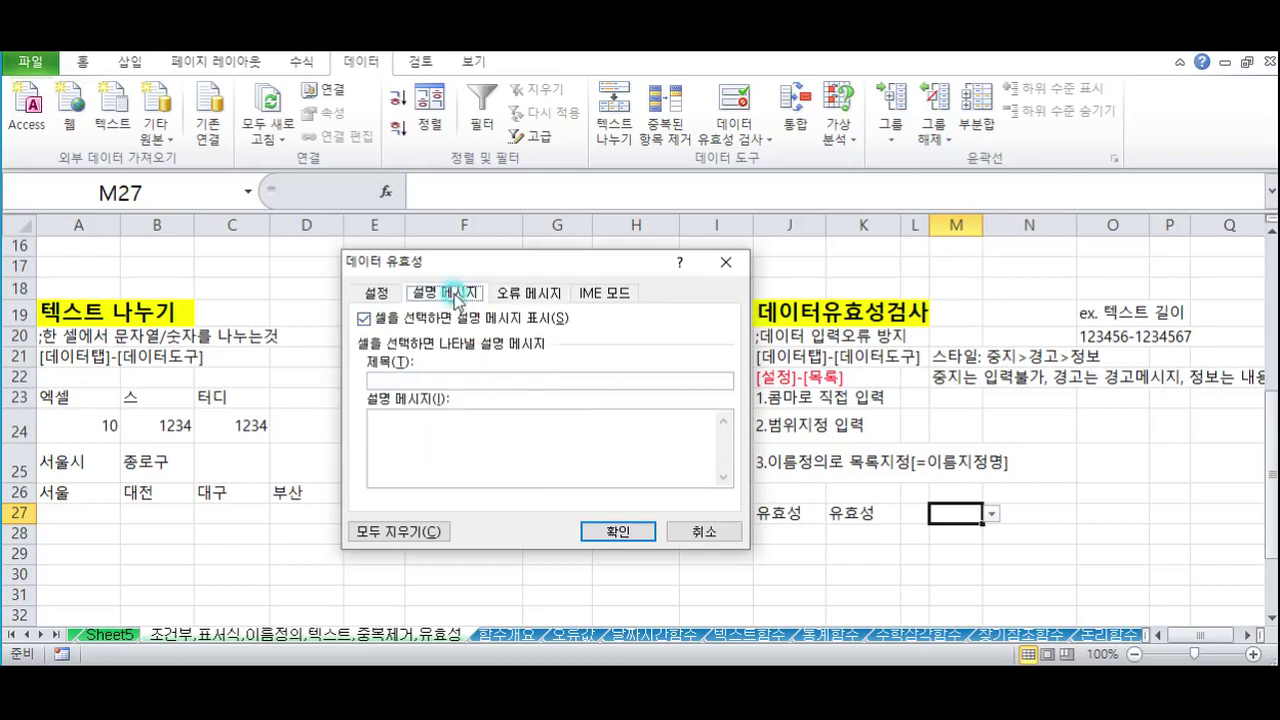
{"action": "left_click", "coordinate": [416, 382]}
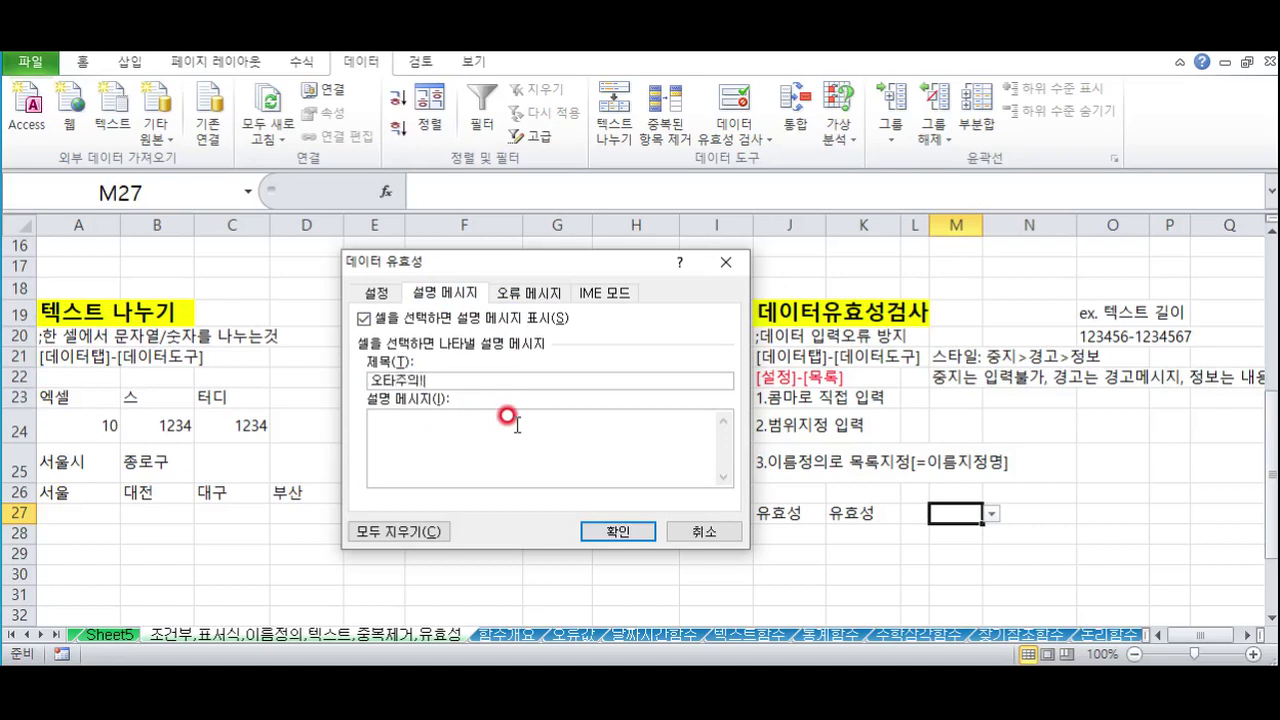
{"action": "left_click", "coordinate": [517, 424]}
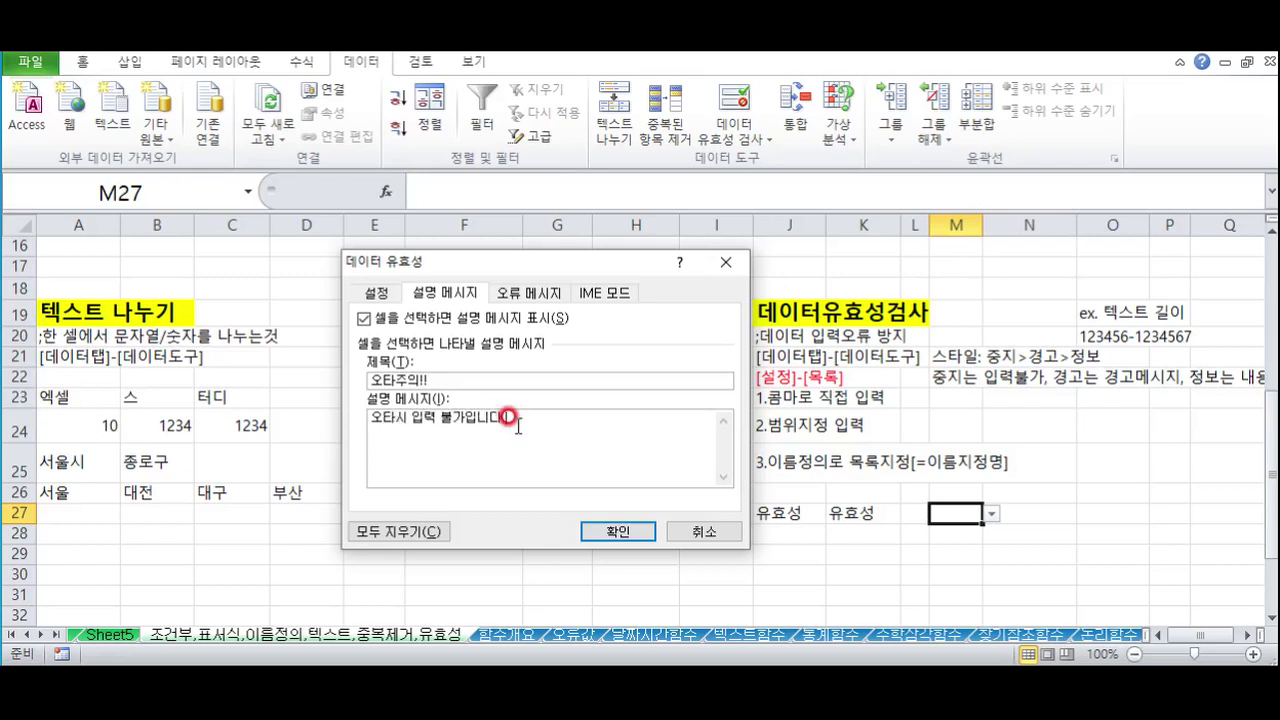
{"action": "left_click", "coordinate": [617, 531]}
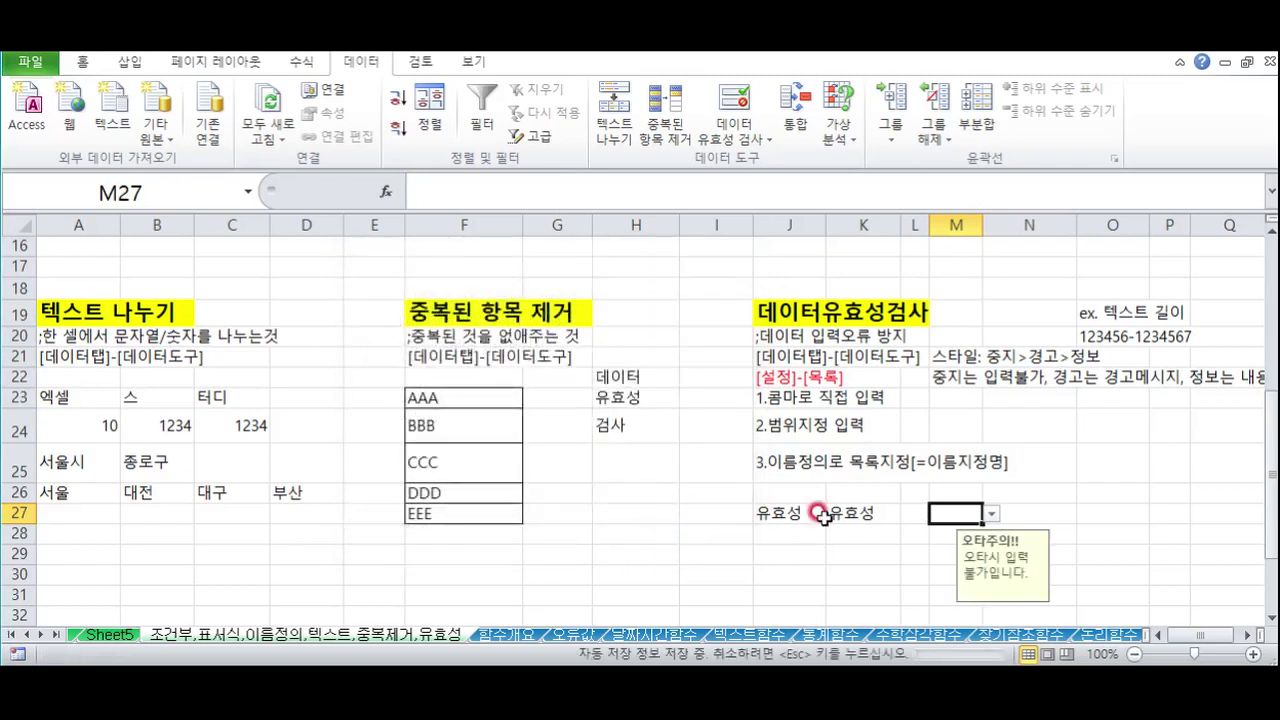
Give M27 an error alert titled 해당건외에 입력불가 with the message 지정된 내용외에는 입력불가 and apply it
{"action": "left_click", "coordinate": [945, 513]}
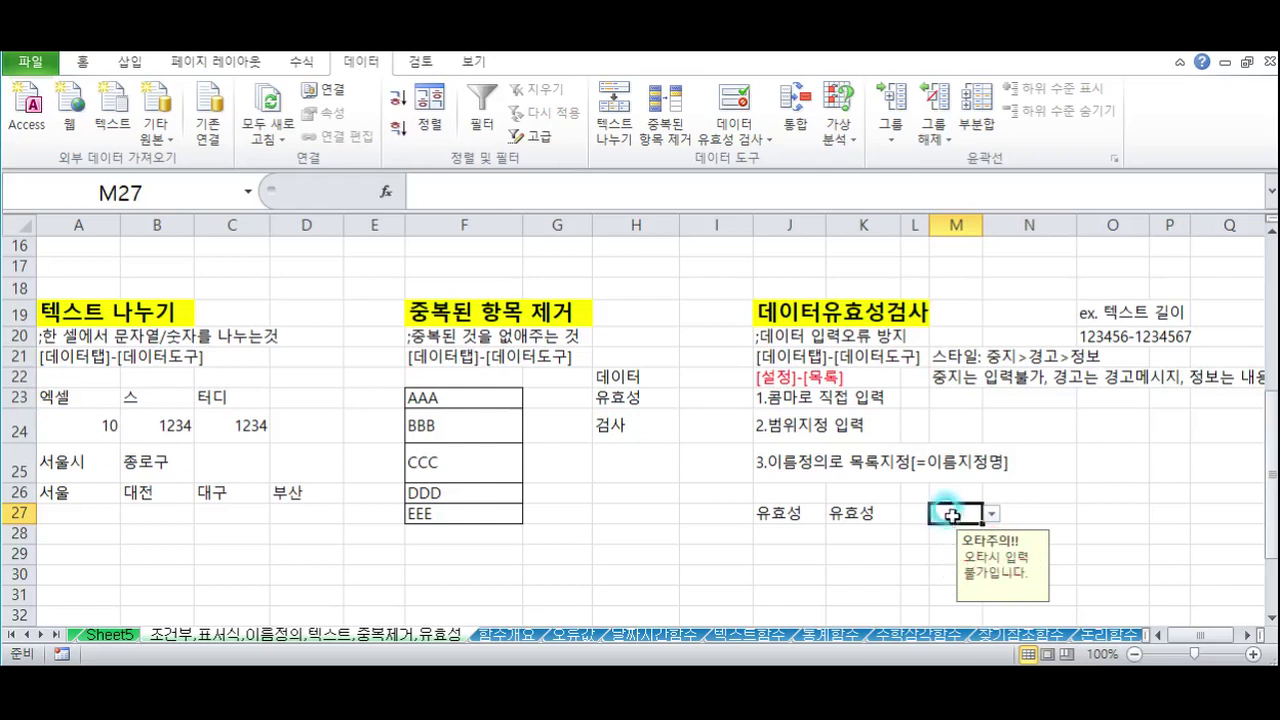
{"action": "left_click", "coordinate": [735, 135]}
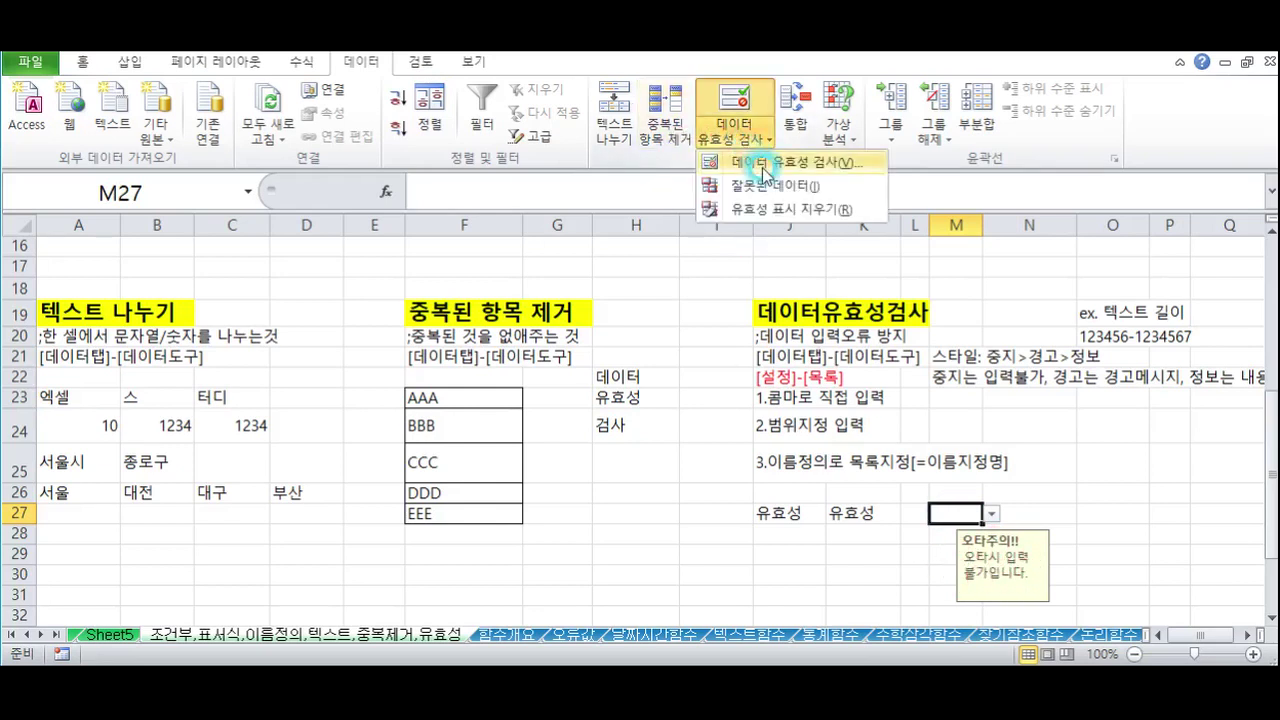
{"action": "left_click", "coordinate": [762, 163]}
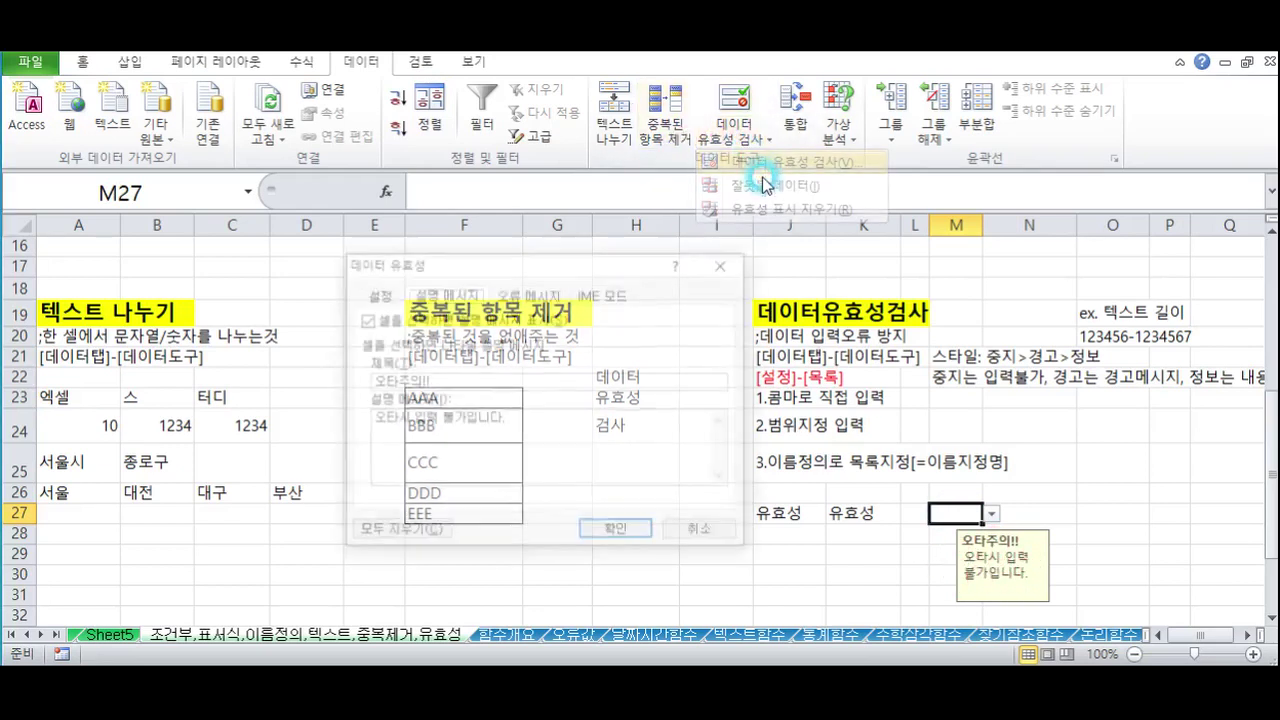
{"action": "left_click", "coordinate": [535, 293]}
{"action": "left_click", "coordinate": [545, 381]}
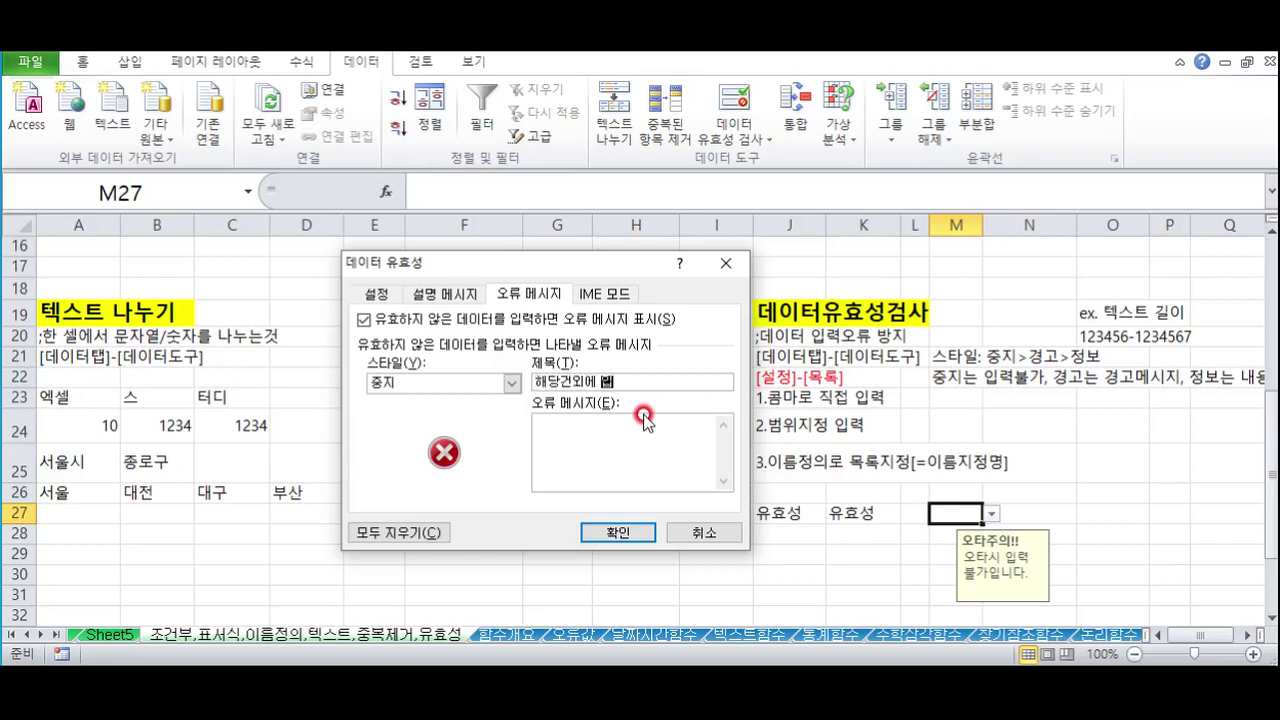
{"action": "left_click", "coordinate": [644, 418]}
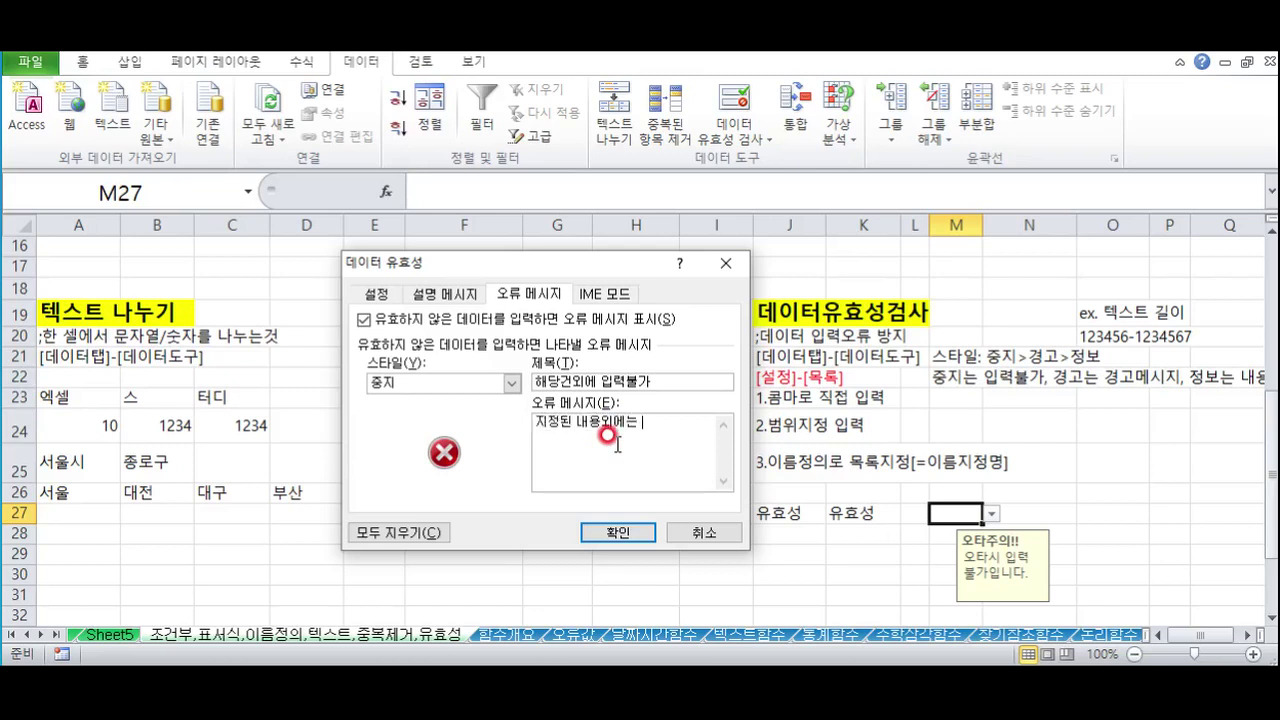
{"action": "type", "text": "지정된 내용외에는 입력불가"}
{"action": "left_click", "coordinate": [617, 532]}
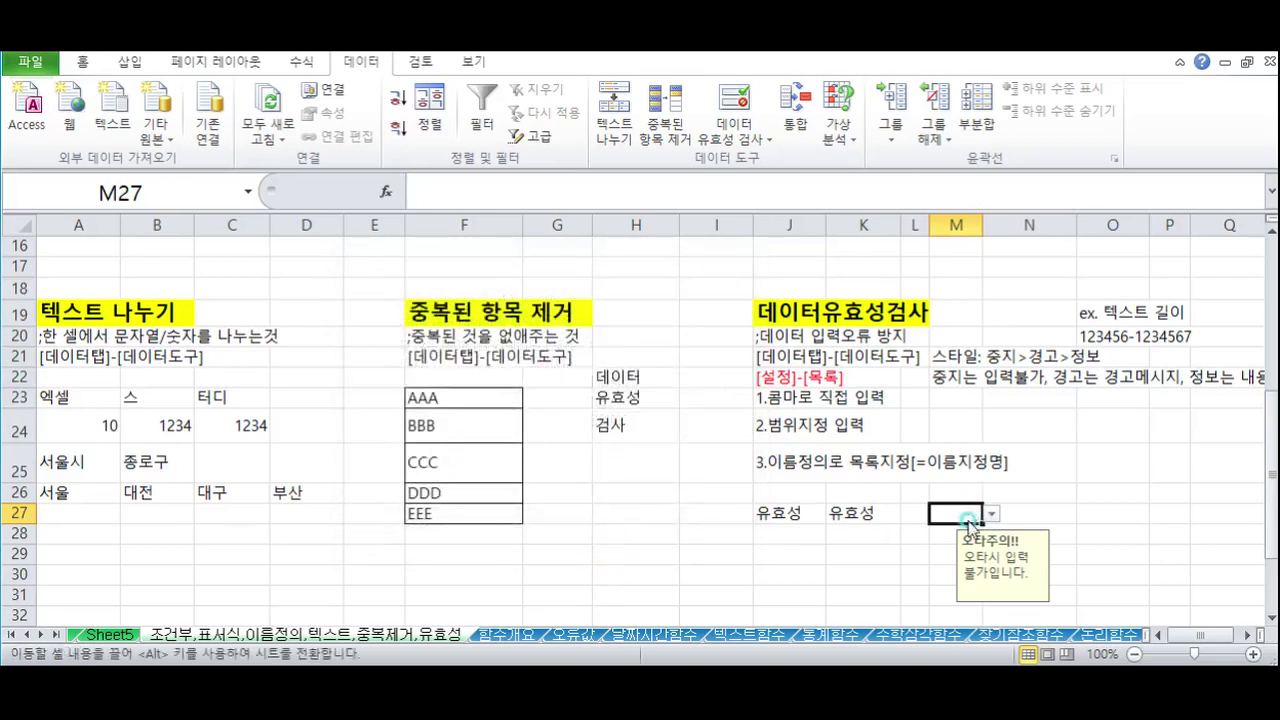
Test the custom error alert by entering afa in M27, and dismiss the alert
{"action": "type", "text": "afa"}
{"action": "key", "text": "Return"}
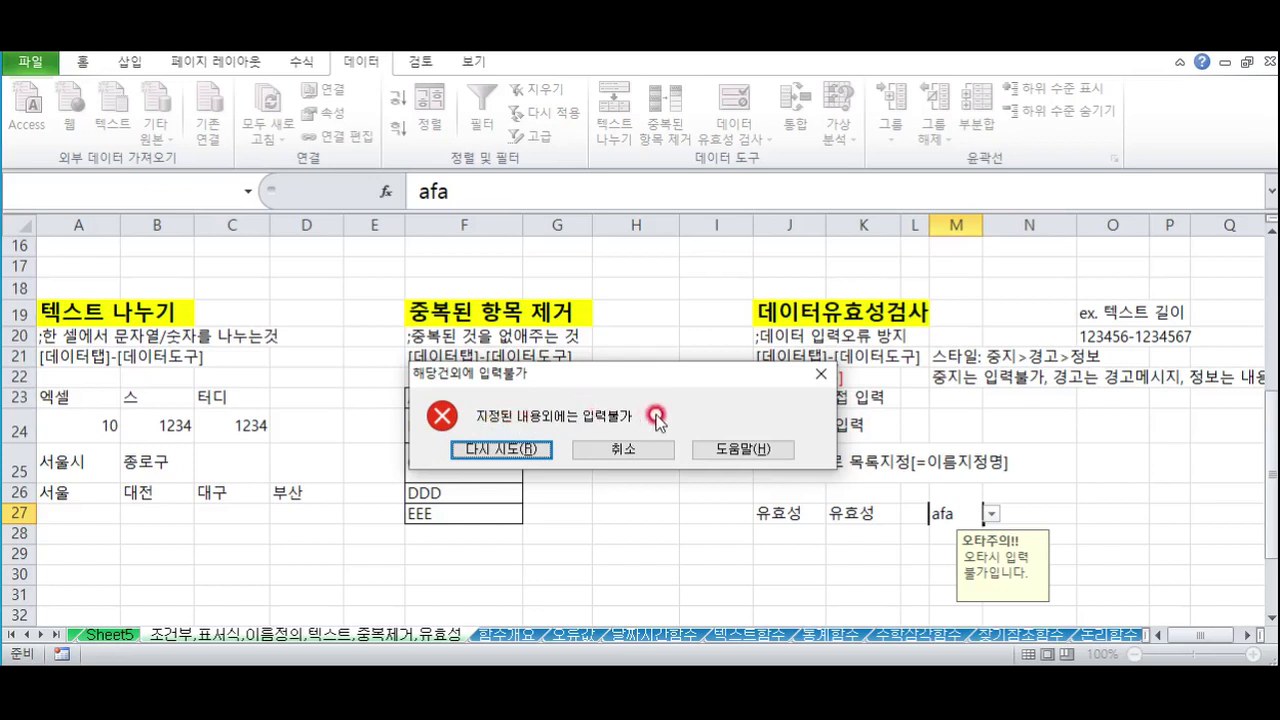
{"action": "left_click", "coordinate": [819, 378]}
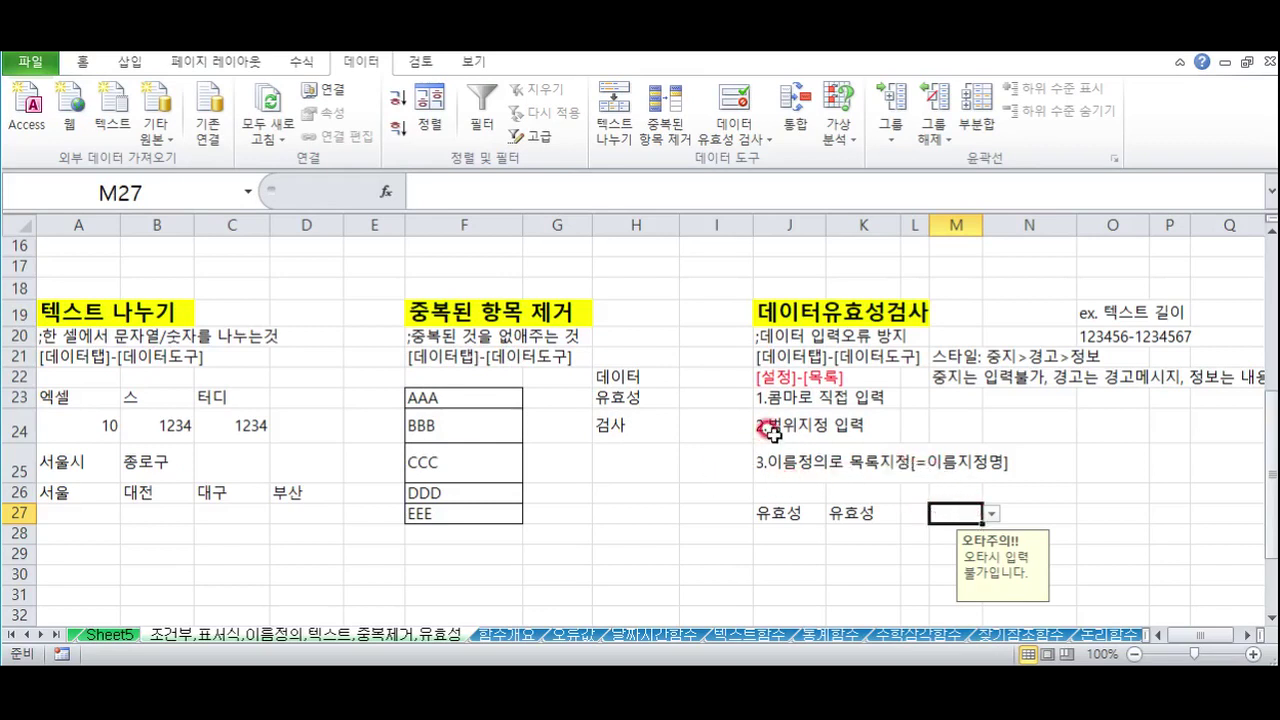
Examine the 텍스트 길이 criterion and its comparison options in J22's data validation settings, and close them without applying
{"action": "left_click", "coordinate": [764, 378]}
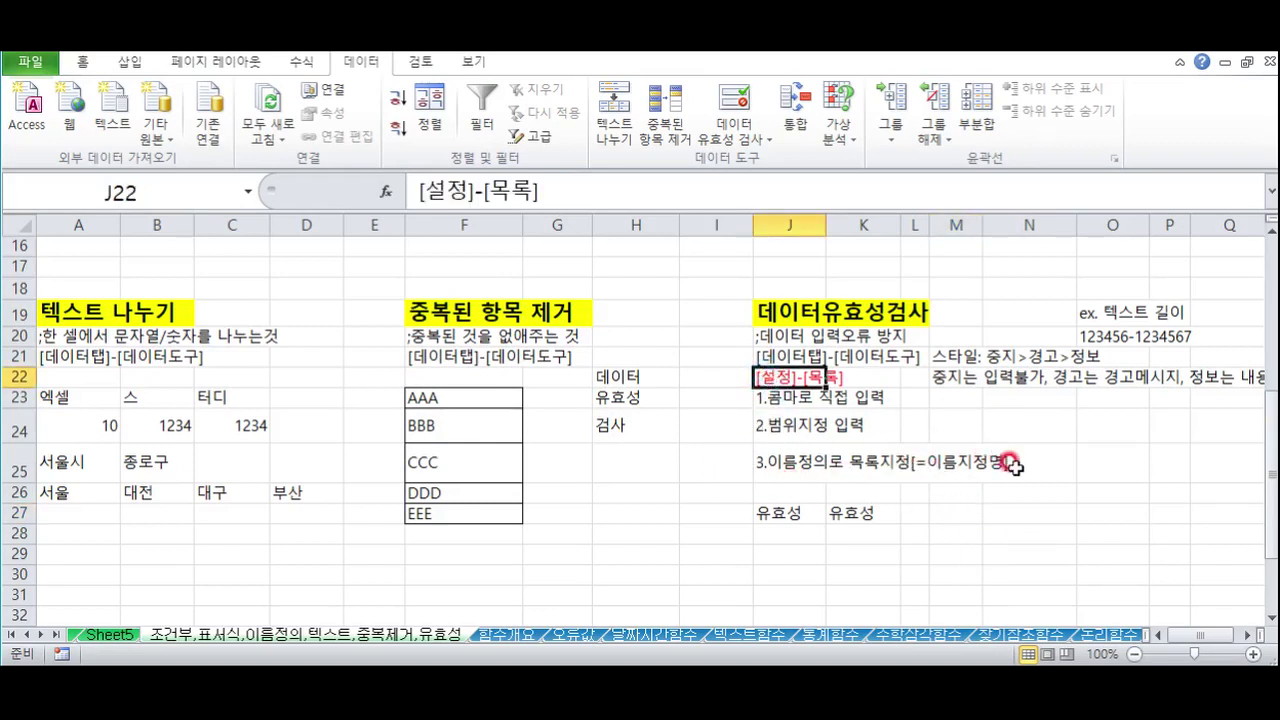
{"action": "left_click", "coordinate": [730, 139]}
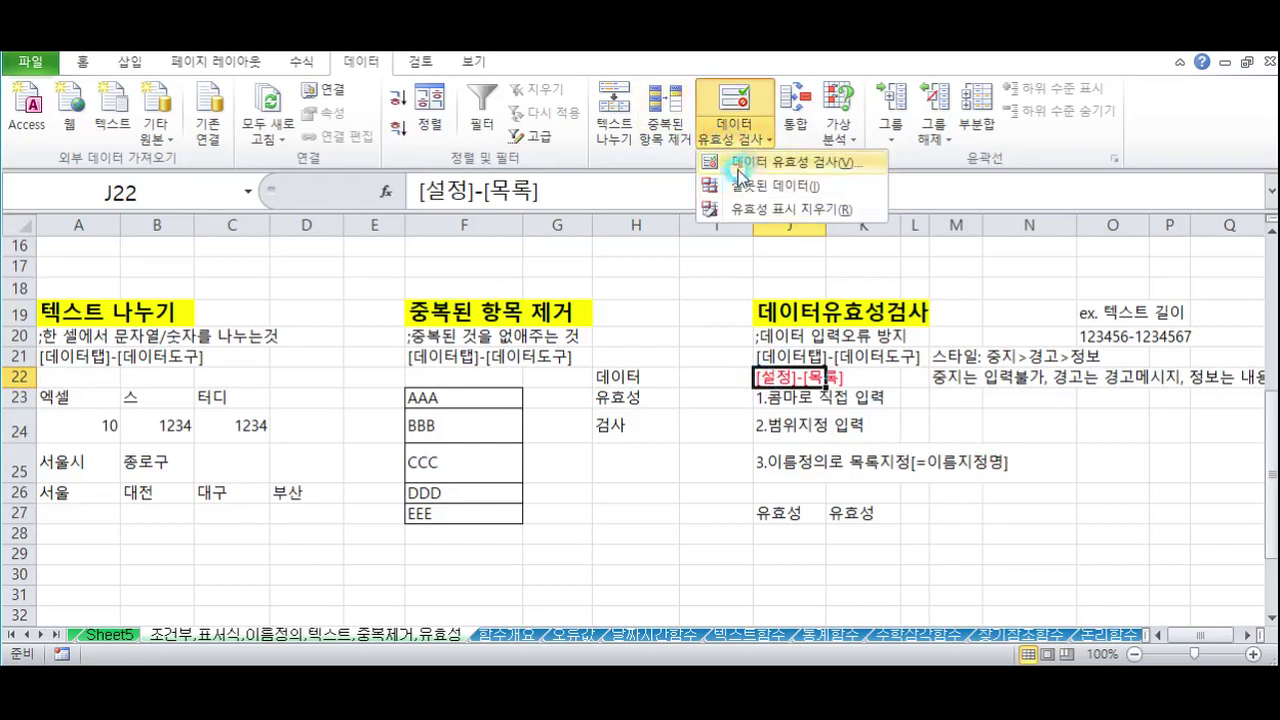
{"action": "left_click", "coordinate": [765, 162]}
{"action": "left_click", "coordinate": [372, 285]}
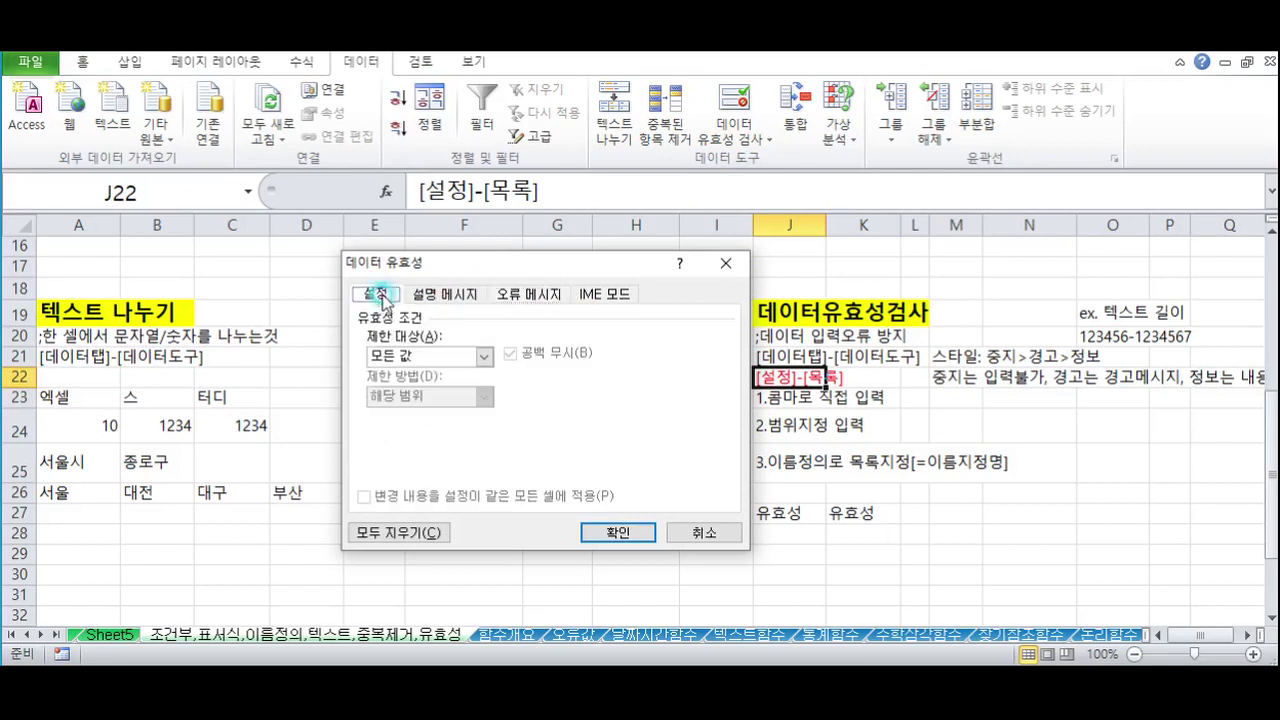
{"action": "left_click", "coordinate": [455, 354]}
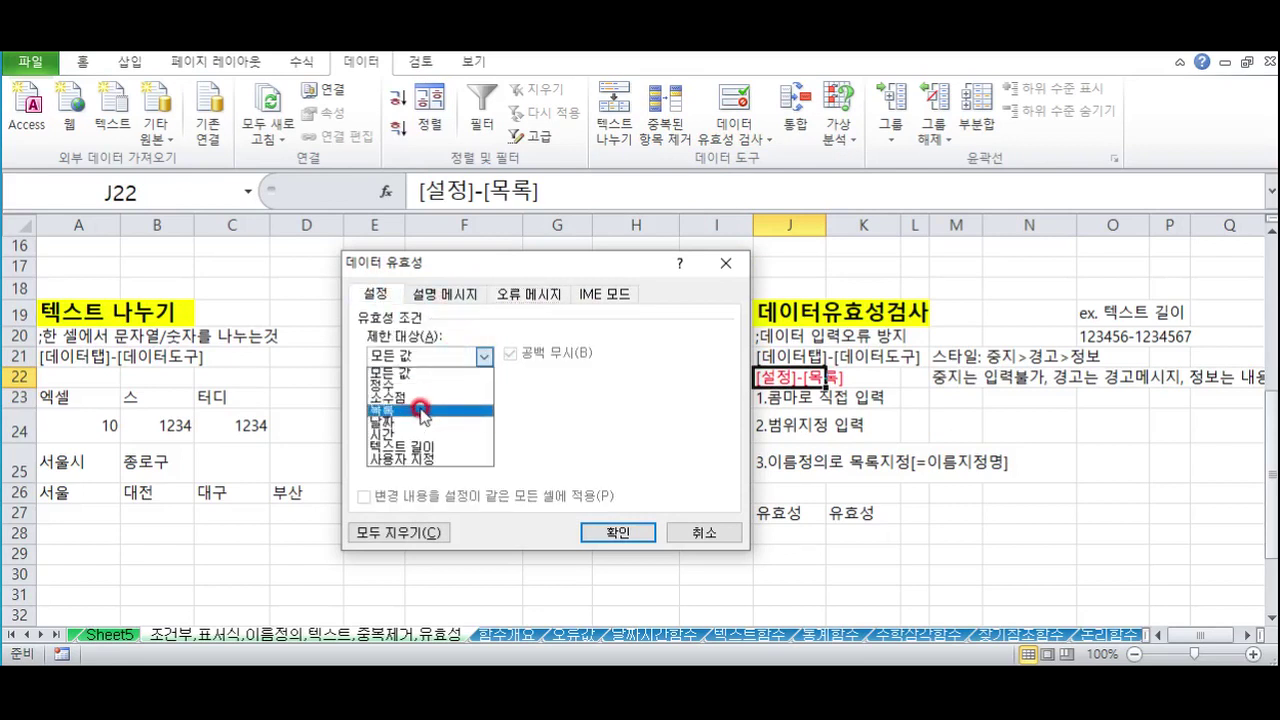
{"action": "left_click", "coordinate": [410, 446]}
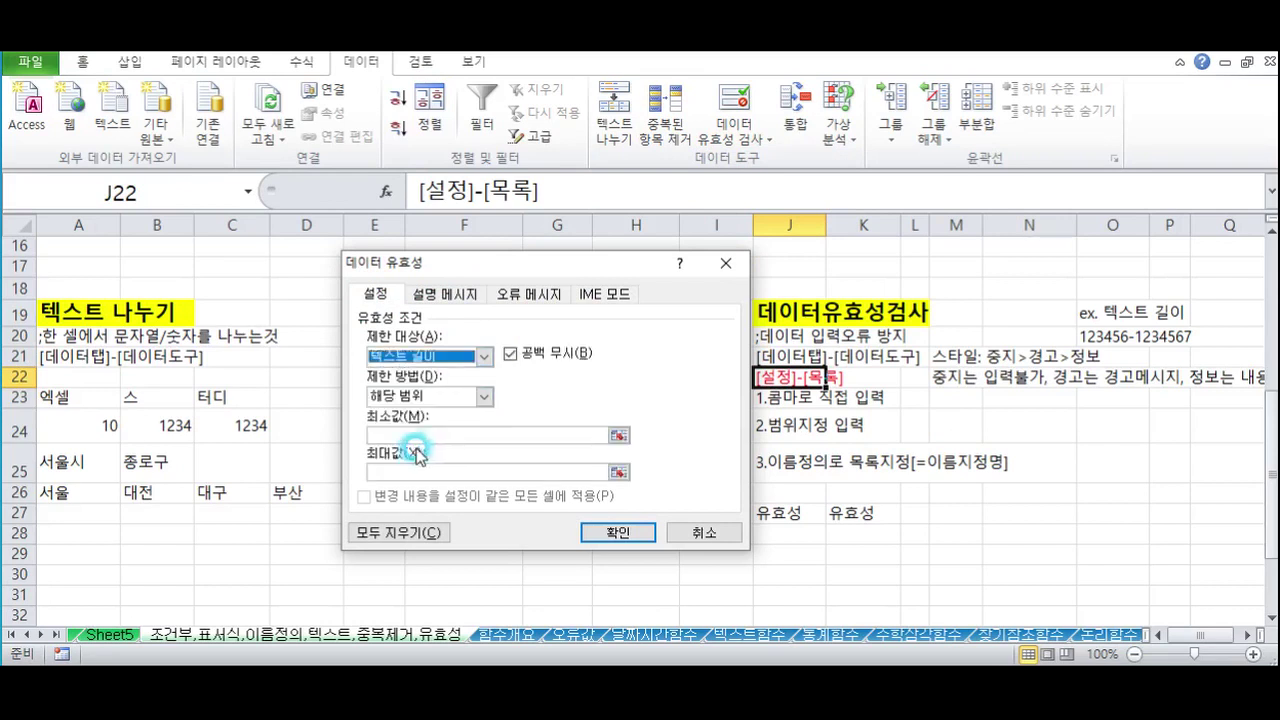
{"action": "left_click", "coordinate": [411, 398]}
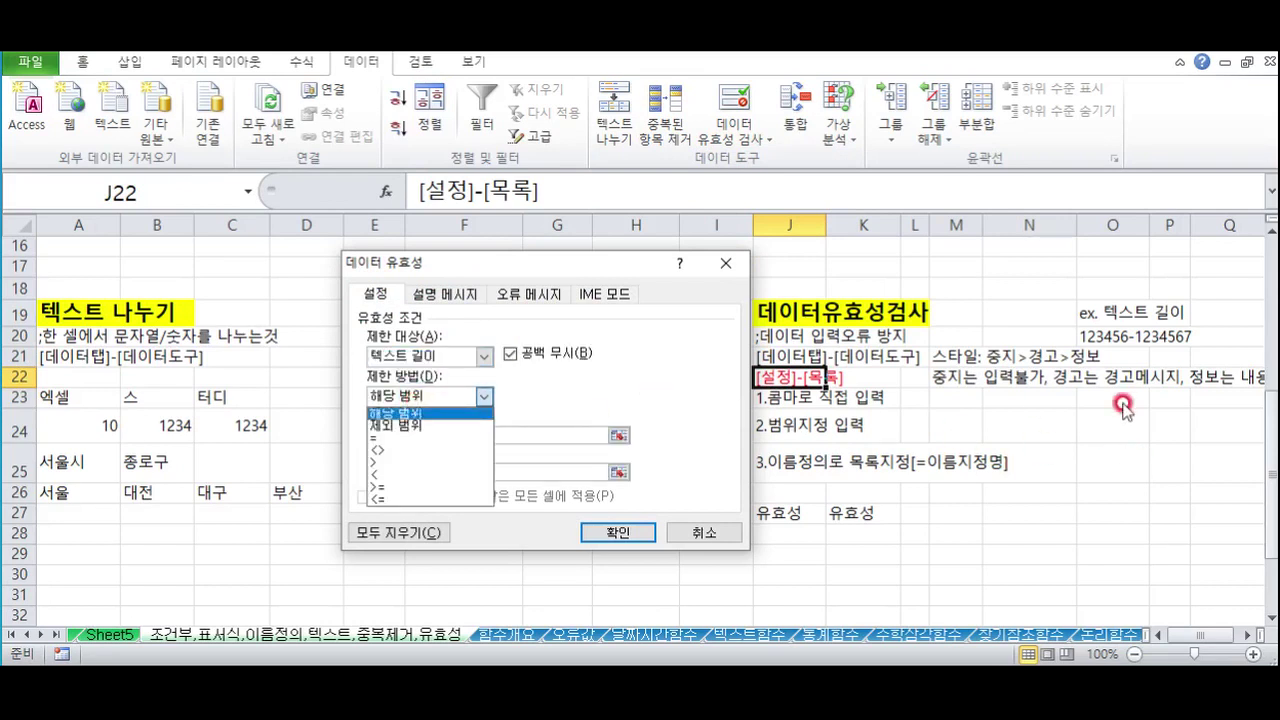
{"action": "left_click", "coordinate": [940, 345]}
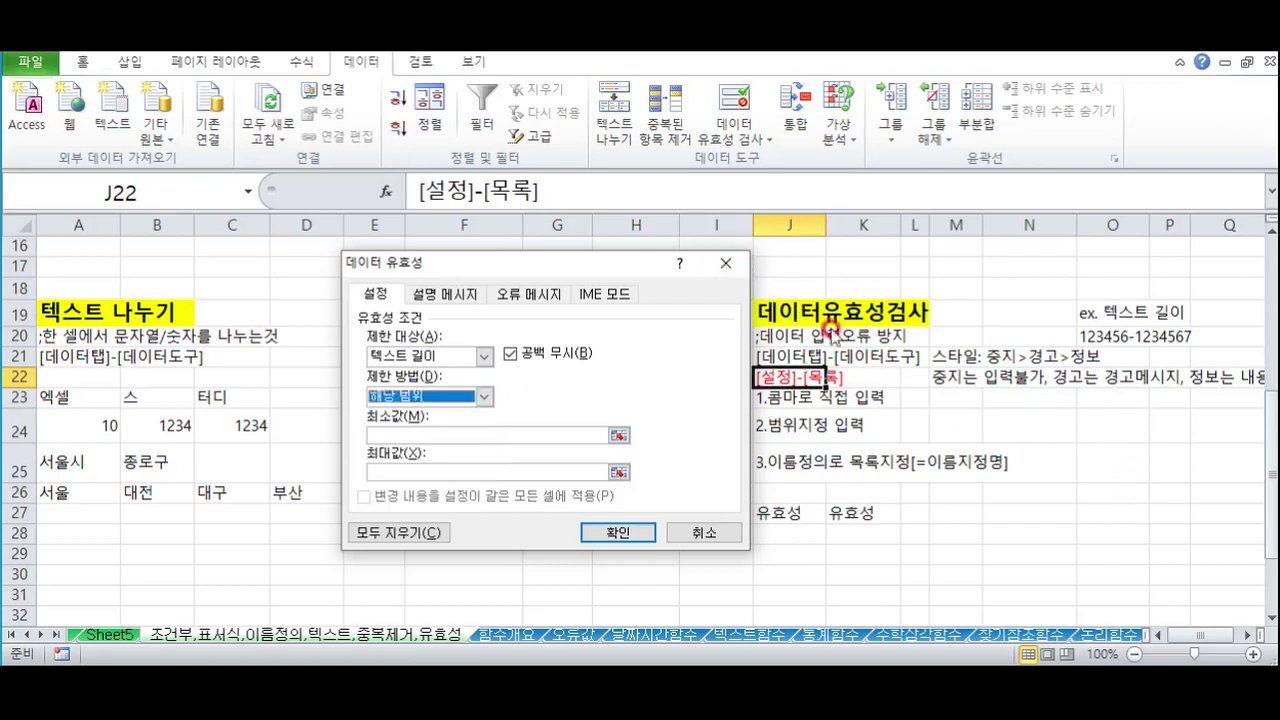
{"action": "left_click", "coordinate": [726, 263]}
Review the text-length validation rule set on O20 and close its settings
{"action": "left_click", "coordinate": [1112, 340]}
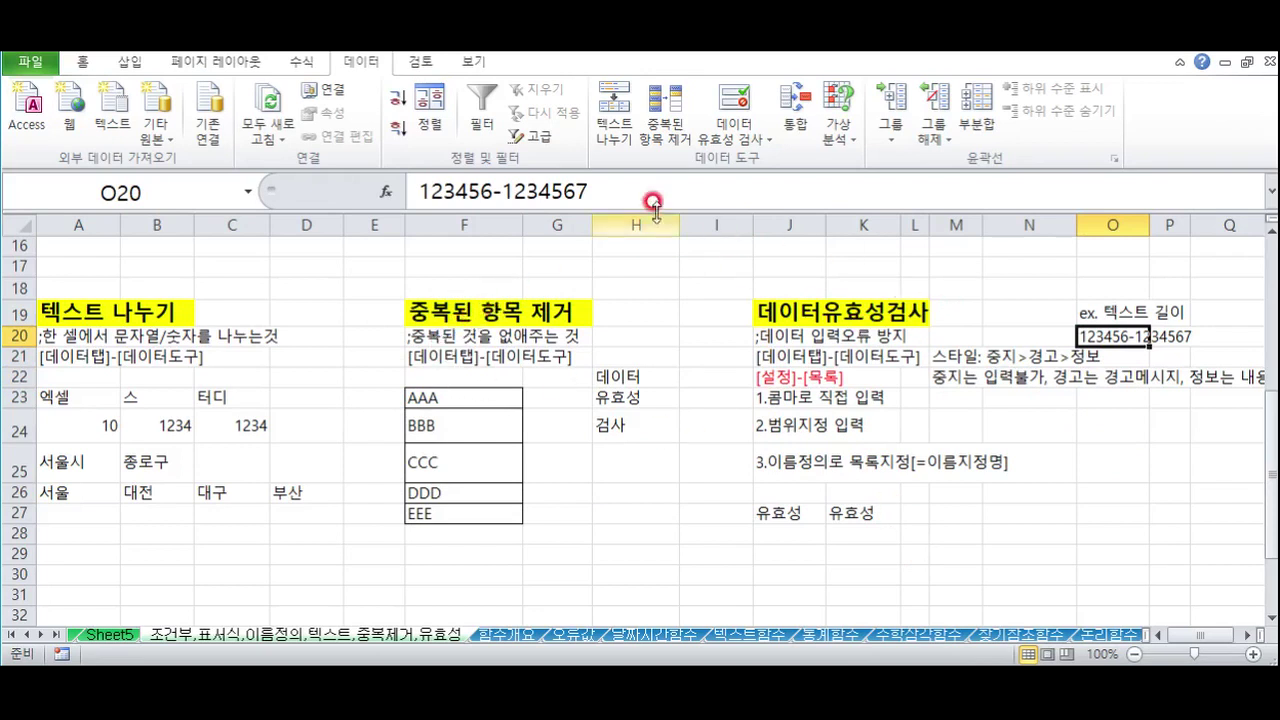
{"action": "left_click", "coordinate": [731, 131]}
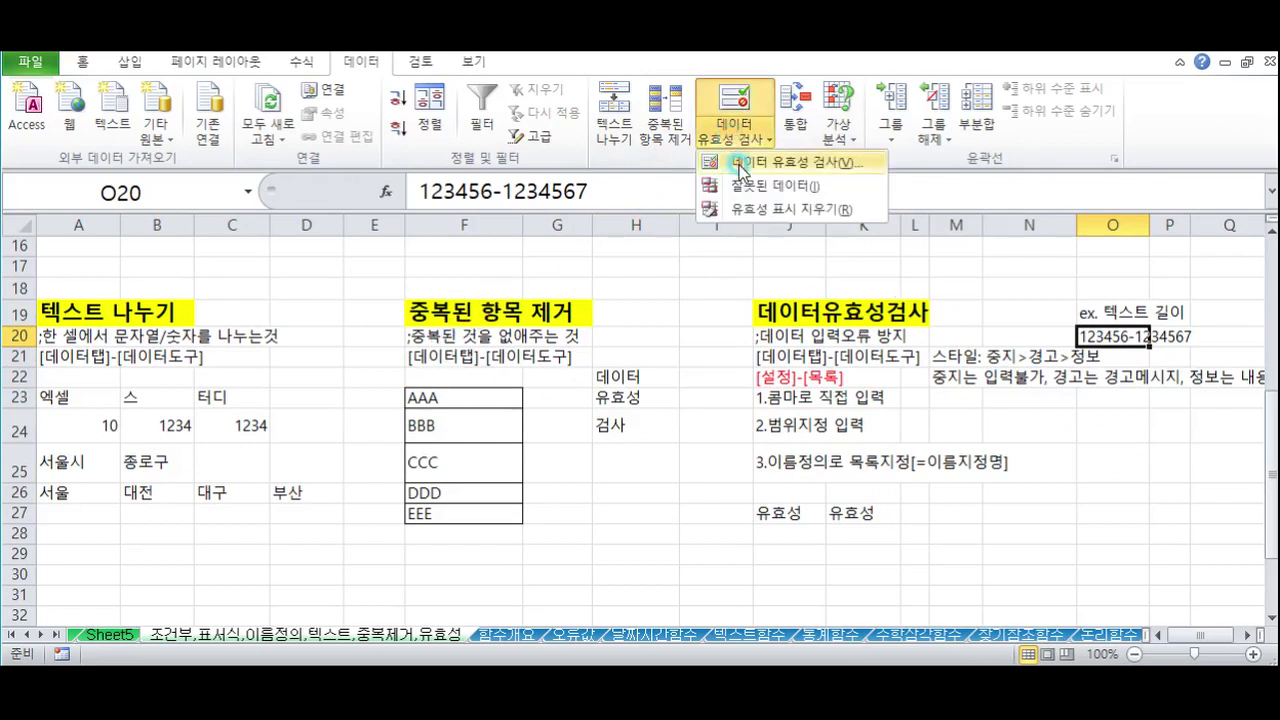
{"action": "left_click", "coordinate": [760, 162]}
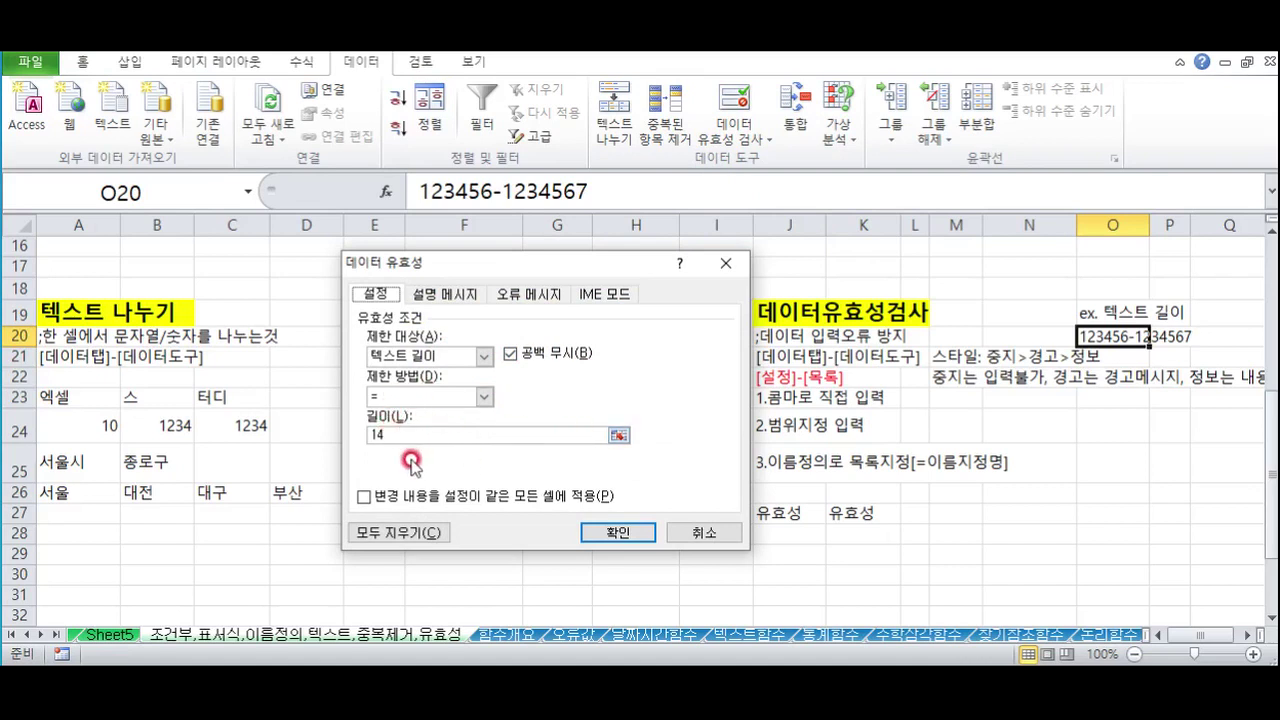
{"action": "left_click", "coordinate": [605, 531]}
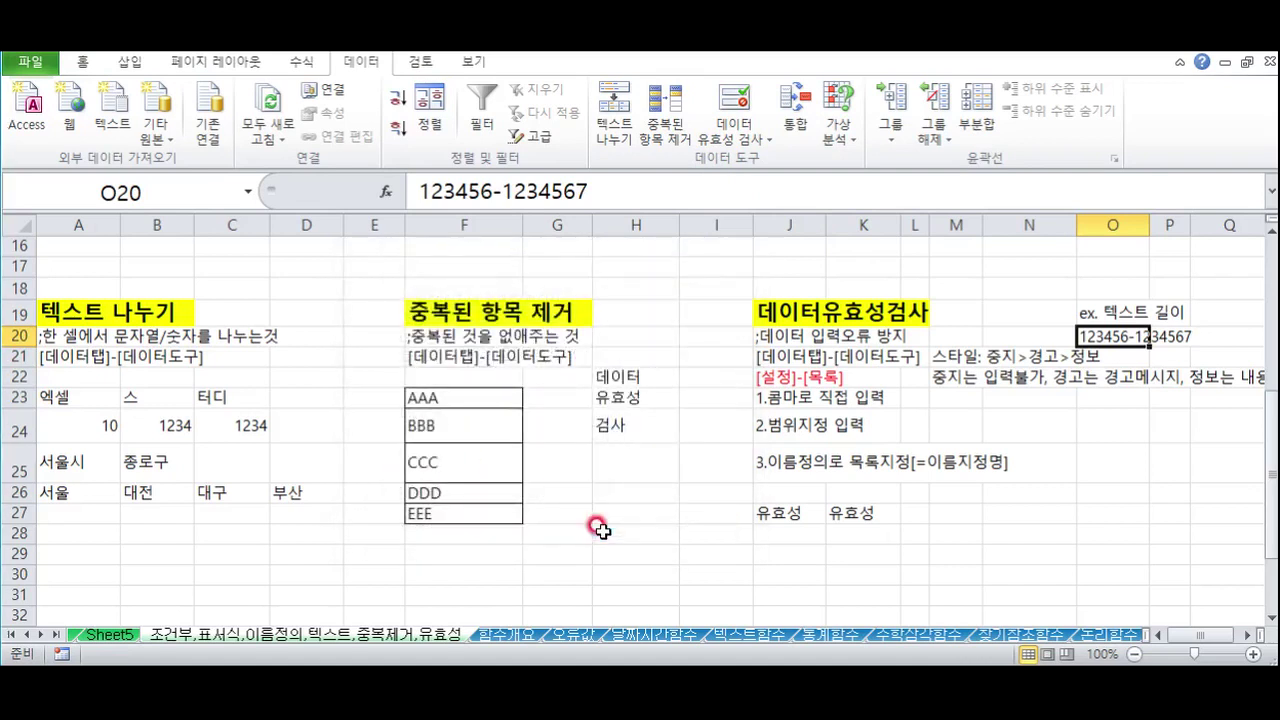
{"action": "left_click", "coordinate": [1038, 492]}
Re-enter the full sample number in O20 with six digits, a hyphen and seven digits
{"action": "left_click", "coordinate": [1118, 338]}
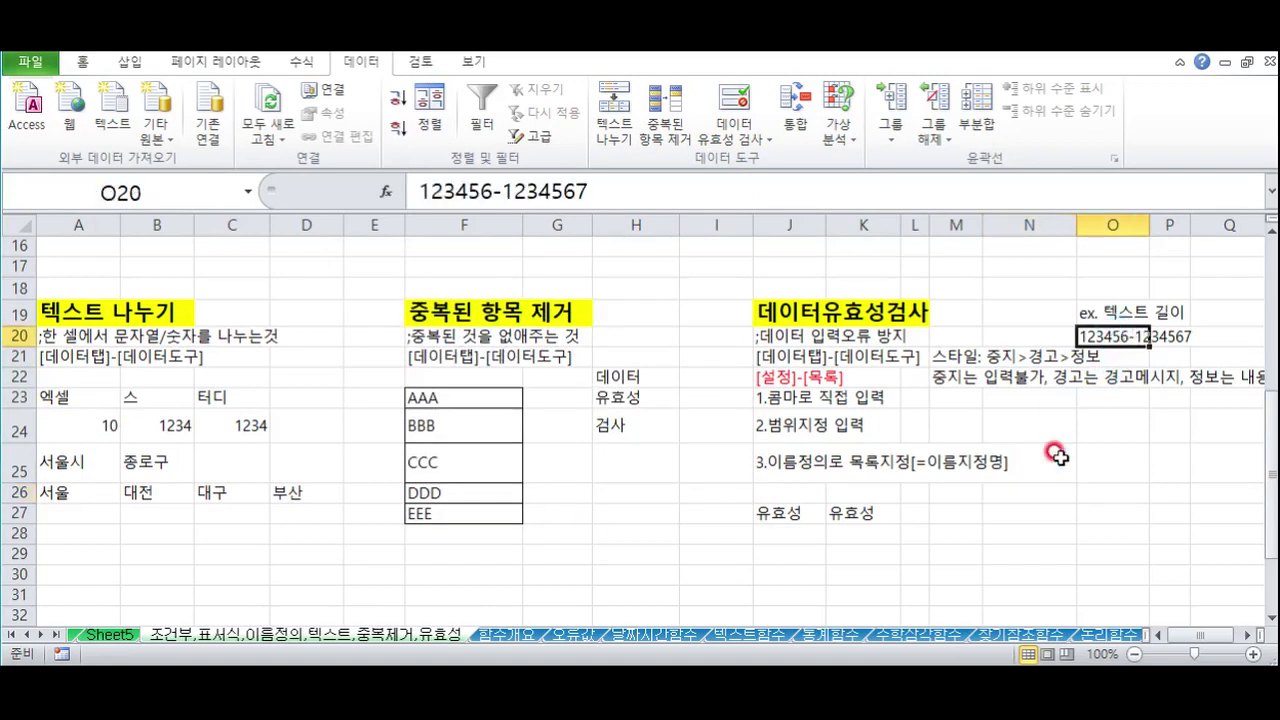
{"action": "type", "text": "123456-12345"}
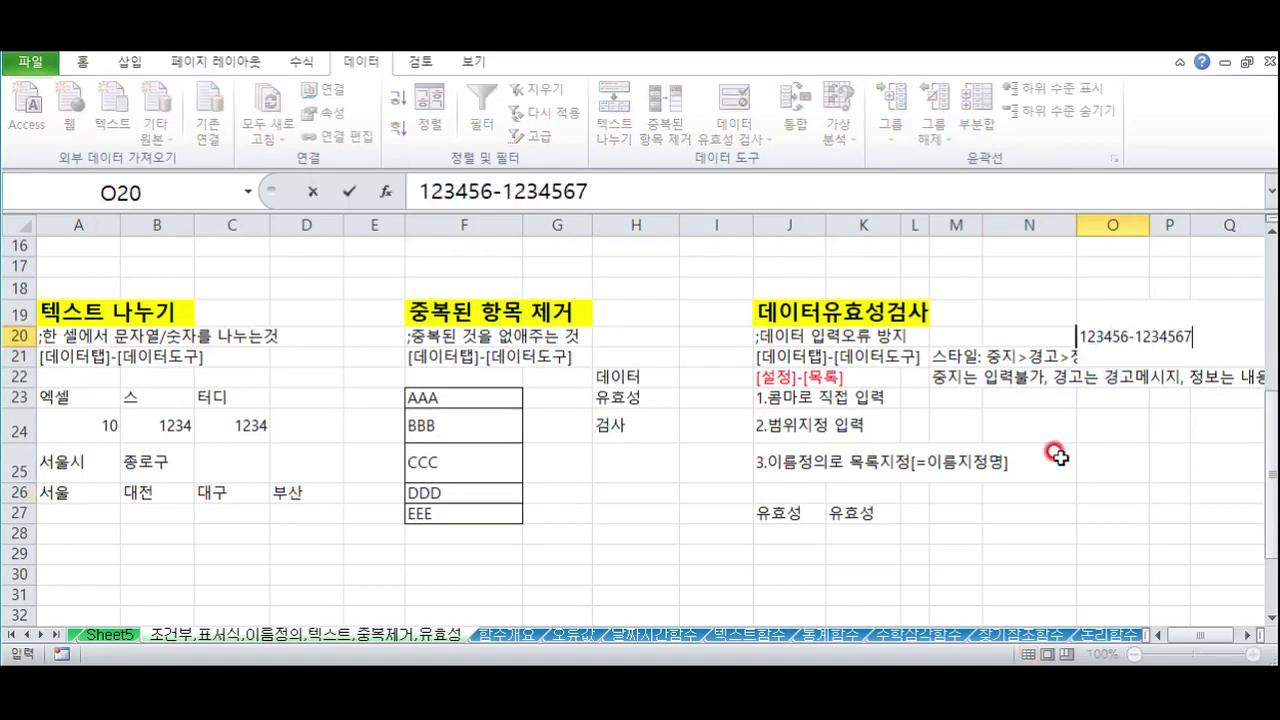
{"action": "key", "text": "Return"}
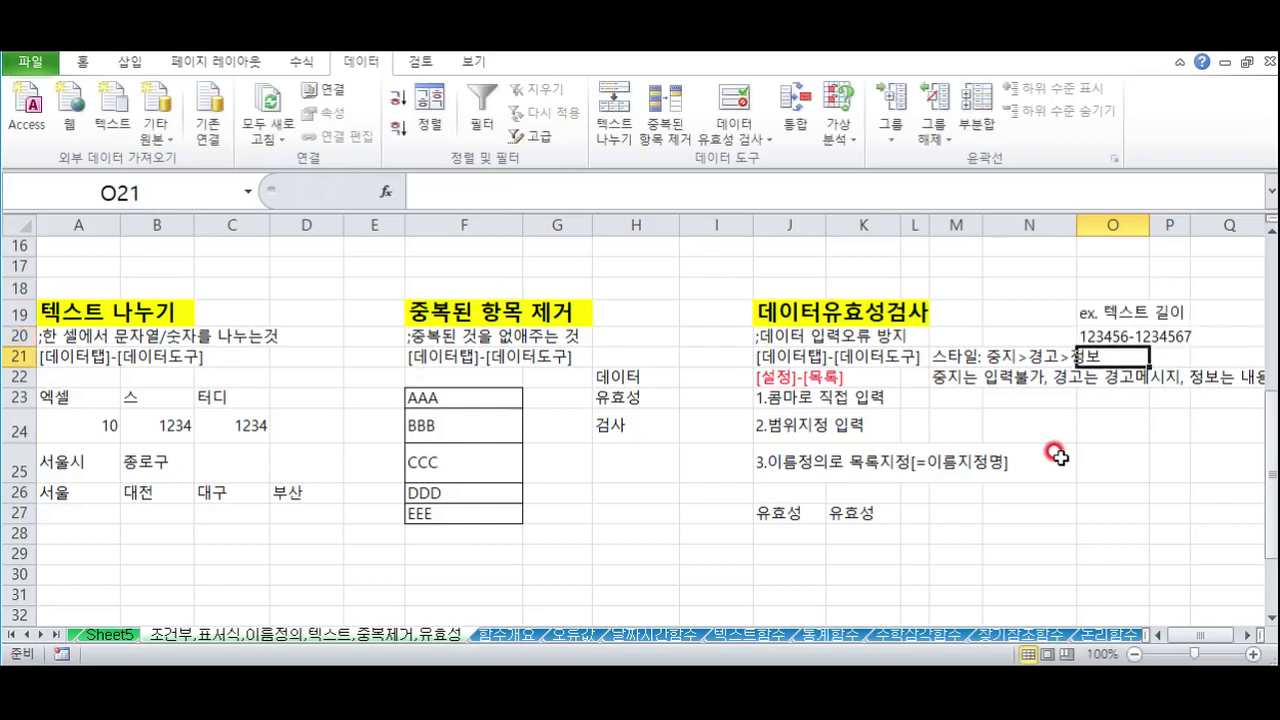
Test O20's length rule by appending an extra digit 8 to its number, and cancel the entry
{"action": "left_click", "coordinate": [1112, 336]}
{"action": "left_click", "coordinate": [622, 195]}
{"action": "type", "text": "8"}
{"action": "key", "text": "Return"}
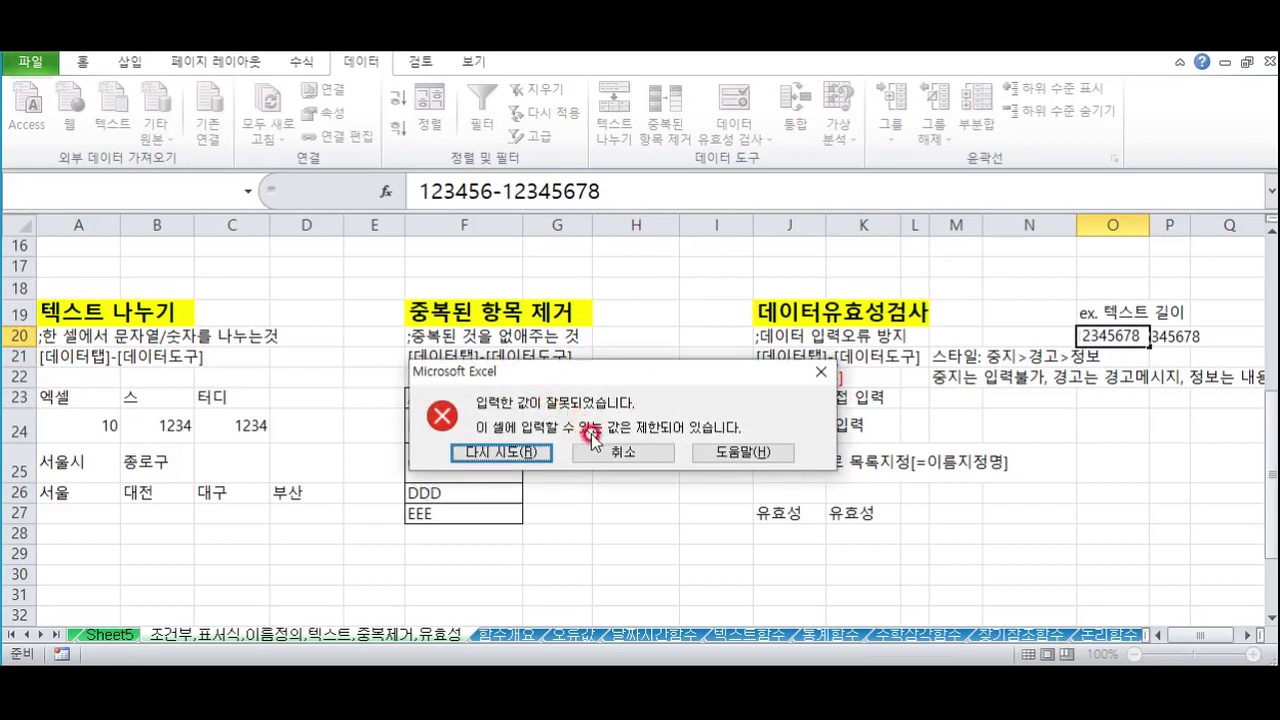
{"action": "left_click", "coordinate": [646, 456]}
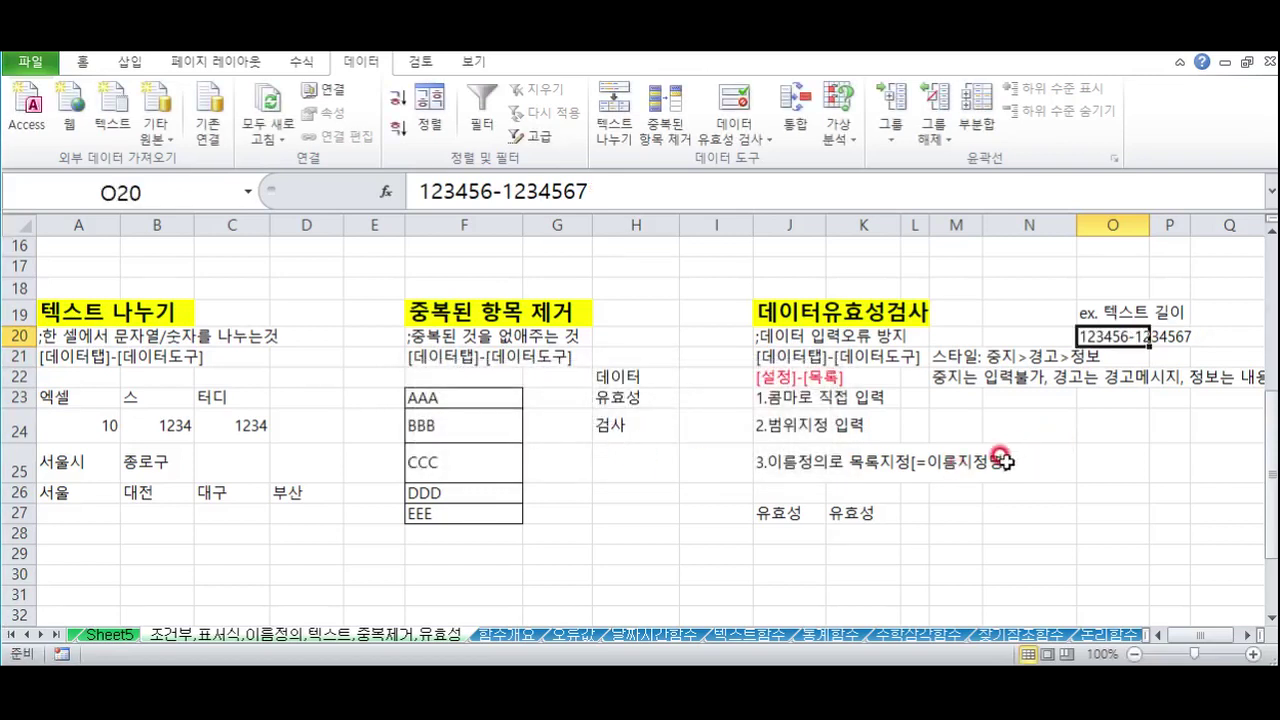
Examine the restriction types available in M24's data validation settings, and close them without applying any
{"action": "left_click_drag", "start_coordinate": [760, 380], "coordinate": [712, 400]}
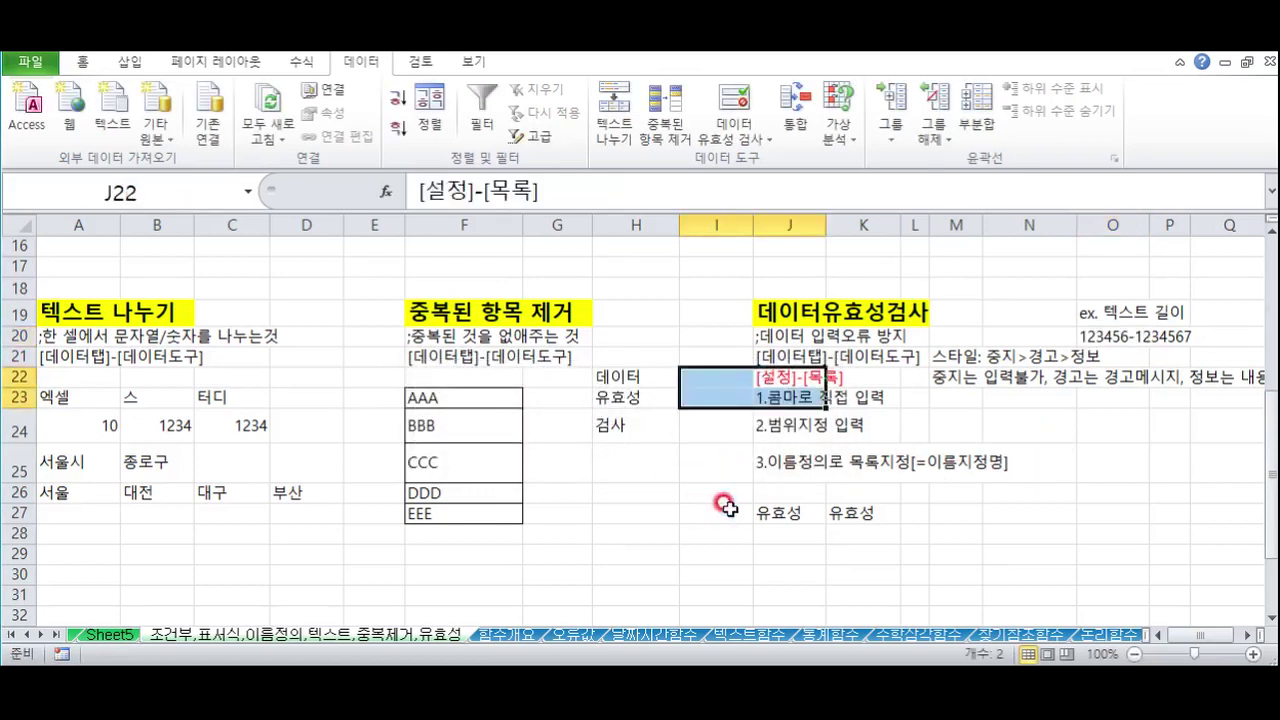
{"action": "left_click", "coordinate": [940, 422]}
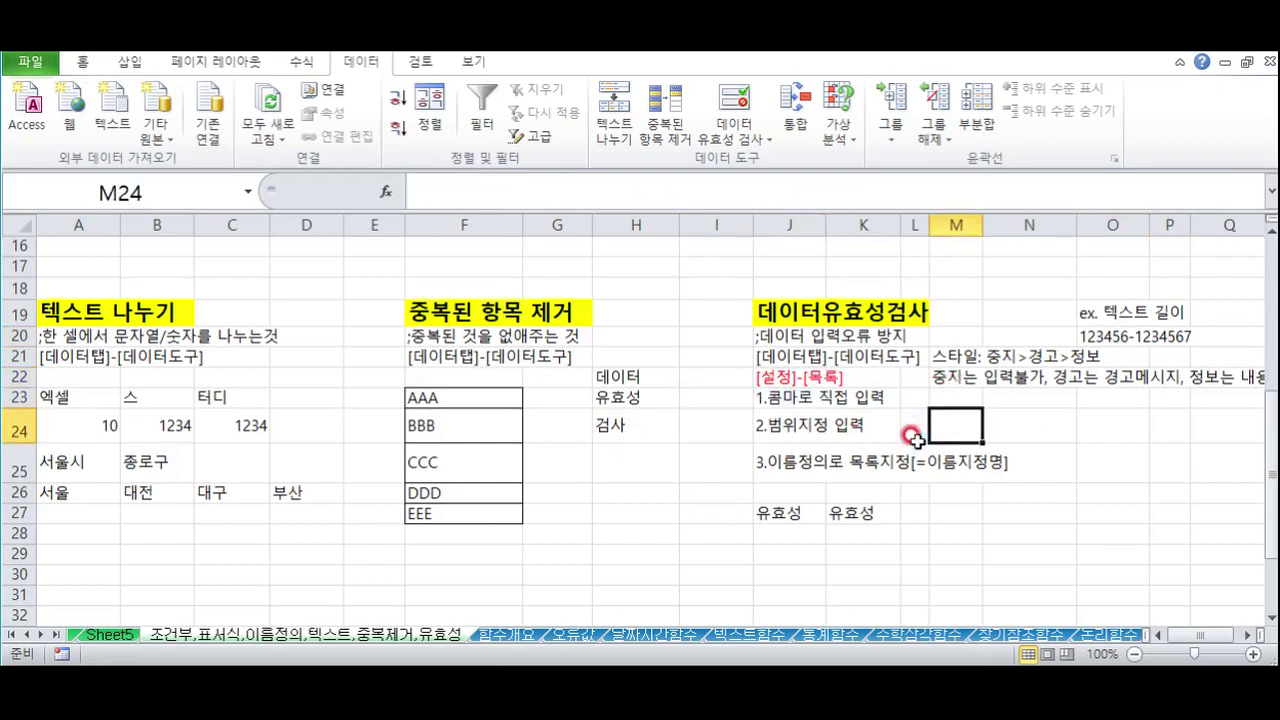
{"action": "left_click", "coordinate": [729, 142]}
{"action": "left_click", "coordinate": [746, 164]}
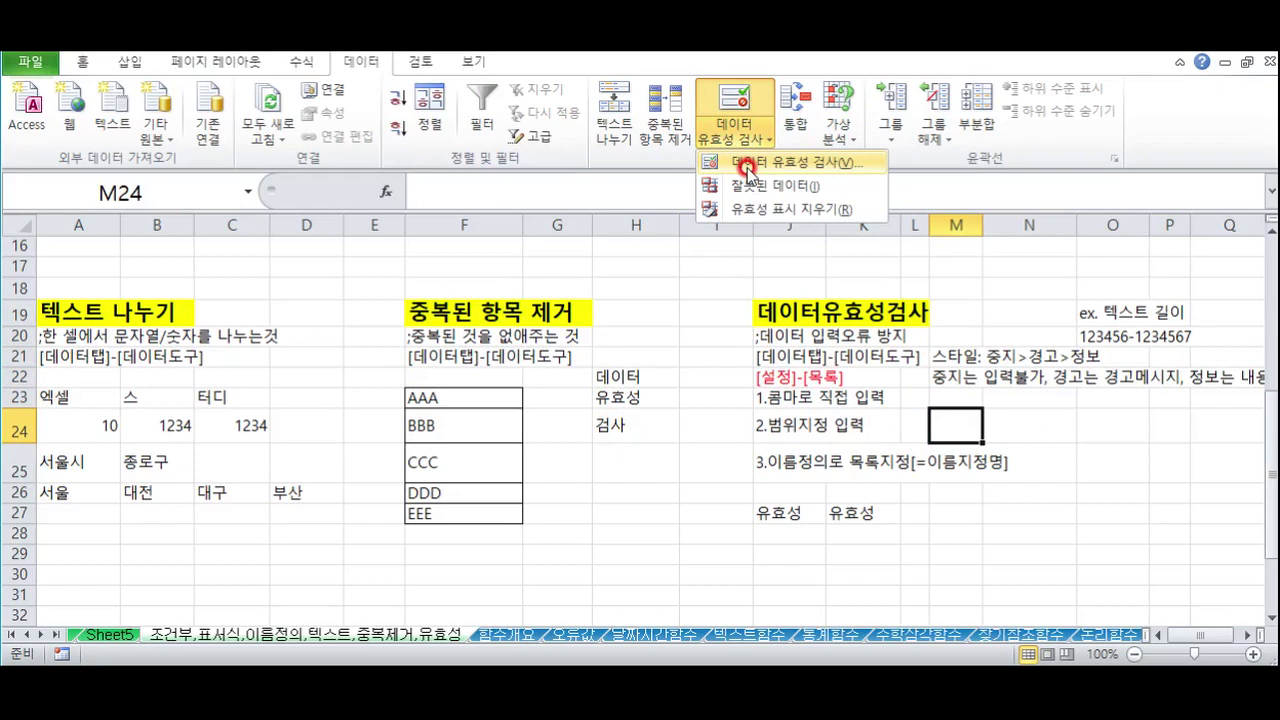
{"action": "left_click", "coordinate": [749, 165]}
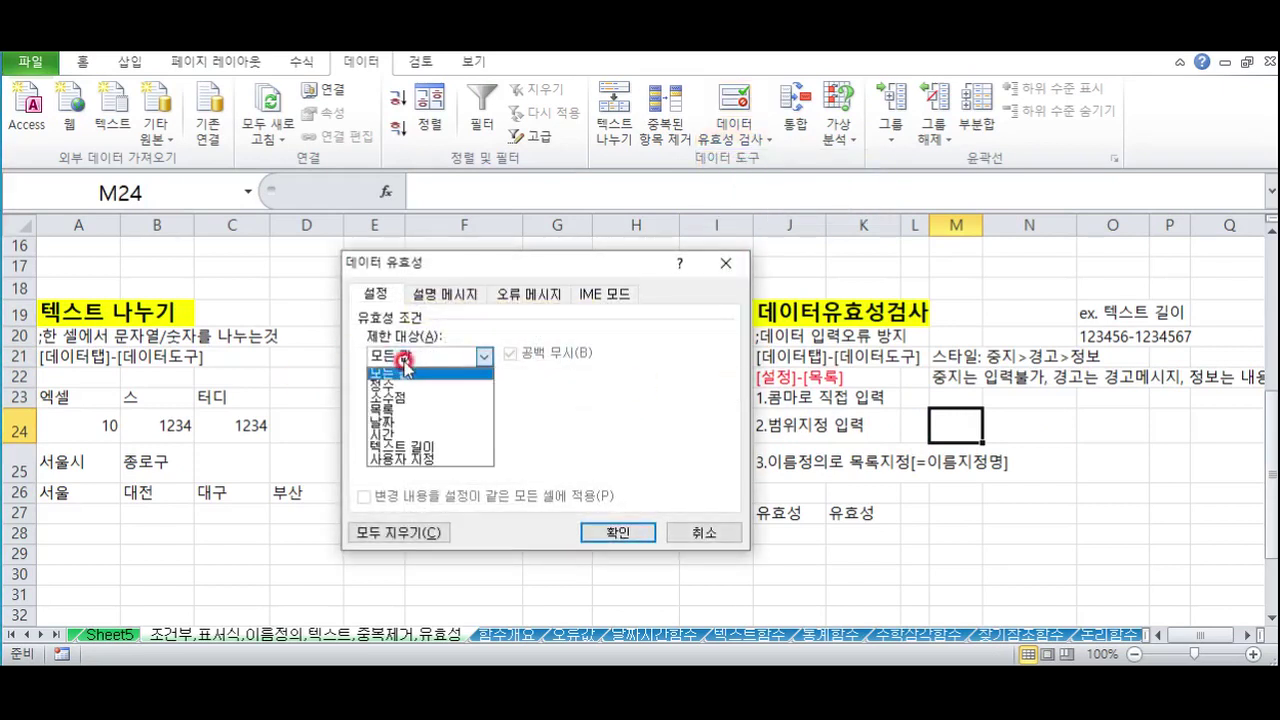
{"action": "left_click", "coordinate": [792, 350]}
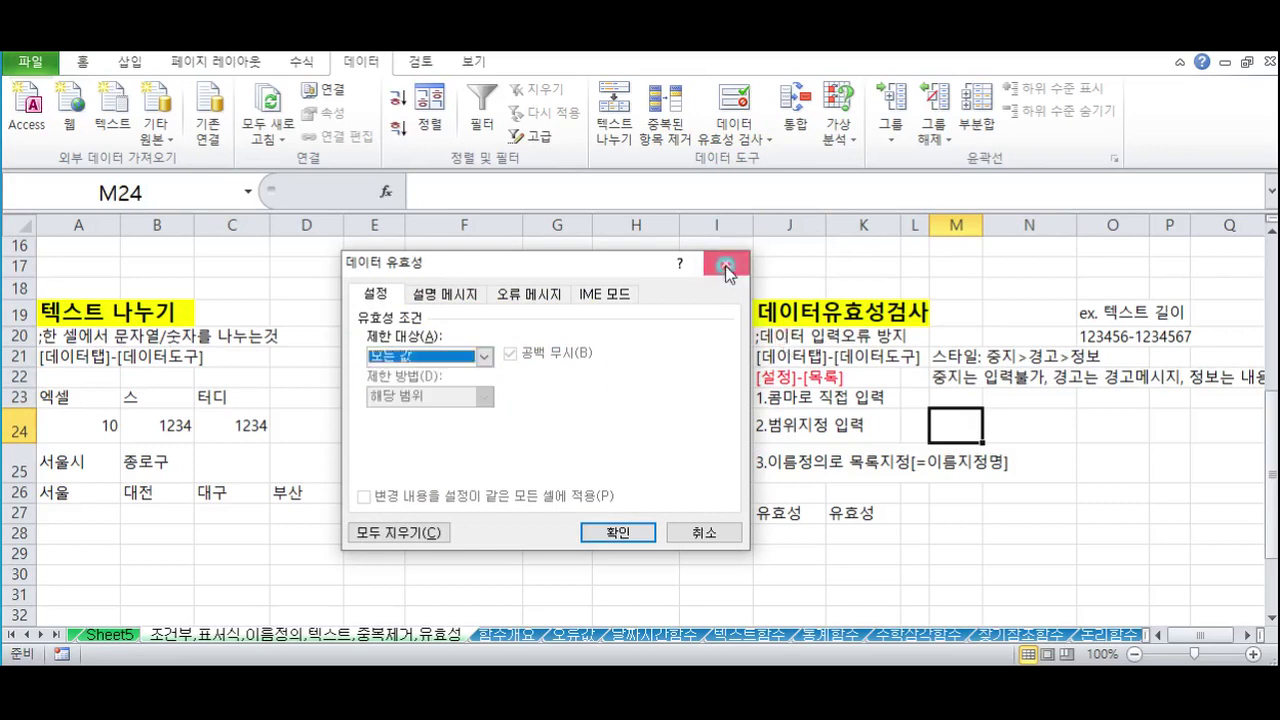
{"action": "left_click", "coordinate": [727, 279]}
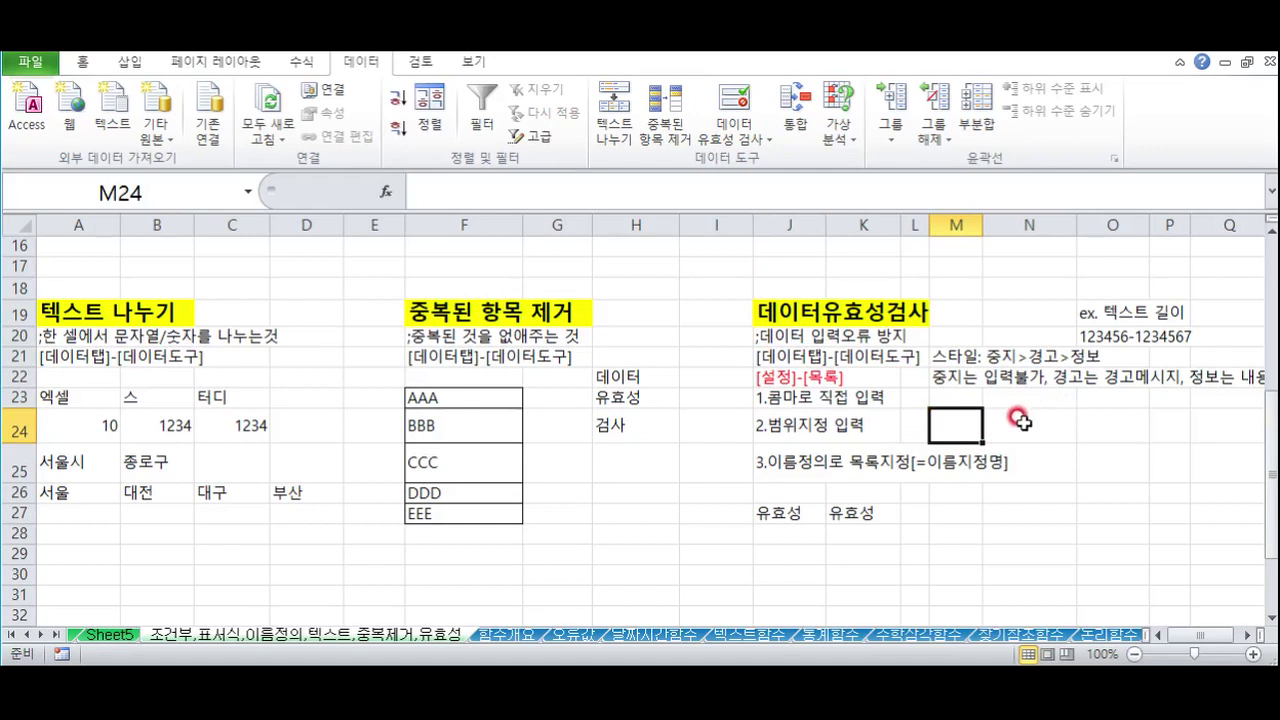
Review the three notes in J23:J25 on supplying list sources by commas, cell range and defined name
{"action": "left_click", "coordinate": [772, 401]}
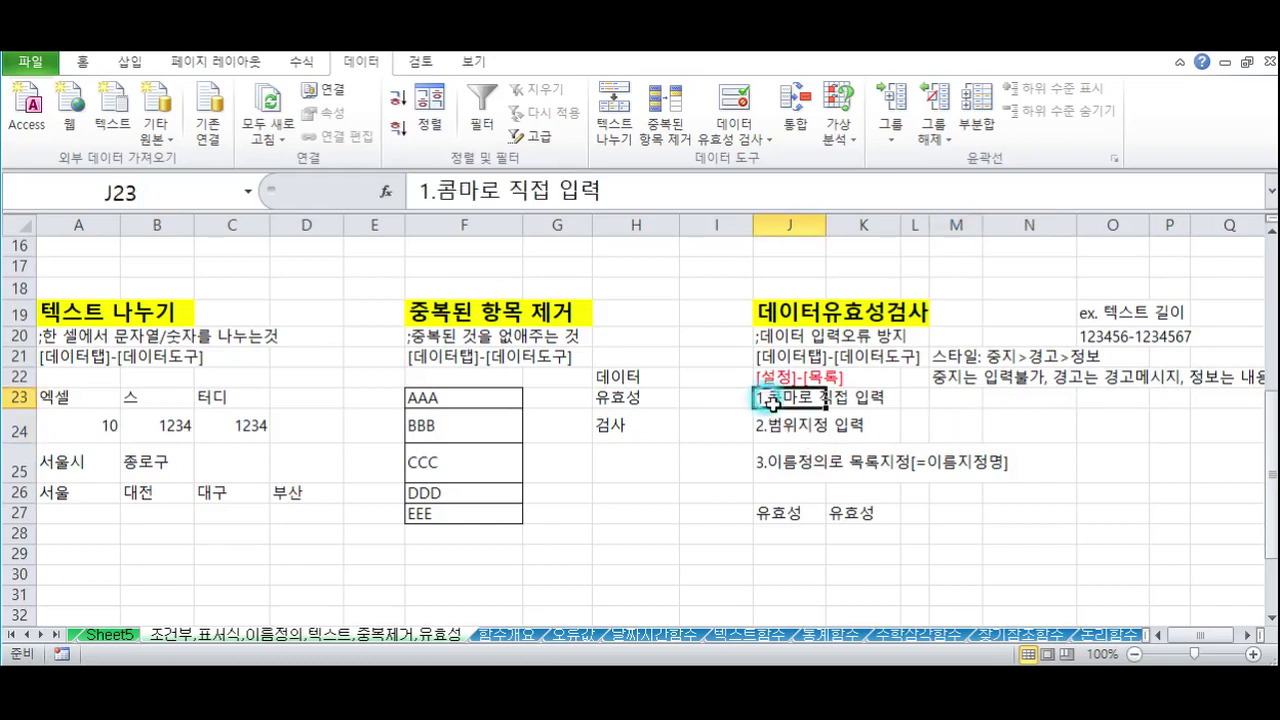
{"action": "left_click", "coordinate": [758, 430]}
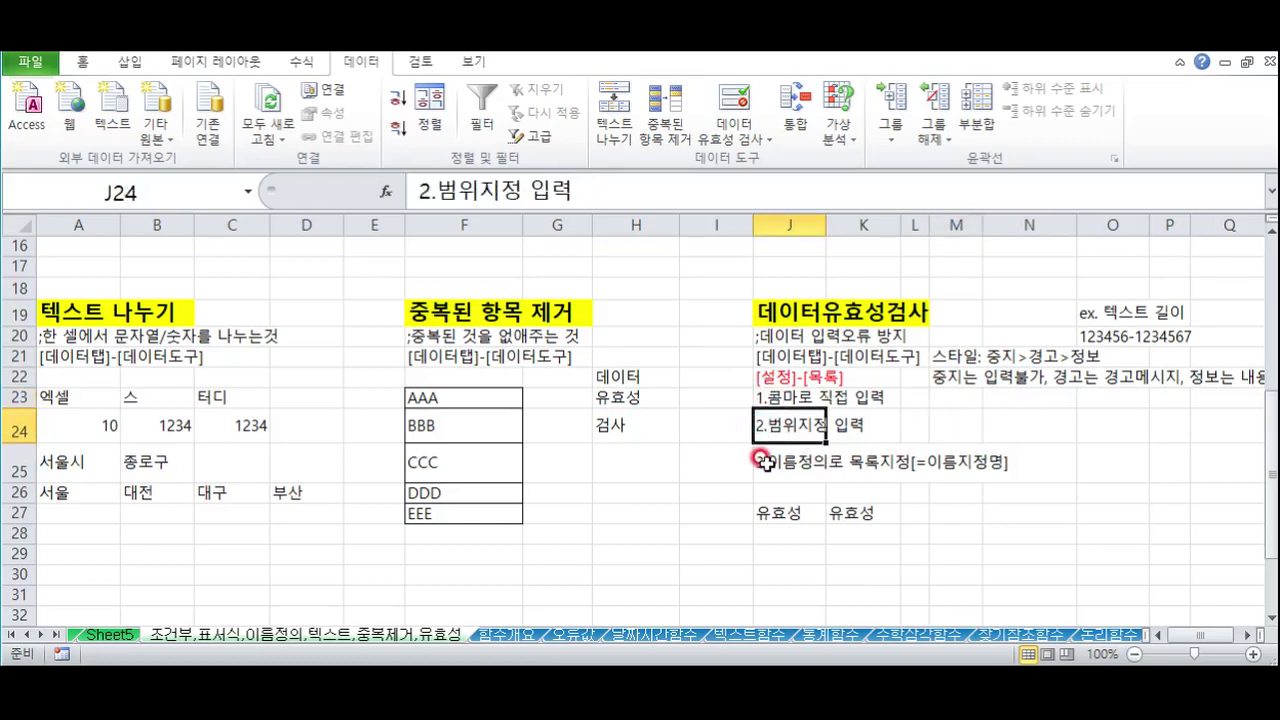
{"action": "left_click", "coordinate": [765, 462]}
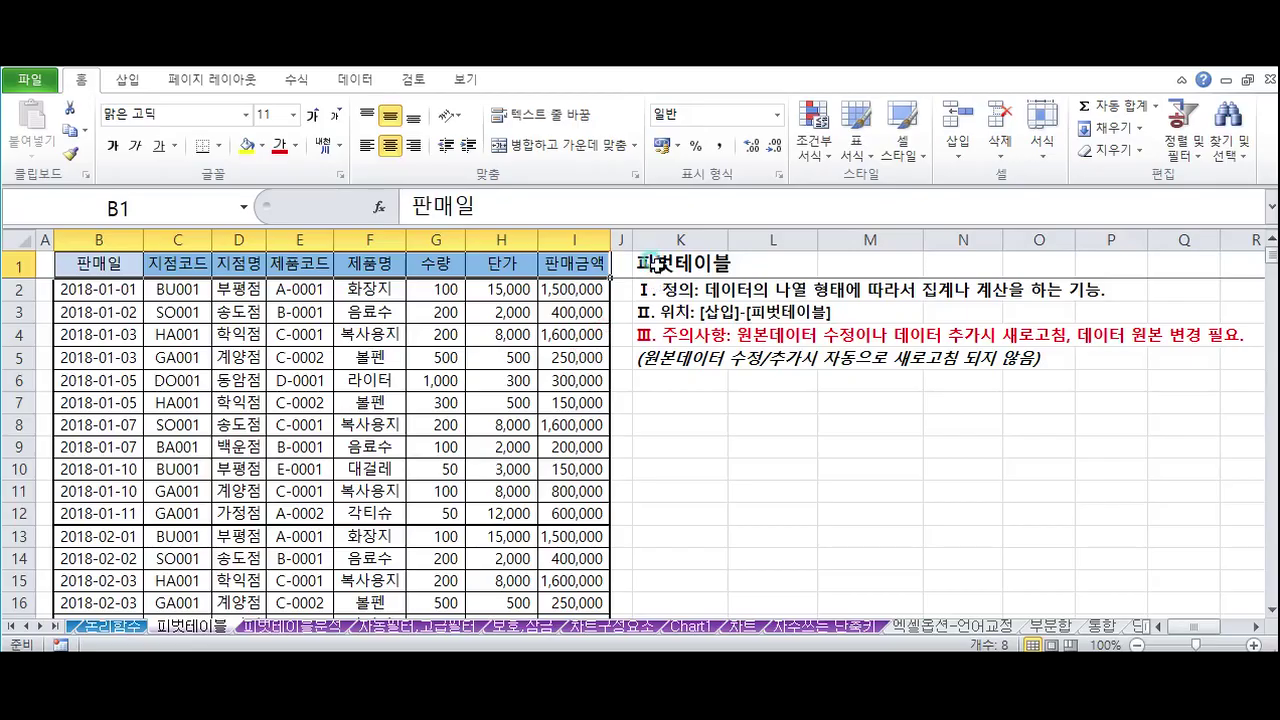
Review the 피벗테이블 title, definition and location notes in K1:K3 of the pivot table sheet, and locate the PivotTable command
{"action": "left_click", "coordinate": [660, 265]}
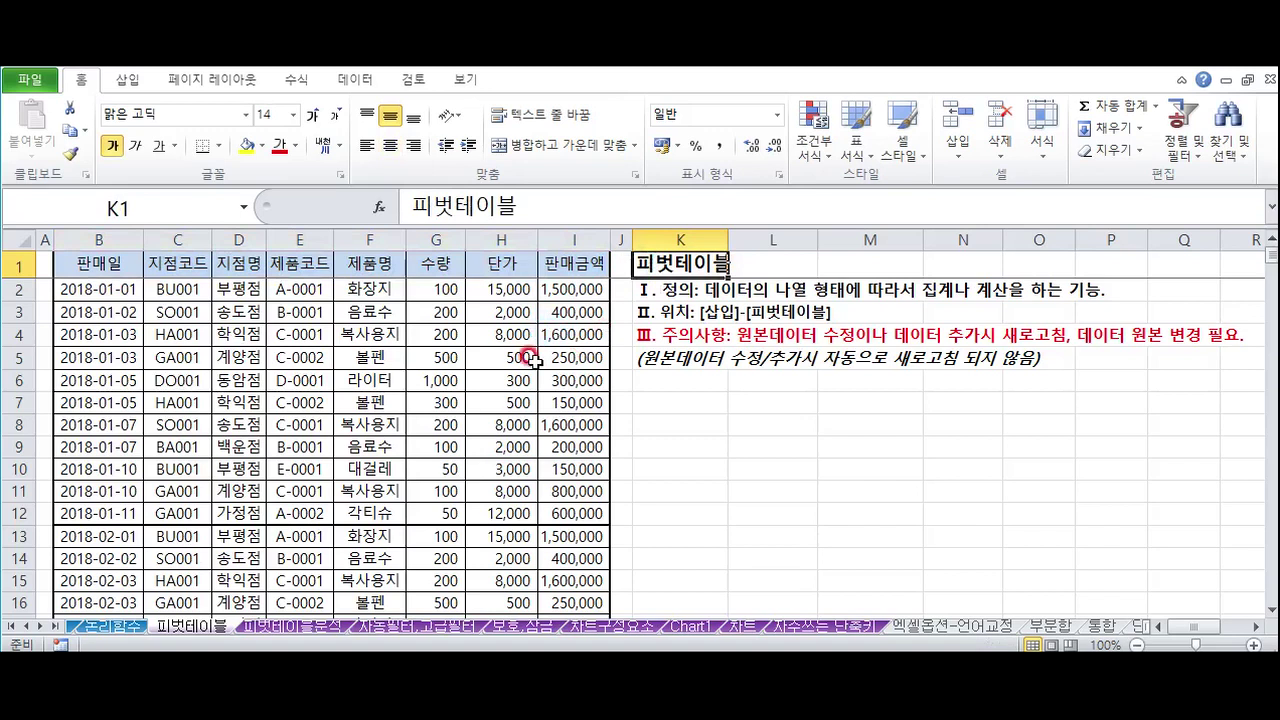
{"action": "left_click", "coordinate": [650, 289]}
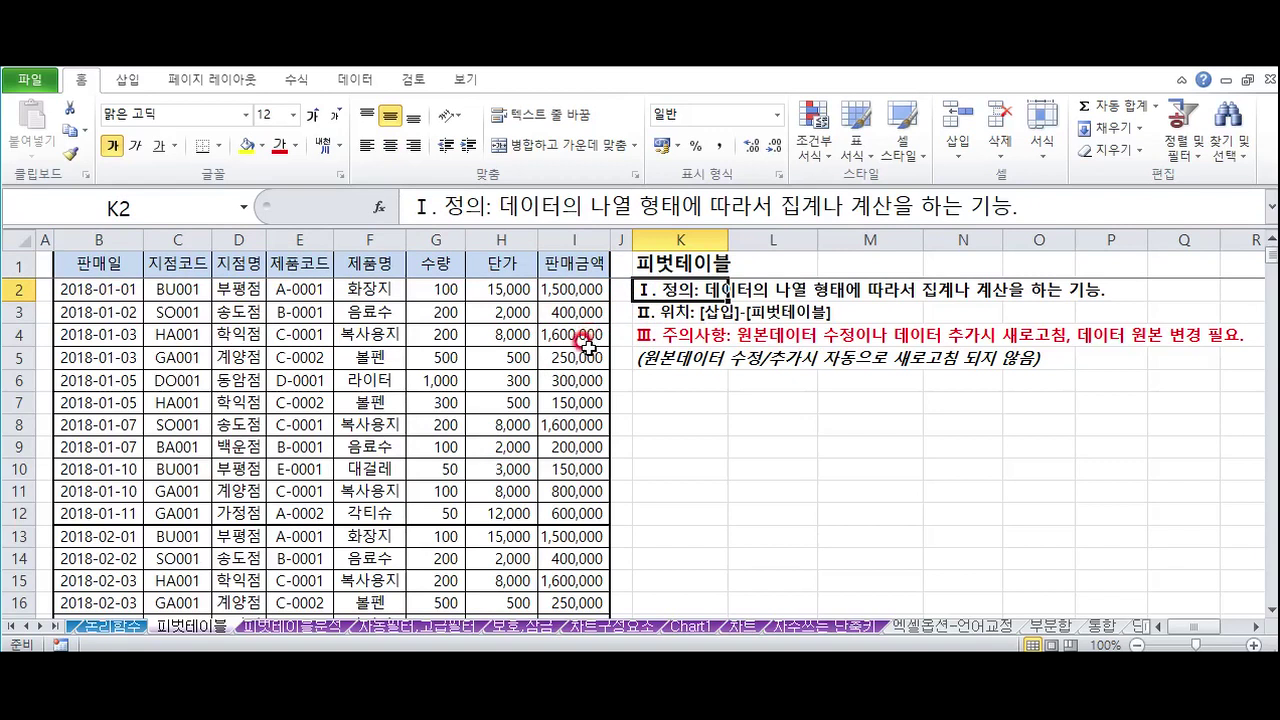
{"action": "left_click", "coordinate": [640, 312]}
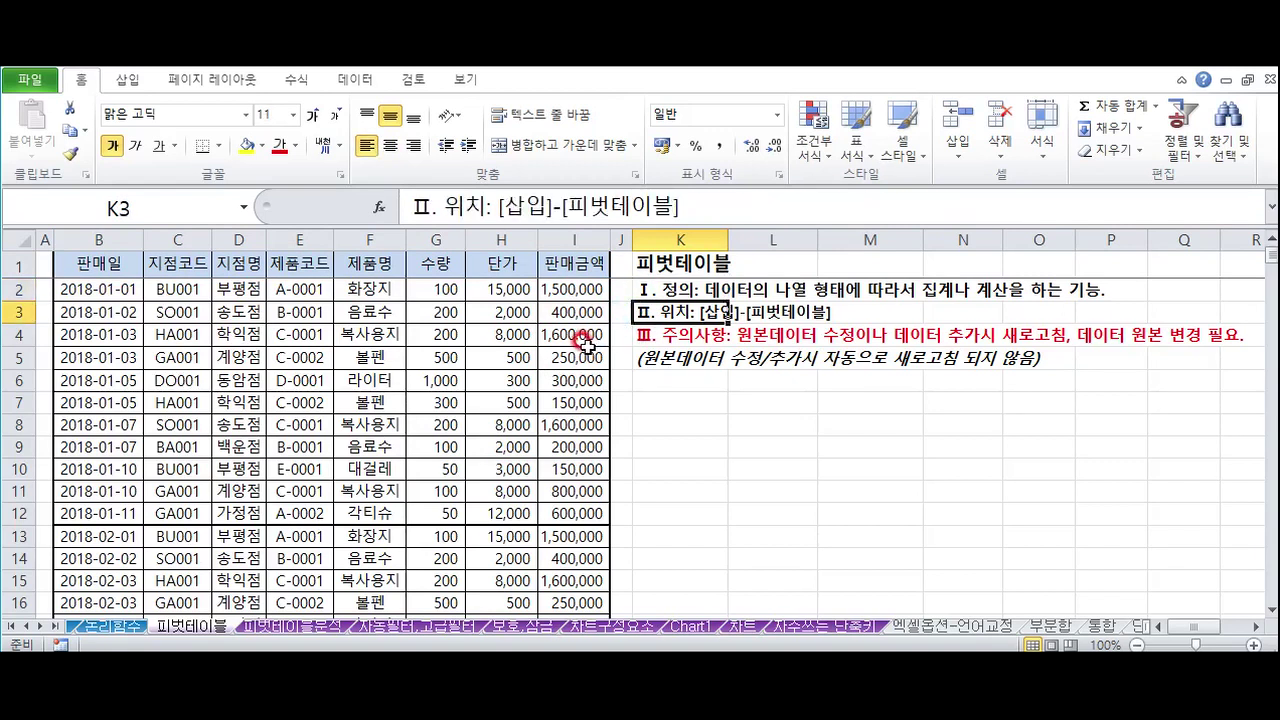
{"action": "left_click", "coordinate": [125, 85]}
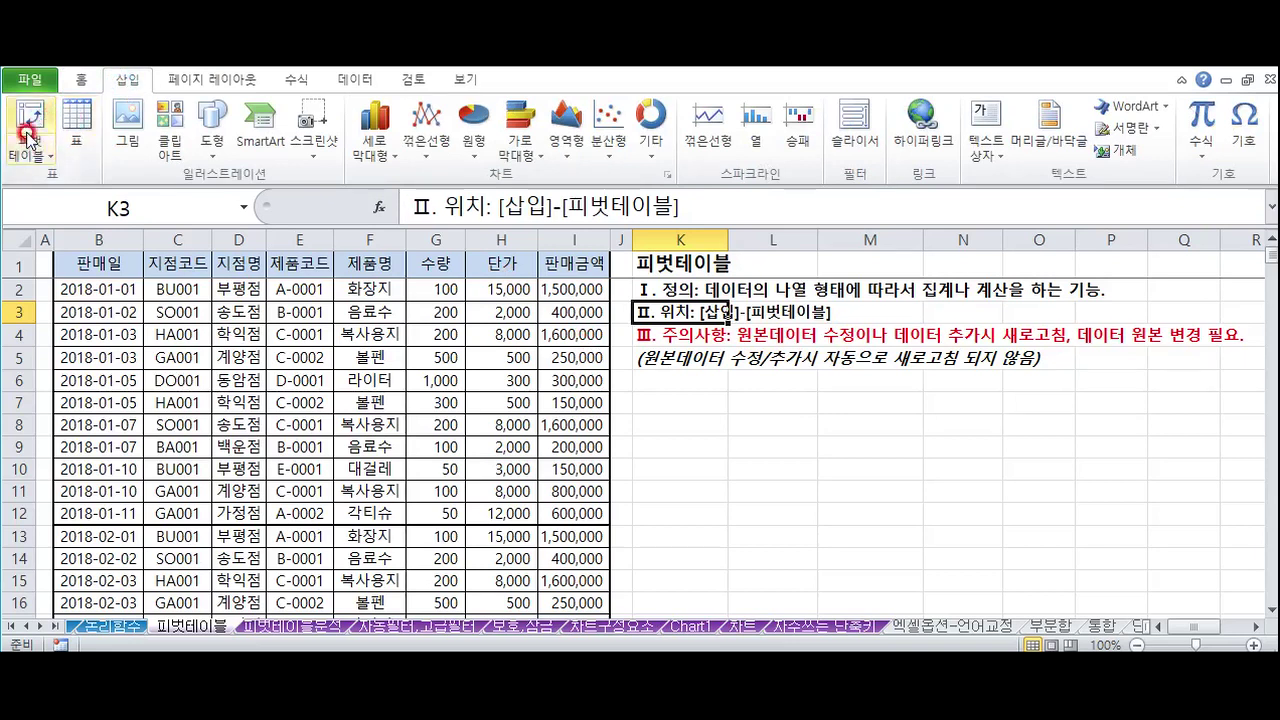
{"action": "left_click", "coordinate": [686, 340]}
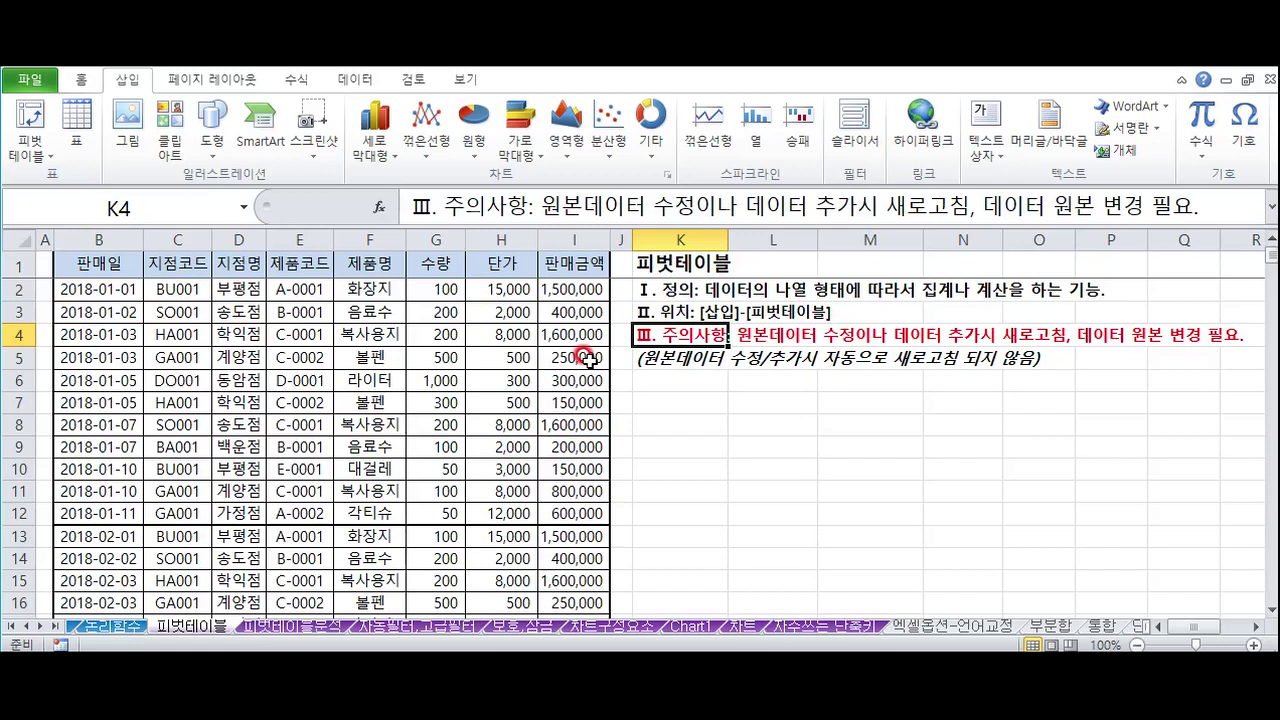
{"action": "left_click", "coordinate": [650, 362]}
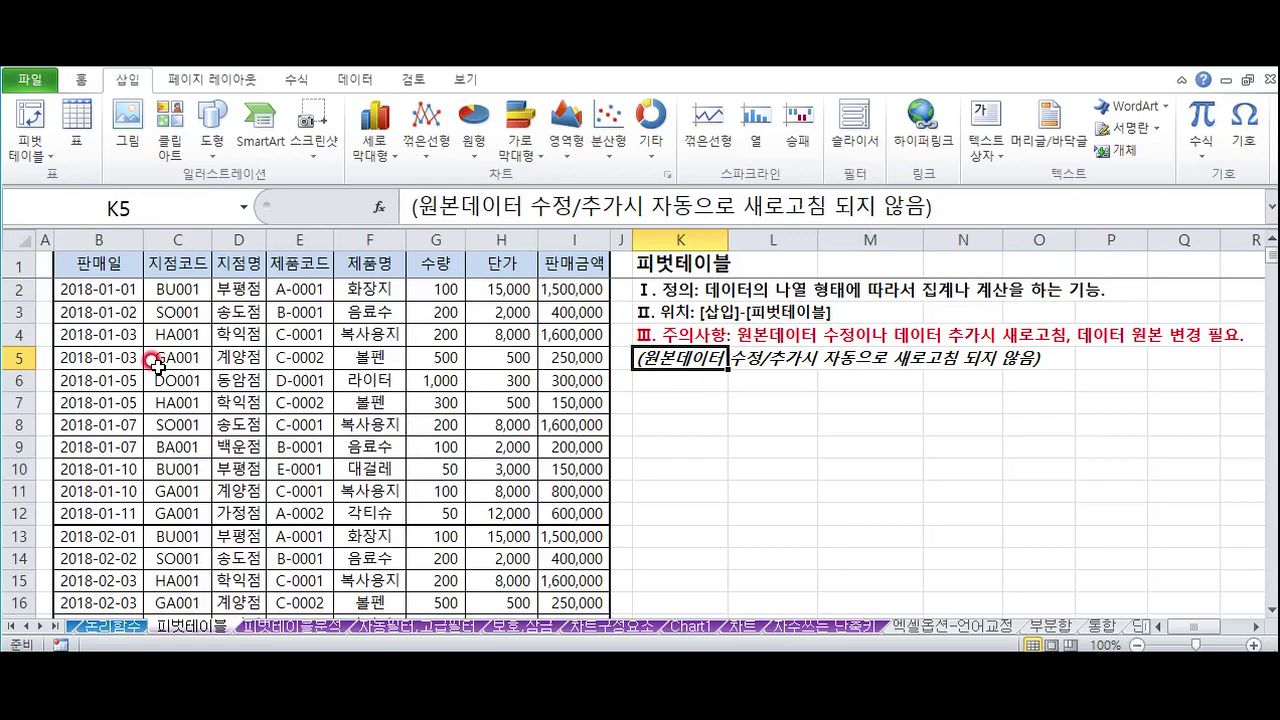
{"action": "left_click", "coordinate": [88, 266]}
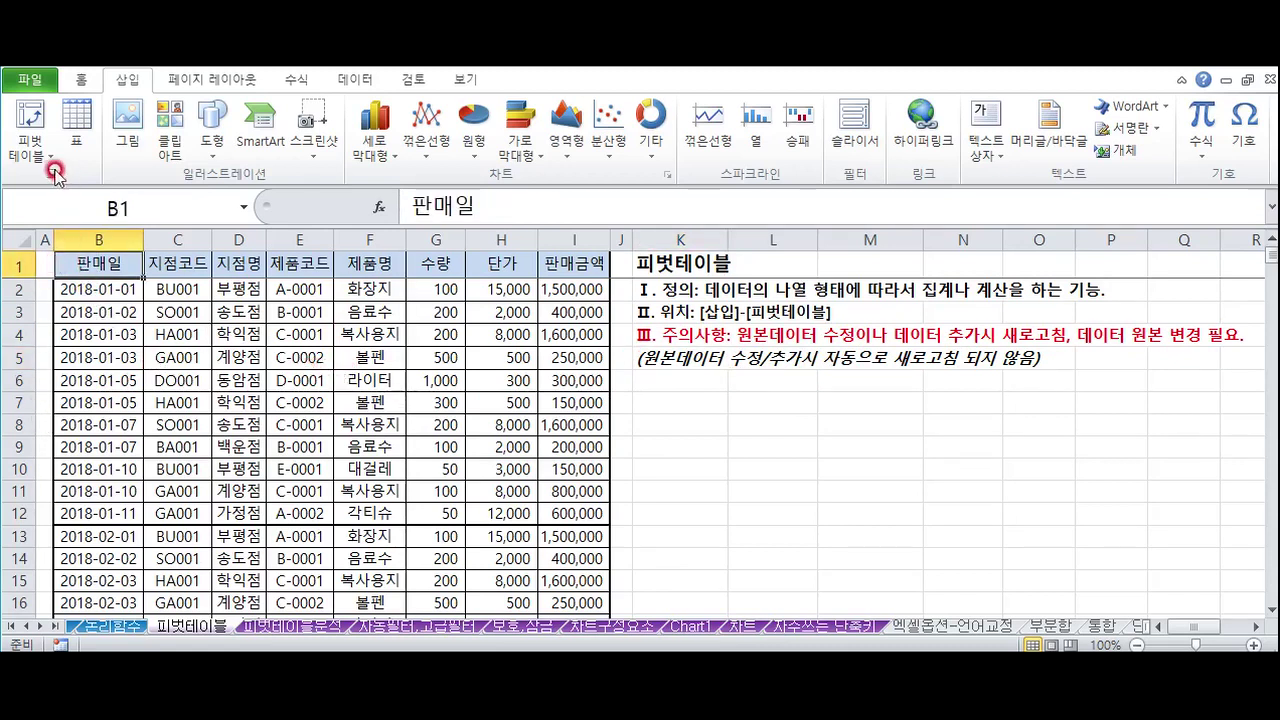
{"action": "left_click_drag", "start_coordinate": [85, 262], "coordinate": [520, 311]}
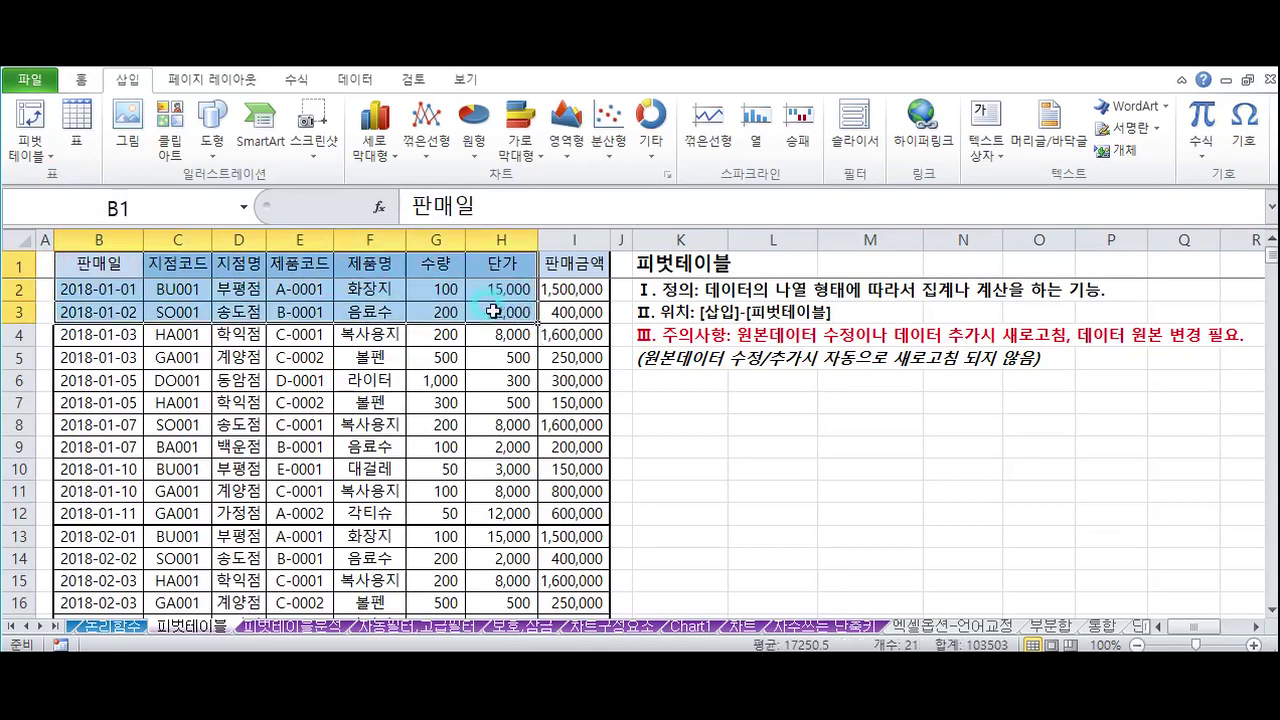
Create a pivot table from the sales data in B1:I133 at cell B2 of the existing sheet 피벗테이블분석
{"action": "left_click", "coordinate": [75, 264]}
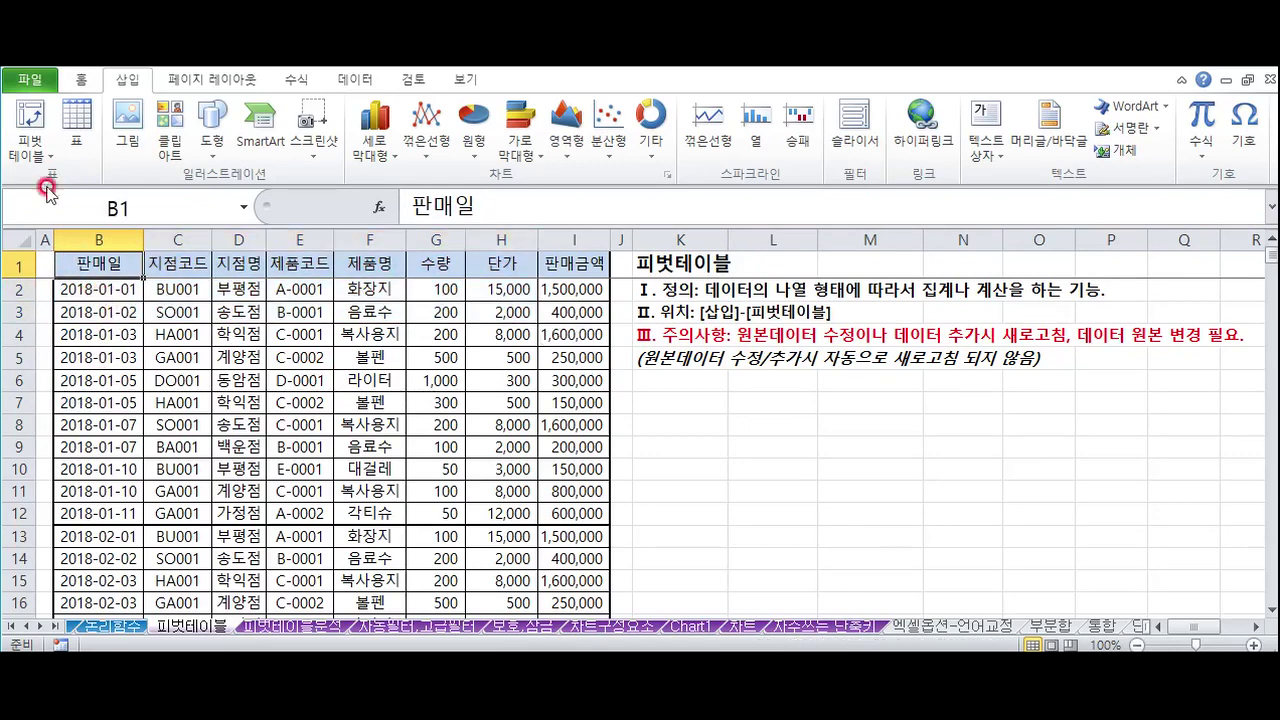
{"action": "left_click", "coordinate": [30, 146]}
{"action": "left_click", "coordinate": [60, 181]}
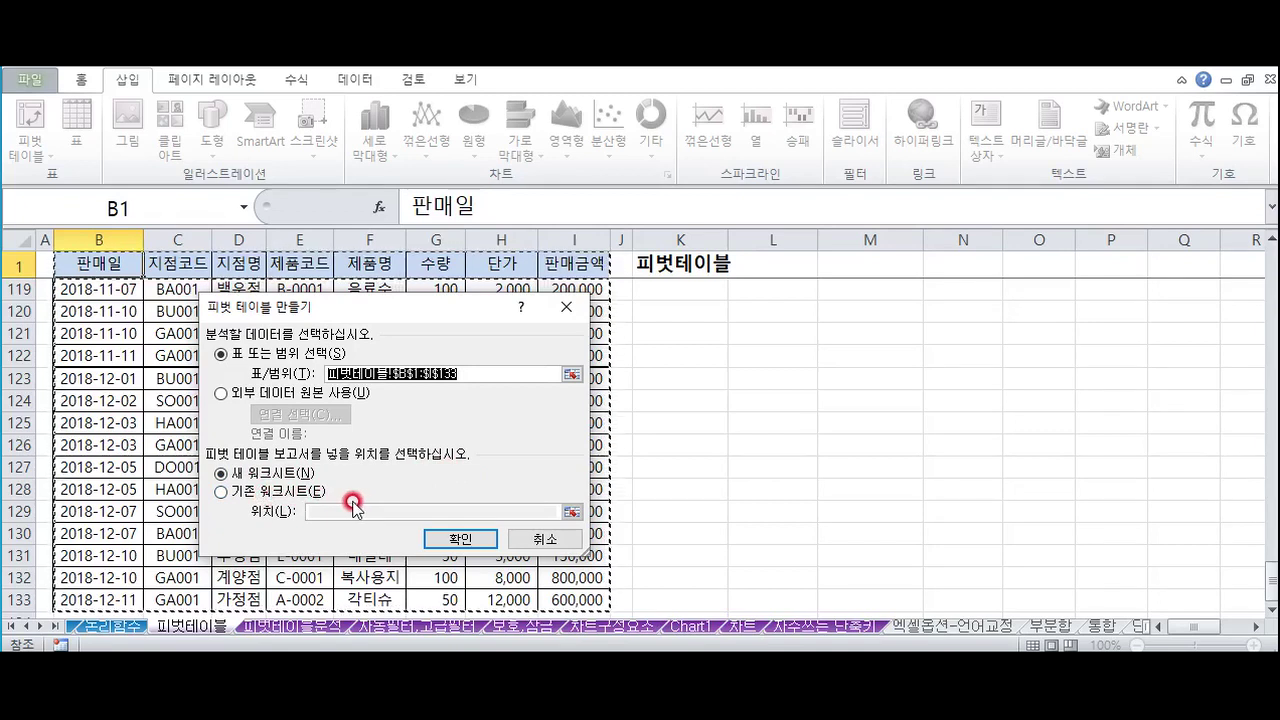
{"action": "left_click", "coordinate": [235, 492]}
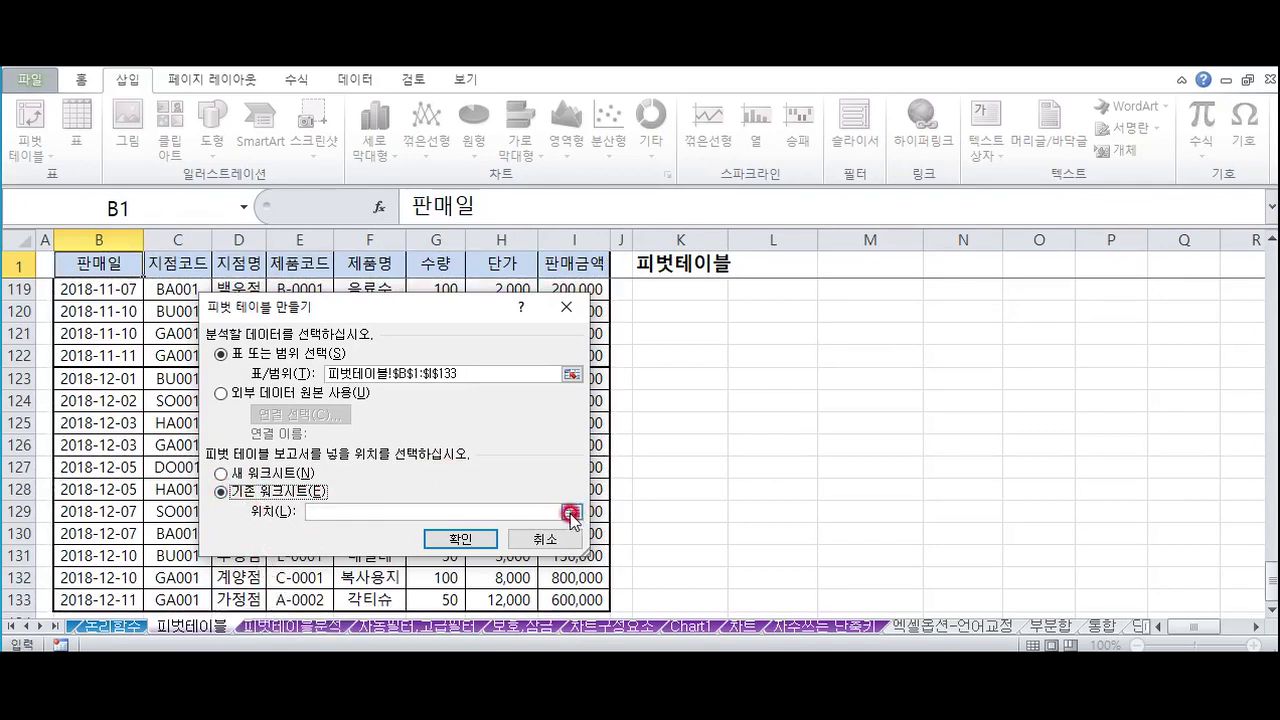
{"action": "left_click", "coordinate": [569, 513]}
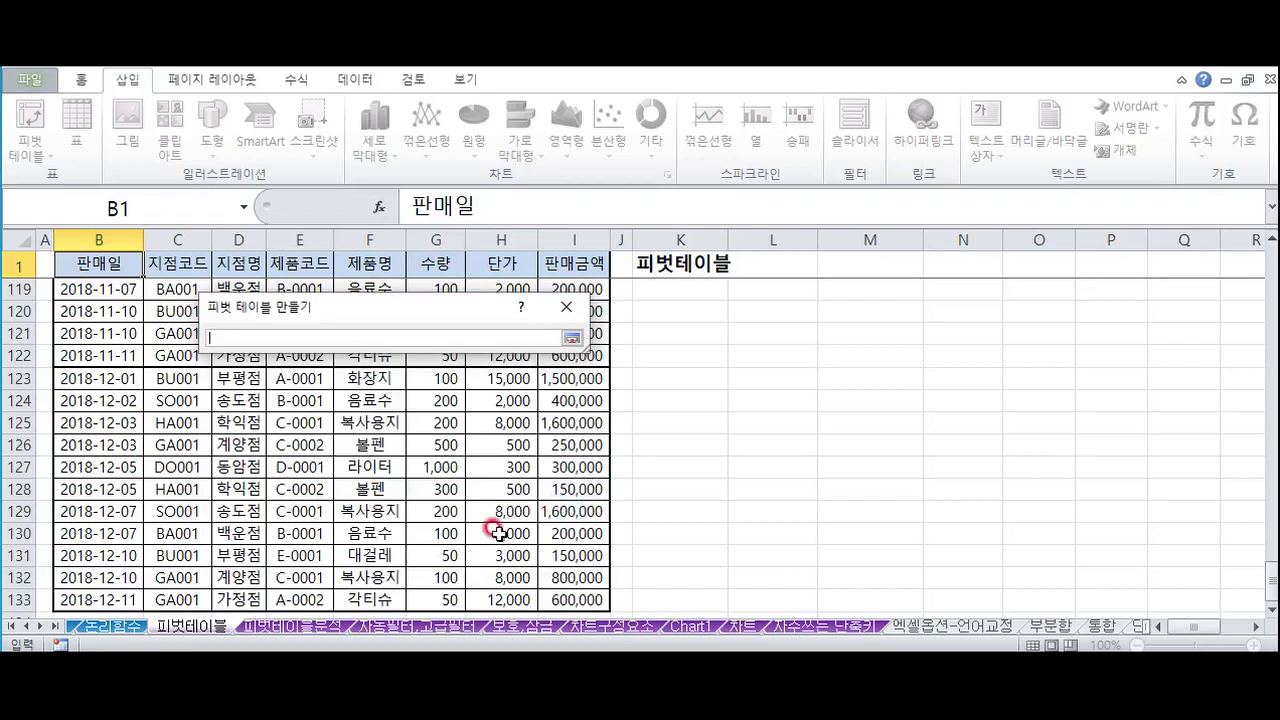
{"action": "left_click", "coordinate": [299, 628]}
{"action": "left_click", "coordinate": [120, 287]}
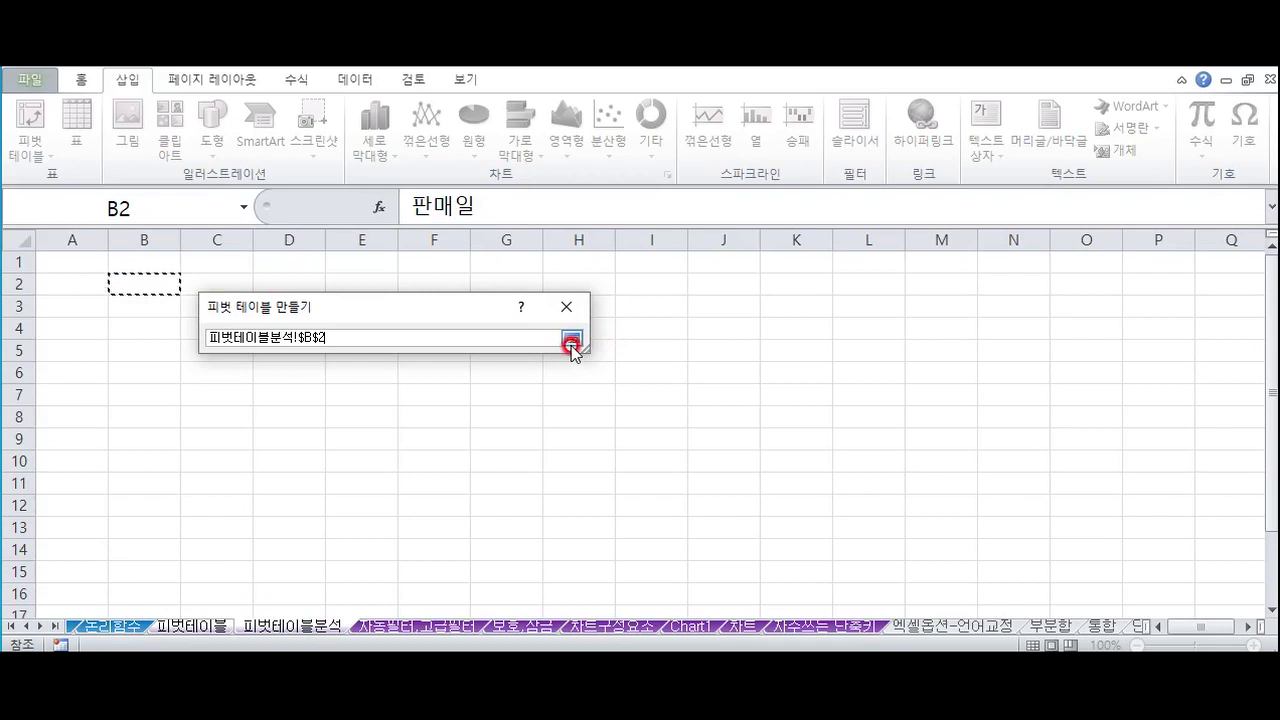
{"action": "left_click", "coordinate": [571, 341]}
{"action": "left_click", "coordinate": [458, 537]}
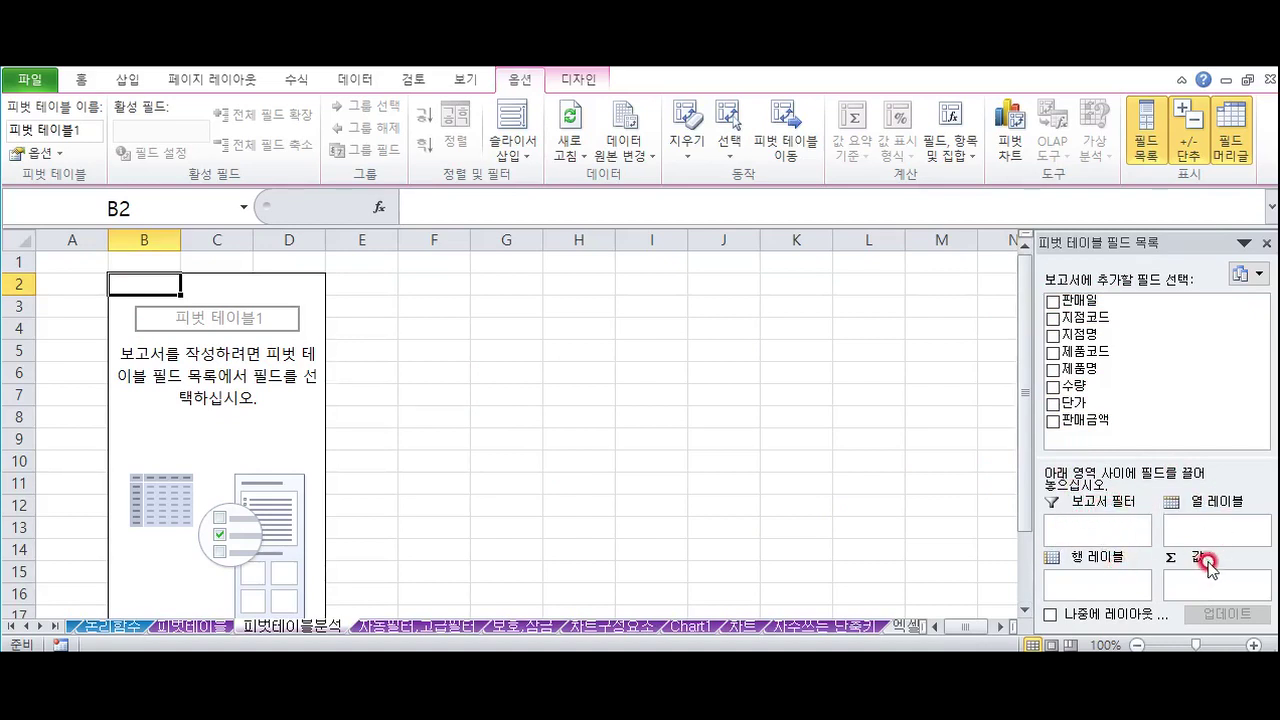
Lay out the pivot table with 판매일 as rows, 지점명 as report filter, 제품명 as columns and 수량 as values
{"action": "left_click_drag", "start_coordinate": [1063, 298], "coordinate": [1062, 578]}
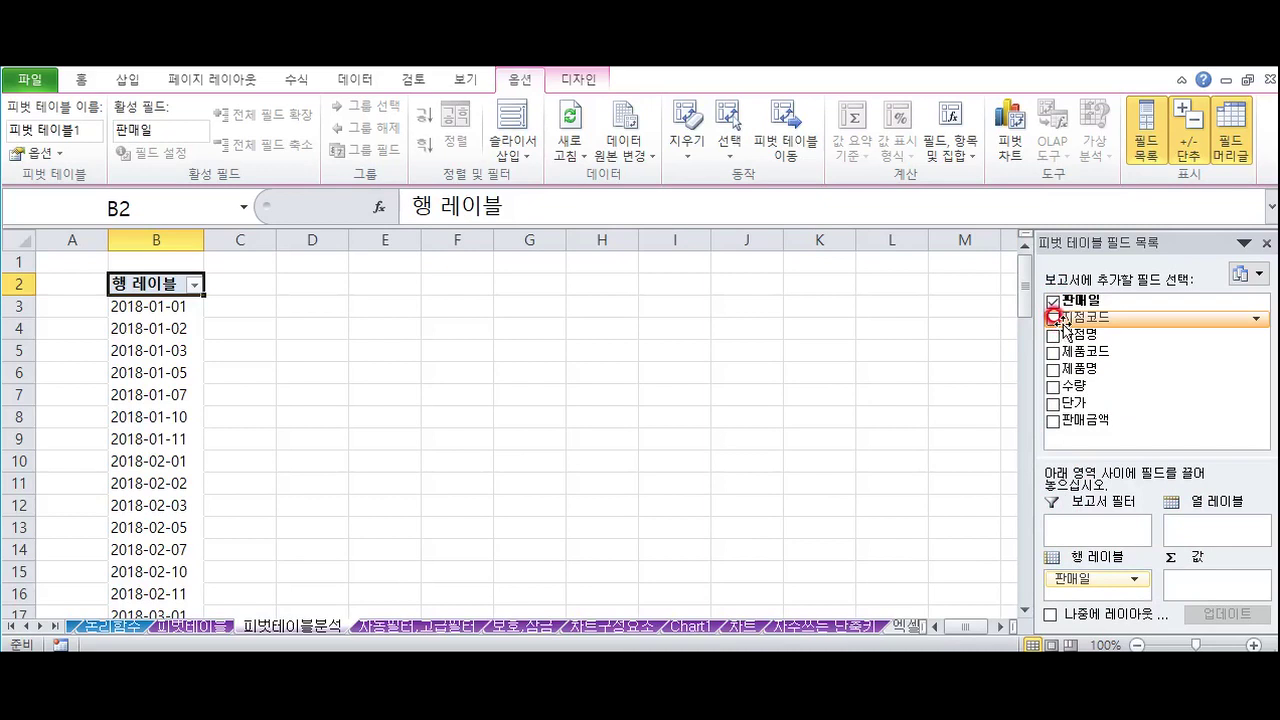
{"action": "left_click_drag", "start_coordinate": [1068, 334], "coordinate": [1048, 525]}
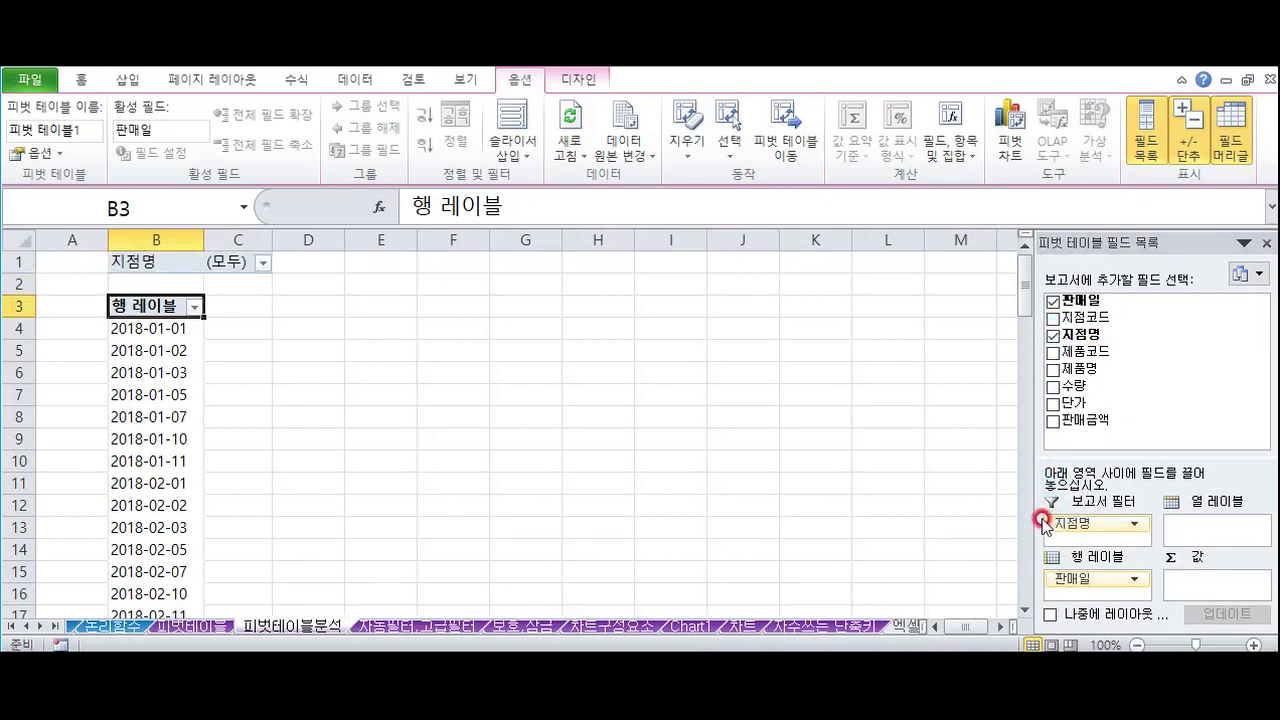
{"action": "left_click_drag", "start_coordinate": [1088, 372], "coordinate": [1195, 530]}
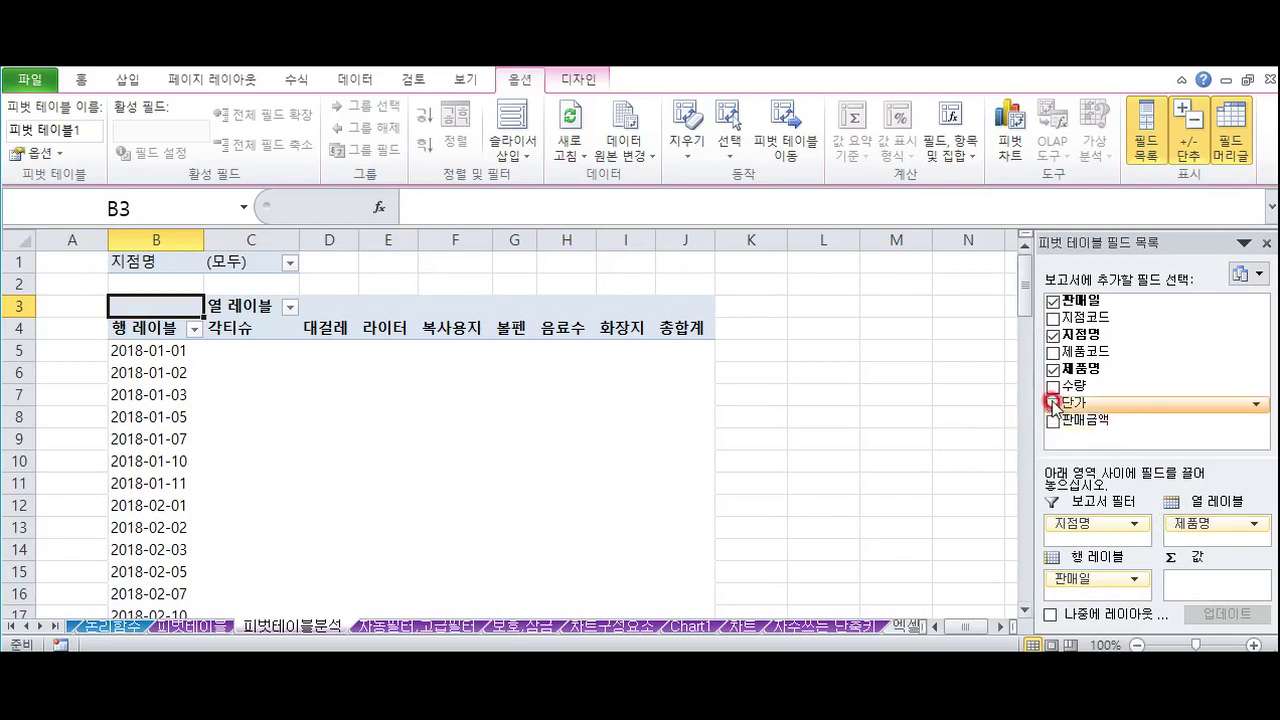
{"action": "left_click_drag", "start_coordinate": [1058, 388], "coordinate": [1190, 583]}
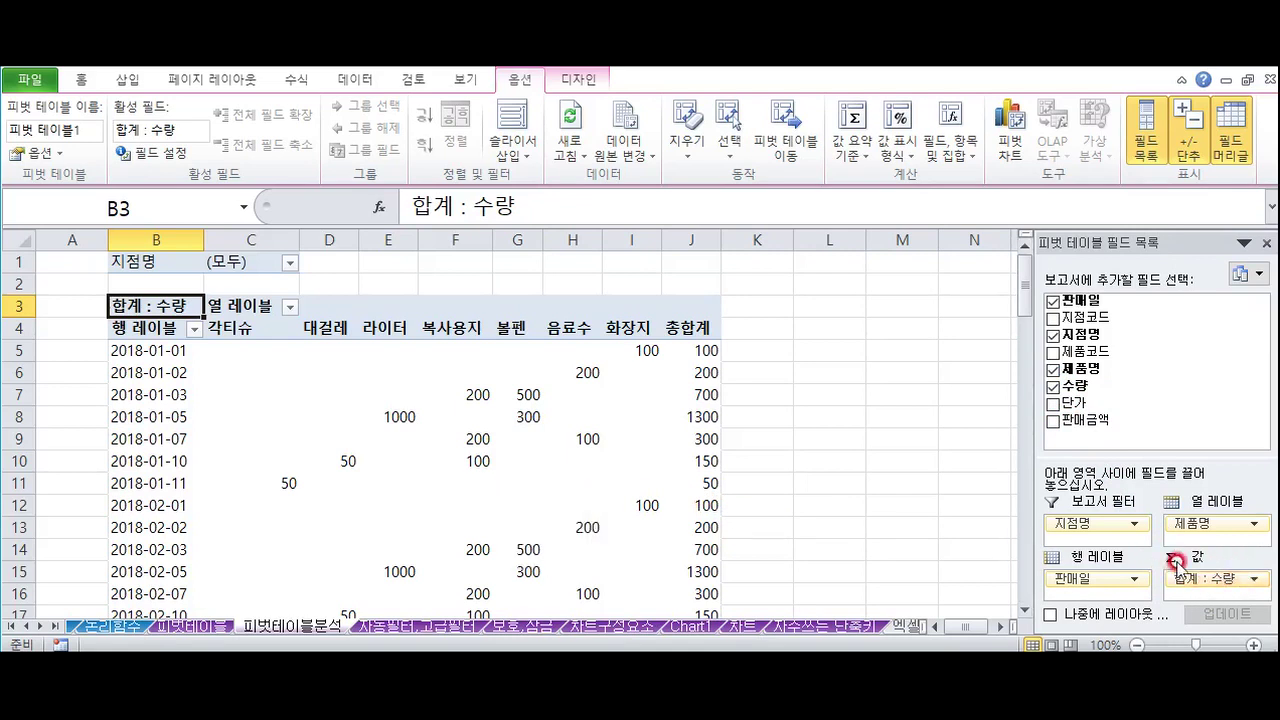
Add 판매금액 to the pivot table's values without 제품코드, and order it after 수량
{"action": "mouse_move", "coordinate": [1188, 582]}
{"action": "left_mouse_down"}
{"action": "mouse_move", "coordinate": [1053, 398]}
{"action": "mouse_move", "coordinate": [1072, 352]}
{"action": "mouse_move", "coordinate": [1200, 520]}
{"action": "mouse_move", "coordinate": [1201, 600]}
{"action": "left_mouse_up"}
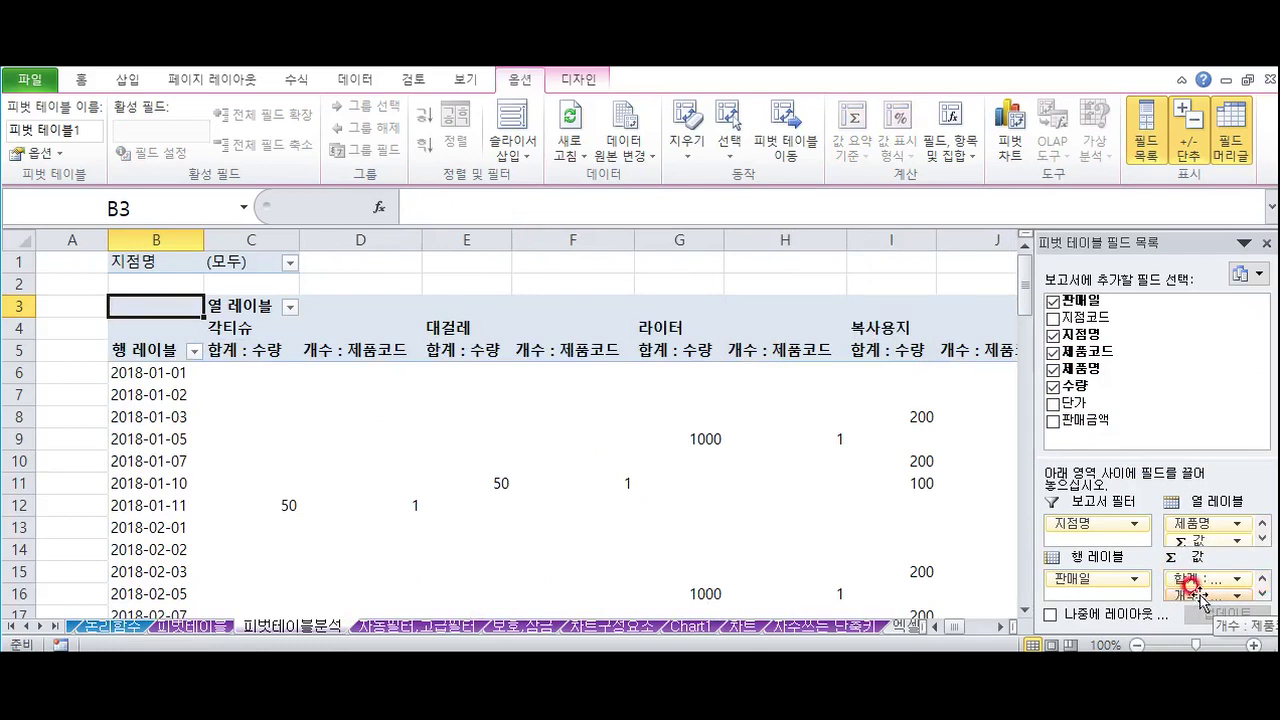
{"action": "left_click_drag", "start_coordinate": [1197, 600], "coordinate": [788, 505]}
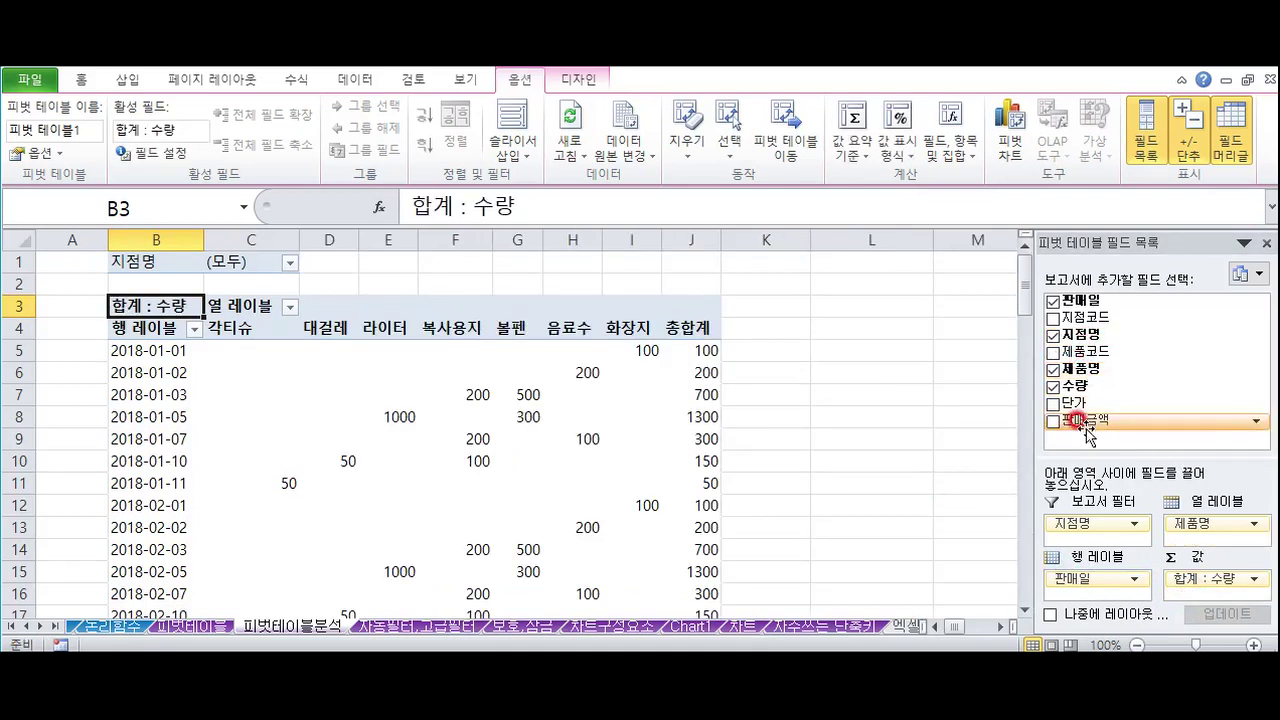
{"action": "left_click_drag", "start_coordinate": [1080, 420], "coordinate": [1188, 578]}
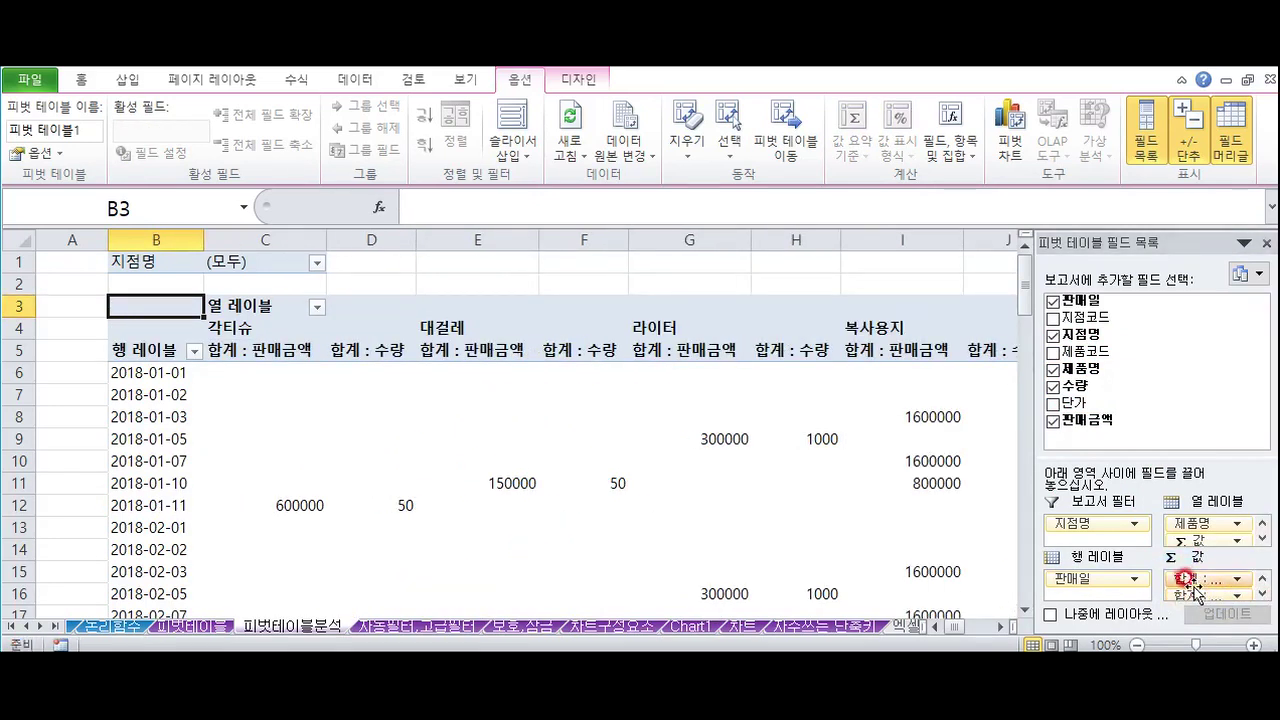
{"action": "left_click_drag", "start_coordinate": [1195, 580], "coordinate": [1190, 598]}
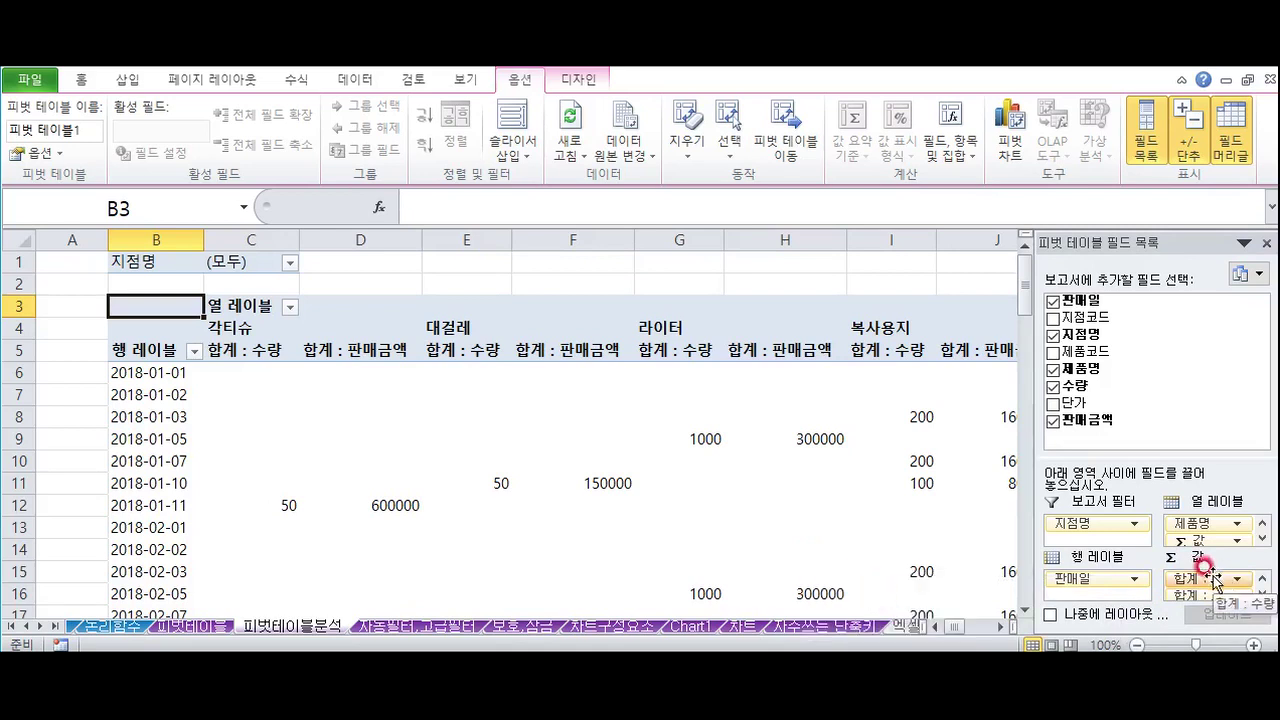
Examine the value display options and number format categories available for the 수량 values
{"action": "left_click", "coordinate": [695, 398]}
{"action": "right_click", "coordinate": [697, 400]}
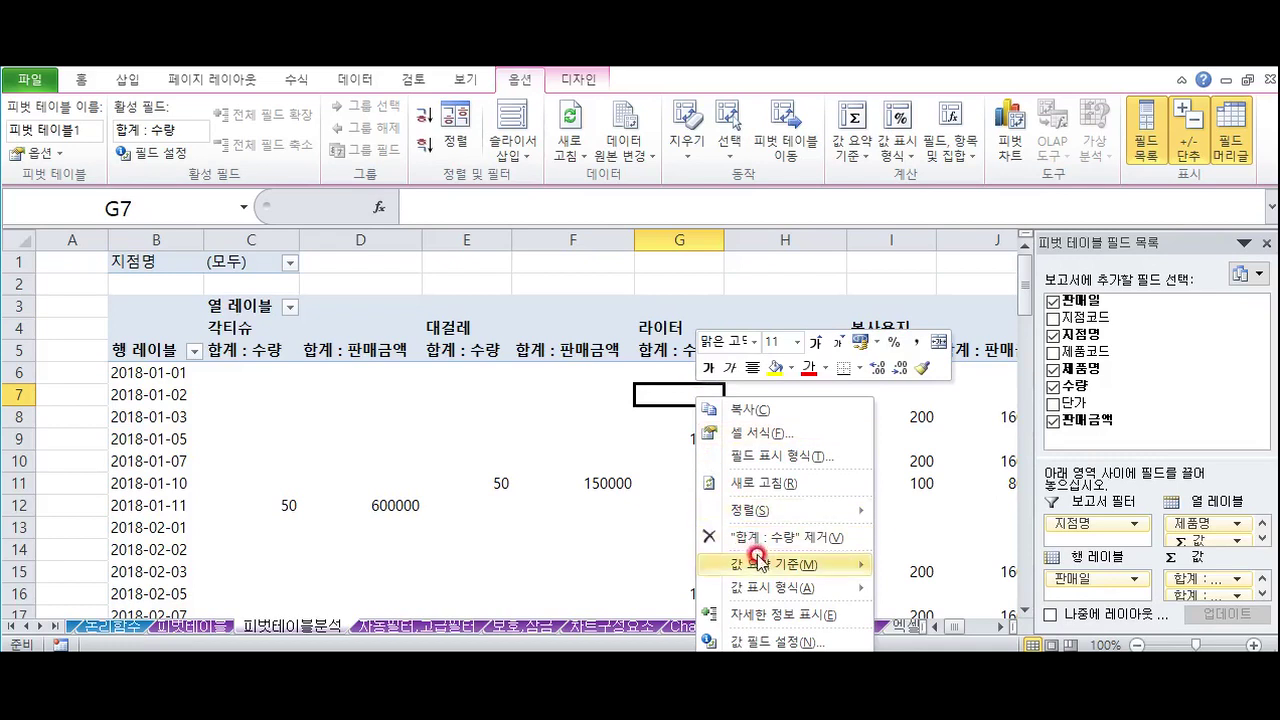
{"action": "mouse_move", "coordinate": [765, 590]}
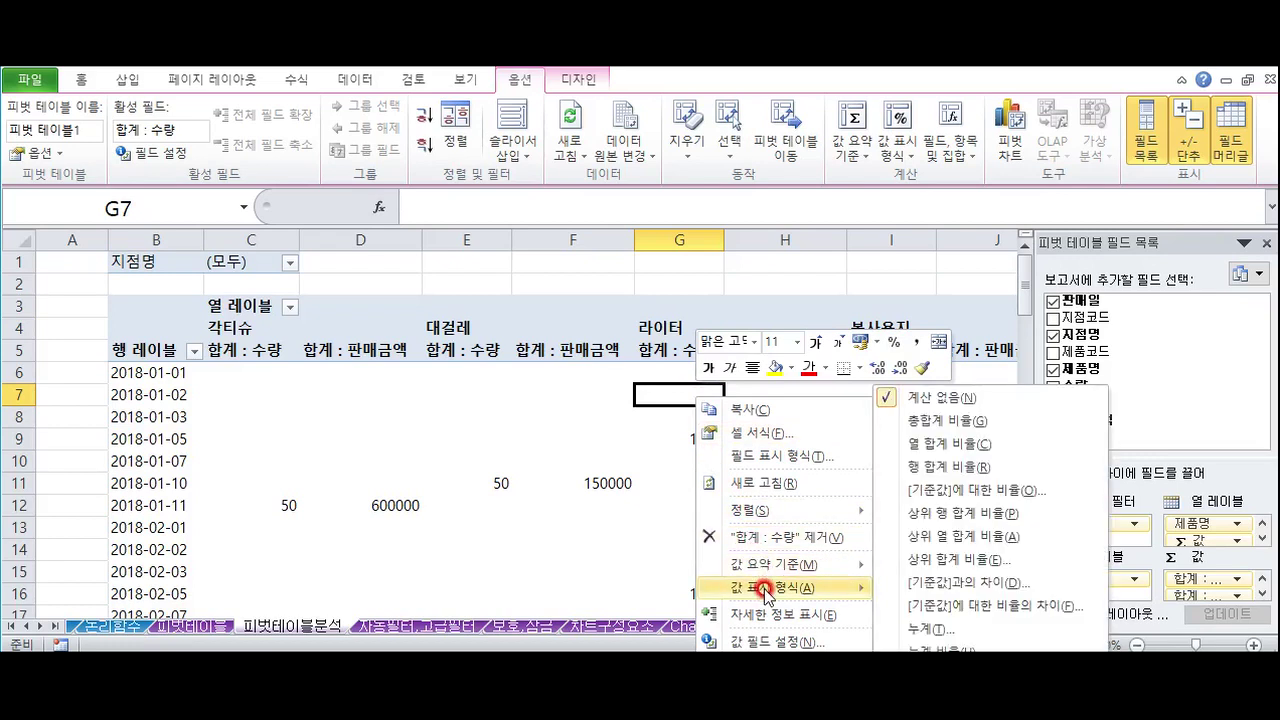
{"action": "left_click", "coordinate": [772, 456]}
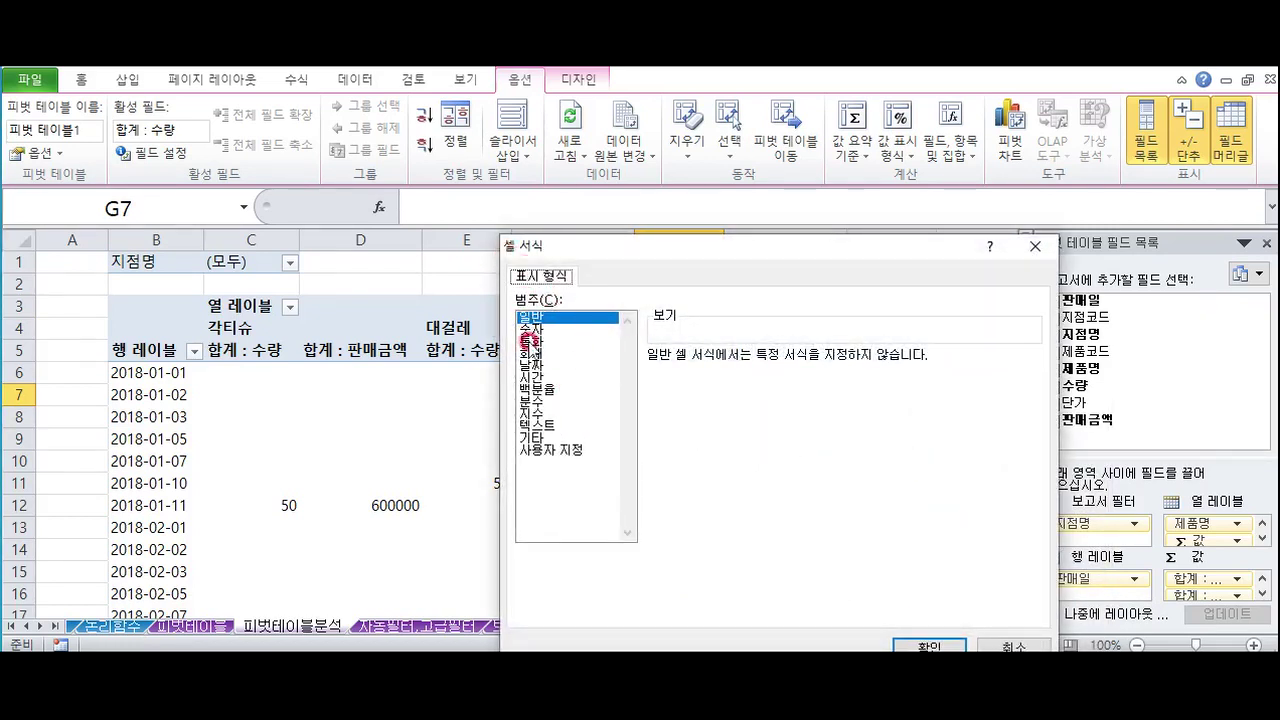
{"action": "left_click", "coordinate": [540, 341]}
{"action": "left_click", "coordinate": [553, 451]}
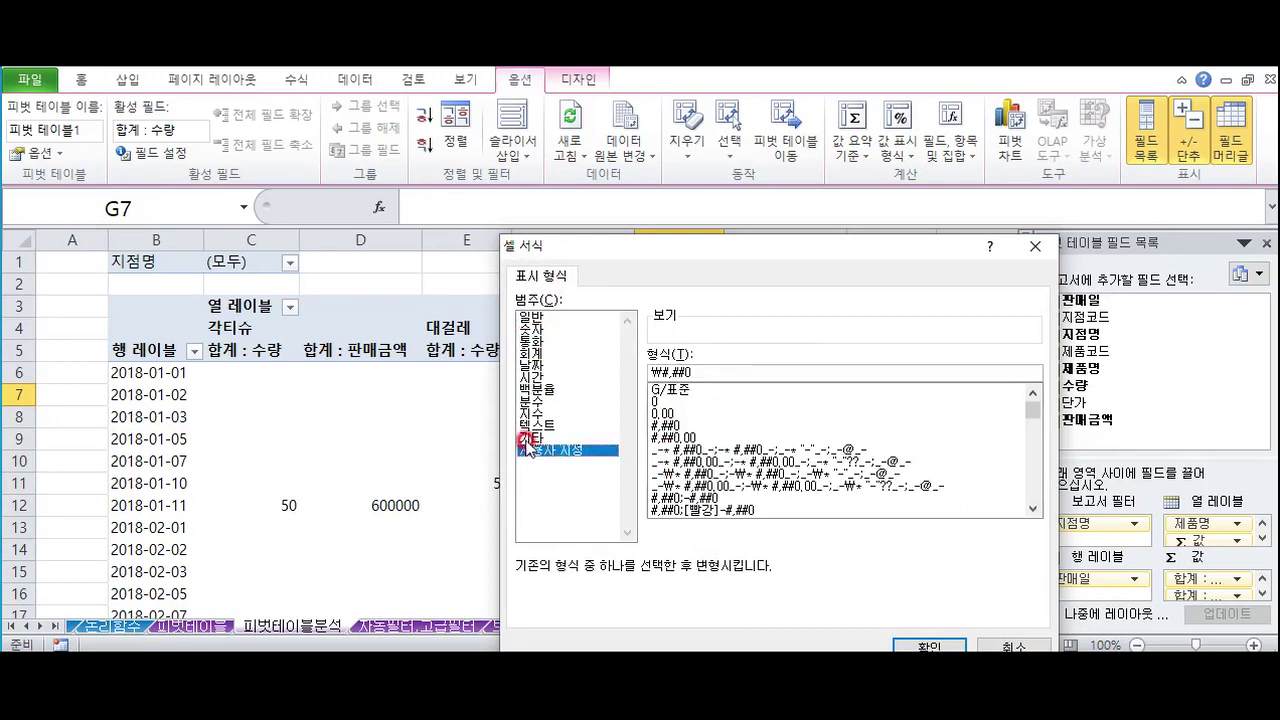
{"action": "left_click", "coordinate": [540, 413]}
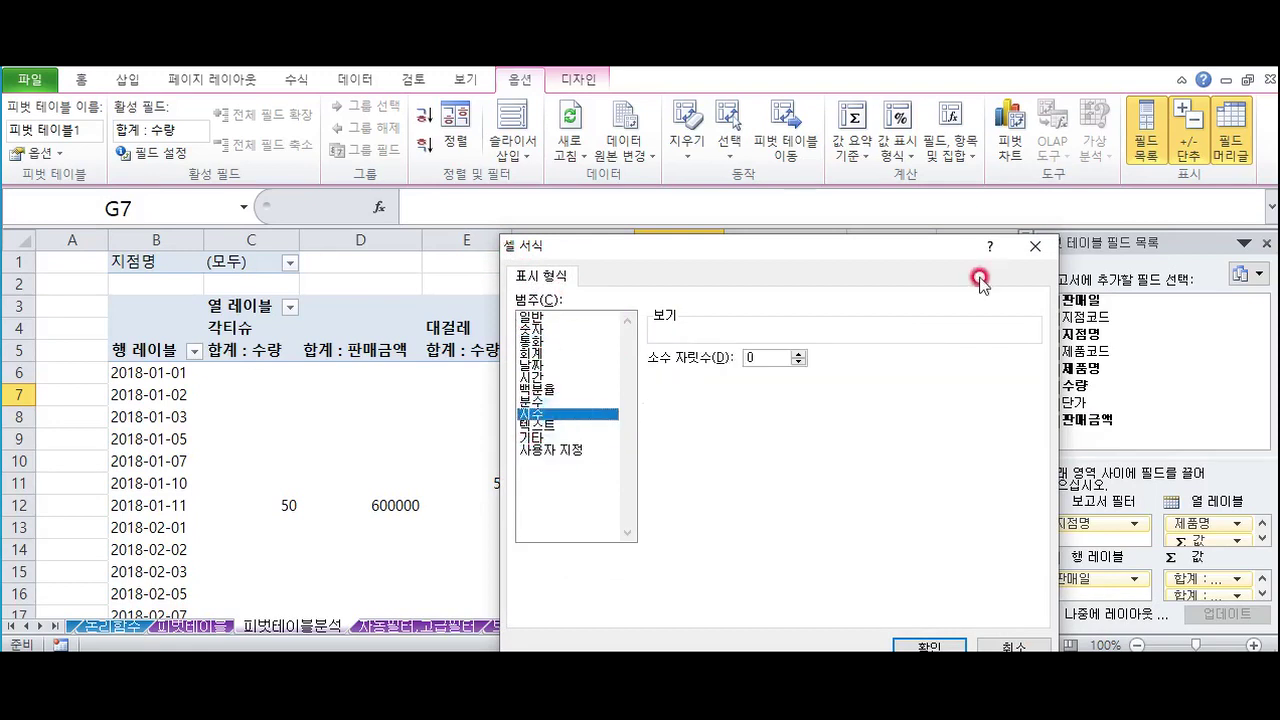
{"action": "left_click", "coordinate": [1035, 246]}
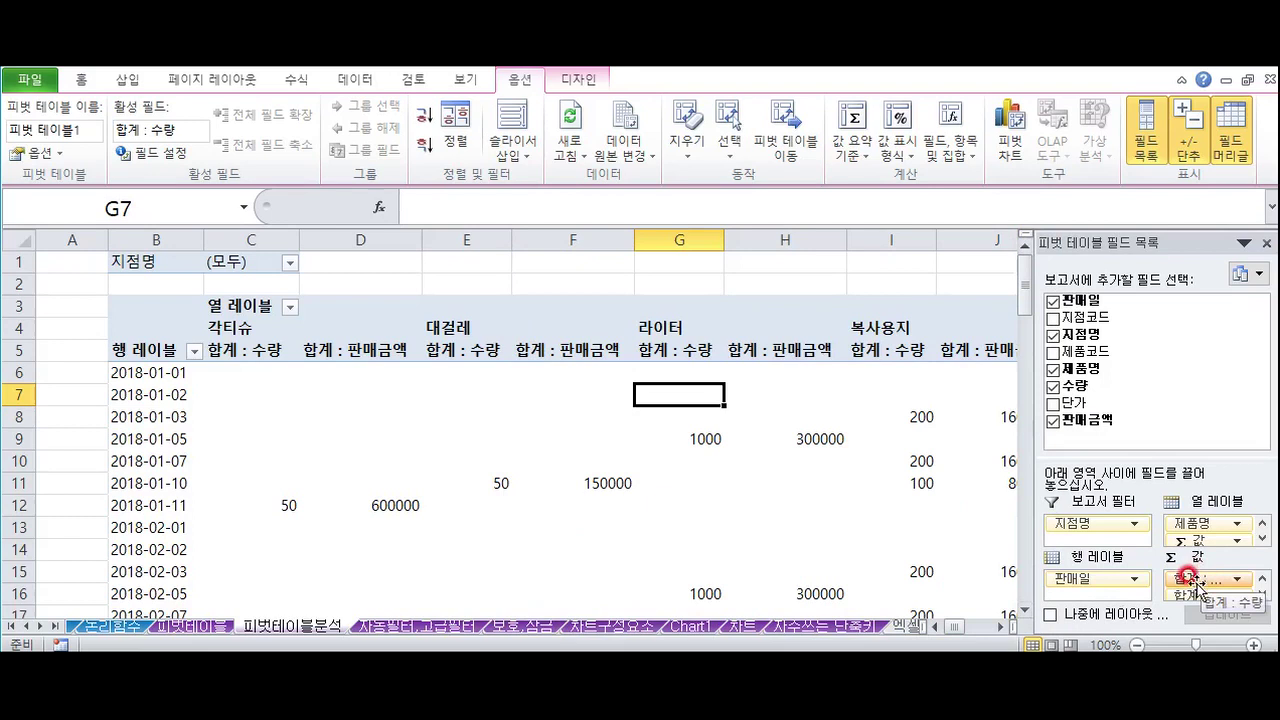
Review the value field settings of 합계 : 수량, keeping 합계 as the summary calculation
{"action": "right_click", "coordinate": [695, 352]}
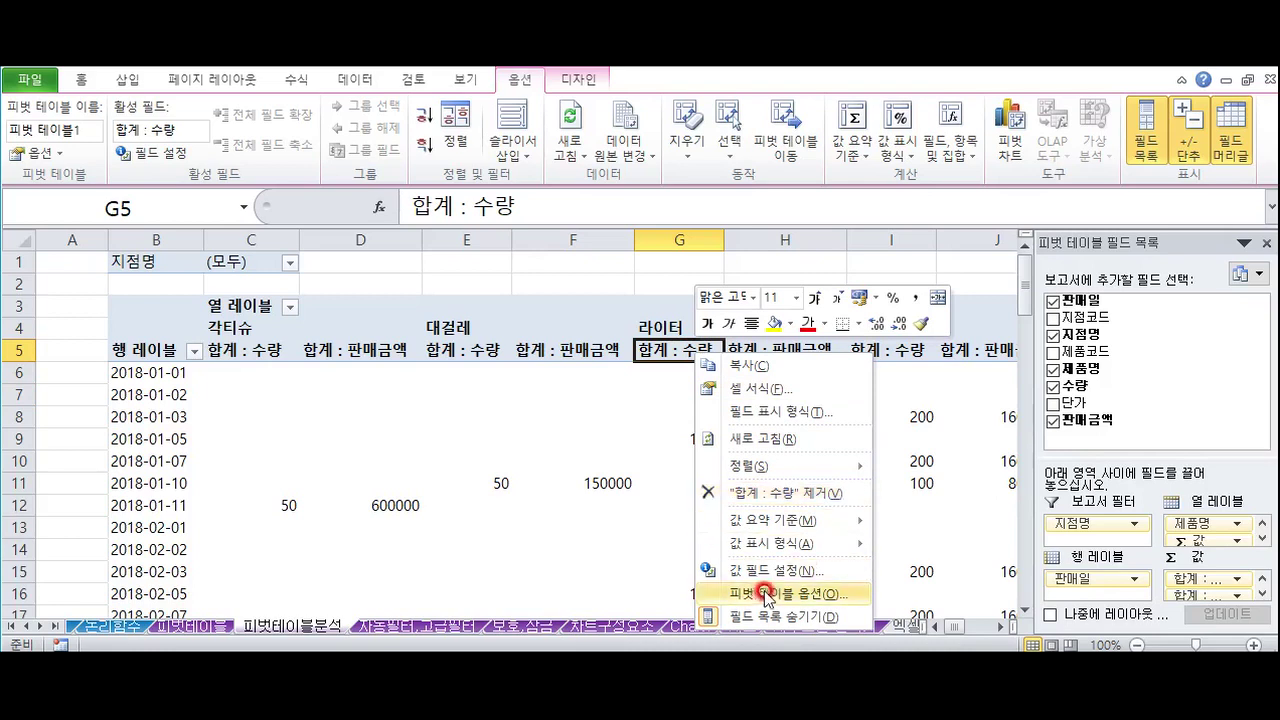
{"action": "left_click", "coordinate": [760, 570]}
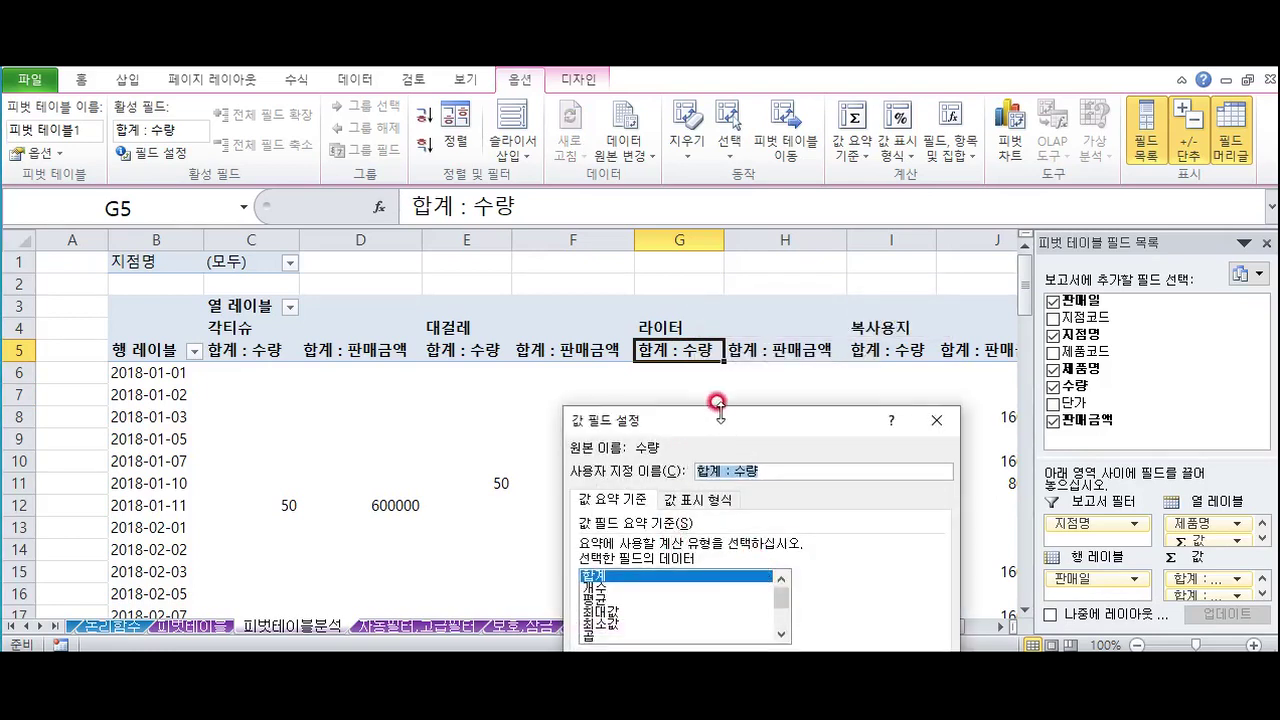
{"action": "left_click_drag", "start_coordinate": [722, 425], "coordinate": [633, 263]}
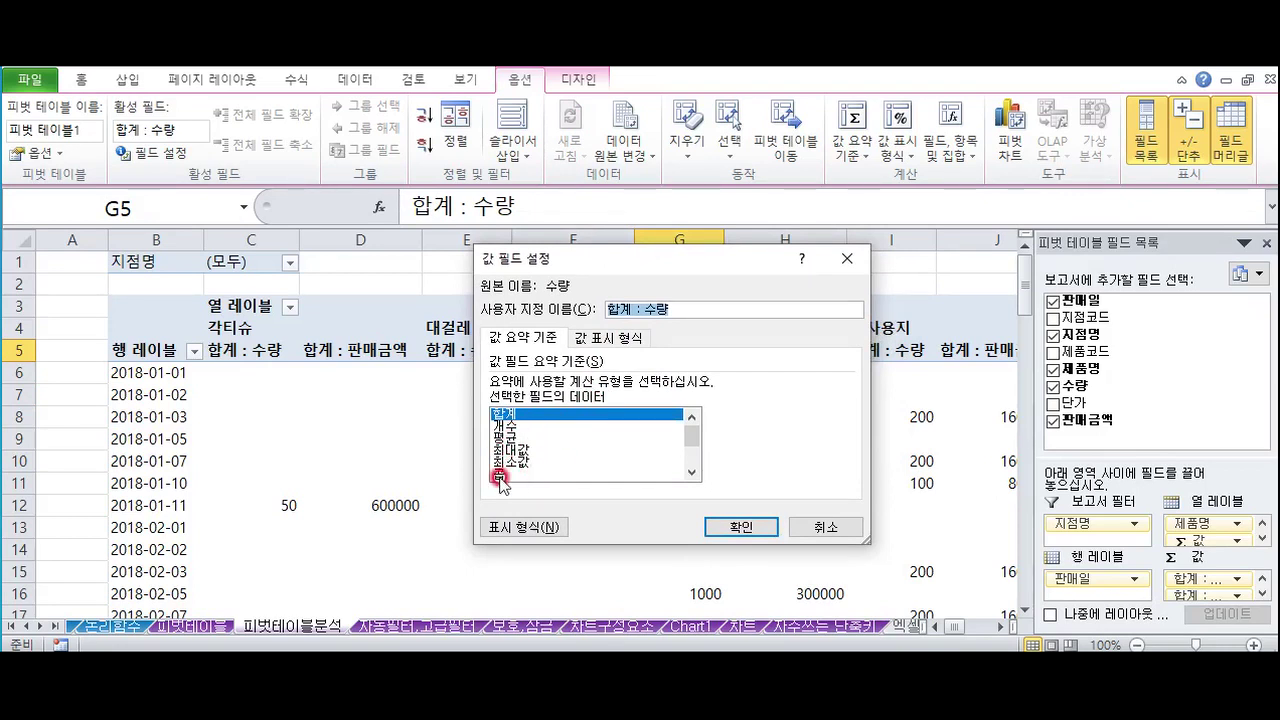
{"action": "left_click", "coordinate": [738, 524]}
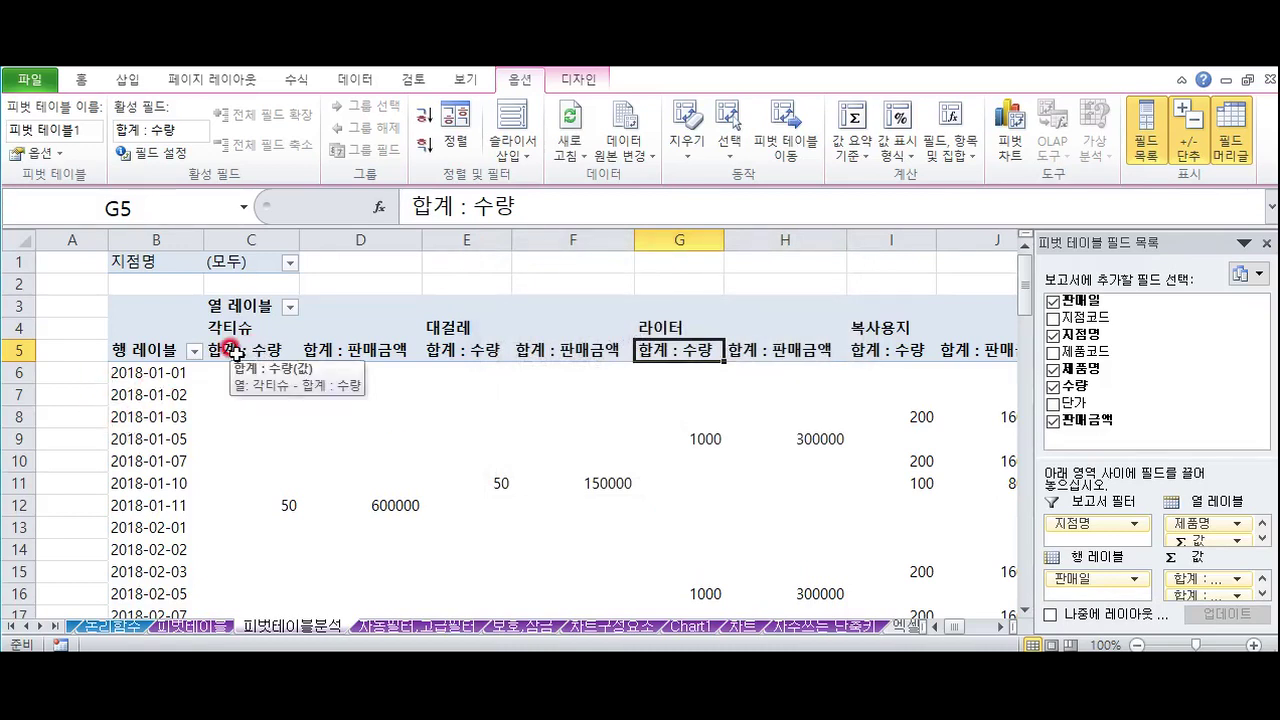
{"action": "left_click", "coordinate": [580, 84]}
{"action": "left_click", "coordinate": [522, 80]}
{"action": "left_click", "coordinate": [422, 122]}
{"action": "left_click", "coordinate": [412, 146]}
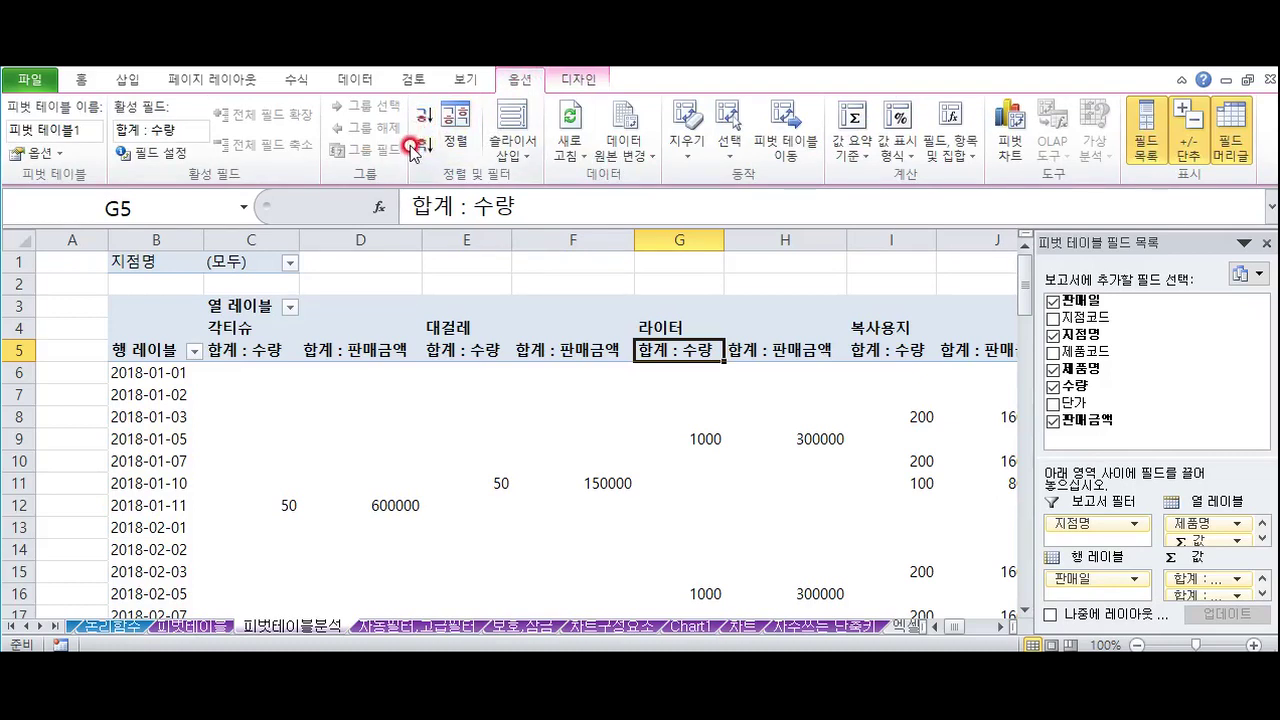
Set the pivot table's report layout to outline form (개요 형식으로 표시)
{"action": "left_click", "coordinate": [575, 80]}
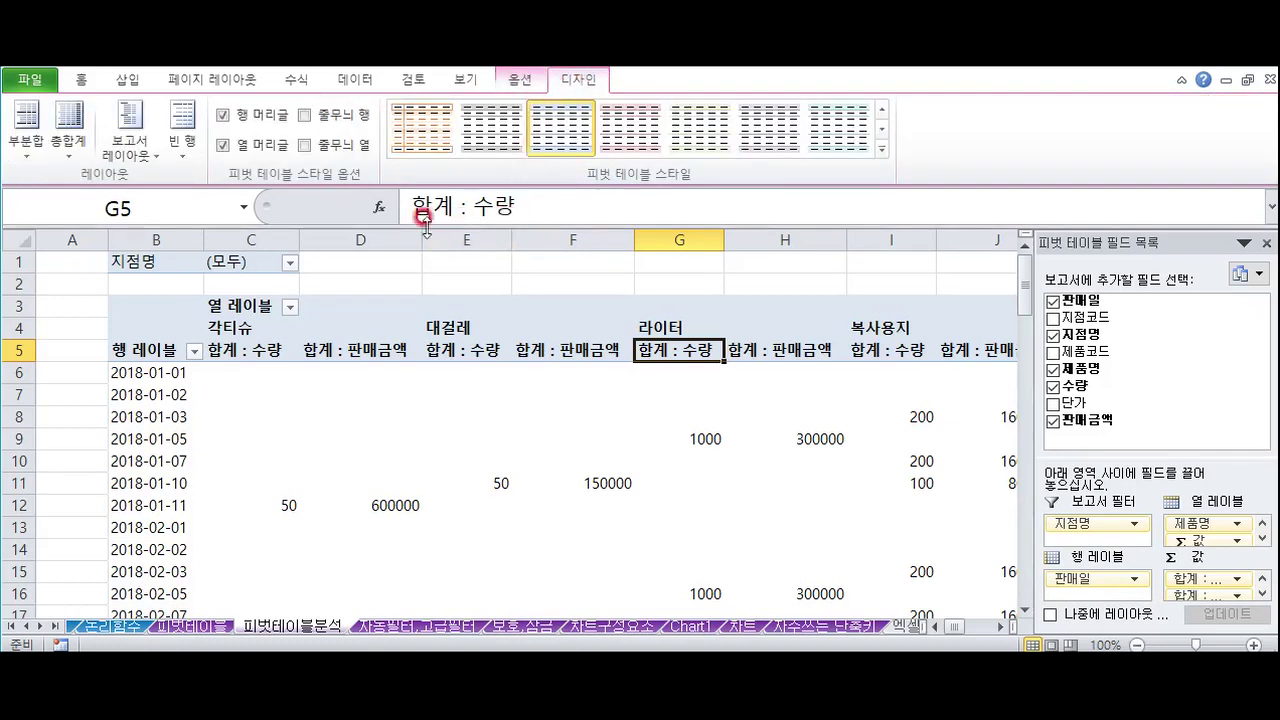
{"action": "left_click", "coordinate": [135, 157]}
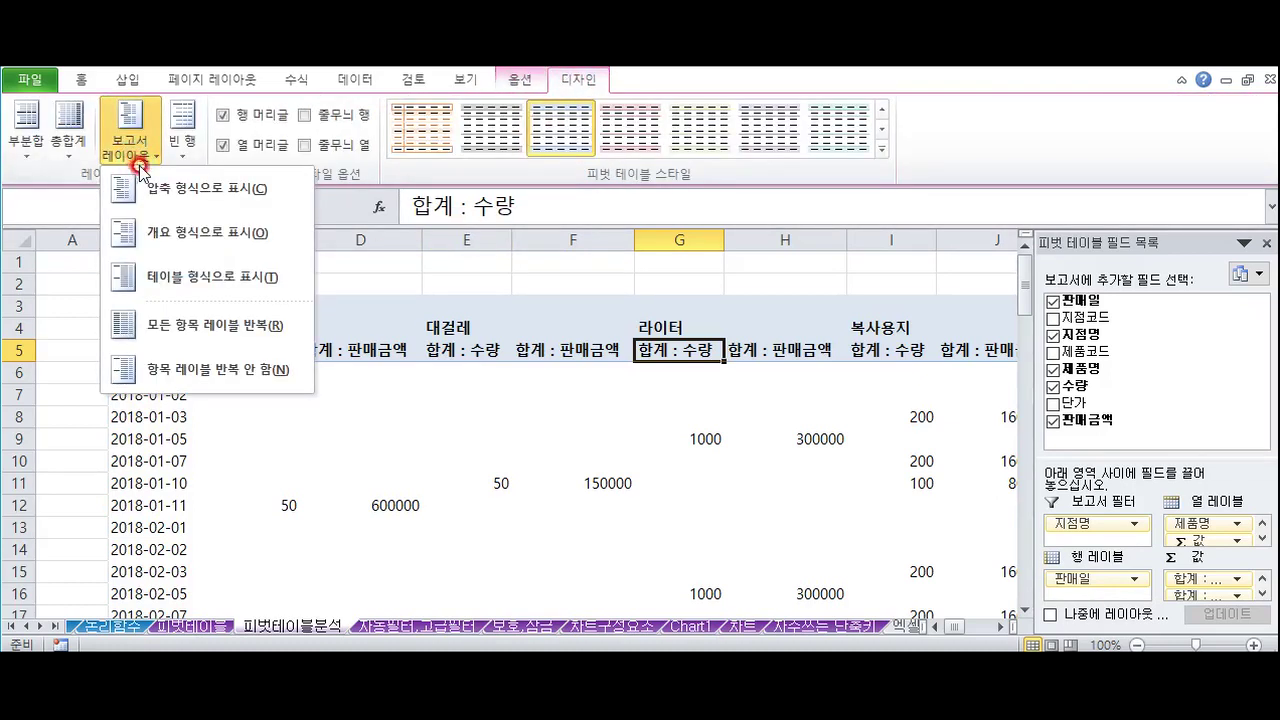
{"action": "left_click", "coordinate": [123, 231]}
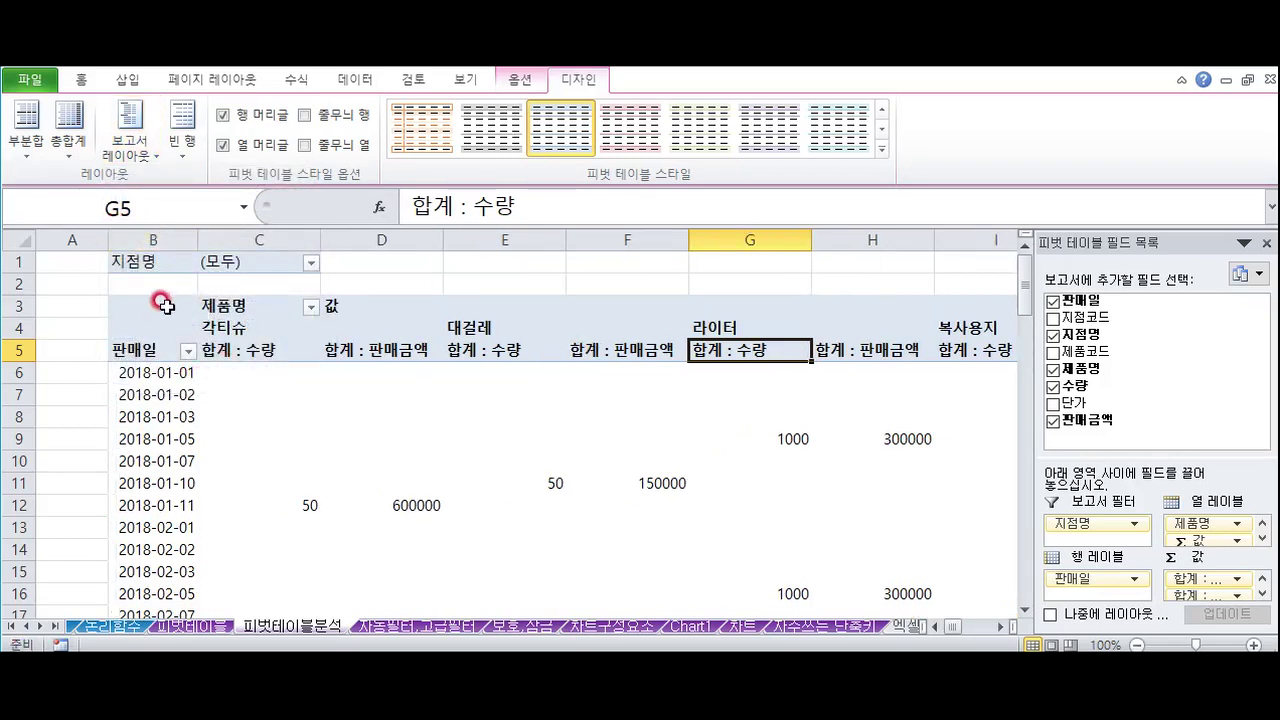
Examine the report layout and grand total options, and check the pivot table's outer edges for row and column grand totals
{"action": "left_click", "coordinate": [136, 160]}
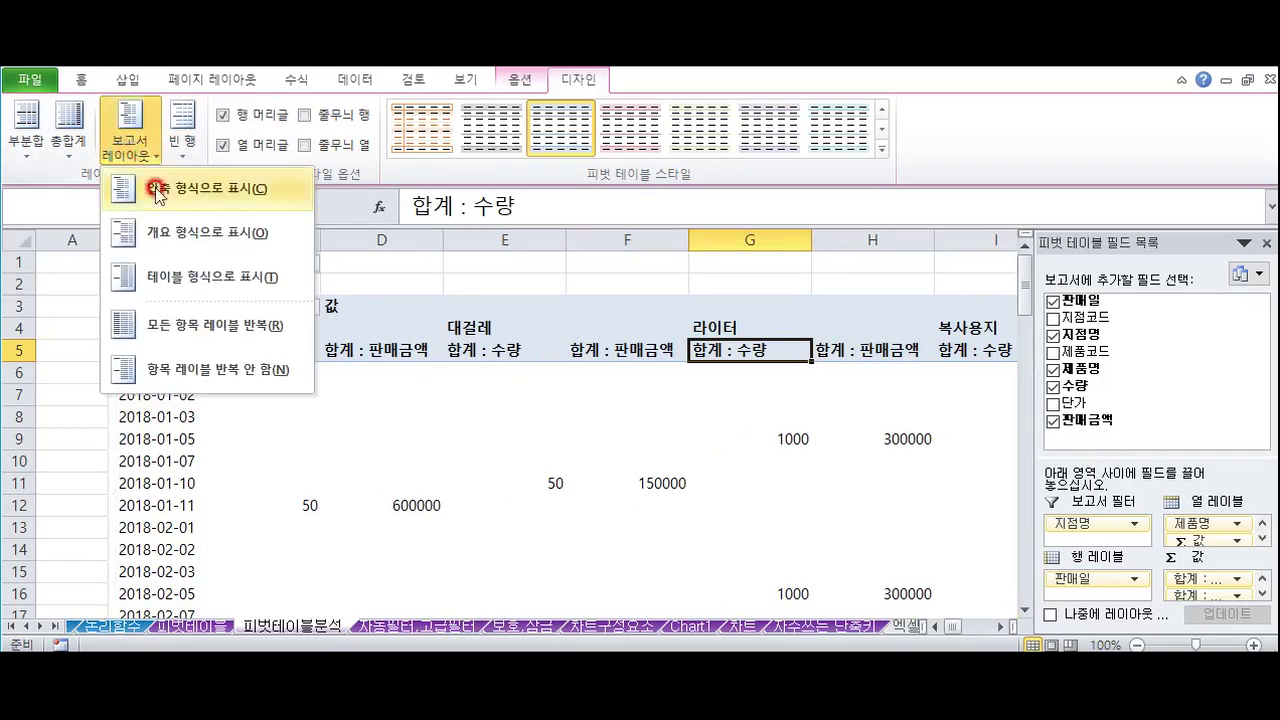
{"action": "left_click", "coordinate": [181, 294]}
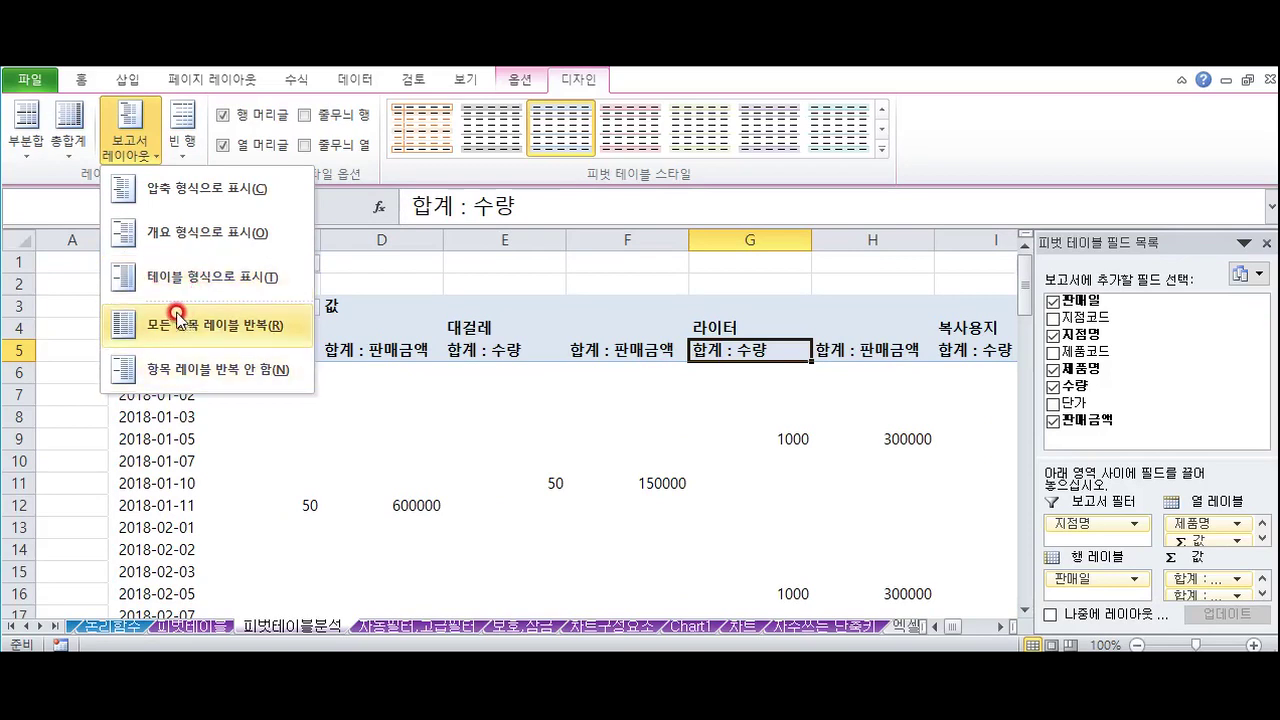
{"action": "left_click", "coordinate": [66, 148]}
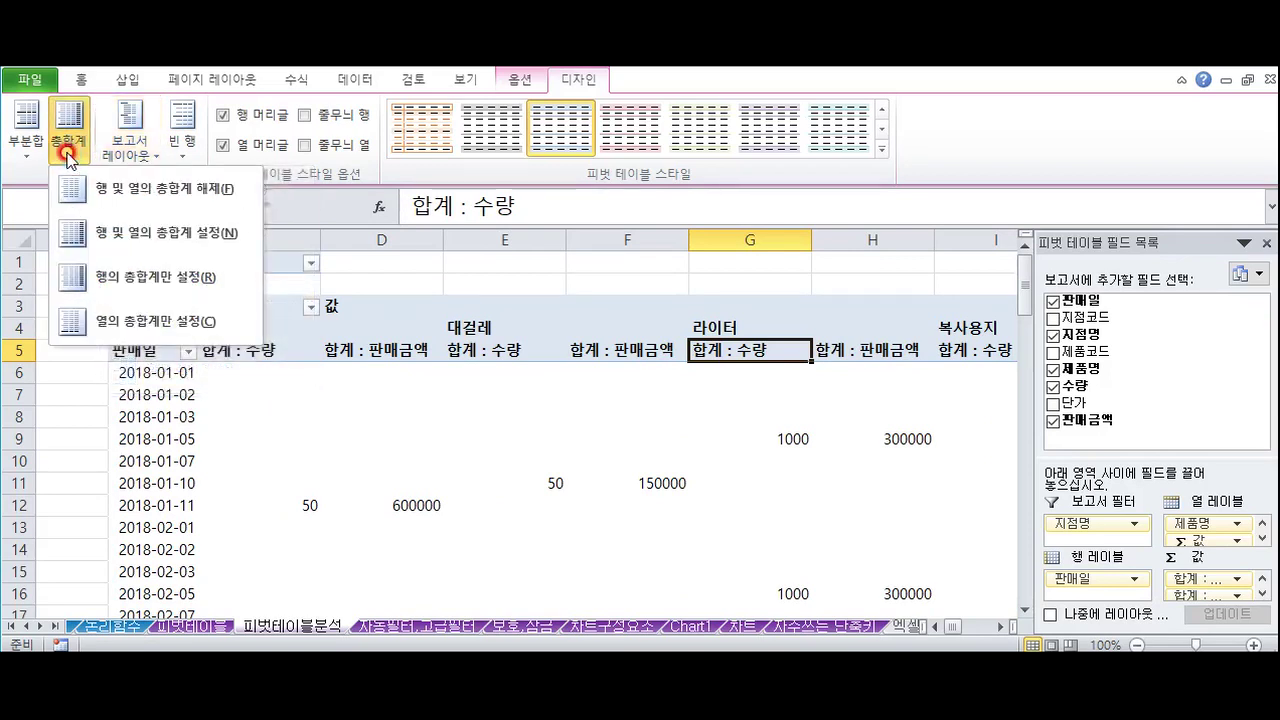
{"action": "left_click", "coordinate": [200, 192]}
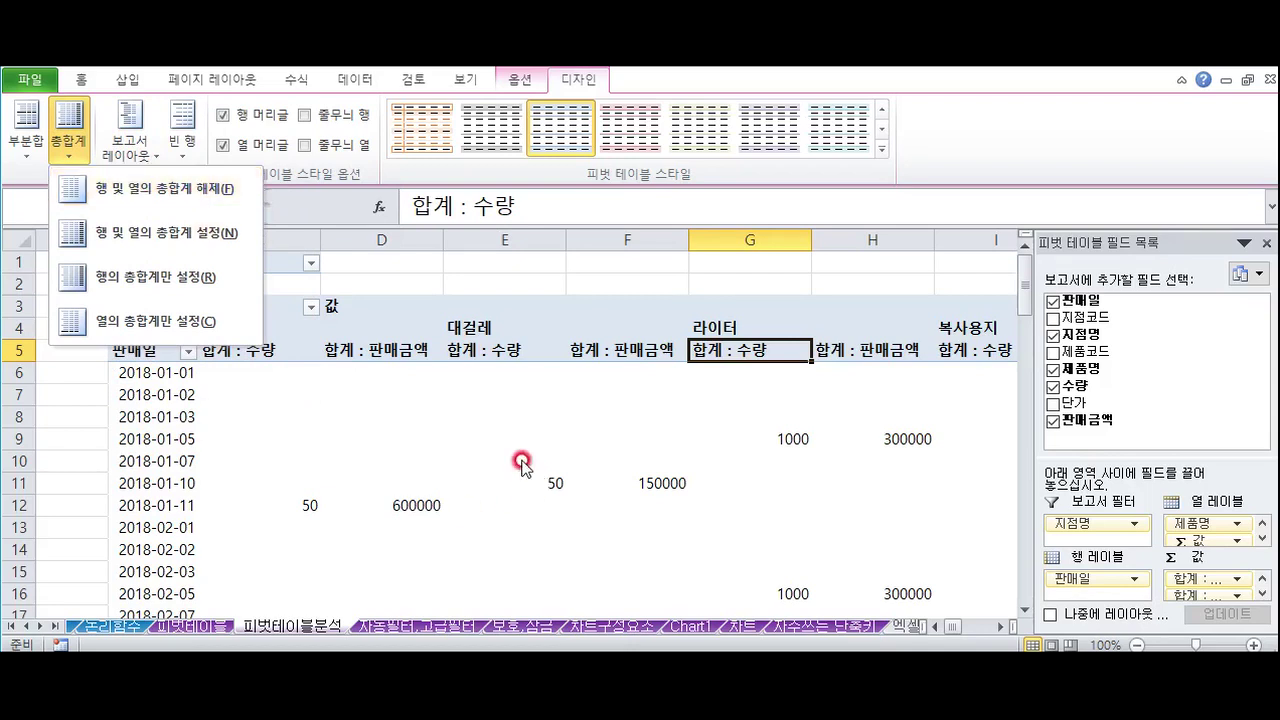
{"action": "left_click_drag", "start_coordinate": [600, 400], "coordinate": [917, 363]}
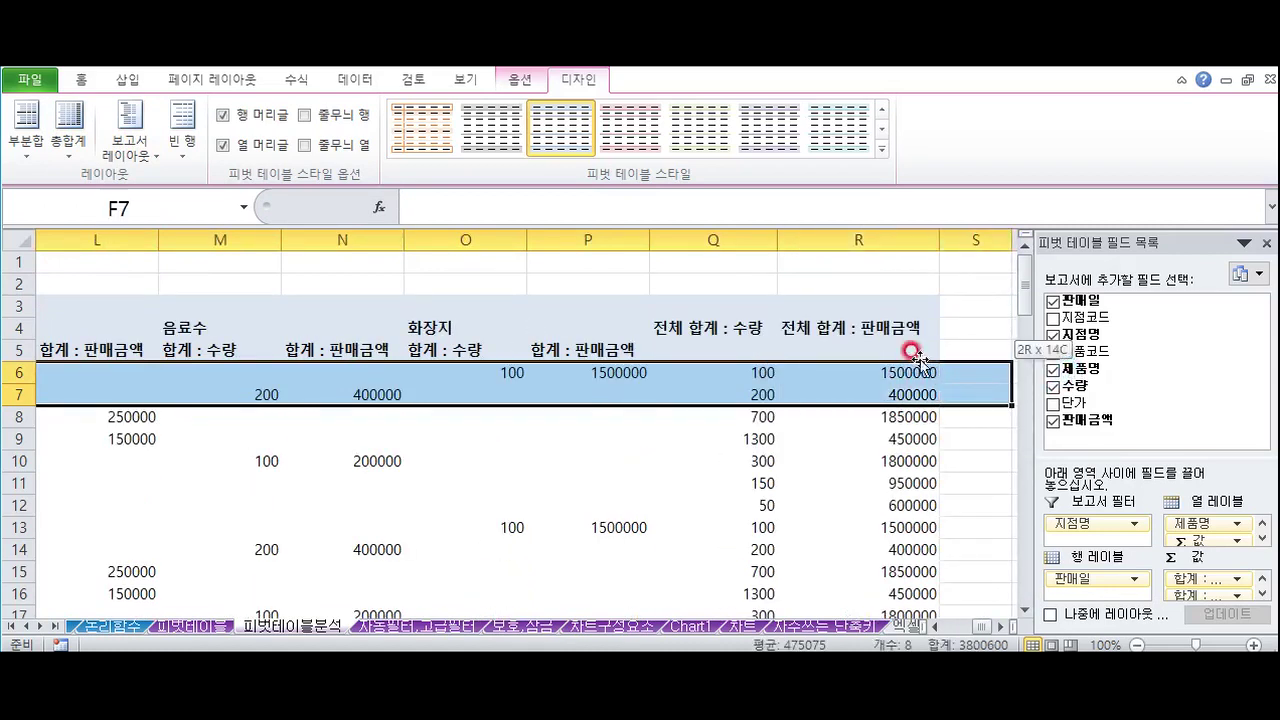
{"action": "scroll", "coordinate": [846, 330], "scroll_direction": "down", "scroll_amount": 3}
{"action": "scroll", "coordinate": [846, 322], "scroll_direction": "down", "scroll_amount": 20}
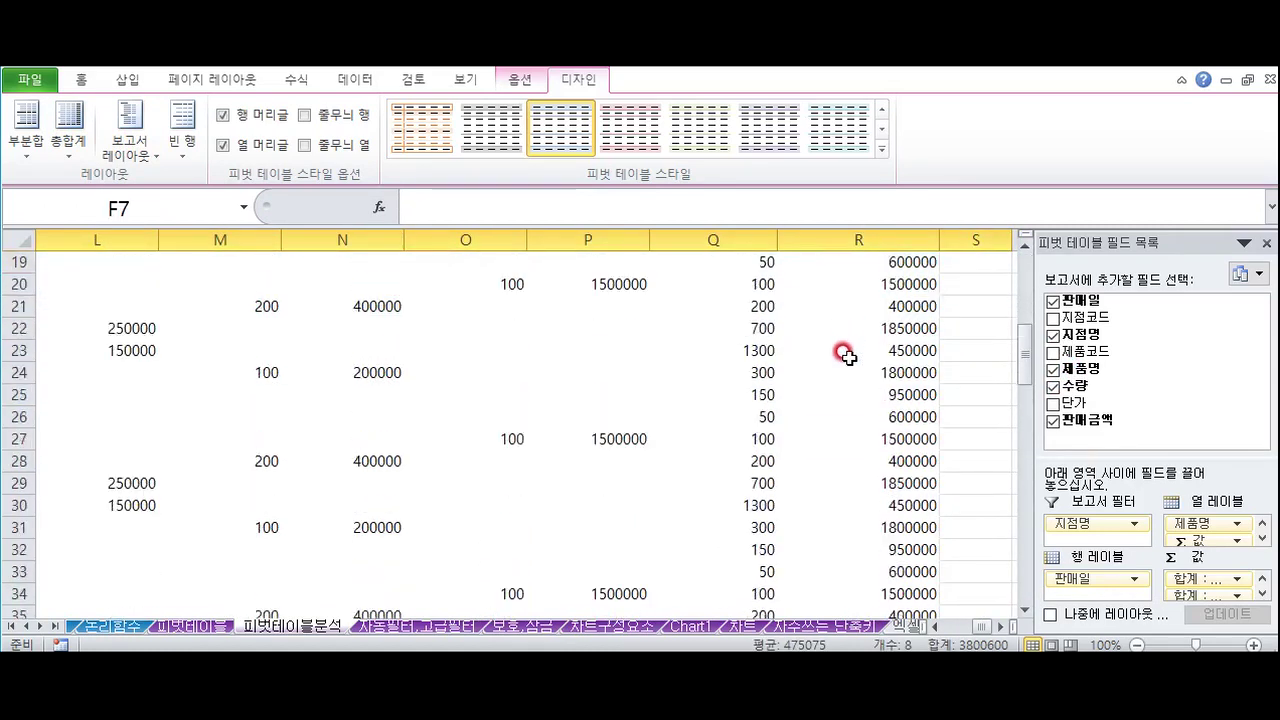
{"action": "scroll", "coordinate": [788, 408], "scroll_direction": "up", "scroll_amount": 6}
{"action": "left_click_drag", "start_coordinate": [785, 409], "coordinate": [107, 437]}
{"action": "scroll", "coordinate": [206, 431], "scroll_direction": "up", "scroll_amount": 20}
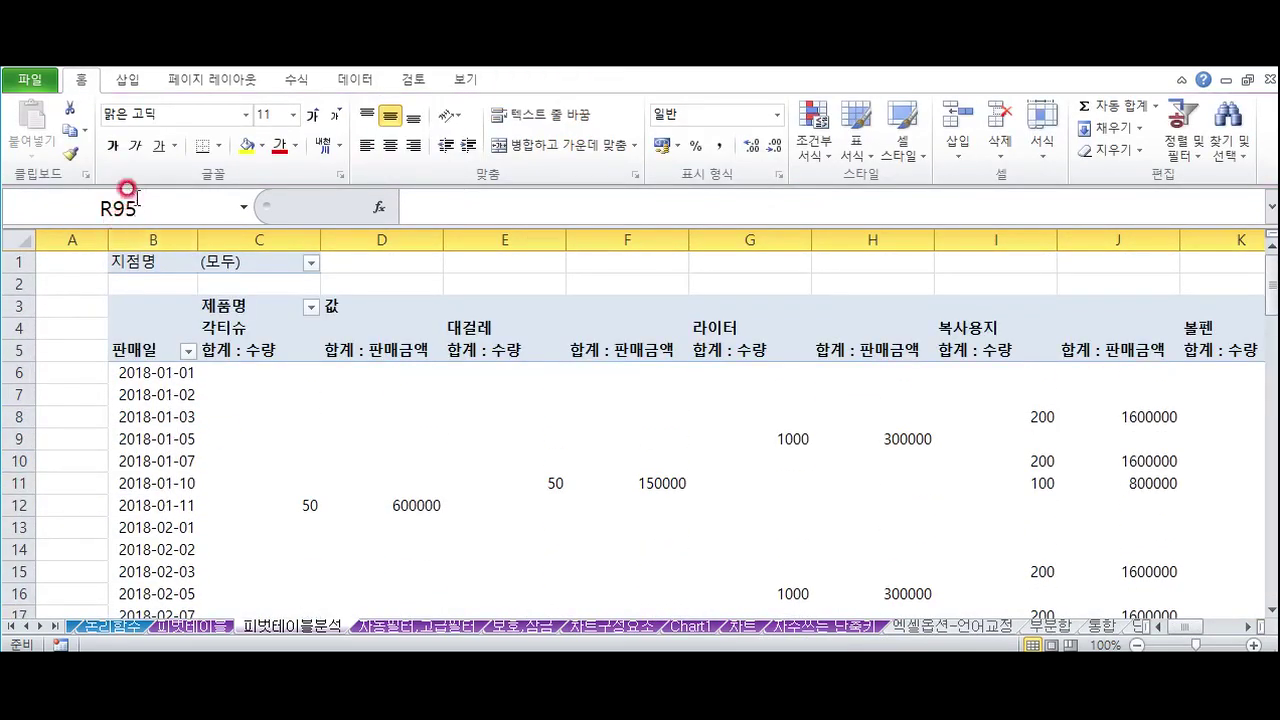
Set the pivot table's grand totals to rows only (행의 총합계만 설정) and check the last row and last columns
{"action": "left_click", "coordinate": [655, 345]}
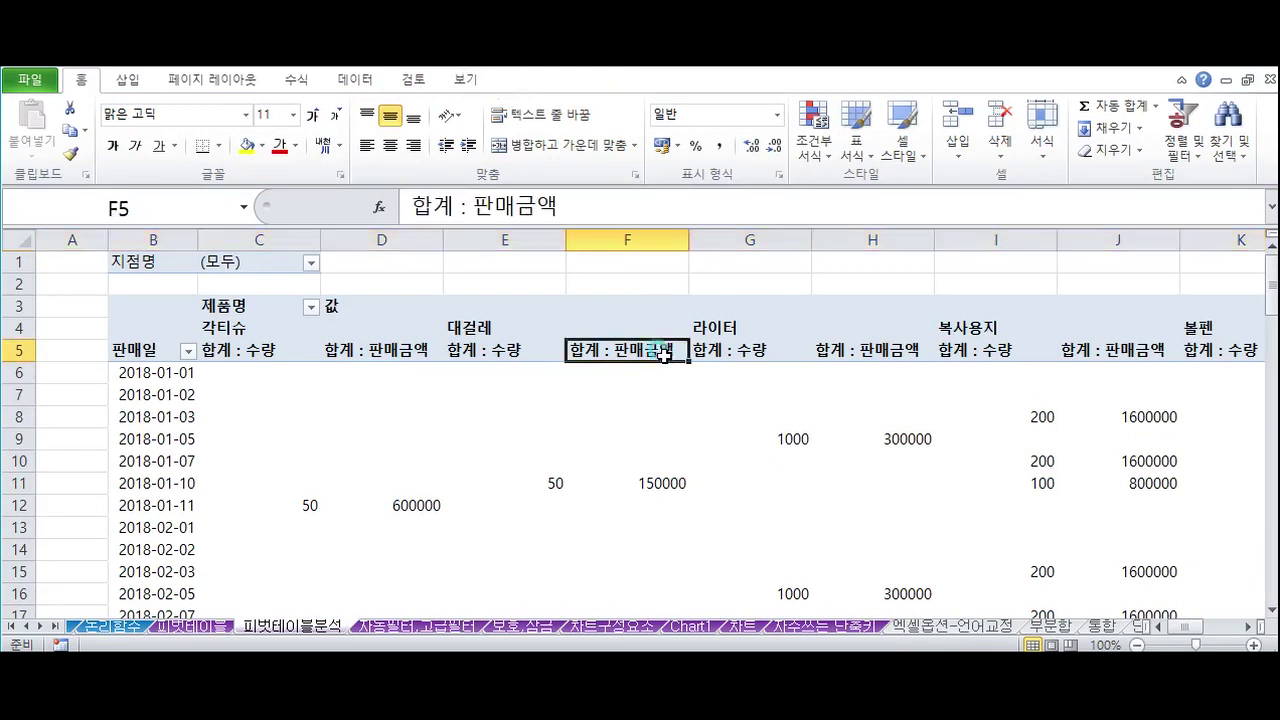
{"action": "left_click", "coordinate": [570, 78]}
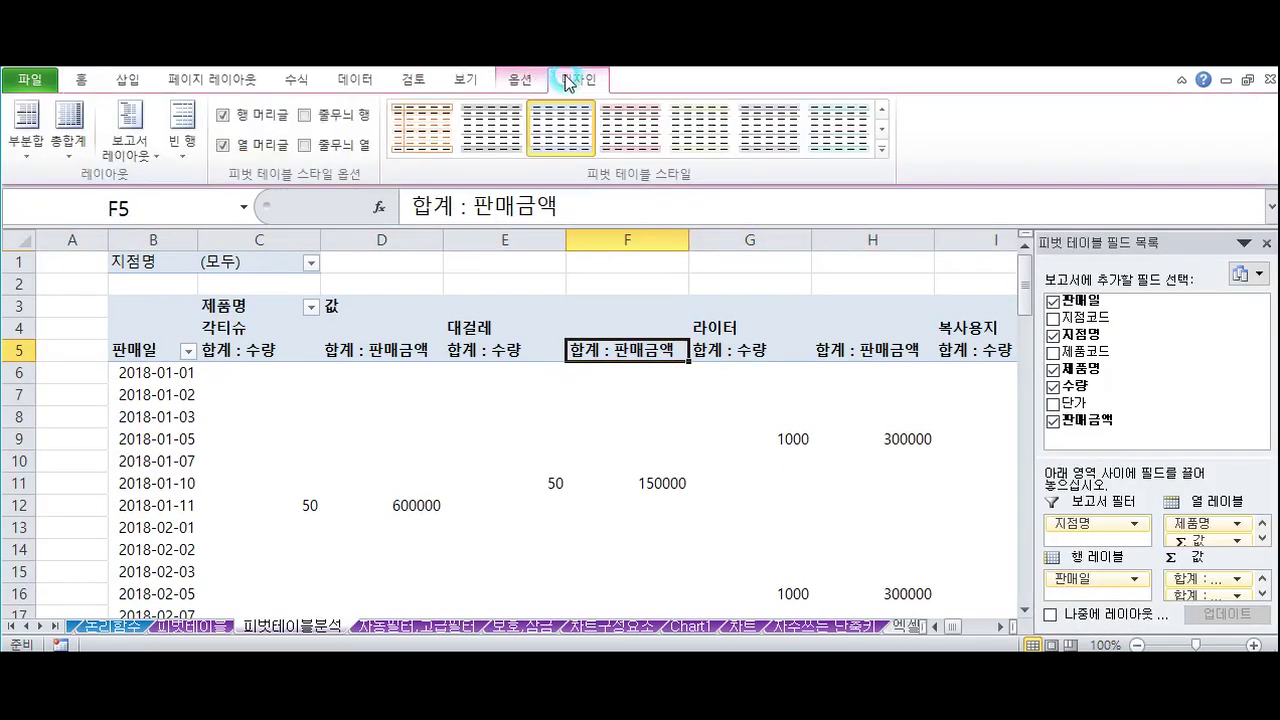
{"action": "left_click", "coordinate": [68, 135]}
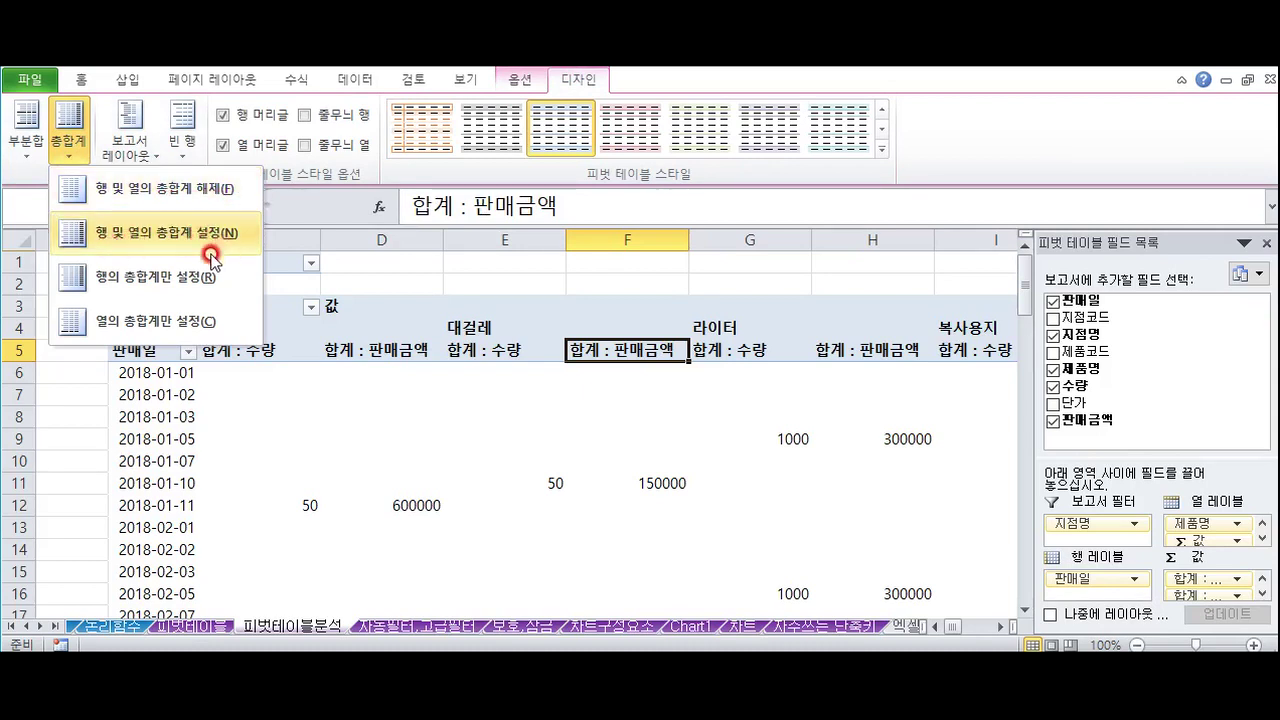
{"action": "left_click", "coordinate": [157, 290]}
{"action": "left_click", "coordinate": [320, 420]}
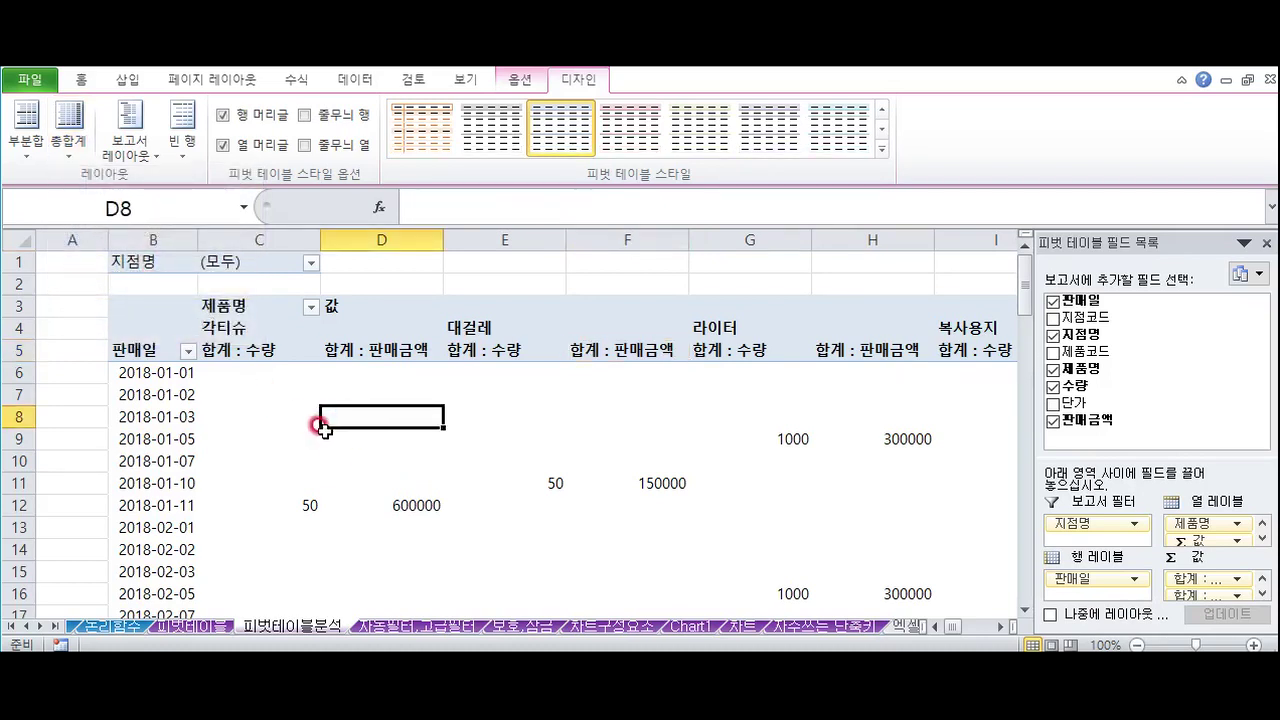
{"action": "scroll", "coordinate": [322, 426], "scroll_direction": "down", "scroll_amount": 6}
{"action": "scroll", "coordinate": [320, 428], "scroll_direction": "down", "scroll_amount": 20}
{"action": "scroll", "coordinate": [209, 477], "scroll_direction": "up", "scroll_amount": 10}
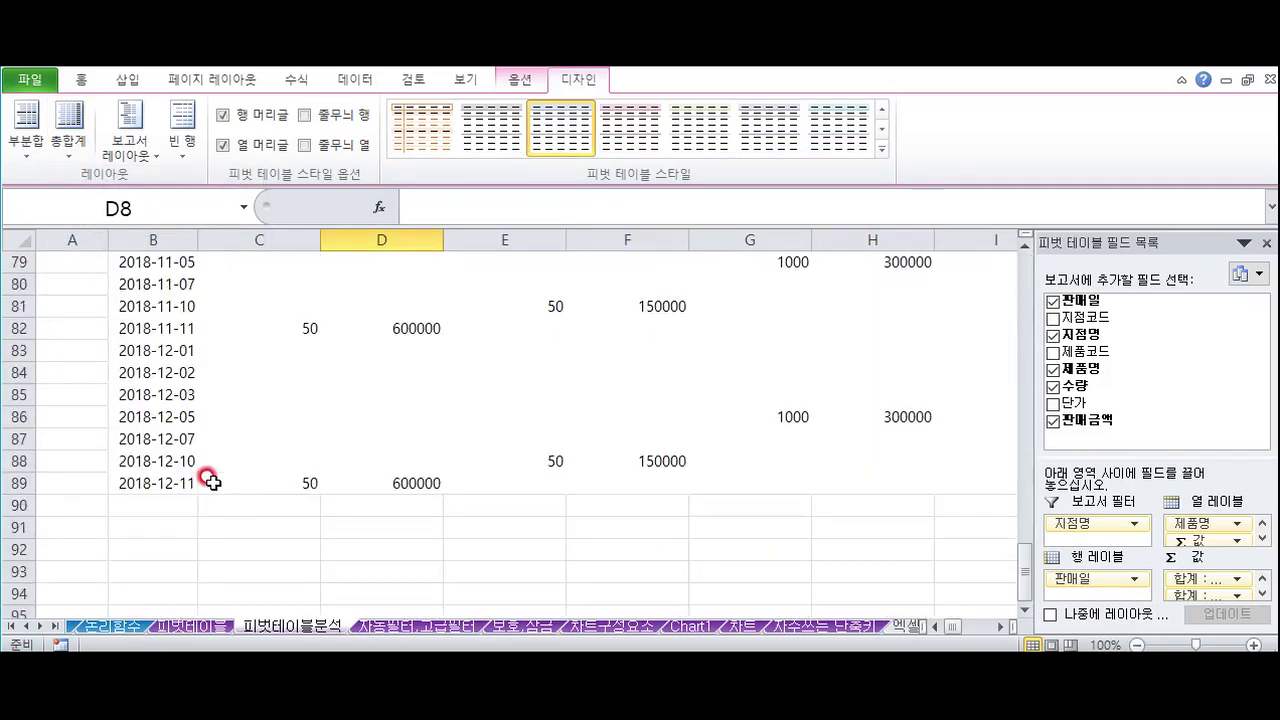
{"action": "scroll", "coordinate": [268, 478], "scroll_direction": "up", "scroll_amount": 4}
{"action": "left_click_drag", "start_coordinate": [700, 352], "coordinate": [1133, 358]}
{"action": "scroll", "coordinate": [826, 357], "scroll_direction": "up", "scroll_amount": 16}
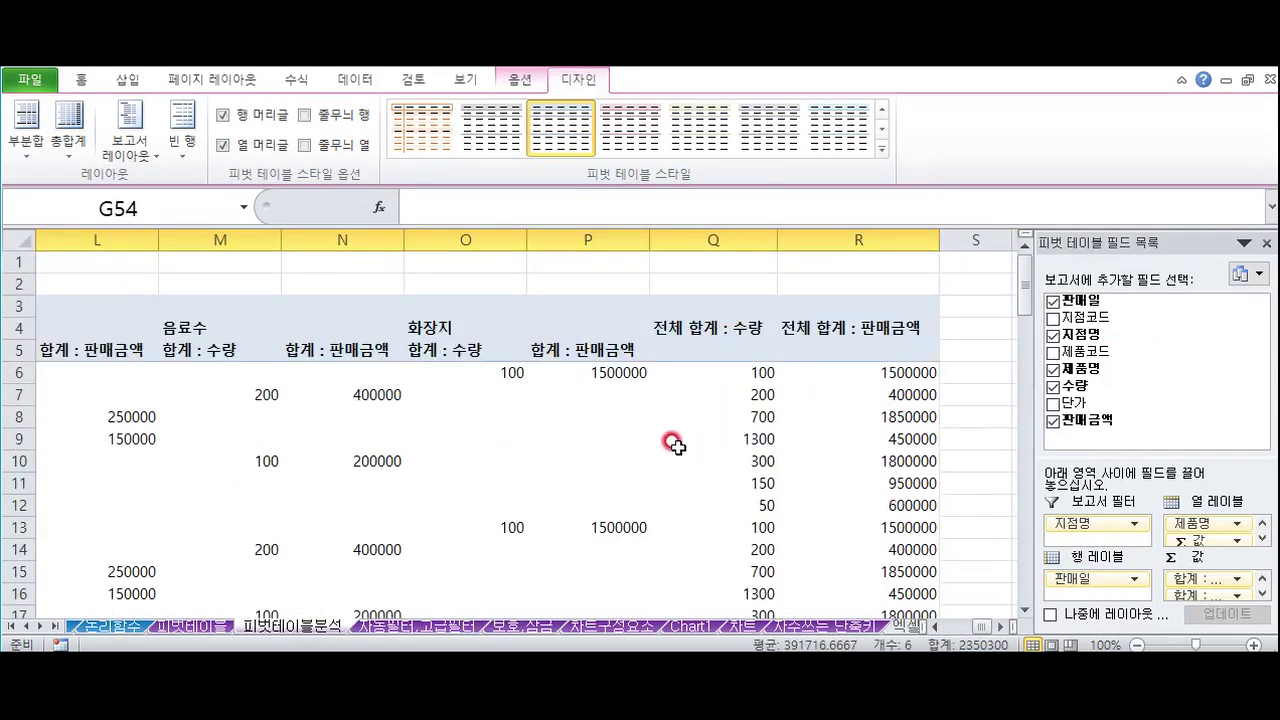
Set the pivot table's grand totals to columns only (열의 총합계만 설정) and check the last row
{"action": "left_click", "coordinate": [68, 130]}
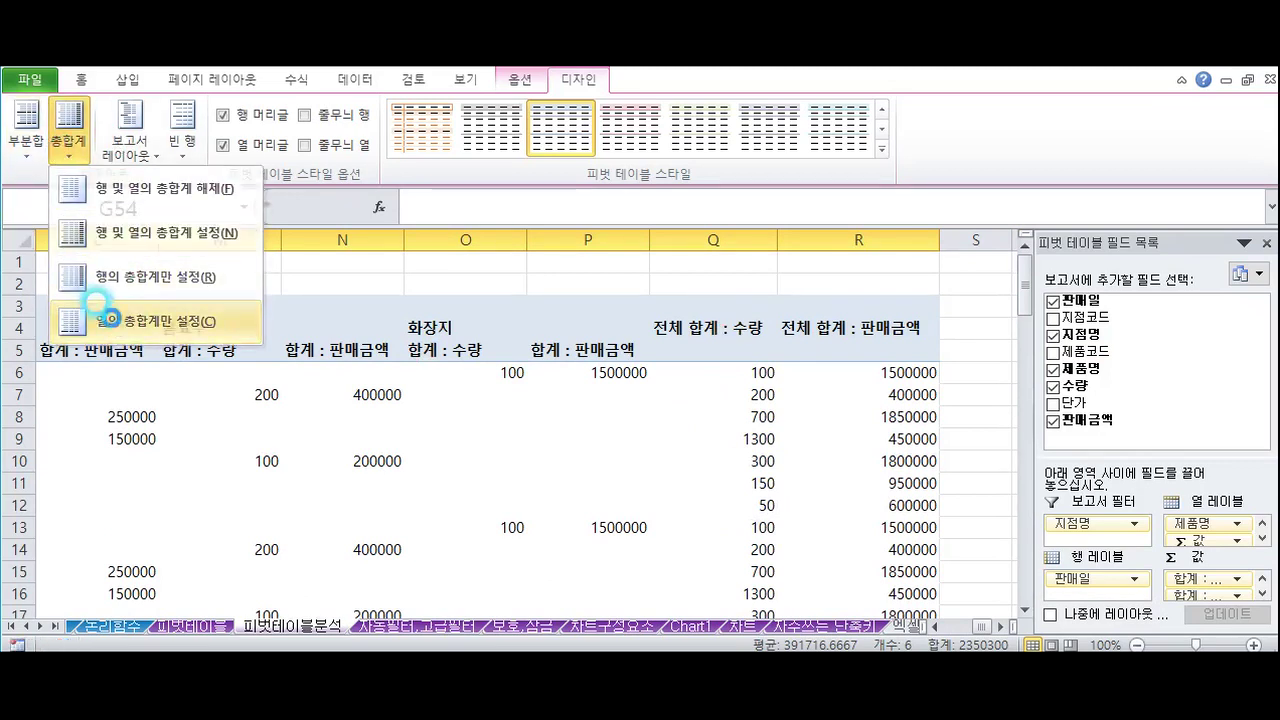
{"action": "left_click", "coordinate": [113, 321]}
{"action": "left_click_drag", "start_coordinate": [543, 434], "coordinate": [200, 417]}
{"action": "left_click_drag", "start_coordinate": [20, 420], "coordinate": [70, 415]}
{"action": "scroll", "coordinate": [280, 400], "scroll_direction": "down", "scroll_amount": 5}
{"action": "scroll", "coordinate": [280, 400], "scroll_direction": "down", "scroll_amount": 20}
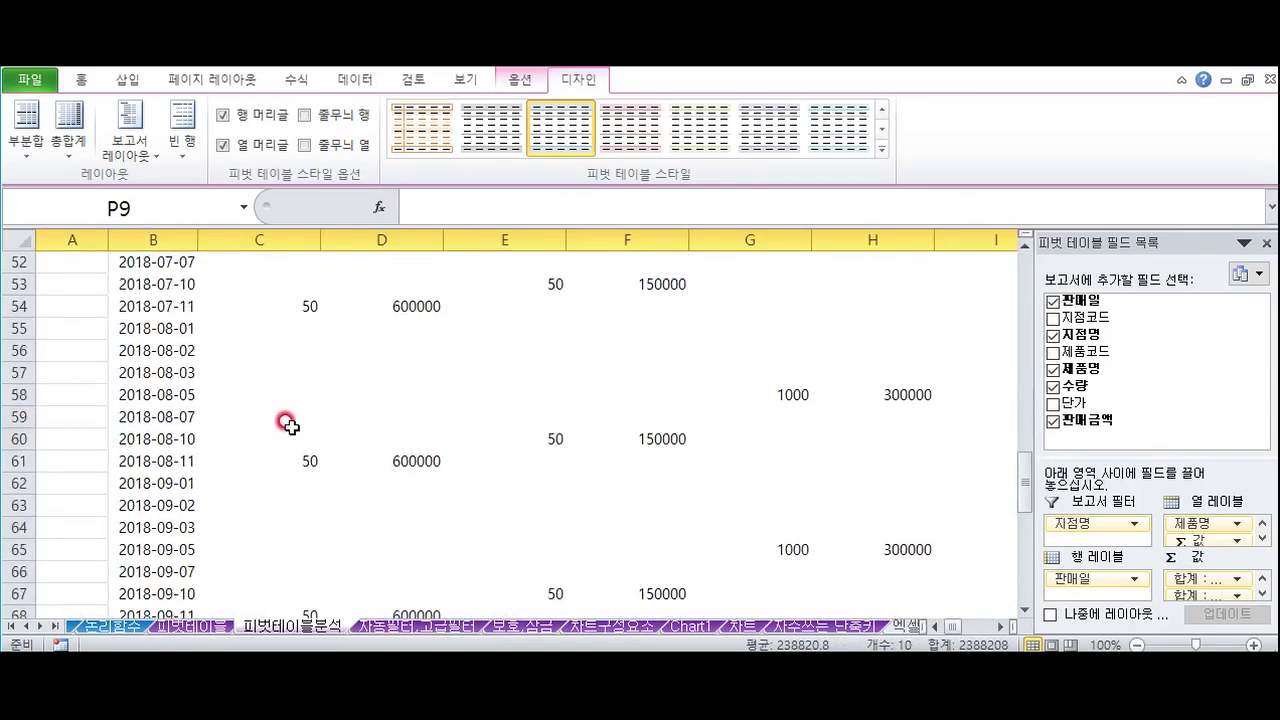
{"action": "scroll", "coordinate": [250, 417], "scroll_direction": "up", "scroll_amount": 5}
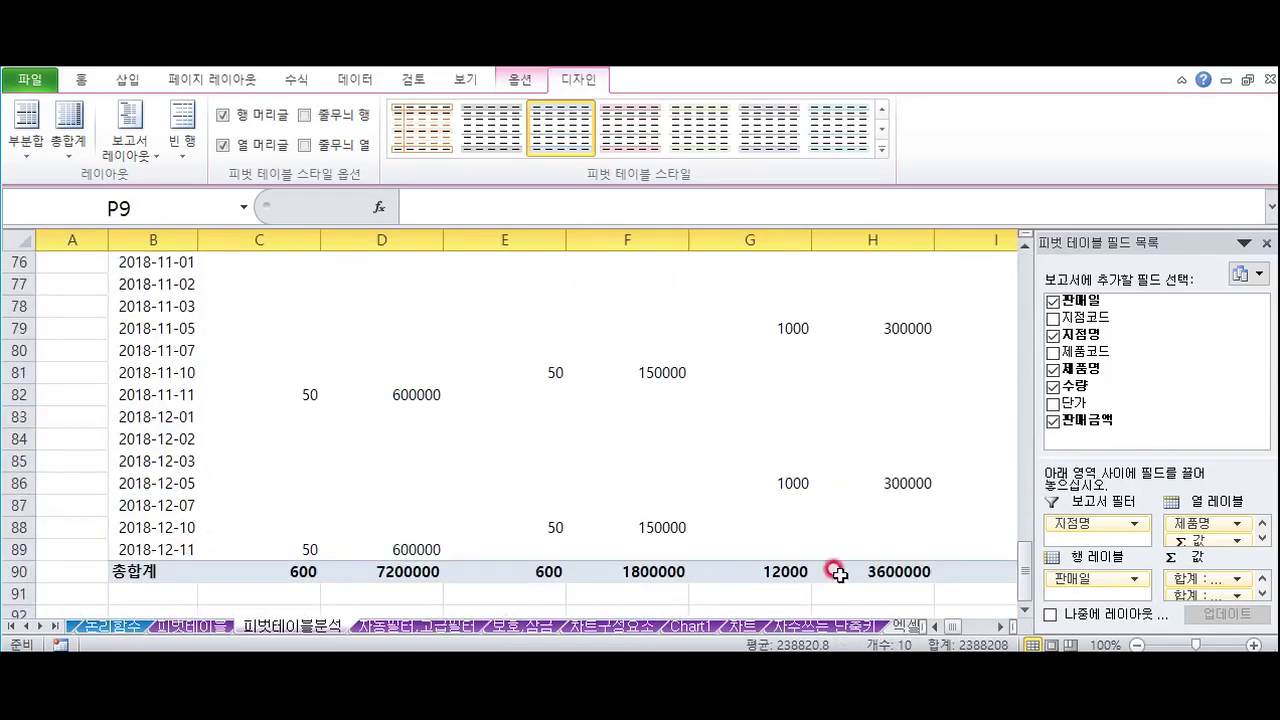
{"action": "scroll", "coordinate": [837, 446], "scroll_direction": "up", "scroll_amount": 20}
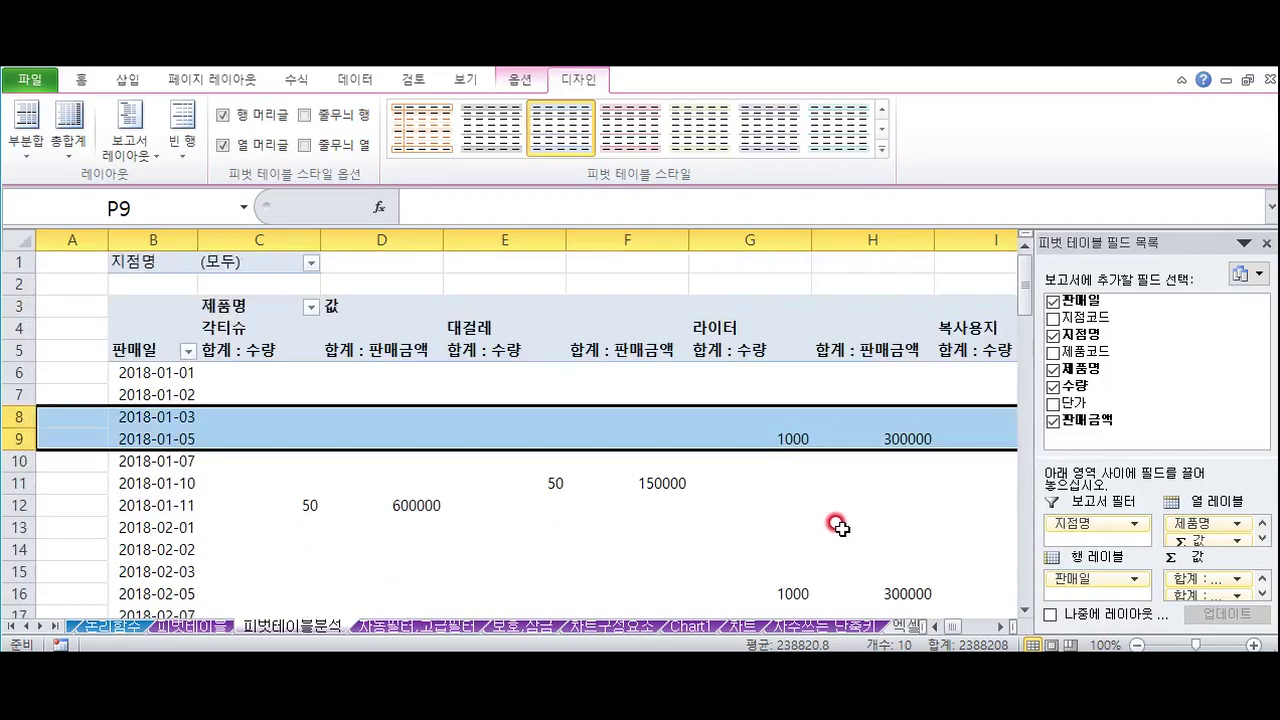
{"action": "left_click", "coordinate": [254, 390]}
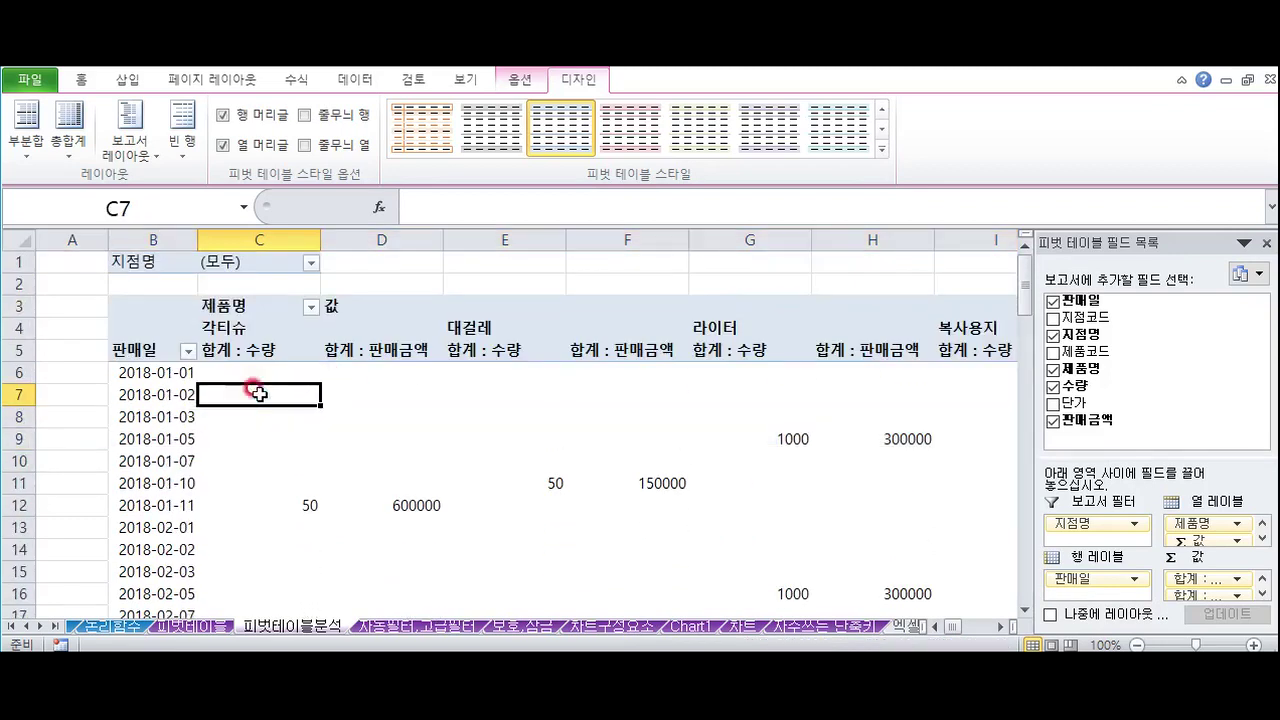
Reorder the pivot table's value columns so that 합계 : 판매금액 comes before 합계 : 수량 under each product
{"action": "left_click", "coordinate": [397, 348]}
{"action": "left_click_drag", "start_coordinate": [440, 350], "coordinate": [258, 350]}
{"action": "left_click_drag", "start_coordinate": [405, 340], "coordinate": [300, 338]}
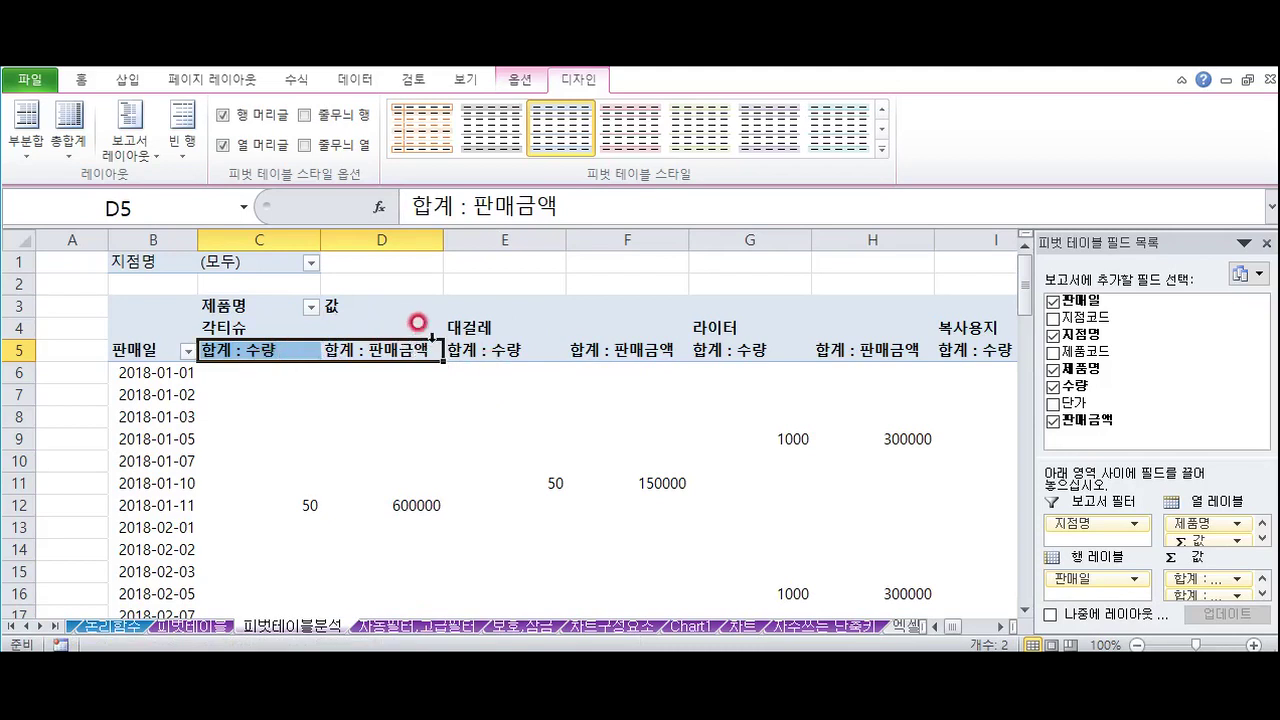
{"action": "left_click", "coordinate": [845, 348]}
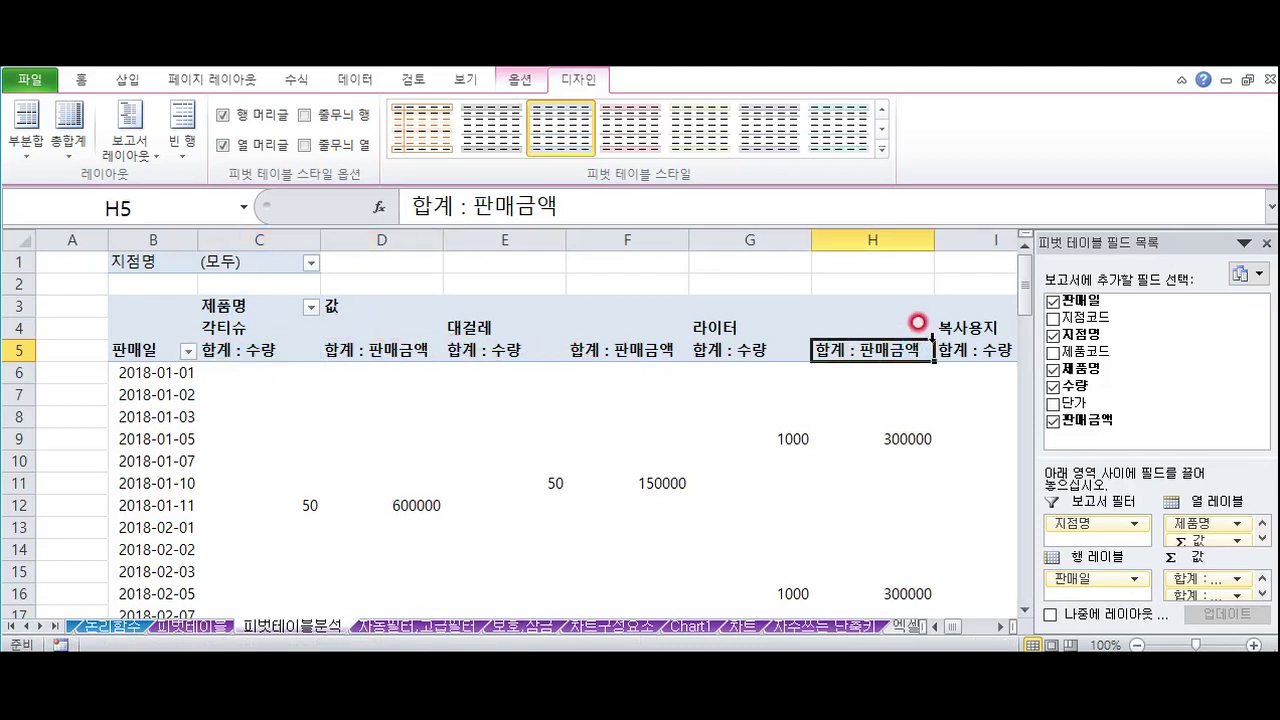
{"action": "left_click_drag", "start_coordinate": [933, 352], "coordinate": [690, 358]}
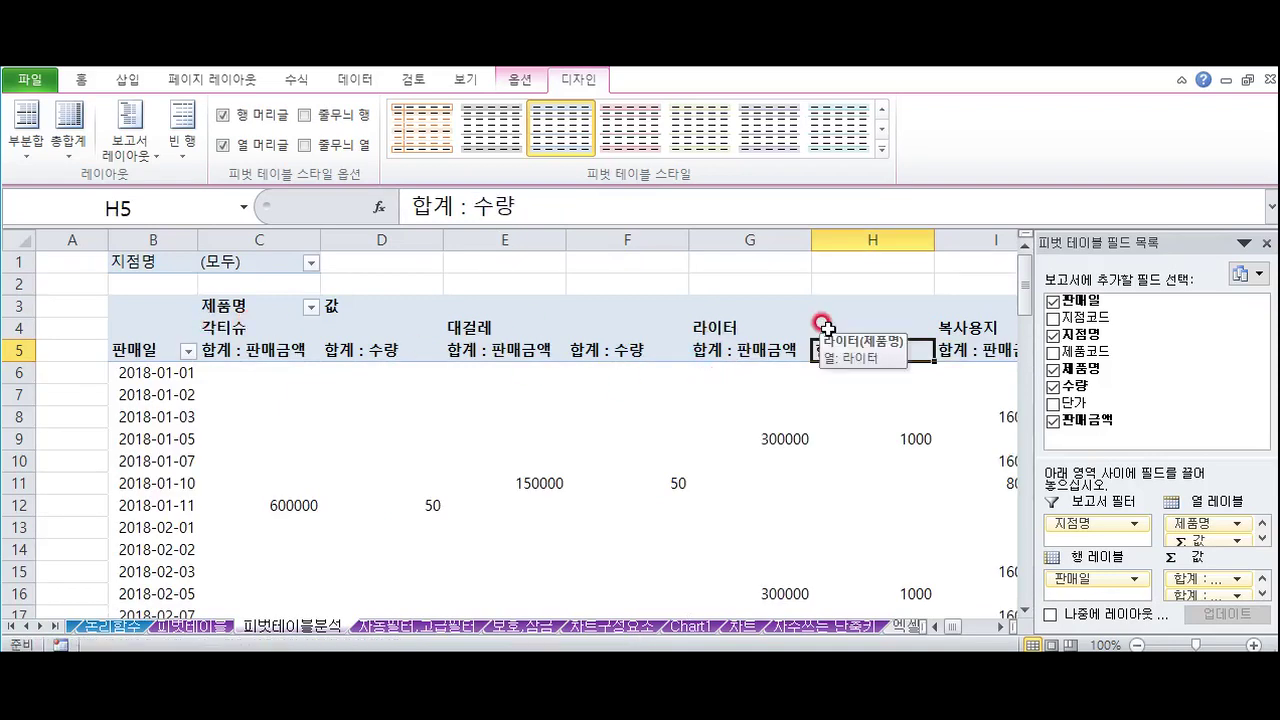
Sort the 제품명 column labels in ascending text order (텍스트 오름차순 정렬)
{"action": "left_click_drag", "start_coordinate": [822, 324], "coordinate": [203, 276]}
{"action": "left_click", "coordinate": [228, 330]}
{"action": "right_click", "coordinate": [230, 333]}
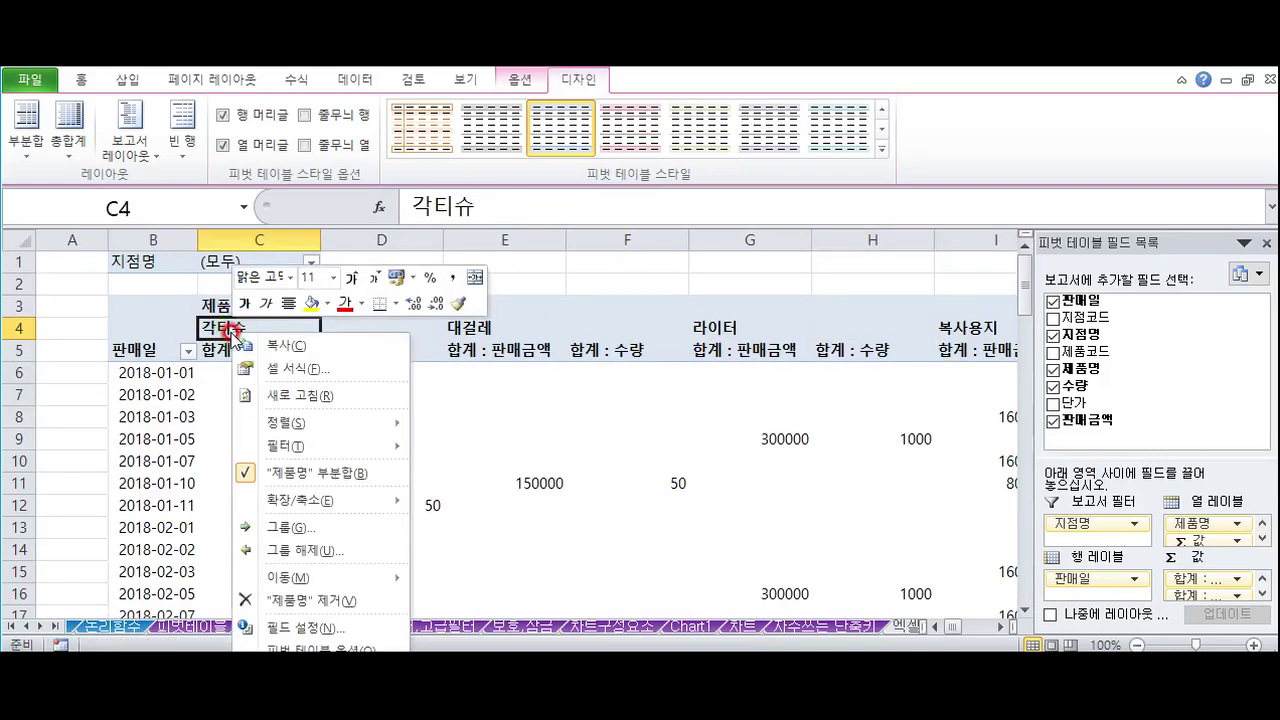
{"action": "mouse_move", "coordinate": [335, 423]}
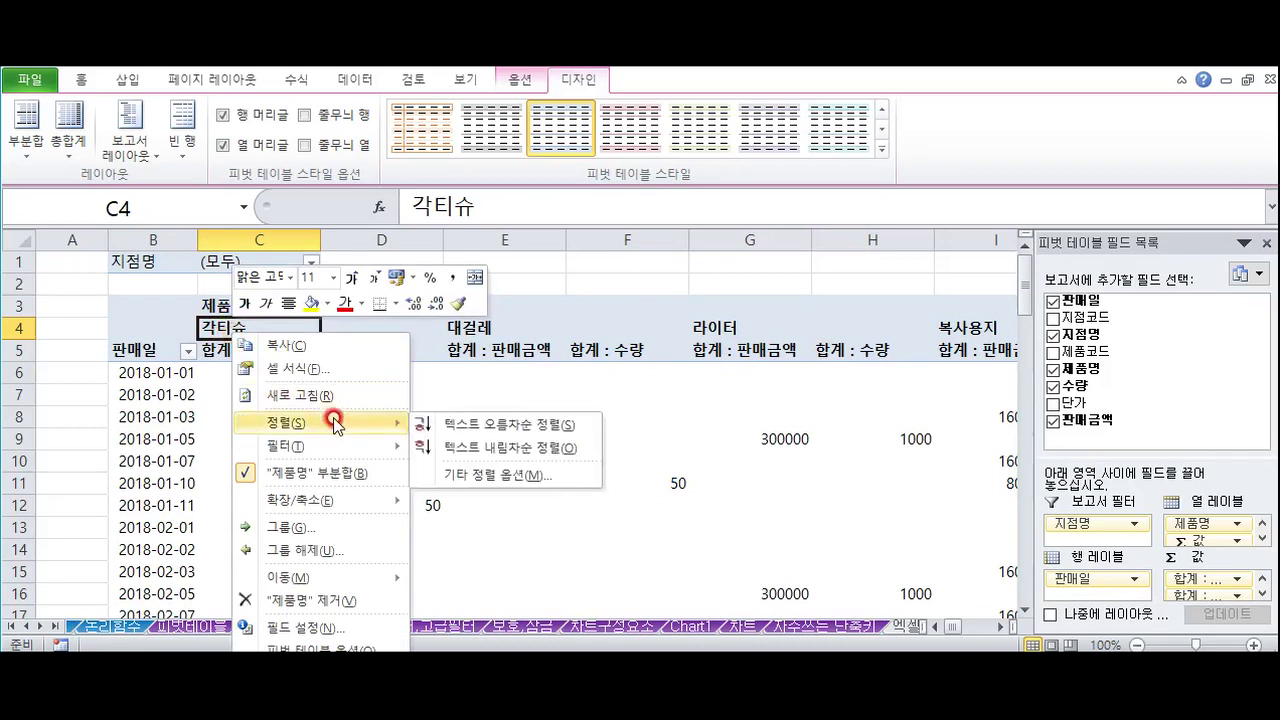
{"action": "left_click", "coordinate": [490, 424]}
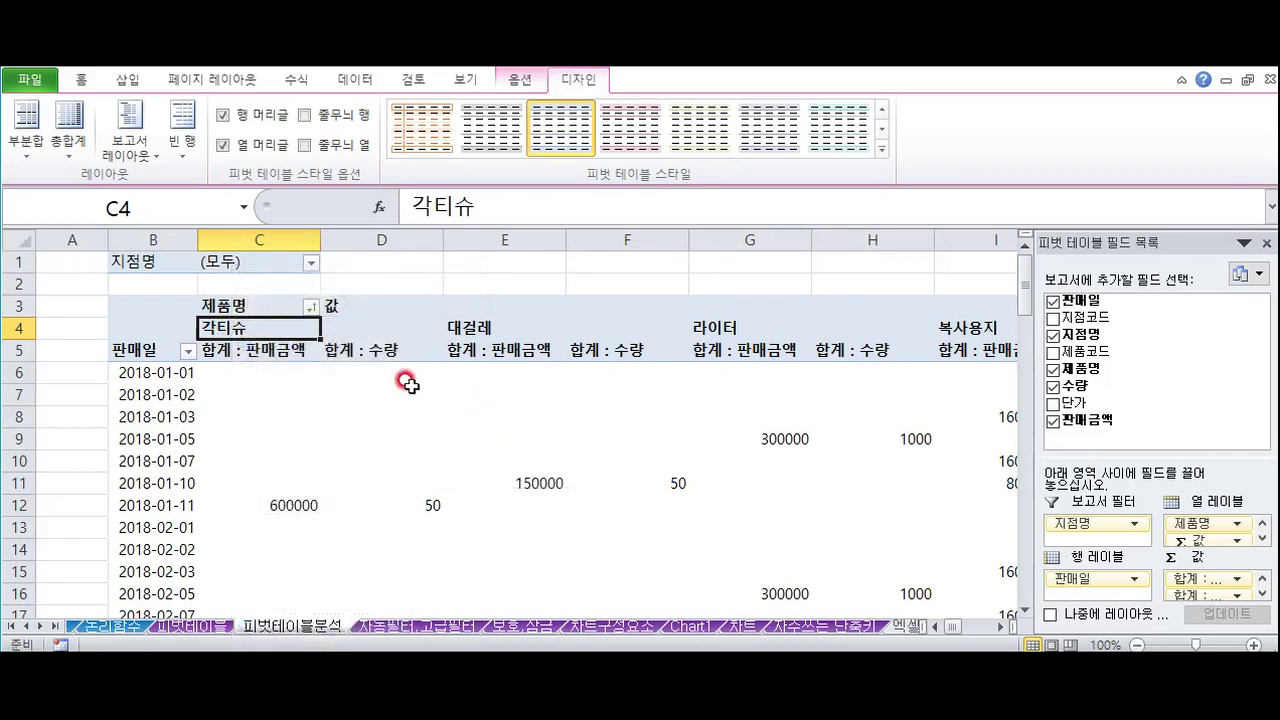
Sort the 제품명 column labels in descending text order (텍스트 내림차순 정렬)
{"action": "right_click", "coordinate": [261, 329]}
{"action": "mouse_move", "coordinate": [325, 423]}
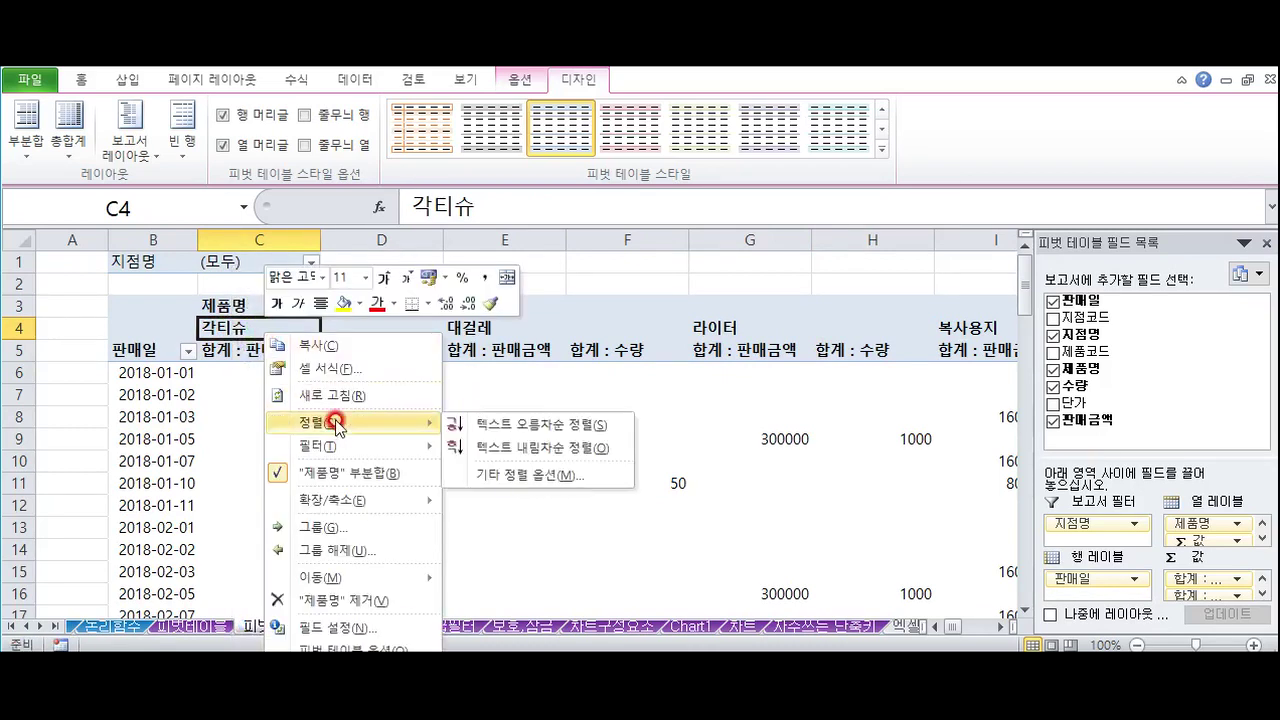
{"action": "left_click", "coordinate": [540, 445]}
{"action": "left_click", "coordinate": [300, 438]}
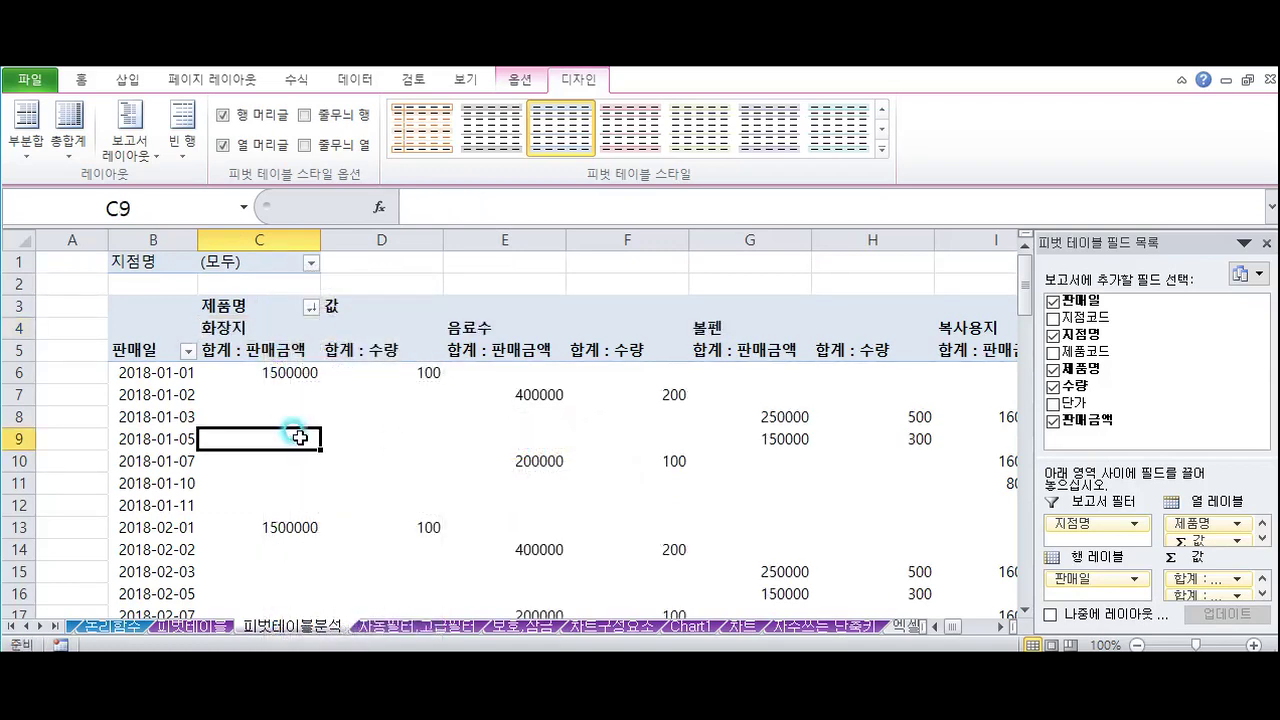
Group the 판매일 row labels by month (월), keeping the automatic start and end dates, and review the monthly rows
{"action": "left_click", "coordinate": [136, 418]}
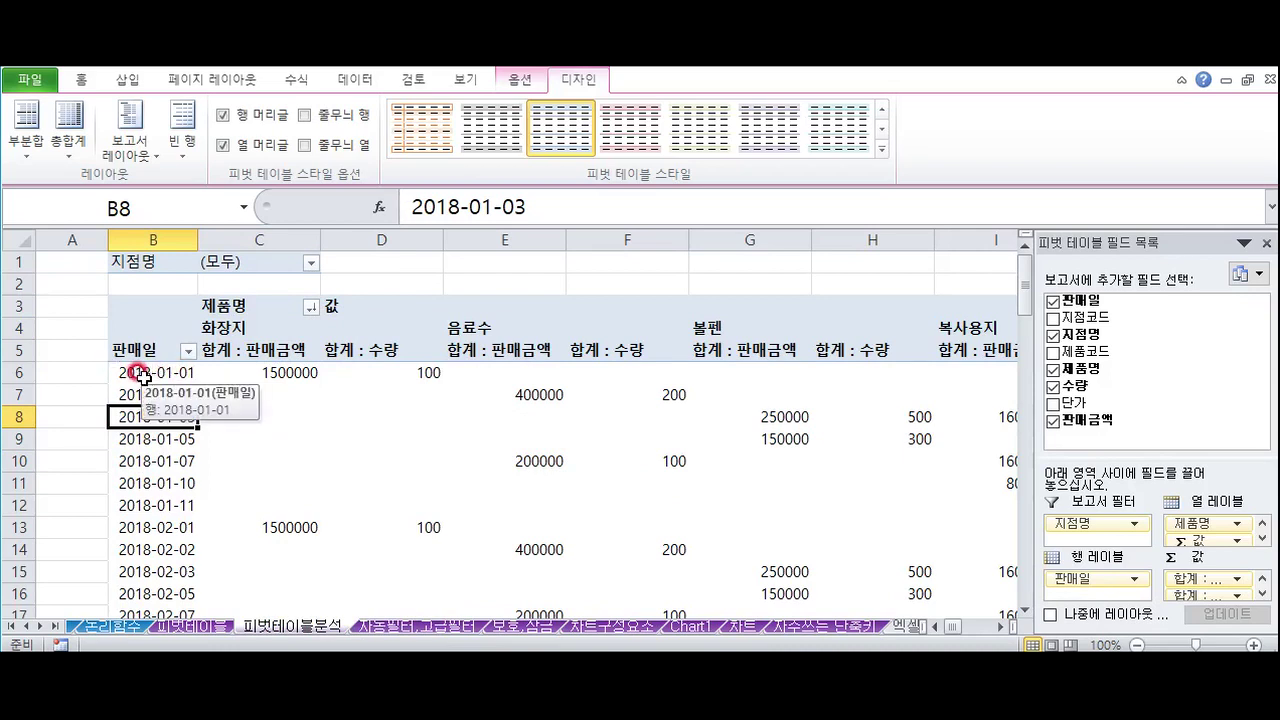
{"action": "right_click", "coordinate": [165, 413]}
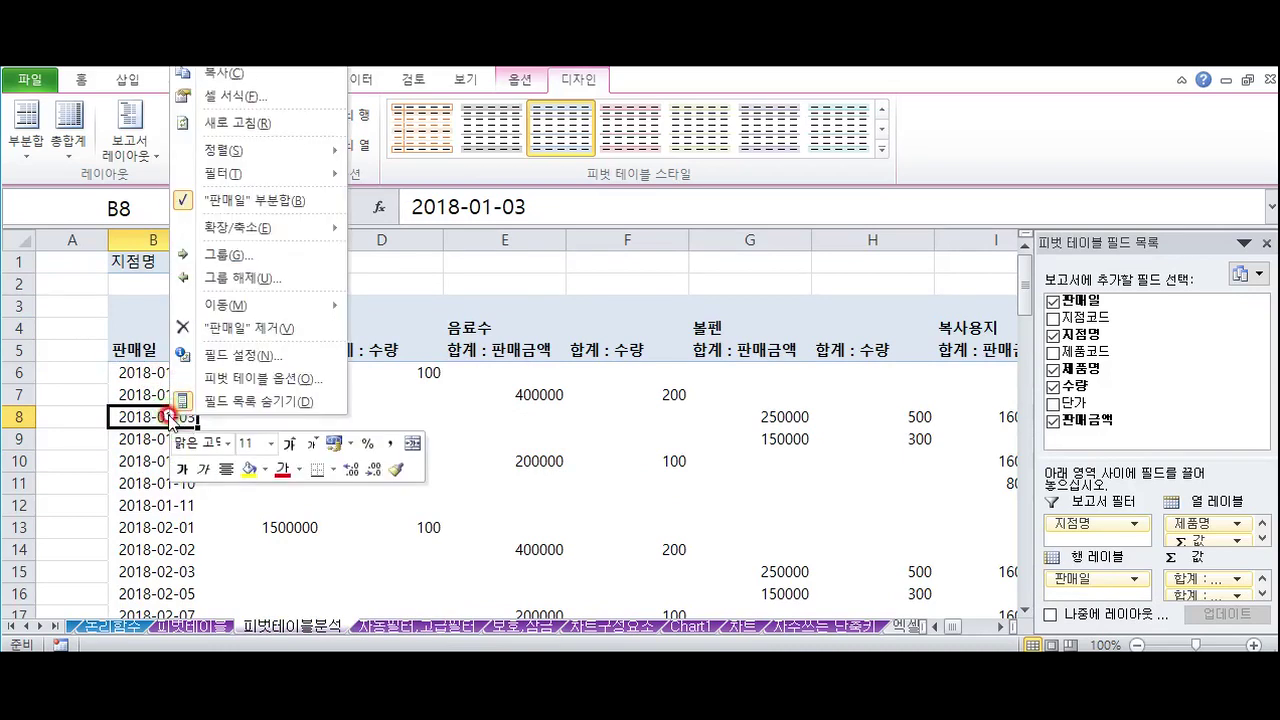
{"action": "left_click", "coordinate": [236, 254]}
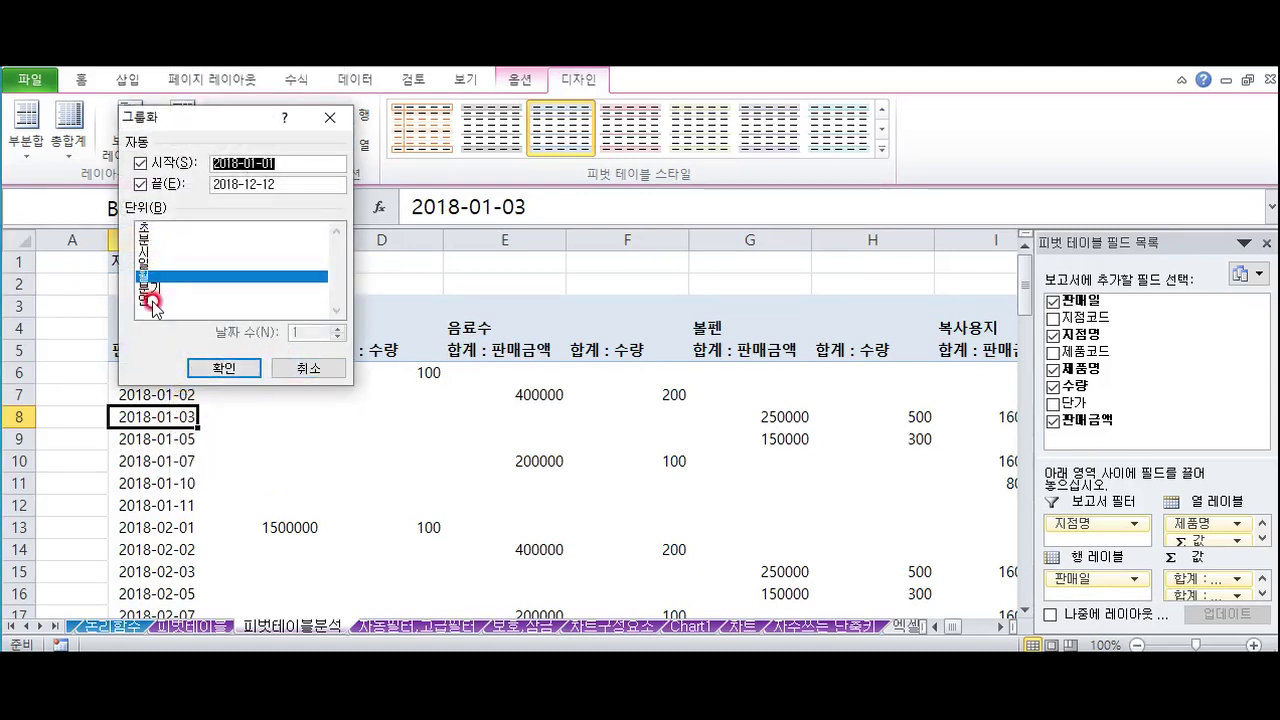
{"action": "left_click", "coordinate": [149, 276]}
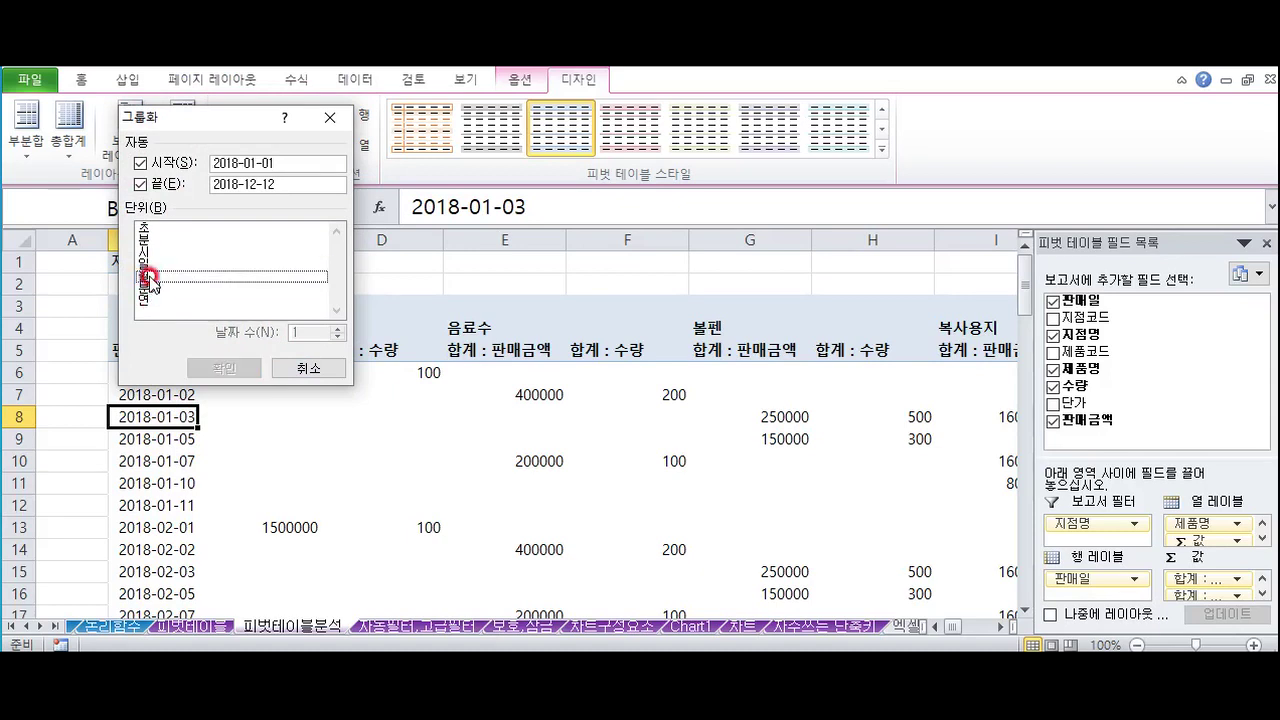
{"action": "left_click", "coordinate": [226, 368]}
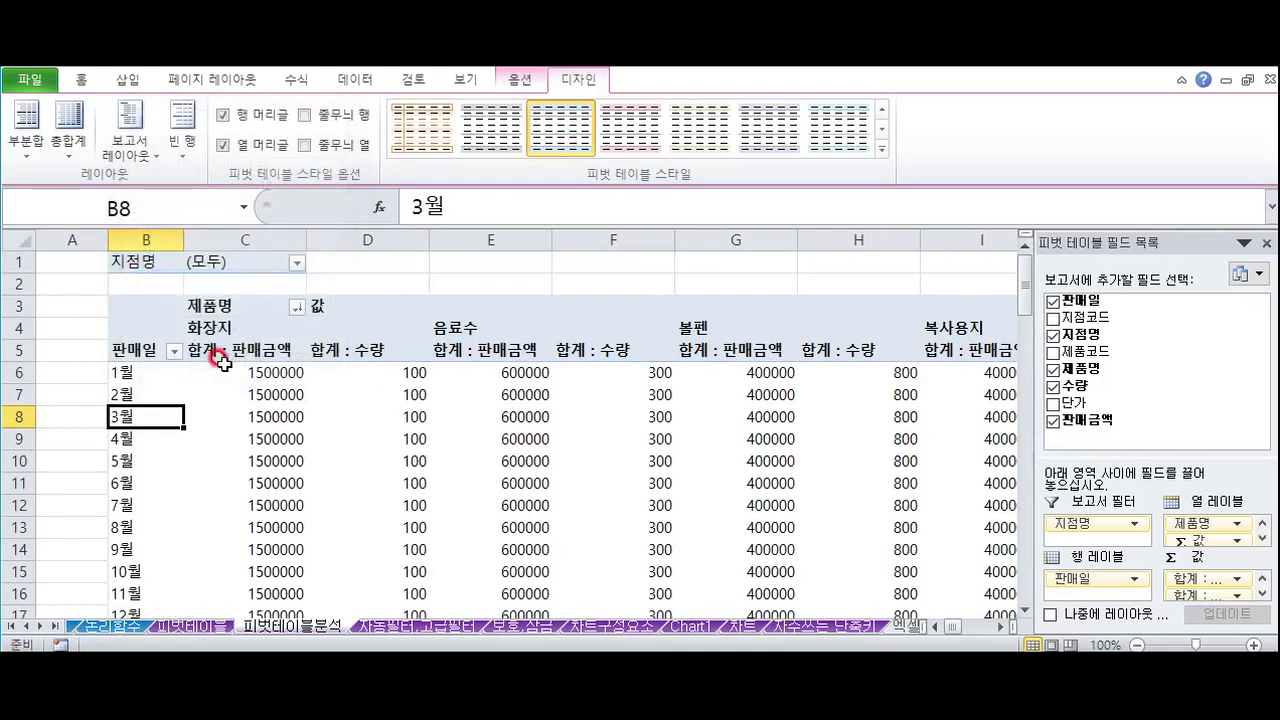
{"action": "scroll", "coordinate": [107, 452], "scroll_direction": "down", "scroll_amount": 3}
{"action": "scroll", "coordinate": [105, 452], "scroll_direction": "up", "scroll_amount": 3}
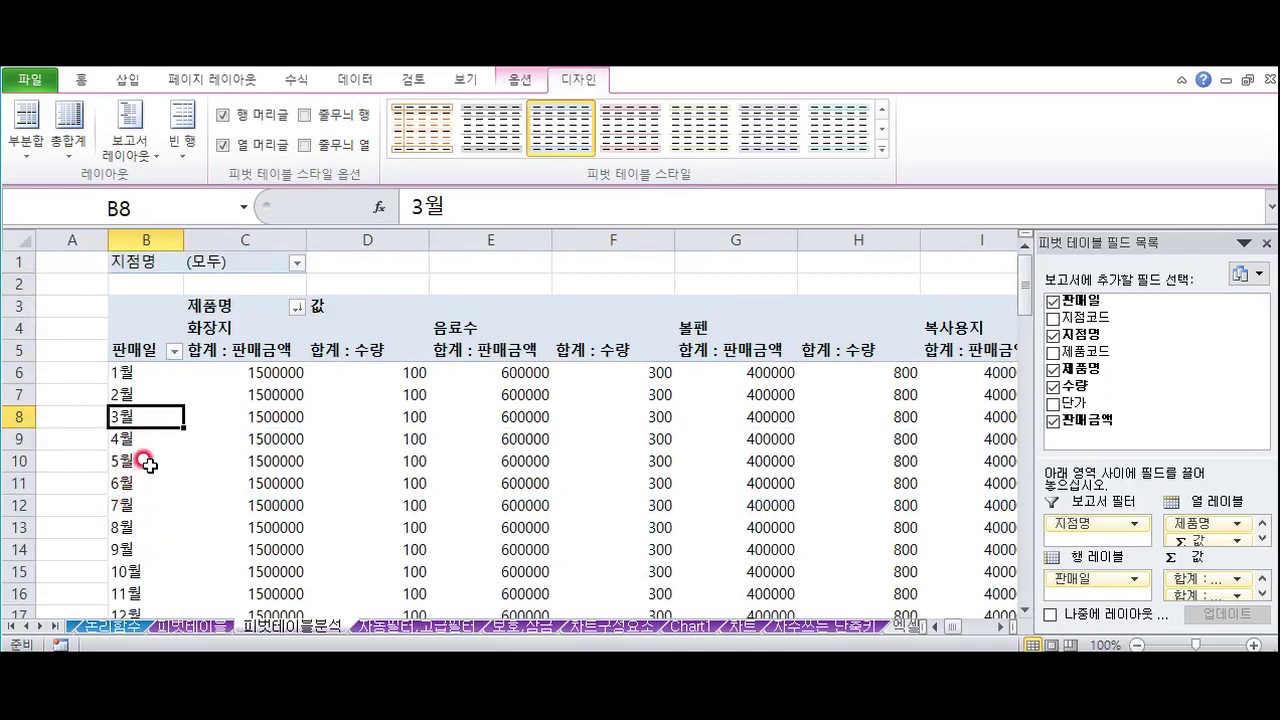
{"action": "scroll", "coordinate": [147, 463], "scroll_direction": "down", "scroll_amount": 3}
{"action": "scroll", "coordinate": [147, 463], "scroll_direction": "up", "scroll_amount": 3}
Apply the comma number style to the pivot table values in C6:O18, including the 총합계 row
{"action": "left_click_drag", "start_coordinate": [300, 382], "coordinate": [956, 562]}
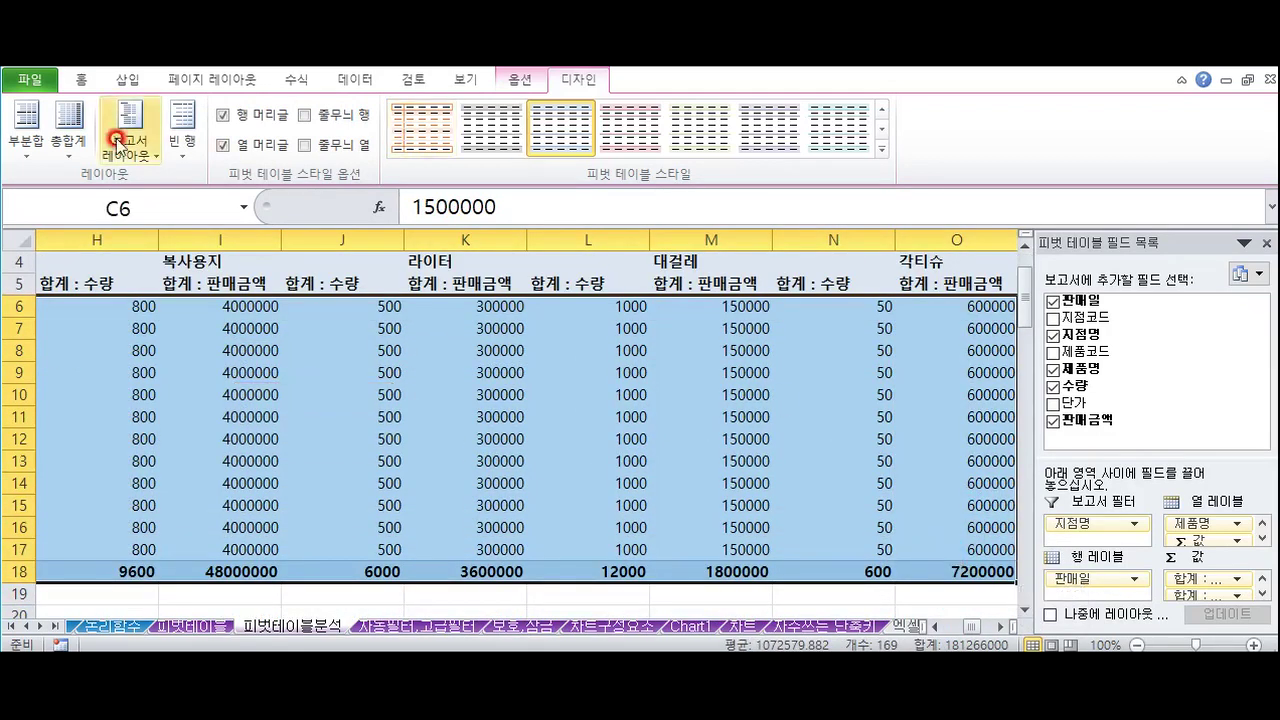
{"action": "left_click", "coordinate": [81, 79]}
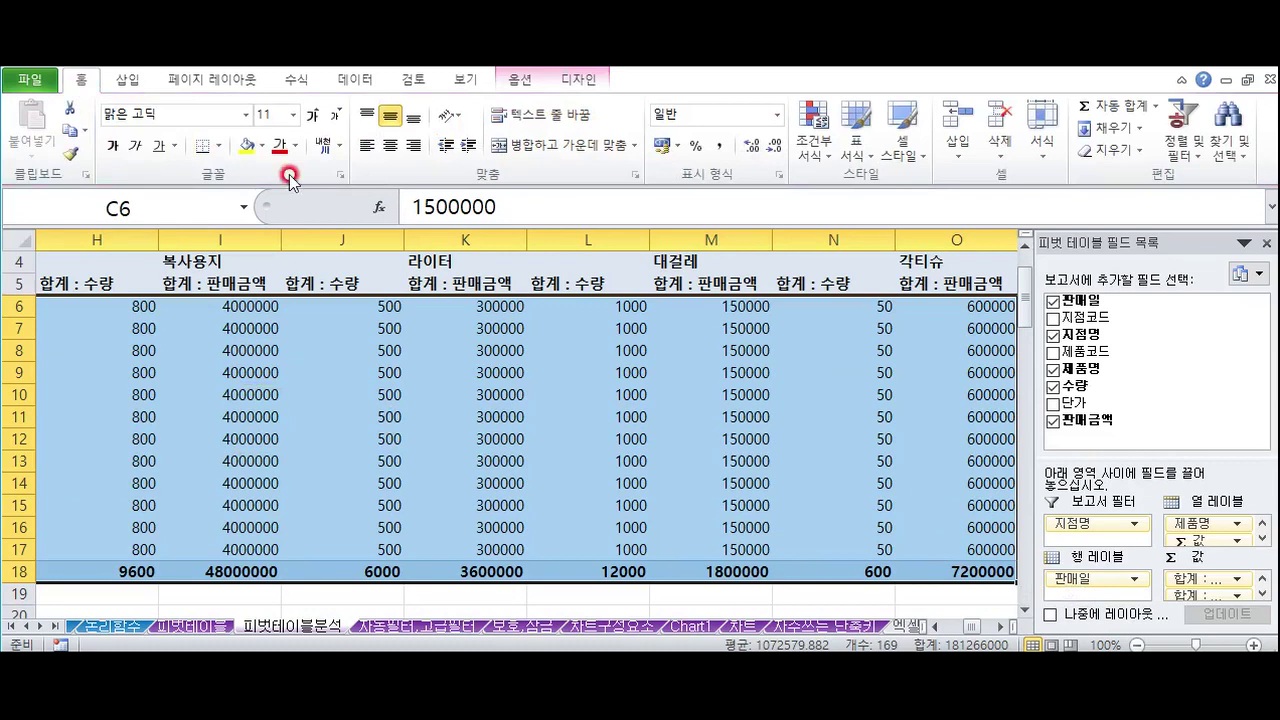
{"action": "left_click", "coordinate": [722, 145]}
{"action": "left_click", "coordinate": [740, 423]}
{"action": "left_click_drag", "start_coordinate": [740, 423], "coordinate": [46, 354]}
{"action": "left_click", "coordinate": [240, 312]}
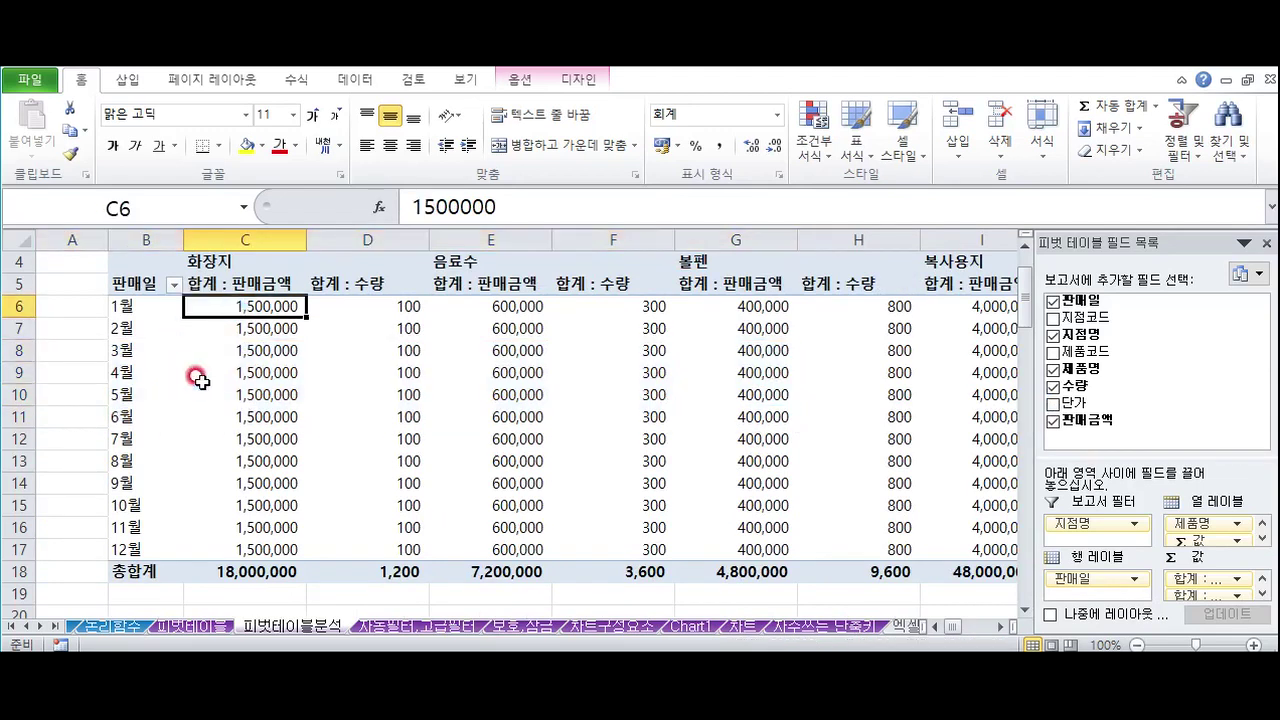
Insert a clustered column pivot chart (세로 막대형) based on the pivot table and shift it over columns B to E
{"action": "scroll", "coordinate": [197, 373], "scroll_direction": "up", "scroll_amount": 1}
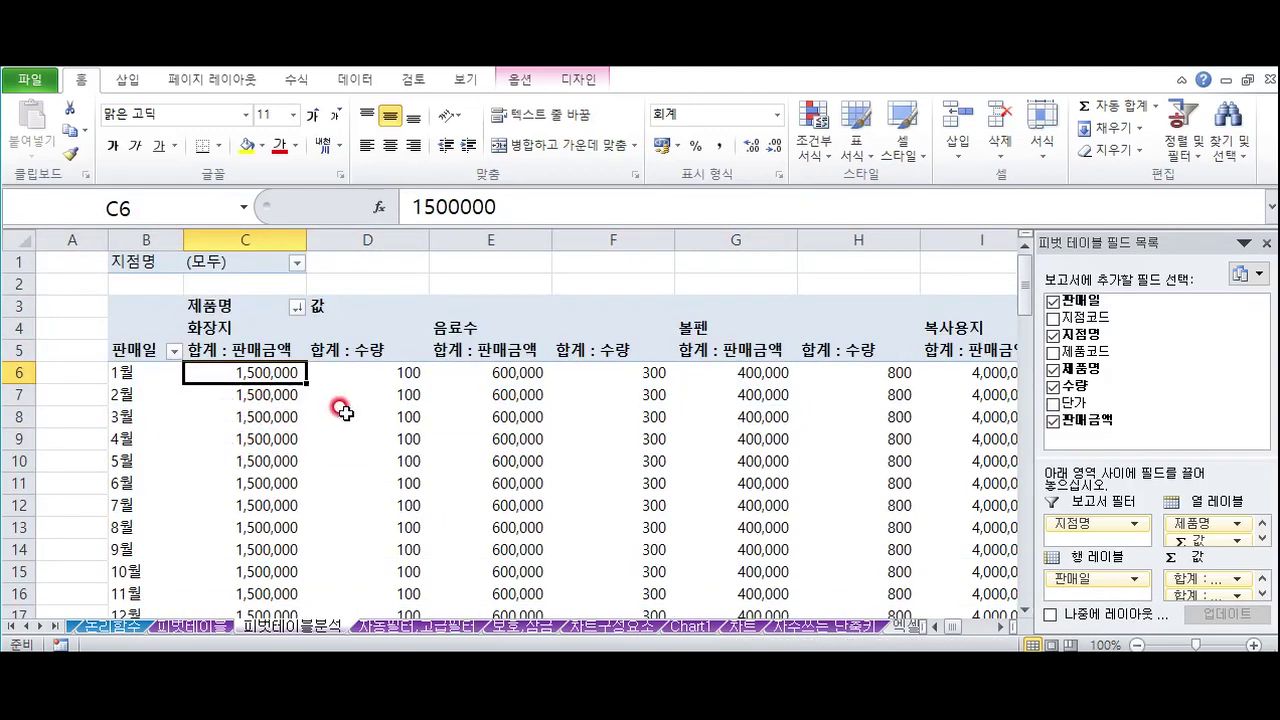
{"action": "mouse_move", "coordinate": [371, 425]}
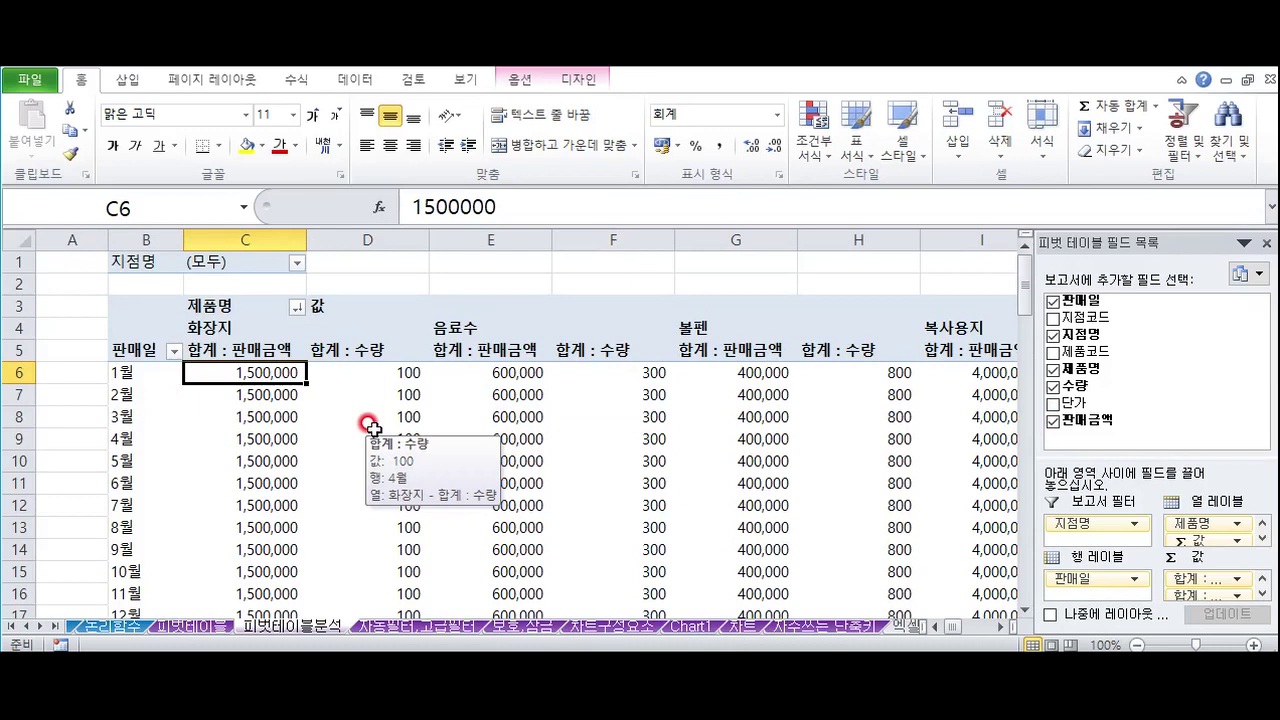
{"action": "mouse_move", "coordinate": [315, 398]}
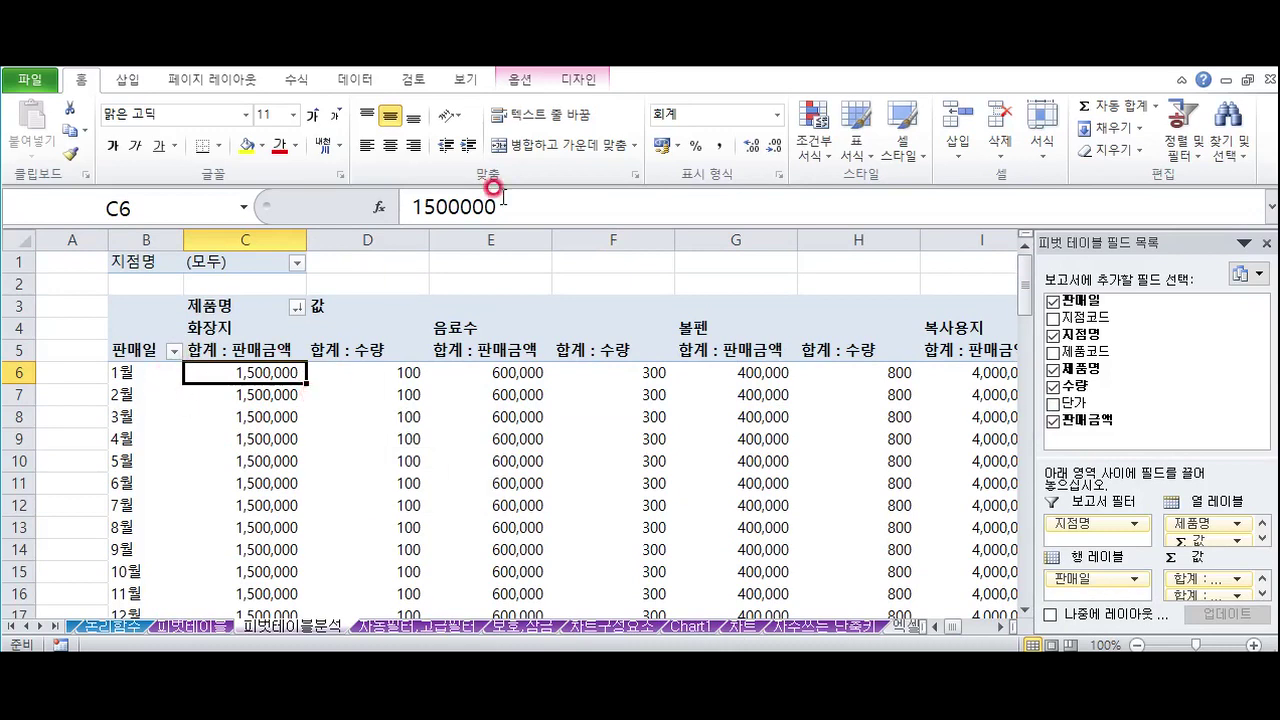
{"action": "left_click", "coordinate": [521, 82]}
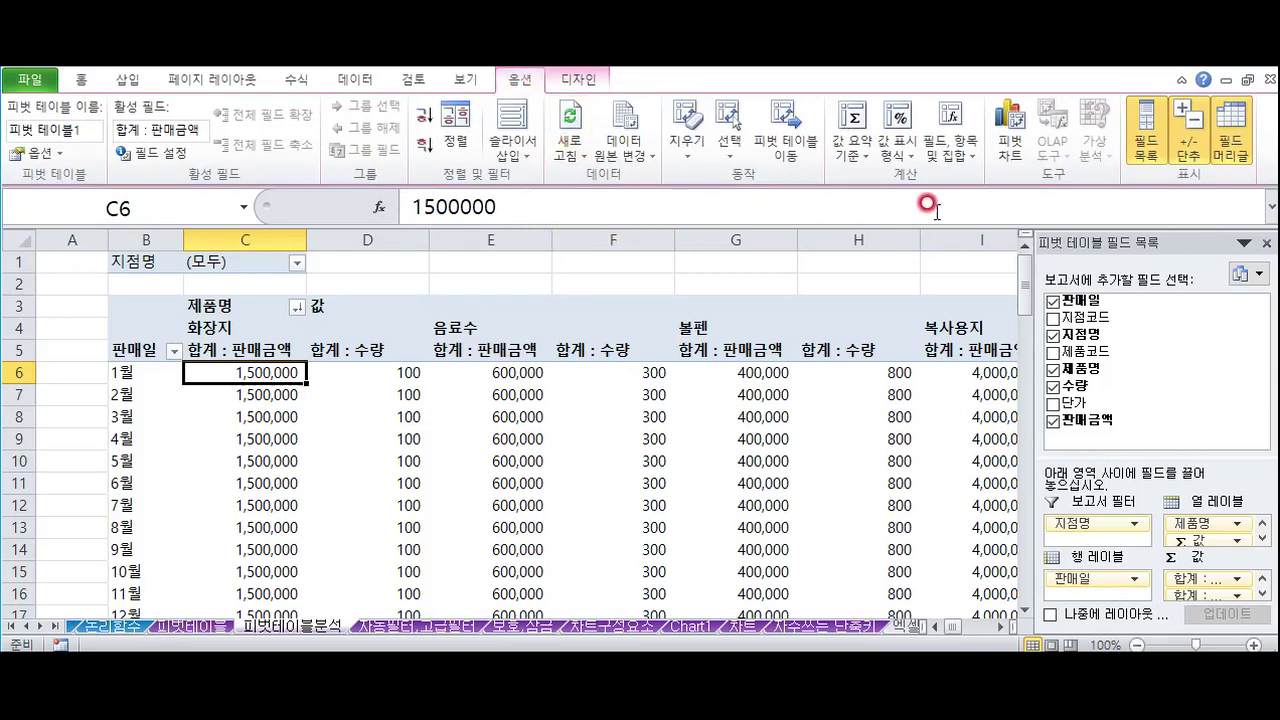
{"action": "left_click", "coordinate": [999, 177]}
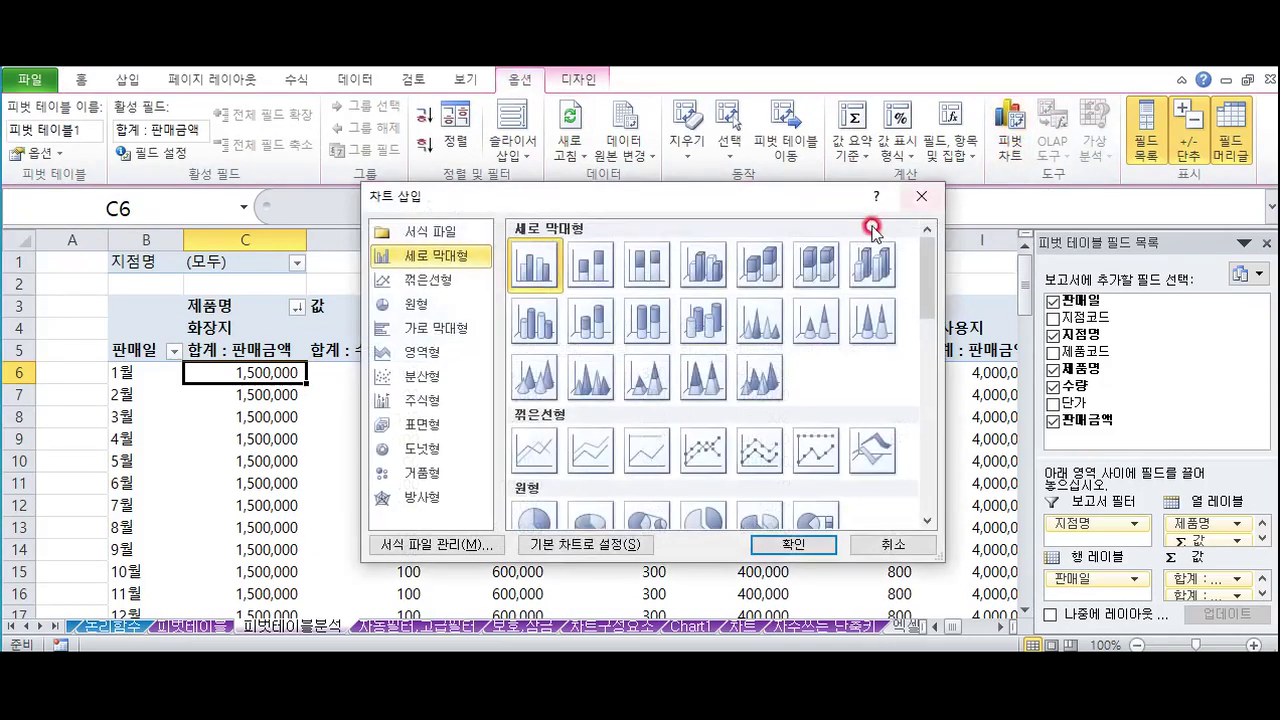
{"action": "double_click", "coordinate": [535, 264]}
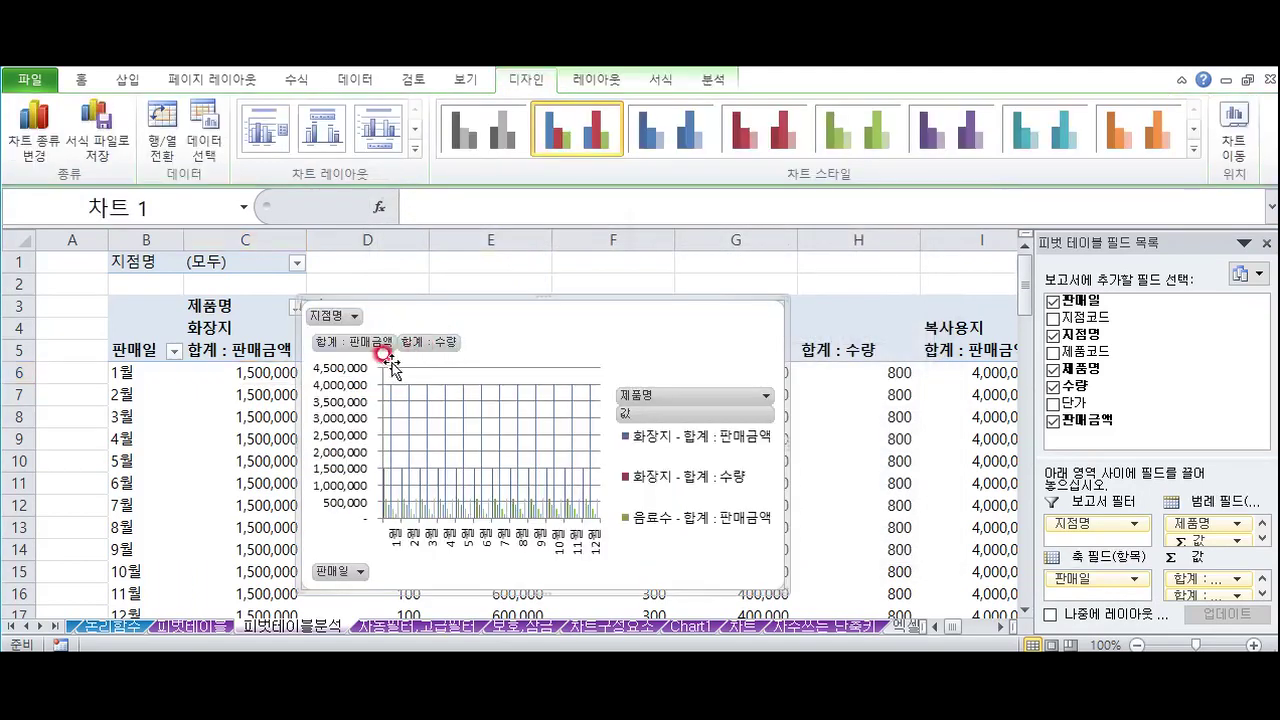
{"action": "left_click_drag", "start_coordinate": [474, 290], "coordinate": [243, 292]}
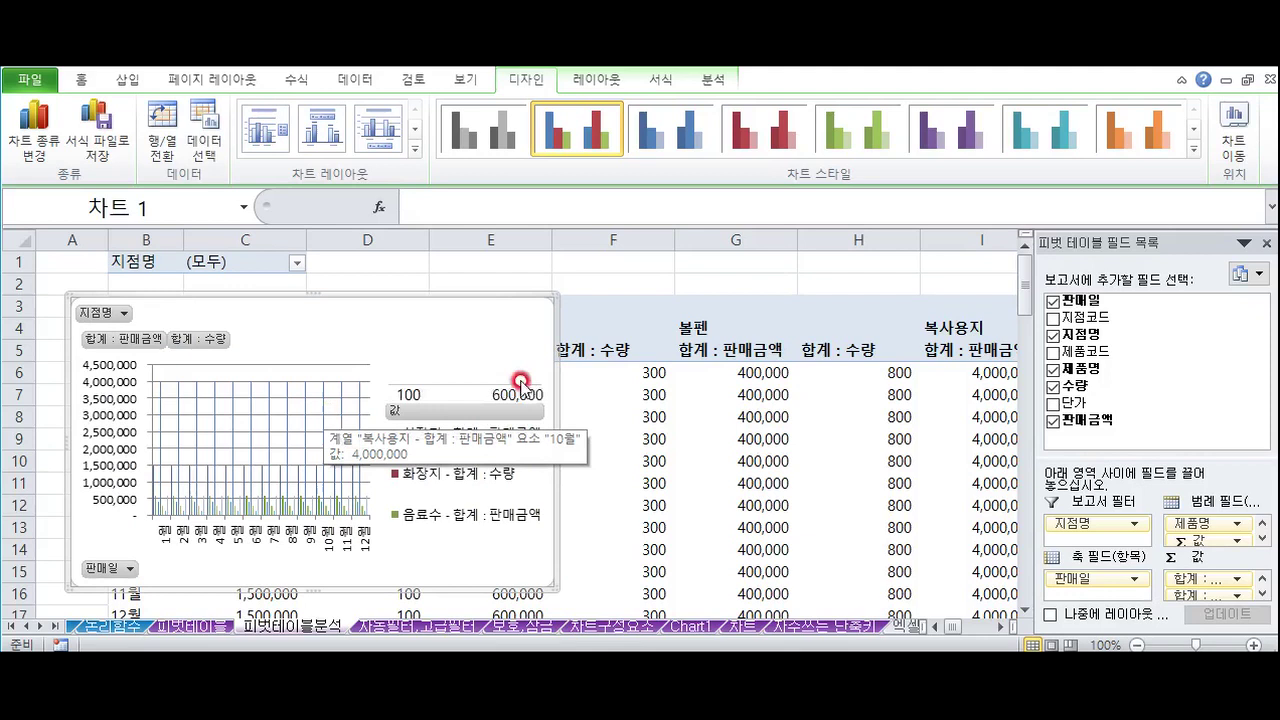
Move the pivot chart to a new sheet named Chart2, check it, and return to the 피벗테이블분석 sheet
{"action": "left_click", "coordinate": [1235, 165]}
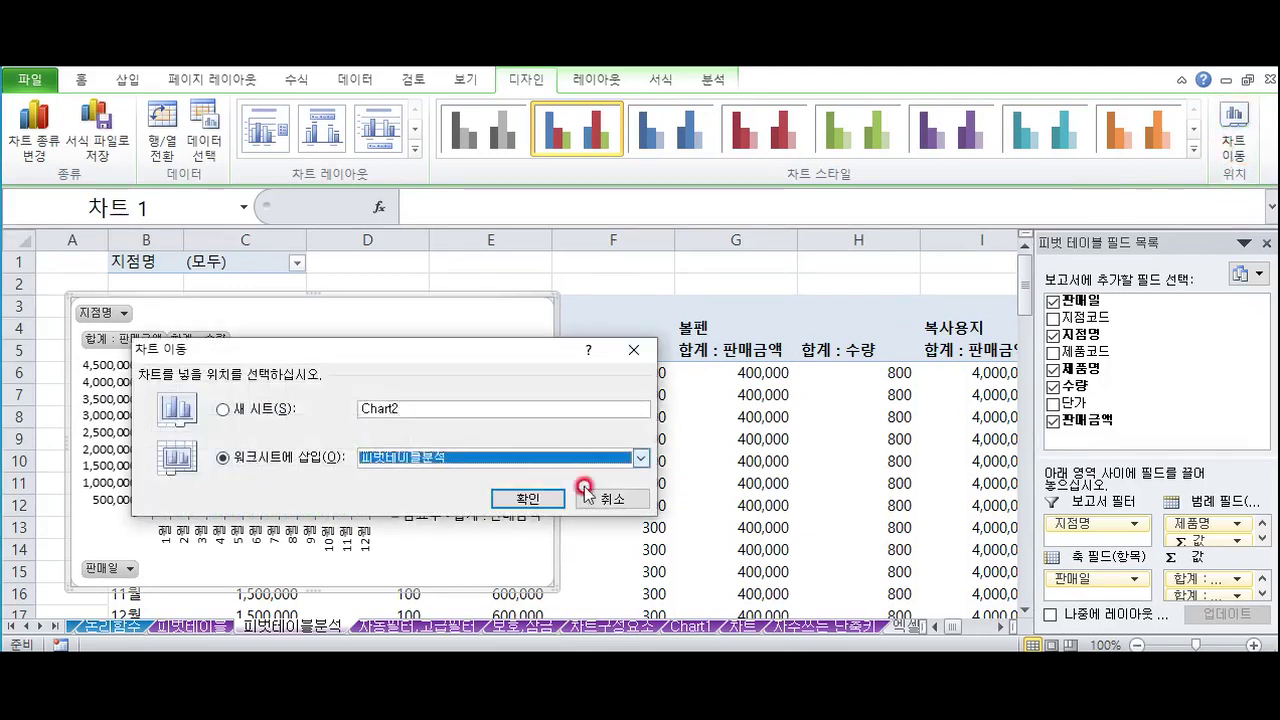
{"action": "left_click", "coordinate": [240, 413]}
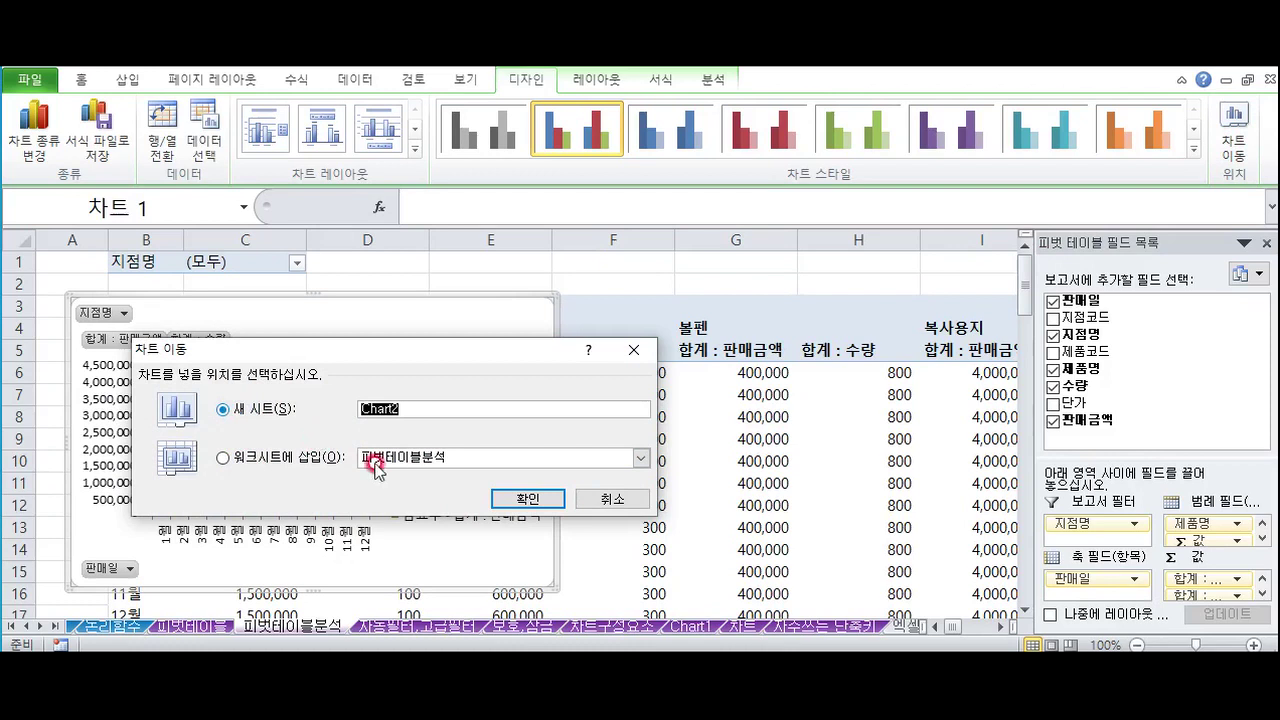
{"action": "left_click", "coordinate": [510, 497]}
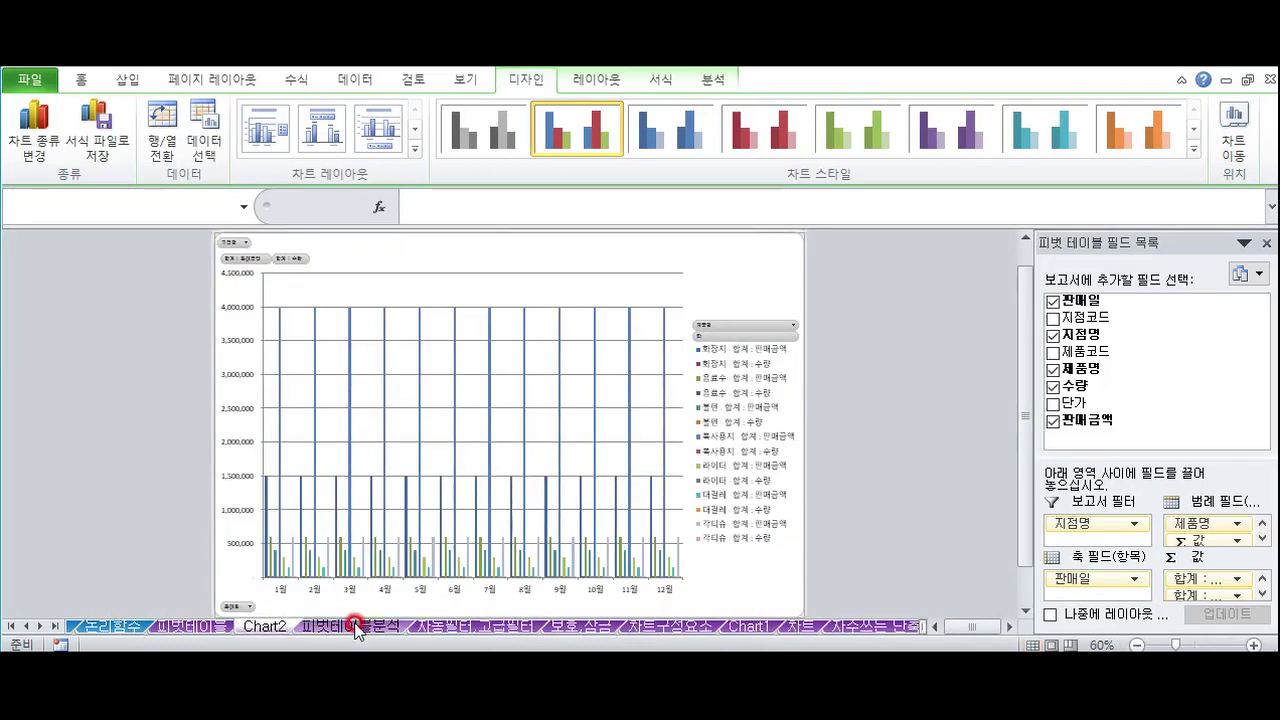
{"action": "left_click", "coordinate": [356, 627]}
{"action": "left_click", "coordinate": [266, 627]}
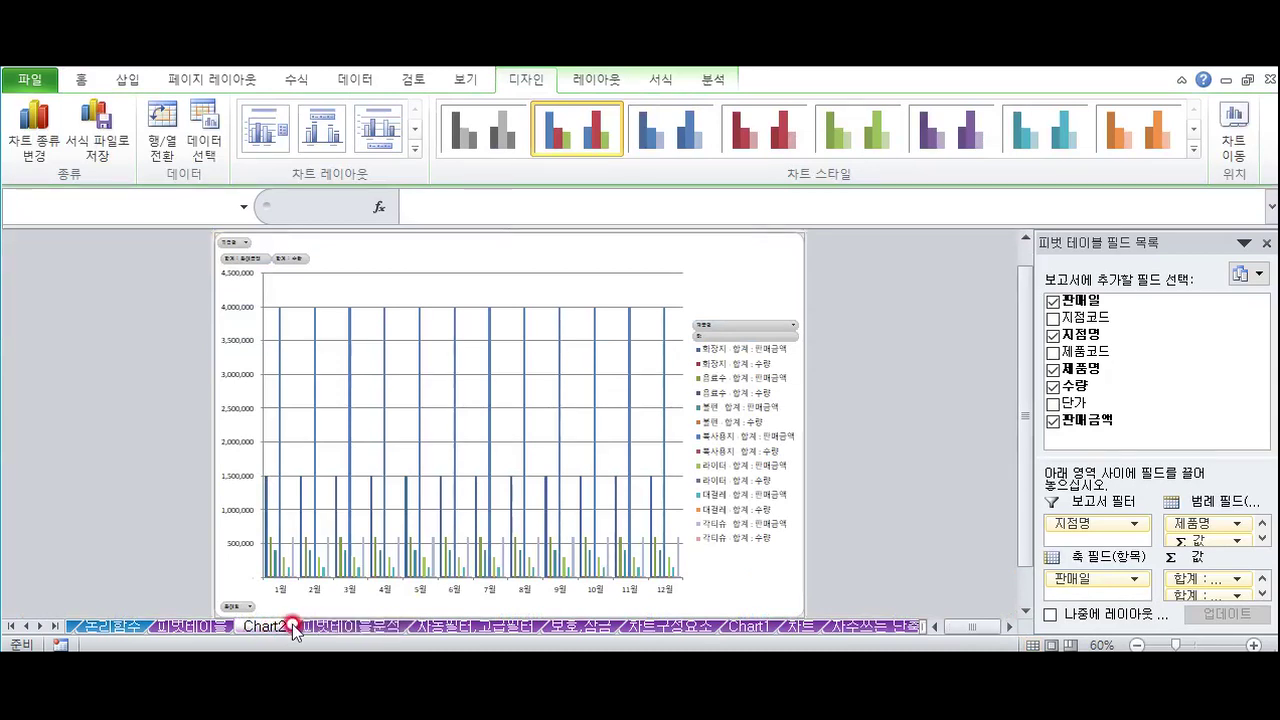
{"action": "left_click", "coordinate": [335, 626]}
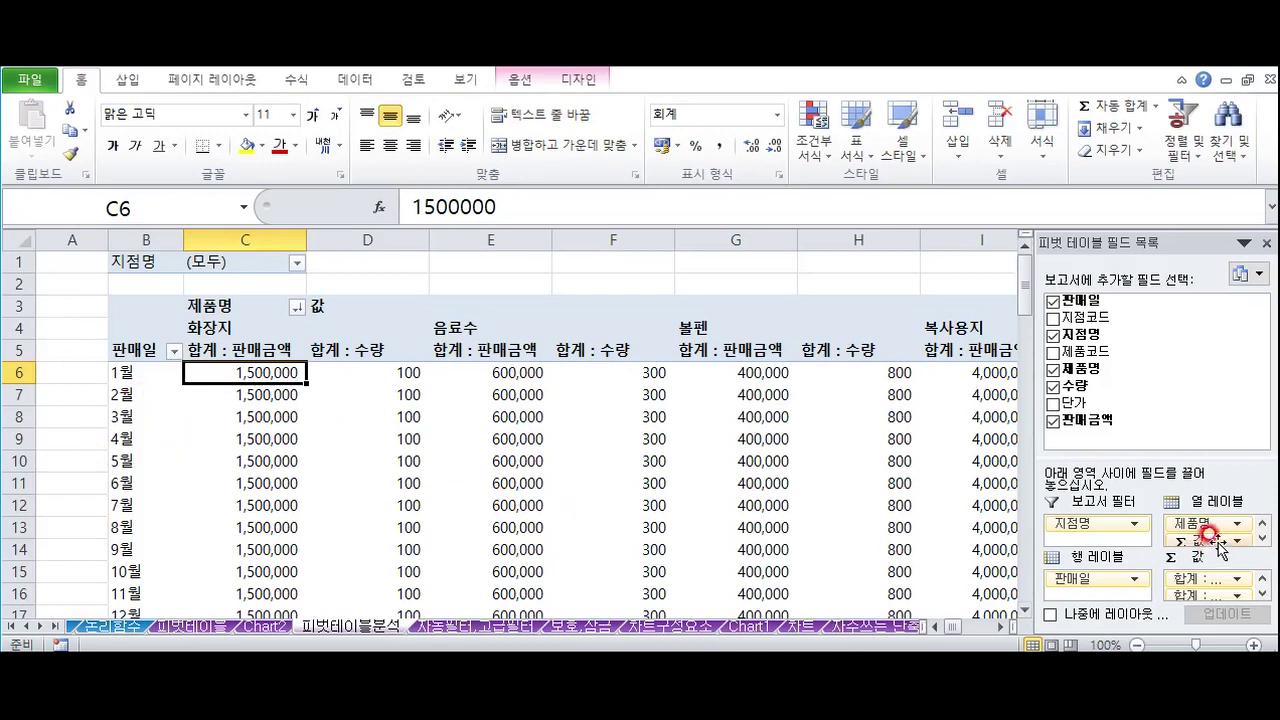
Move the Σ 값 field from the column labels to the row labels below 판매일 and review the layout
{"action": "left_click_drag", "start_coordinate": [1220, 545], "coordinate": [1073, 578]}
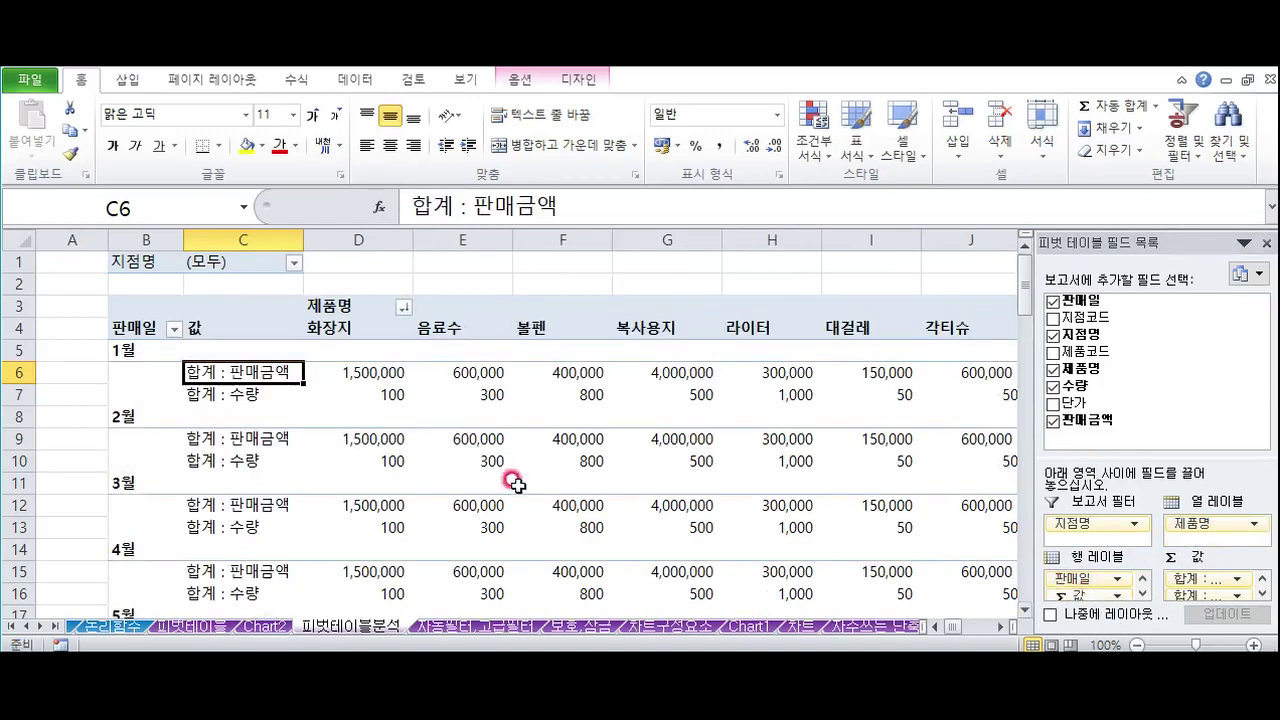
{"action": "scroll", "coordinate": [266, 390], "scroll_direction": "down", "scroll_amount": 5}
{"action": "scroll", "coordinate": [258, 398], "scroll_direction": "up", "scroll_amount": 5}
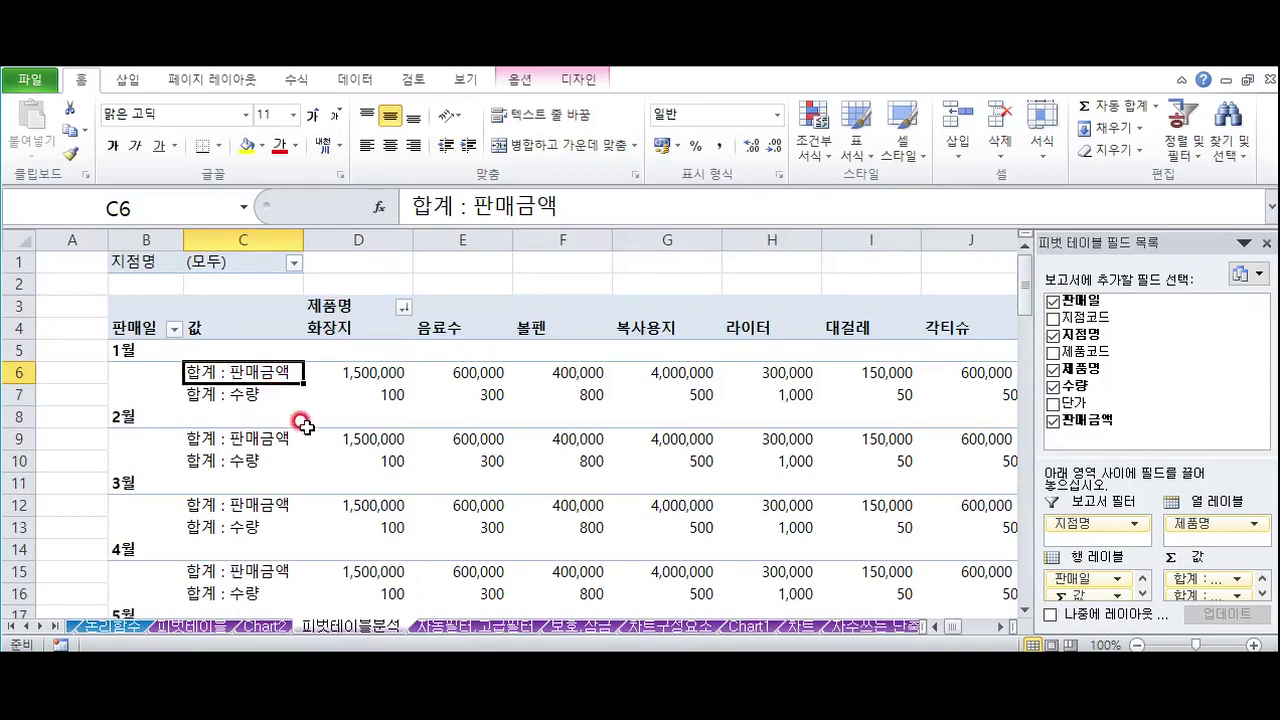
Replace the 제품명 field in the column labels with 제품코드 and look over the pivot table
{"action": "left_click_drag", "start_coordinate": [1212, 538], "coordinate": [914, 386]}
{"action": "left_click_drag", "start_coordinate": [1085, 352], "coordinate": [1200, 532]}
{"action": "scroll", "coordinate": [164, 385], "scroll_direction": "down", "scroll_amount": 4}
{"action": "scroll", "coordinate": [167, 400], "scroll_direction": "up", "scroll_amount": 4}
Apply the comma number style to the pivot table values in D6:J42, including both grand total rows
{"action": "scroll", "coordinate": [157, 417], "scroll_direction": "down", "scroll_amount": 10}
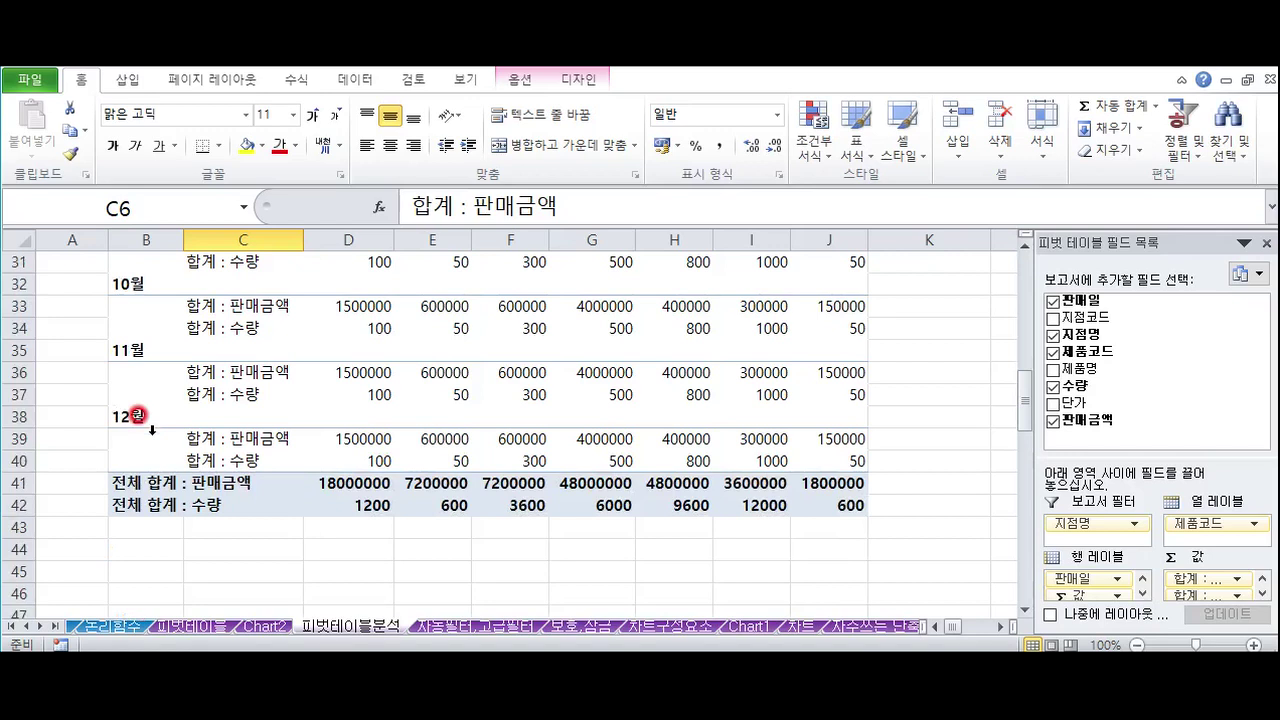
{"action": "left_click_drag", "start_coordinate": [297, 483], "coordinate": [862, 505]}
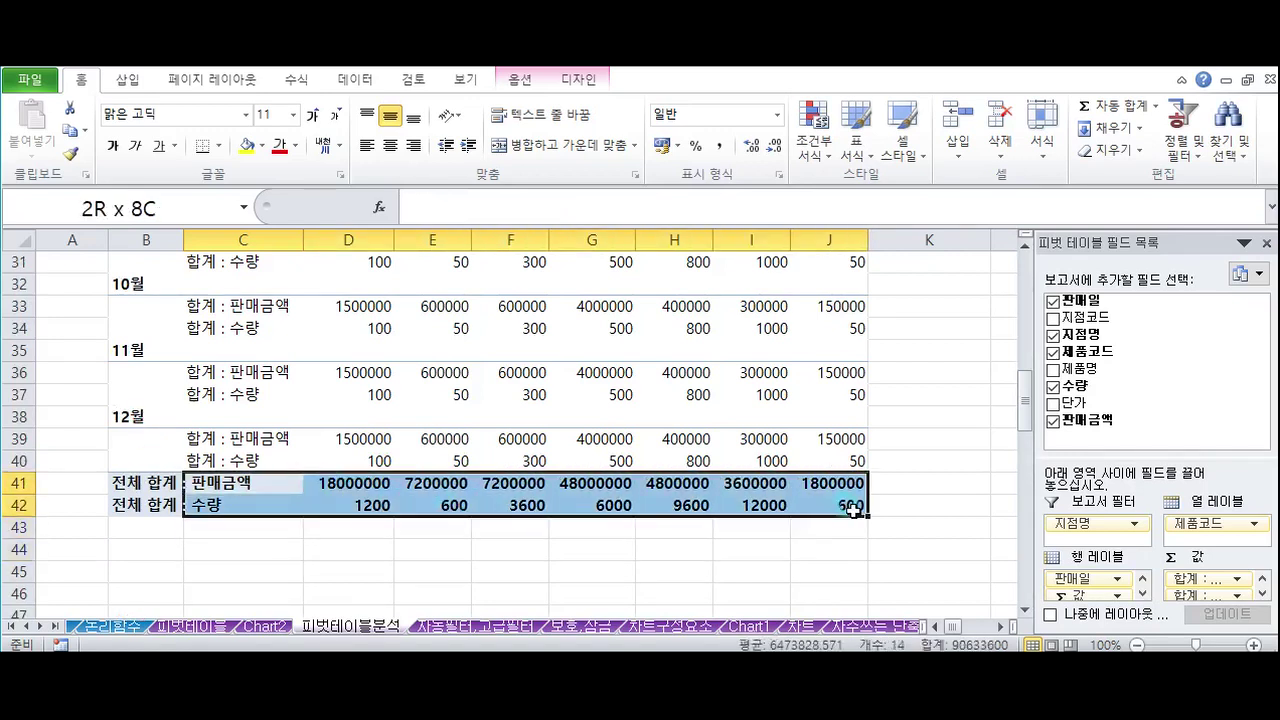
{"action": "scroll", "coordinate": [762, 480], "scroll_direction": "up", "scroll_amount": 10}
{"action": "left_click_drag", "start_coordinate": [343, 362], "coordinate": [818, 566]}
{"action": "scroll", "coordinate": [803, 497], "scroll_direction": "up", "scroll_amount": 4}
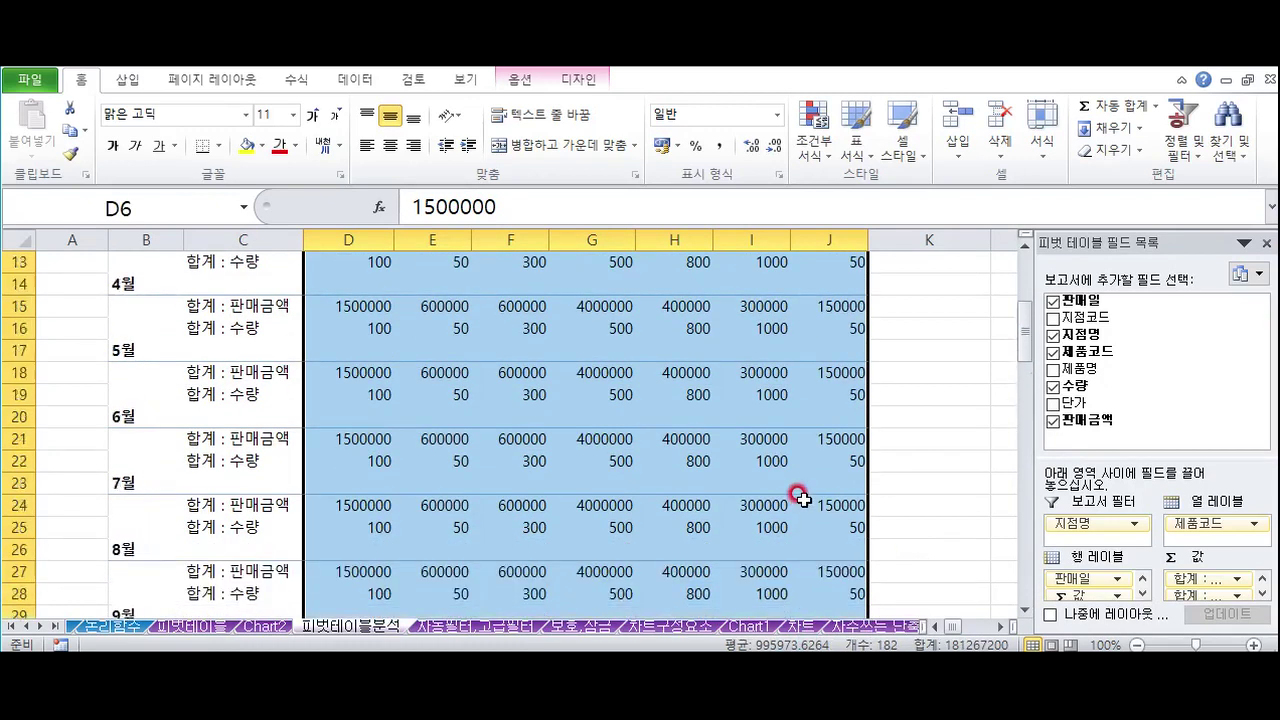
{"action": "scroll", "coordinate": [803, 497], "scroll_direction": "up", "scroll_amount": 5}
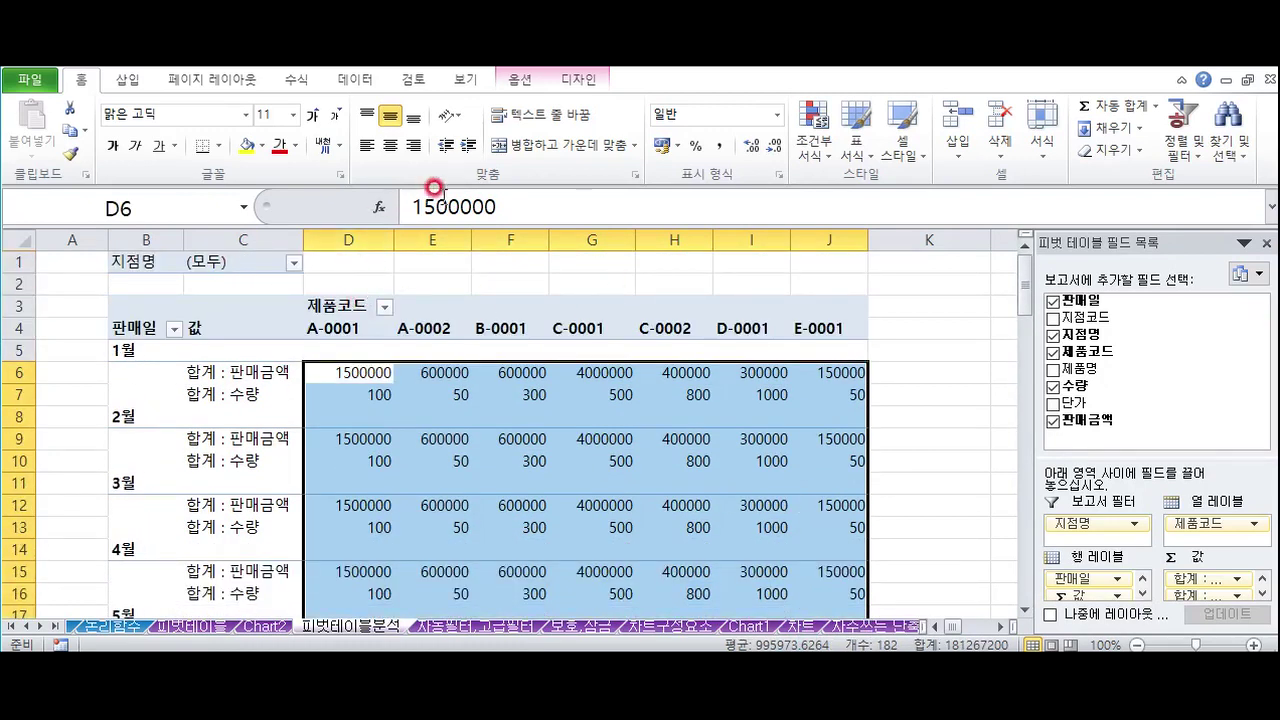
{"action": "left_click", "coordinate": [719, 145]}
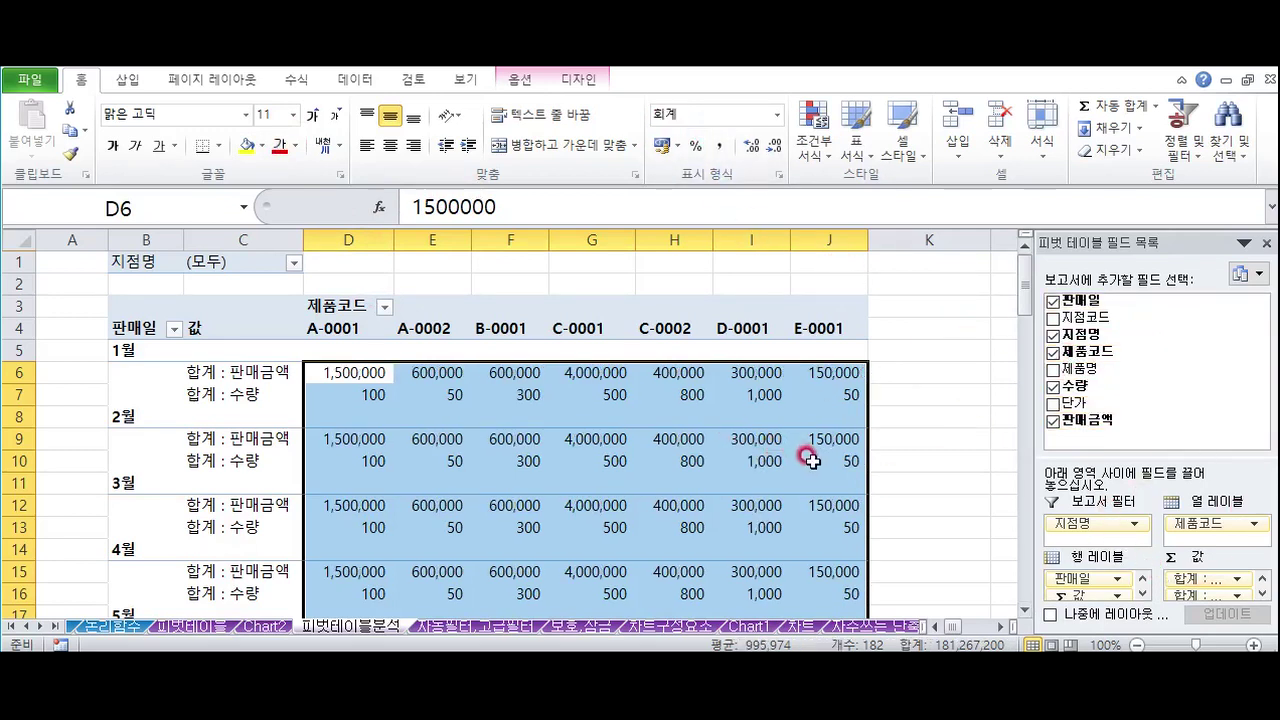
{"action": "left_click", "coordinate": [905, 387]}
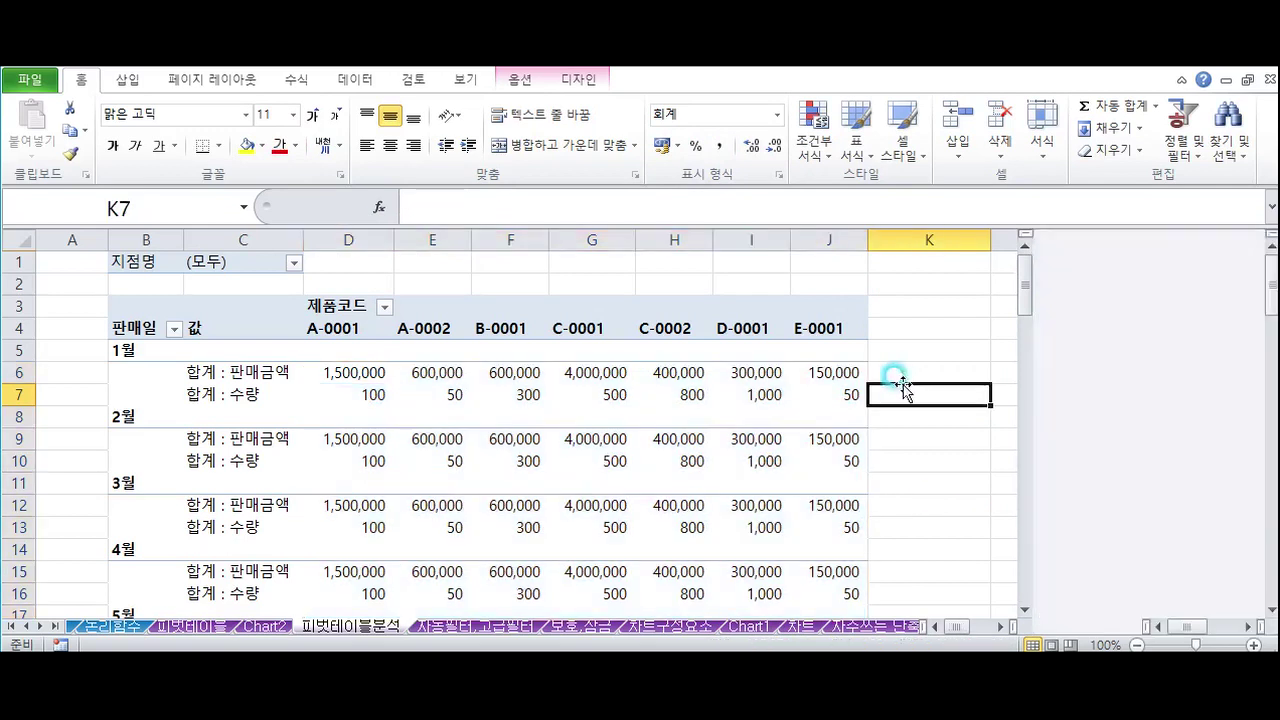
Close the pivot table field list and show it again, and switch the field headers (필드 머리글) off and back on
{"action": "left_click", "coordinate": [230, 390]}
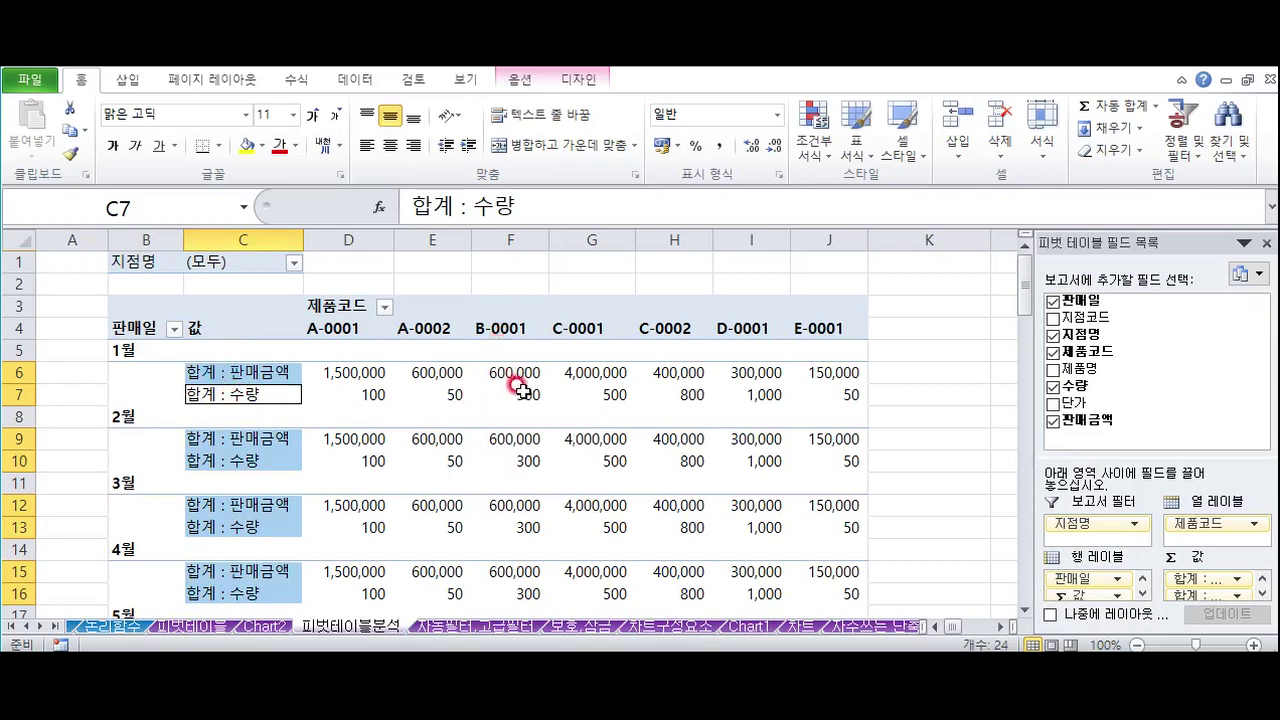
{"action": "left_click", "coordinate": [1272, 243]}
{"action": "left_click", "coordinate": [607, 373]}
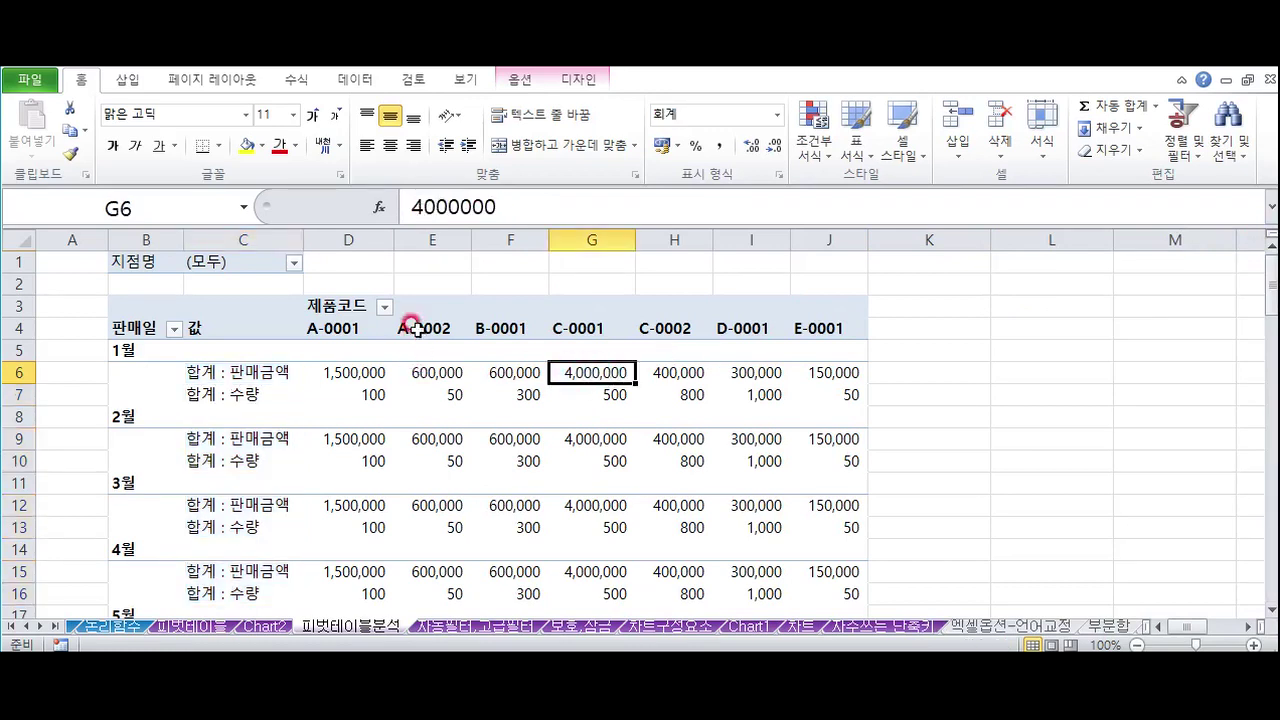
{"action": "left_click", "coordinate": [515, 86]}
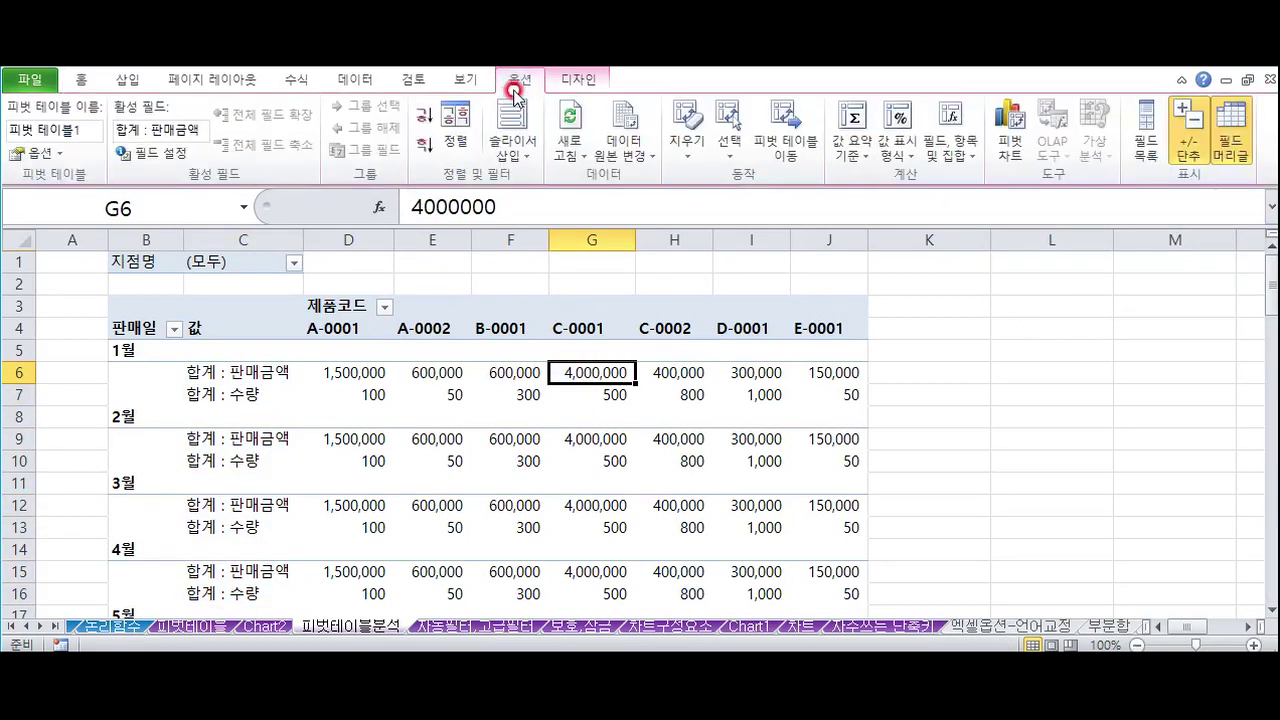
{"action": "left_click", "coordinate": [1146, 158]}
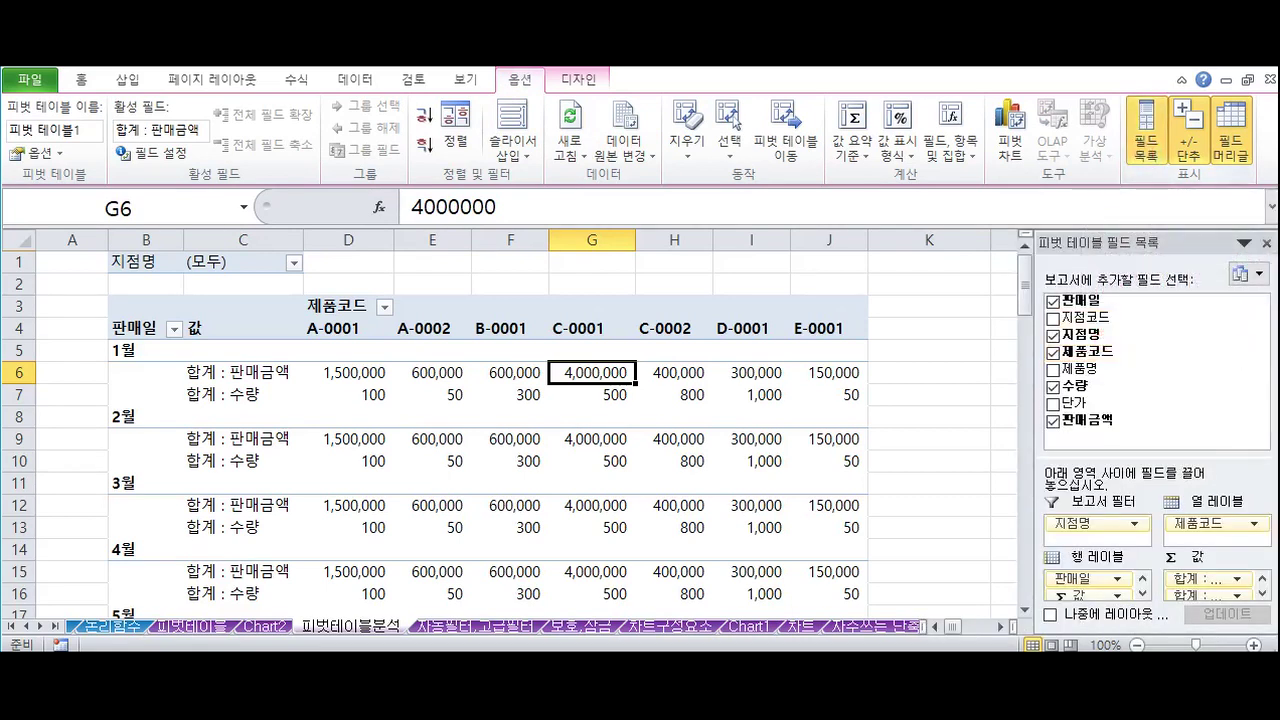
{"action": "left_click", "coordinate": [1230, 130]}
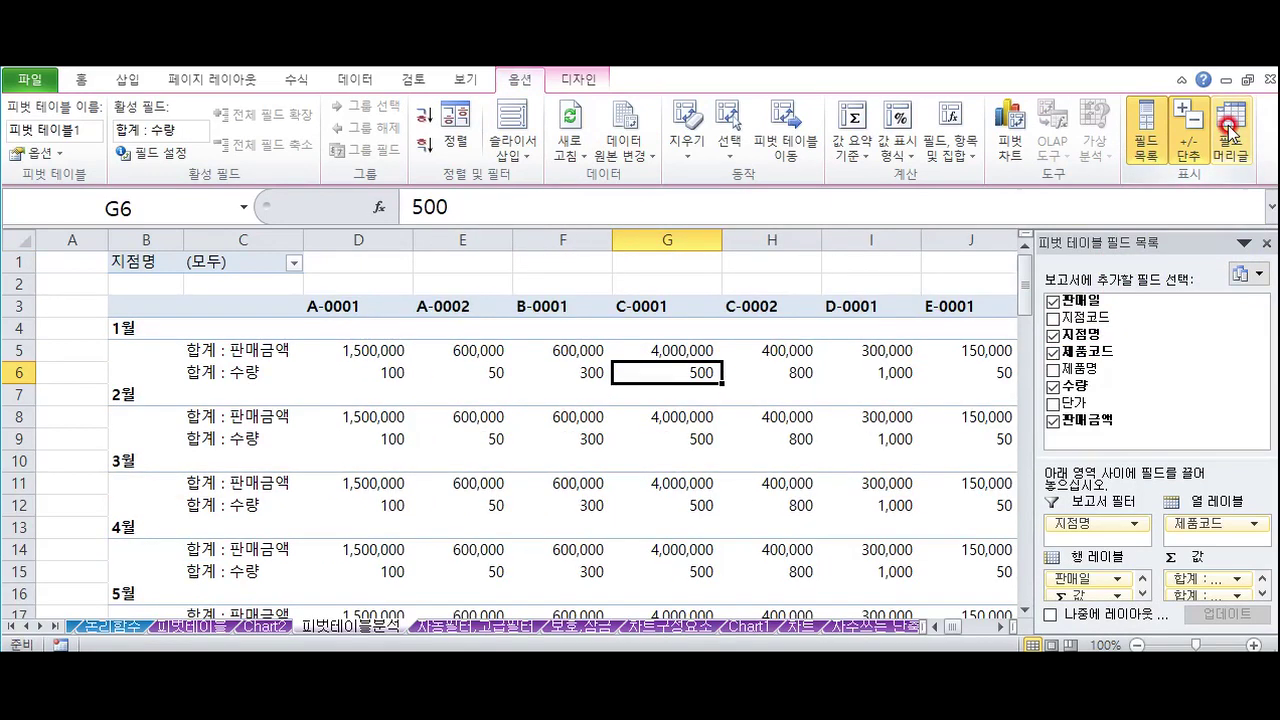
{"action": "left_click", "coordinate": [1229, 128]}
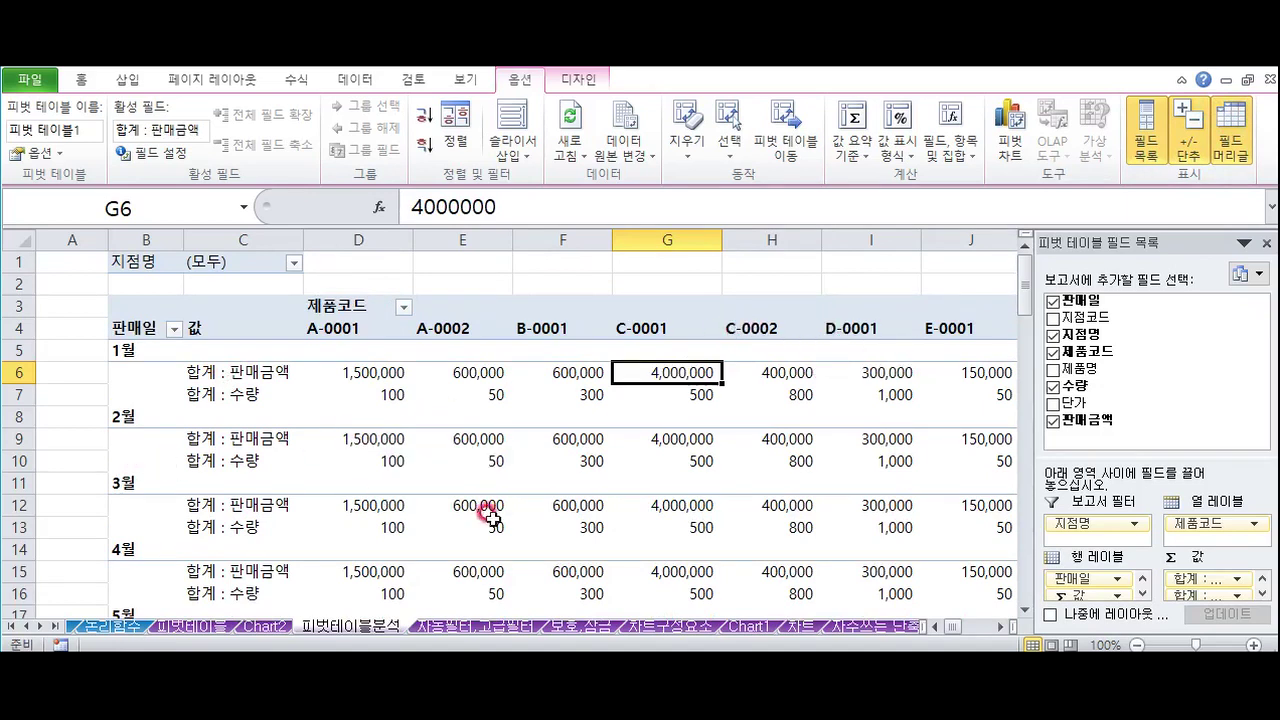
Filter the report by 지점명 to only 동암점 using multiple item selection (여러 항목 선택), and undo the filter
{"action": "left_click", "coordinate": [290, 262]}
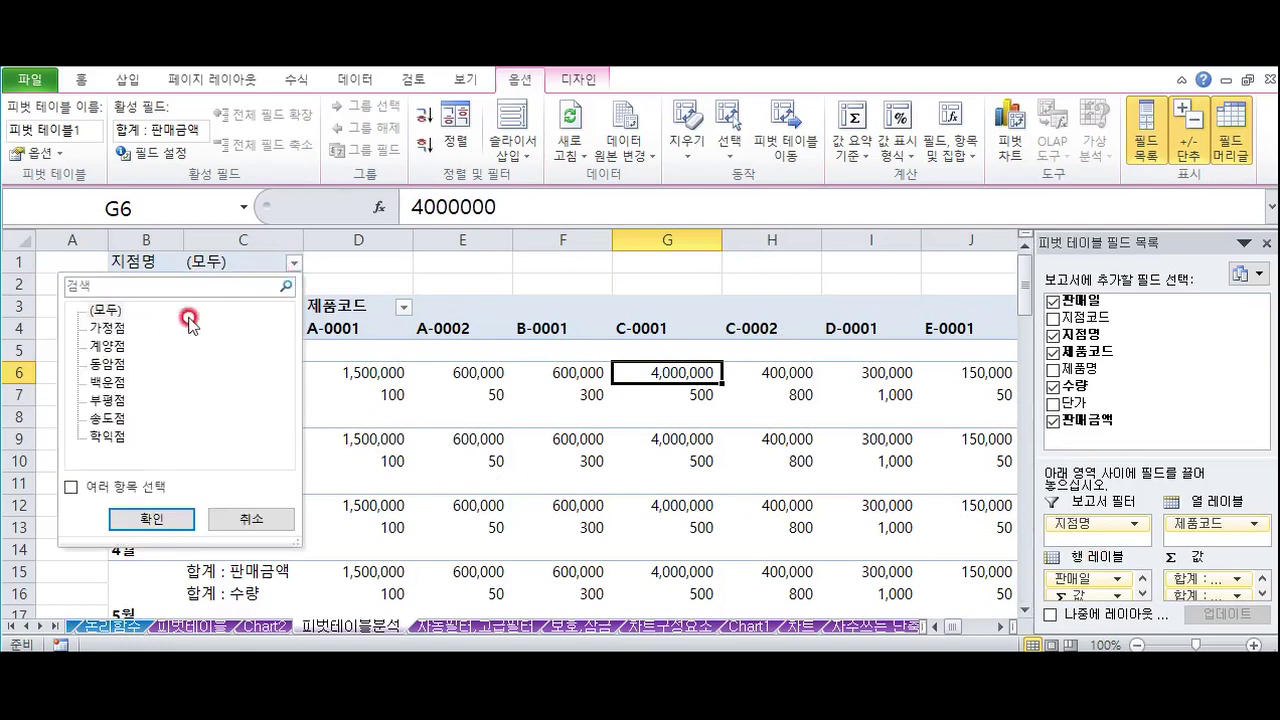
{"action": "left_click", "coordinate": [108, 327]}
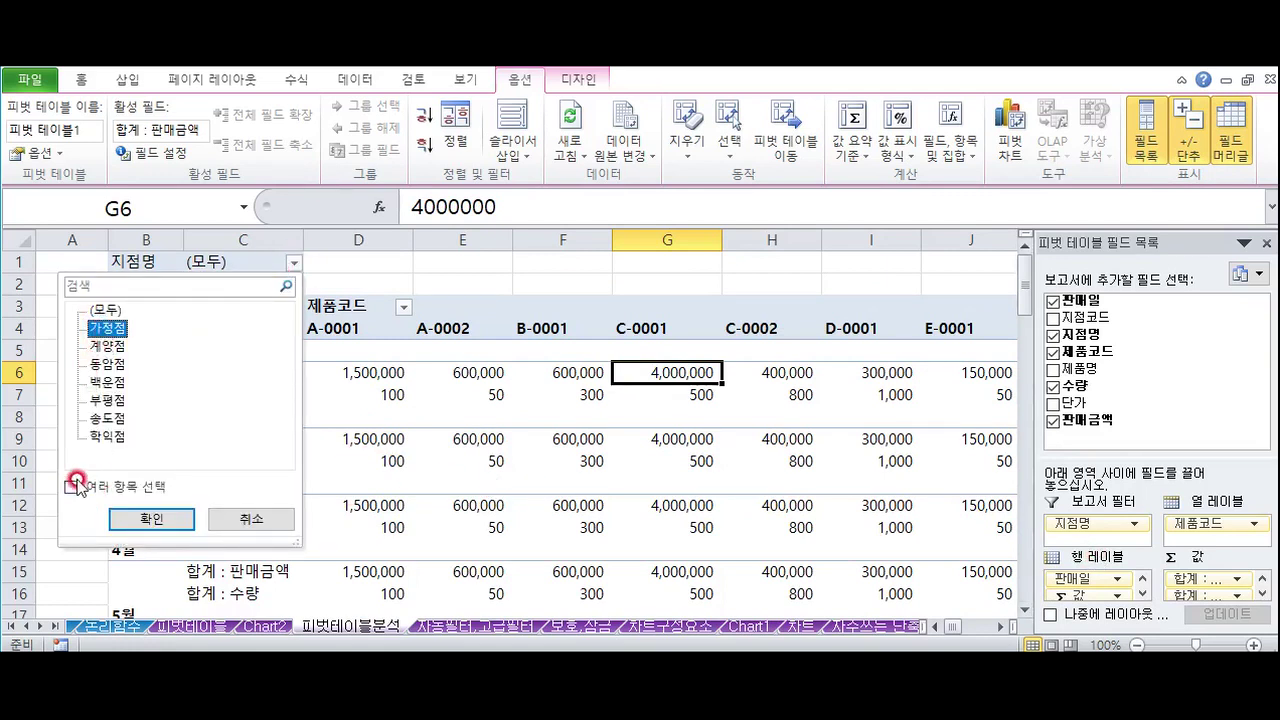
{"action": "left_click", "coordinate": [70, 487]}
{"action": "left_click", "coordinate": [94, 366]}
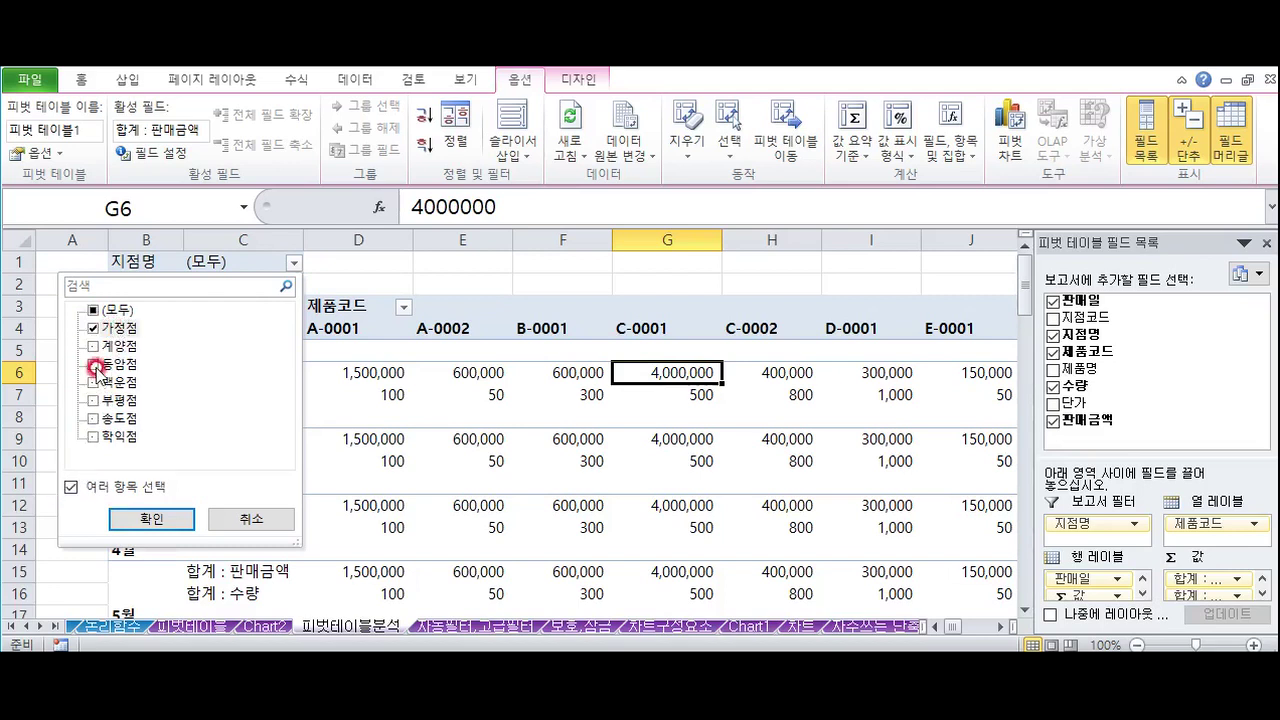
{"action": "left_click", "coordinate": [100, 327]}
{"action": "left_click", "coordinate": [94, 366]}
{"action": "left_click", "coordinate": [131, 504]}
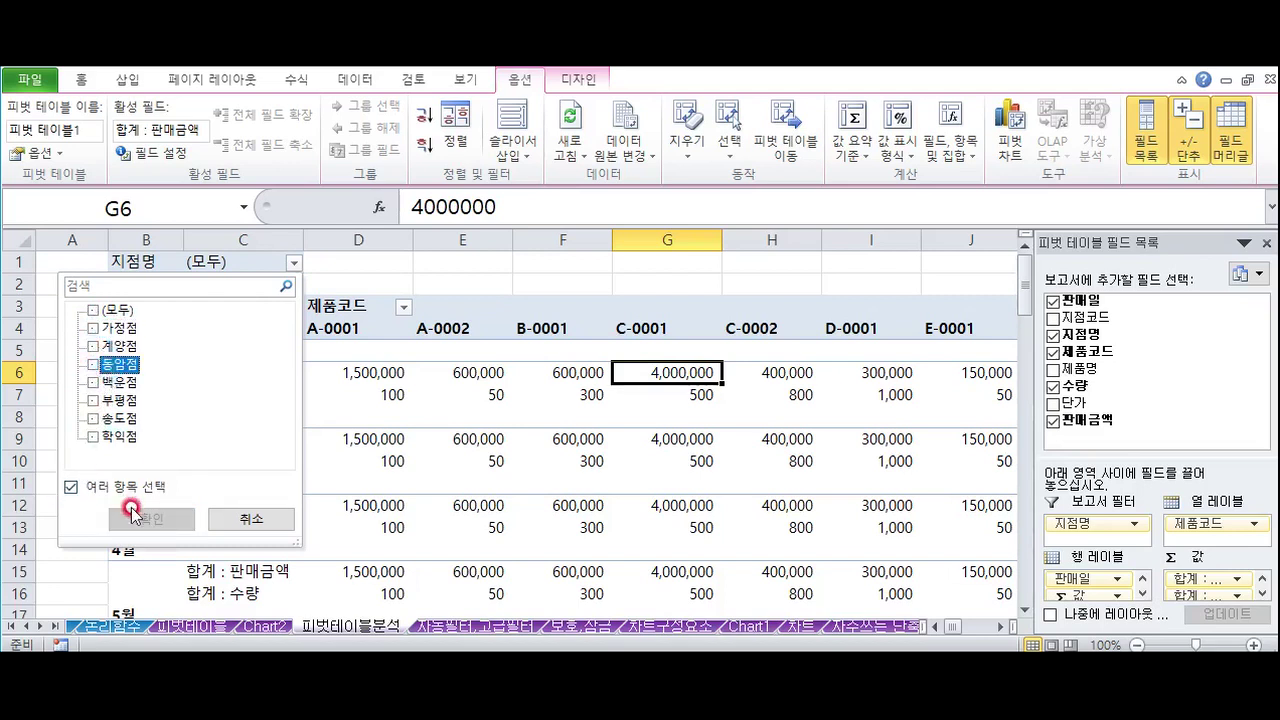
{"action": "left_click", "coordinate": [94, 366]}
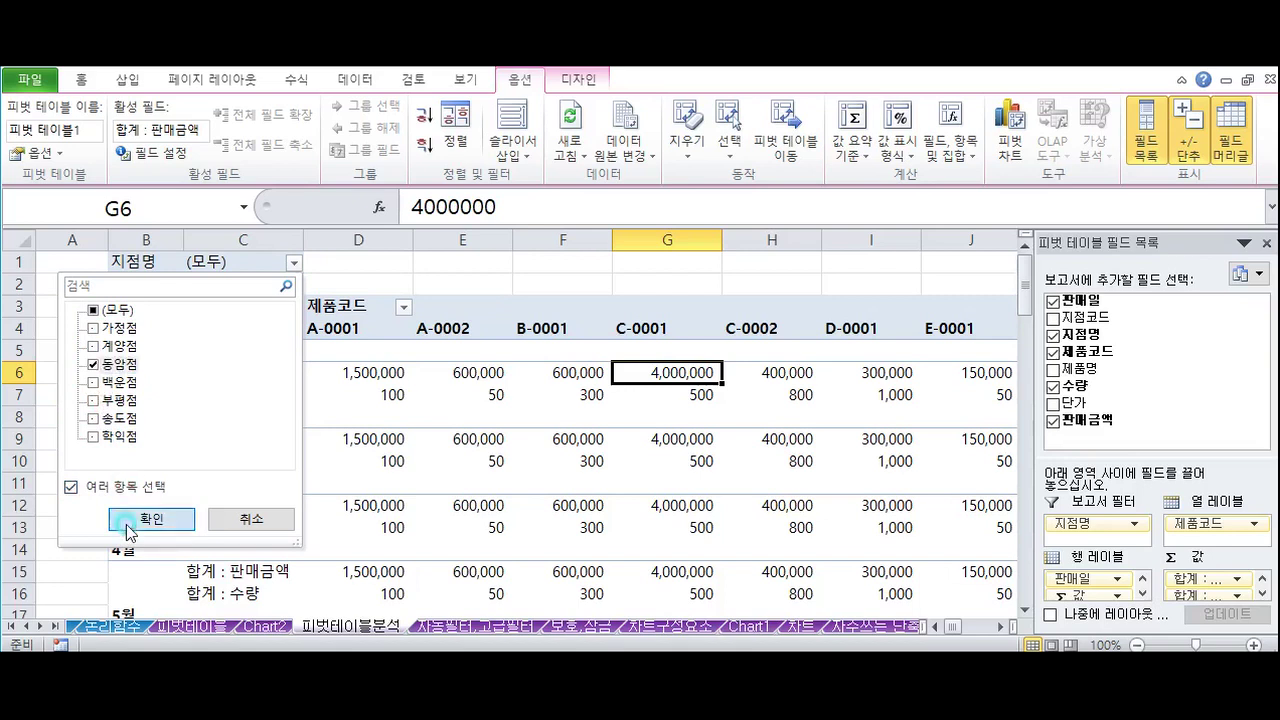
{"action": "left_click", "coordinate": [128, 526]}
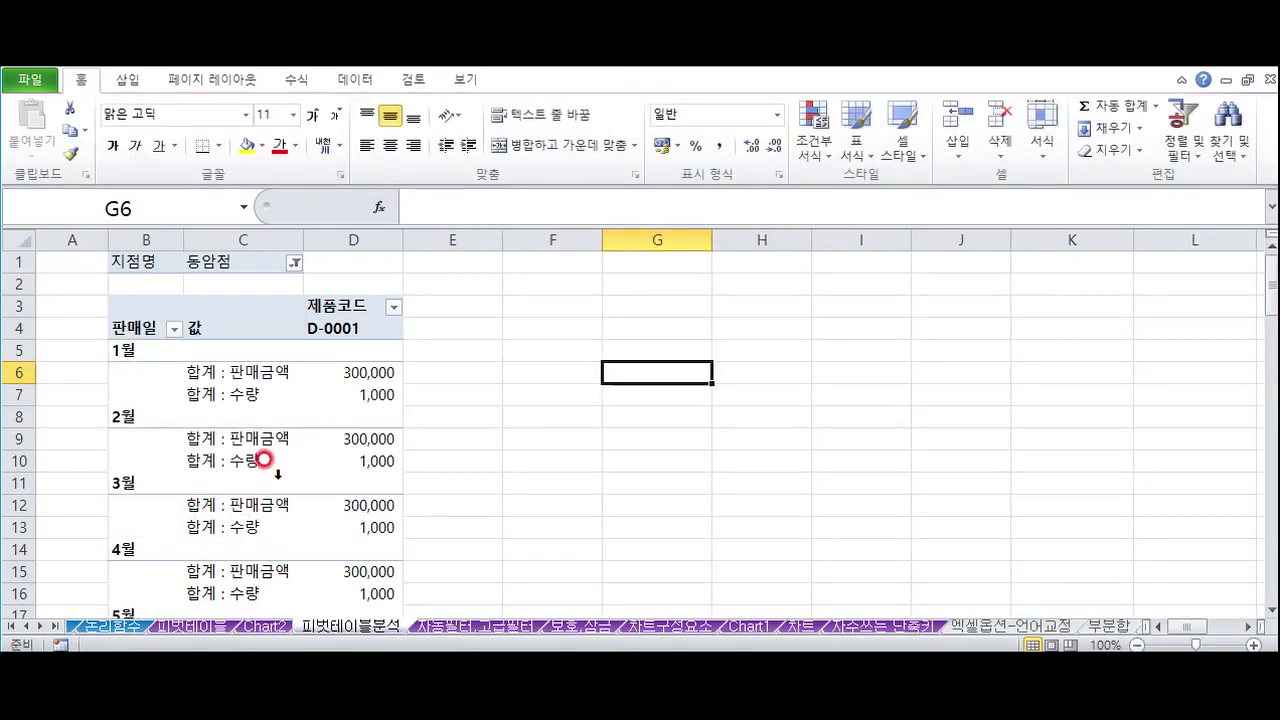
{"action": "key", "text": "ctrl+z"}
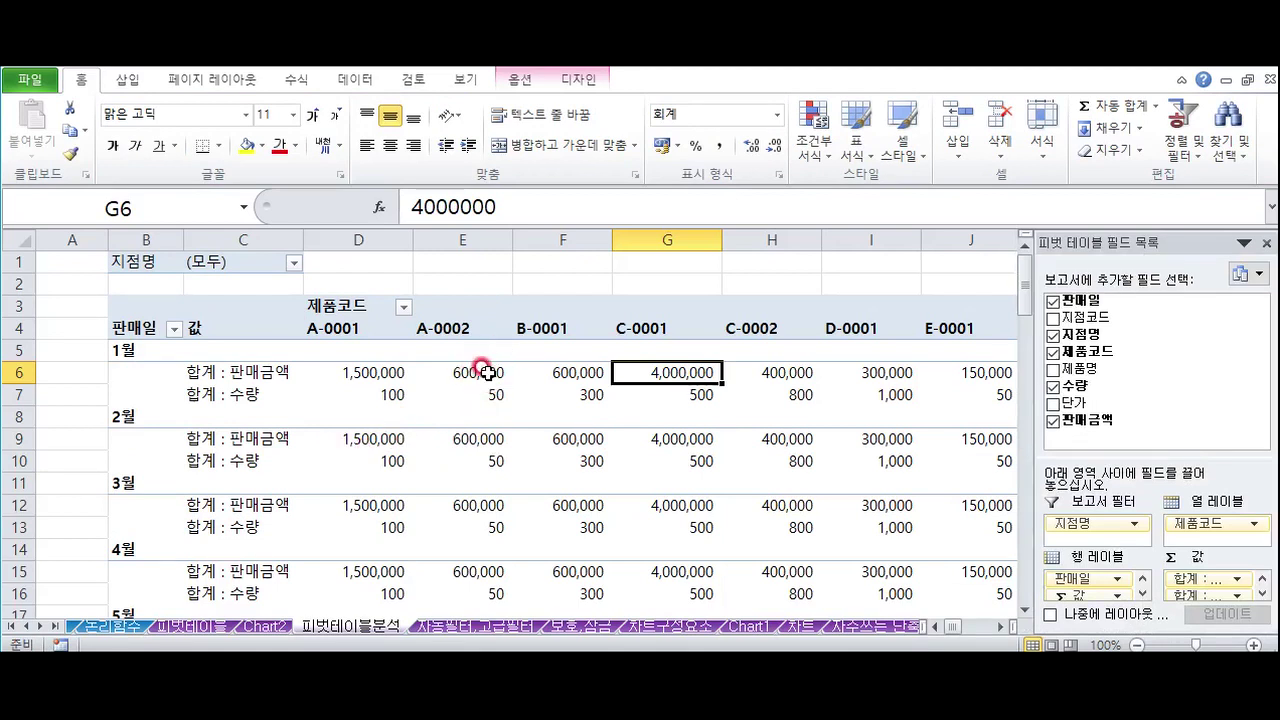
Insert a slicer for the 지점명 field and place it in the empty area beside the pivot table, around columns G and H
{"action": "left_click", "coordinate": [522, 80]}
{"action": "left_click", "coordinate": [511, 150]}
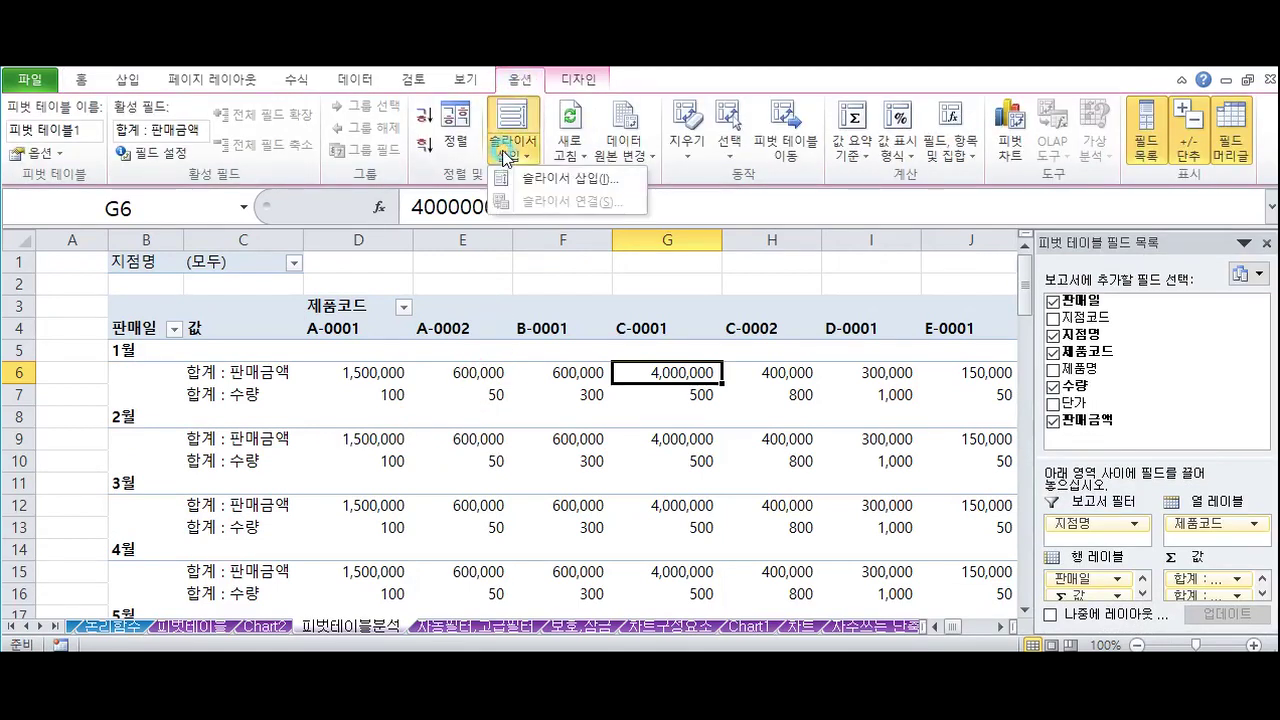
{"action": "left_click", "coordinate": [537, 186]}
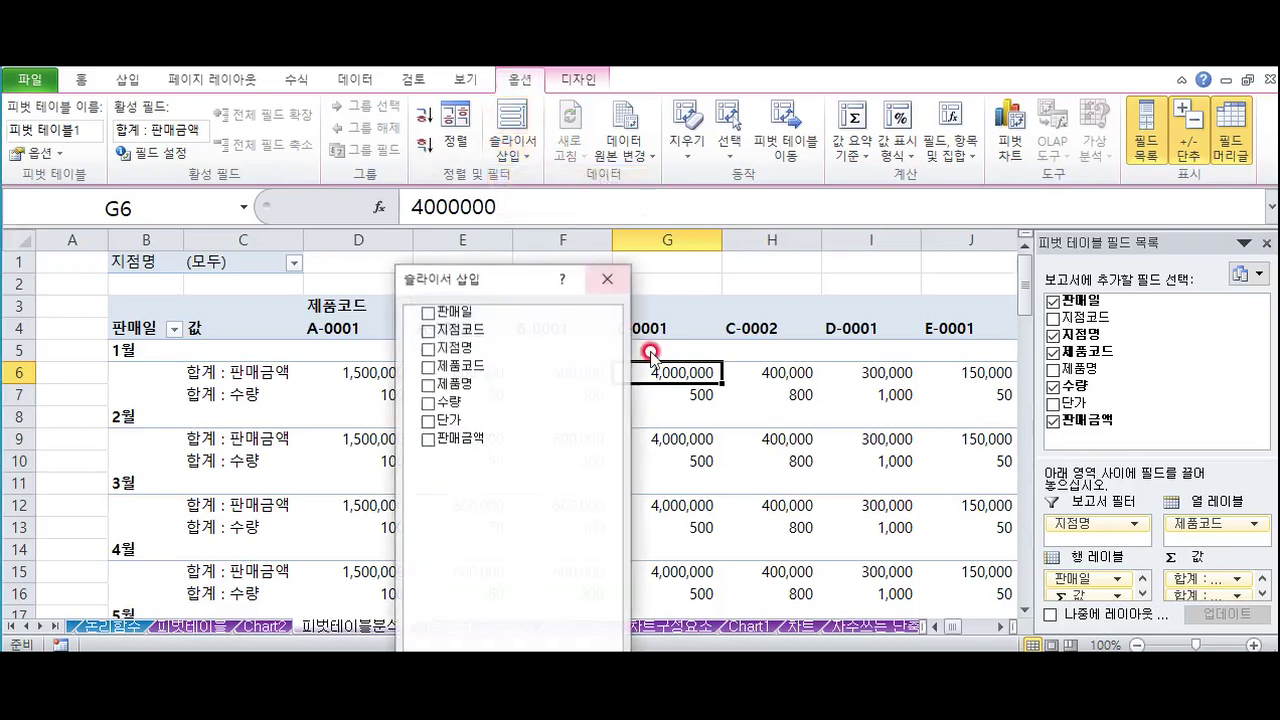
{"action": "left_click", "coordinate": [430, 350]}
{"action": "left_click_drag", "start_coordinate": [508, 277], "coordinate": [432, 124]}
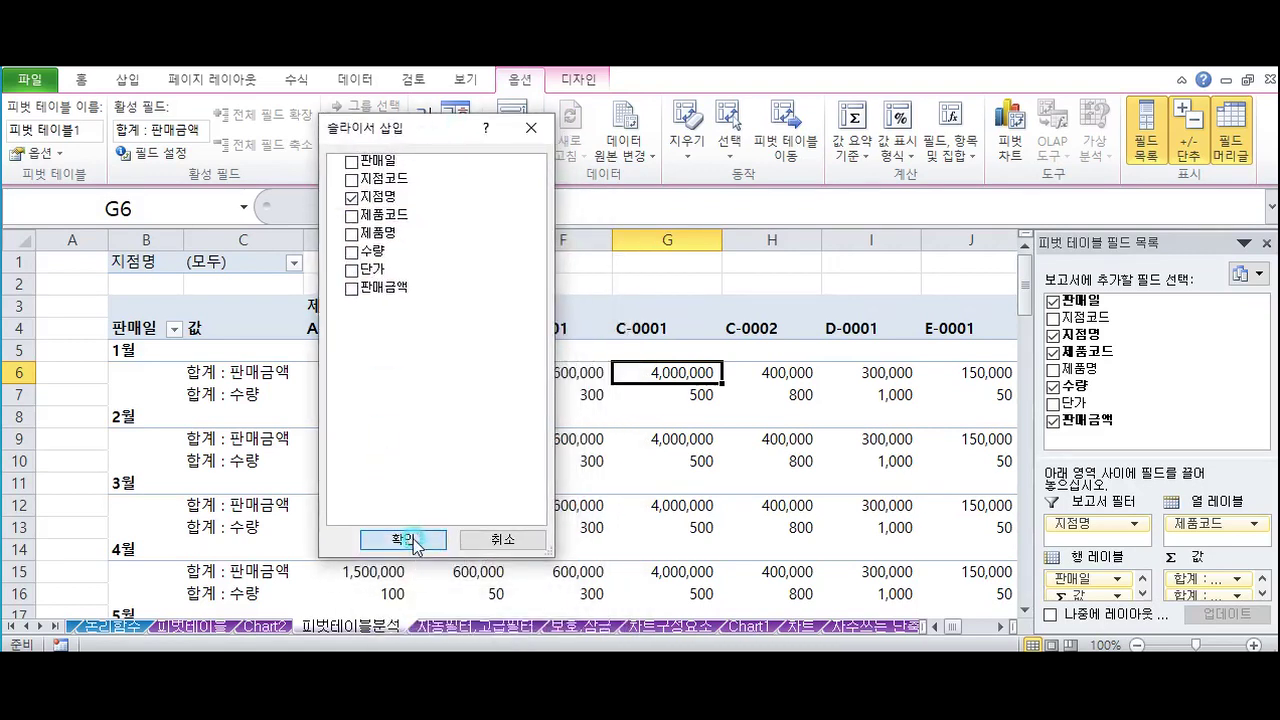
{"action": "left_click", "coordinate": [404, 539]}
{"action": "left_click_drag", "start_coordinate": [543, 322], "coordinate": [757, 304]}
Filter the pivot table with the 지점명 slicer by 동암점, 백운점, 송도점, 학익점 and 가정점 in turn
{"action": "left_click", "coordinate": [731, 401]}
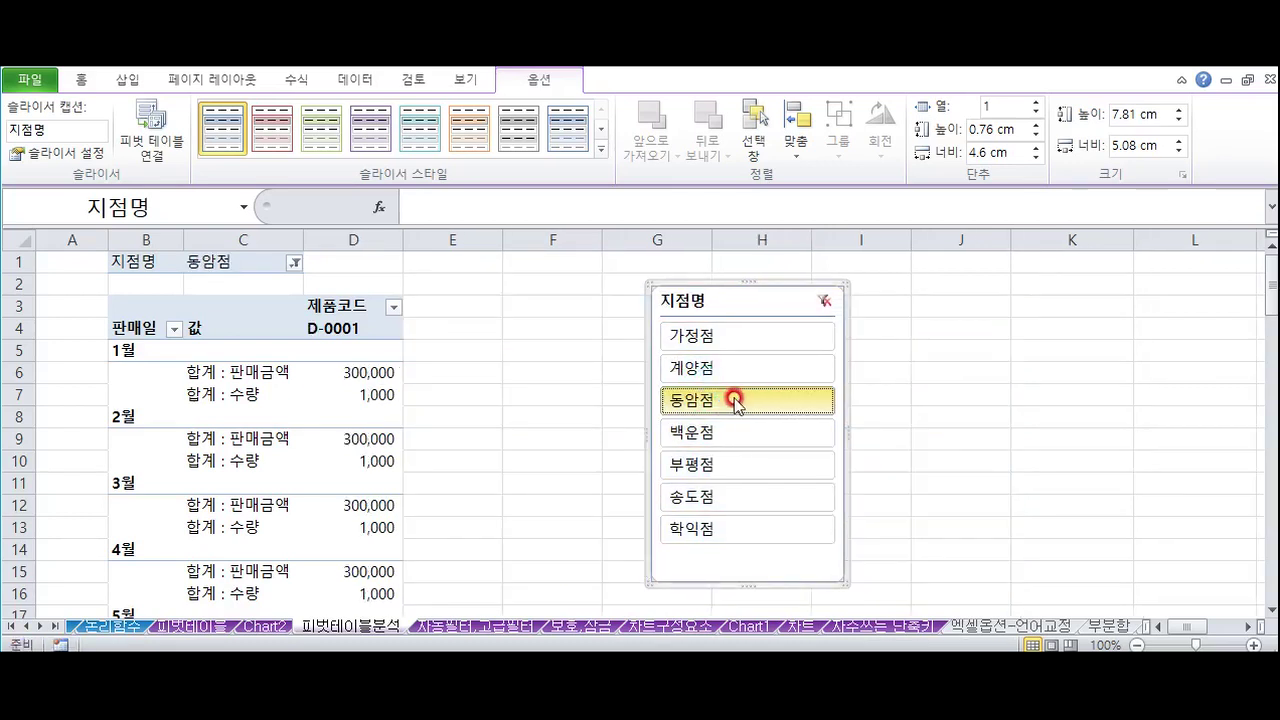
{"action": "left_click", "coordinate": [727, 431]}
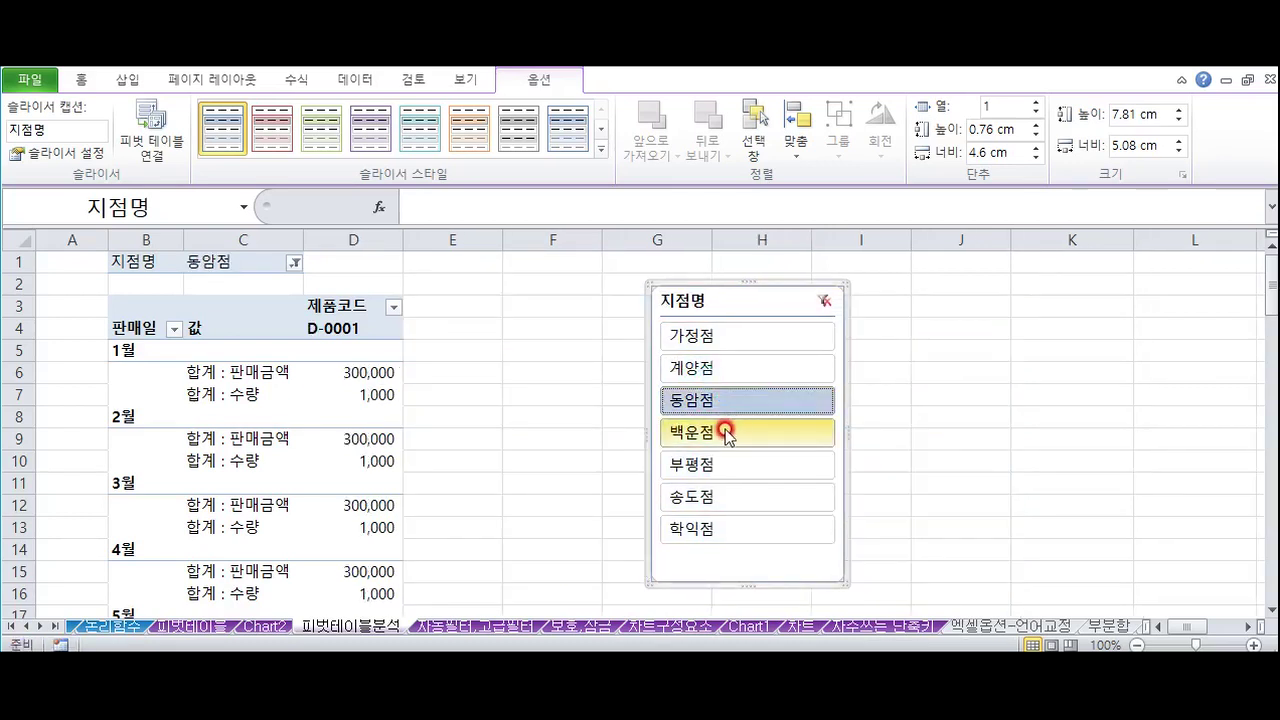
{"action": "left_click", "coordinate": [718, 495]}
{"action": "left_click", "coordinate": [720, 530]}
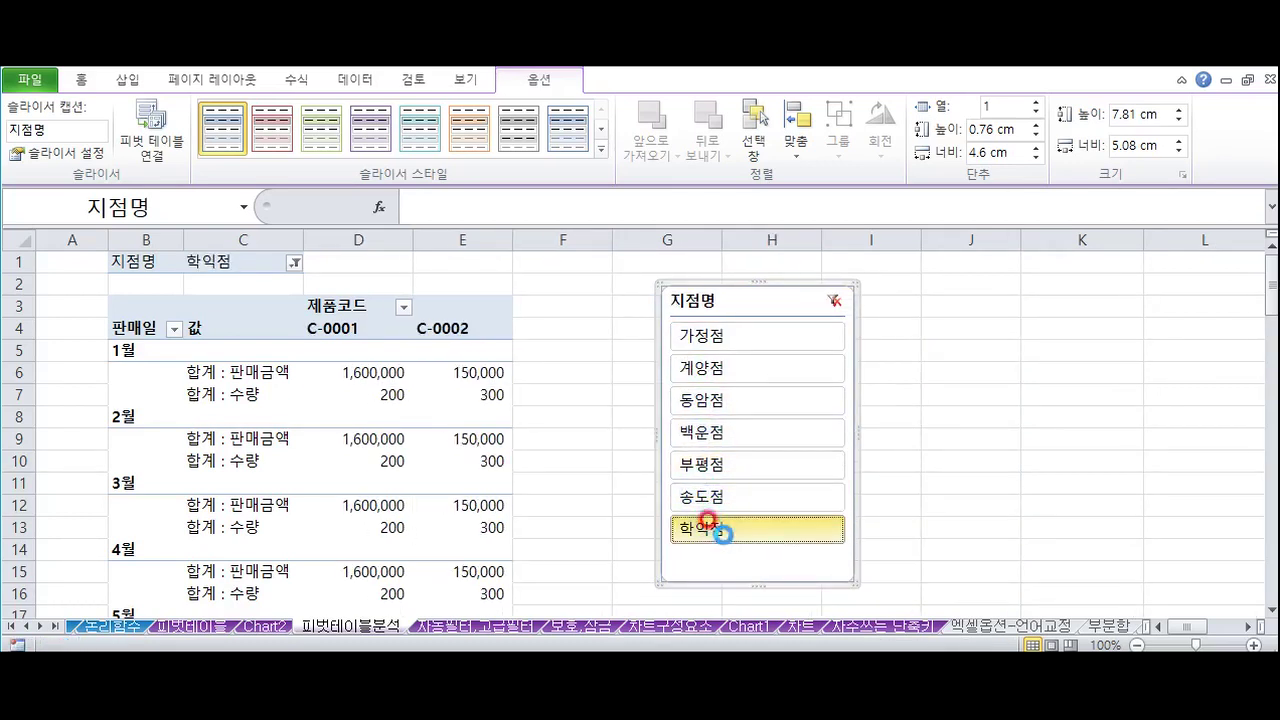
{"action": "left_click", "coordinate": [721, 337]}
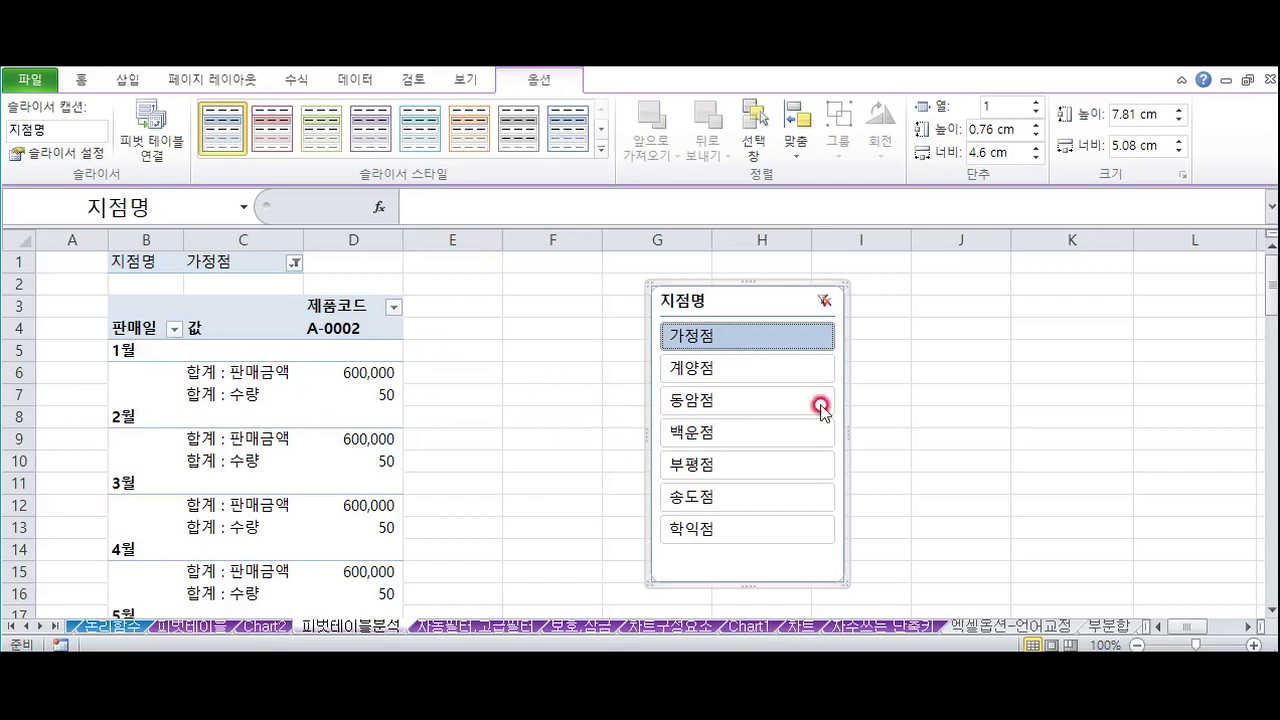
Select a value cell in the pivot table and look over the field areas in the field list
{"action": "left_click", "coordinate": [316, 395]}
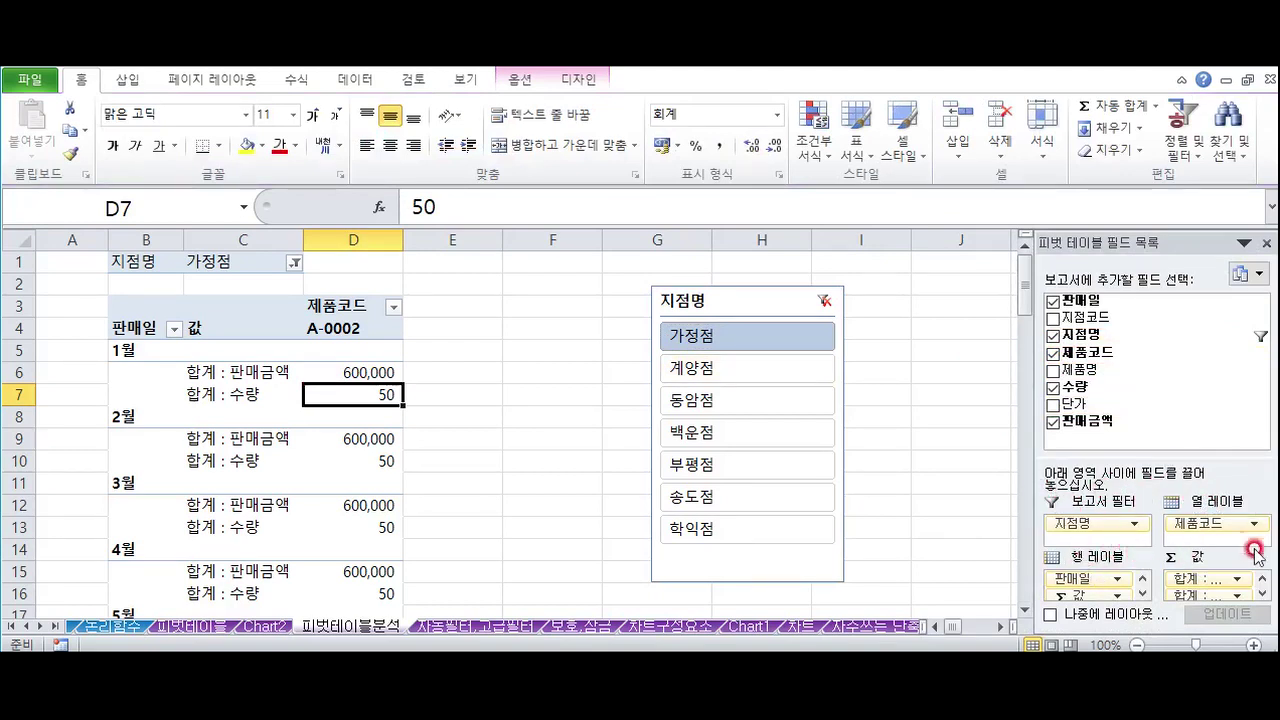
{"action": "left_click_drag", "start_coordinate": [1040, 580], "coordinate": [1228, 558]}
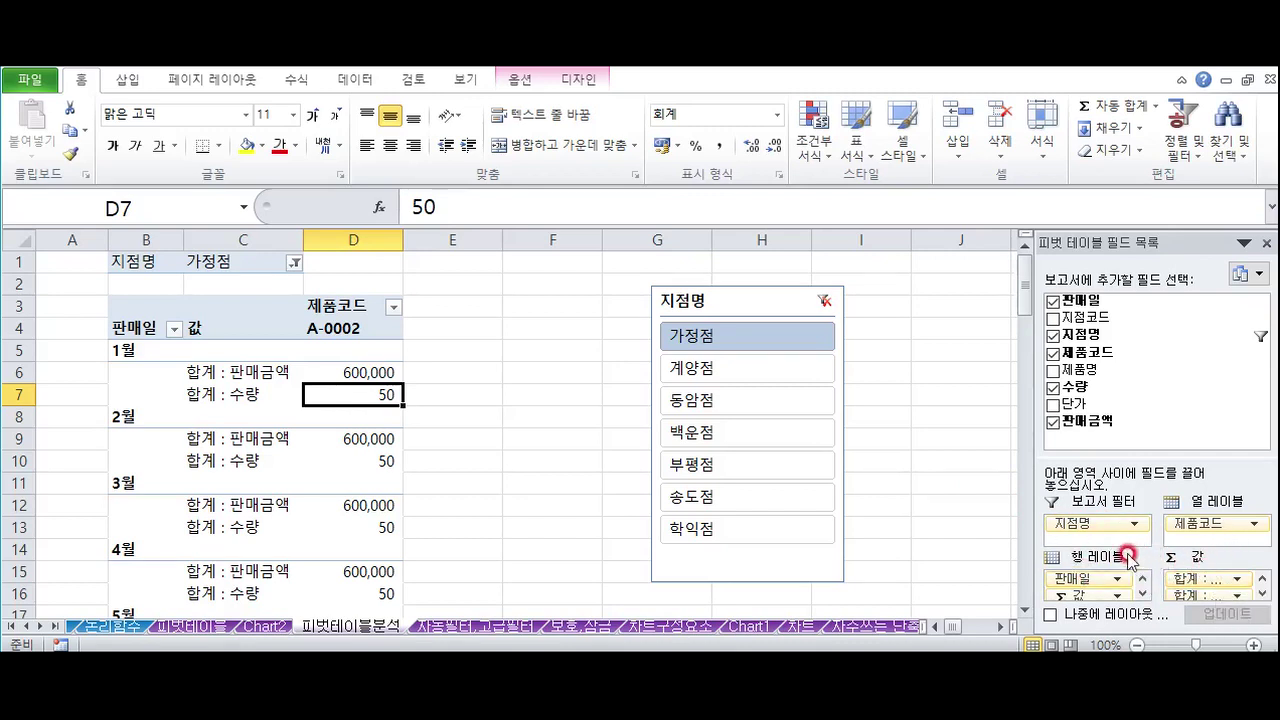
{"action": "left_click_drag", "start_coordinate": [1128, 556], "coordinate": [1053, 528]}
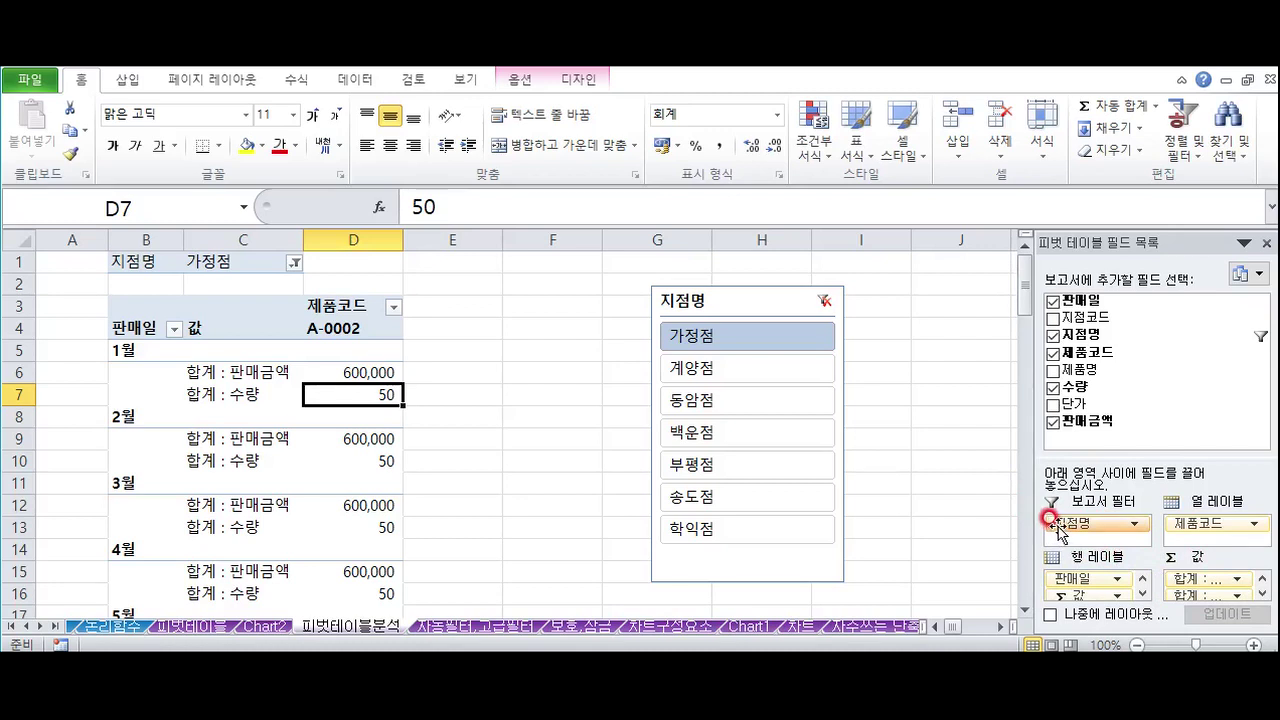
{"action": "left_click_drag", "start_coordinate": [1053, 522], "coordinate": [716, 352]}
Switch the slicer filter through 계양점 and 동암점 to 백운점, and check the pivot chart on the Chart2 sheet
{"action": "left_click", "coordinate": [716, 368]}
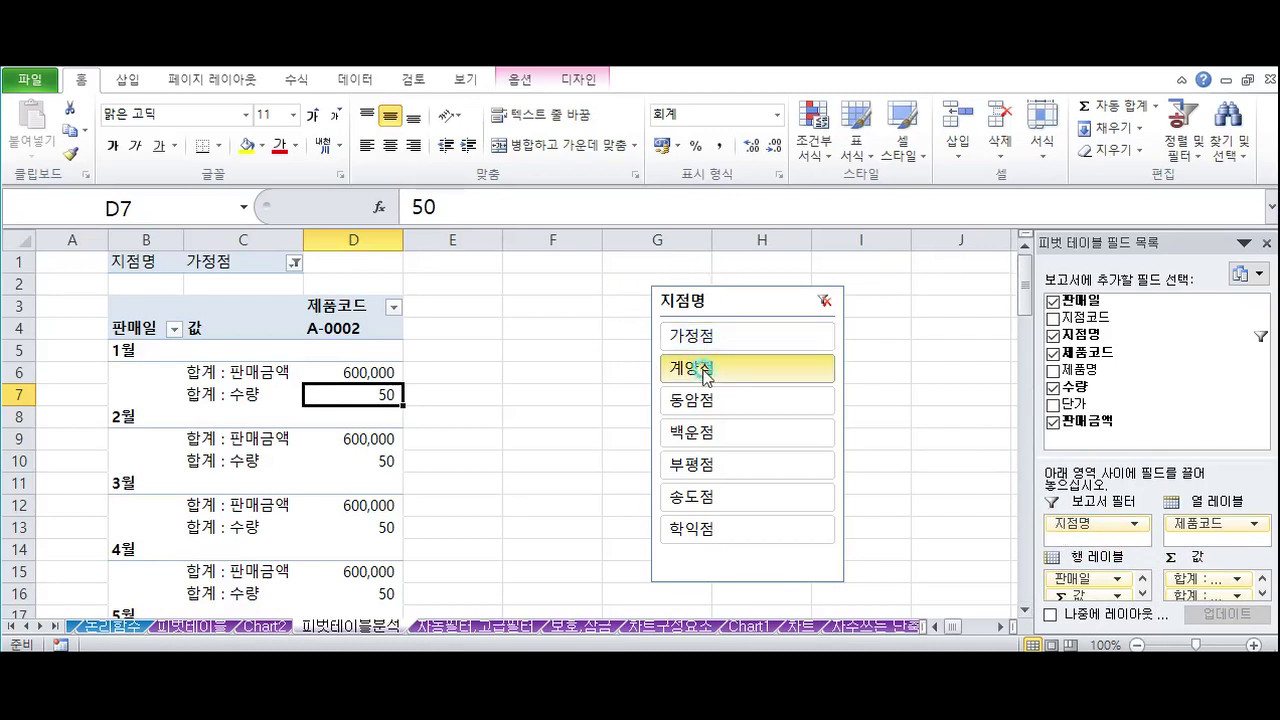
{"action": "left_click", "coordinate": [717, 400]}
{"action": "left_click", "coordinate": [693, 436]}
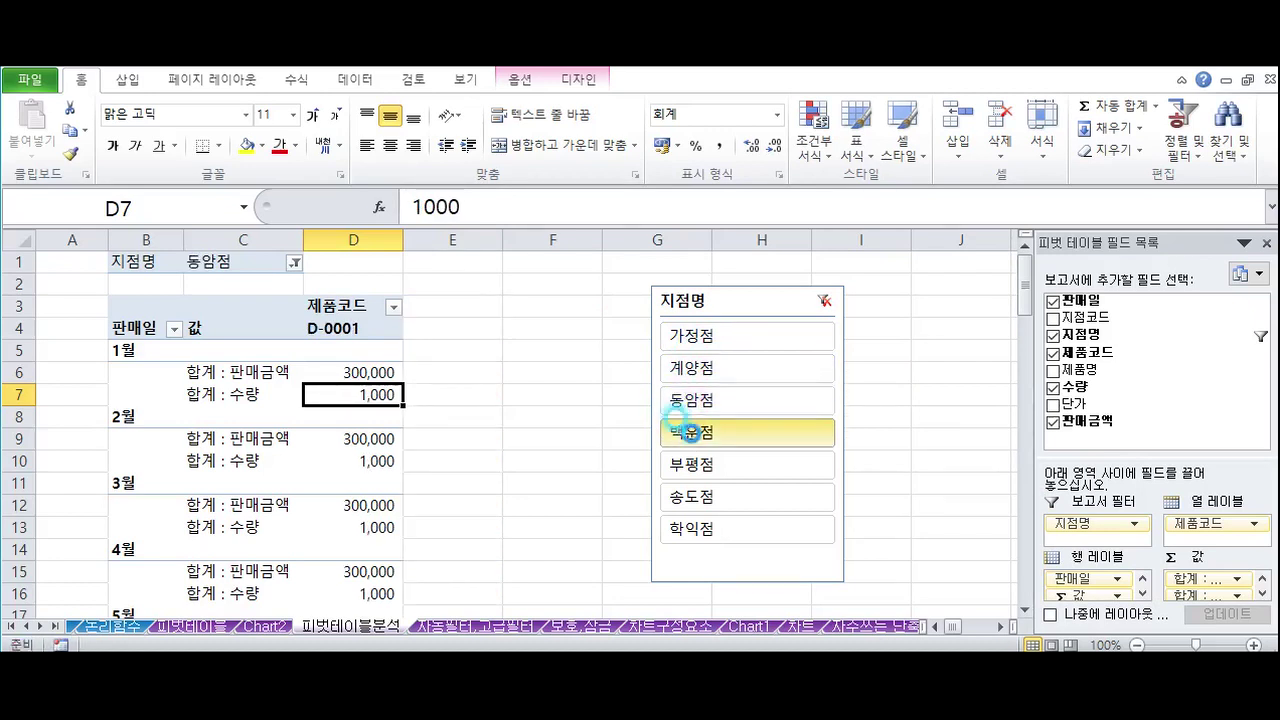
{"action": "left_click", "coordinate": [266, 627]}
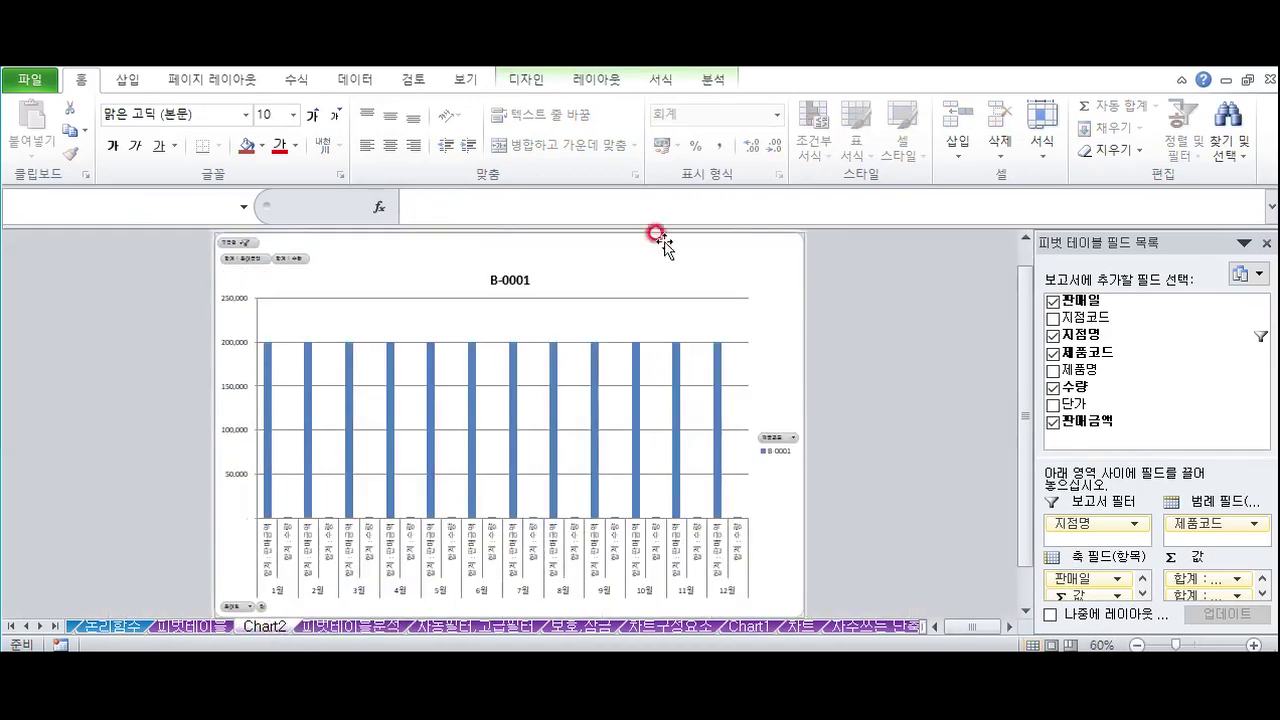
{"action": "left_click", "coordinate": [333, 628]}
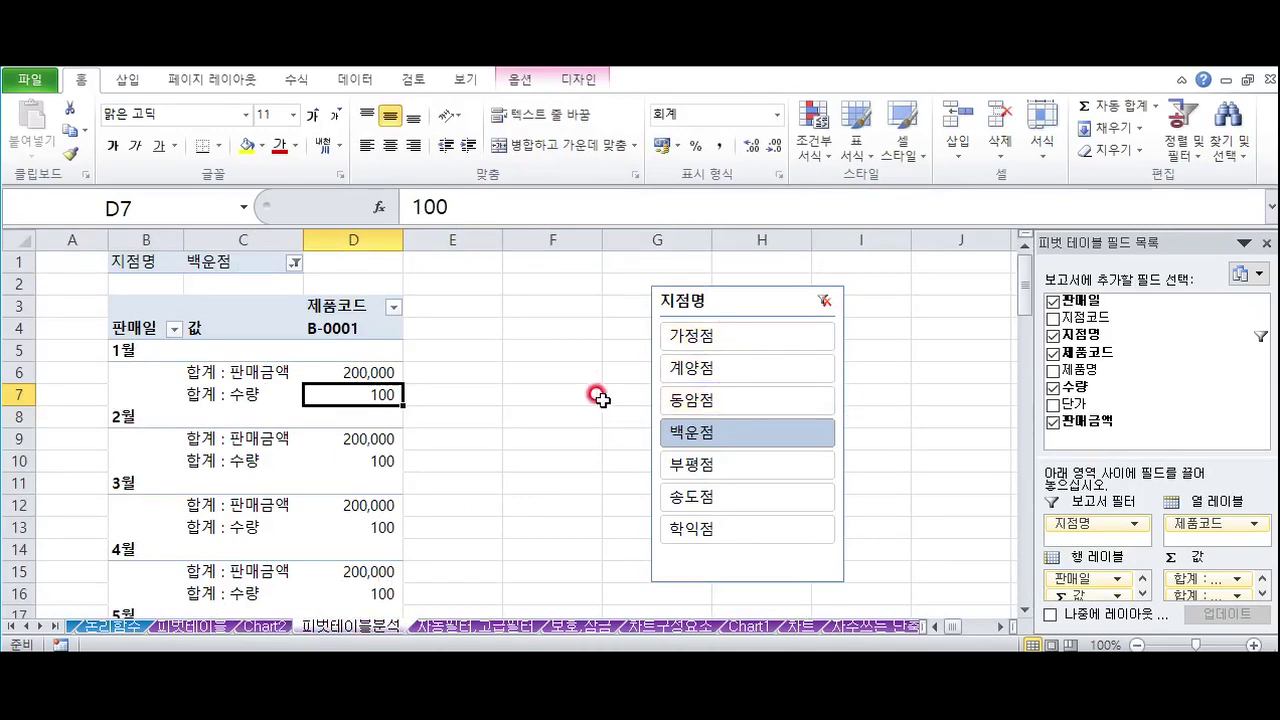
Look over the source sales data on the 피벗테이블 sheet, from the last records up to the first ones
{"action": "left_click", "coordinate": [206, 636]}
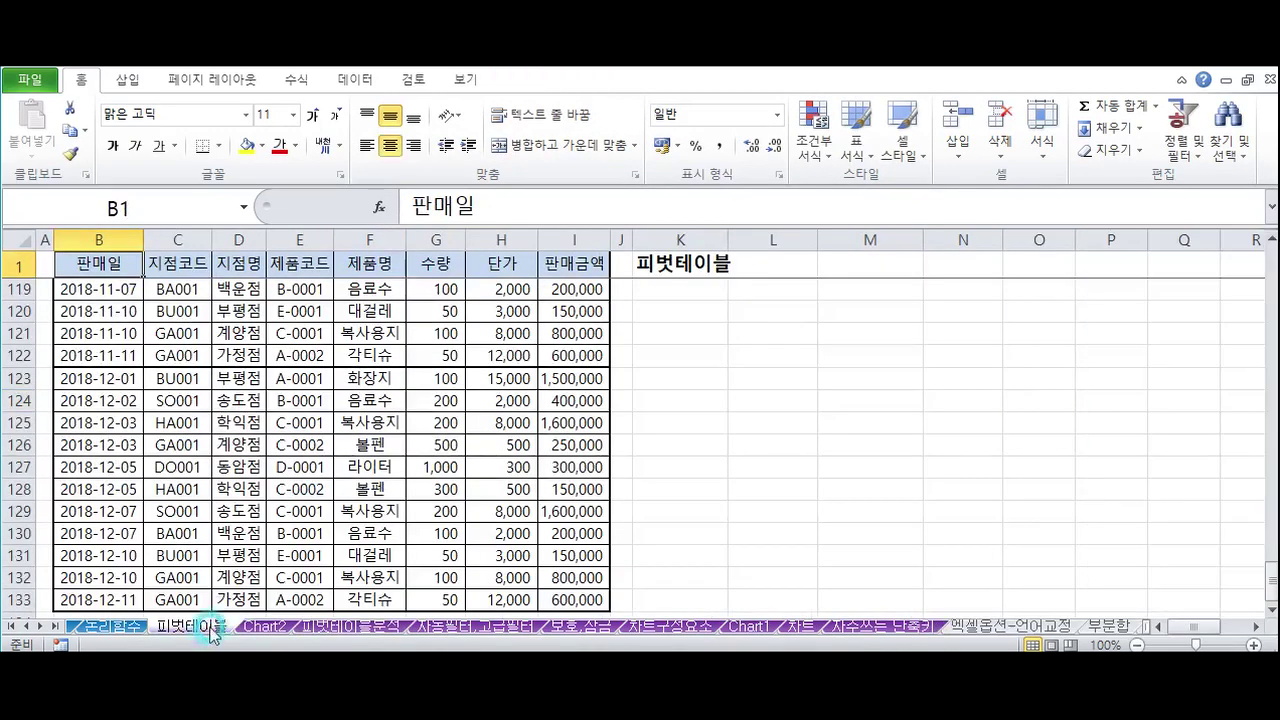
{"action": "scroll", "coordinate": [343, 494], "scroll_direction": "up", "scroll_amount": 20}
{"action": "scroll", "coordinate": [380, 533], "scroll_direction": "up", "scroll_amount": 19}
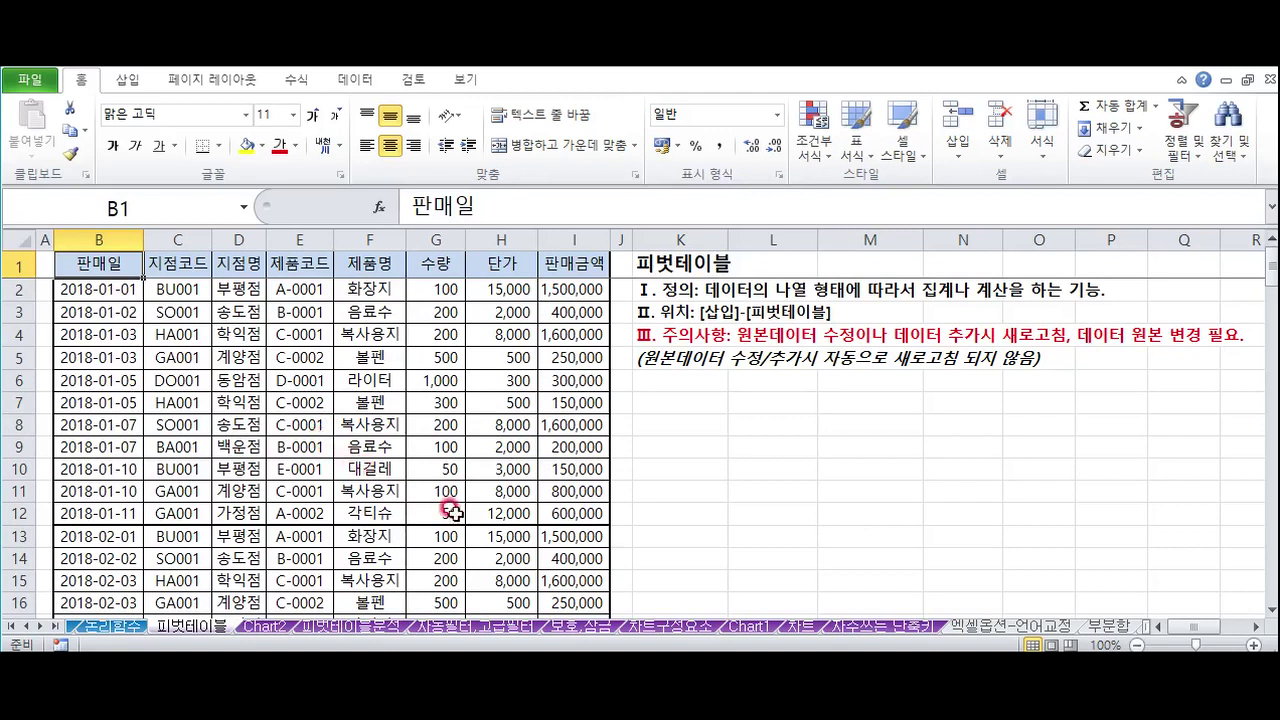
Return to the 피벗테이블분석 sheet and refresh (새로 고침) the pivot table
{"action": "left_click", "coordinate": [348, 626]}
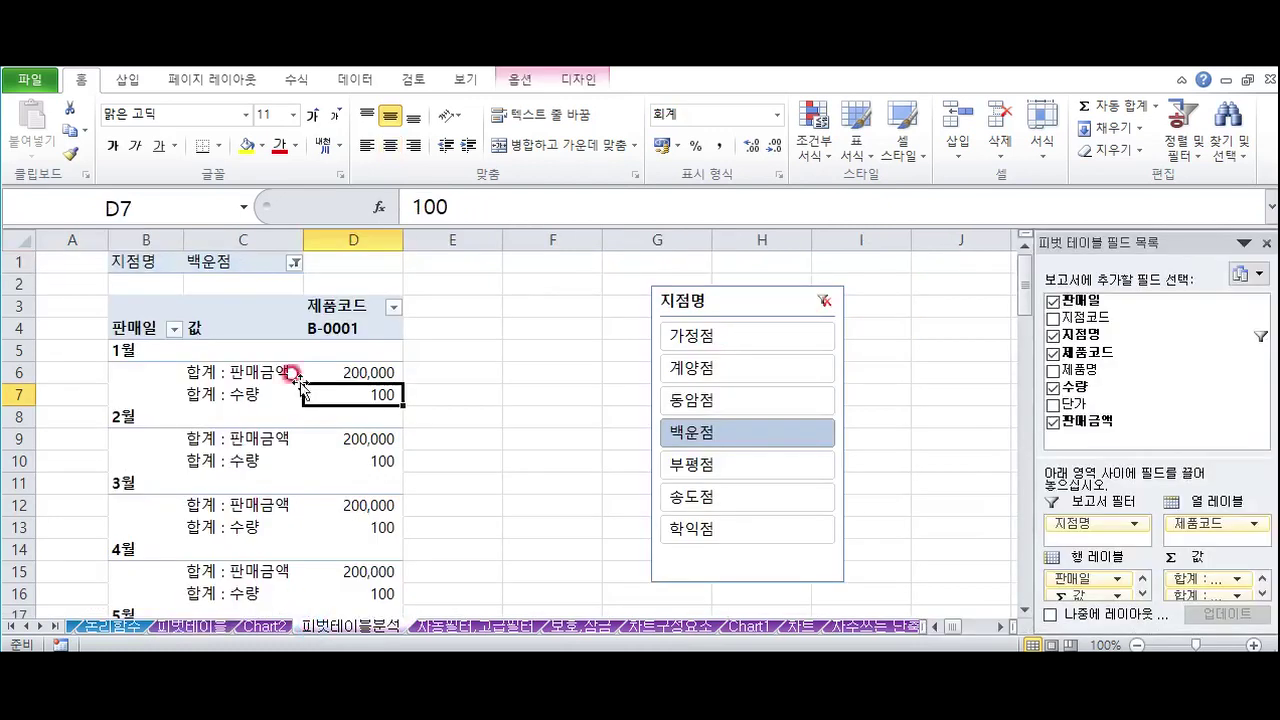
{"action": "left_click", "coordinate": [518, 79]}
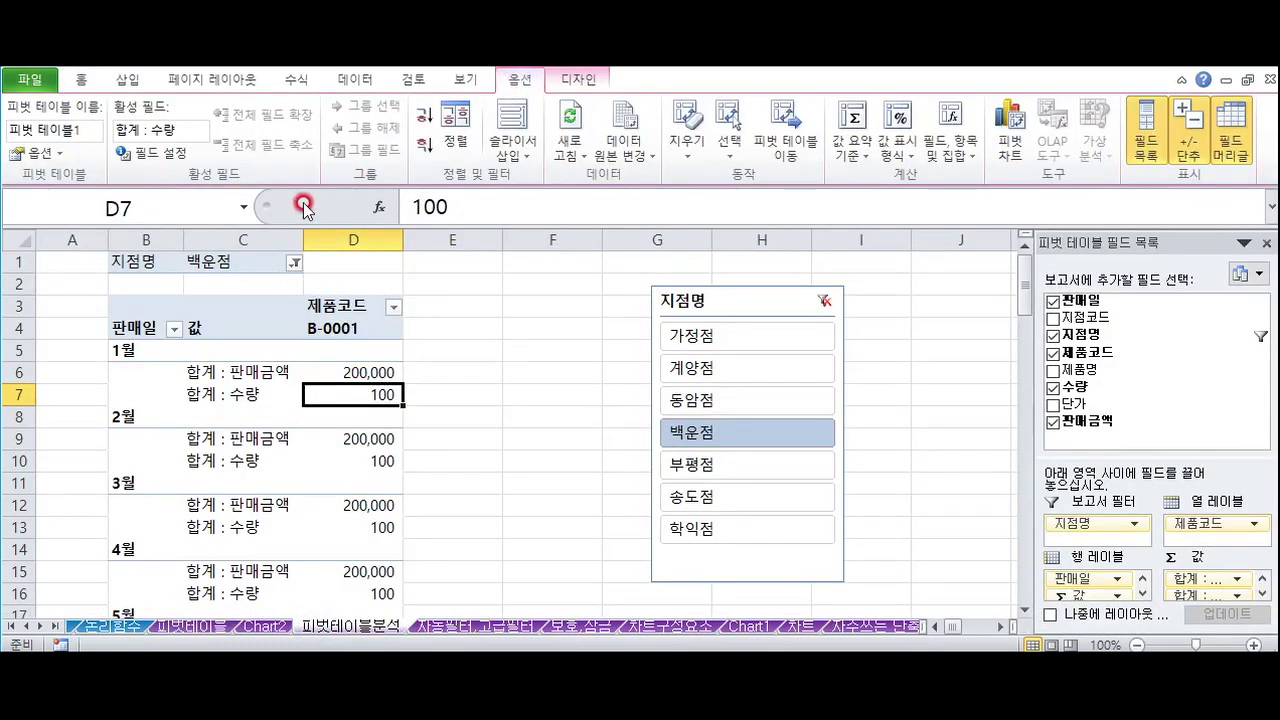
{"action": "left_click", "coordinate": [582, 166]}
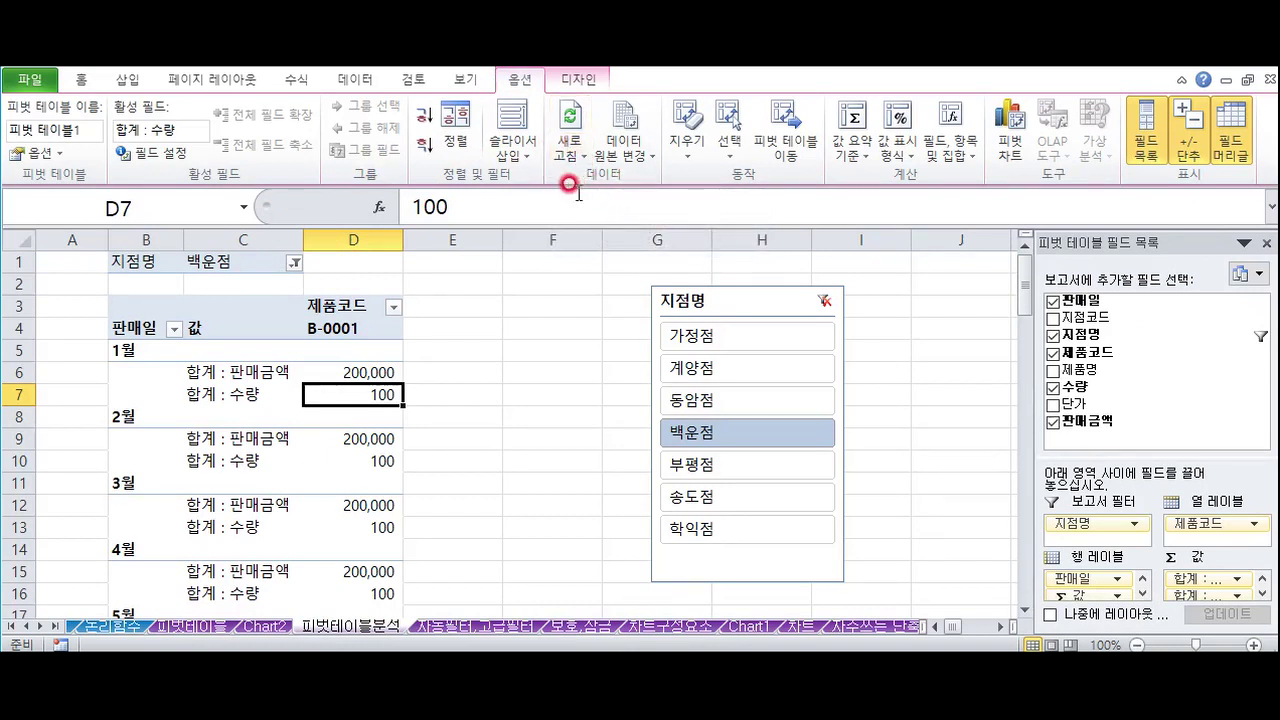
{"action": "left_click", "coordinate": [578, 166]}
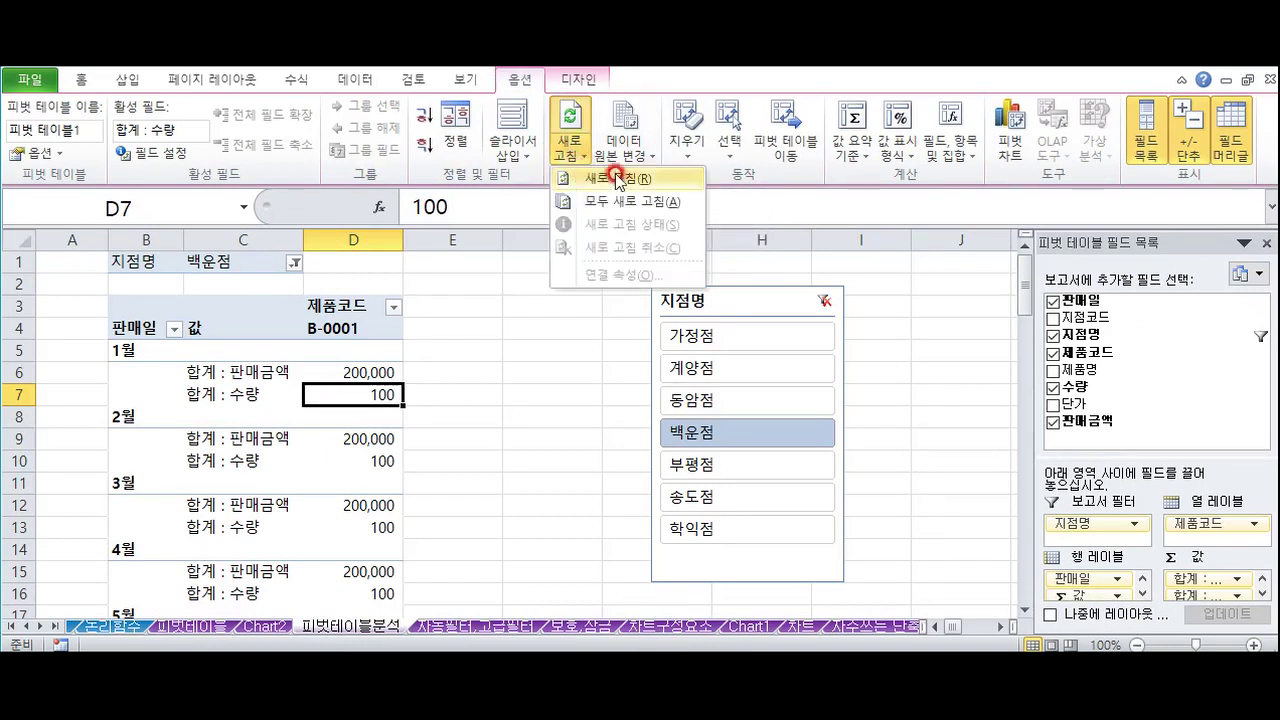
{"action": "left_click", "coordinate": [605, 178]}
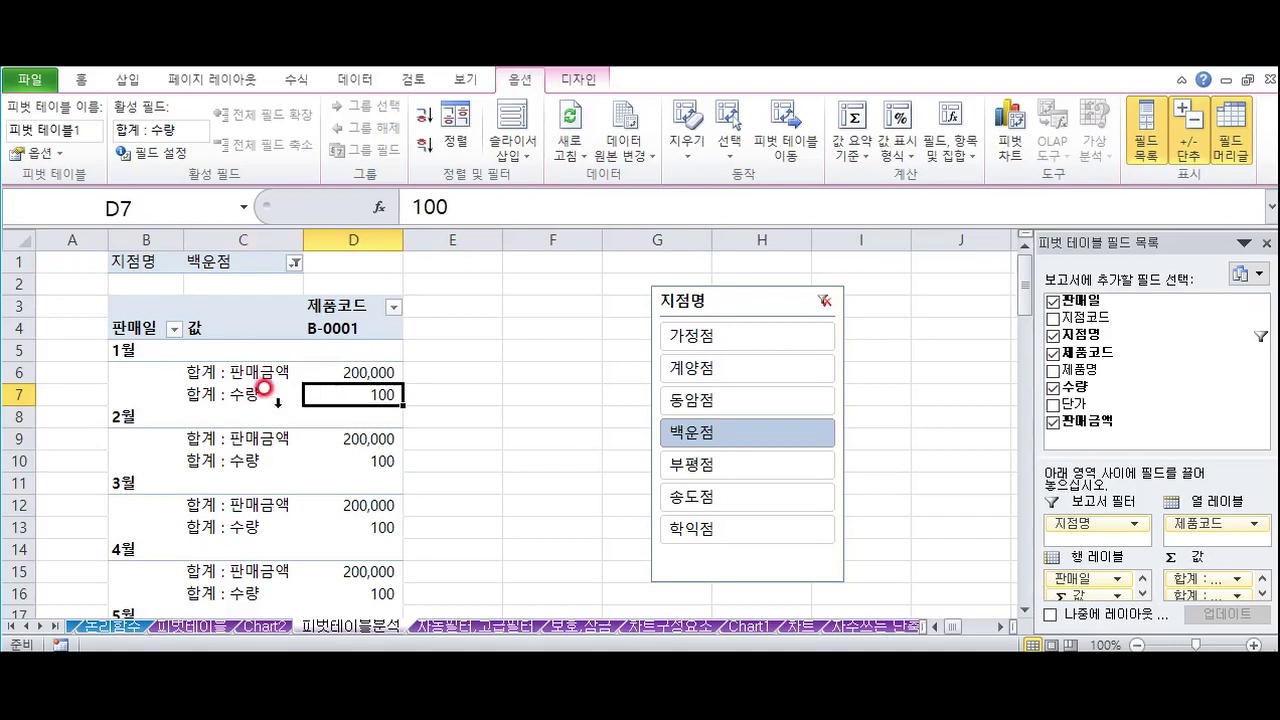
Check the pivot table's source range 피벗테이블!$B$1:$I$133 in the data source change (데이터 원본 변경) settings and accept it
{"action": "left_click", "coordinate": [366, 368]}
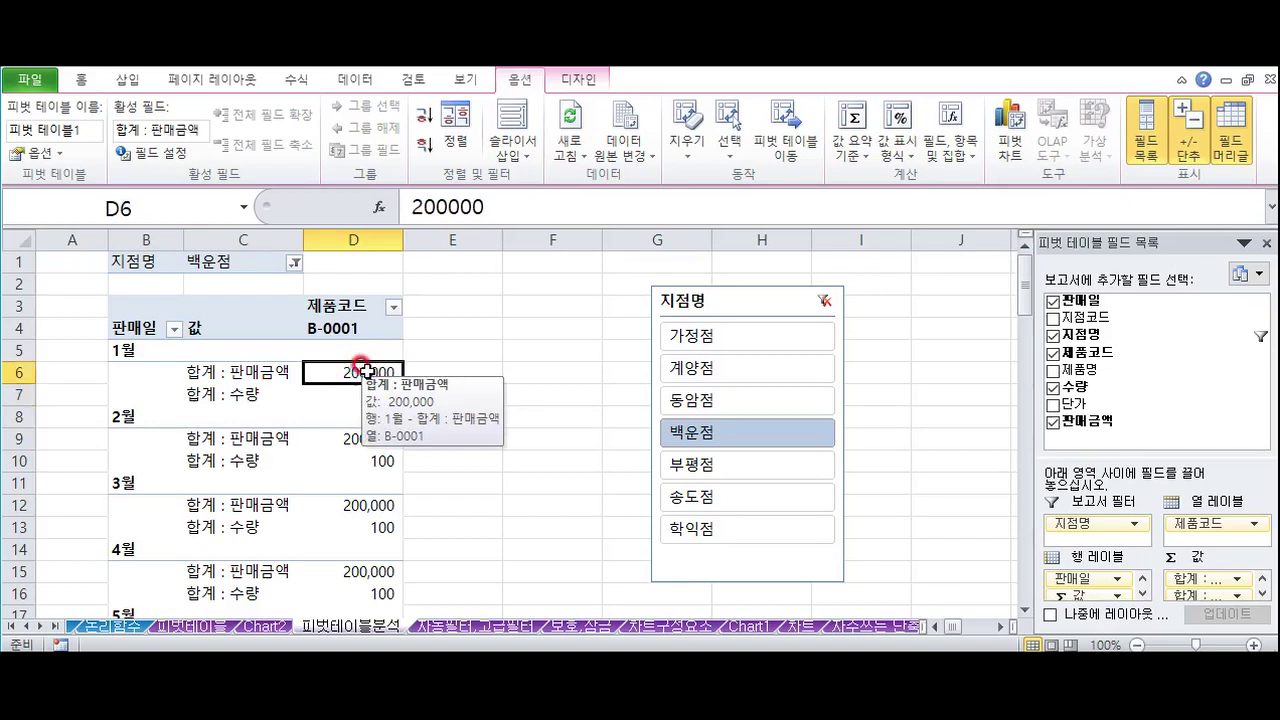
{"action": "left_click", "coordinate": [636, 152]}
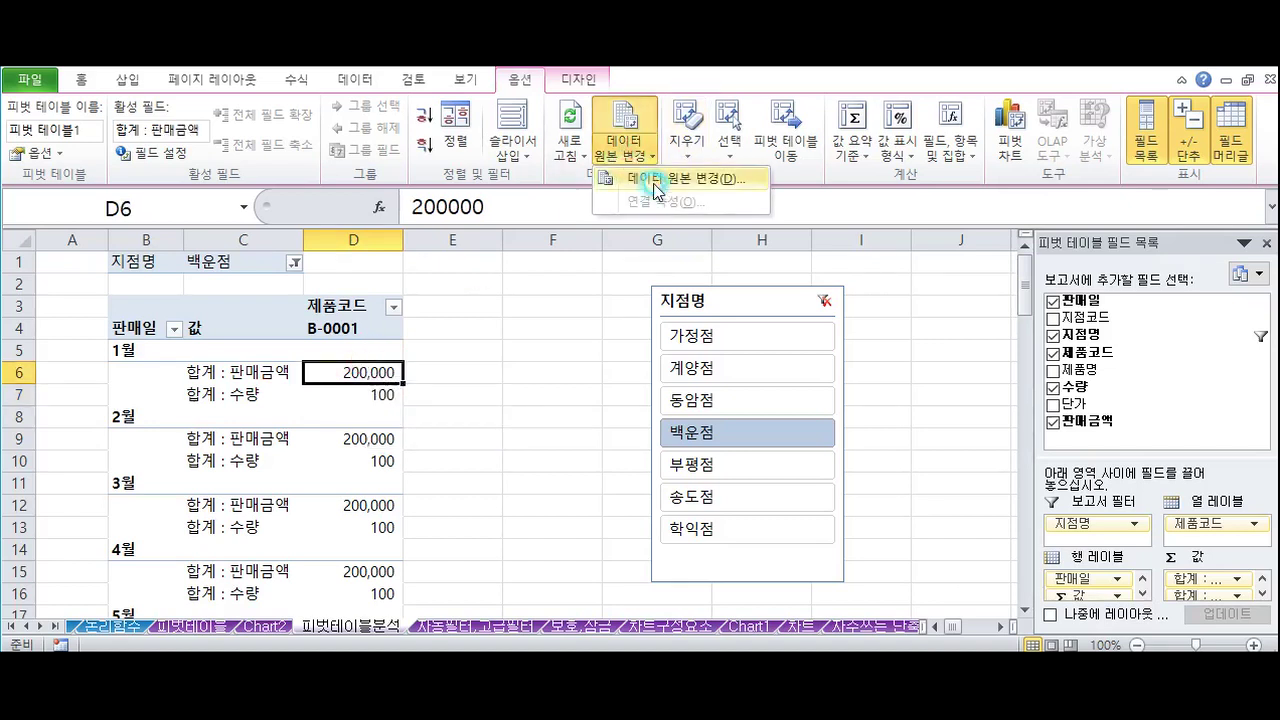
{"action": "left_click", "coordinate": [650, 180]}
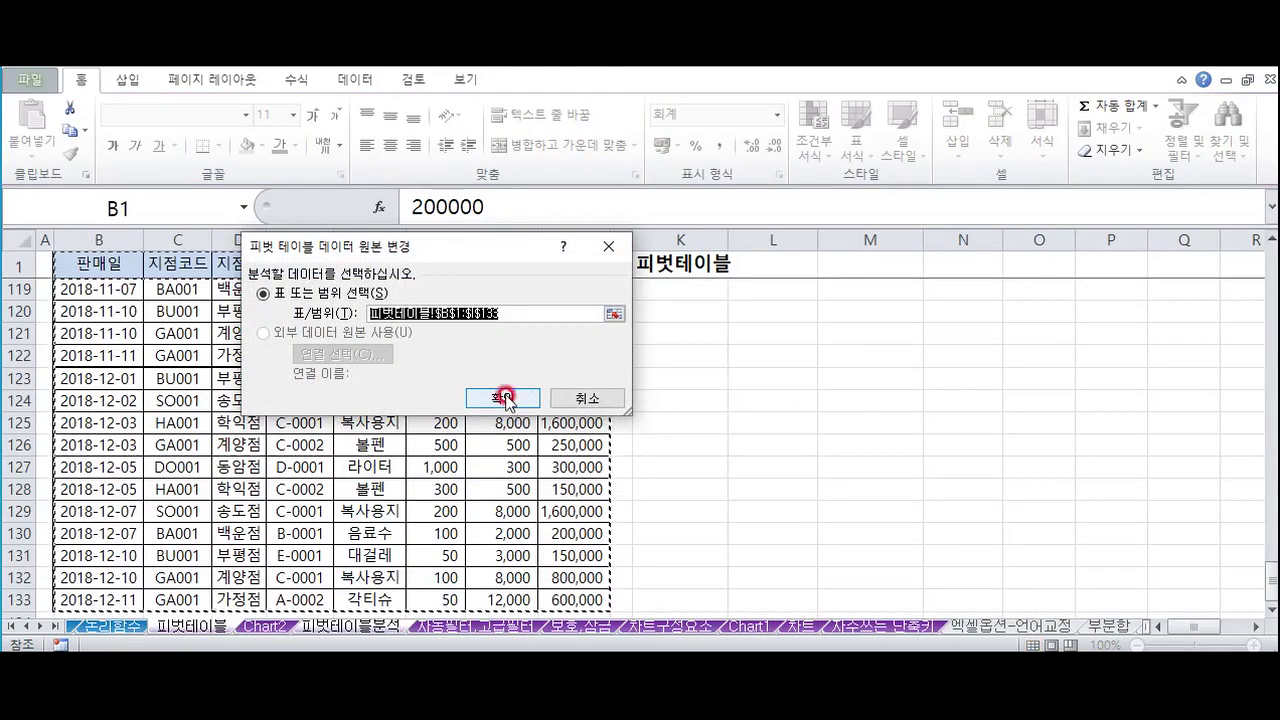
{"action": "left_click", "coordinate": [614, 313]}
{"action": "scroll", "coordinate": [320, 491], "scroll_direction": "down", "scroll_amount": 4}
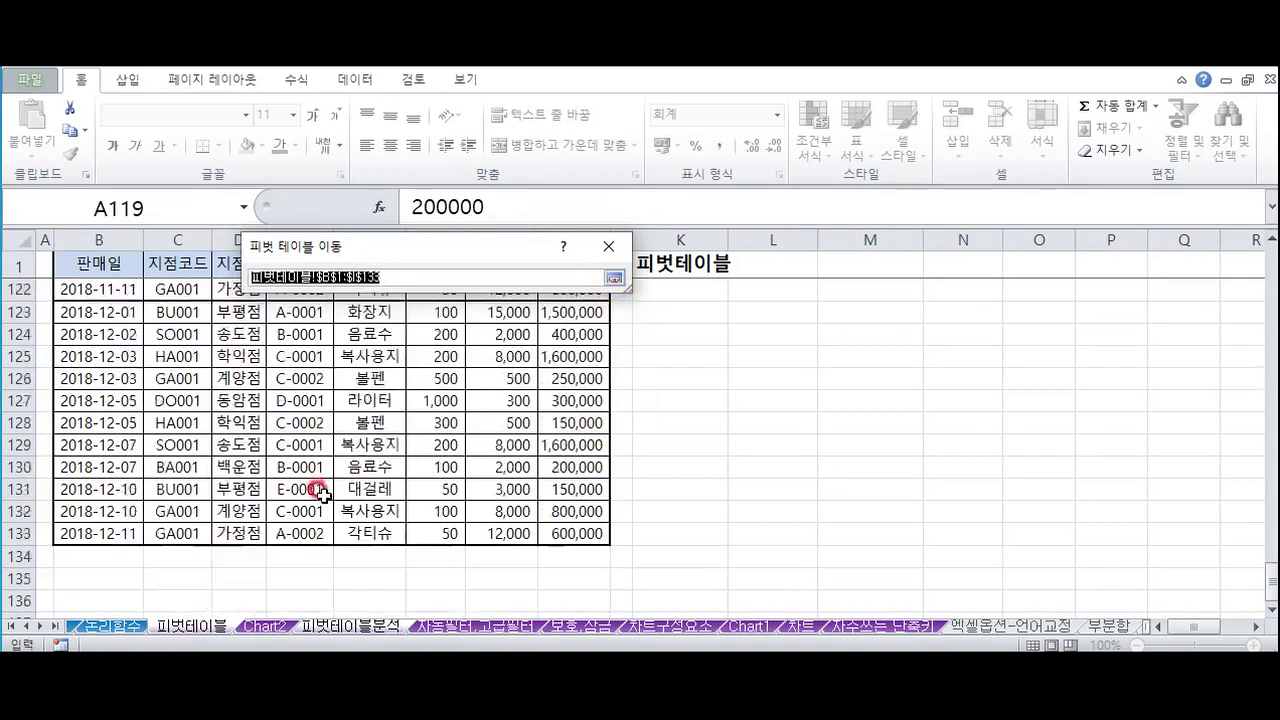
{"action": "scroll", "coordinate": [320, 491], "scroll_direction": "up", "scroll_amount": 4}
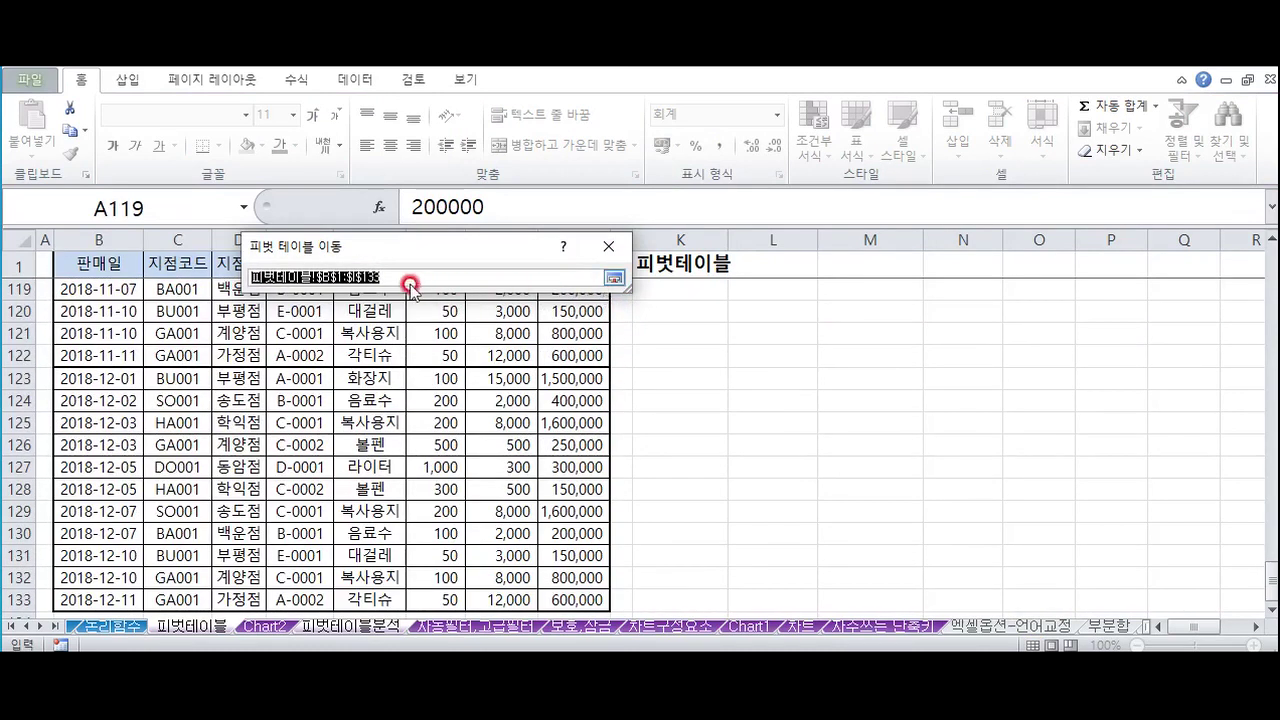
{"action": "scroll", "coordinate": [352, 449], "scroll_direction": "down", "scroll_amount": 2}
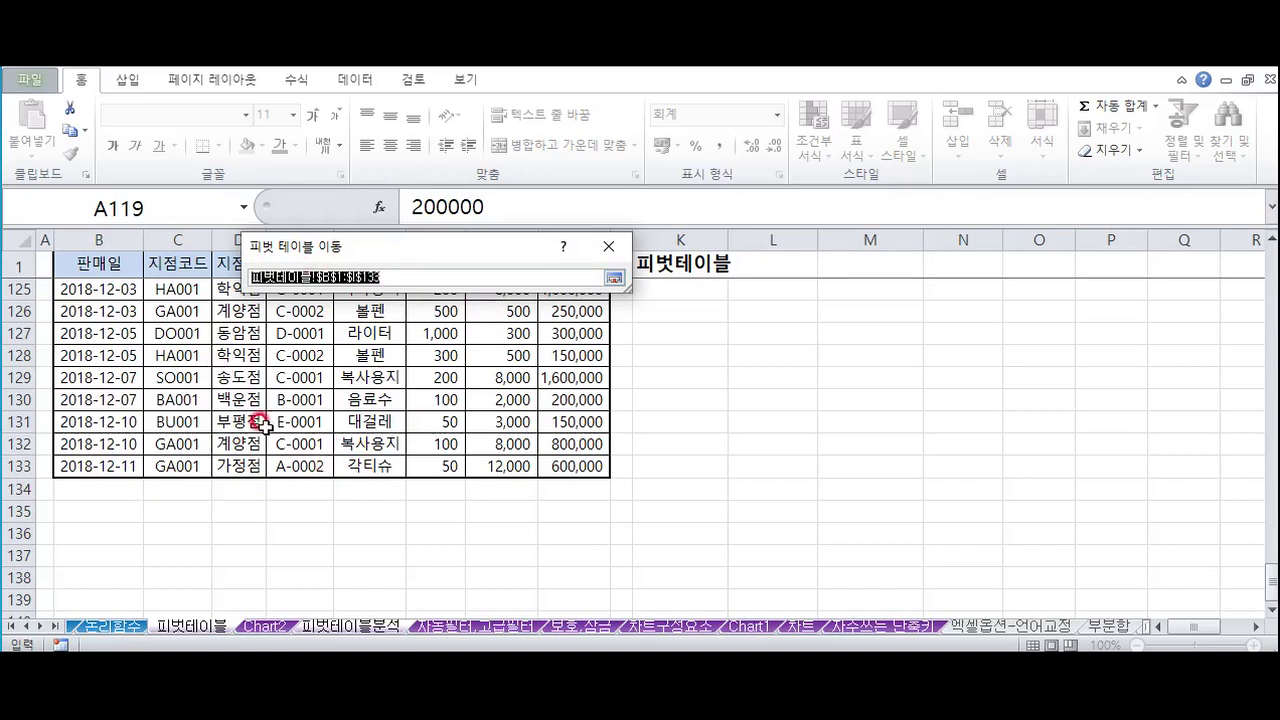
{"action": "left_click", "coordinate": [608, 246]}
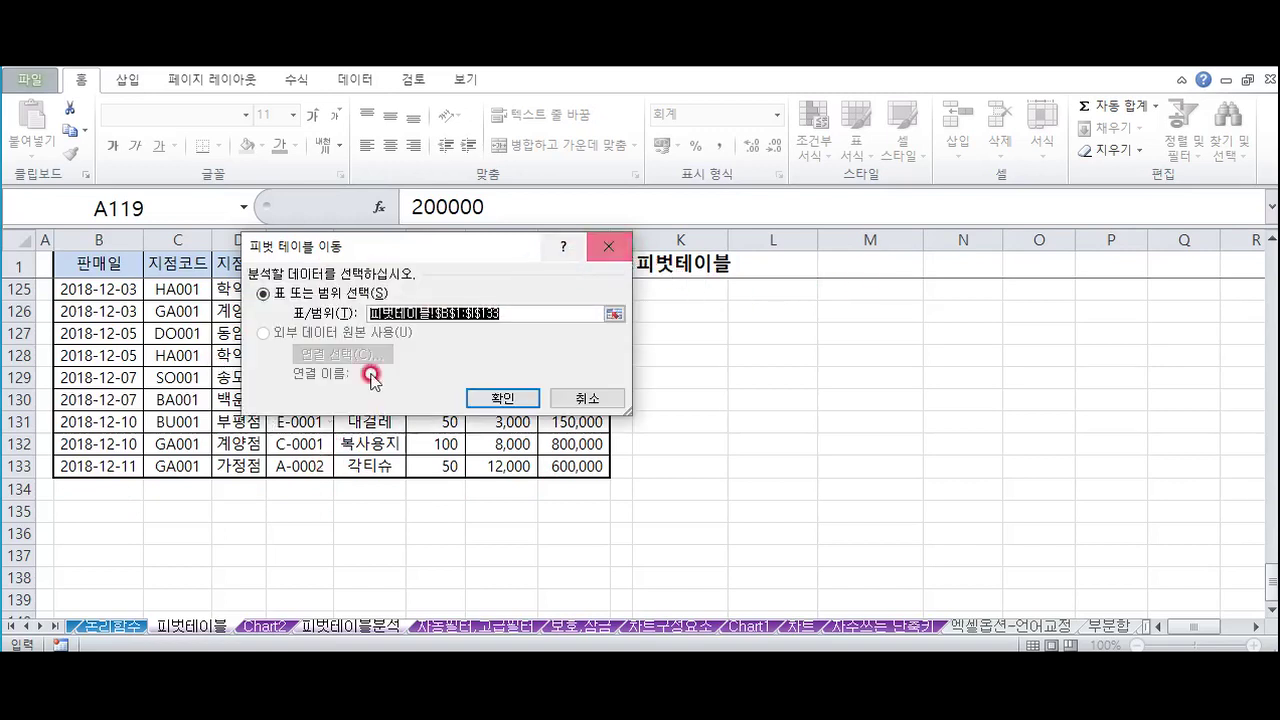
{"action": "left_click", "coordinate": [507, 389]}
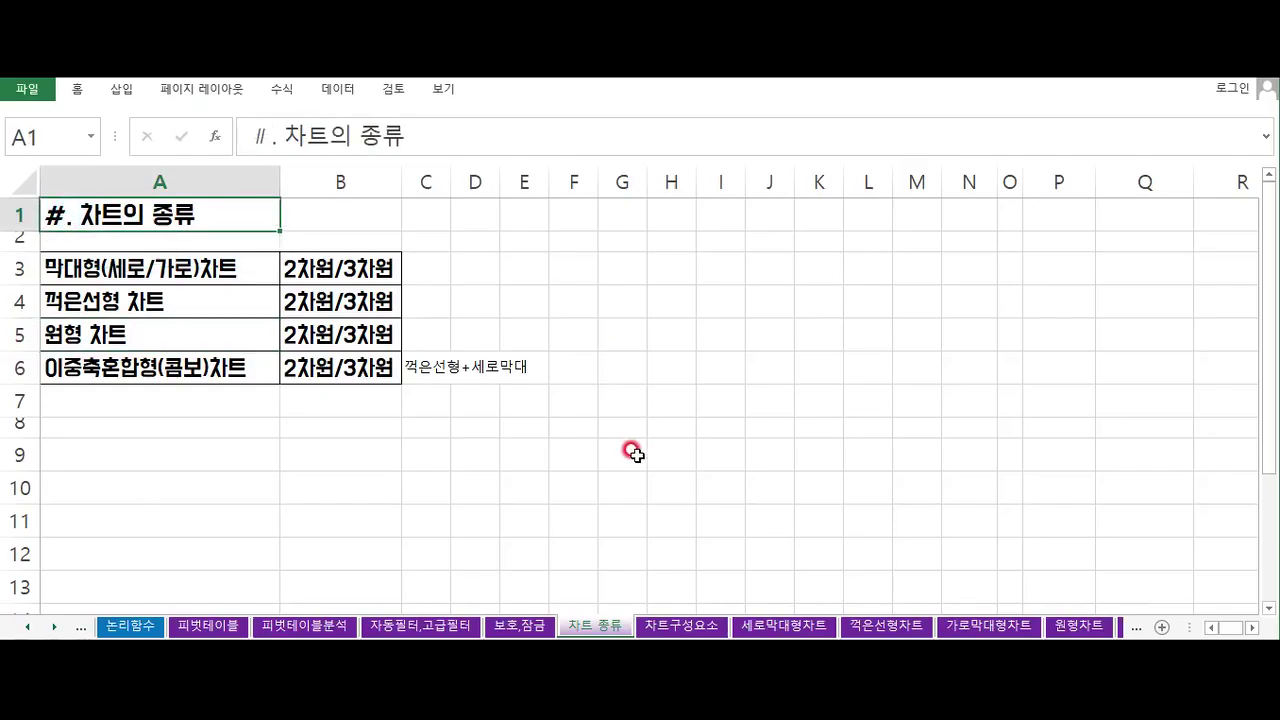
Go through the list of chart types and their 2차원/3차원 variants in A3:B6 on the 차트 종류 sheet
{"action": "left_click", "coordinate": [104, 265]}
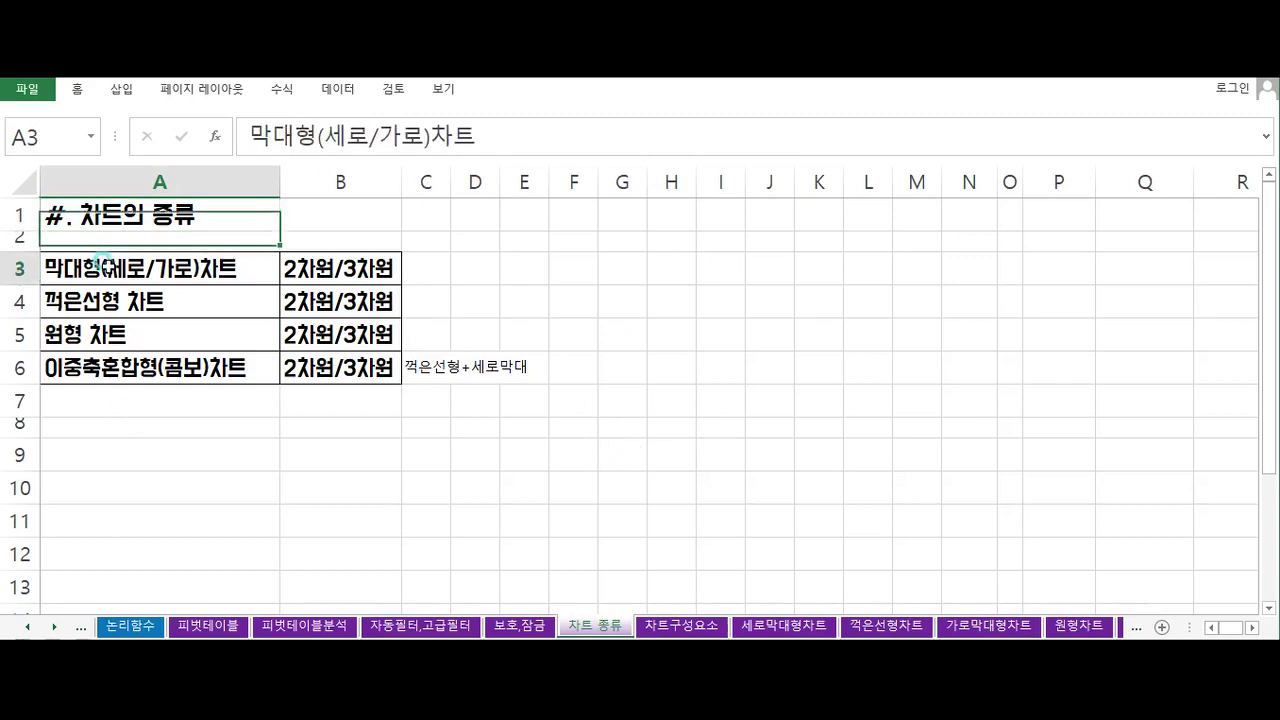
{"action": "left_click", "coordinate": [115, 305]}
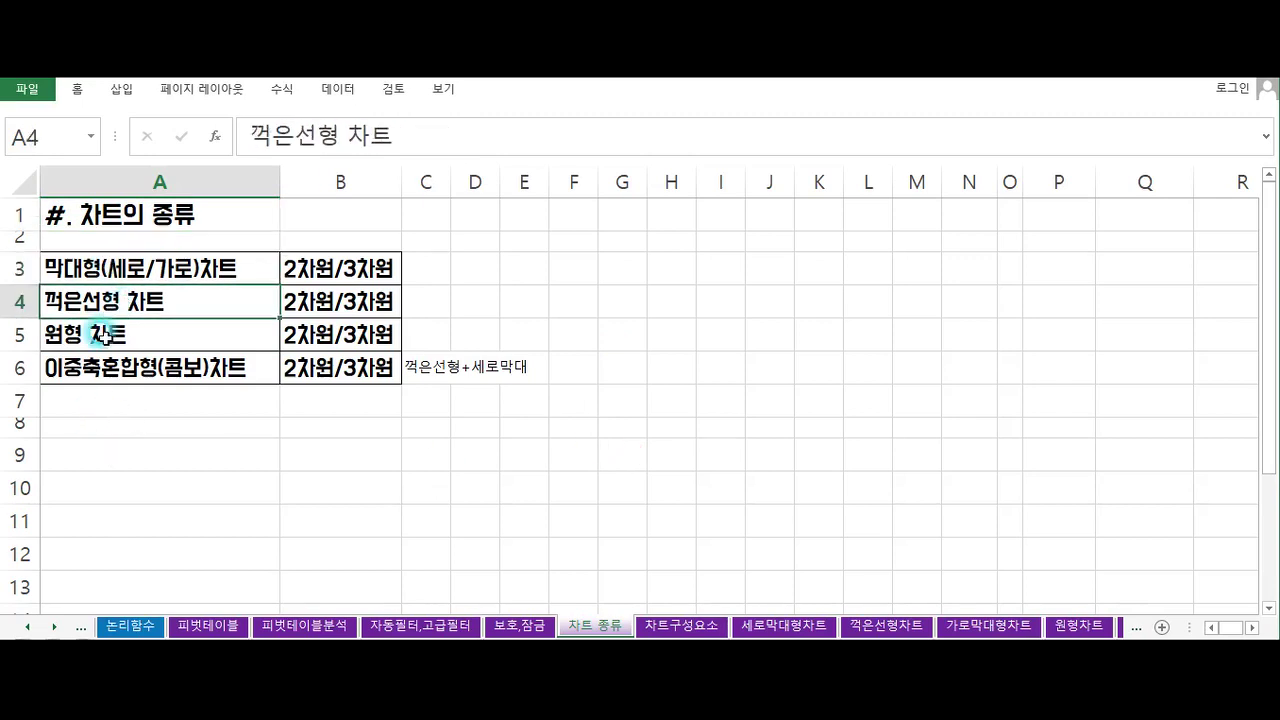
{"action": "left_click", "coordinate": [100, 337]}
{"action": "left_click", "coordinate": [93, 368]}
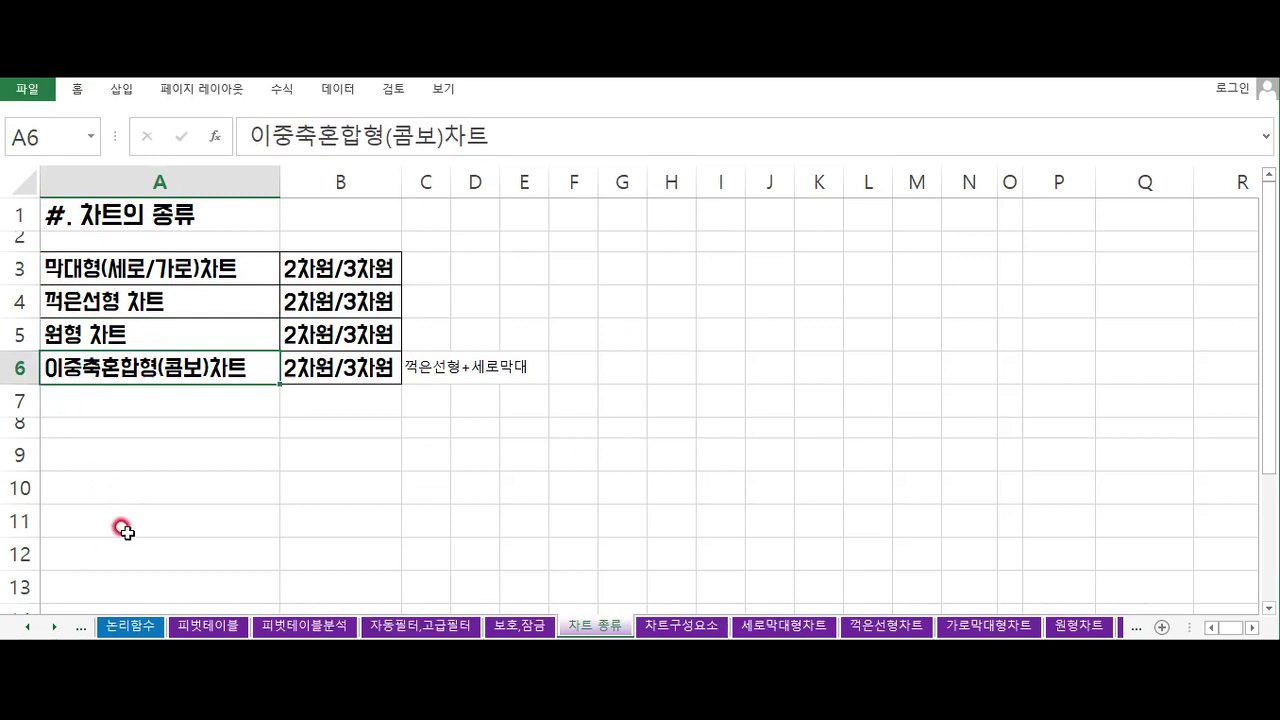
{"action": "left_click", "coordinate": [116, 272]}
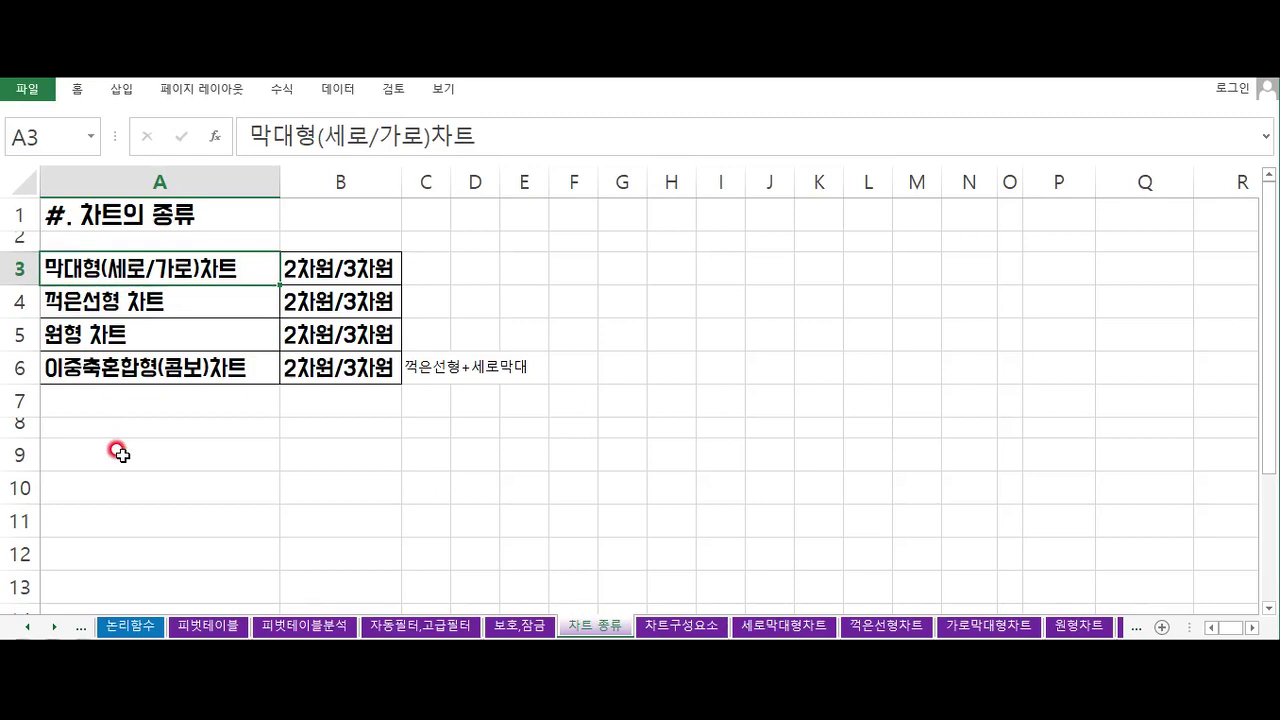
{"action": "left_click", "coordinate": [358, 267]}
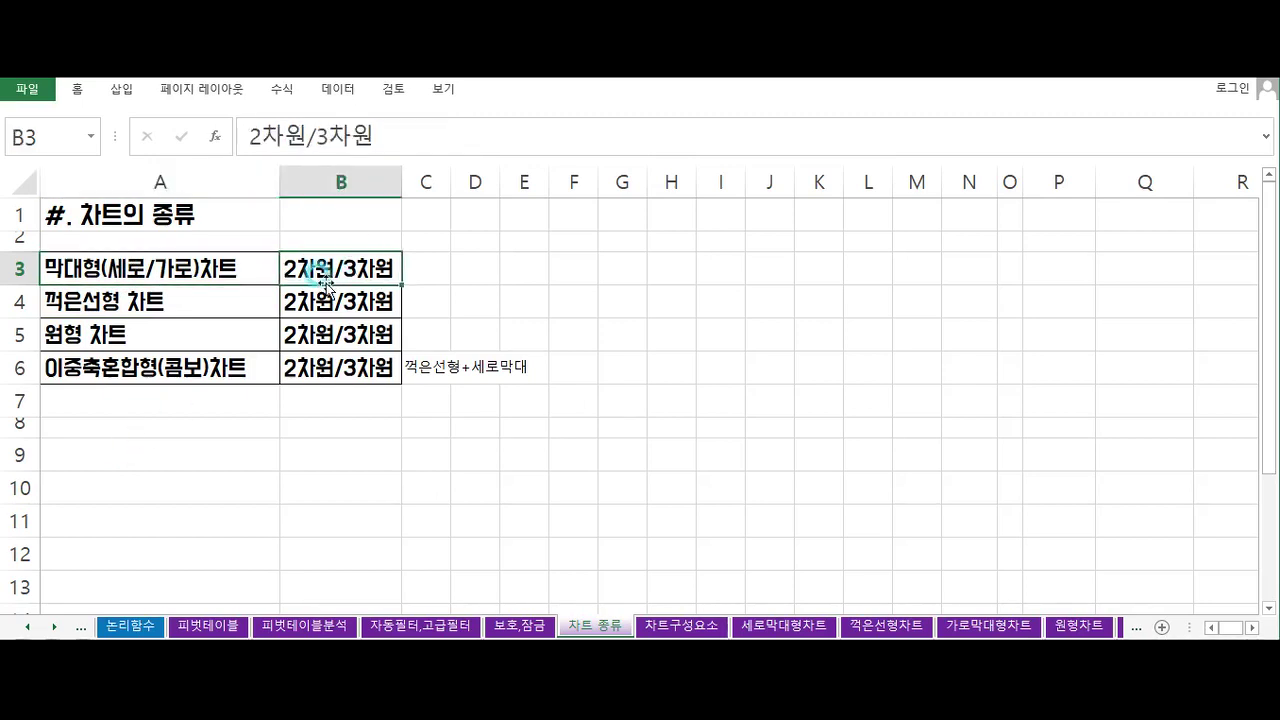
{"action": "left_click", "coordinate": [125, 309]}
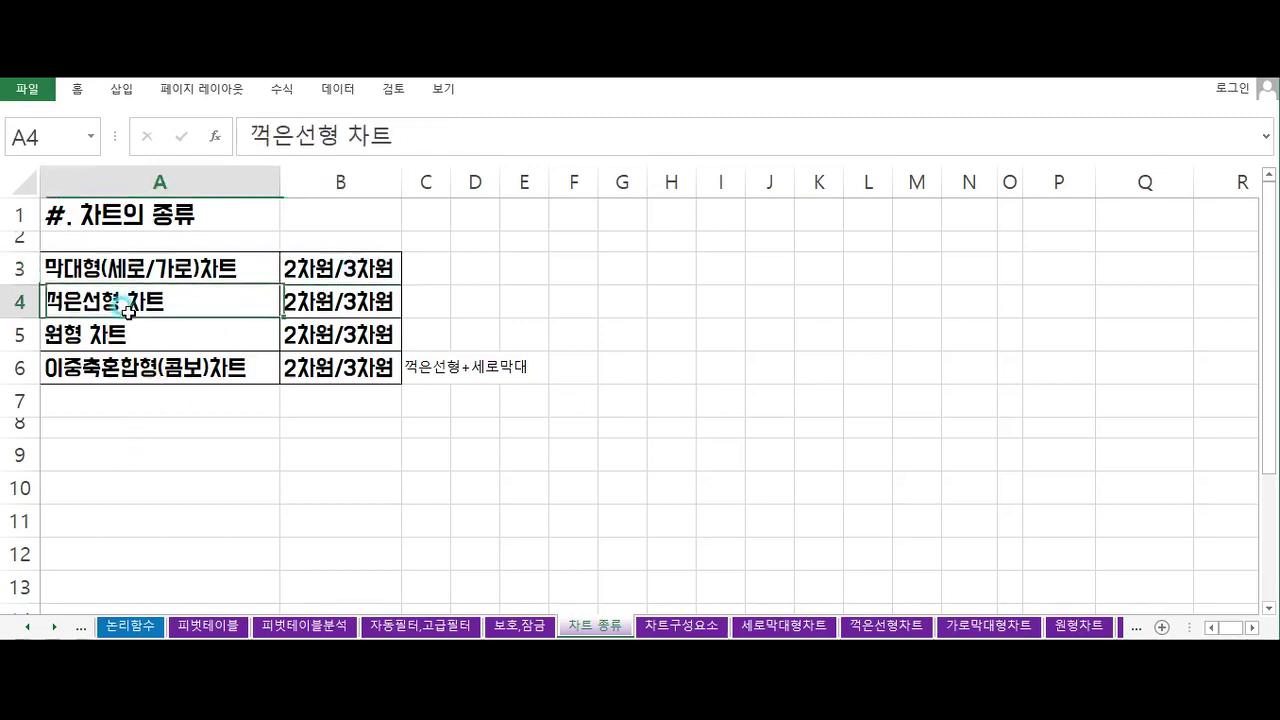
Review the 원형 and 이중축혼합형(콤보) chart entries and their 2차원/3차원 variants on the 차트 종류 sheet
{"action": "left_click", "coordinate": [306, 305]}
{"action": "left_click", "coordinate": [82, 340]}
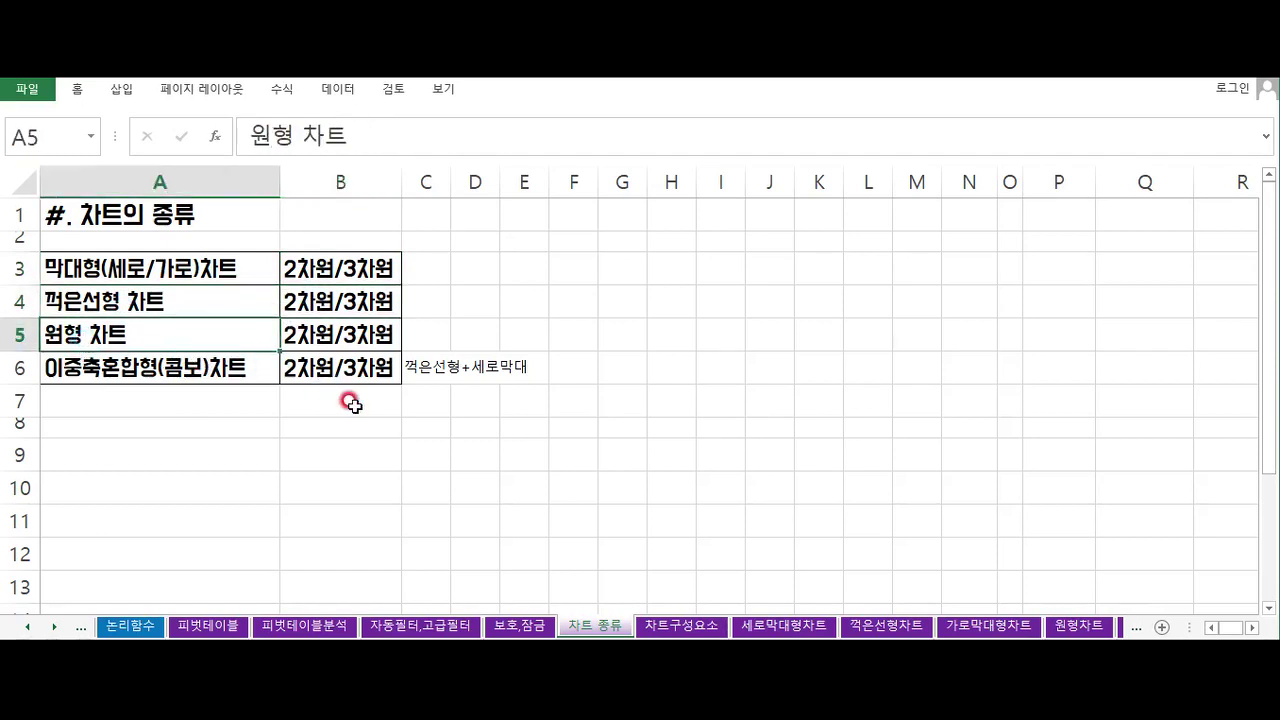
{"action": "left_click", "coordinate": [343, 334]}
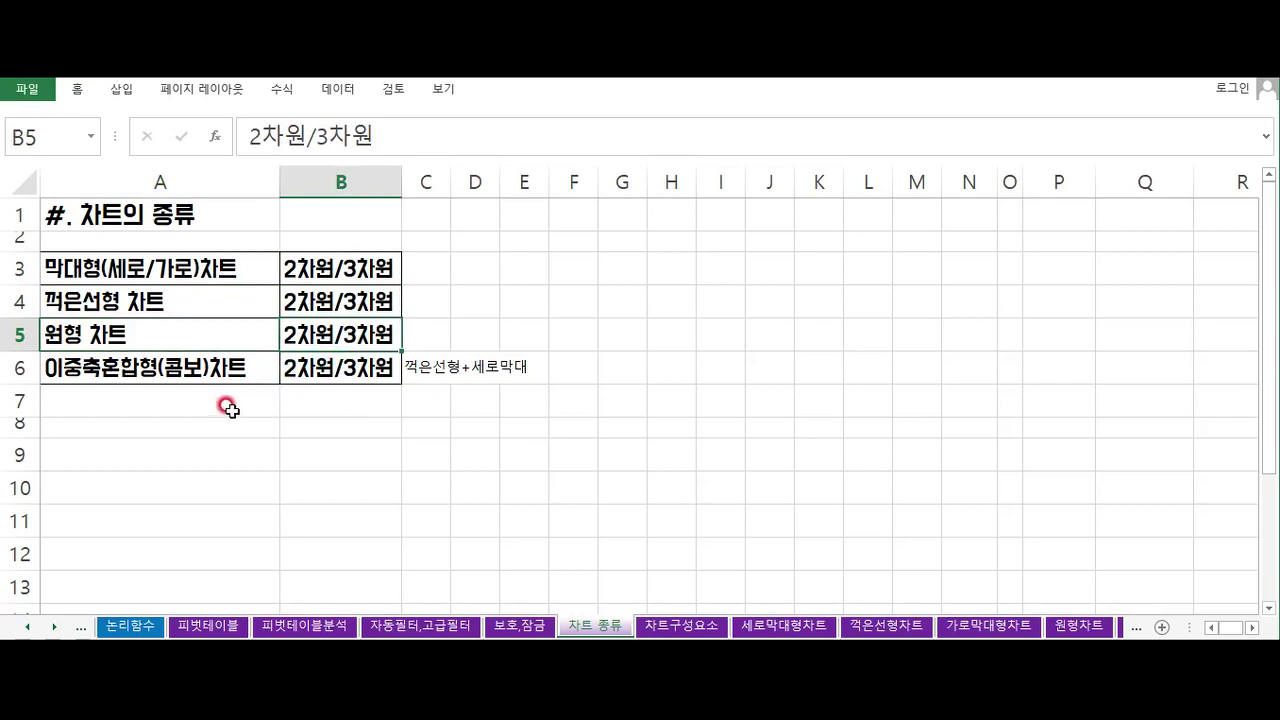
{"action": "left_click", "coordinate": [180, 368]}
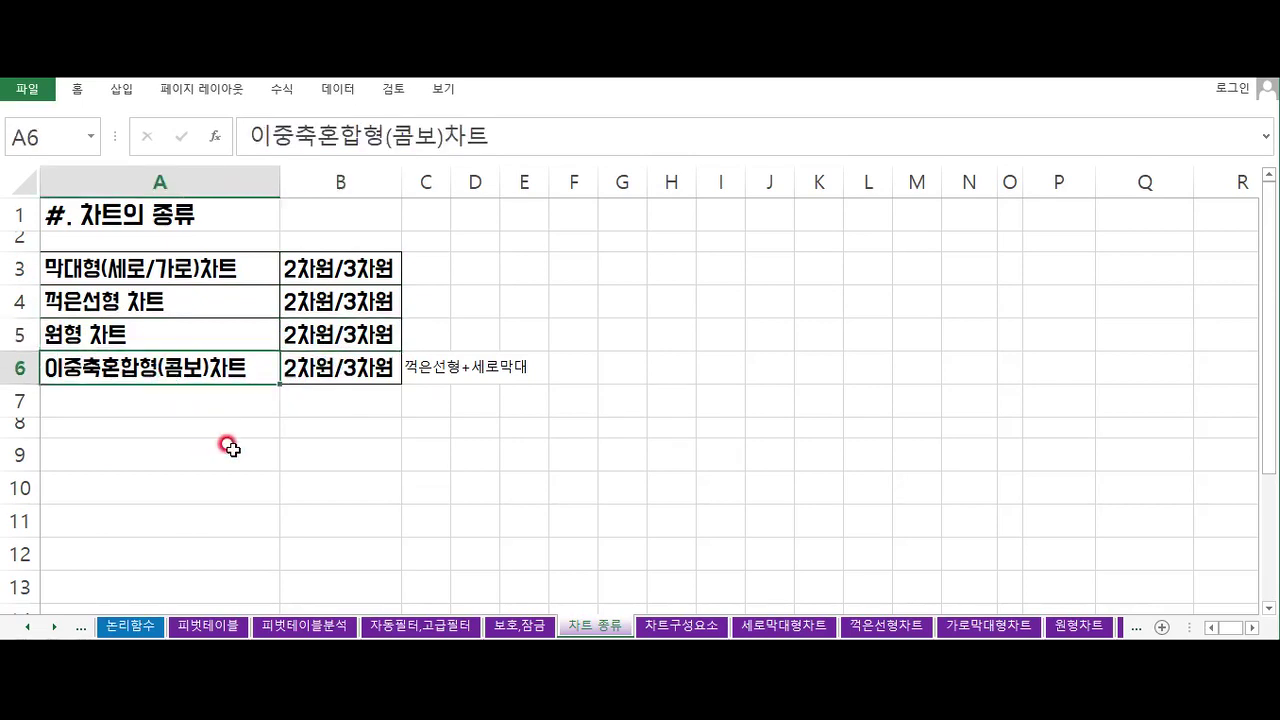
{"action": "left_click", "coordinate": [314, 364]}
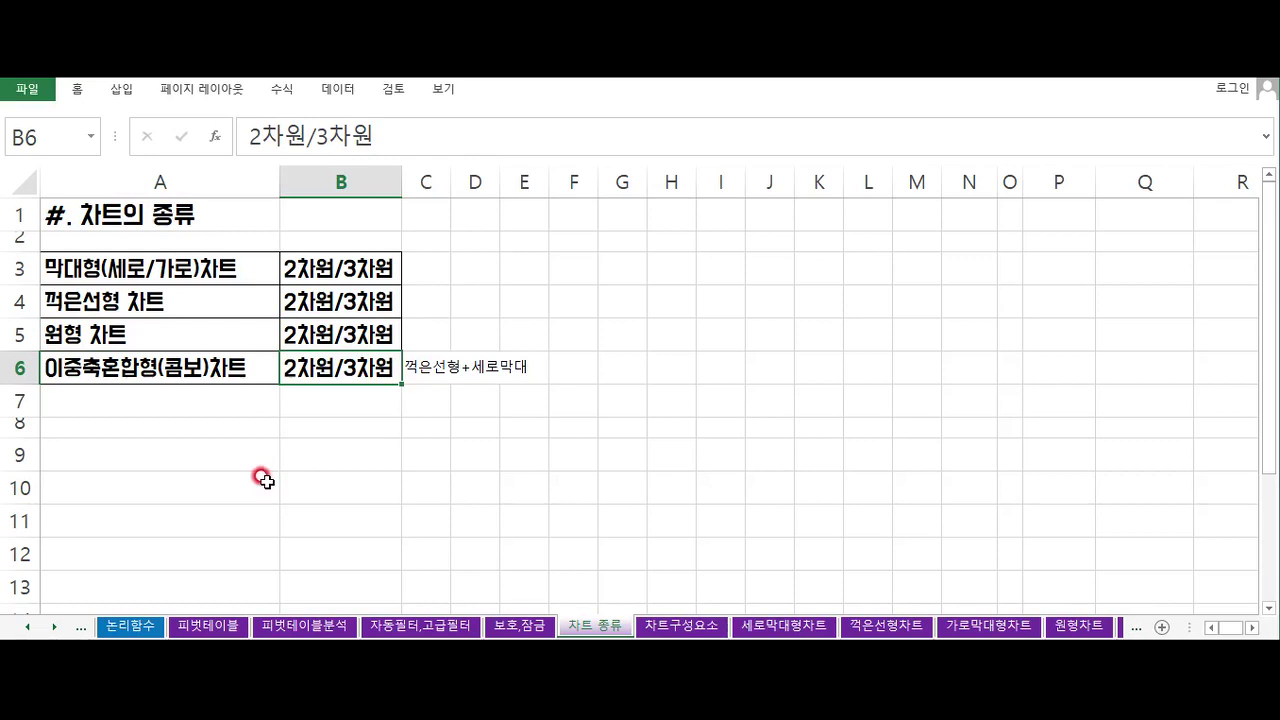
{"action": "left_click", "coordinate": [239, 459]}
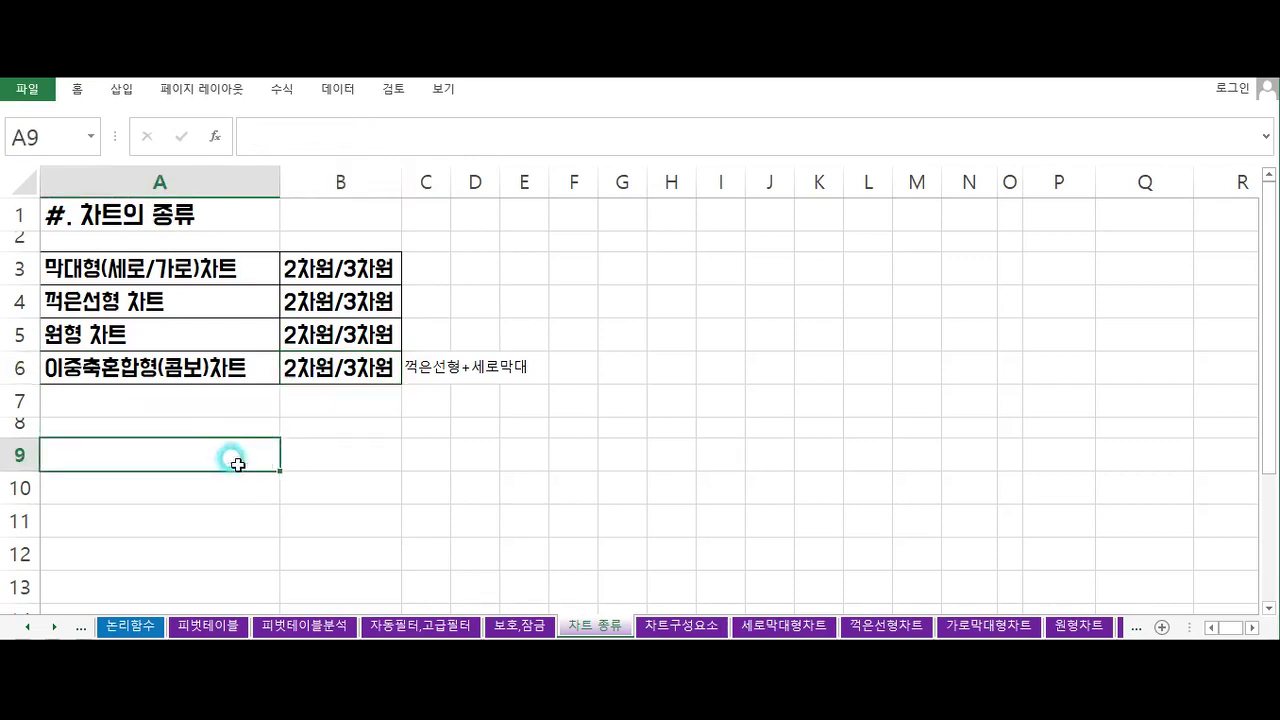
{"action": "left_click", "coordinate": [222, 408]}
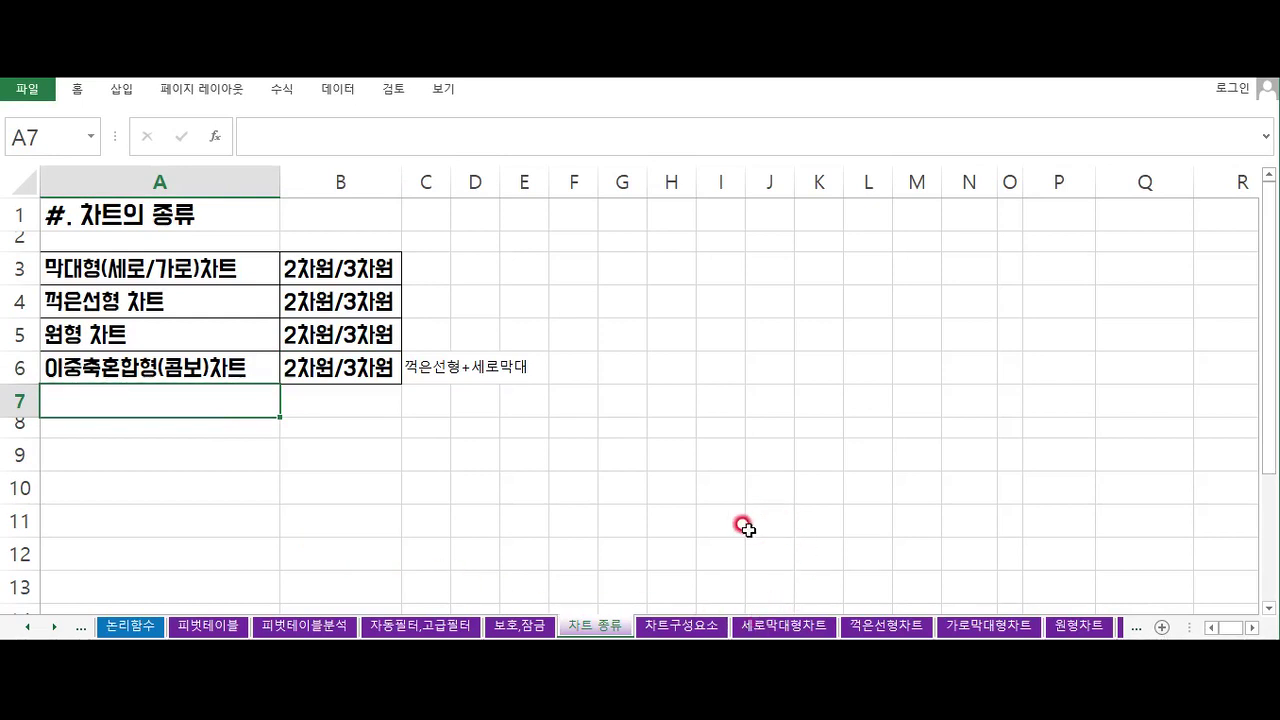
Examine the labelled chart parts, such as the gridlines (눈금선) and data labels (데이터 레이블), on the 차트구성요소 sheet
{"action": "left_click", "coordinate": [681, 625]}
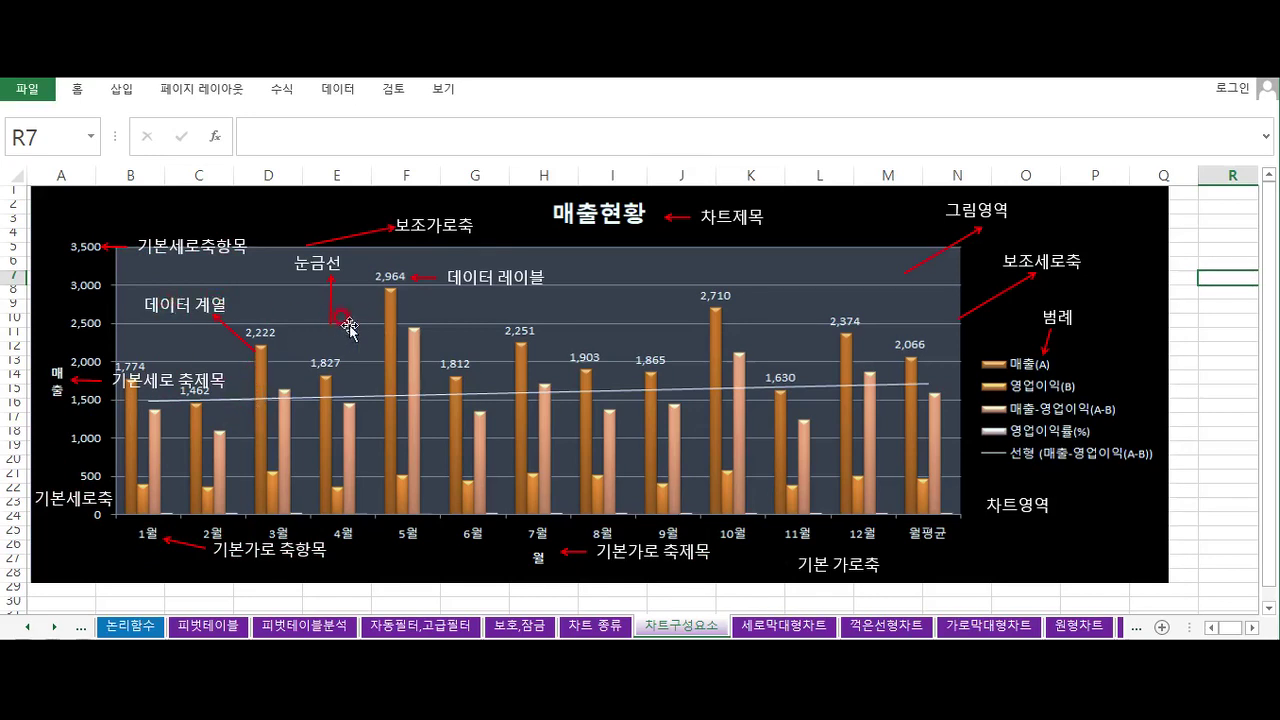
{"action": "left_click_drag", "start_coordinate": [337, 327], "coordinate": [385, 275]}
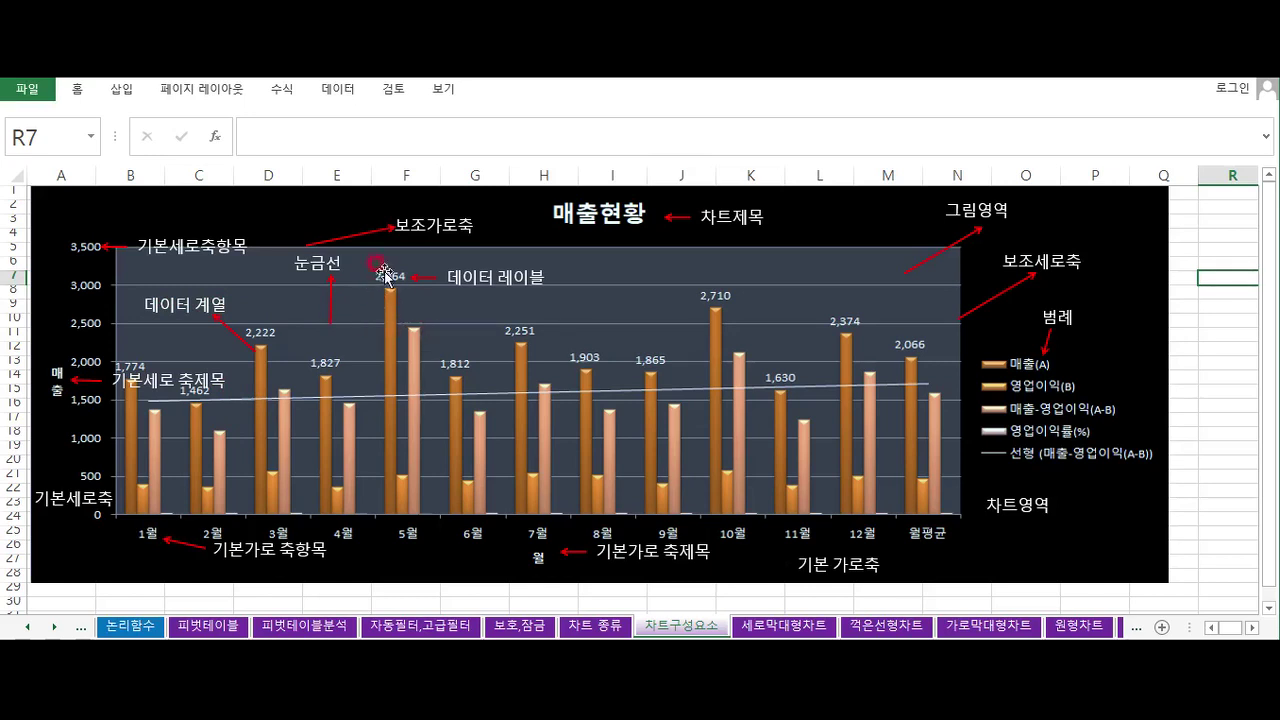
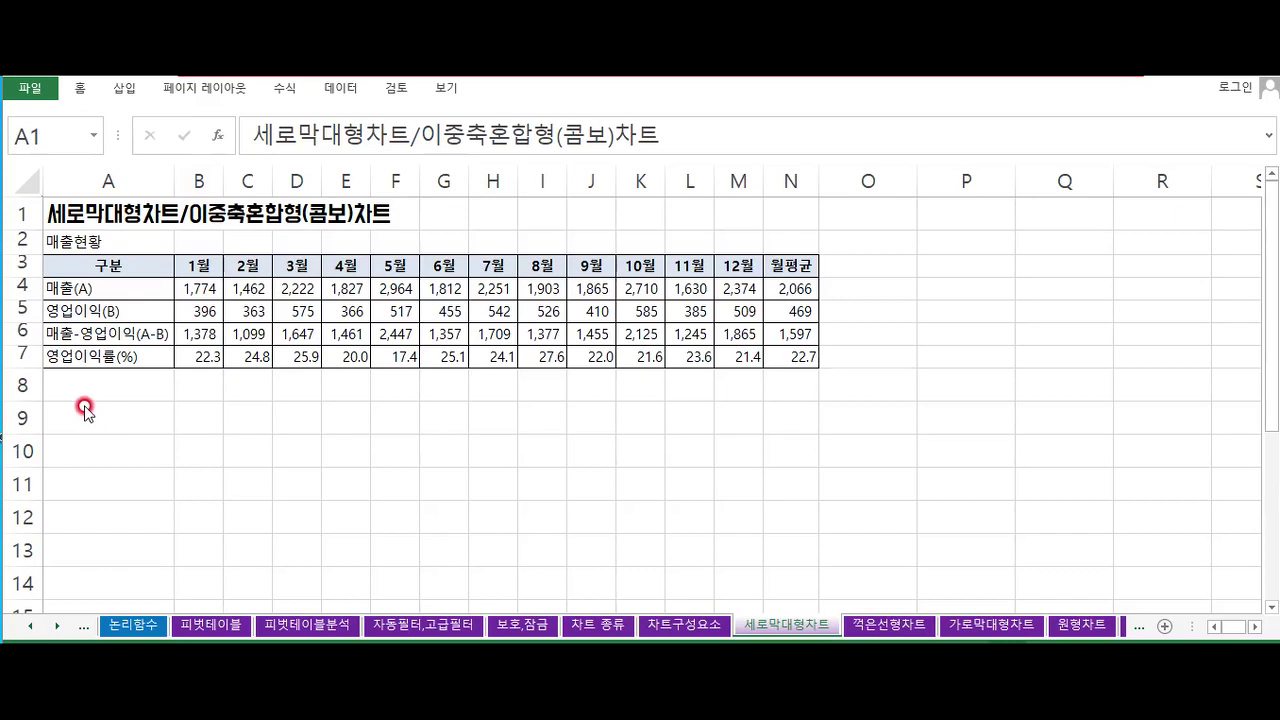
Insert a 2D clustered column chart (묶은 세로 막대형) from A3:M7 of the 매출현황 table on the 세로막대형차트 sheet
{"action": "left_click", "coordinate": [80, 263]}
{"action": "left_click_drag", "start_coordinate": [178, 281], "coordinate": [697, 359]}
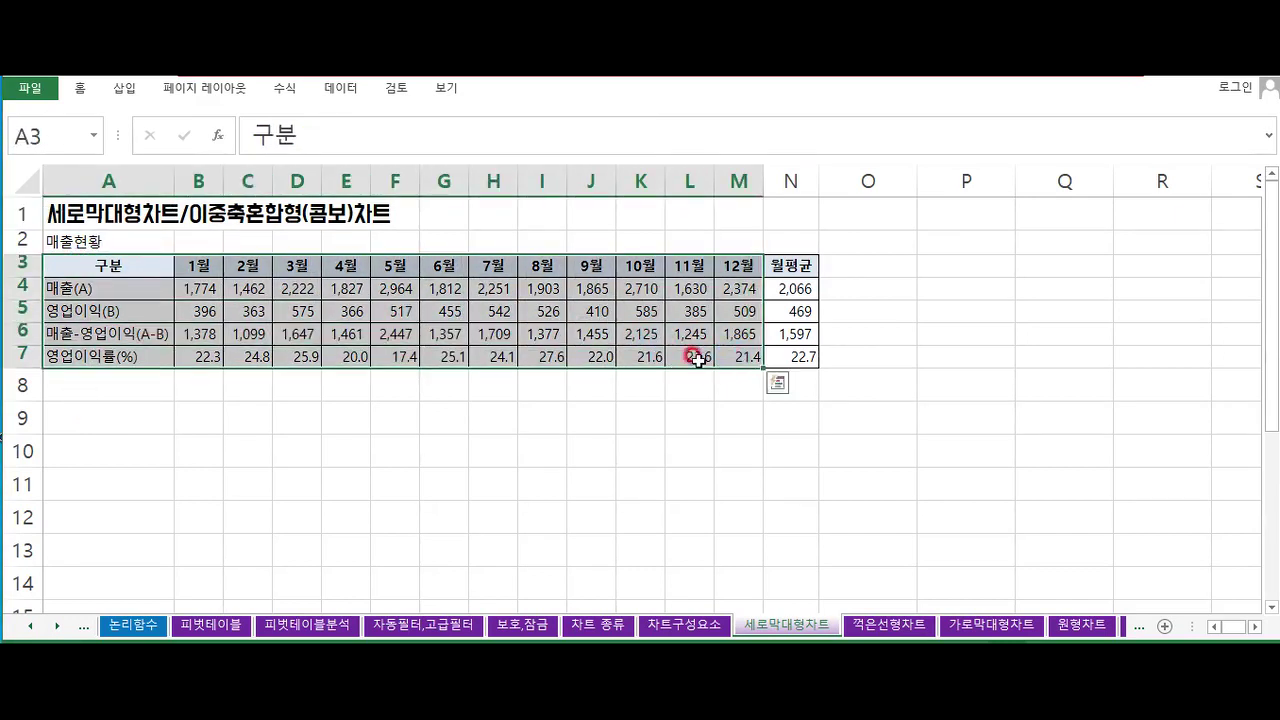
{"action": "left_click", "coordinate": [122, 90]}
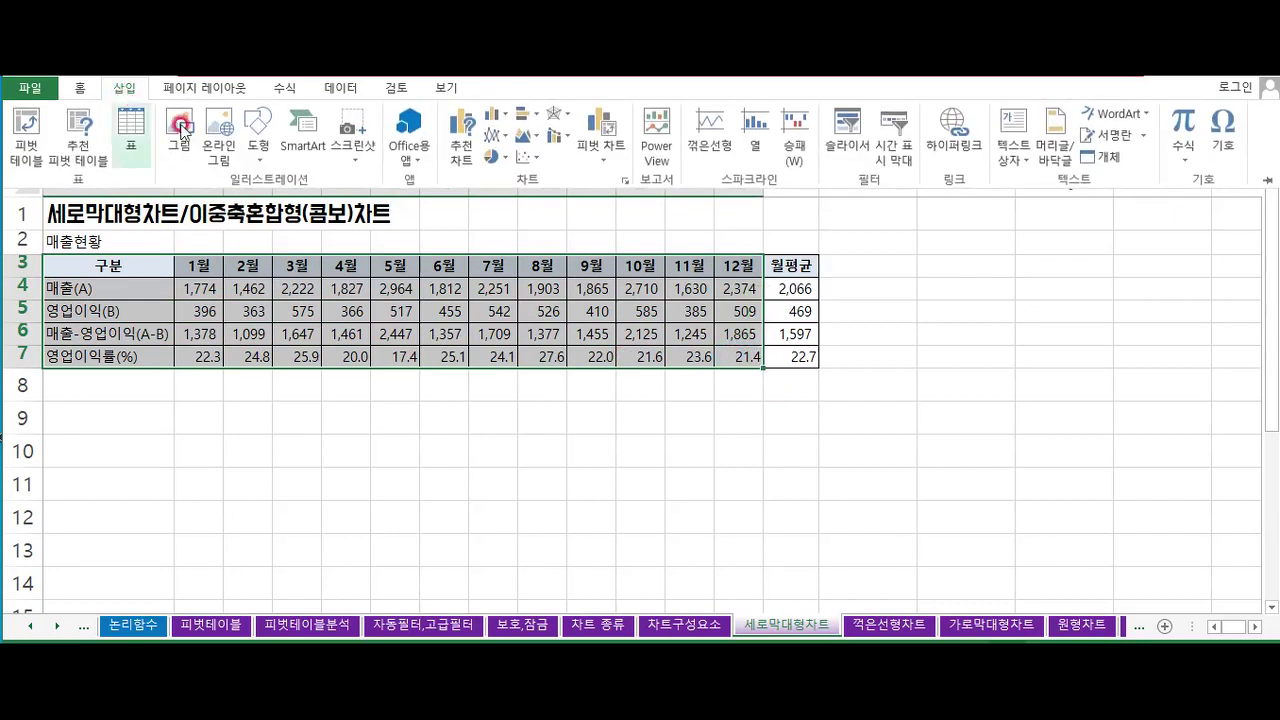
{"action": "left_click", "coordinate": [492, 121]}
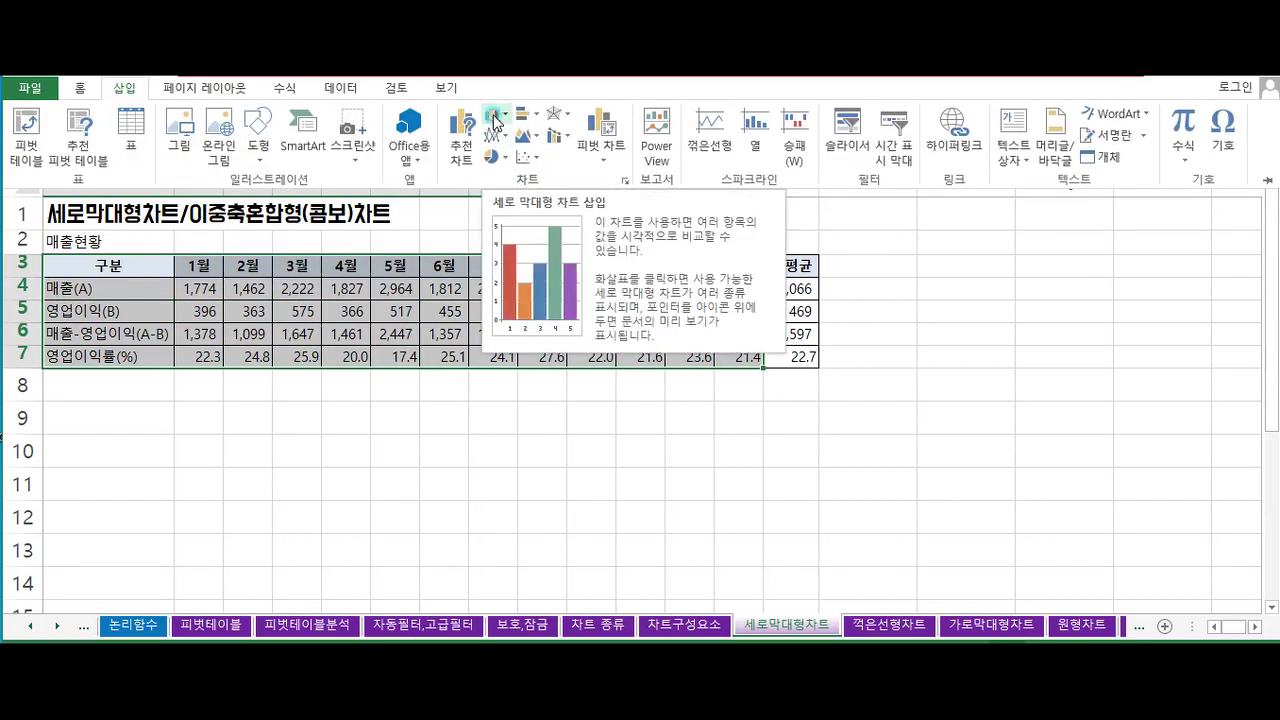
{"action": "left_click", "coordinate": [492, 118]}
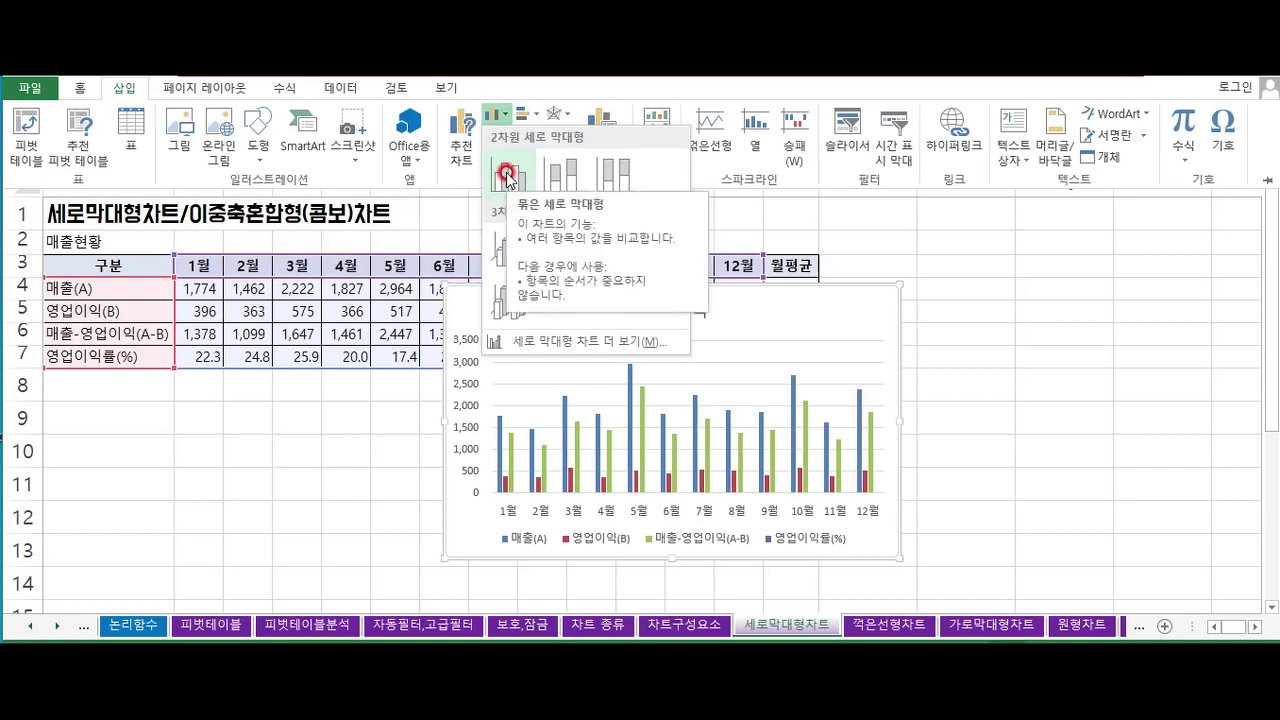
{"action": "left_click", "coordinate": [507, 178]}
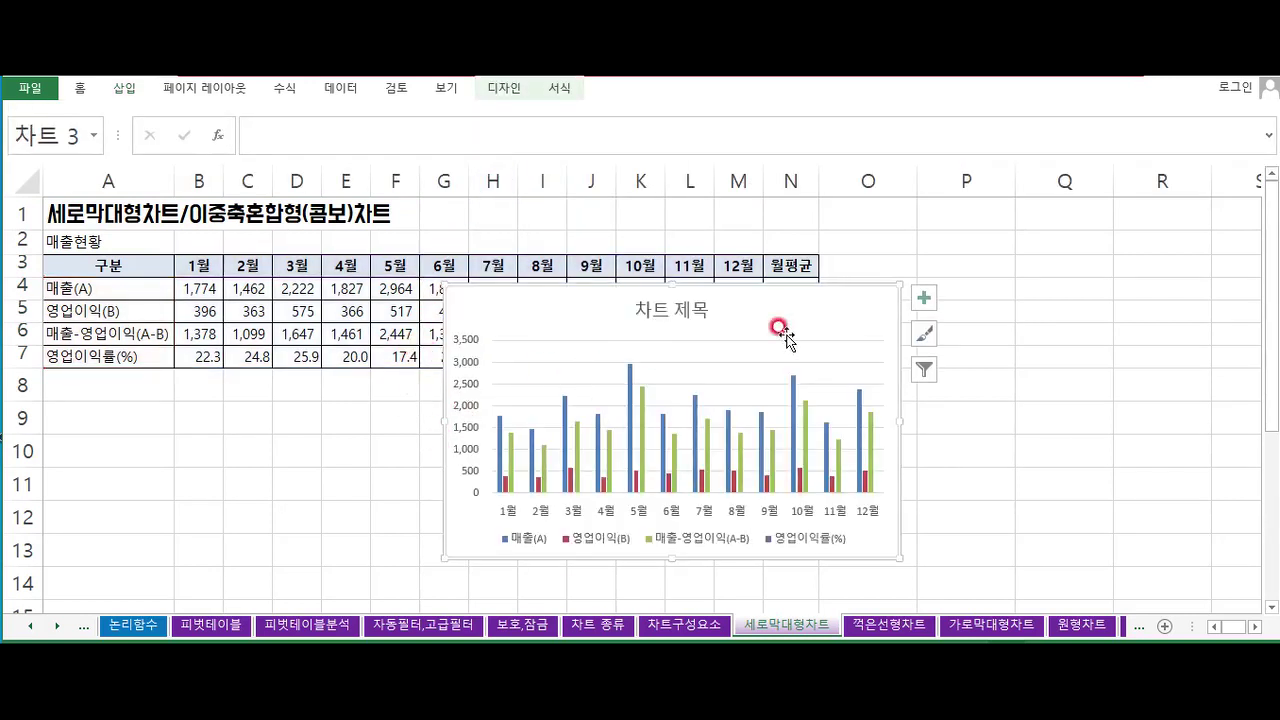
Move the column chart to a new sheet (새 시트) named Chart1
{"action": "right_click", "coordinate": [822, 318]}
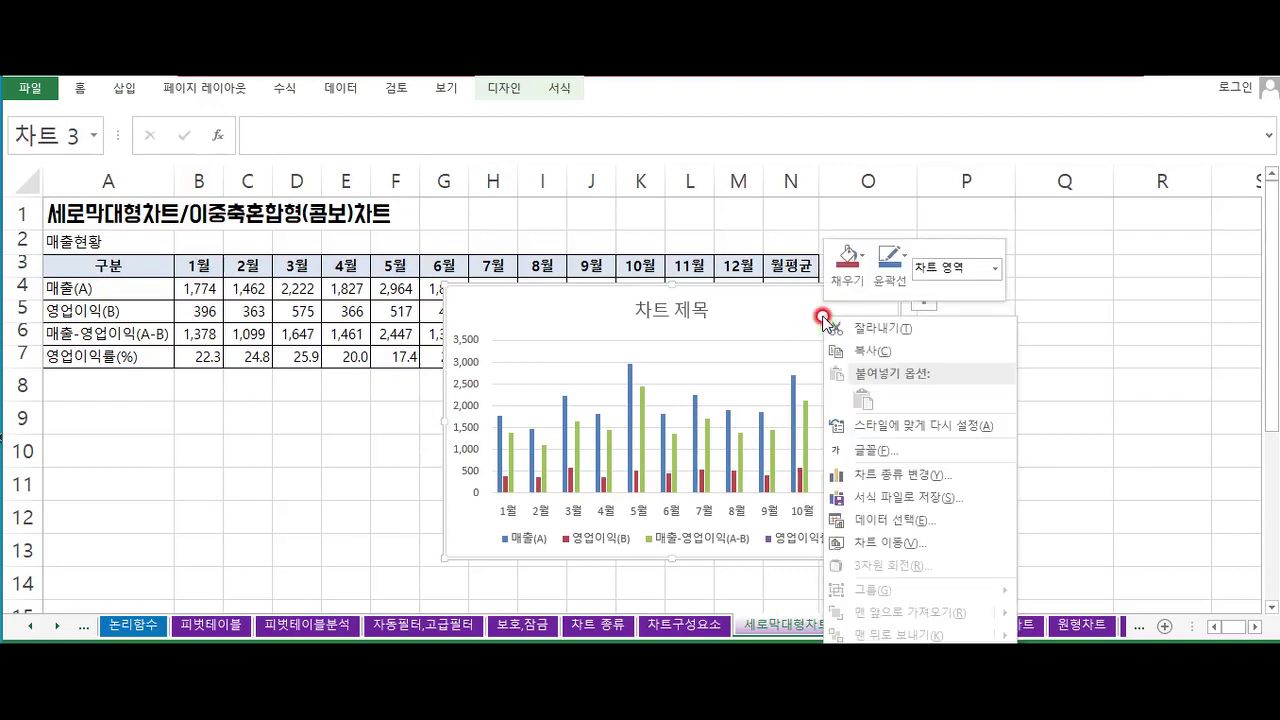
{"action": "left_click", "coordinate": [875, 542]}
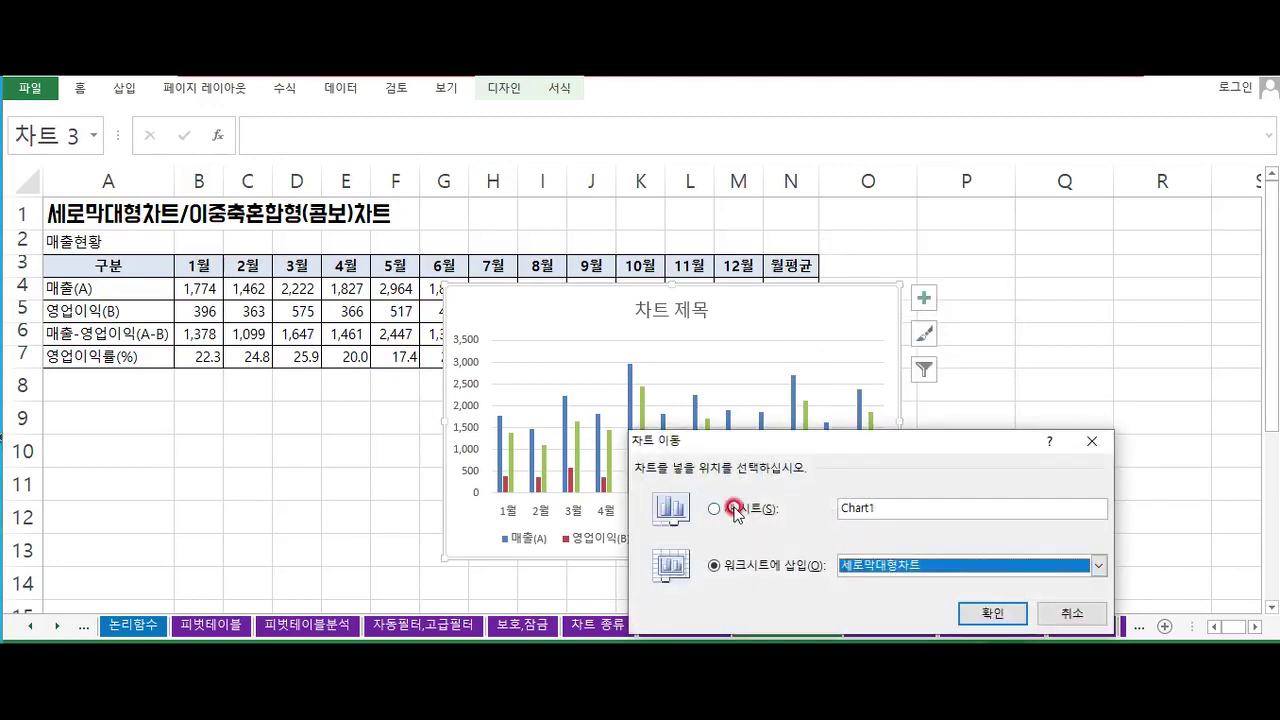
{"action": "left_click", "coordinate": [735, 510]}
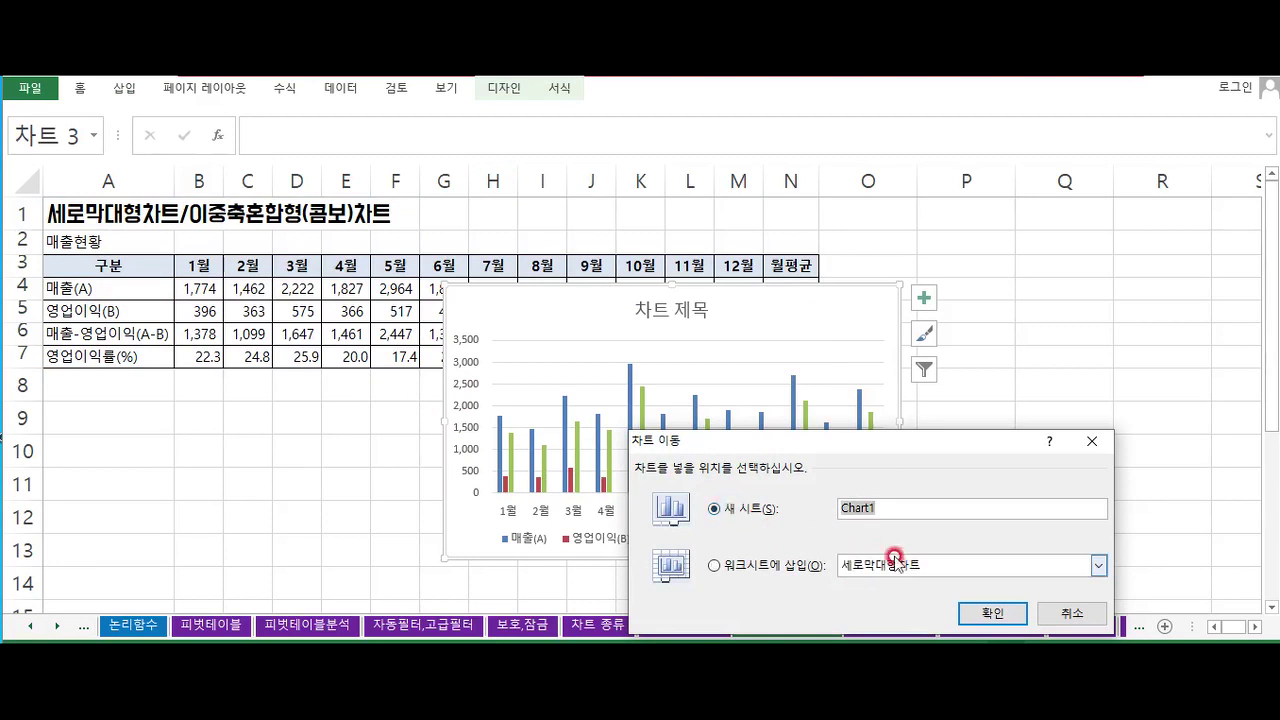
{"action": "left_click", "coordinate": [968, 616]}
{"action": "left_click", "coordinate": [824, 593]}
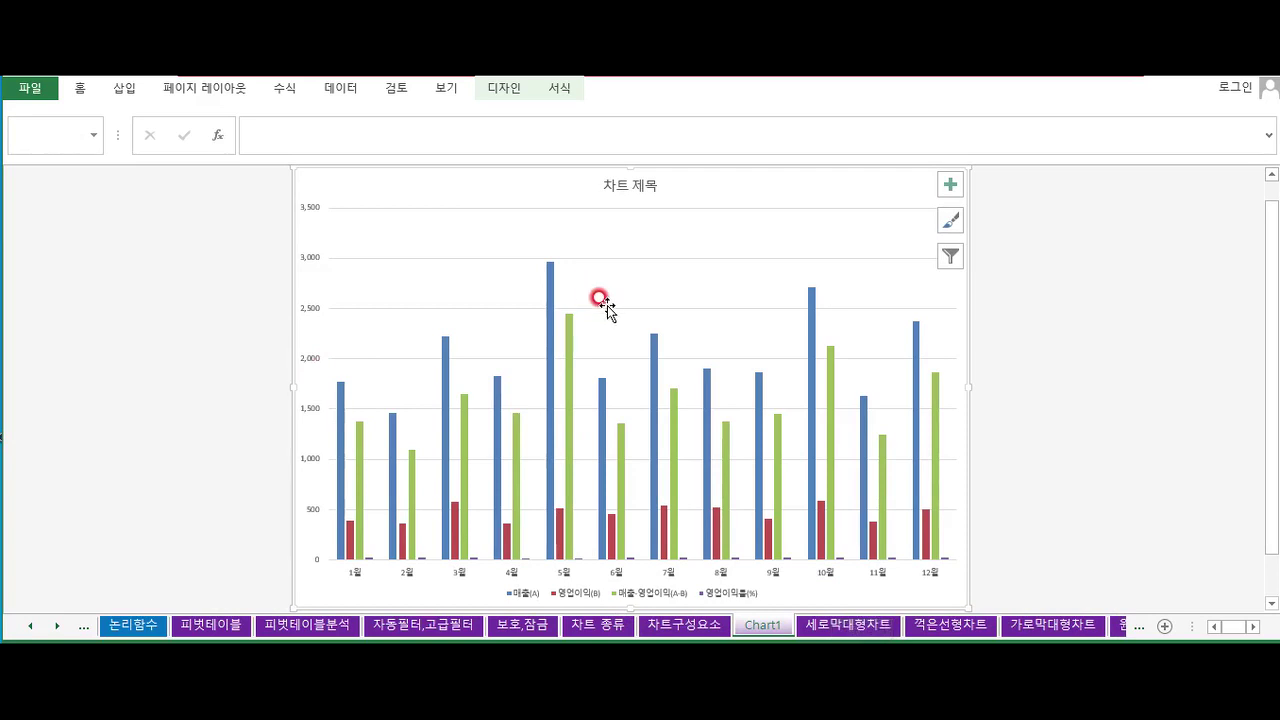
Change the chart title to 매출현황 and enlarge its font size to 18
{"action": "left_click", "coordinate": [634, 194]}
{"action": "left_click", "coordinate": [643, 180]}
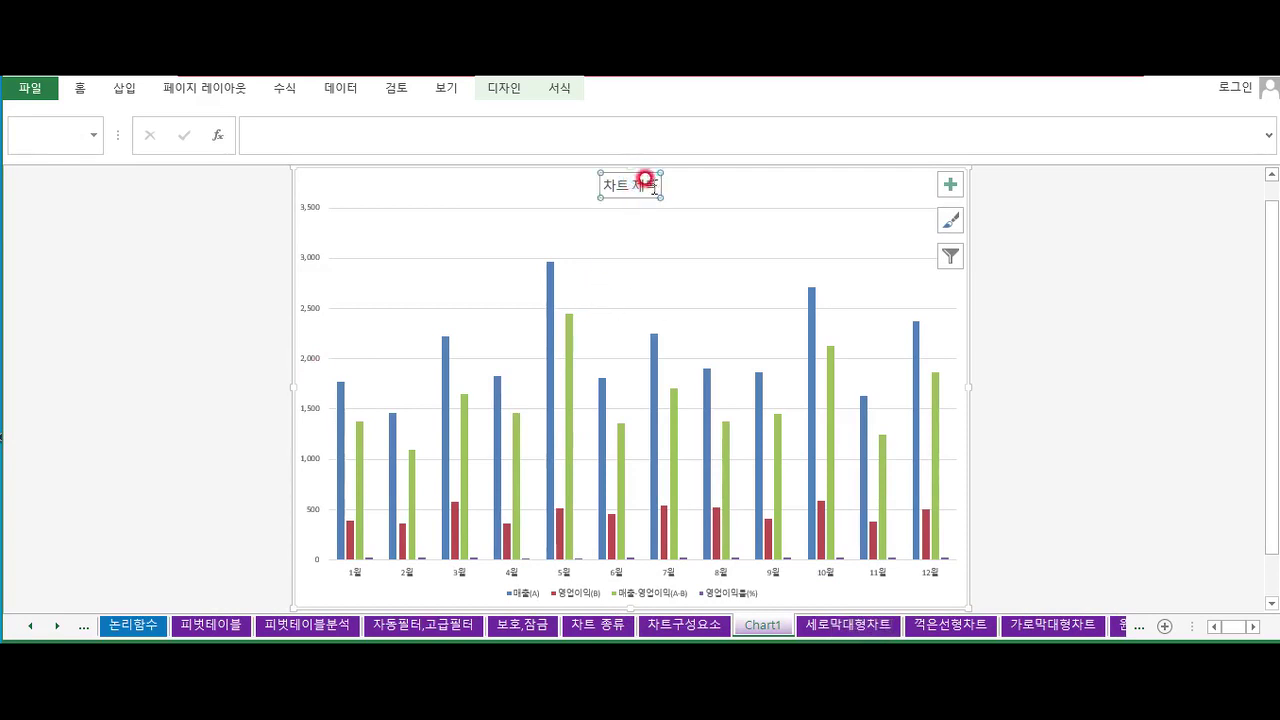
{"action": "left_click_drag", "start_coordinate": [659, 187], "coordinate": [604, 184]}
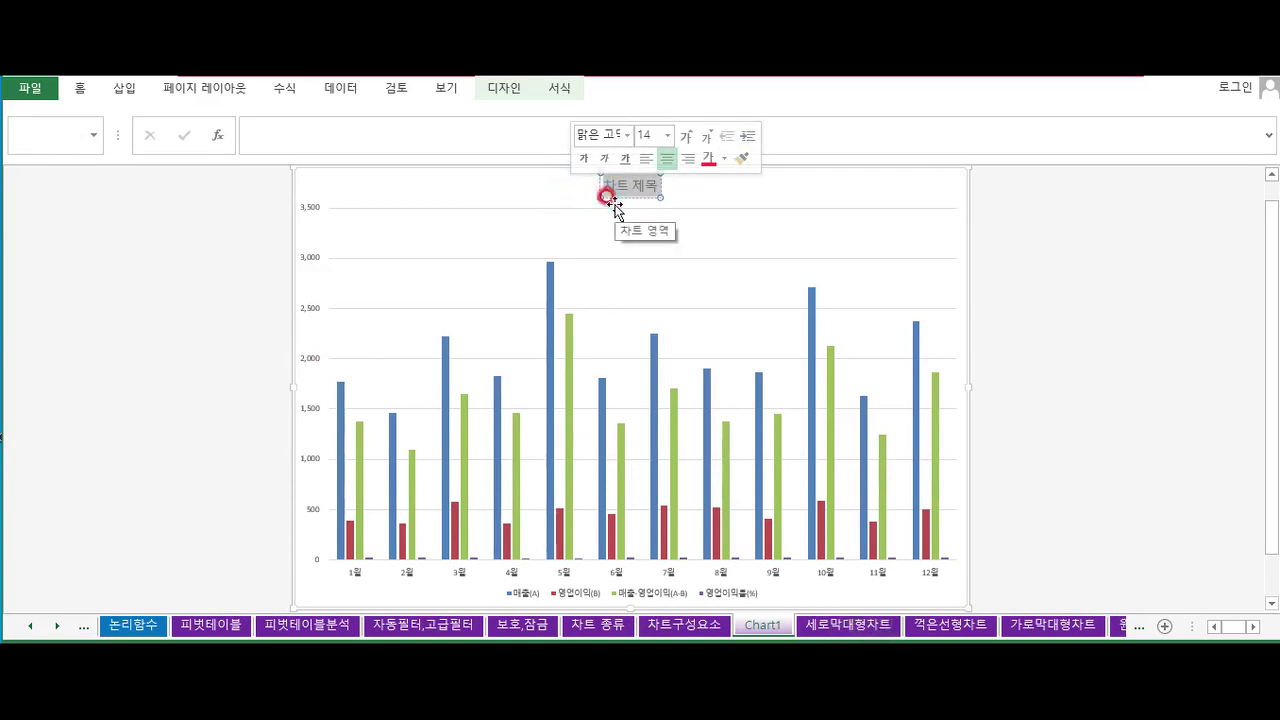
{"action": "type", "text": "매출현황"}
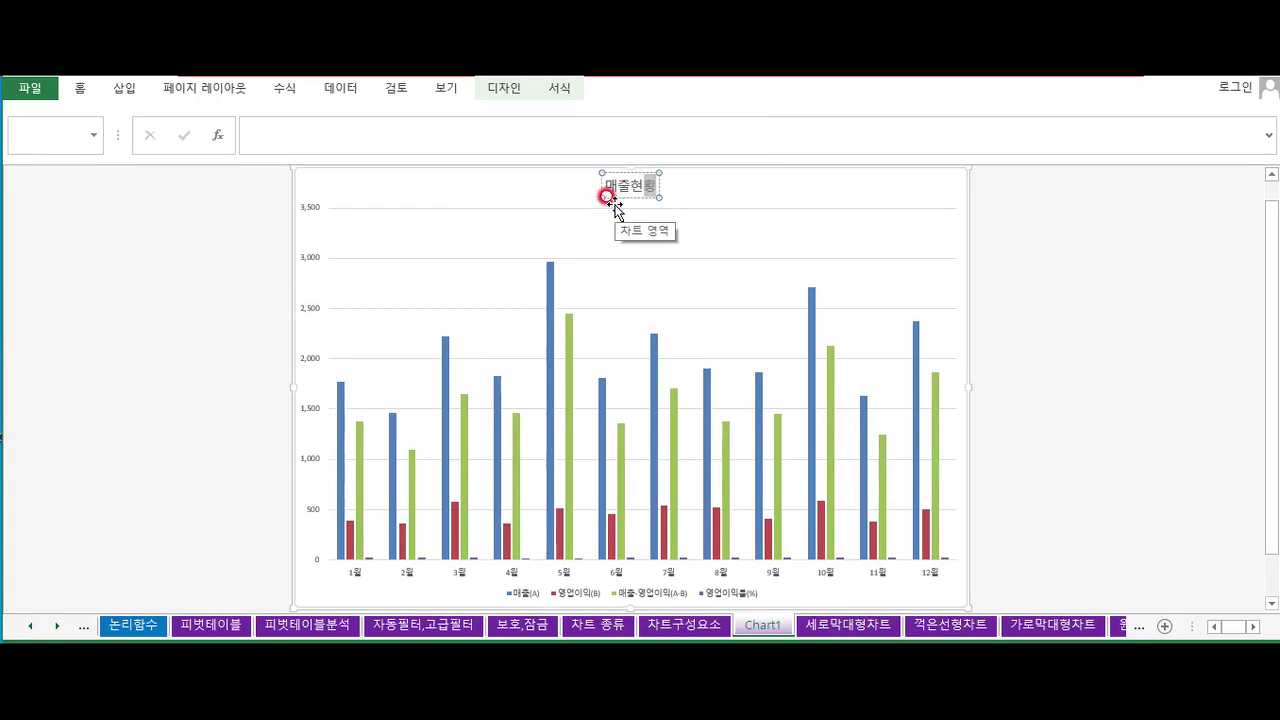
{"action": "left_click", "coordinate": [658, 185]}
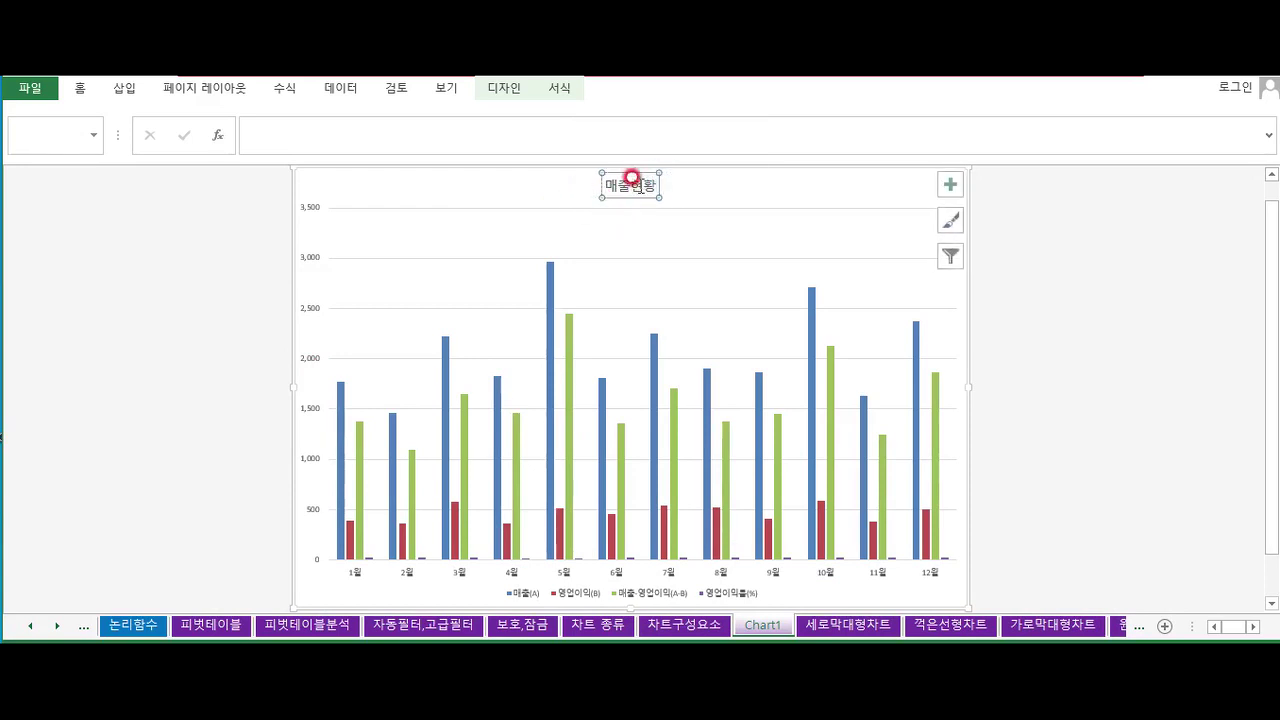
{"action": "left_click", "coordinate": [82, 88]}
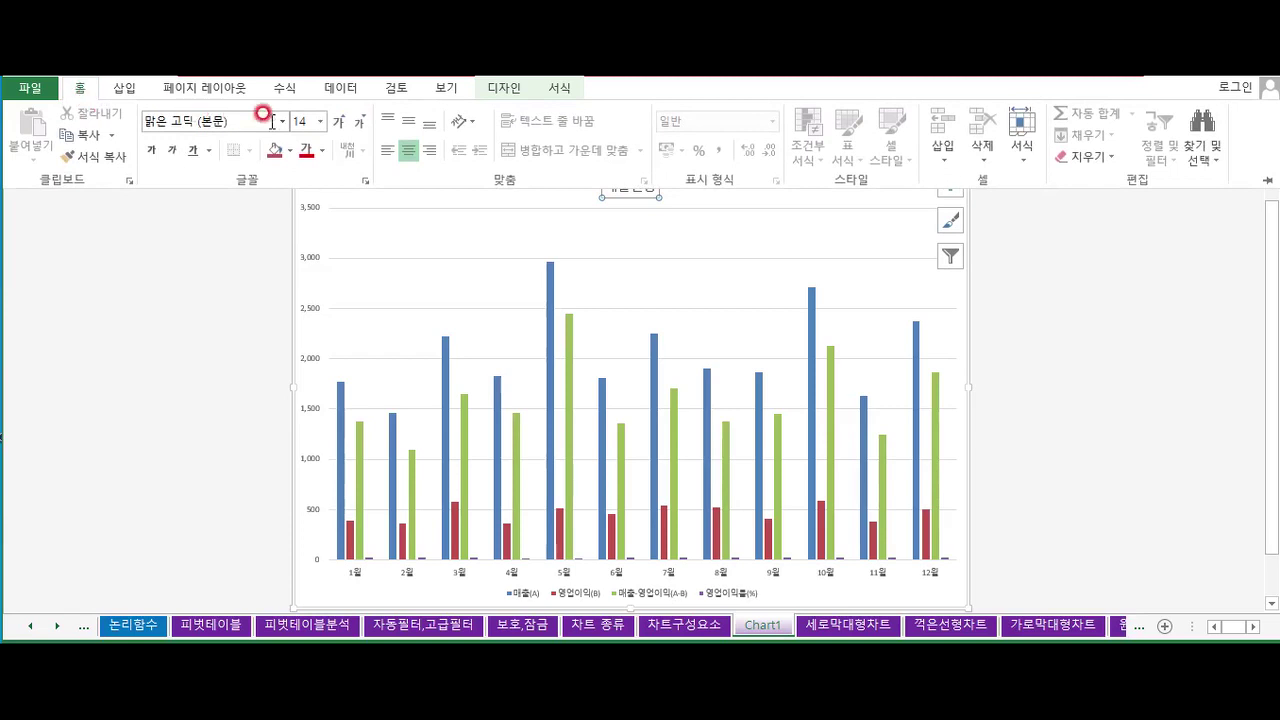
{"action": "left_click", "coordinate": [339, 121]}
{"action": "left_click", "coordinate": [339, 121]}
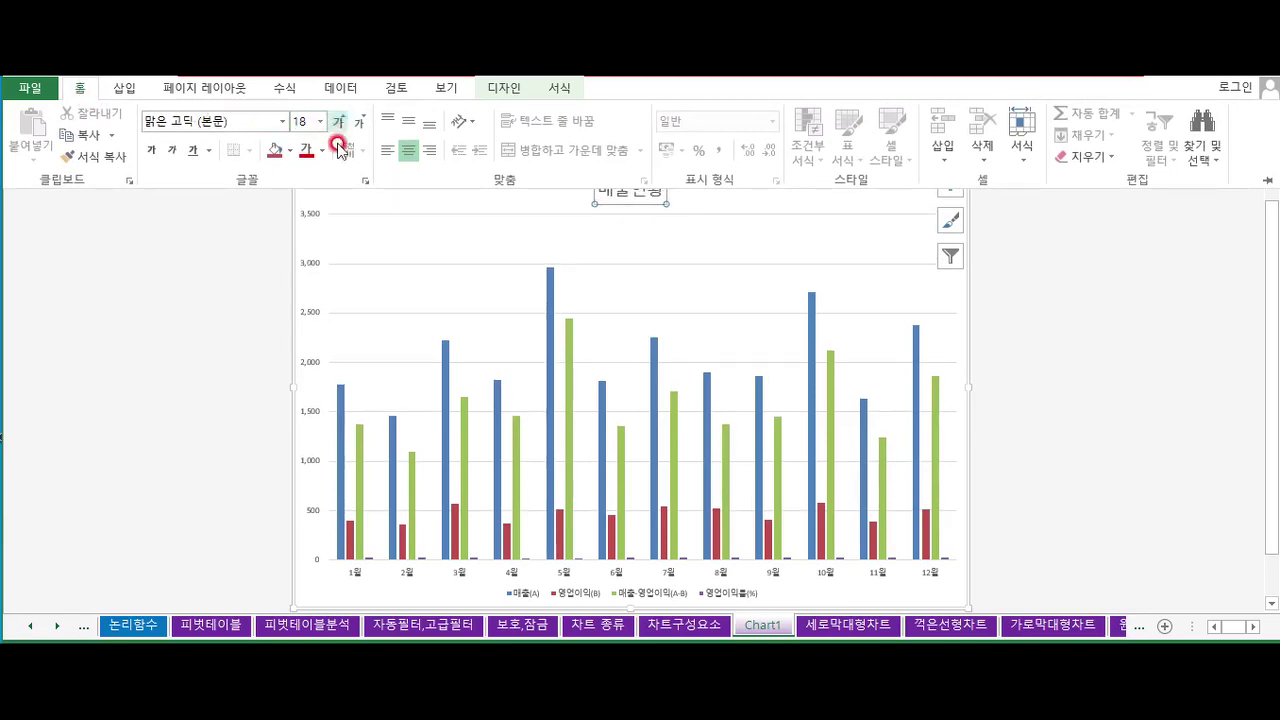
{"action": "left_click", "coordinate": [1076, 304]}
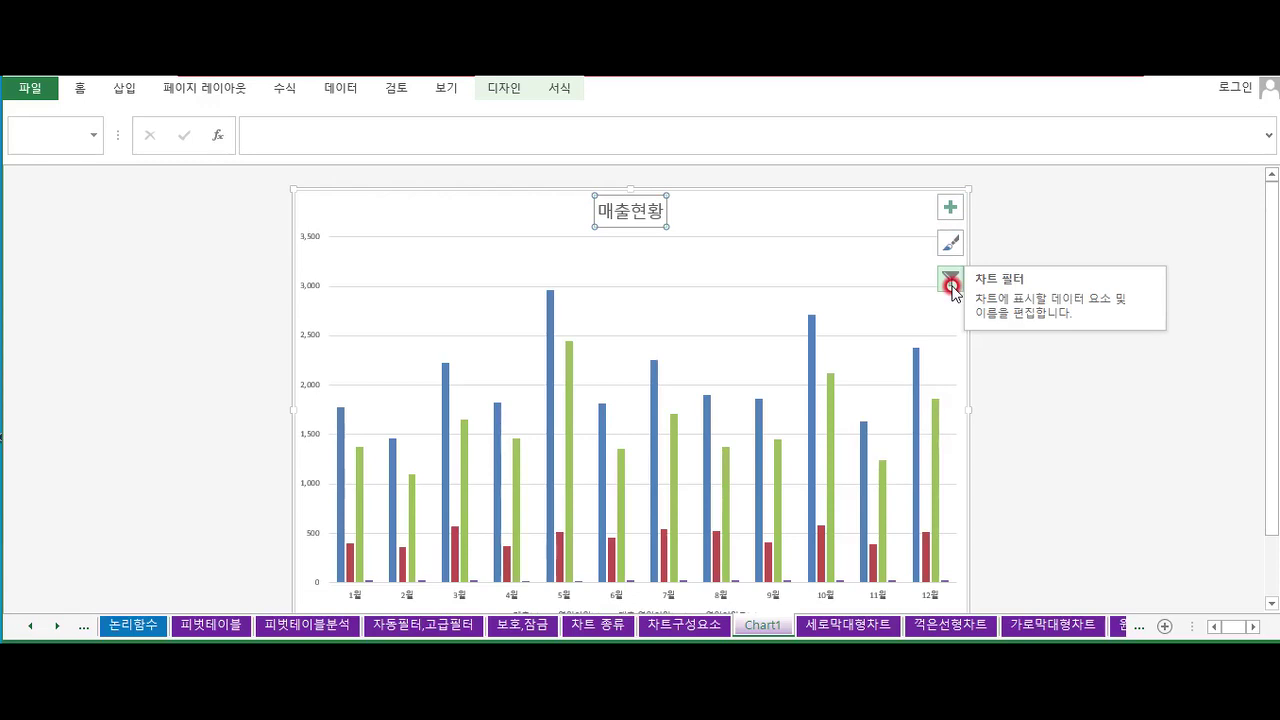
Look through the chart design and format options and try the chart style with the dark background
{"action": "left_click", "coordinate": [503, 90]}
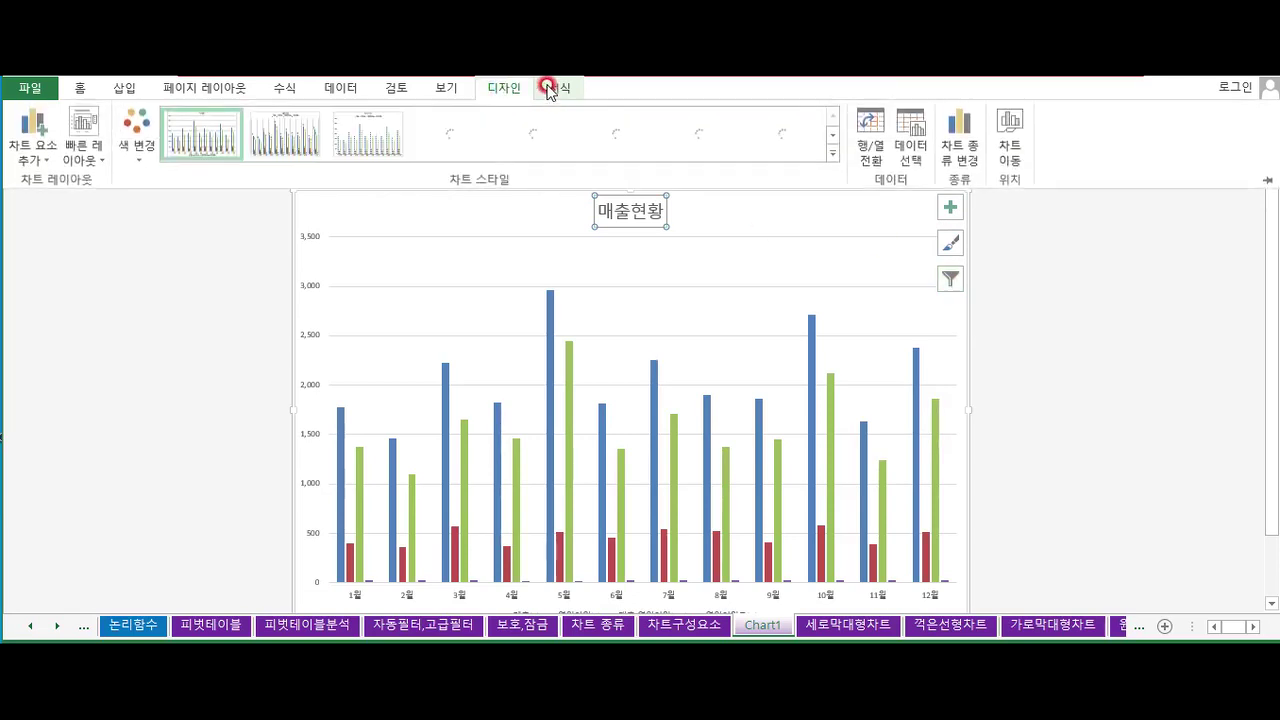
{"action": "left_click", "coordinate": [558, 88]}
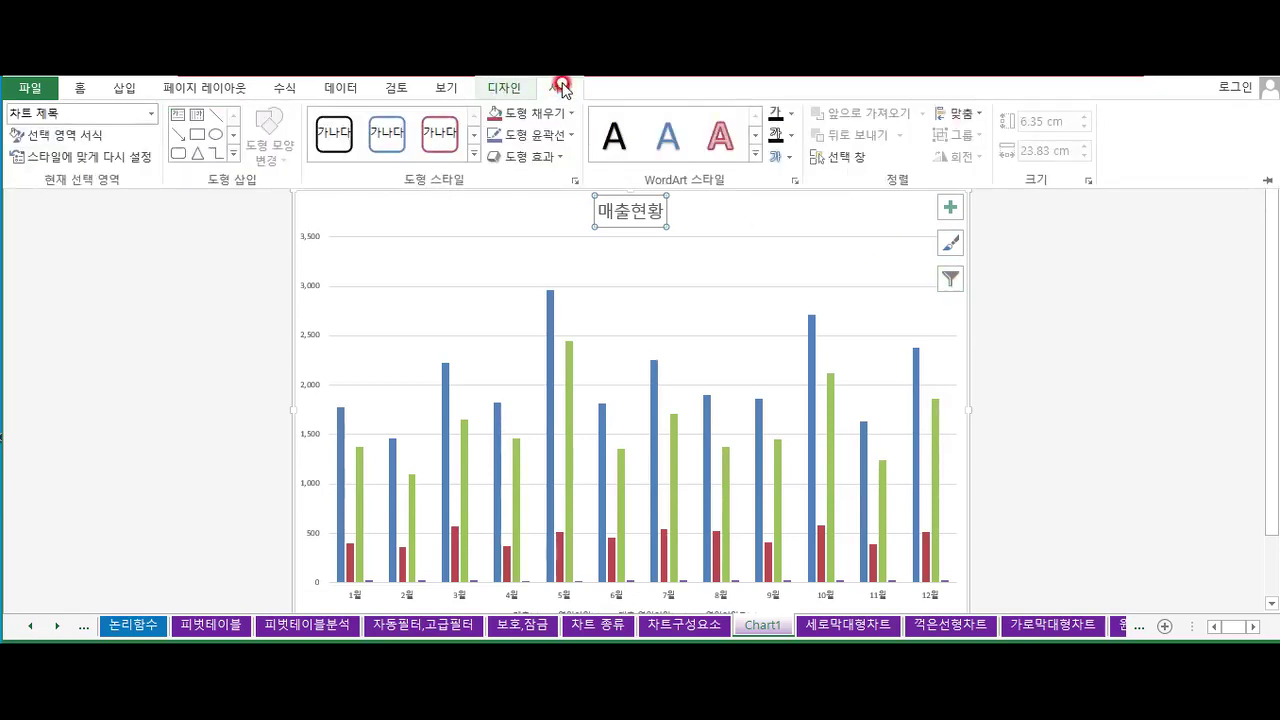
{"action": "left_click", "coordinate": [510, 90]}
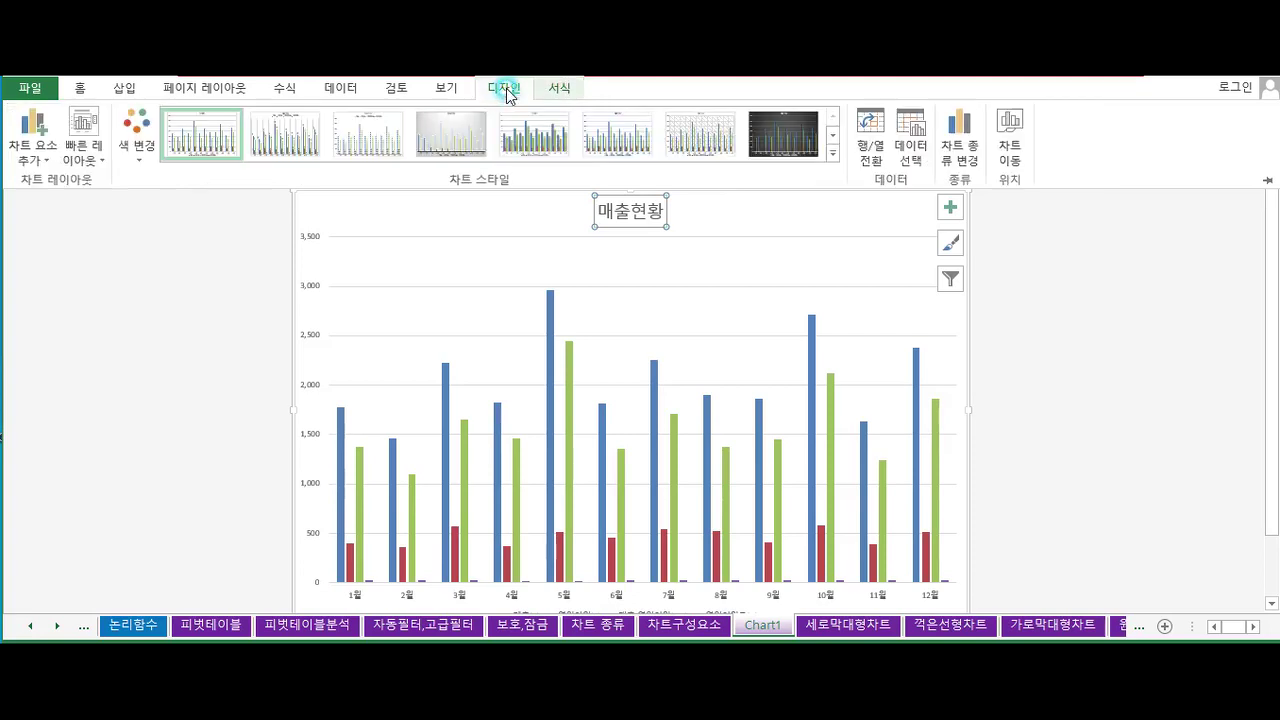
{"action": "left_click", "coordinate": [766, 148]}
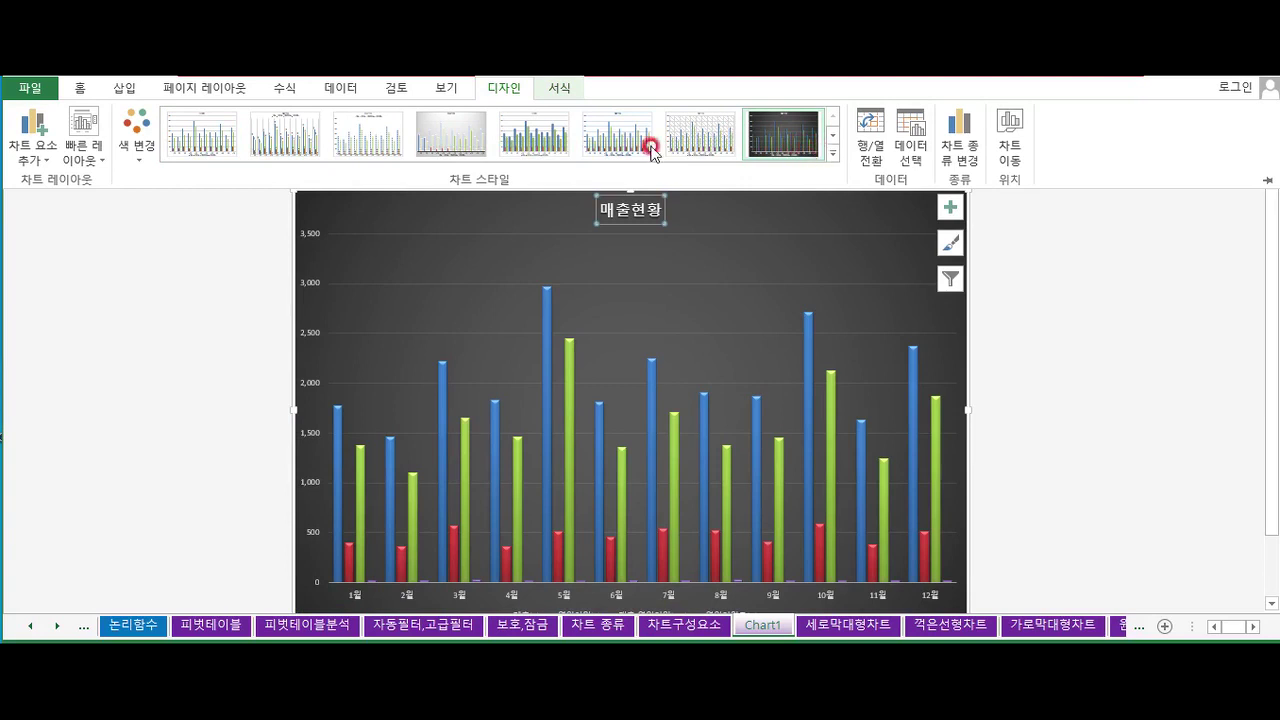
{"action": "left_click", "coordinate": [339, 154]}
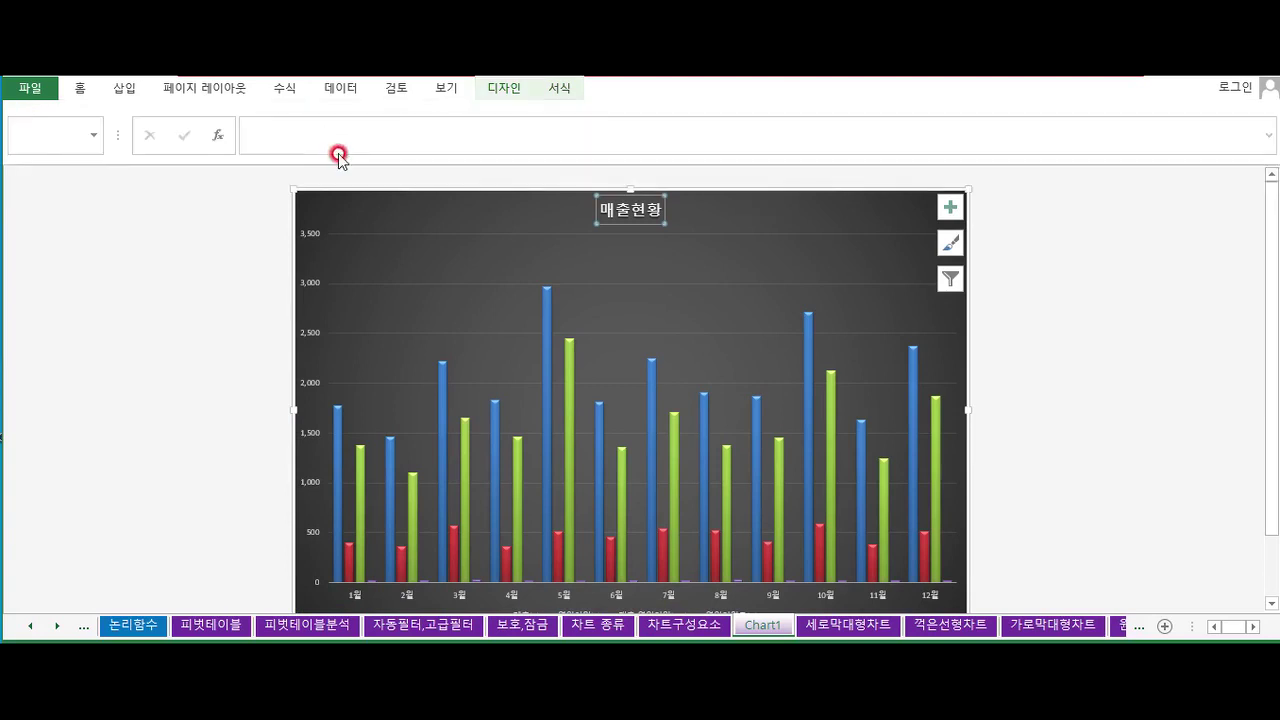
Recolour the chart with the third 색상형 palette (red, purple, orange) and return to the 세로막대형차트 sheet
{"action": "left_click", "coordinate": [505, 90]}
{"action": "left_click", "coordinate": [134, 160]}
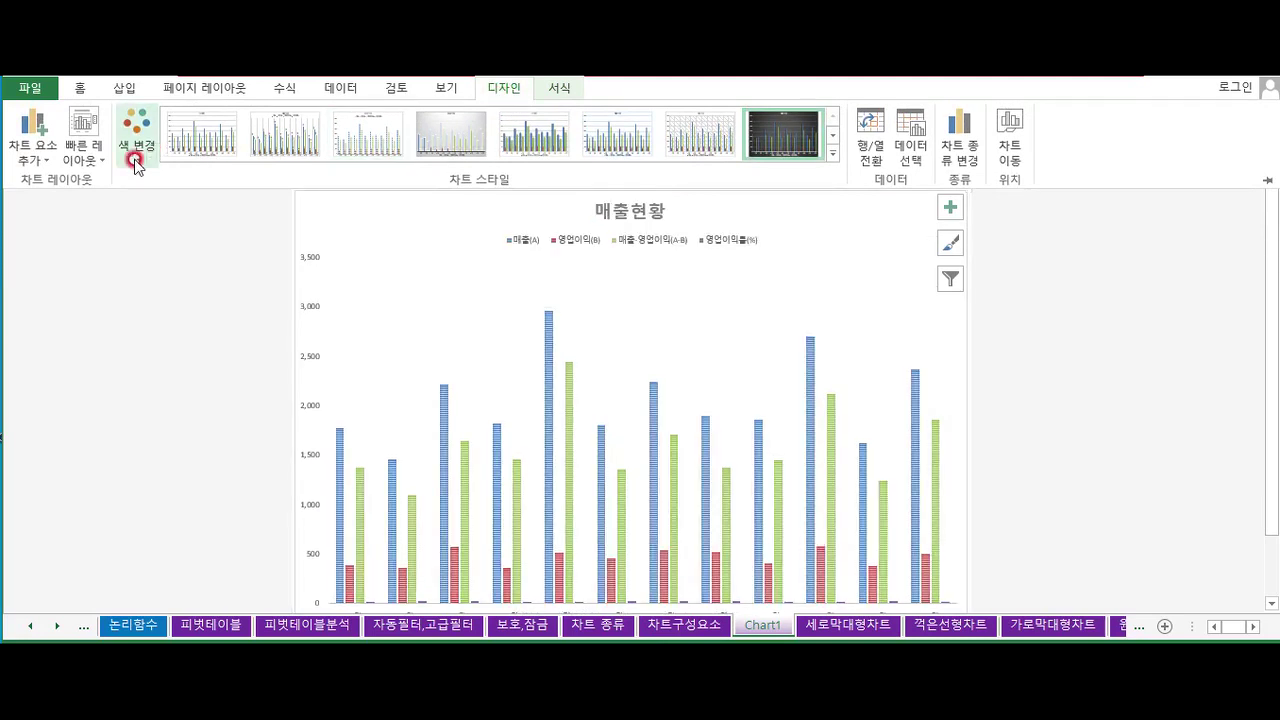
{"action": "left_click", "coordinate": [135, 160]}
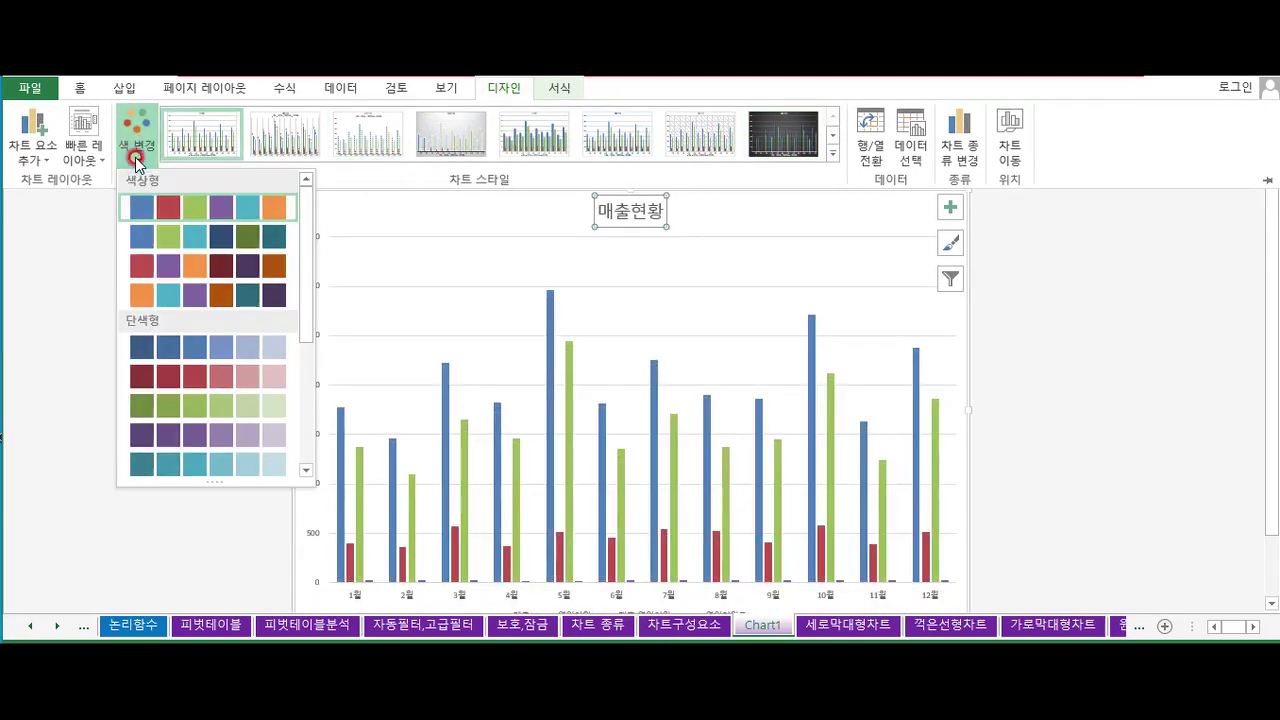
{"action": "left_click", "coordinate": [149, 229]}
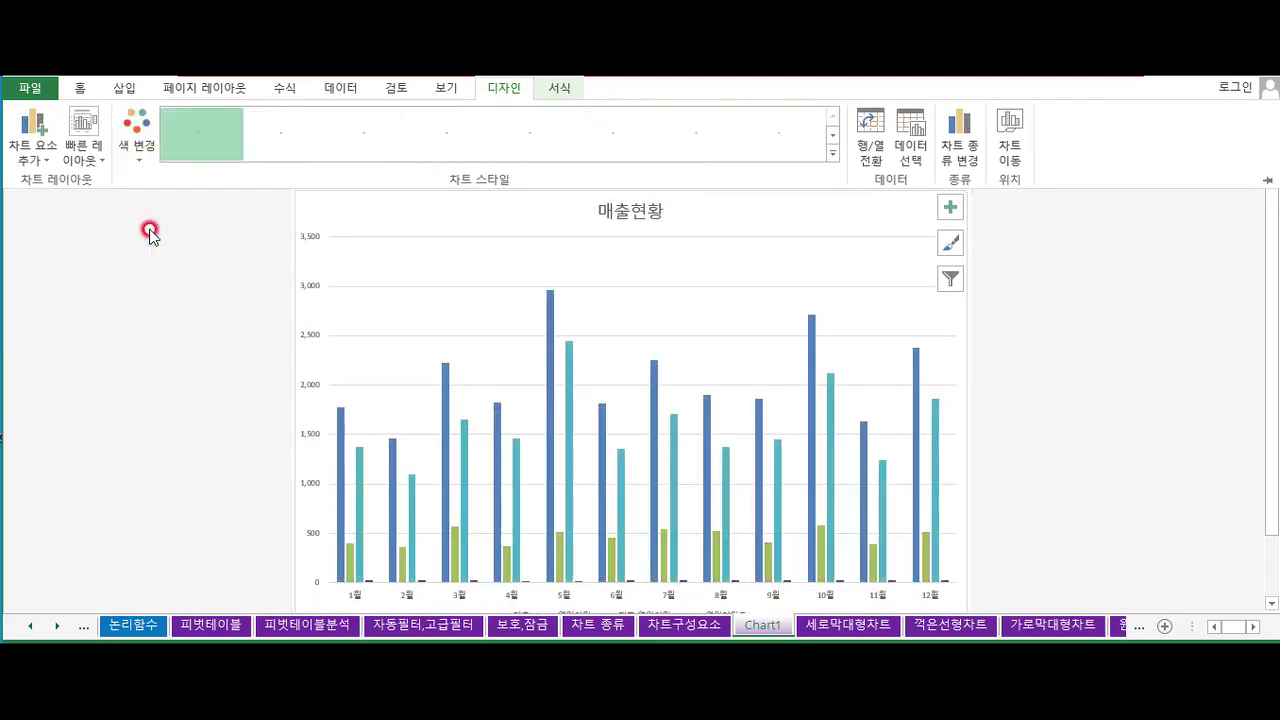
{"action": "left_click", "coordinate": [140, 158]}
{"action": "left_click", "coordinate": [170, 272]}
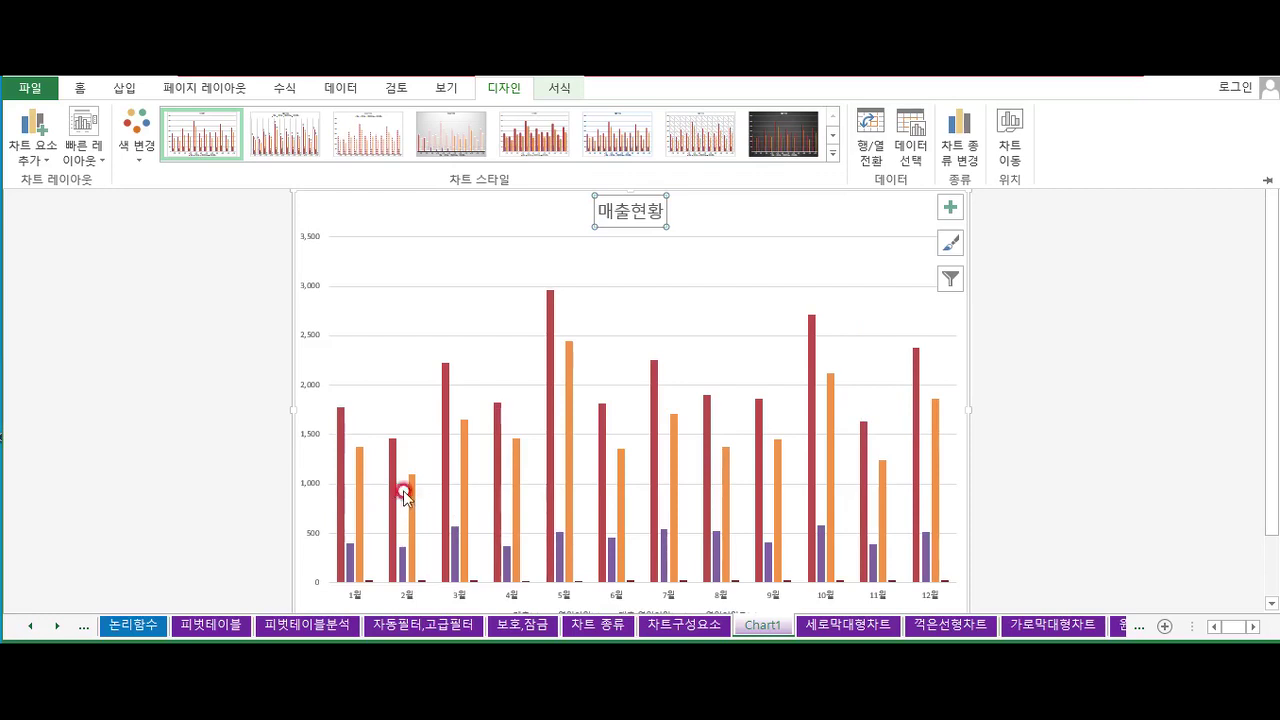
{"action": "left_click", "coordinate": [838, 626]}
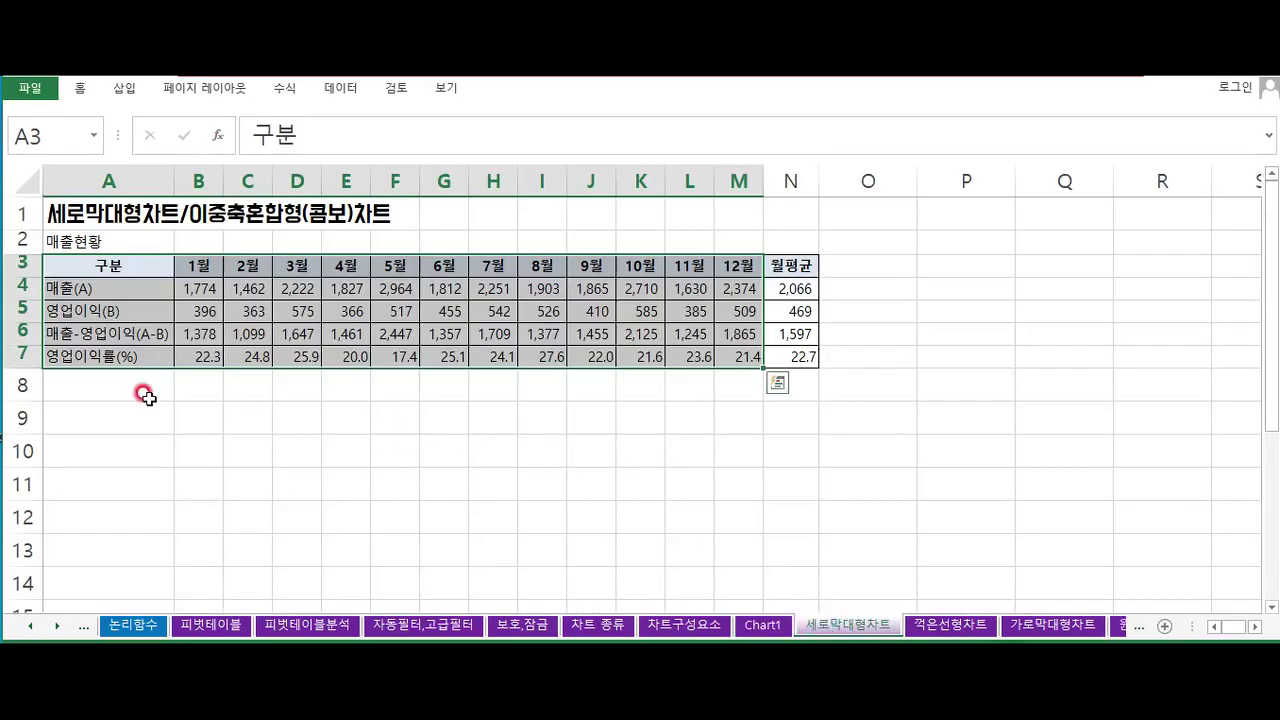
Compare the 영업이익률(%) row in the source table with its tiny bars and legend entry on the Chart1 sheet
{"action": "left_click", "coordinate": [129, 390]}
{"action": "left_click_drag", "start_coordinate": [197, 287], "coordinate": [789, 360]}
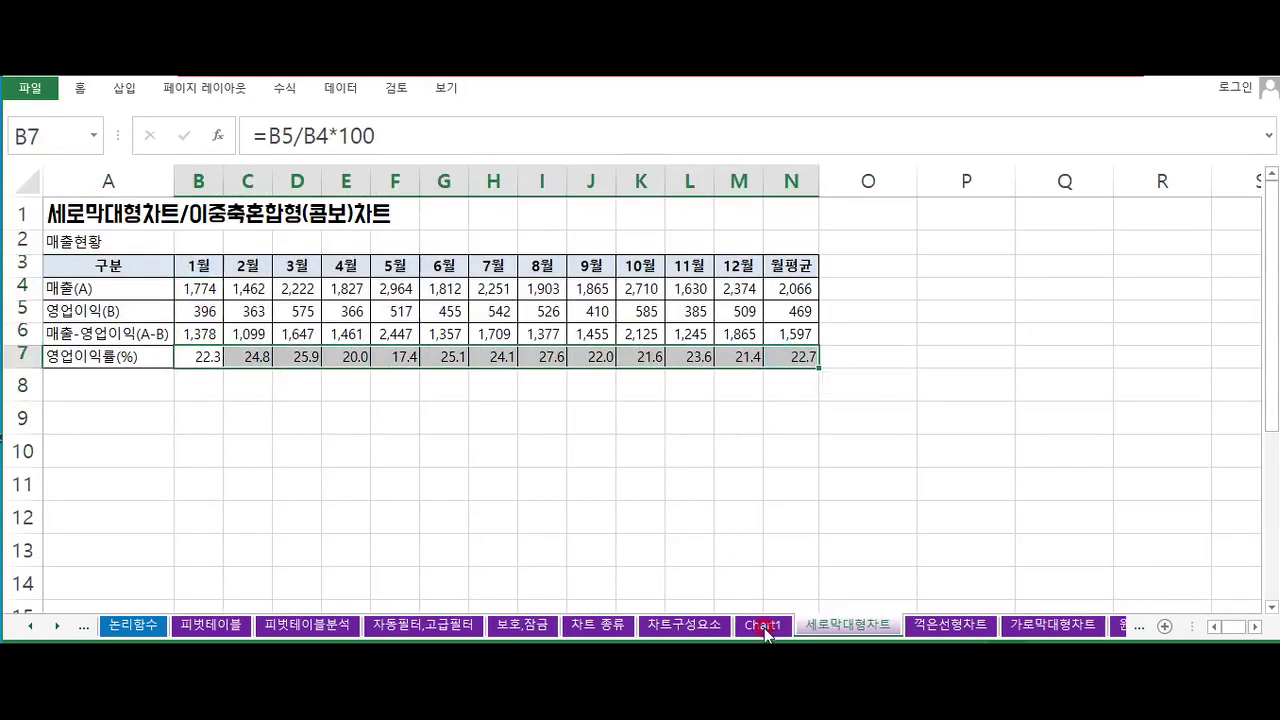
{"action": "left_click", "coordinate": [762, 625]}
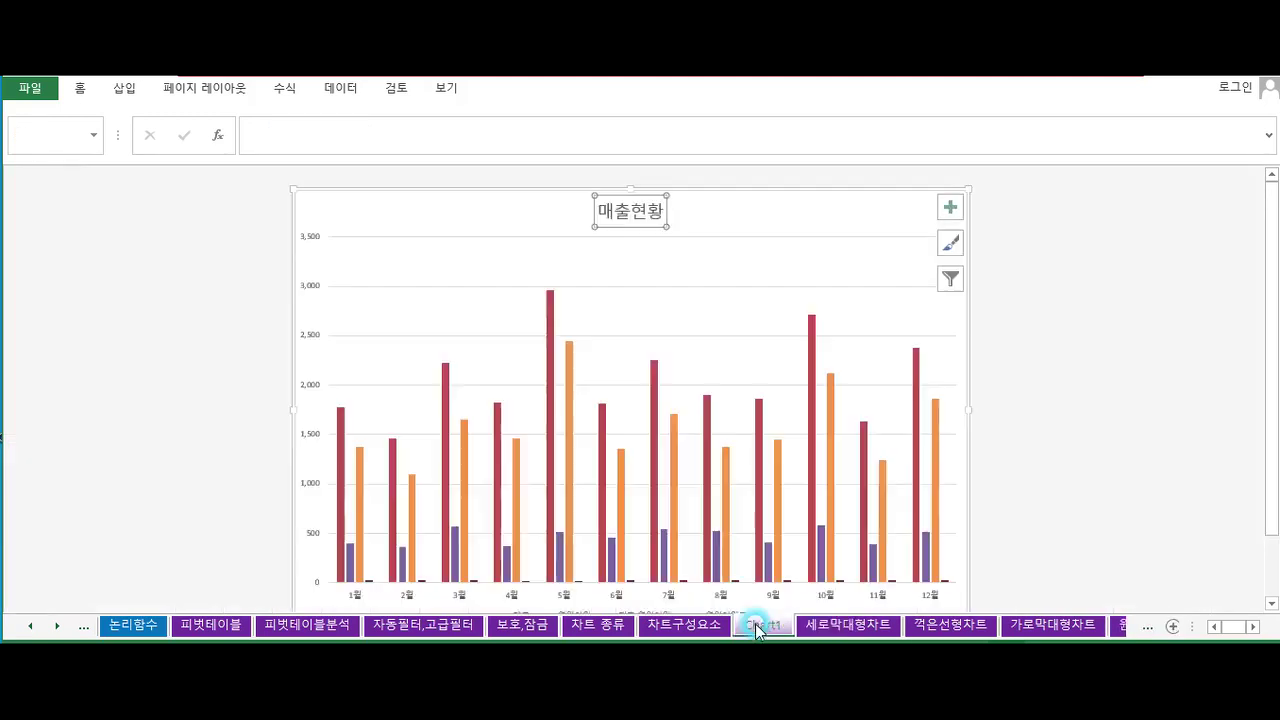
{"action": "left_click", "coordinate": [370, 584]}
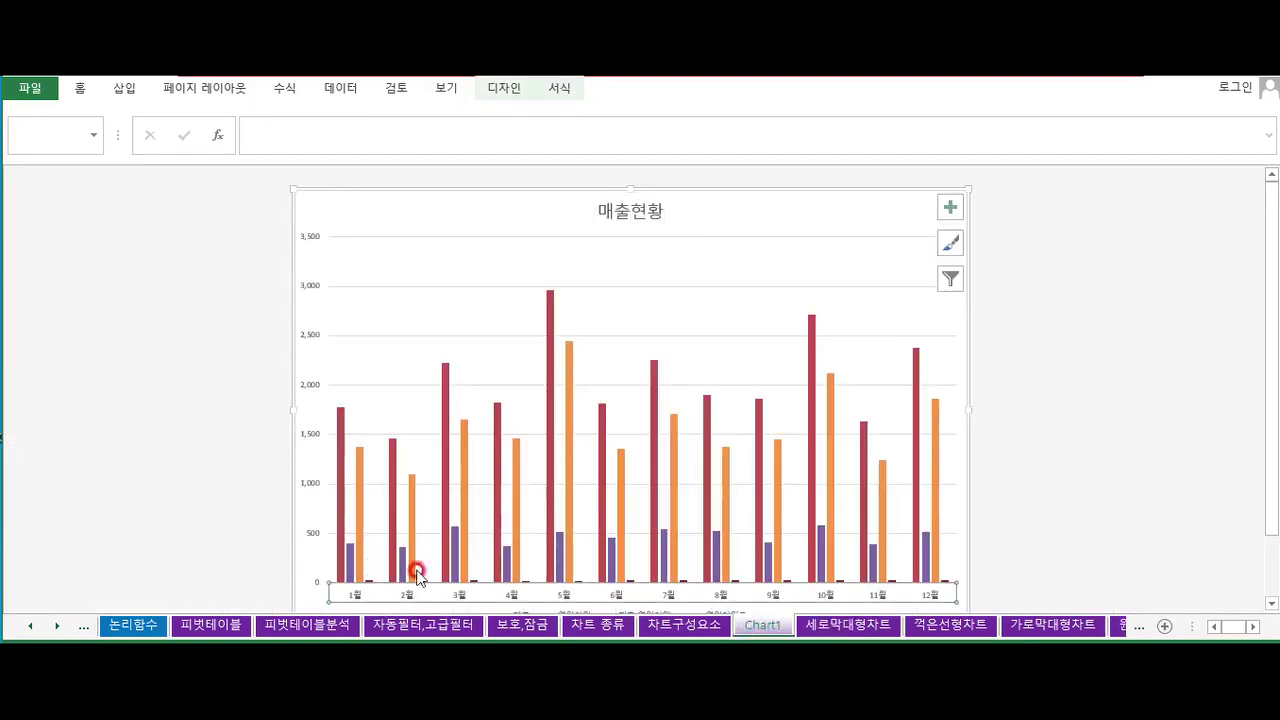
{"action": "left_click", "coordinate": [1095, 405]}
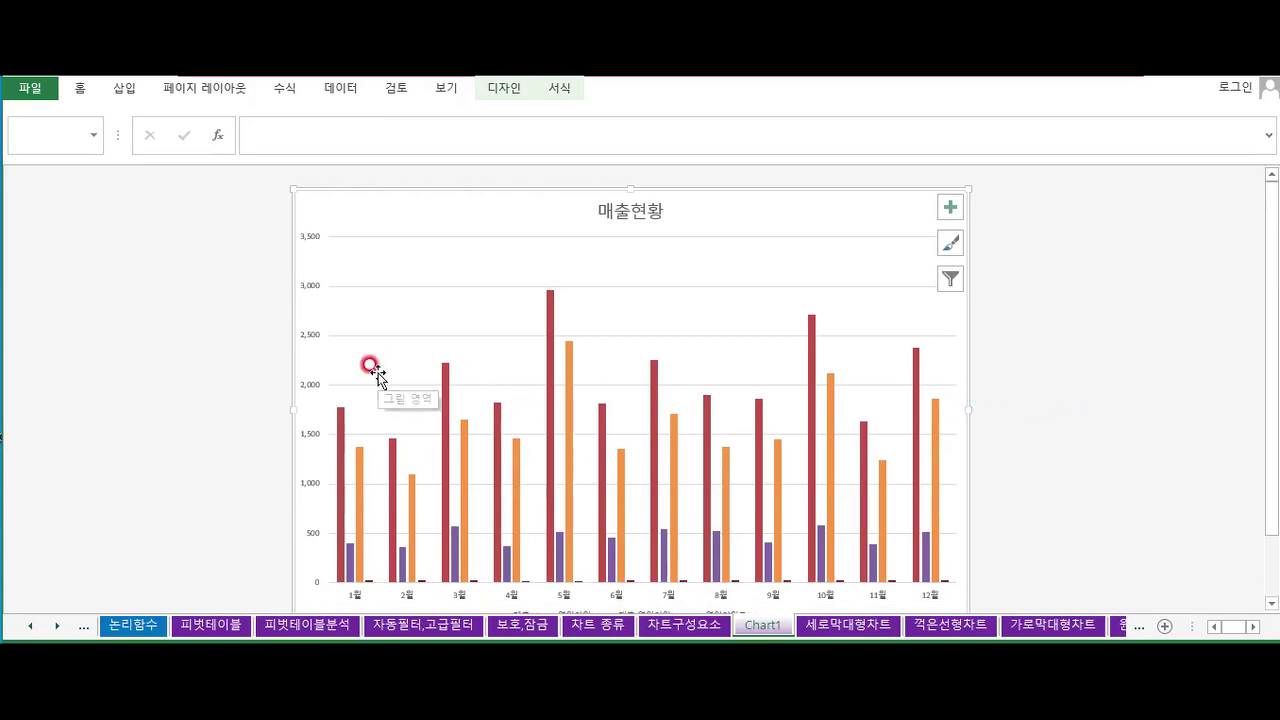
{"action": "scroll", "coordinate": [370, 370], "scroll_direction": "down", "scroll_amount": 1}
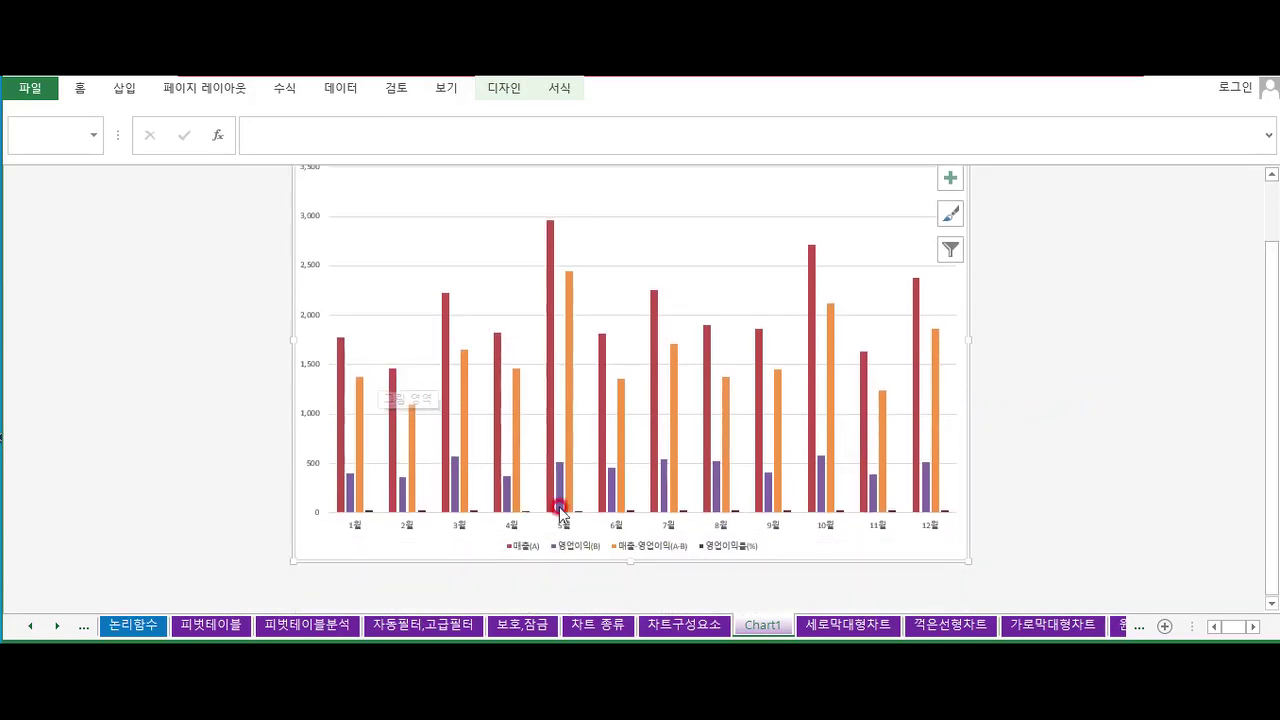
{"action": "left_click", "coordinate": [712, 547]}
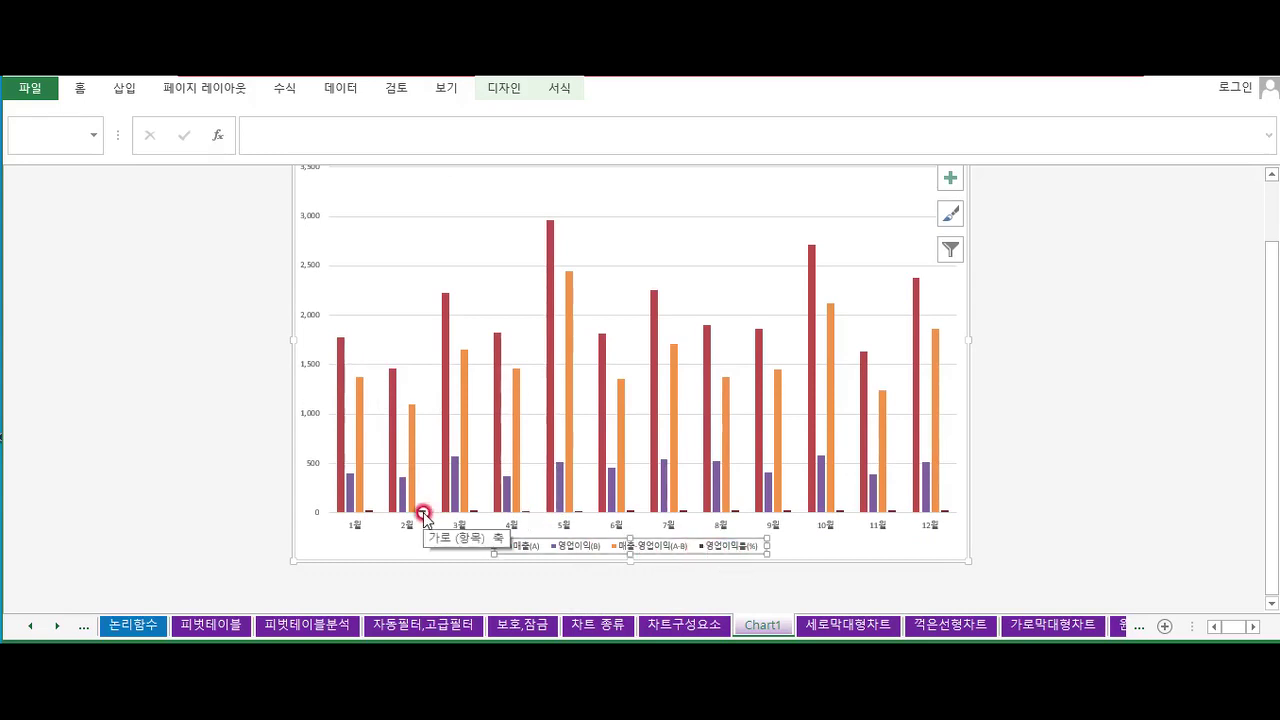
{"action": "scroll", "coordinate": [380, 505], "scroll_direction": "up", "scroll_amount": 1}
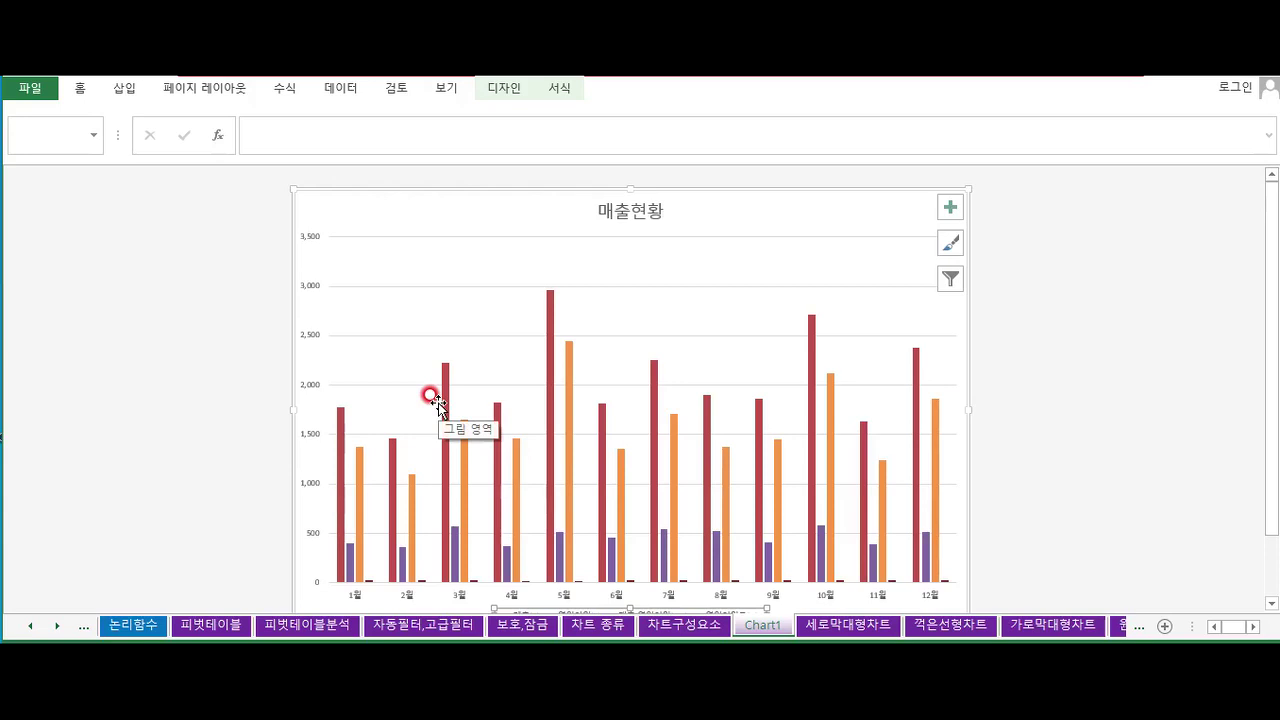
Change the 영업이익률(%) series to 누적 꺾은선형 on the secondary axis (보조 축) in a custom combo chart
{"action": "mouse_move", "coordinate": [447, 386]}
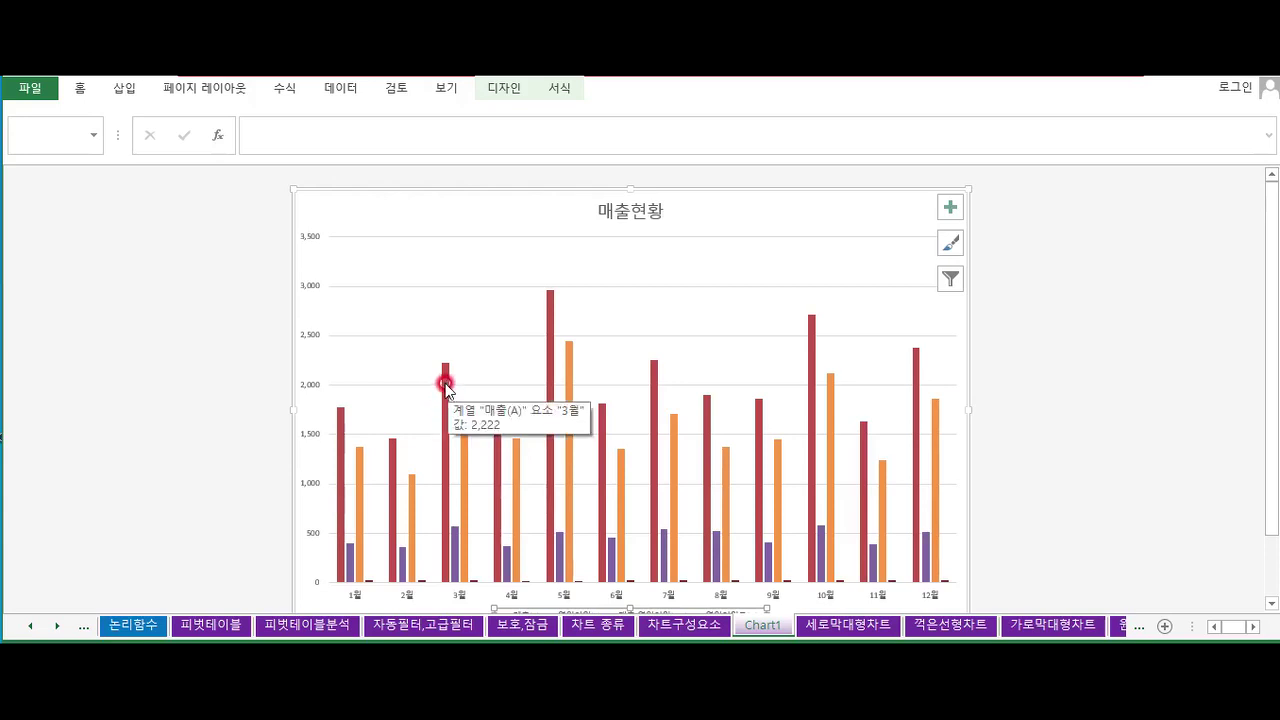
{"action": "left_click", "coordinate": [444, 383]}
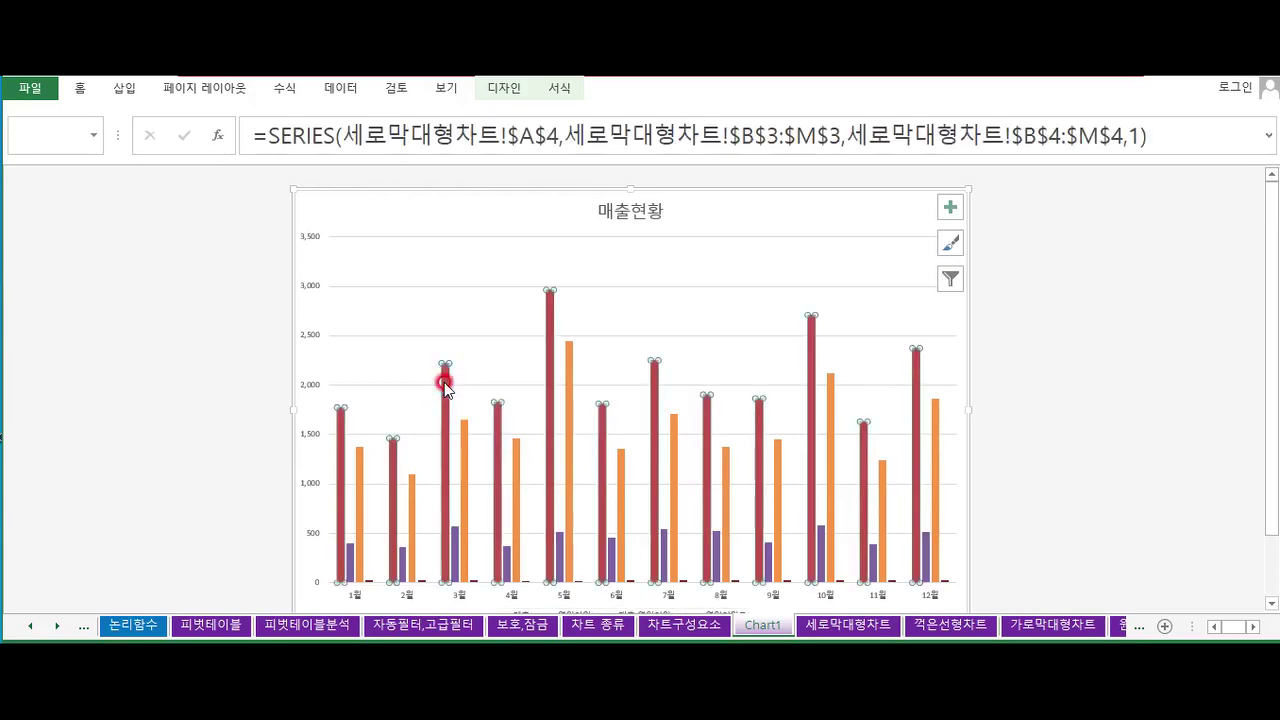
{"action": "right_click", "coordinate": [444, 382]}
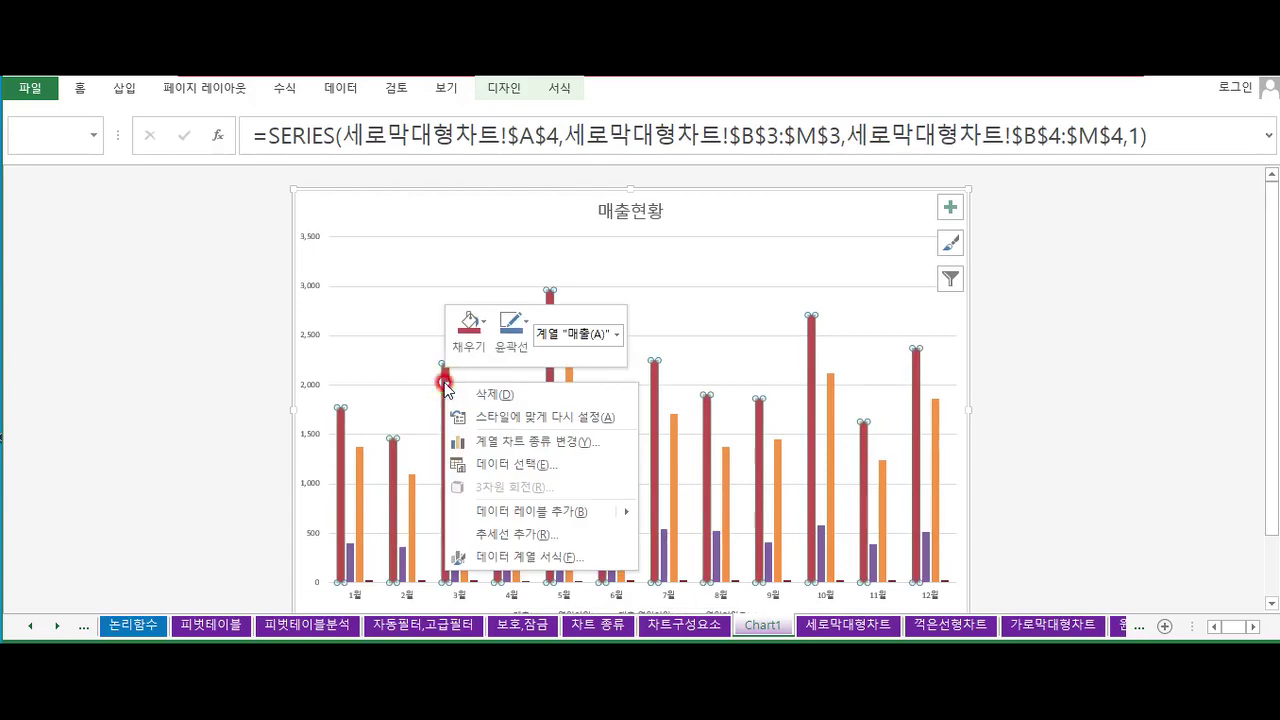
{"action": "left_click", "coordinate": [513, 446]}
{"action": "left_click", "coordinate": [480, 124]}
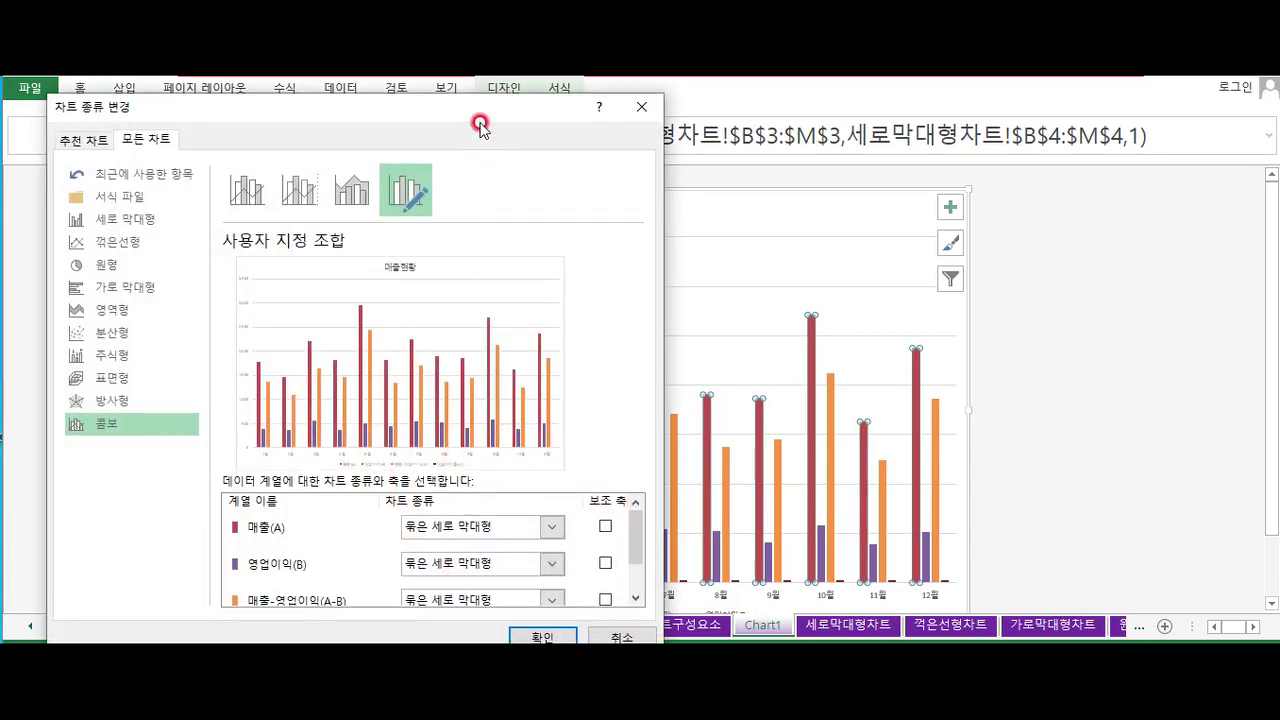
{"action": "mouse_move", "coordinate": [512, 103]}
{"action": "left_mouse_down"}
{"action": "mouse_move", "coordinate": [500, 214]}
{"action": "mouse_move", "coordinate": [523, 128]}
{"action": "left_mouse_up"}
{"action": "left_click", "coordinate": [357, 495]}
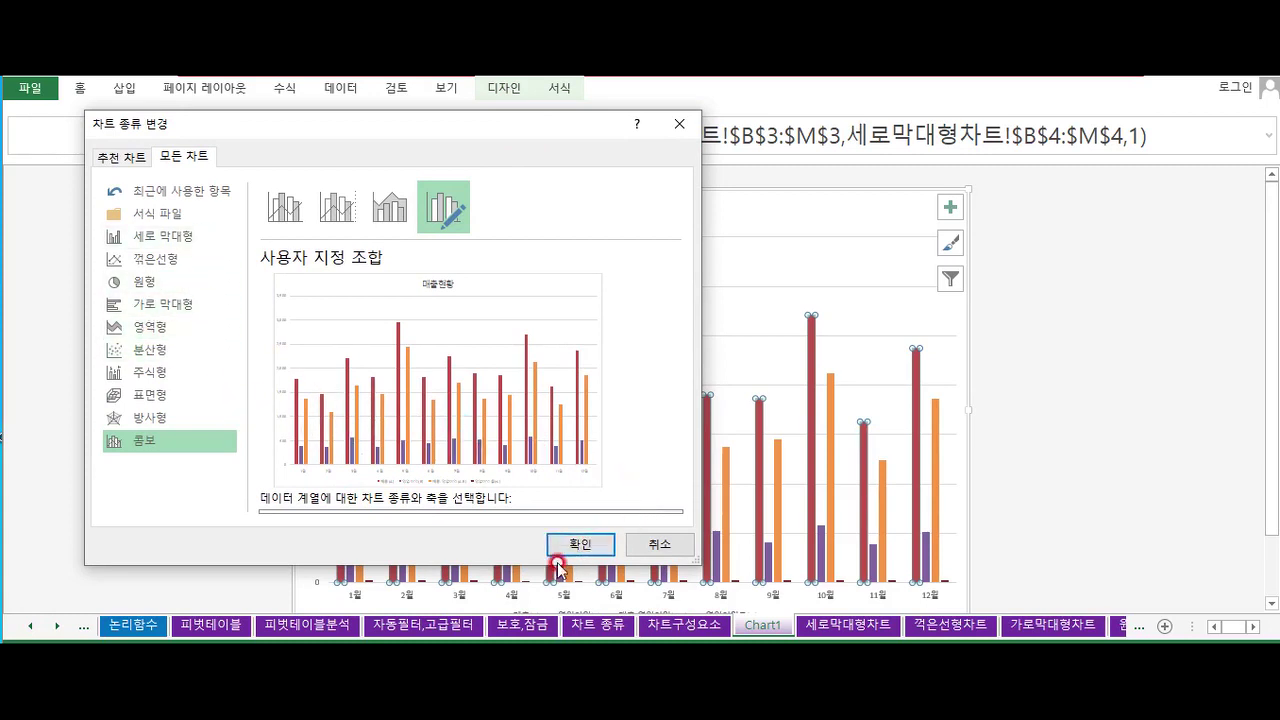
{"action": "left_click_drag", "start_coordinate": [525, 565], "coordinate": [527, 628]}
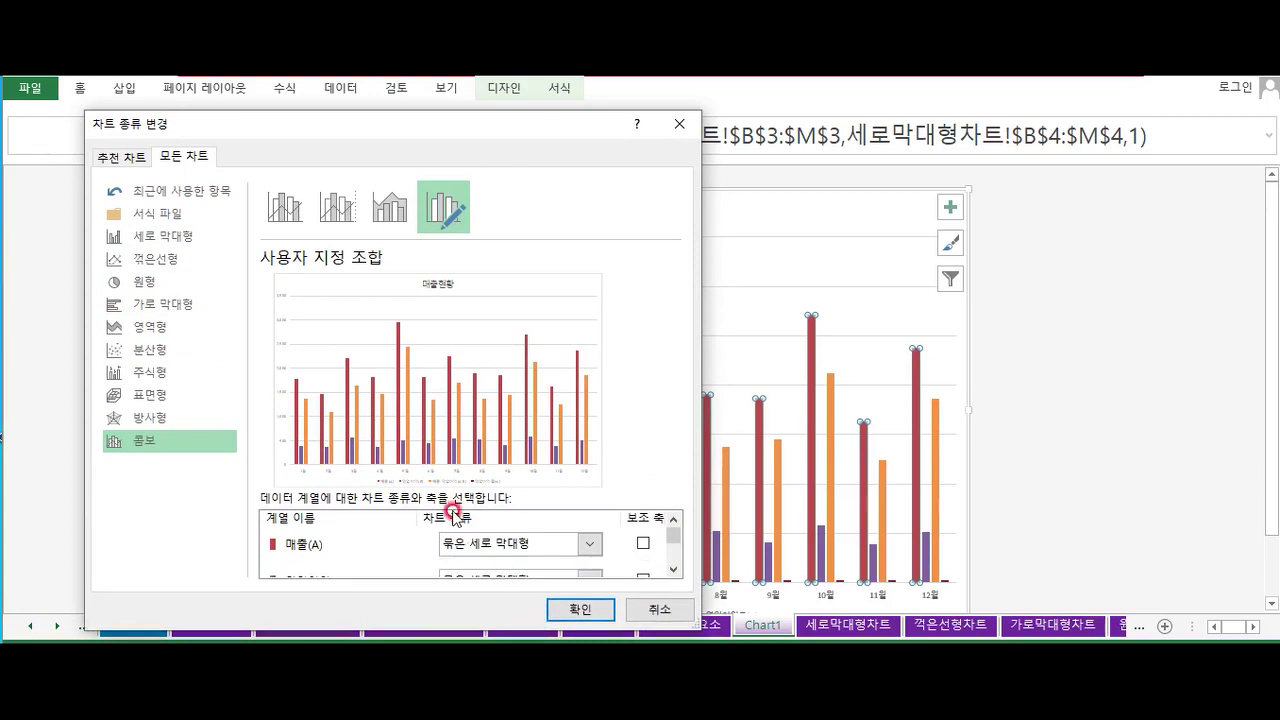
{"action": "scroll", "coordinate": [452, 513], "scroll_direction": "down", "scroll_amount": 3}
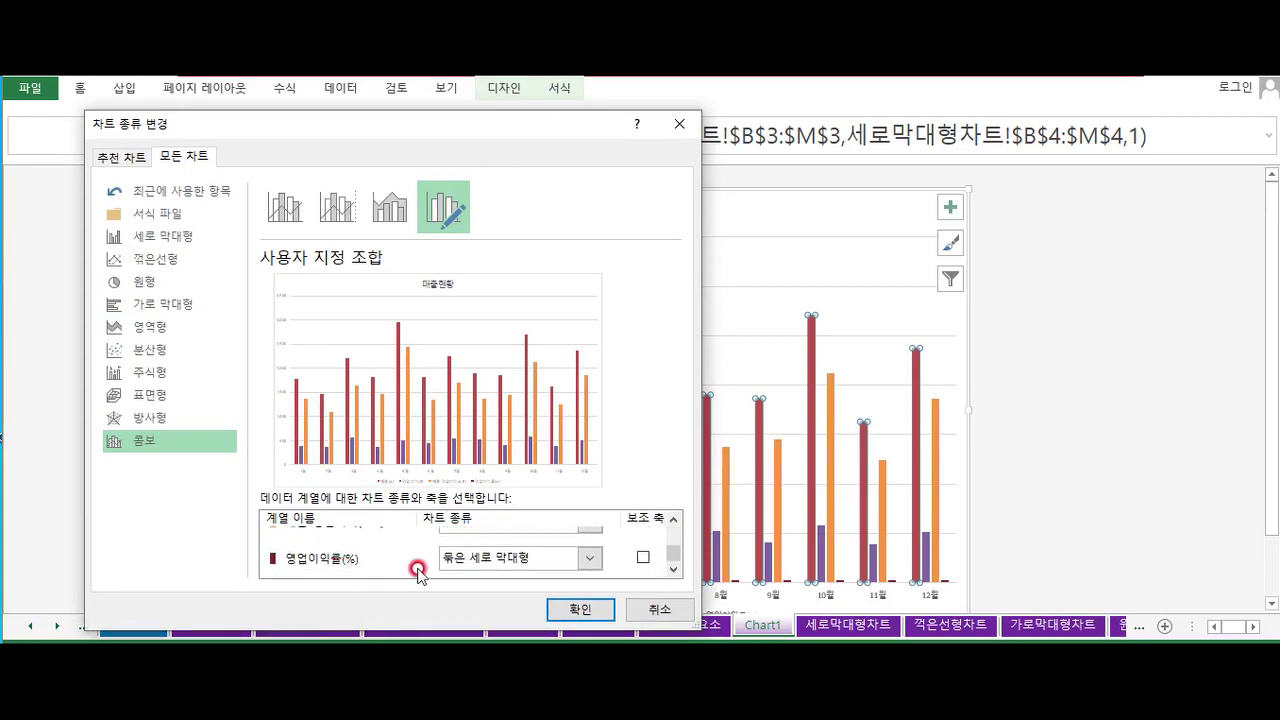
{"action": "left_click", "coordinate": [488, 562]}
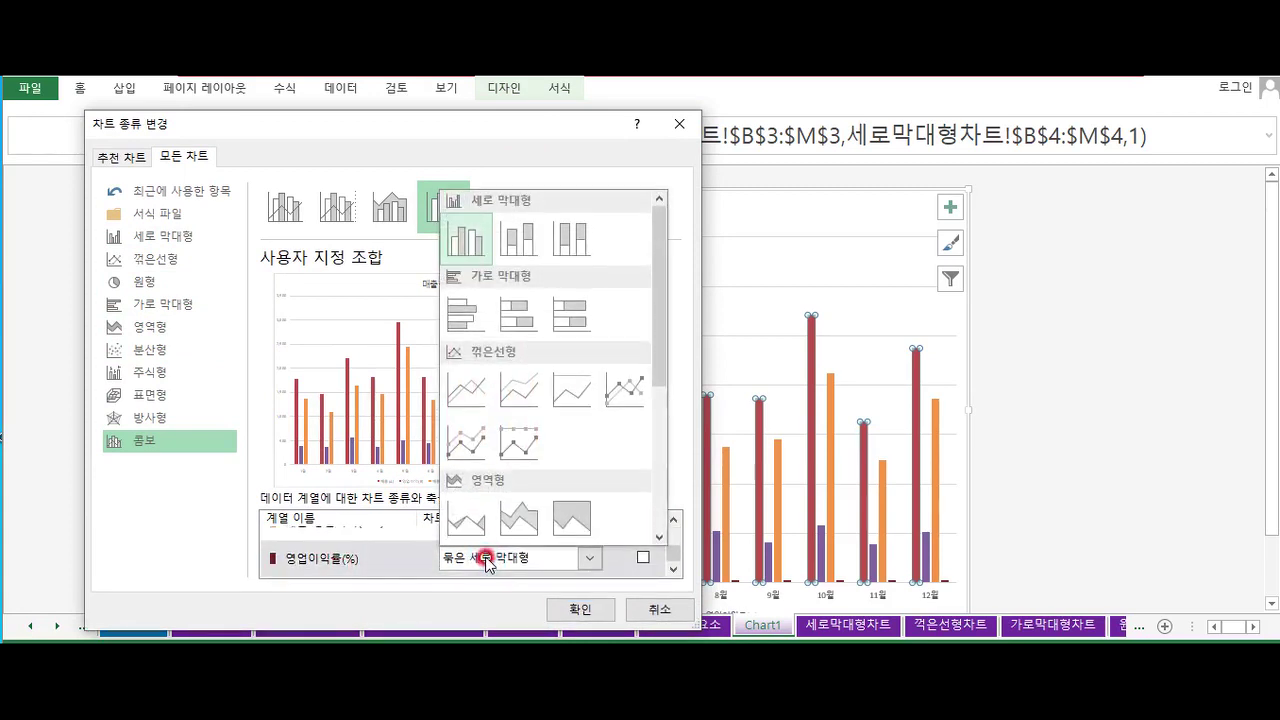
{"action": "left_click", "coordinate": [521, 387]}
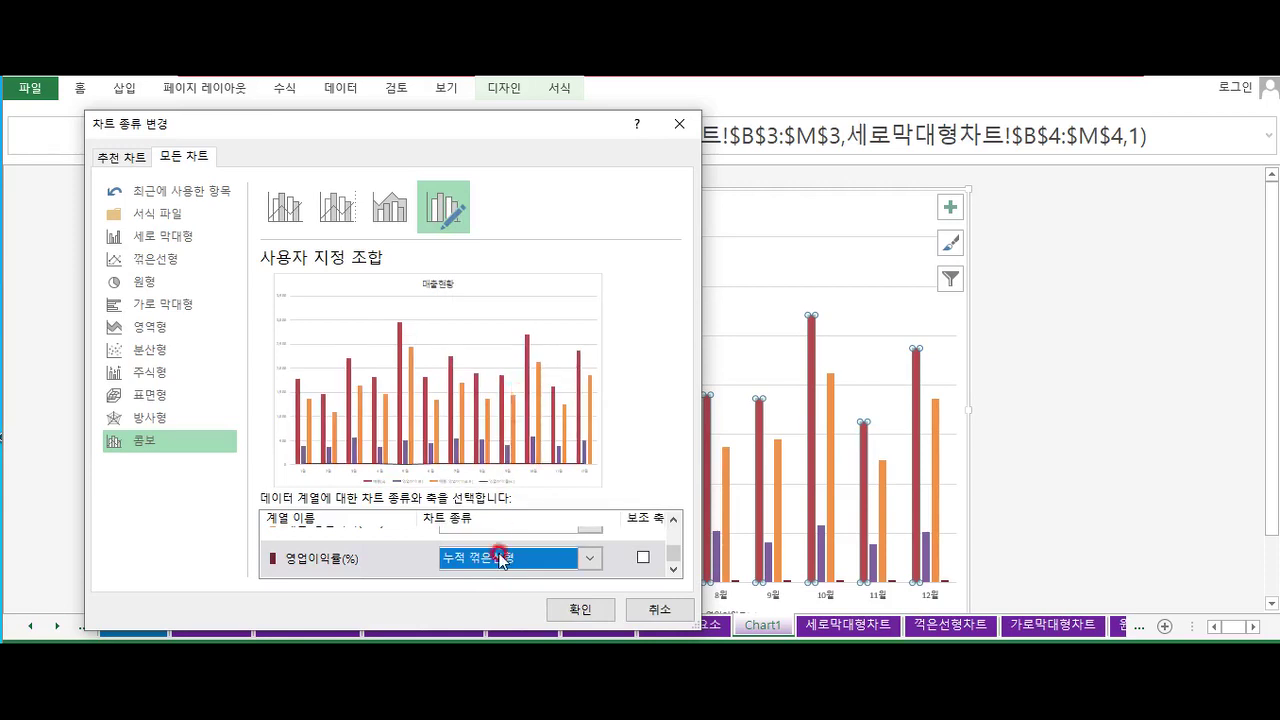
{"action": "left_click", "coordinate": [644, 559]}
{"action": "left_click", "coordinate": [584, 609]}
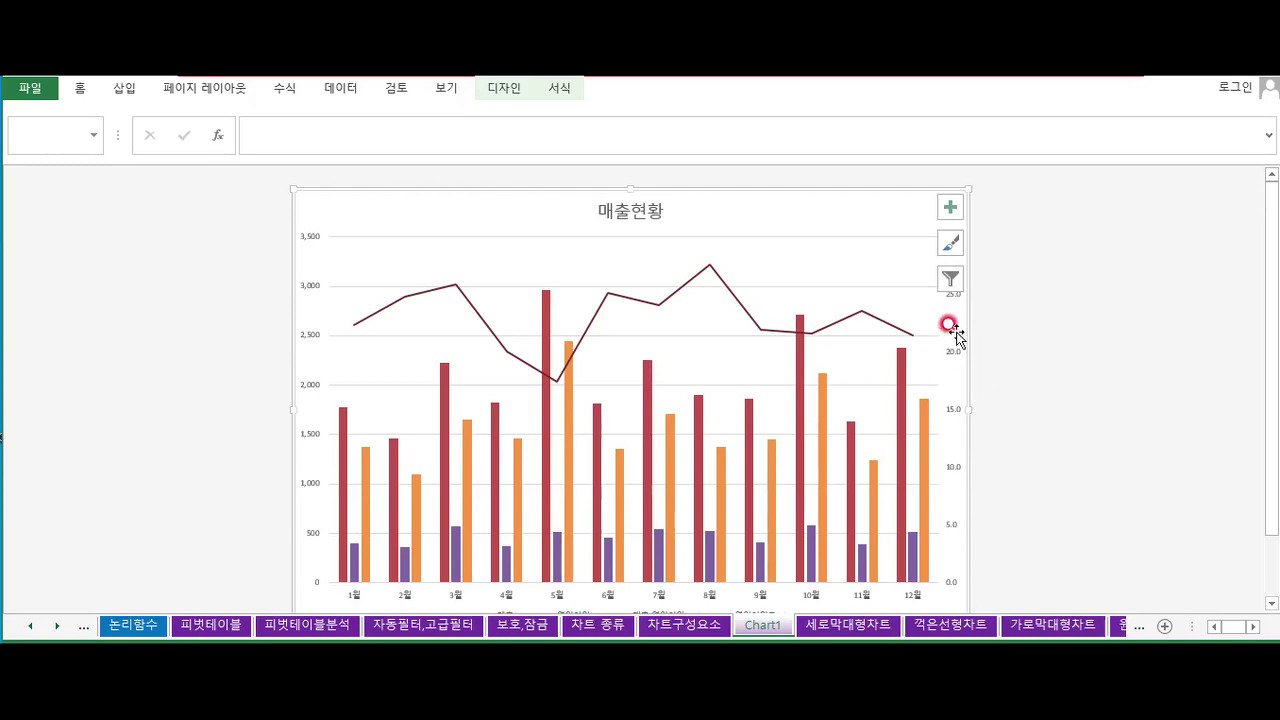
Examine the 영업이익률(%) line, the legend and the secondary axis of the combo chart
{"action": "scroll", "coordinate": [938, 490], "scroll_direction": "down", "scroll_amount": 1}
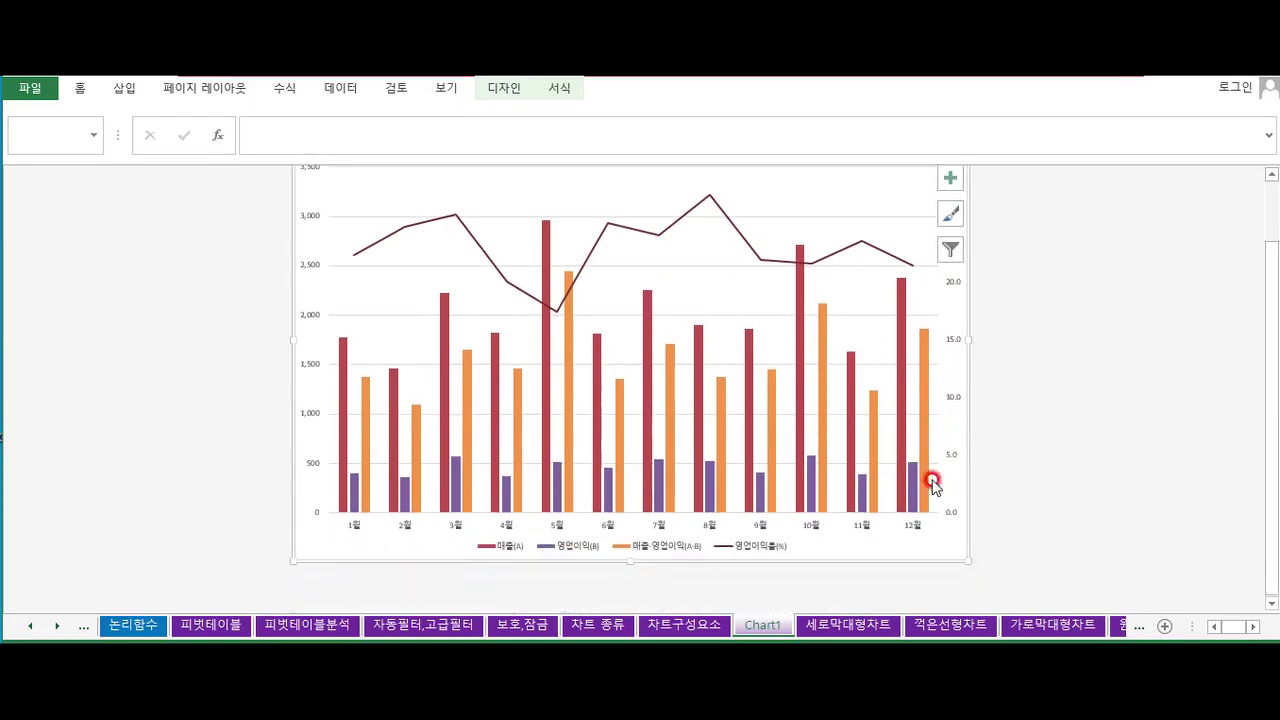
{"action": "left_click", "coordinate": [463, 228]}
{"action": "scroll", "coordinate": [483, 325], "scroll_direction": "up", "scroll_amount": 1}
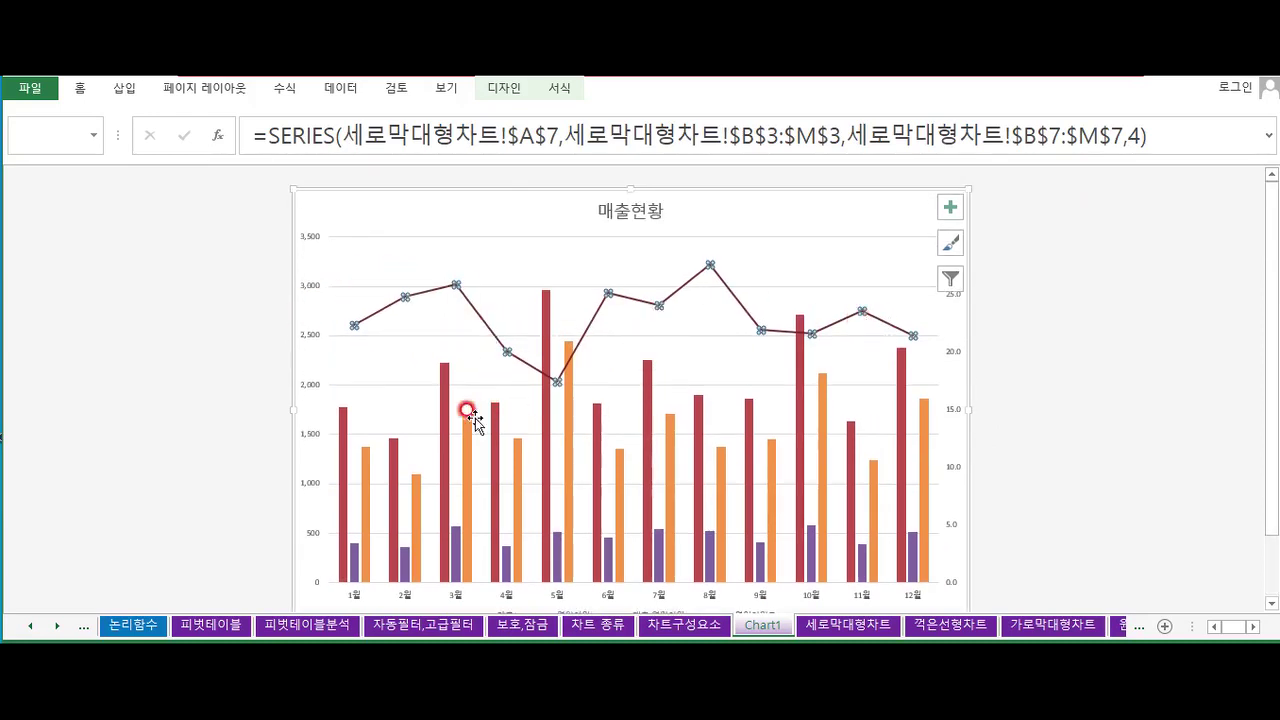
Add a data label to only the 5월 column of the 매출(A) series
{"action": "left_click", "coordinate": [340, 428]}
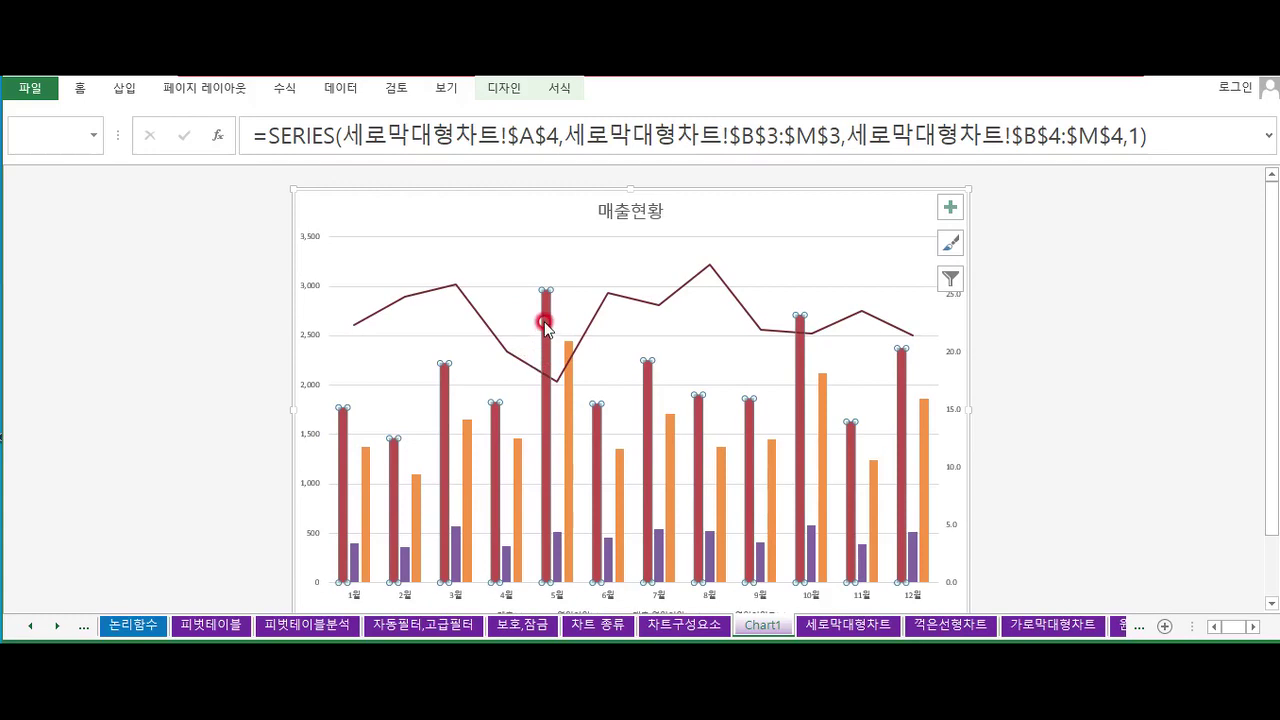
{"action": "mouse_move", "coordinate": [546, 312]}
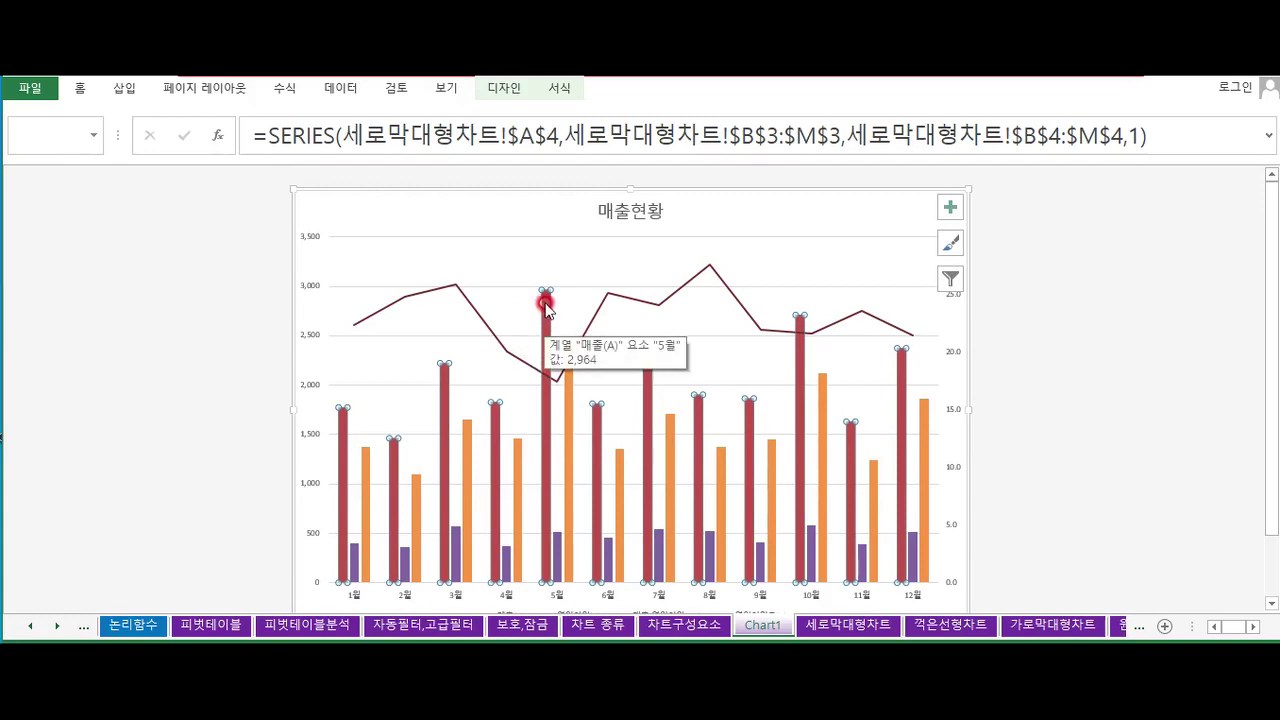
{"action": "left_click", "coordinate": [546, 305]}
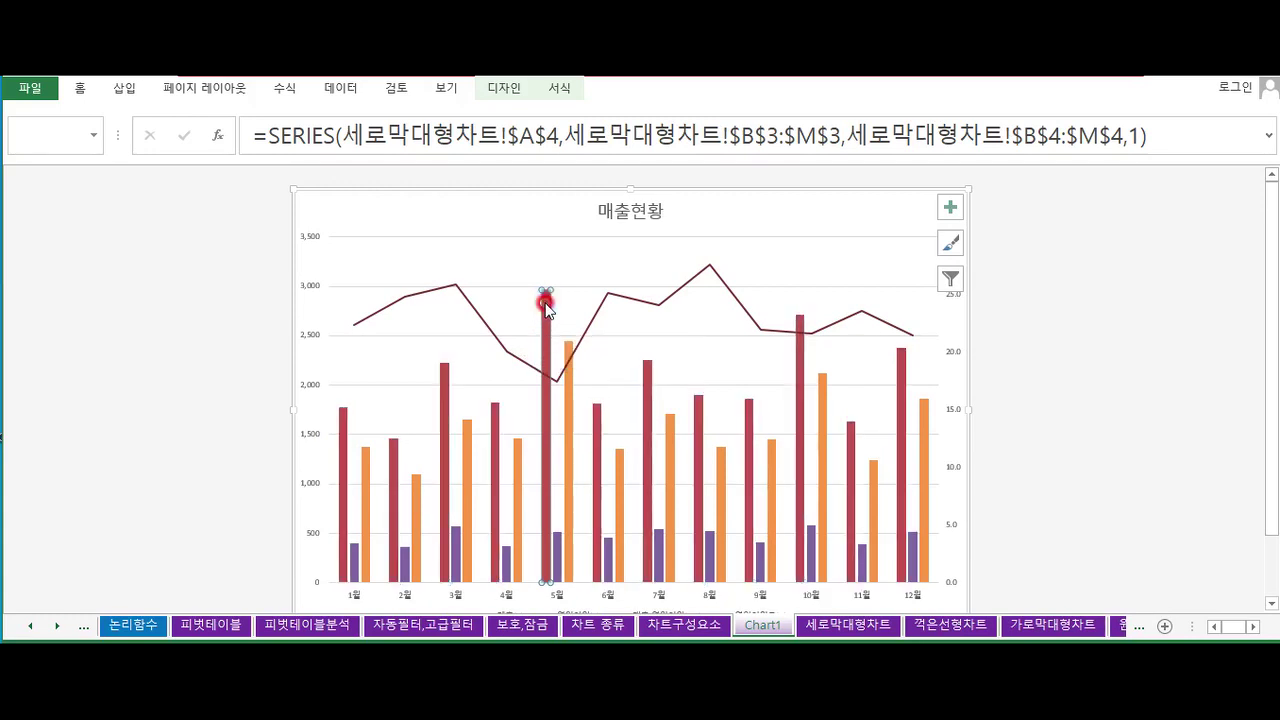
{"action": "mouse_move", "coordinate": [545, 318]}
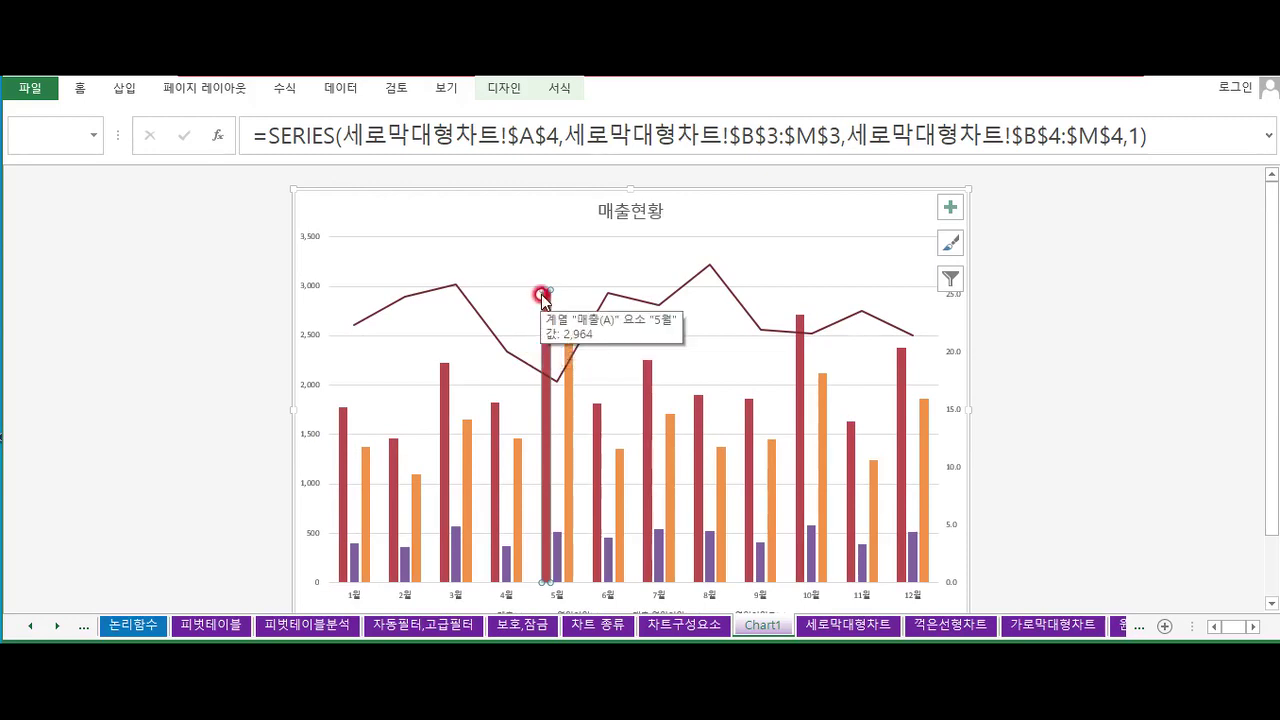
{"action": "right_click", "coordinate": [547, 302]}
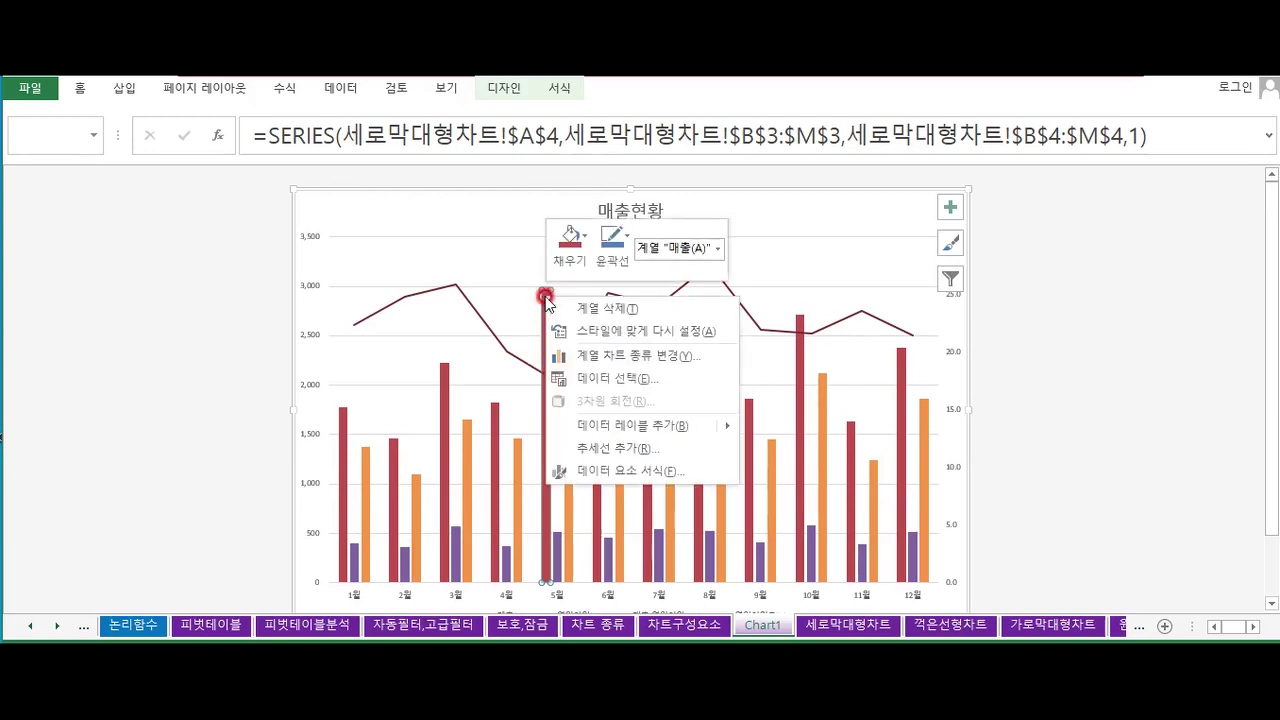
{"action": "mouse_move", "coordinate": [672, 428]}
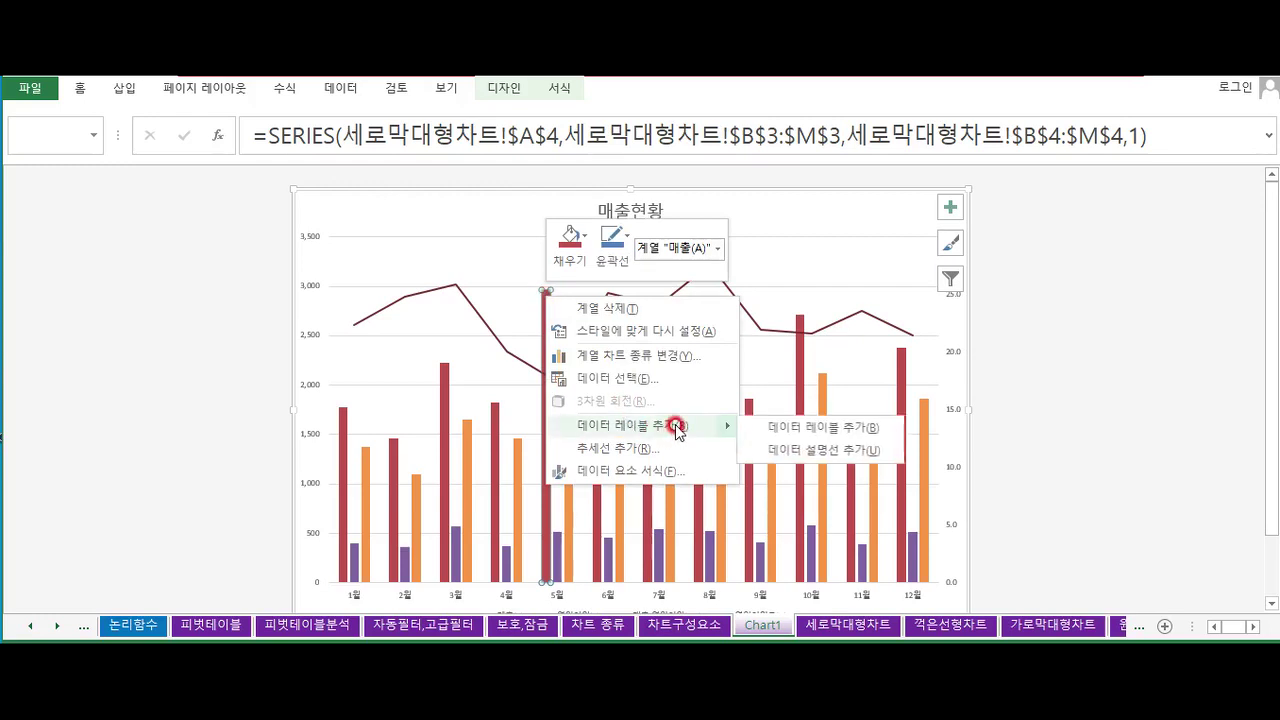
{"action": "left_click", "coordinate": [815, 429]}
Enlarge the font of the 5월 매출(A) data label to 16
{"action": "left_click", "coordinate": [539, 274]}
{"action": "left_click", "coordinate": [547, 284]}
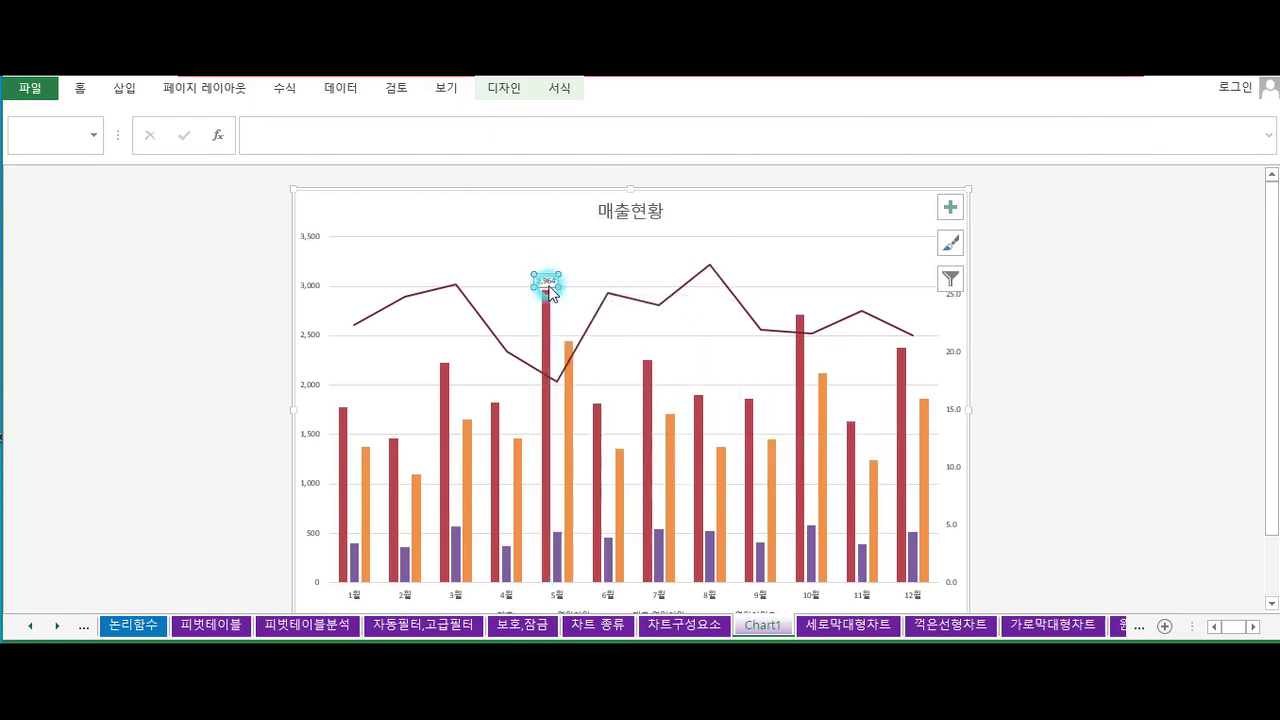
{"action": "left_click", "coordinate": [80, 90]}
{"action": "left_click", "coordinate": [349, 121]}
{"action": "left_click", "coordinate": [341, 117]}
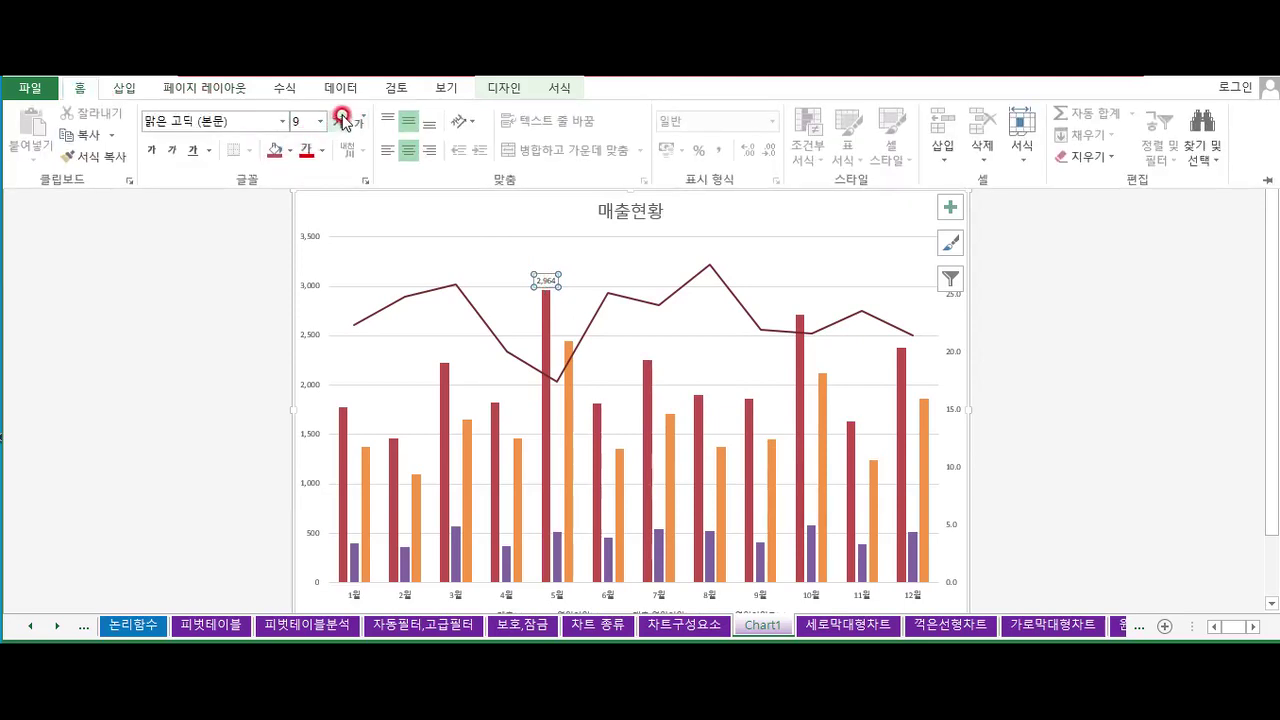
{"action": "left_click", "coordinate": [340, 121]}
{"action": "left_click", "coordinate": [340, 121]}
{"action": "left_click", "coordinate": [340, 121]}
{"action": "left_click", "coordinate": [340, 121]}
{"action": "left_click", "coordinate": [556, 378]}
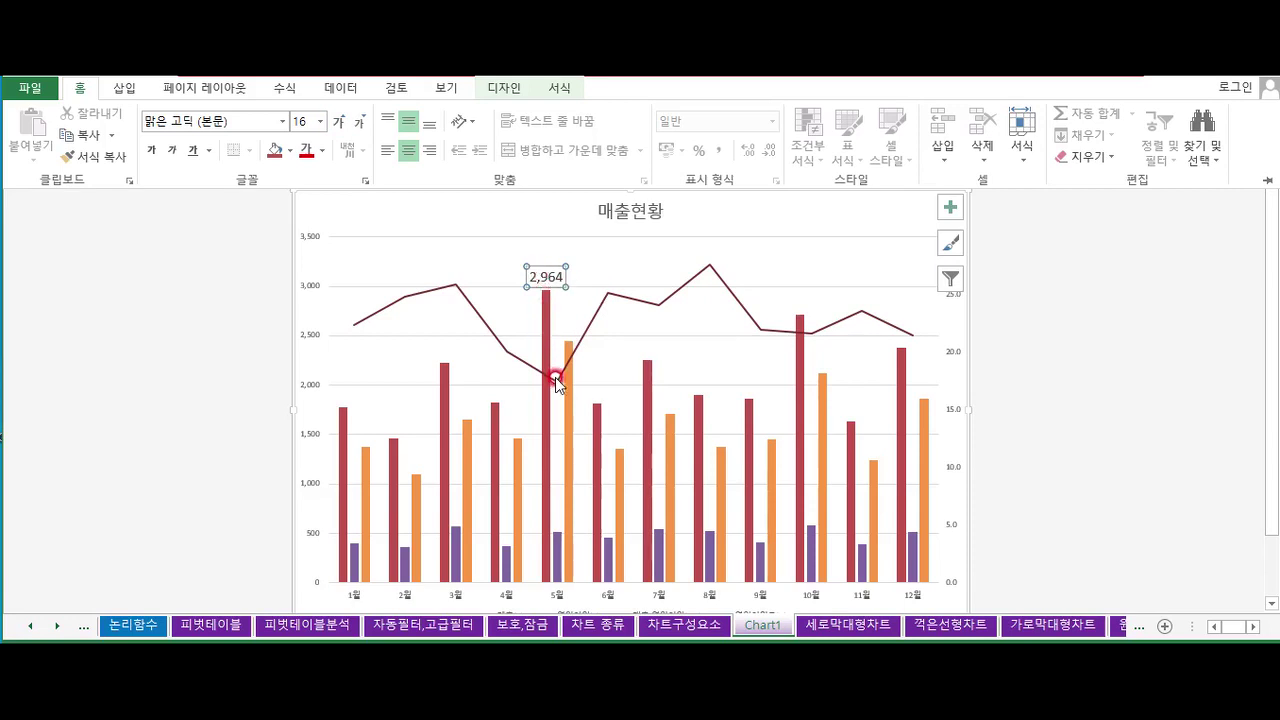
Preview the data label positions and place the 5월 label at 바깥쪽 끝에
{"action": "left_click", "coordinate": [952, 208]}
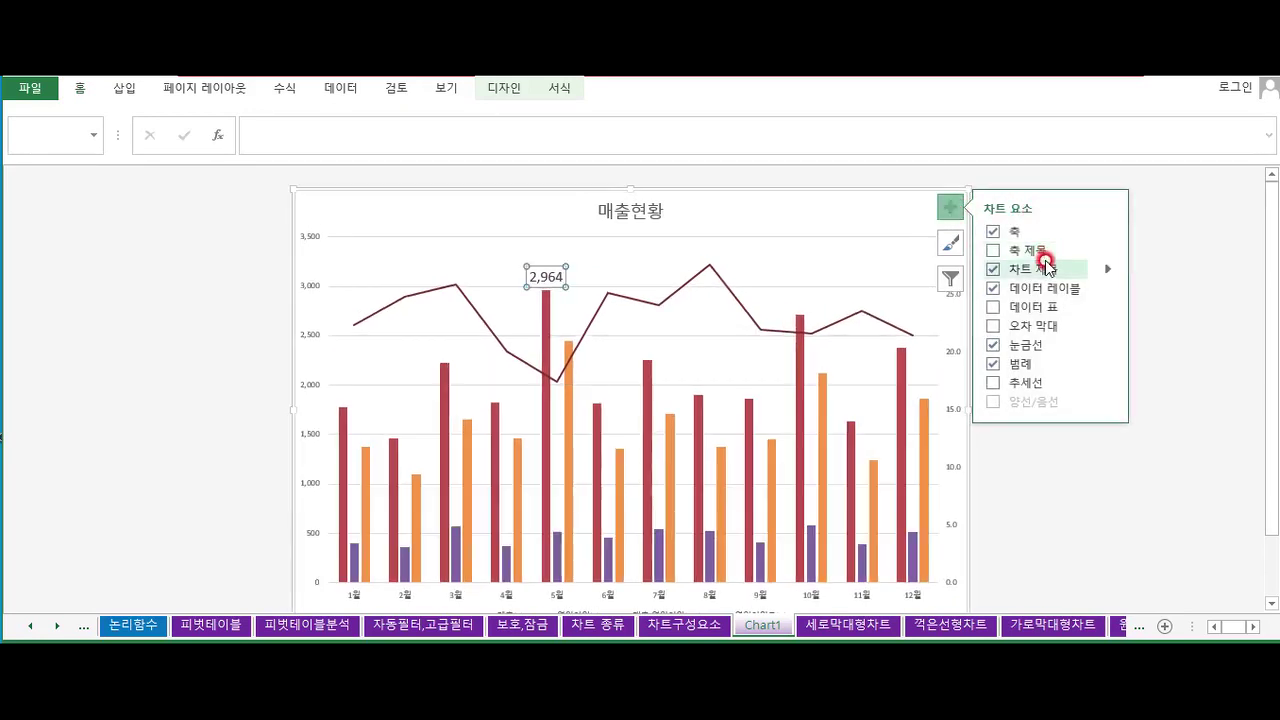
{"action": "left_click", "coordinate": [1108, 289]}
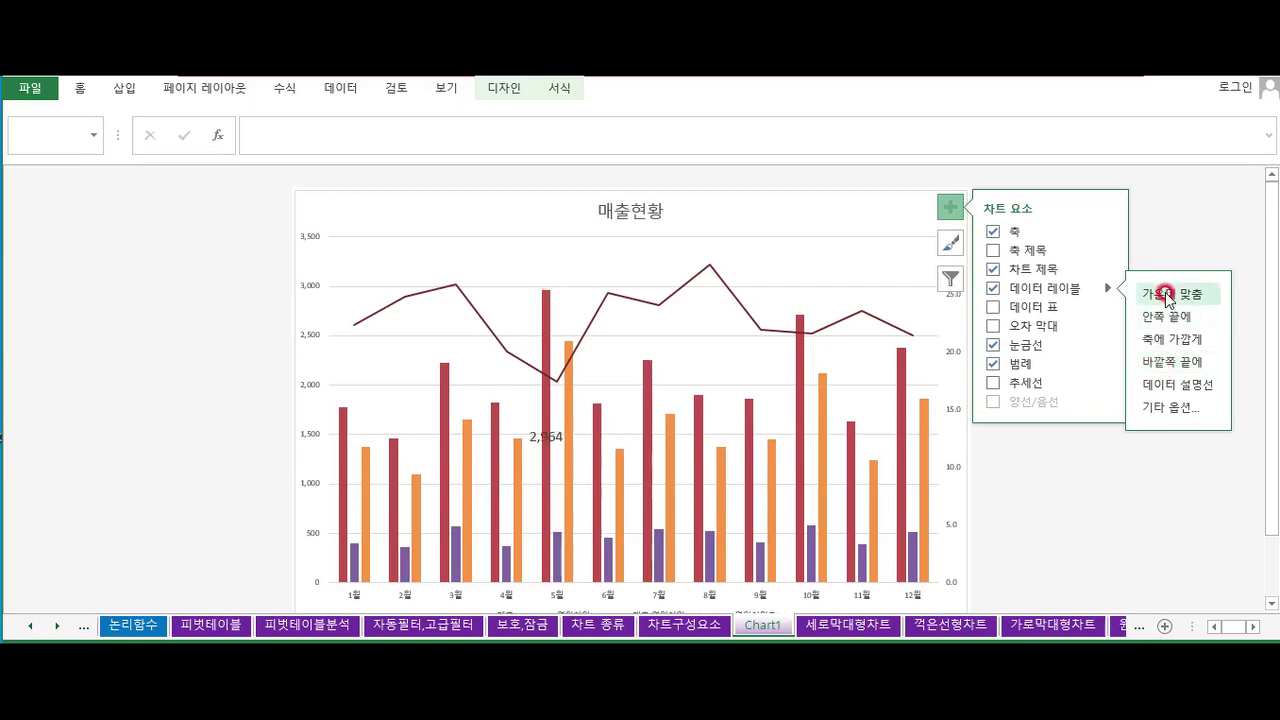
{"action": "left_click", "coordinate": [1161, 363]}
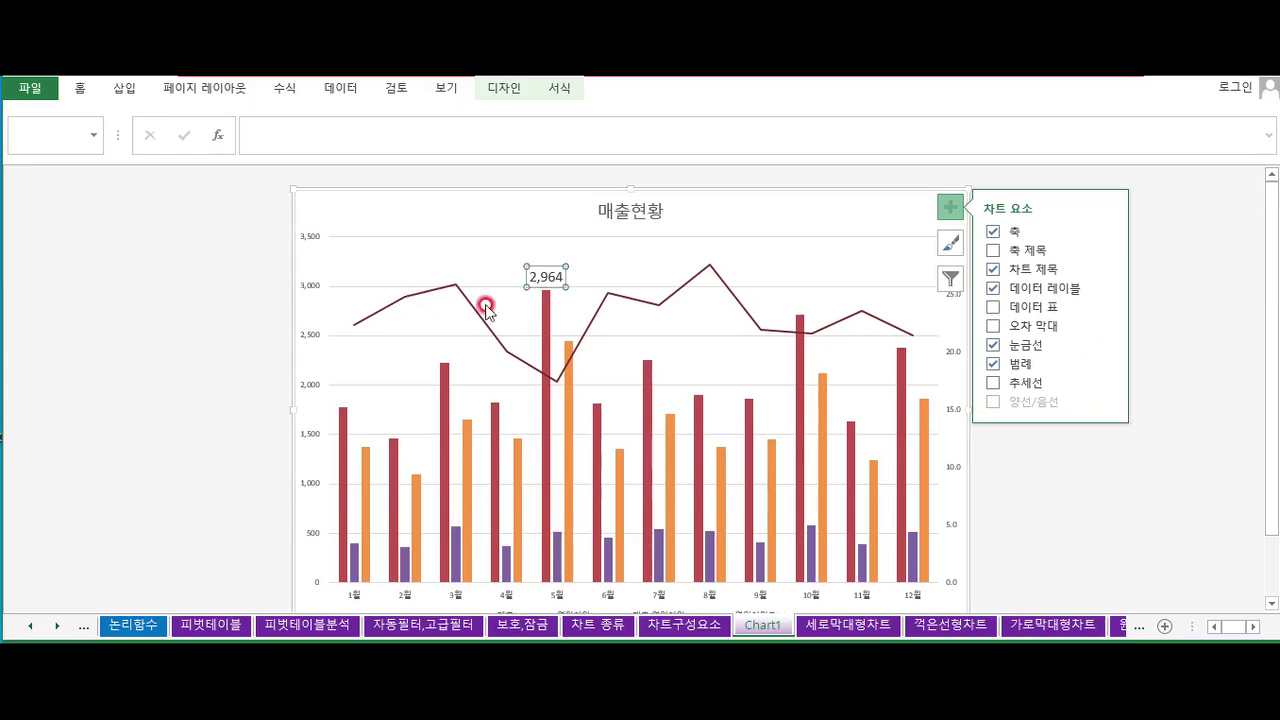
Fill the chart area (차트 영역) with a light blue theme colour
{"action": "left_click", "coordinate": [838, 214]}
{"action": "left_click", "coordinate": [498, 88]}
{"action": "left_click", "coordinate": [553, 88]}
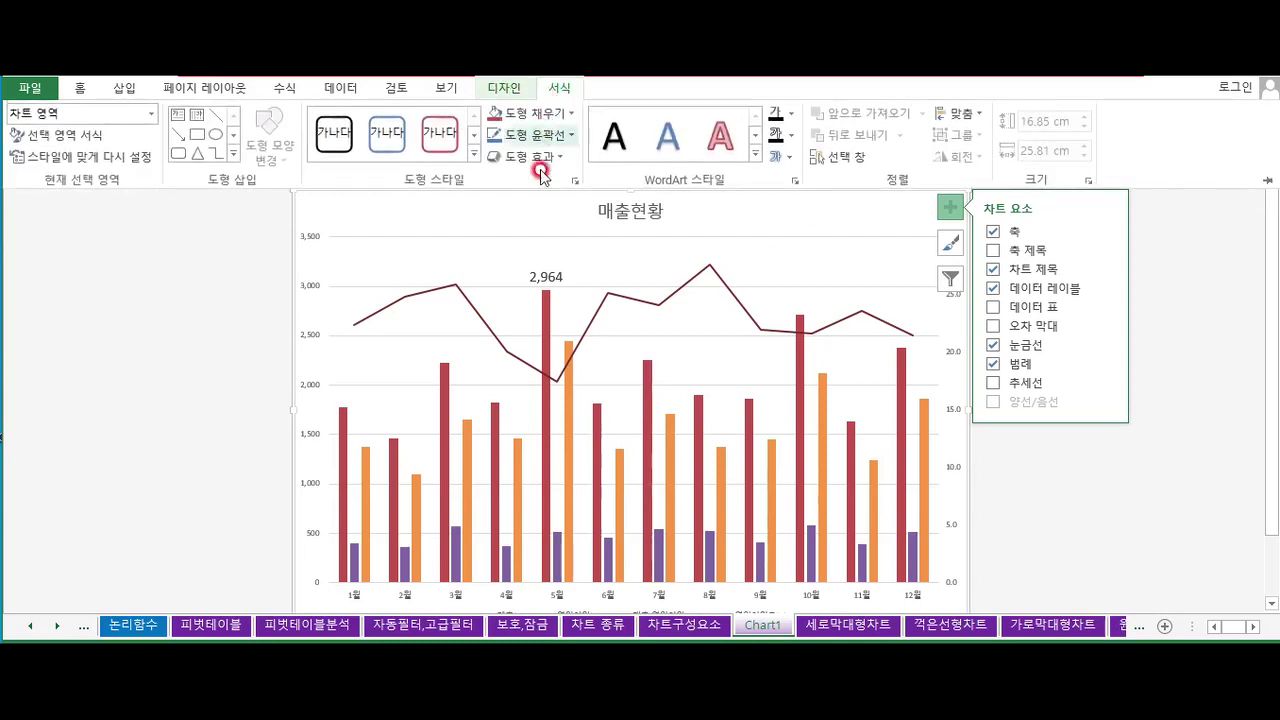
{"action": "left_click", "coordinate": [553, 116]}
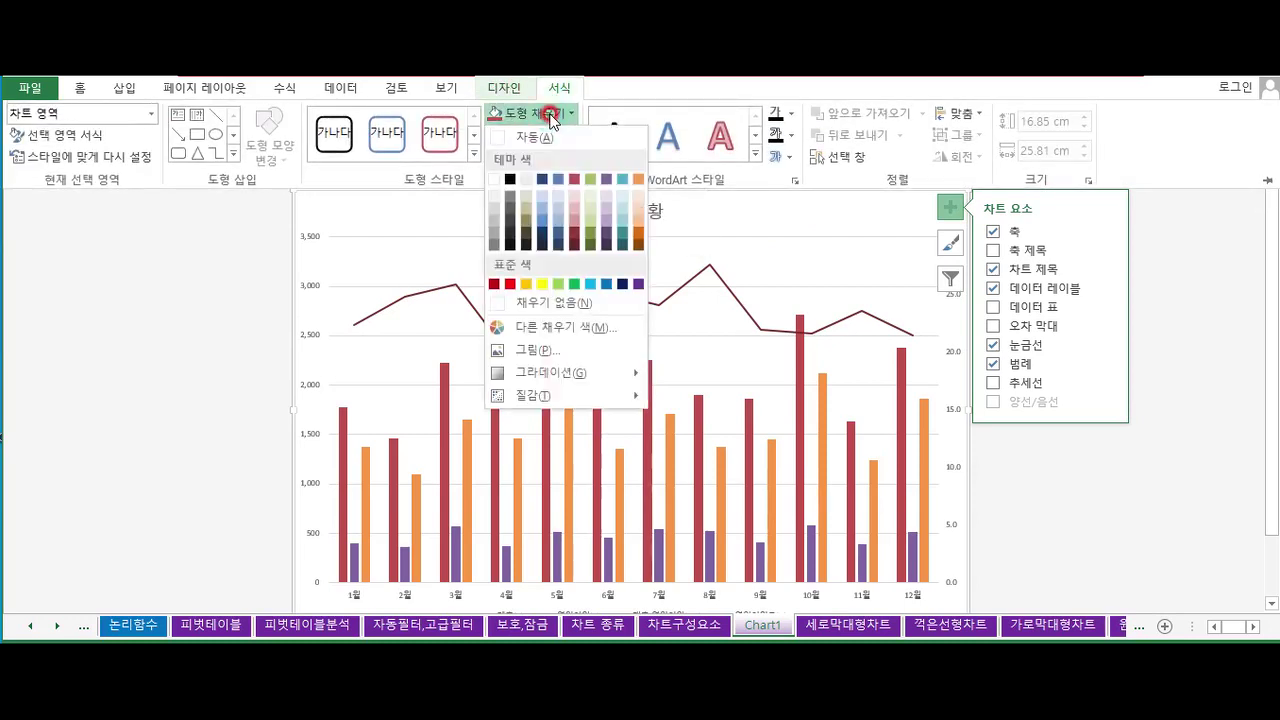
{"action": "left_click", "coordinate": [542, 209]}
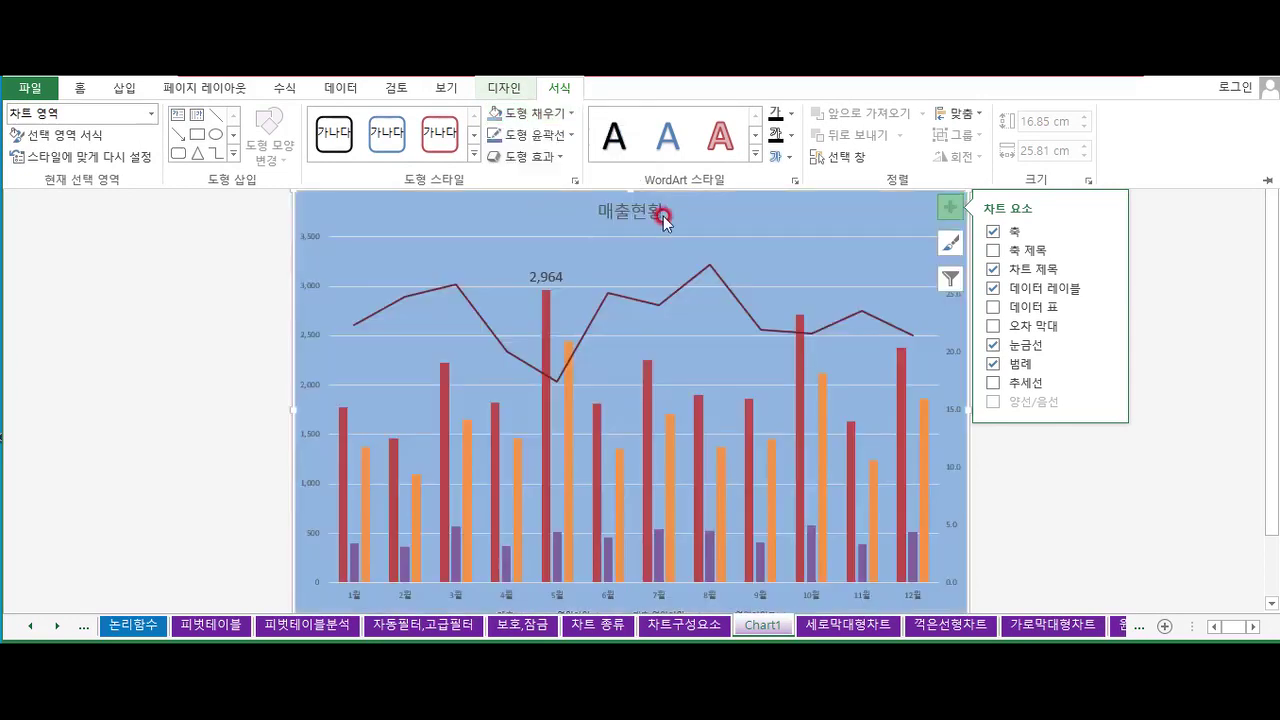
Fill the chart area with the first dark gradient variation (어두운 그라데이션)
{"action": "left_click", "coordinate": [551, 117]}
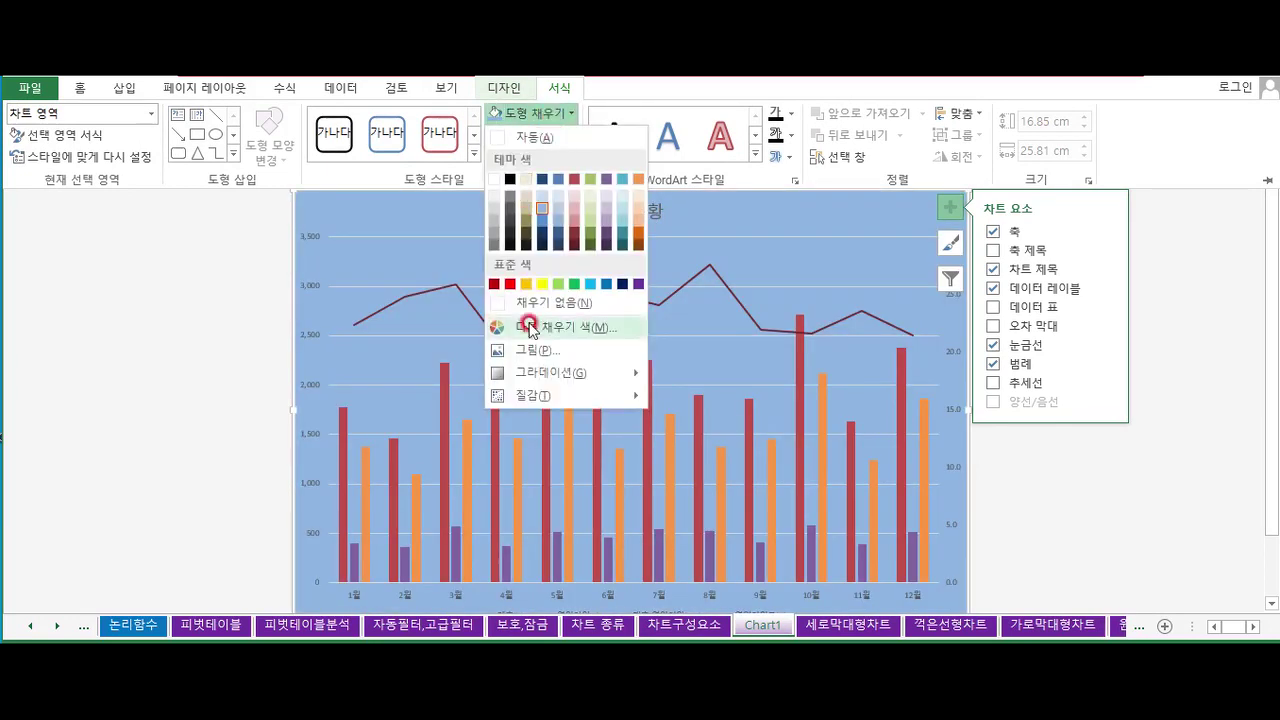
{"action": "mouse_move", "coordinate": [539, 375]}
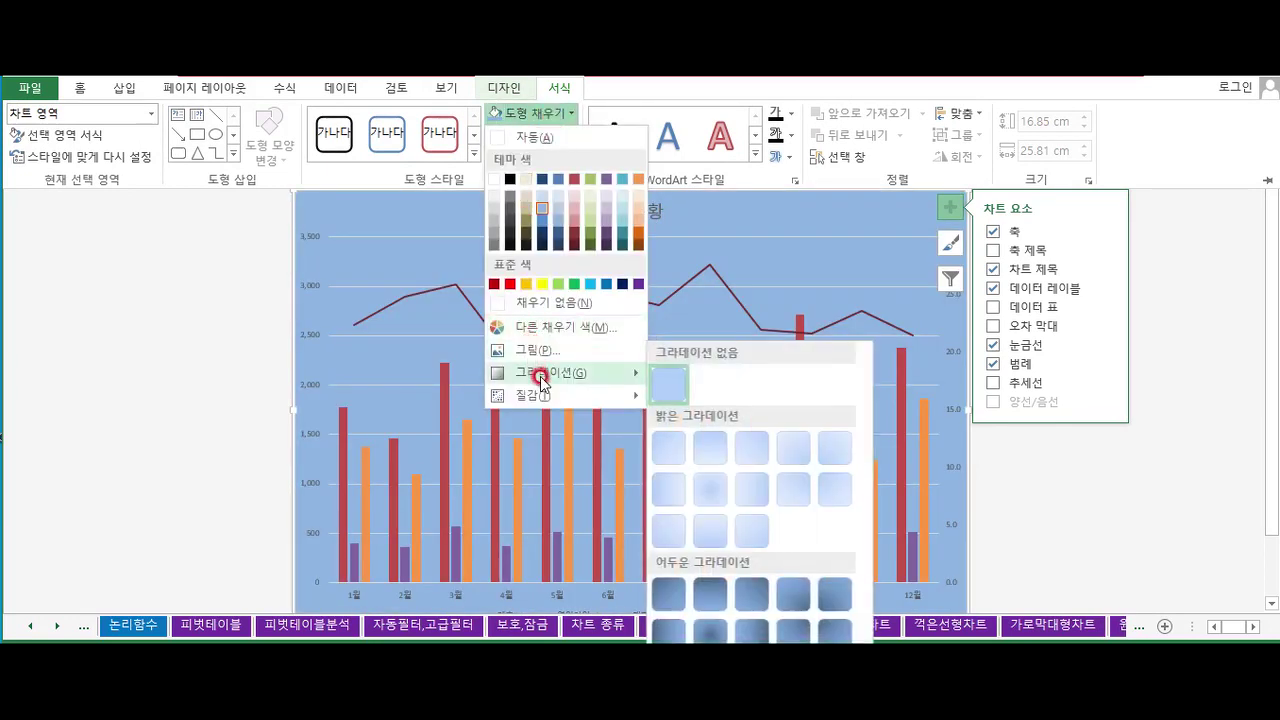
{"action": "left_click", "coordinate": [674, 597]}
Fill the chart area with a beige speckled texture (질감)
{"action": "left_click", "coordinate": [558, 88]}
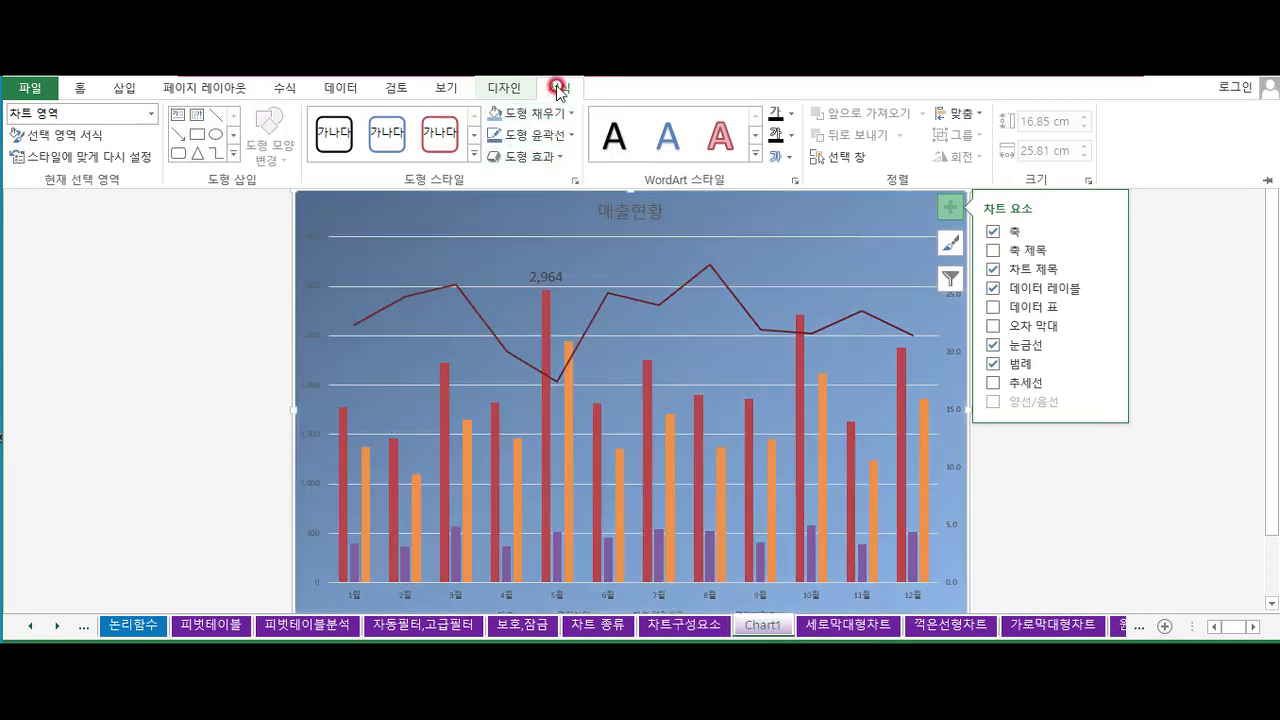
{"action": "left_click", "coordinate": [530, 113]}
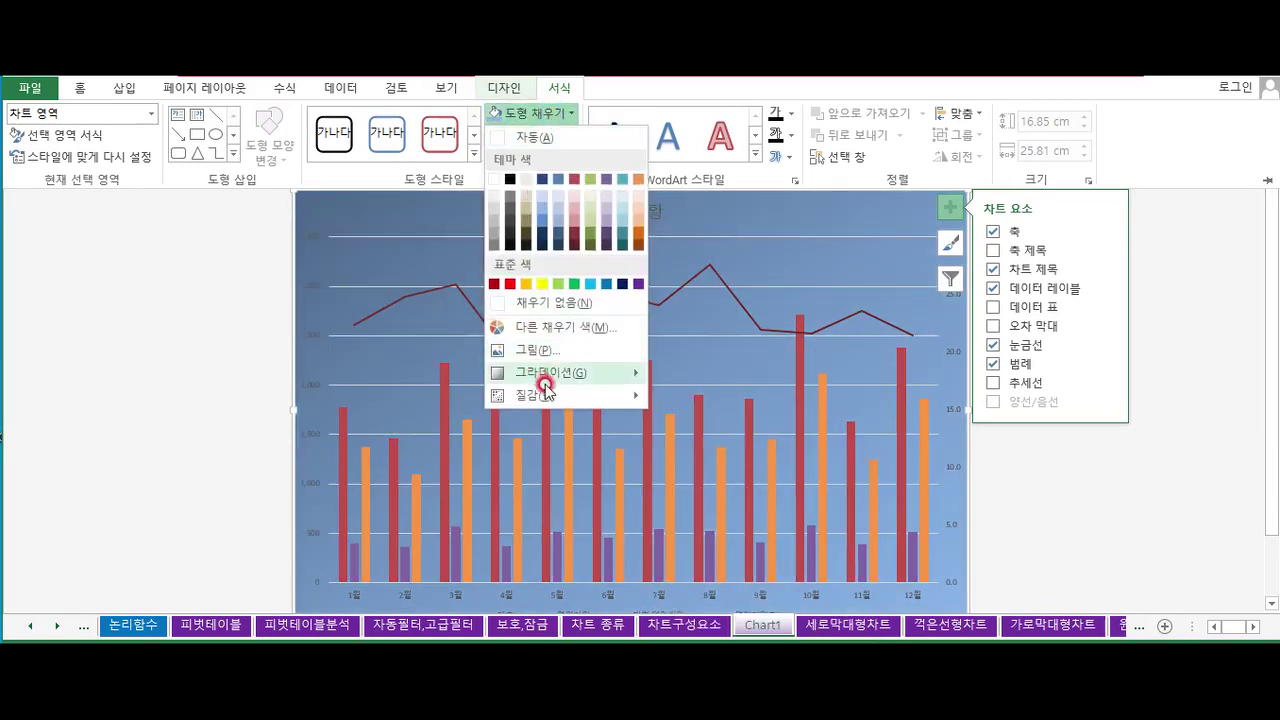
{"action": "mouse_move", "coordinate": [550, 396]}
{"action": "left_click", "coordinate": [760, 492]}
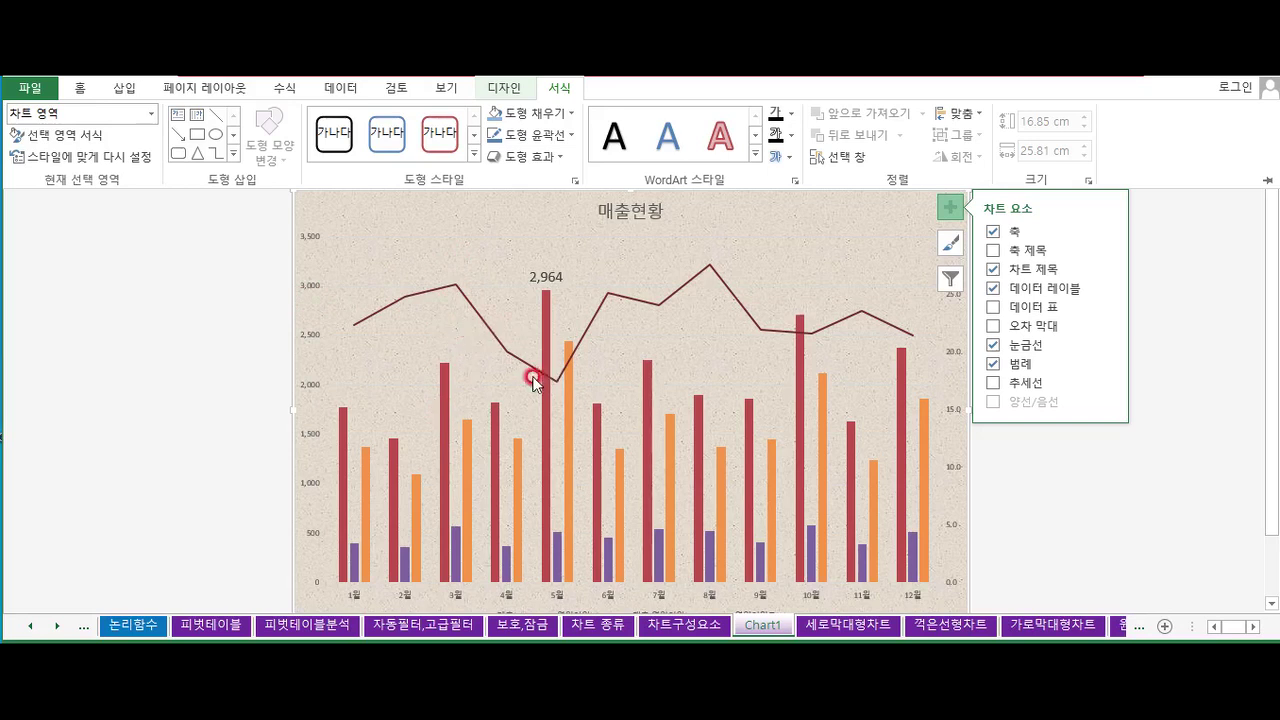
Open the formatting options (축 서식) of the primary vertical axis
{"action": "left_click", "coordinate": [307, 345]}
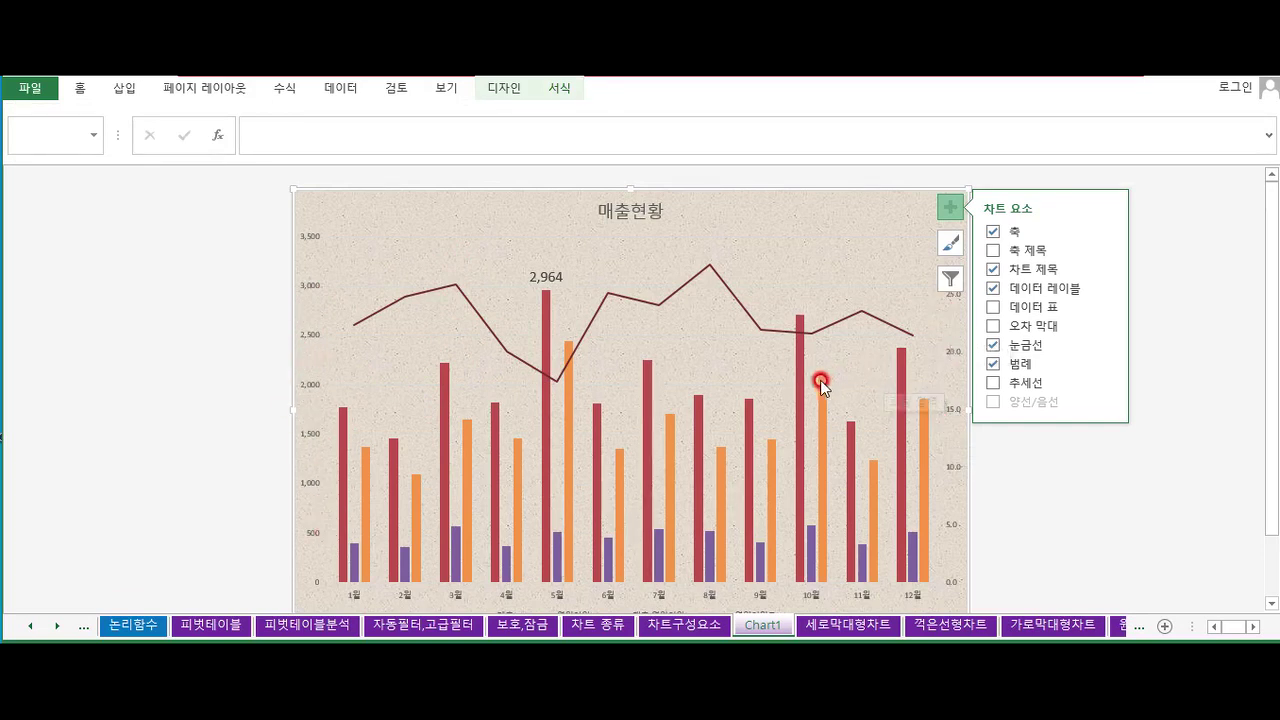
{"action": "left_click", "coordinate": [483, 323]}
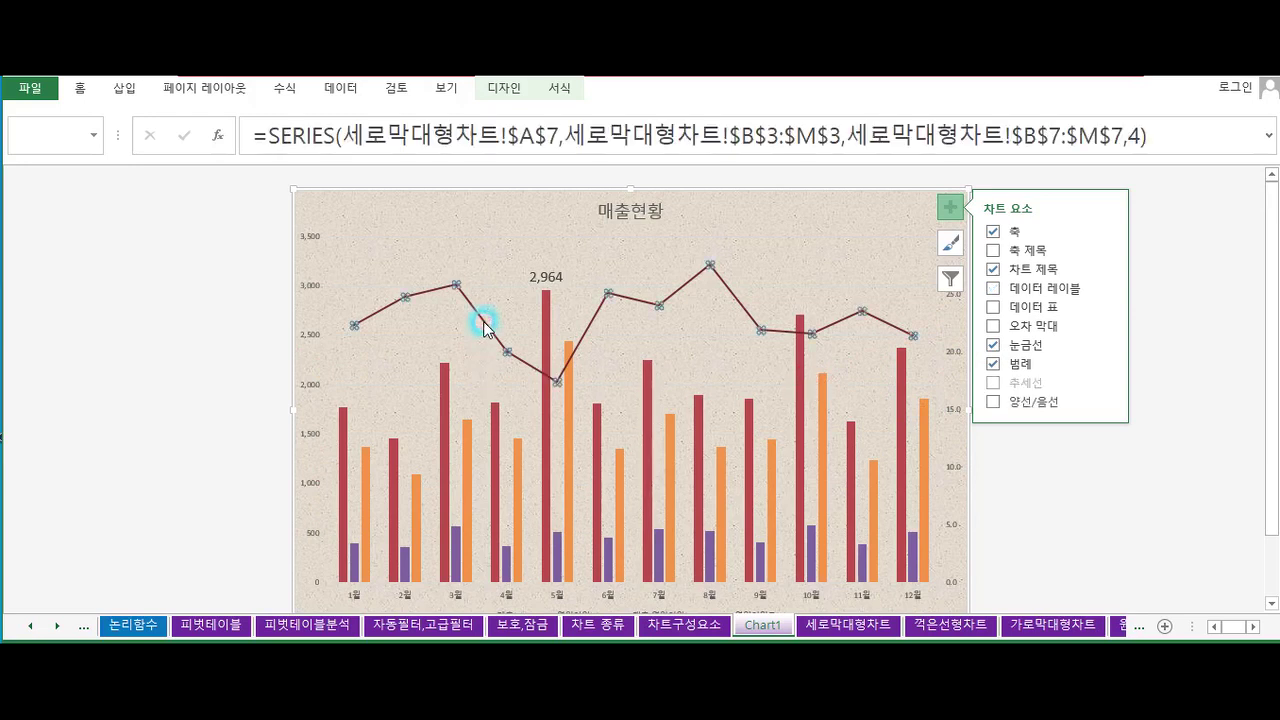
{"action": "left_click", "coordinate": [443, 413]}
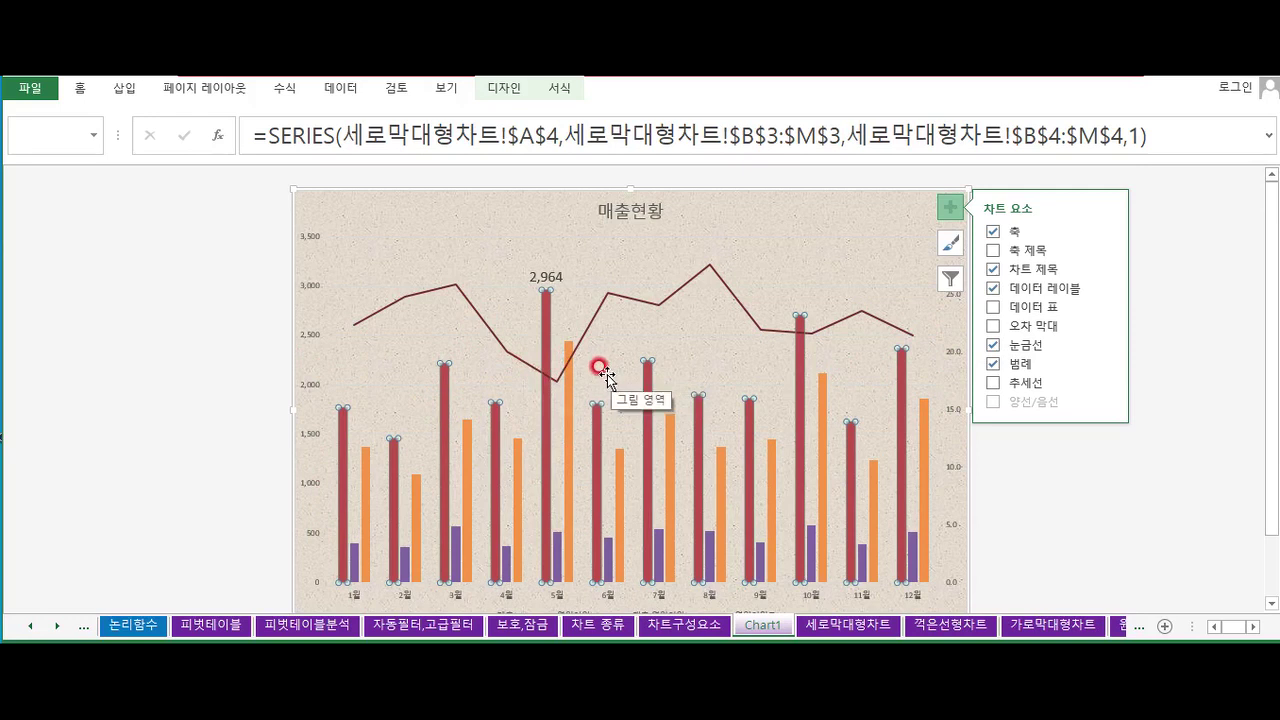
{"action": "left_click", "coordinate": [300, 420]}
{"action": "double_click", "coordinate": [302, 388]}
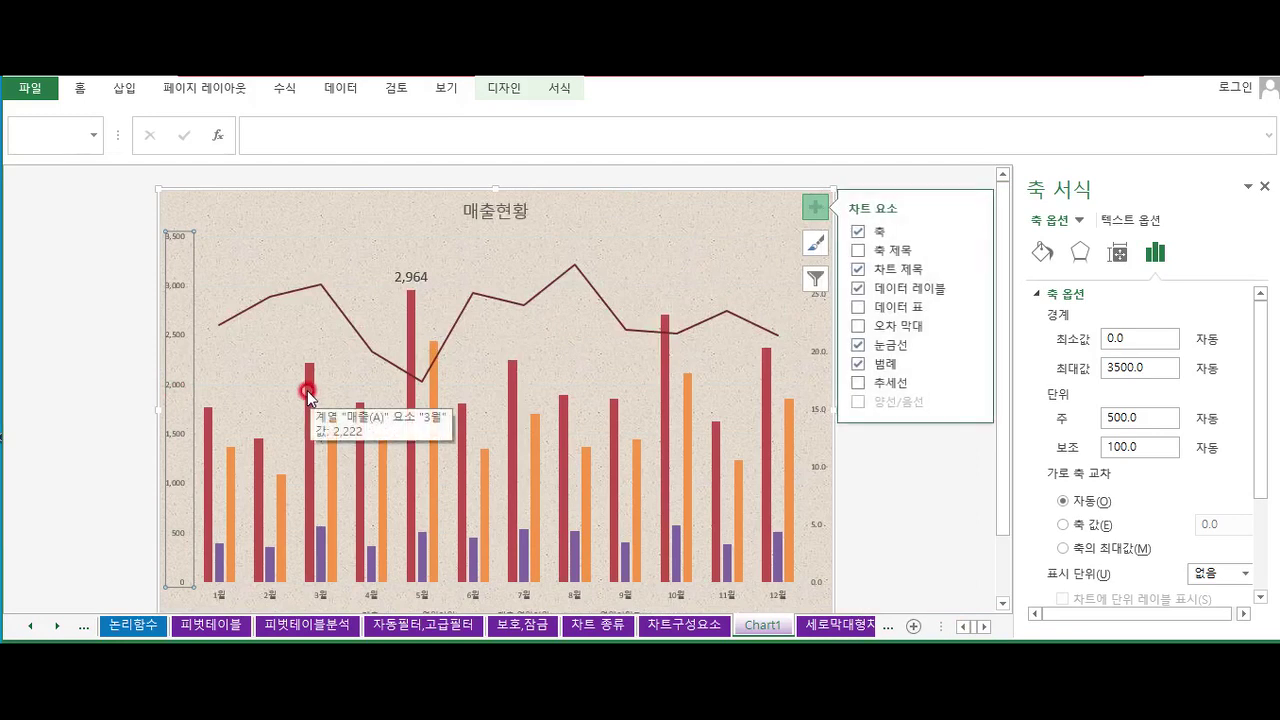
Examine the primary vertical axis's text options and its bounds and unit settings
{"action": "left_click", "coordinate": [1131, 221]}
{"action": "left_click", "coordinate": [1044, 221]}
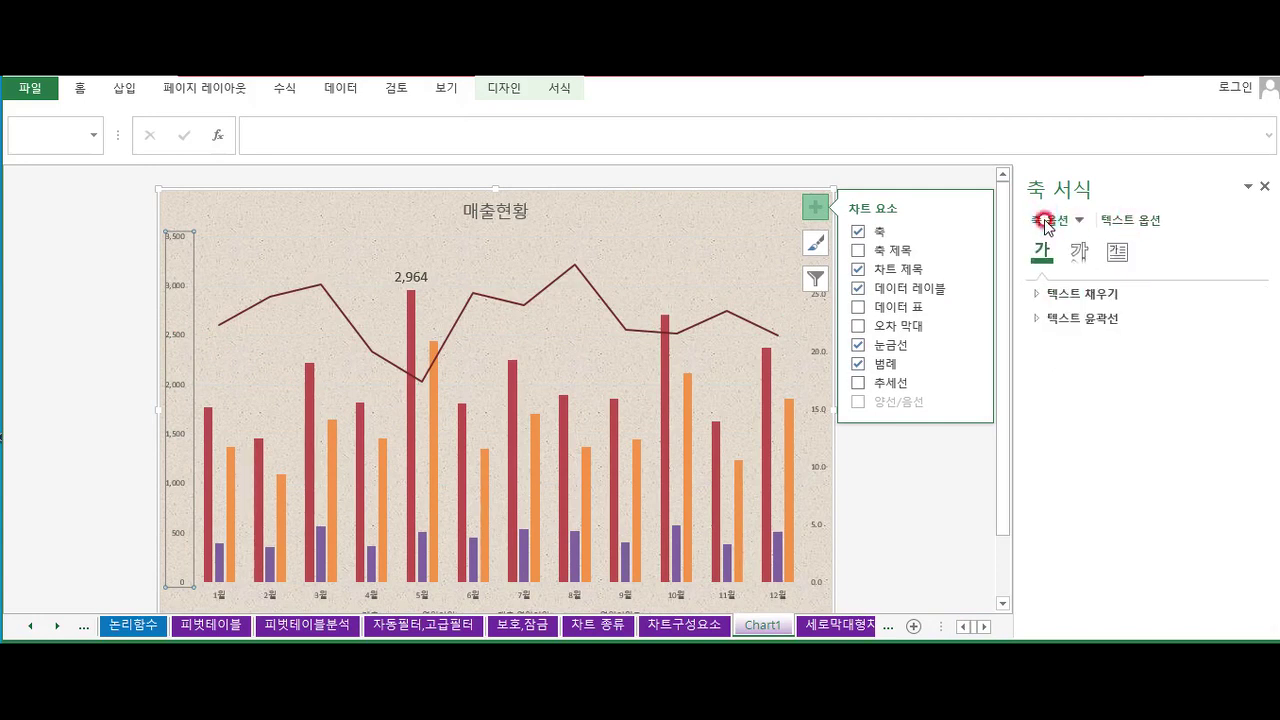
{"action": "left_click", "coordinate": [1045, 222]}
{"action": "left_click", "coordinate": [1226, 332]}
{"action": "left_click", "coordinate": [1148, 434]}
{"action": "left_click", "coordinate": [1125, 414]}
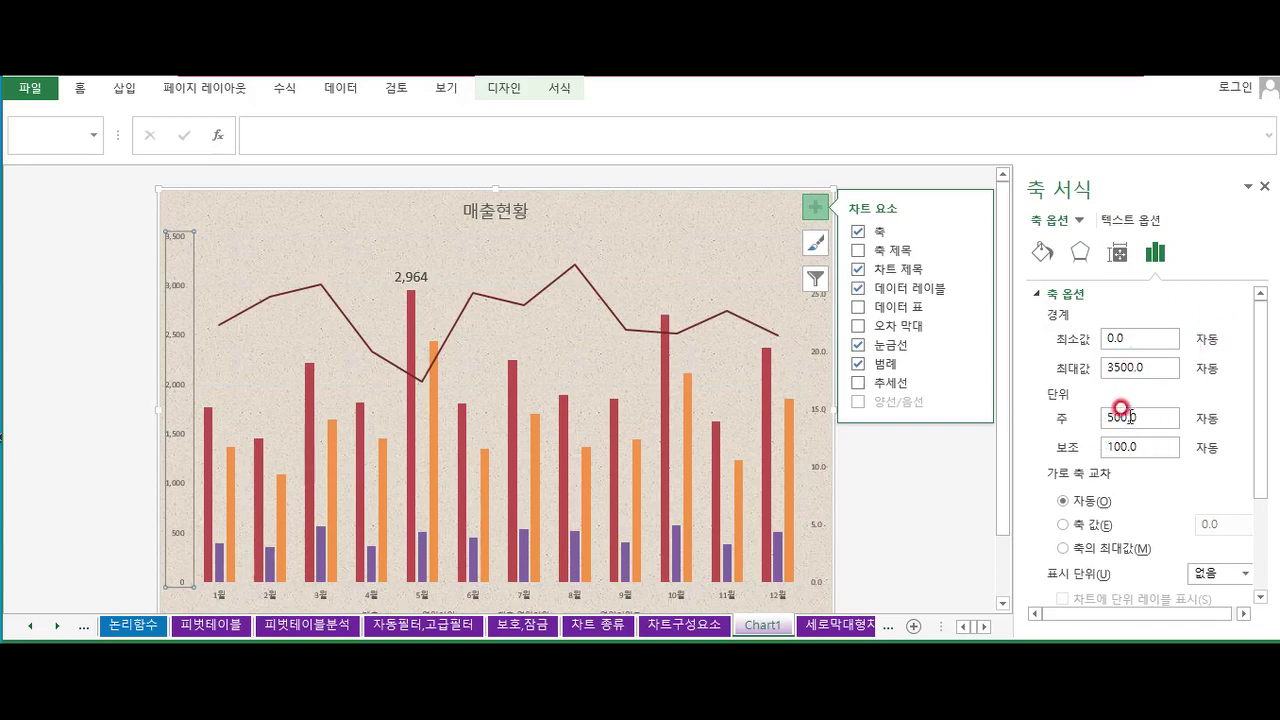
{"action": "left_click", "coordinate": [214, 302]}
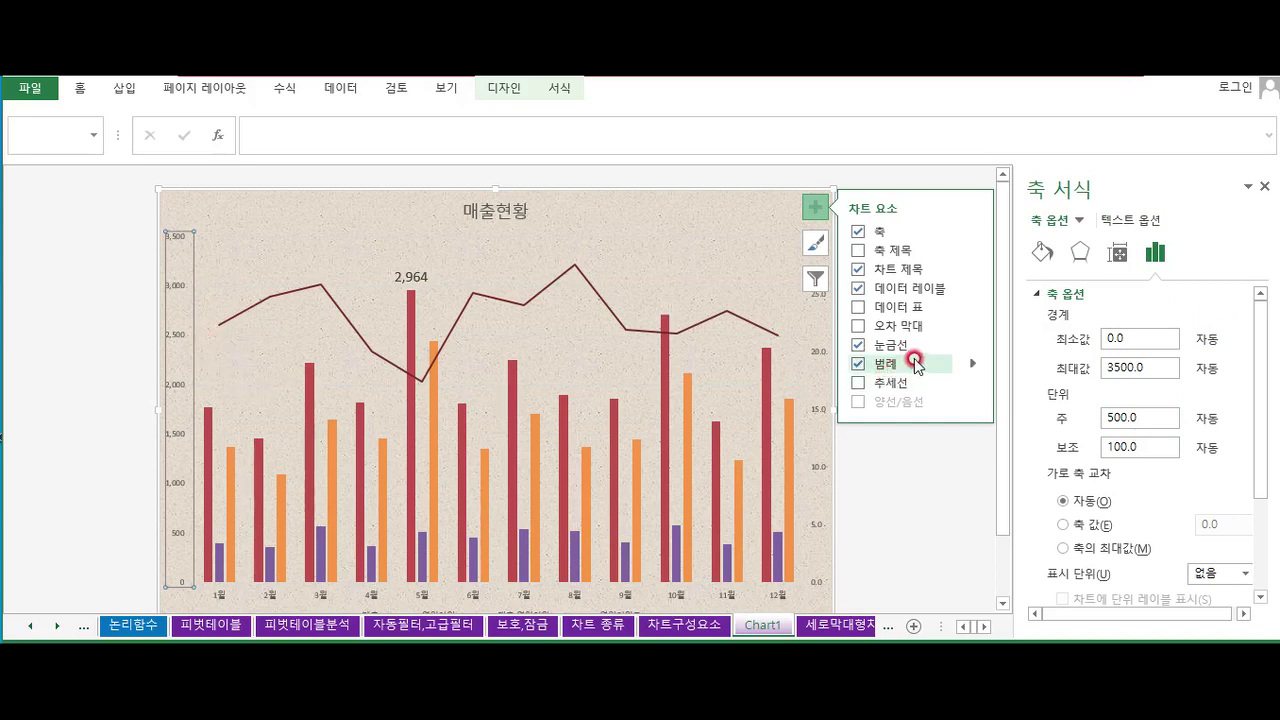
{"action": "left_click", "coordinate": [1072, 333]}
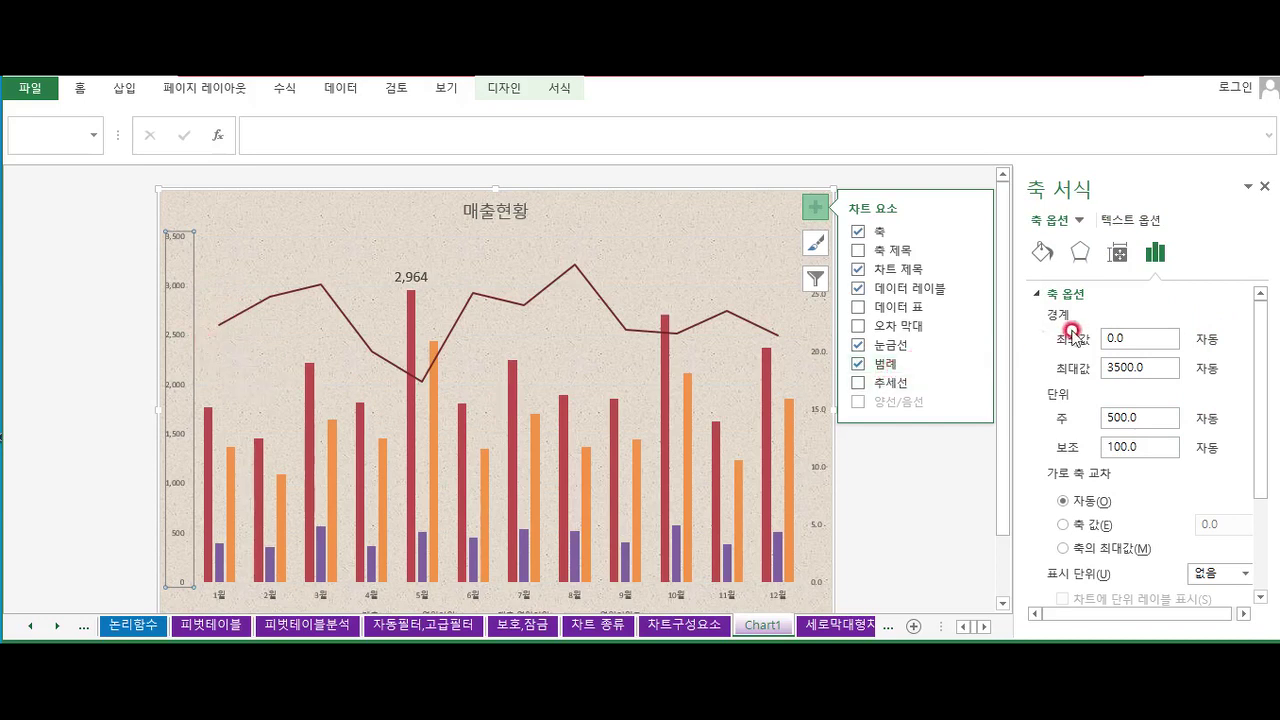
Set the maximum bound (최대값) of the primary vertical axis to 5000
{"action": "double_click", "coordinate": [1148, 366]}
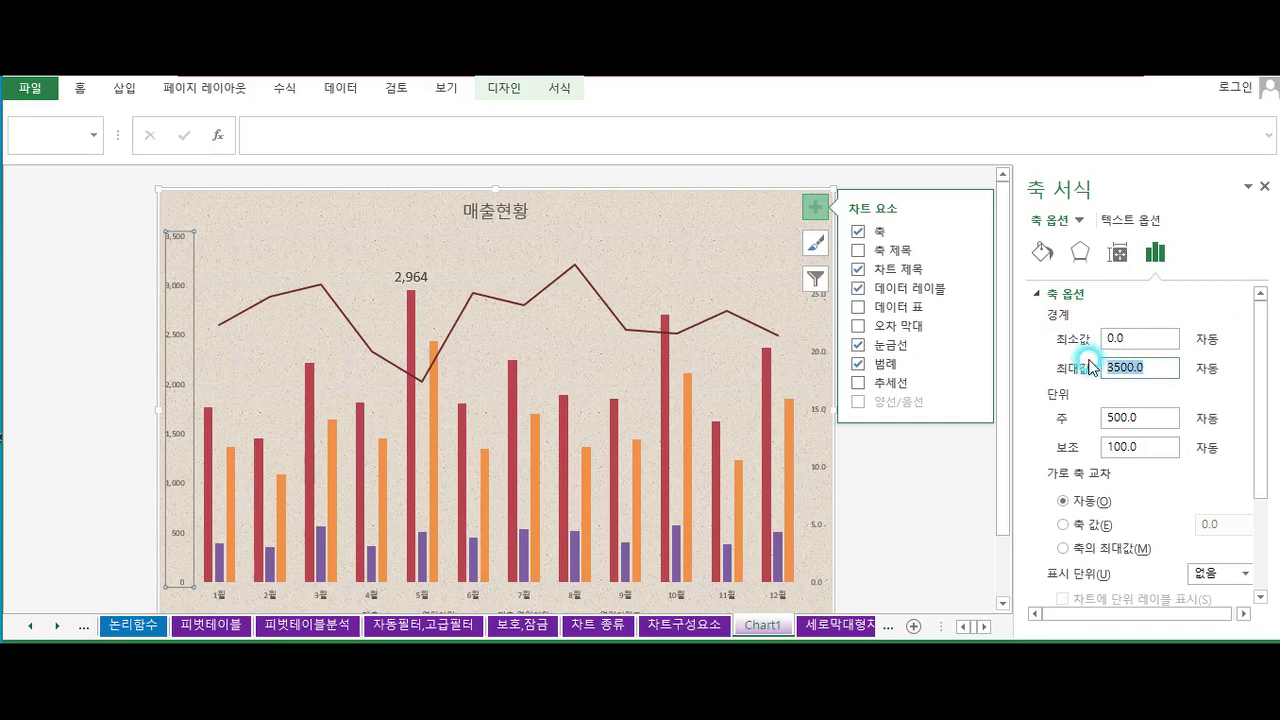
{"action": "type", "text": "5000"}
{"action": "left_click", "coordinate": [1150, 417]}
{"action": "left_click", "coordinate": [160, 270]}
{"action": "left_click", "coordinate": [165, 241]}
Set the primary vertical axis's major unit (주) to 1000 and its display unit (표시 단위) to 천
{"action": "left_click", "coordinate": [1145, 410]}
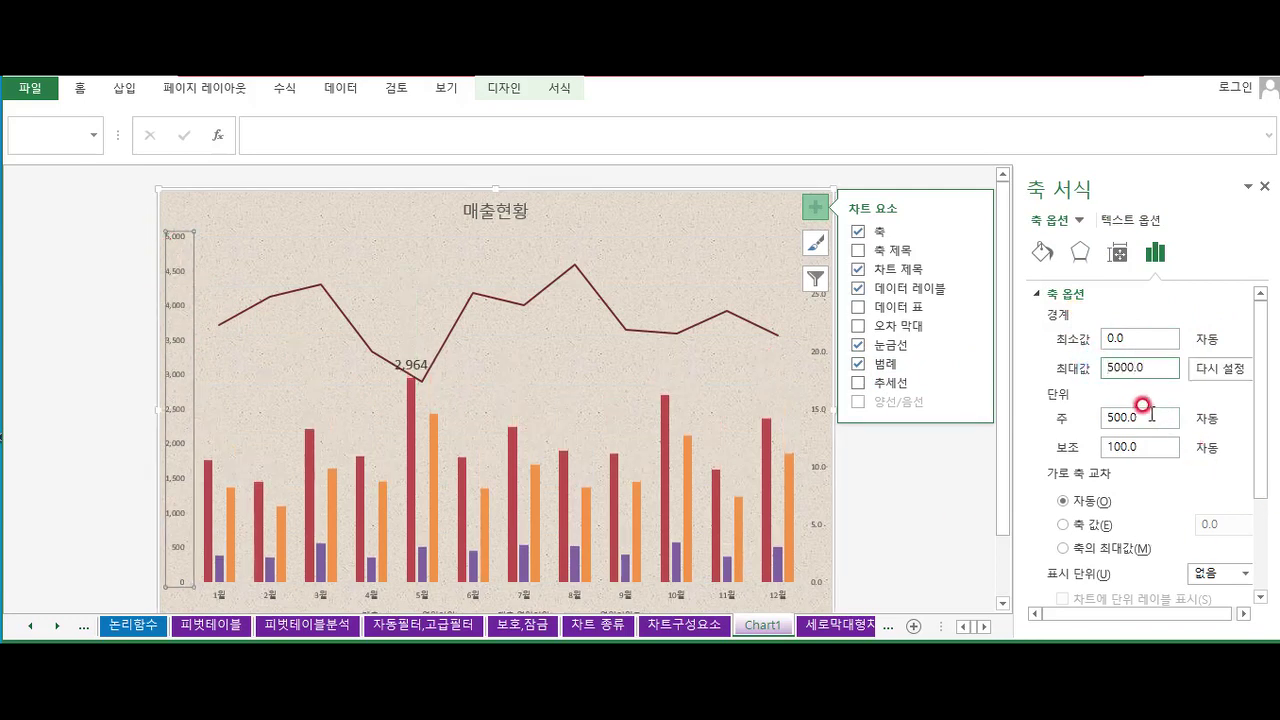
{"action": "left_click_drag", "start_coordinate": [1144, 420], "coordinate": [1066, 416]}
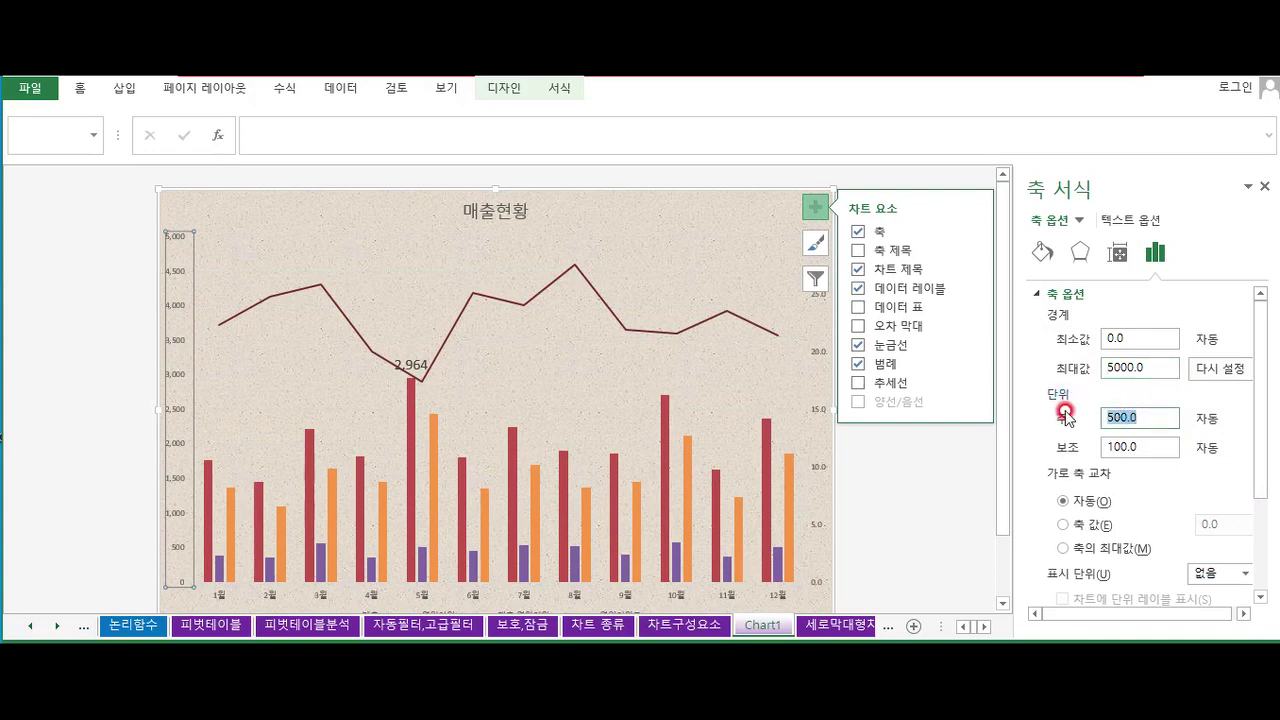
{"action": "type", "text": "100"}
{"action": "key", "text": "Return"}
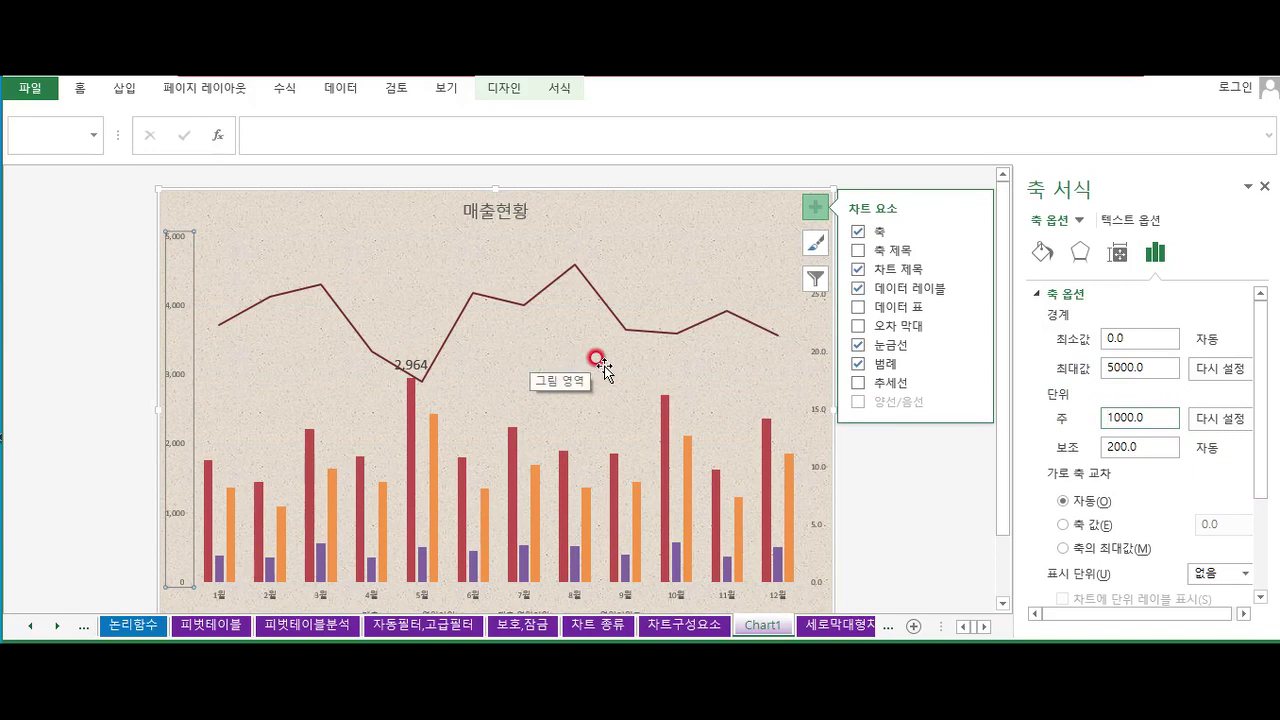
{"action": "left_click", "coordinate": [1243, 573]}
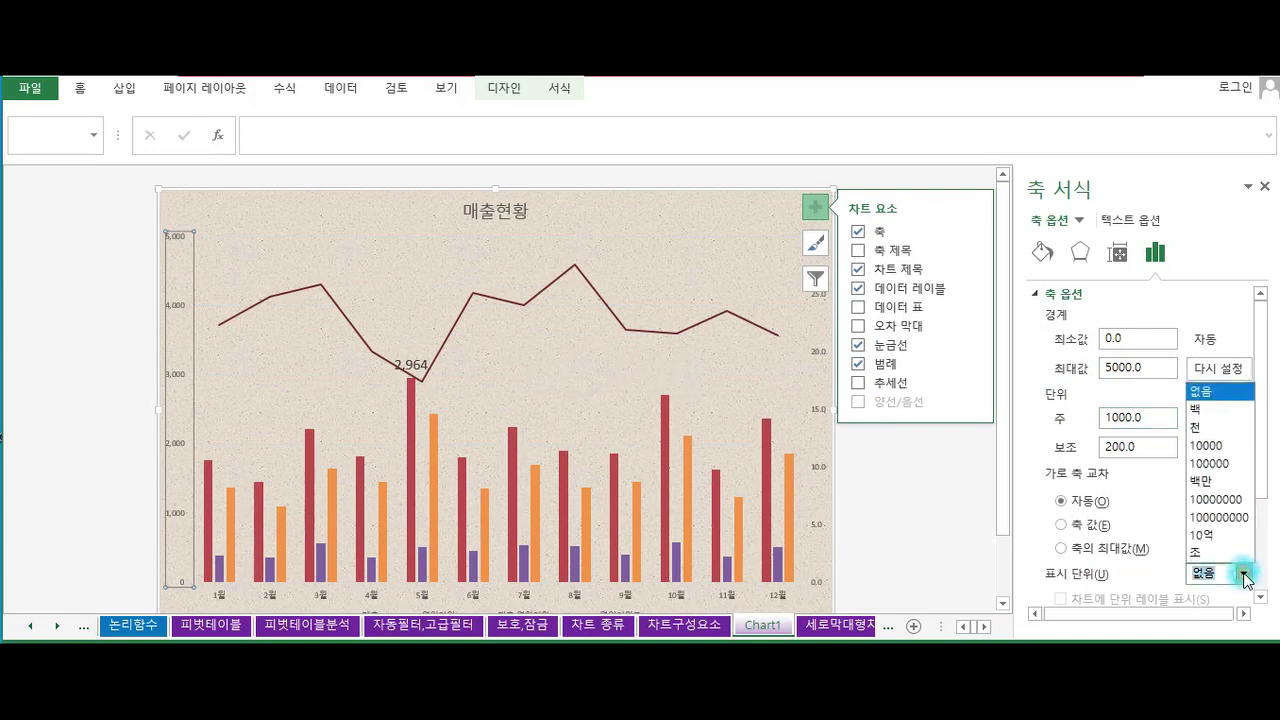
{"action": "left_click", "coordinate": [1199, 428]}
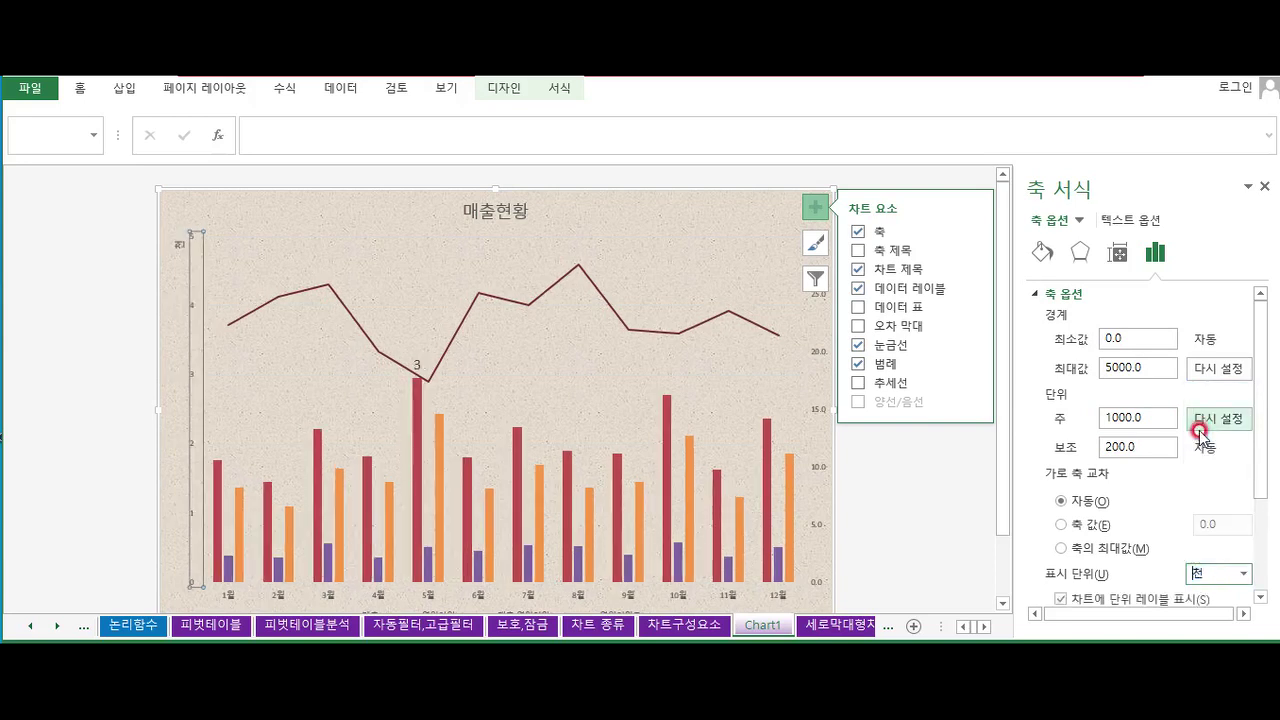
Set the text direction of the axis's 천 display unit label to horizontal (가로)
{"action": "left_click", "coordinate": [172, 247]}
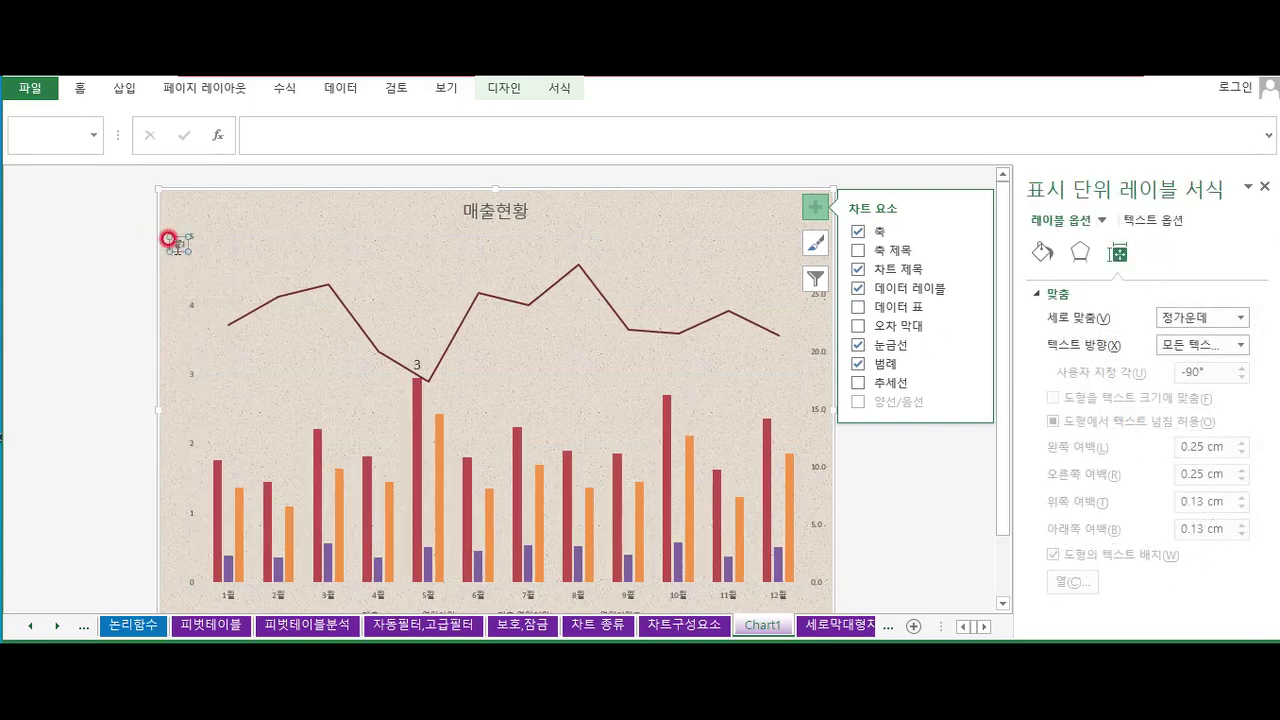
{"action": "left_click", "coordinate": [176, 246]}
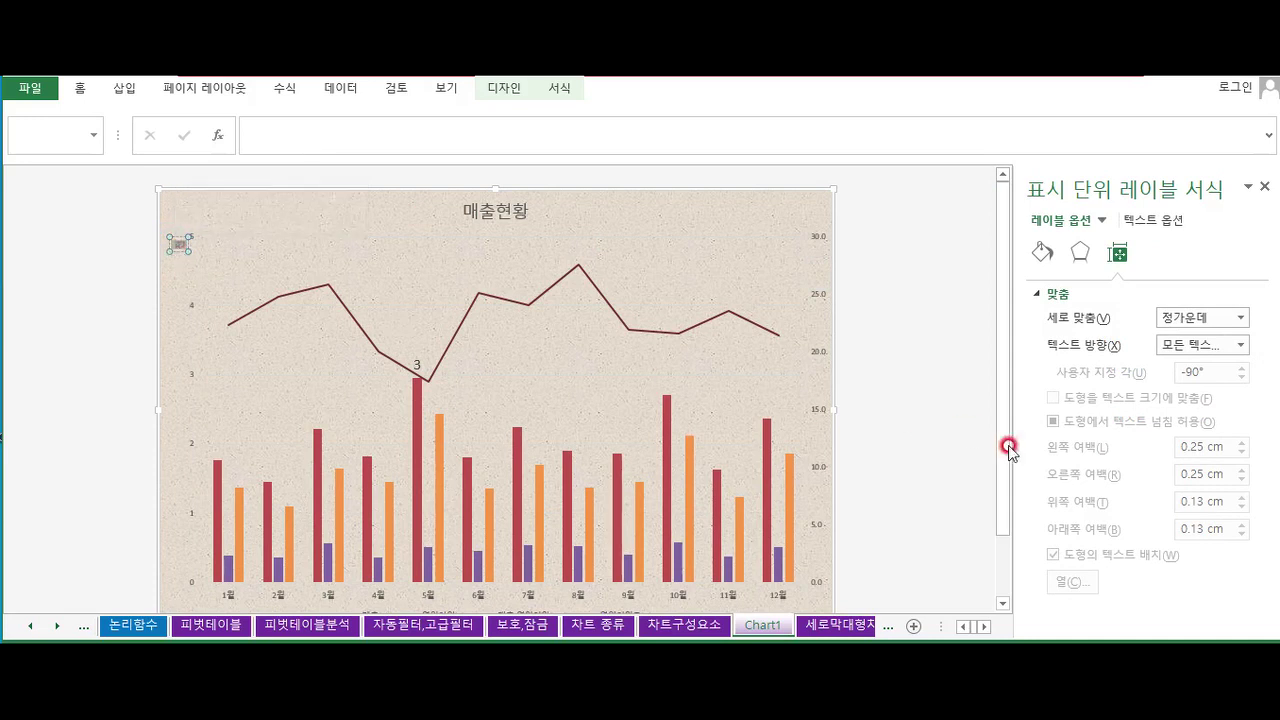
{"action": "left_click", "coordinate": [1231, 345]}
{"action": "left_click", "coordinate": [1154, 388]}
Enlarge the font of the 천 display unit label to 18
{"action": "left_click", "coordinate": [173, 263]}
{"action": "left_click", "coordinate": [80, 88]}
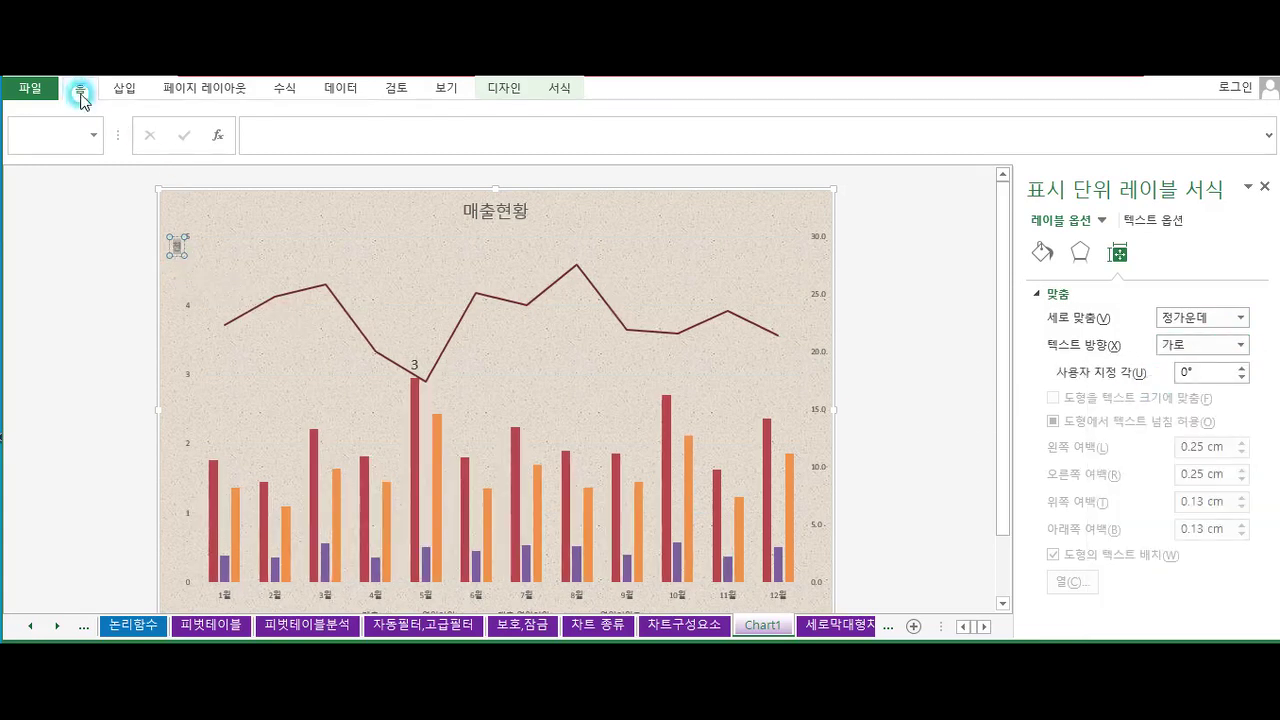
{"action": "left_click", "coordinate": [335, 119]}
{"action": "left_click", "coordinate": [335, 119]}
{"action": "left_click", "coordinate": [335, 119]}
{"action": "left_click", "coordinate": [335, 119]}
{"action": "left_click", "coordinate": [335, 119]}
{"action": "left_click", "coordinate": [335, 119]}
{"action": "left_click", "coordinate": [174, 273]}
{"action": "left_click", "coordinate": [270, 335]}
{"action": "left_click", "coordinate": [1042, 345]}
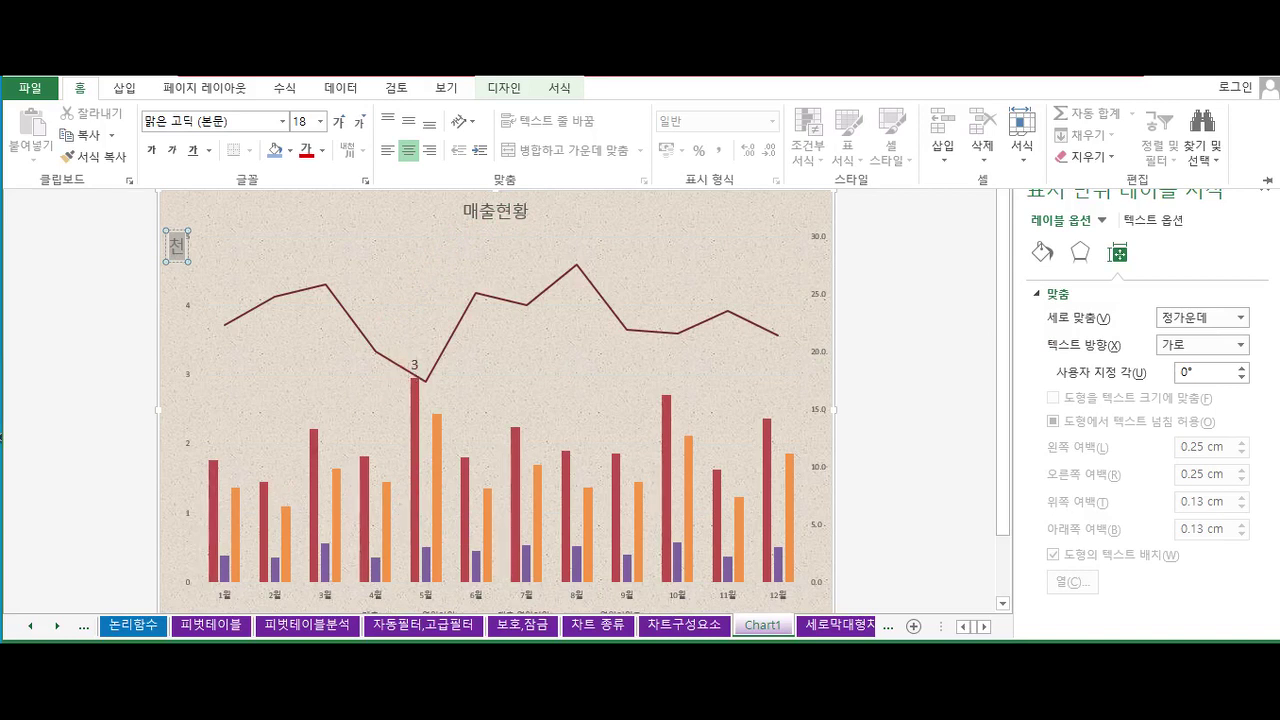
On the 꺾은선형차트 sheet, insert a basic 2-D line chart from C2:O5, leaving out the 합계 column
{"action": "key", "text": "ctrl+Page_Down"}
{"action": "key", "text": "ctrl+Page_Down"}
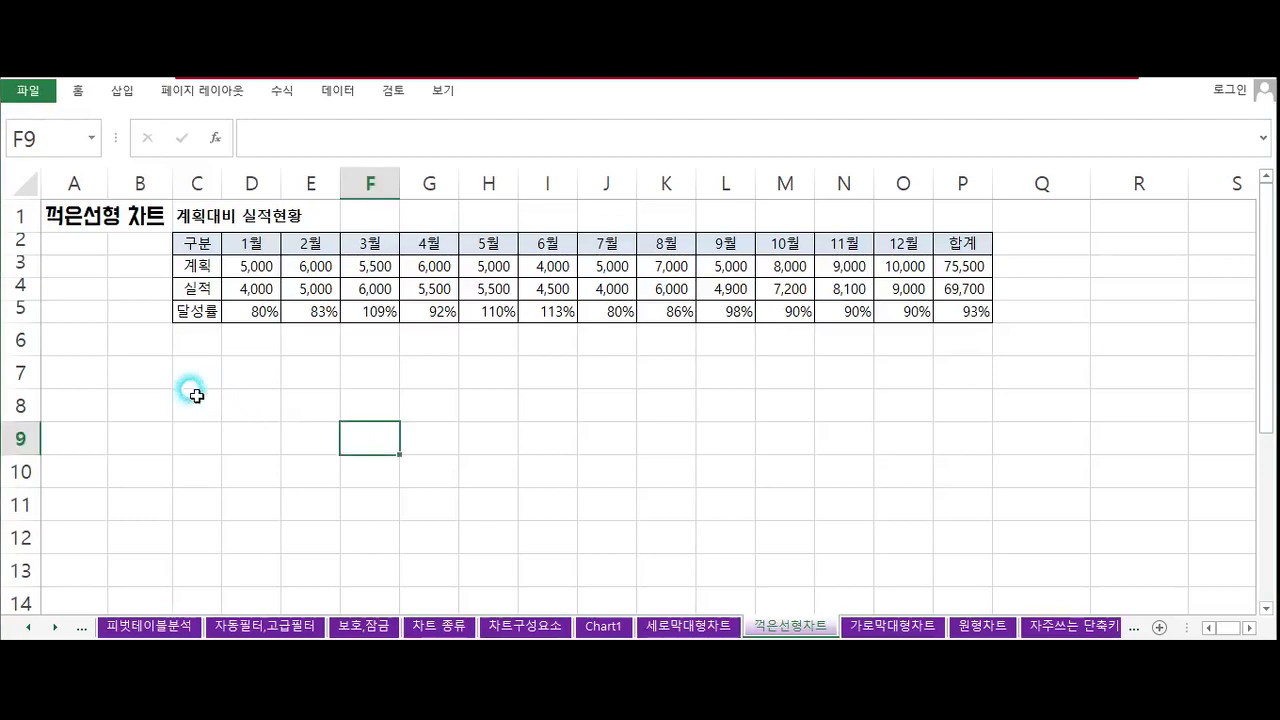
{"action": "left_click_drag", "start_coordinate": [190, 243], "coordinate": [914, 313]}
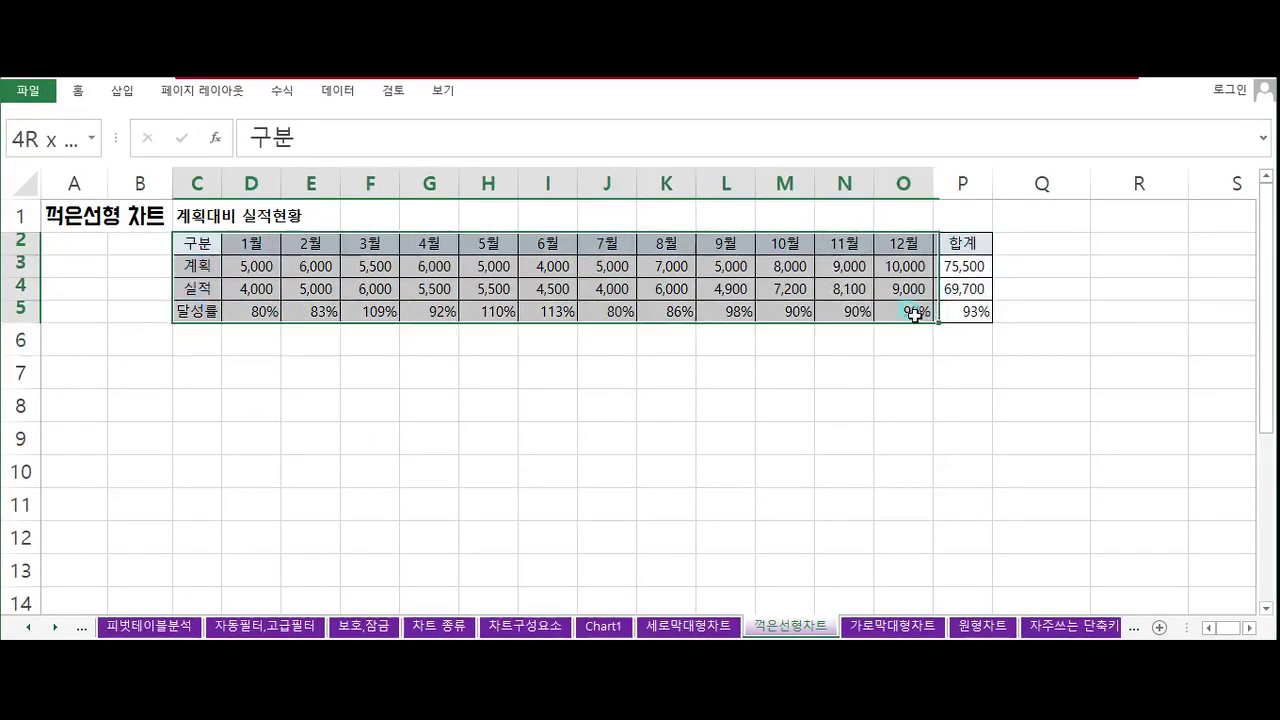
{"action": "left_click", "coordinate": [127, 91]}
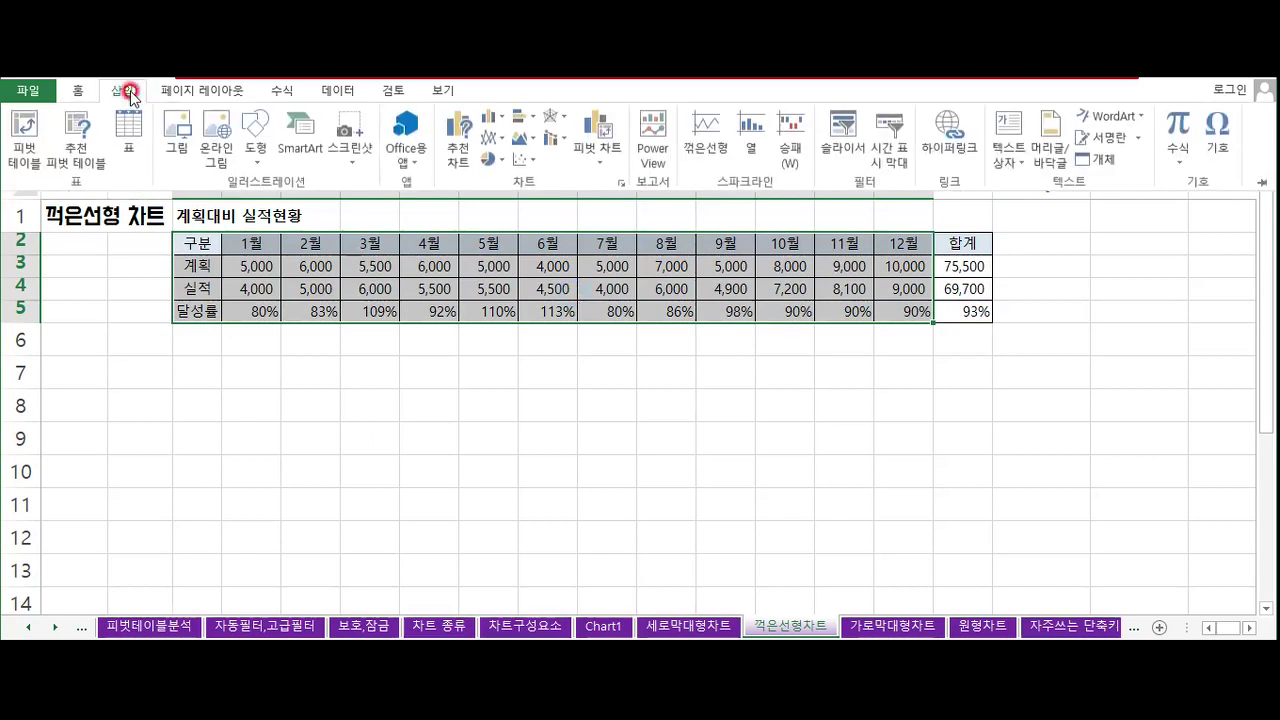
{"action": "left_click", "coordinate": [490, 137]}
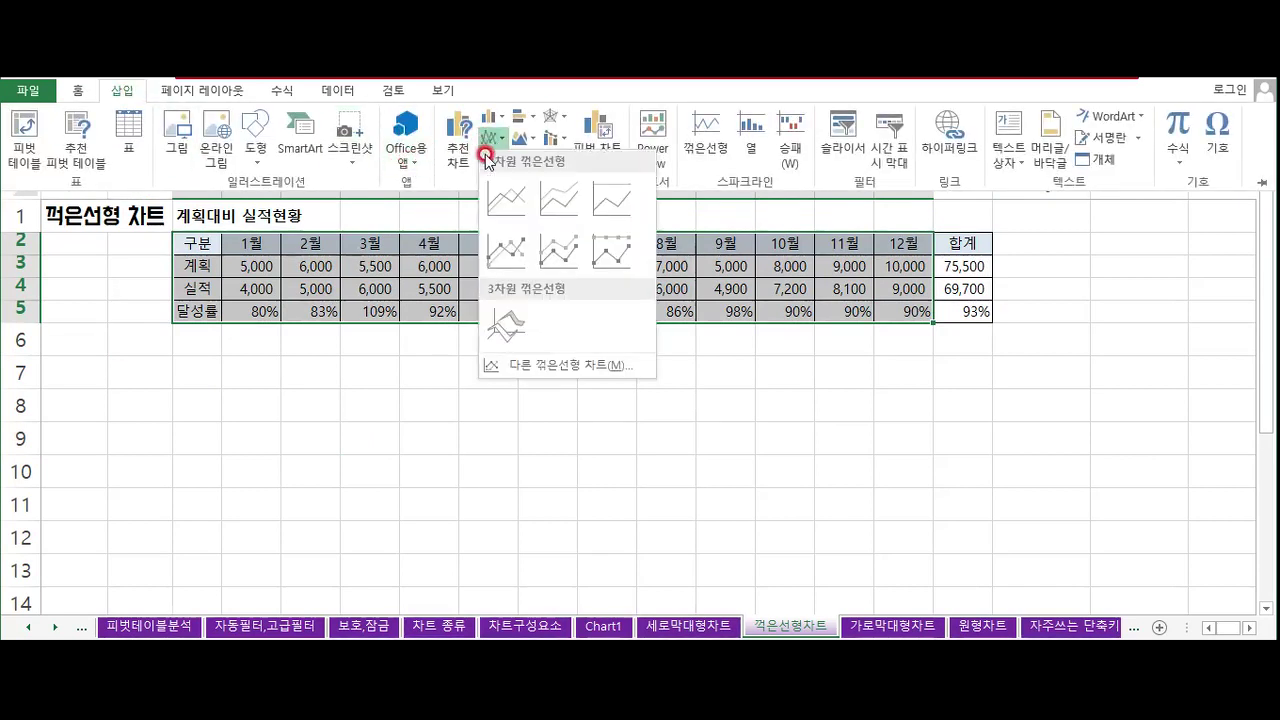
{"action": "left_click", "coordinate": [506, 199]}
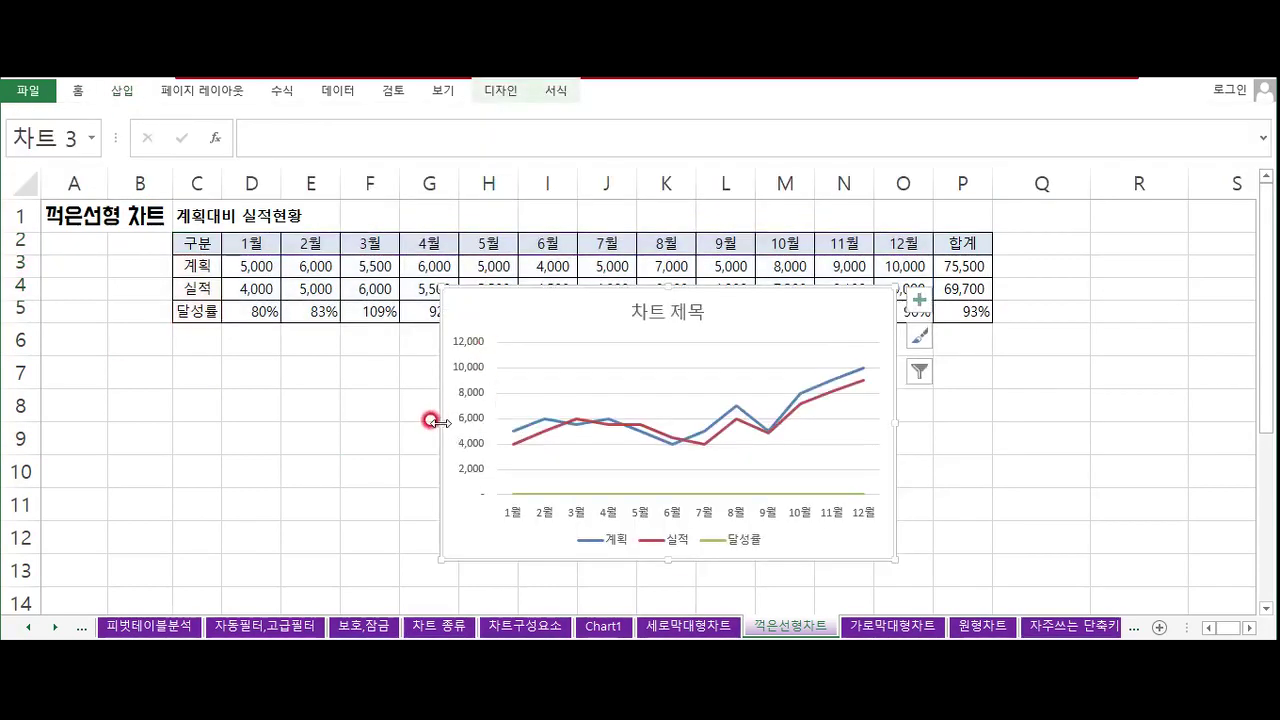
Widen the line chart to span columns C to P and move it just below the data table
{"action": "left_click_drag", "start_coordinate": [438, 422], "coordinate": [172, 421]}
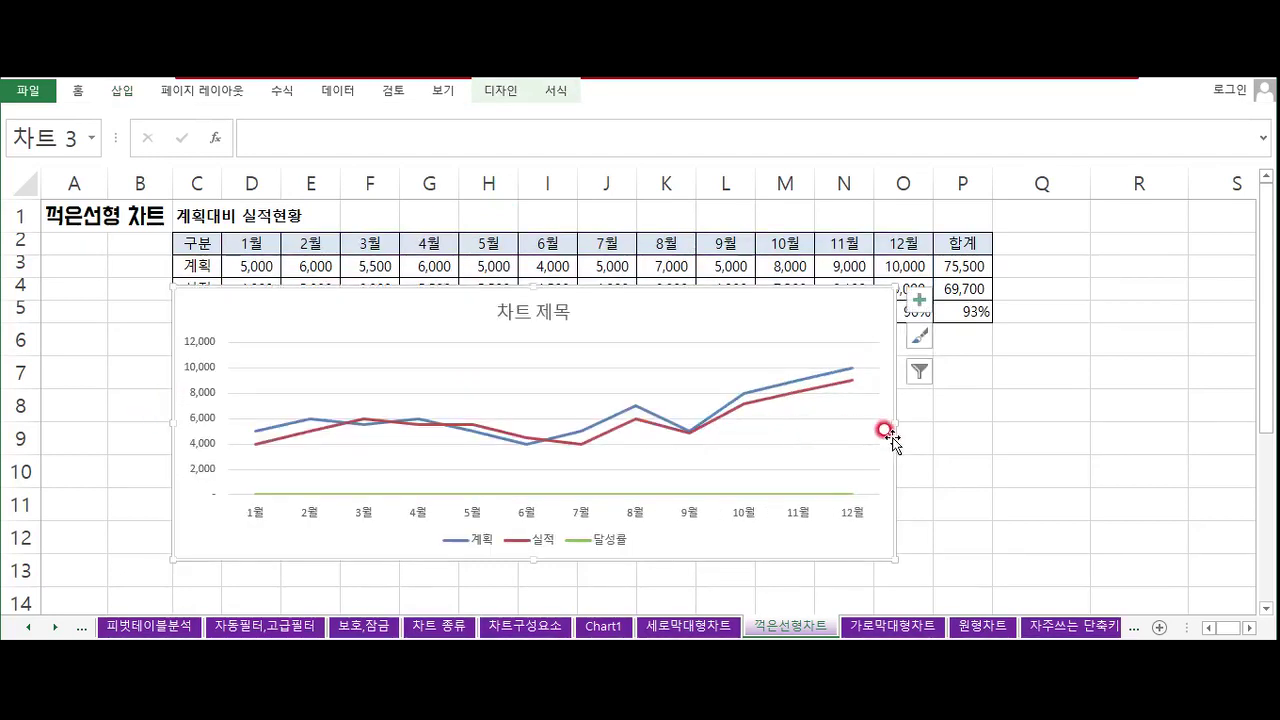
{"action": "left_click_drag", "start_coordinate": [900, 422], "coordinate": [990, 422]}
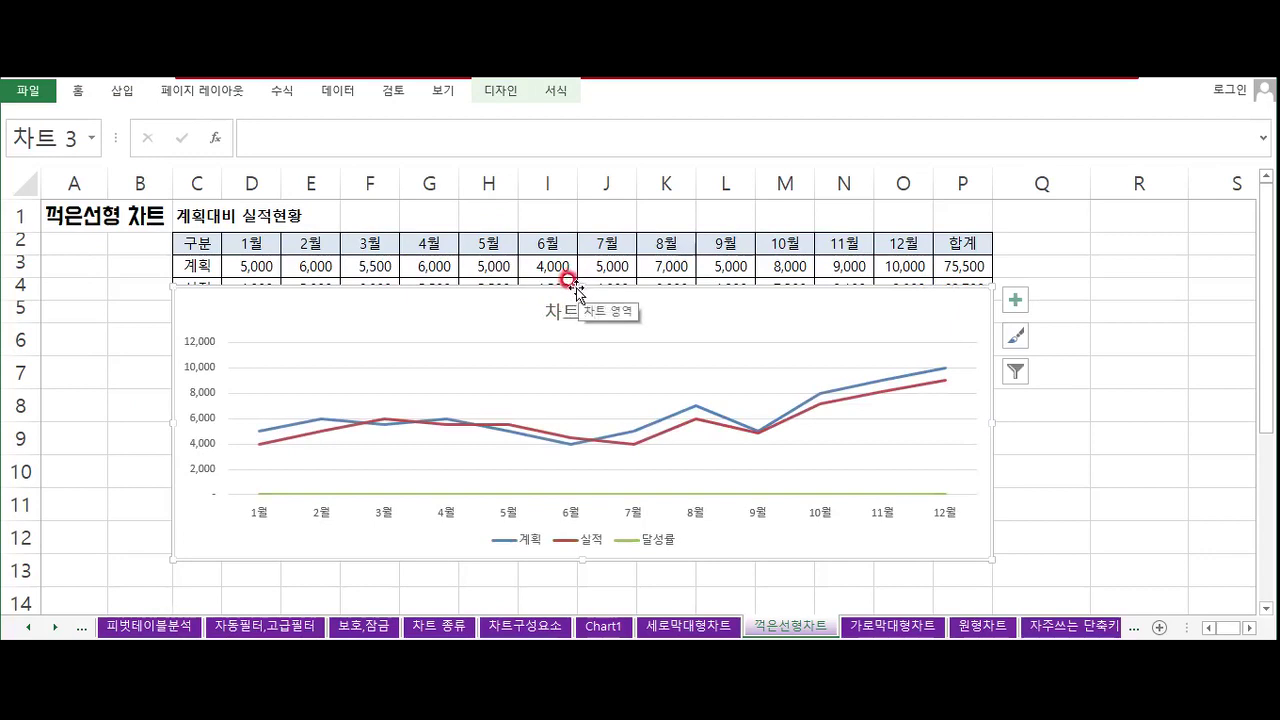
{"action": "left_click_drag", "start_coordinate": [575, 290], "coordinate": [480, 355]}
Change the line chart's title to 계획대비 실적현황
{"action": "left_click", "coordinate": [588, 358]}
{"action": "type", "text": "ㄱ획ㄷㅐ비 실적현화"}
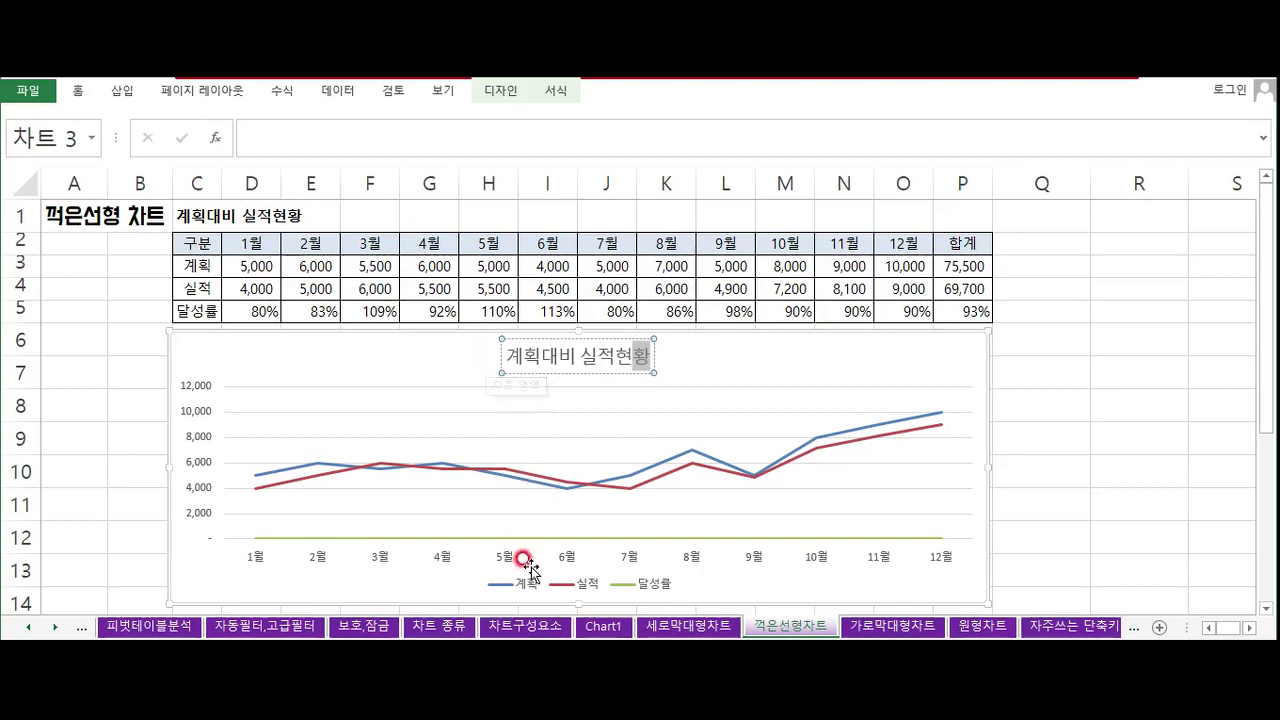
Examine the 계획 and 실적 values and the 달성률 formula for 1월 in cell D5
{"action": "left_click", "coordinate": [326, 287]}
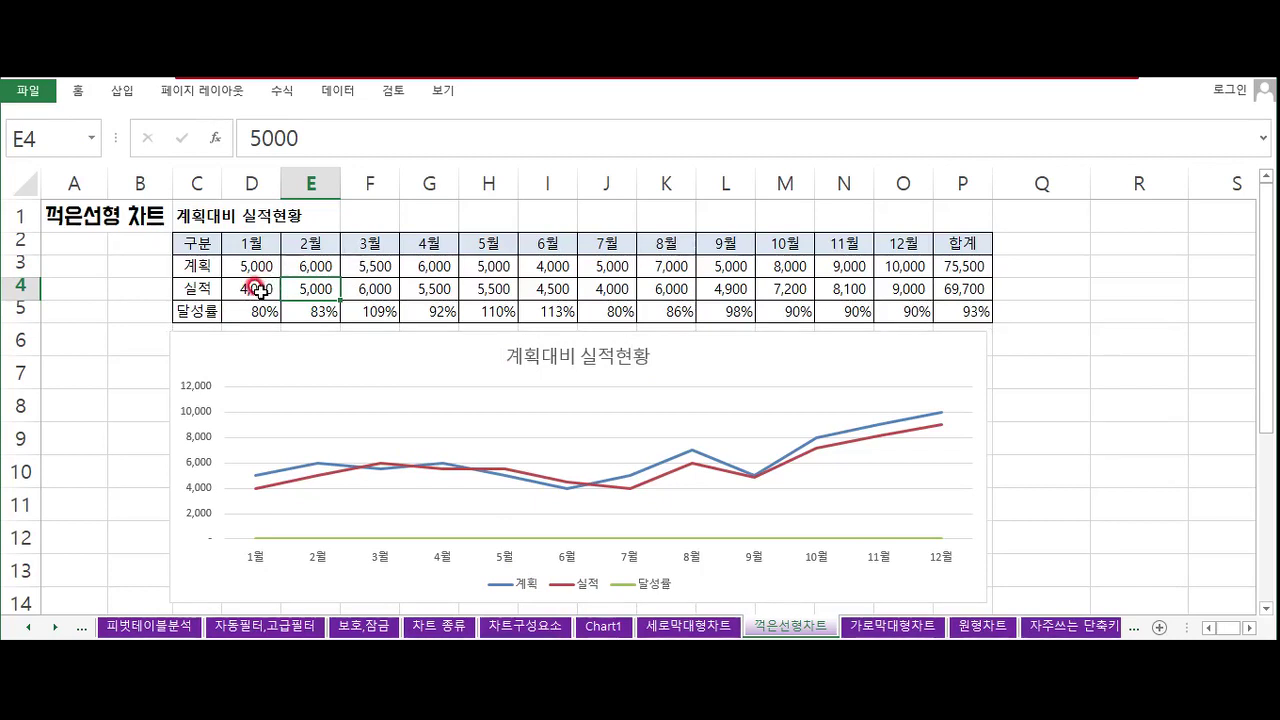
{"action": "left_click_drag", "start_coordinate": [251, 266], "coordinate": [248, 297]}
{"action": "left_click", "coordinate": [241, 312]}
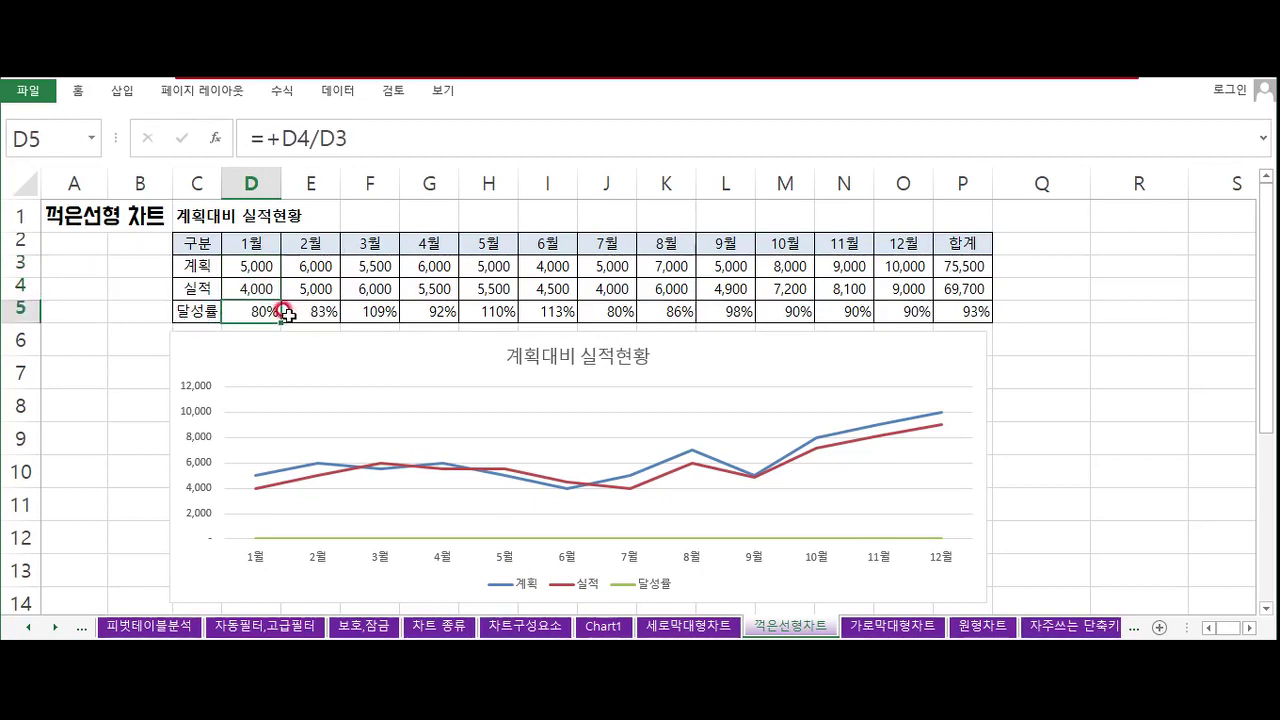
Exclude the 달성률 series from the line chart's data, keeping only 계획 and 실적
{"action": "right_click", "coordinate": [414, 358]}
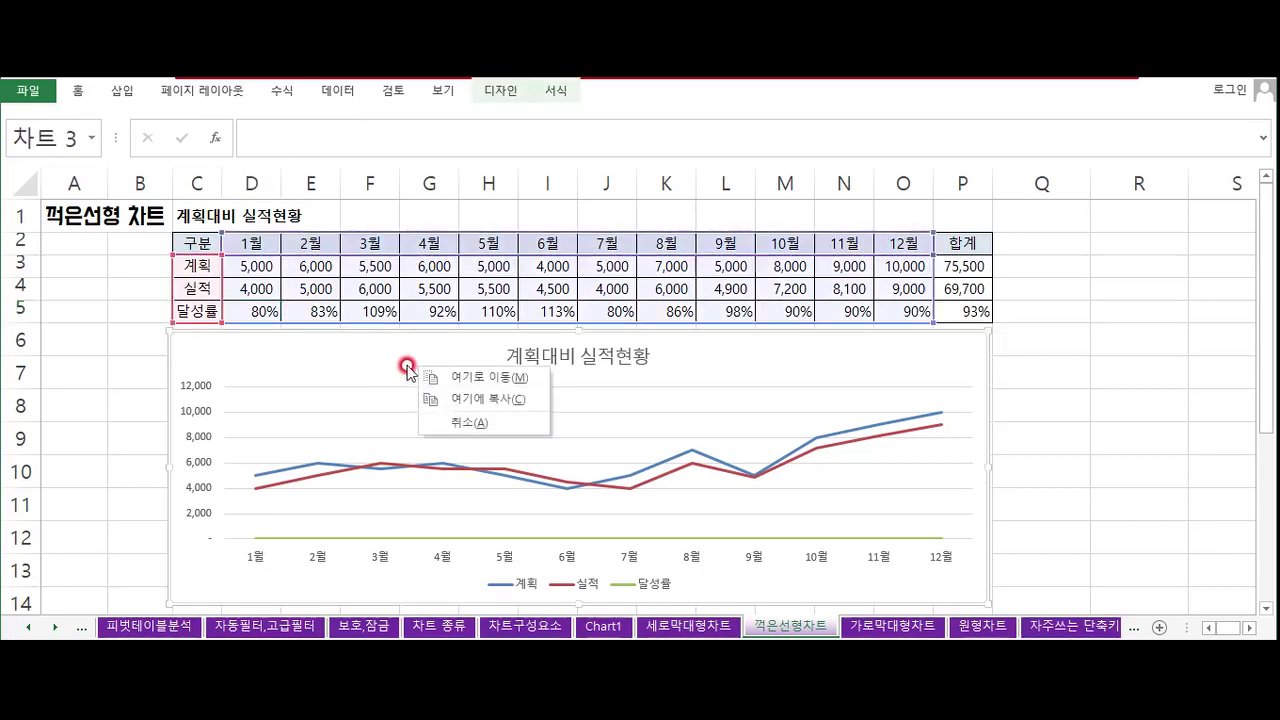
{"action": "left_click", "coordinate": [374, 357]}
{"action": "right_click", "coordinate": [387, 368]}
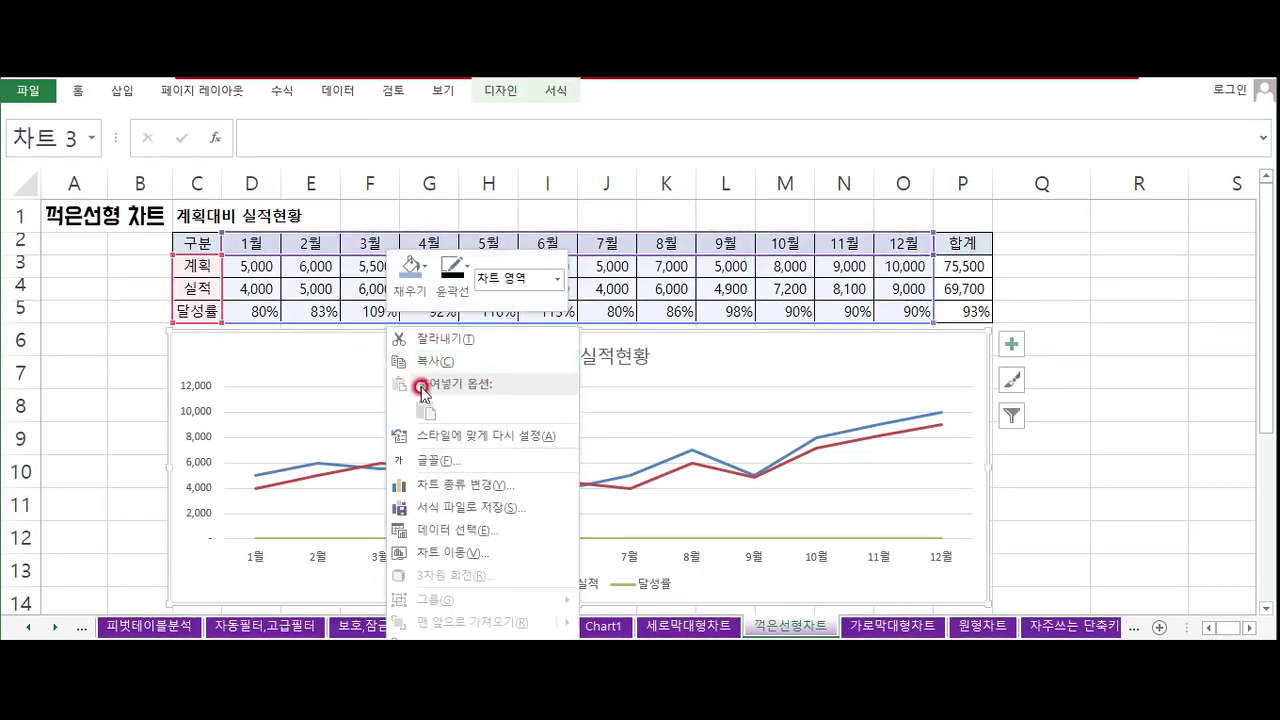
{"action": "left_click", "coordinate": [480, 529]}
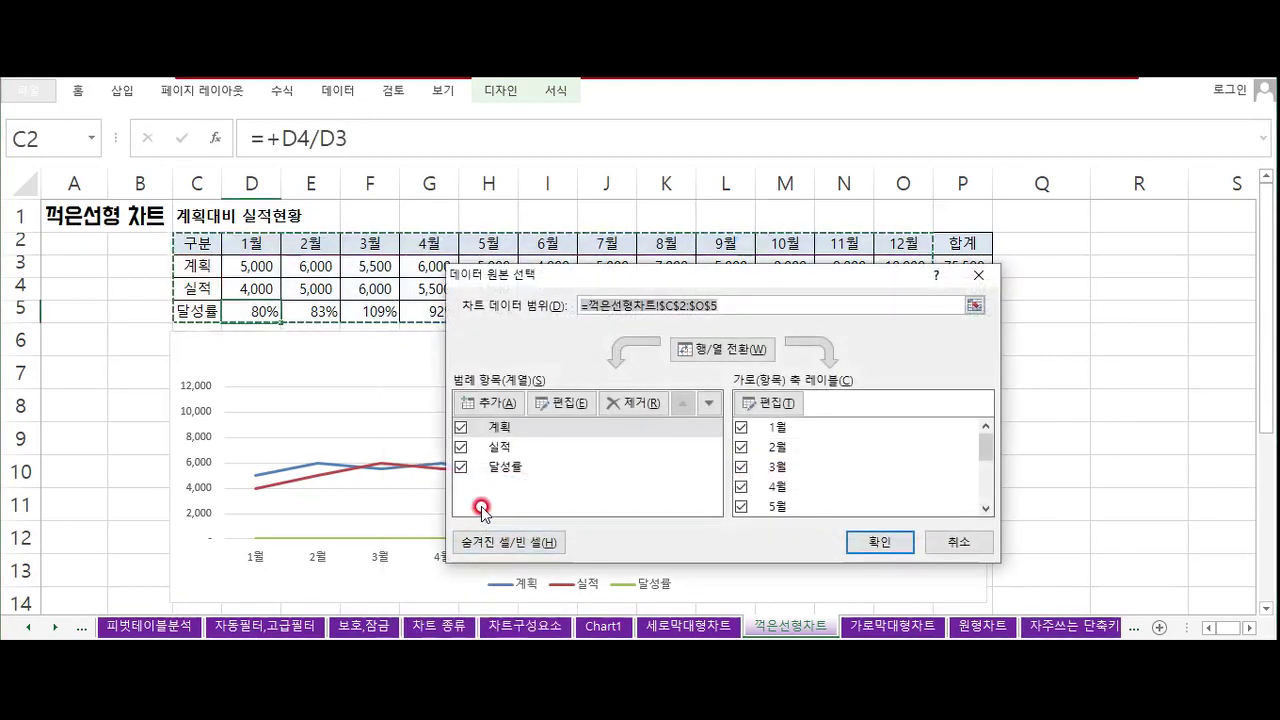
{"action": "left_click", "coordinate": [463, 467]}
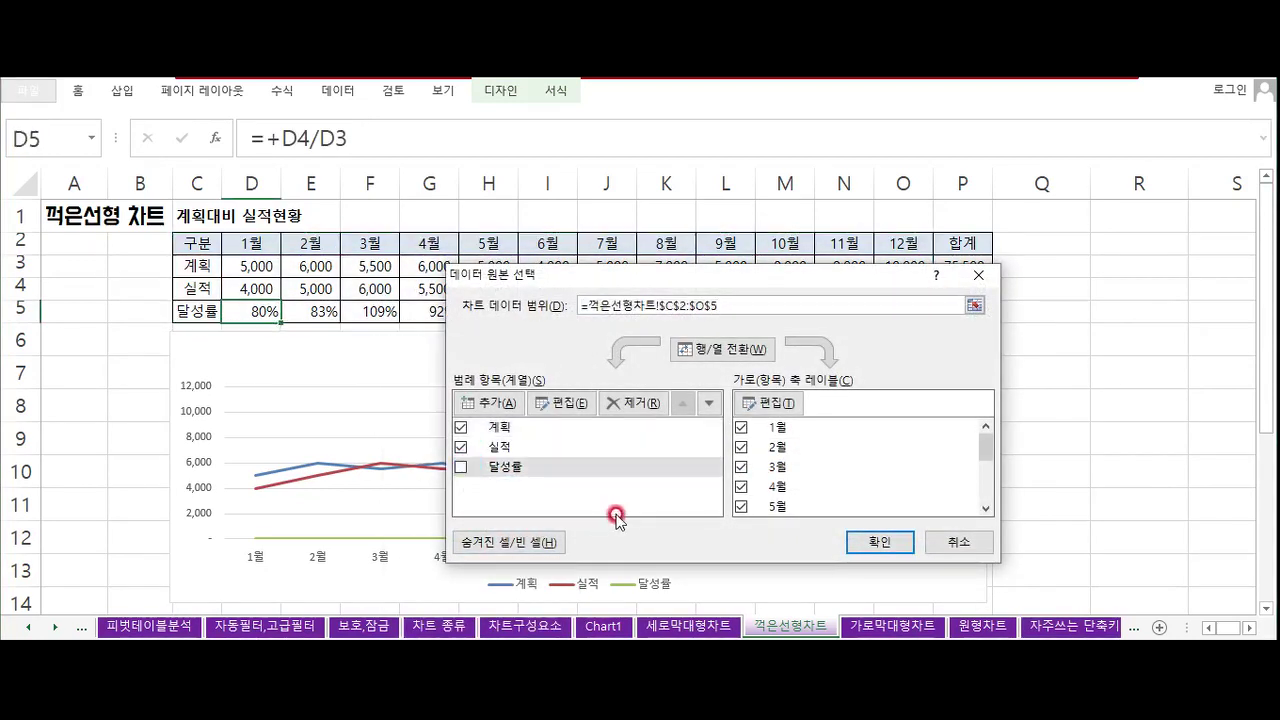
{"action": "left_click", "coordinate": [879, 542]}
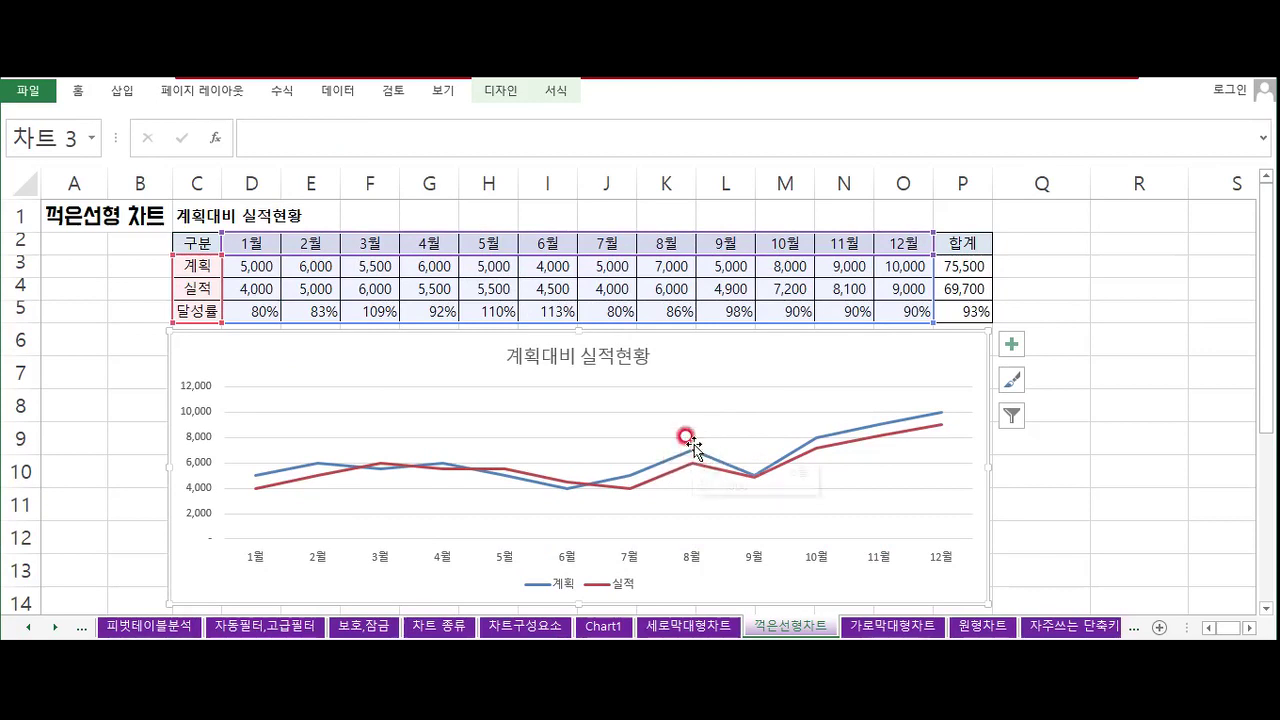
Add a data label to only the 12월 point of the 계획 line and position it above the point
{"action": "left_click", "coordinate": [938, 414]}
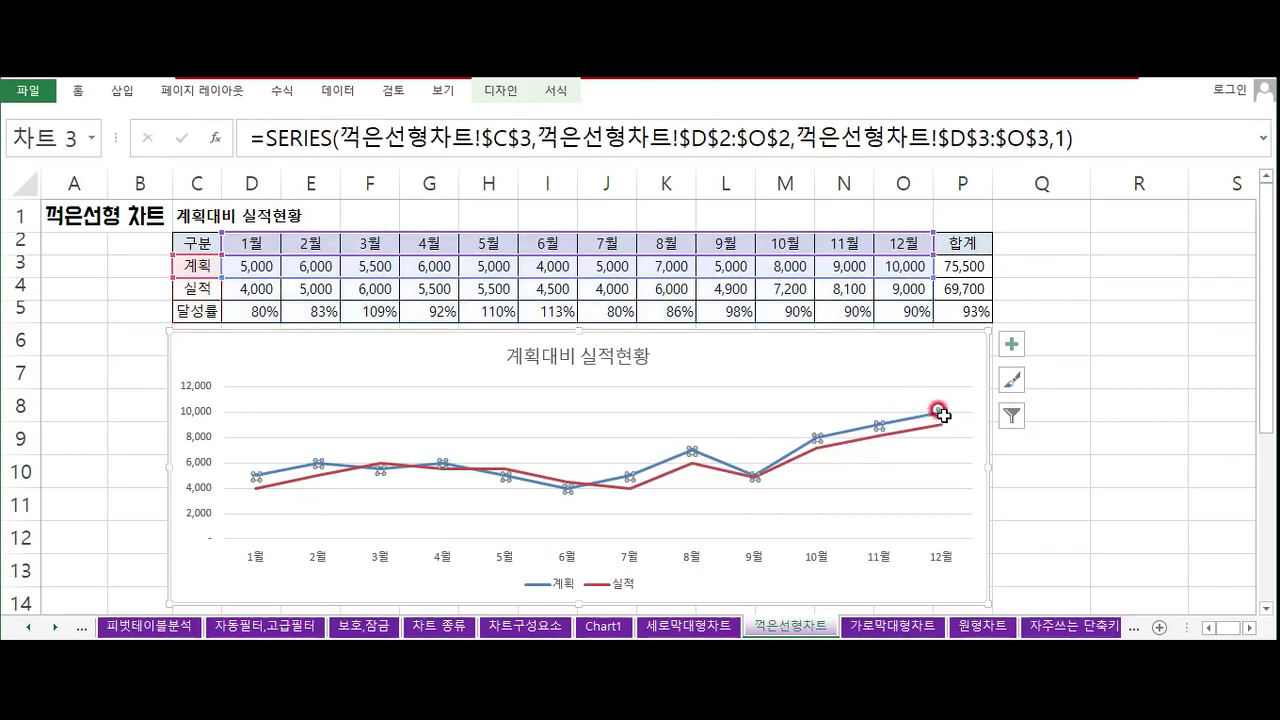
{"action": "left_click", "coordinate": [939, 413]}
{"action": "left_click_drag", "start_coordinate": [924, 414], "coordinate": [937, 408]}
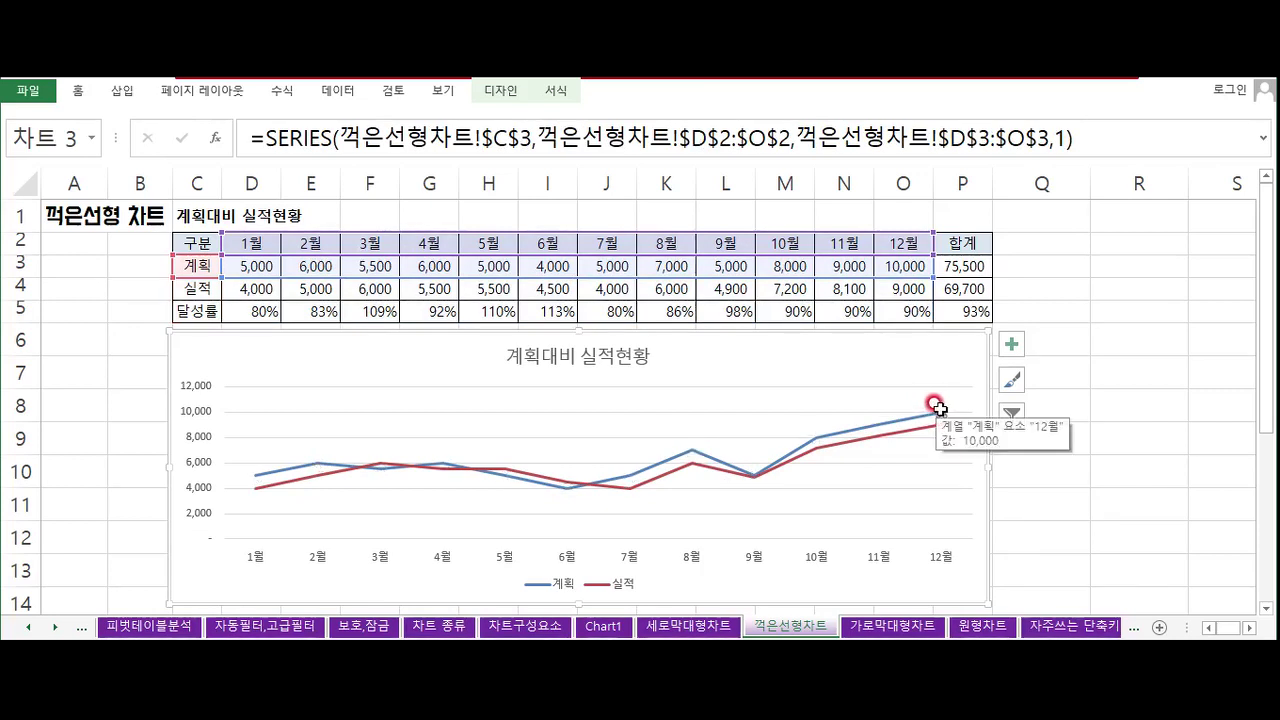
{"action": "right_click", "coordinate": [941, 413]}
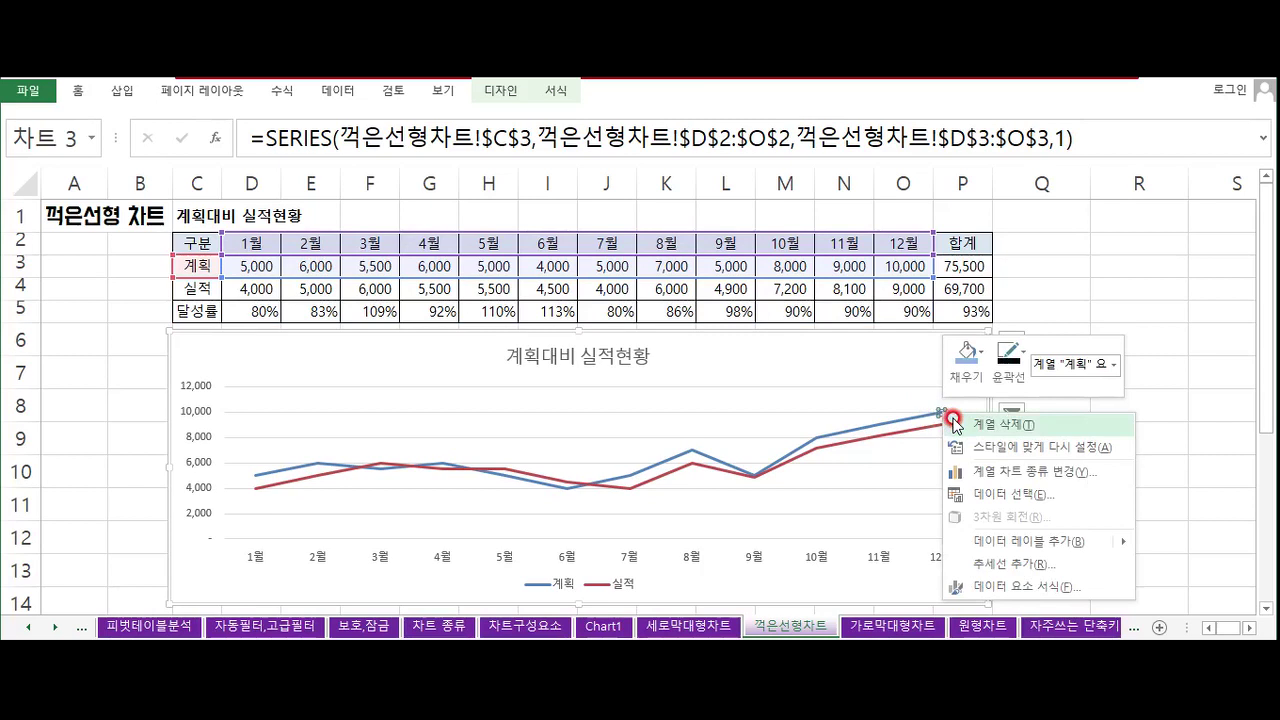
{"action": "mouse_move", "coordinate": [1089, 548]}
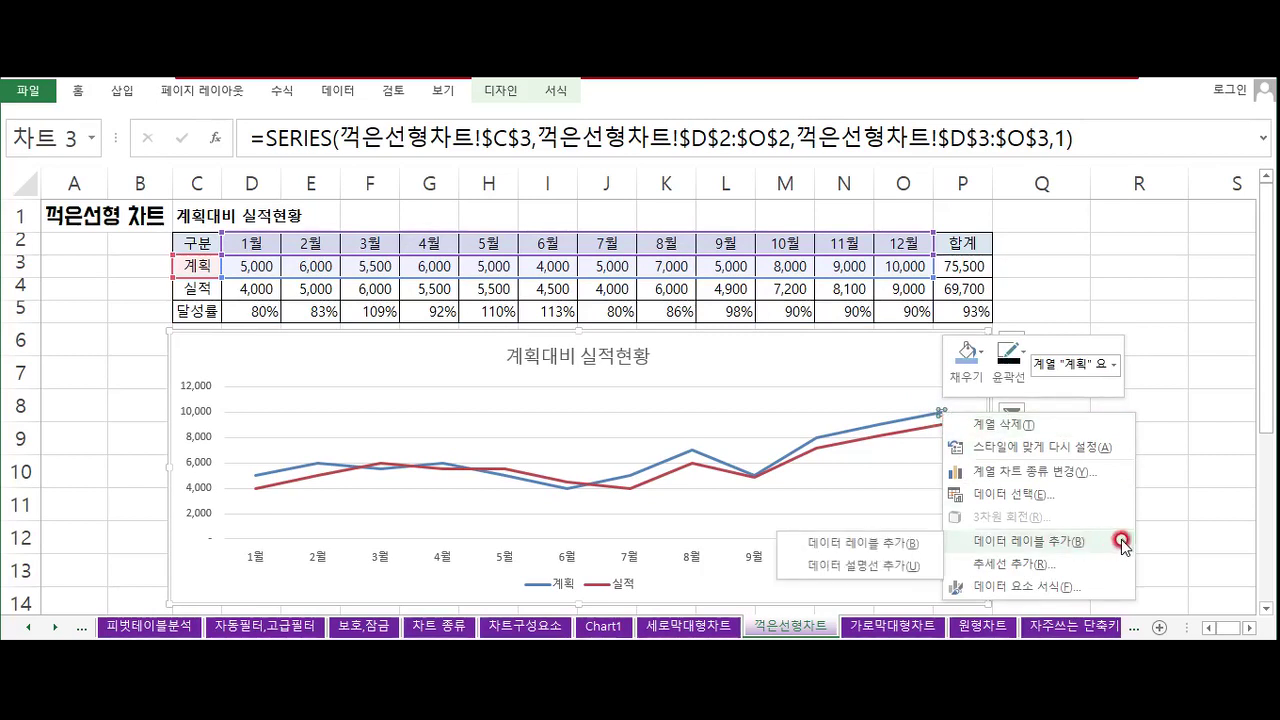
{"action": "left_click", "coordinate": [880, 548]}
{"action": "left_click", "coordinate": [960, 408]}
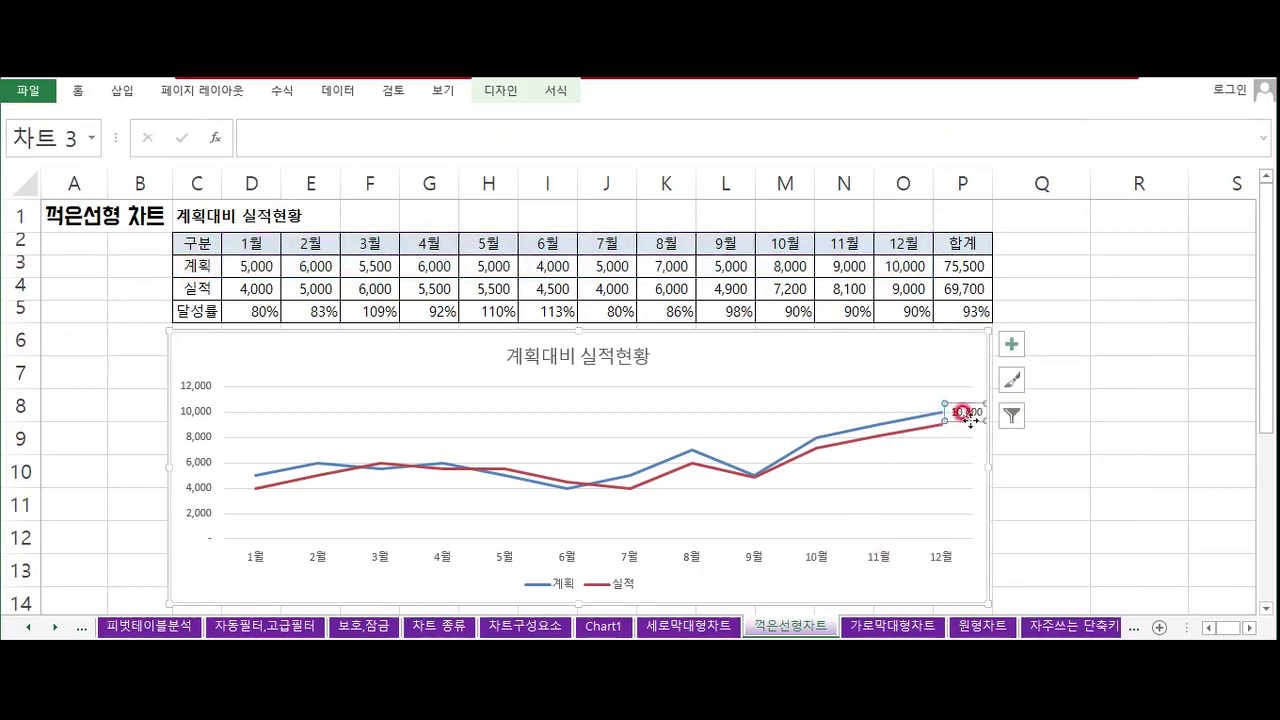
{"action": "left_click", "coordinate": [1011, 345]}
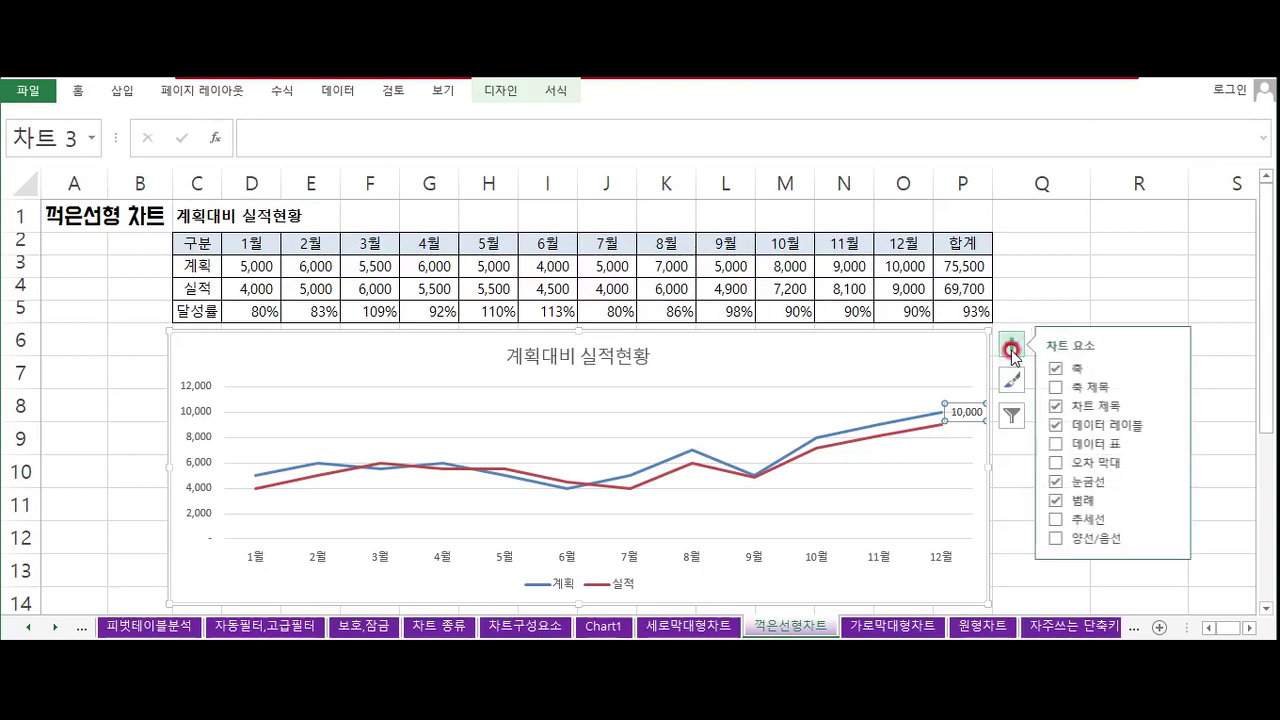
{"action": "mouse_move", "coordinate": [1142, 427]}
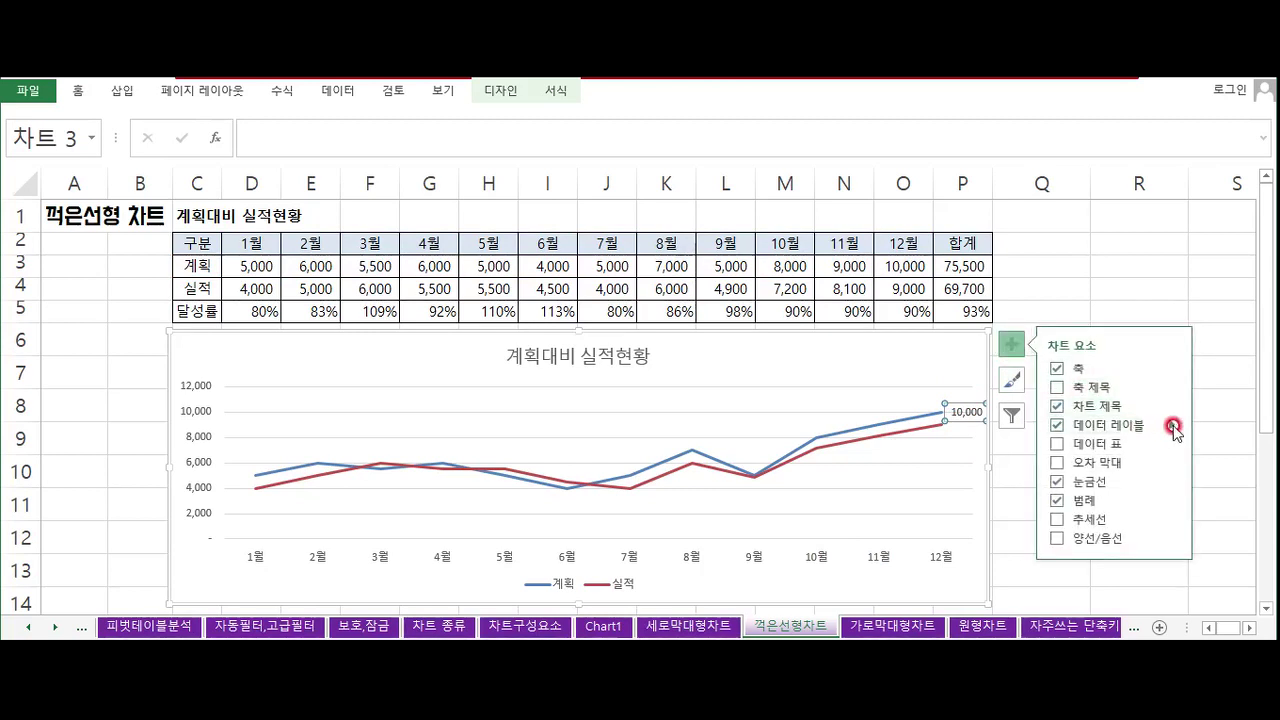
{"action": "left_click", "coordinate": [1173, 427]}
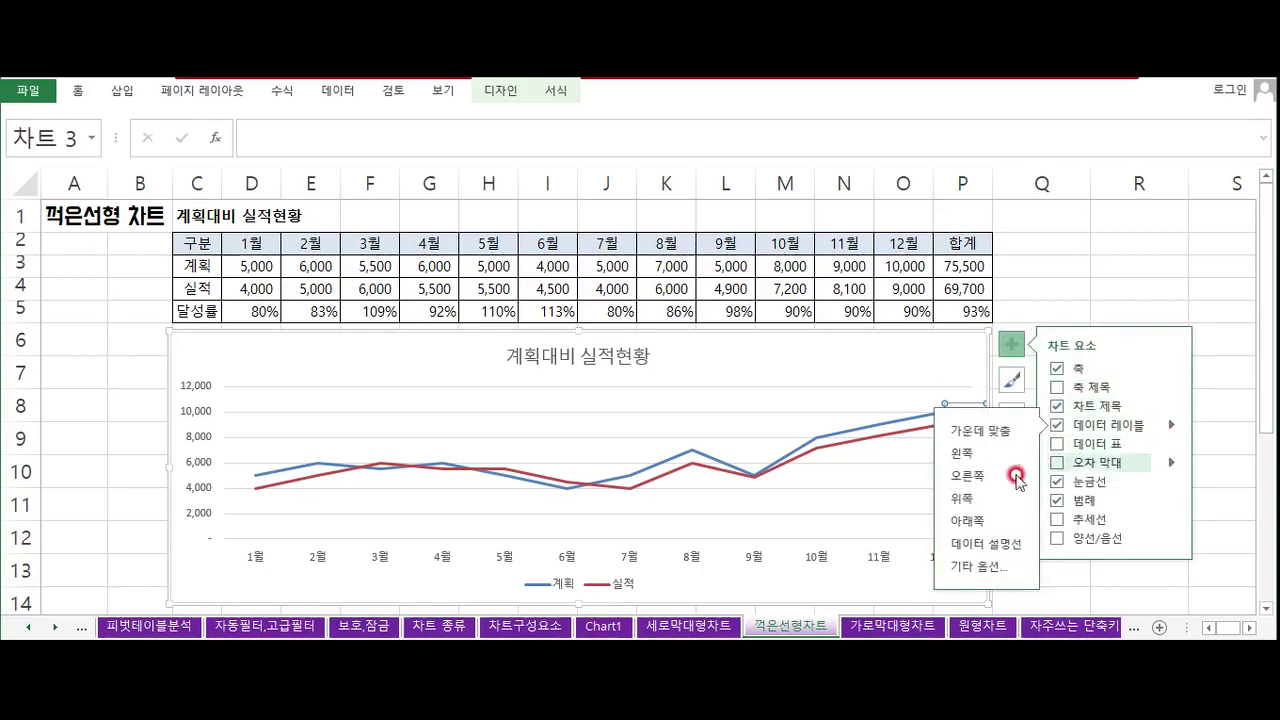
{"action": "left_click", "coordinate": [966, 497]}
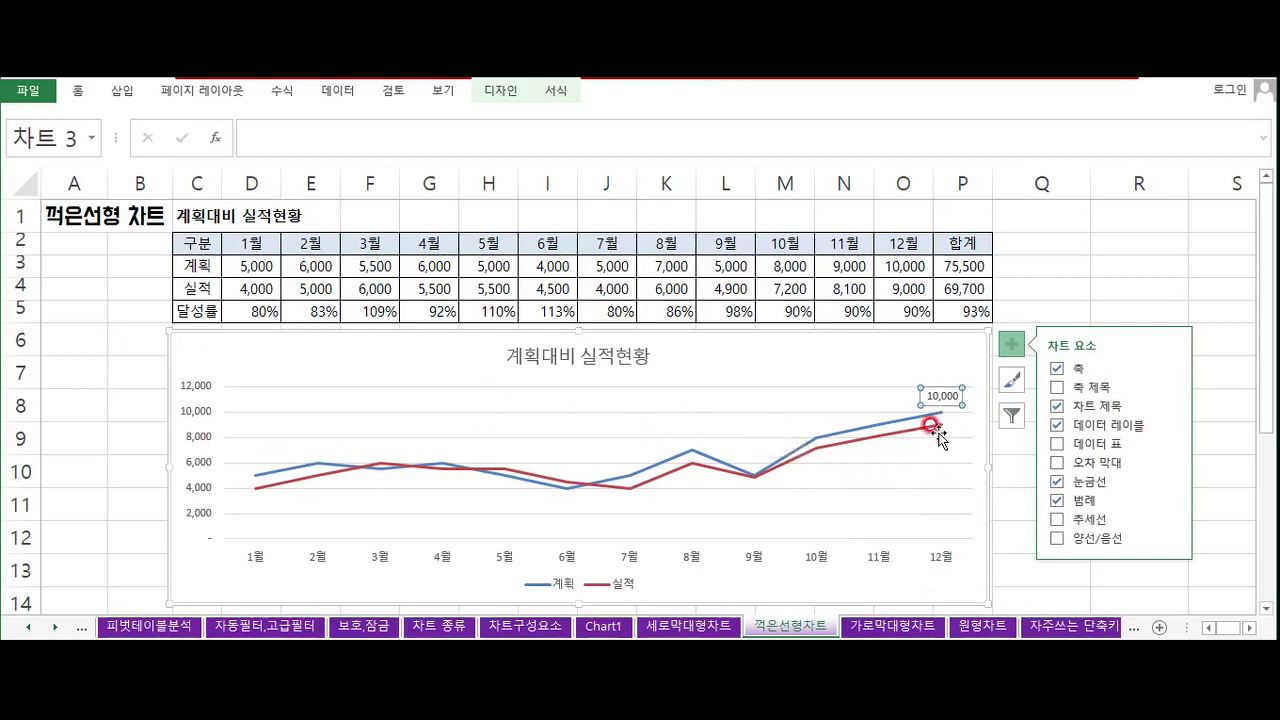
Add a data label to only the 12월 point of the 실적 line and position it below the point
{"action": "left_click", "coordinate": [938, 427]}
{"action": "left_click", "coordinate": [938, 427]}
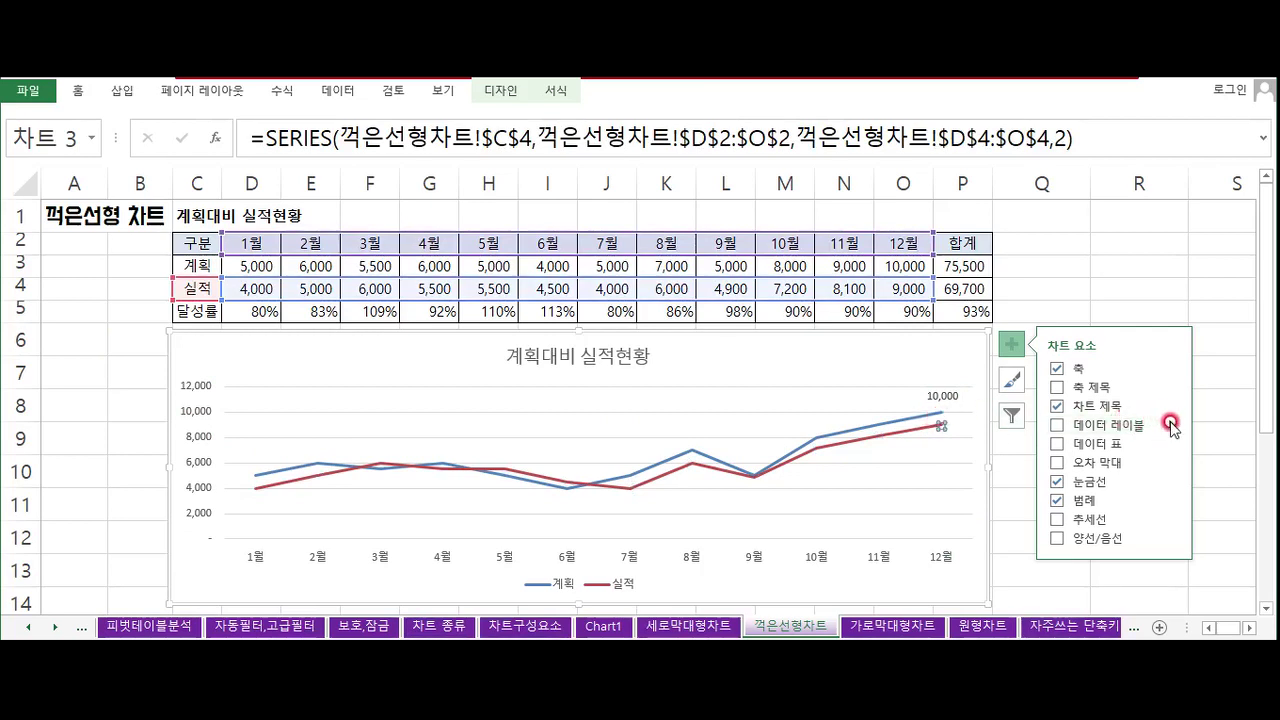
{"action": "left_click", "coordinate": [1100, 425]}
{"action": "left_click", "coordinate": [1173, 443]}
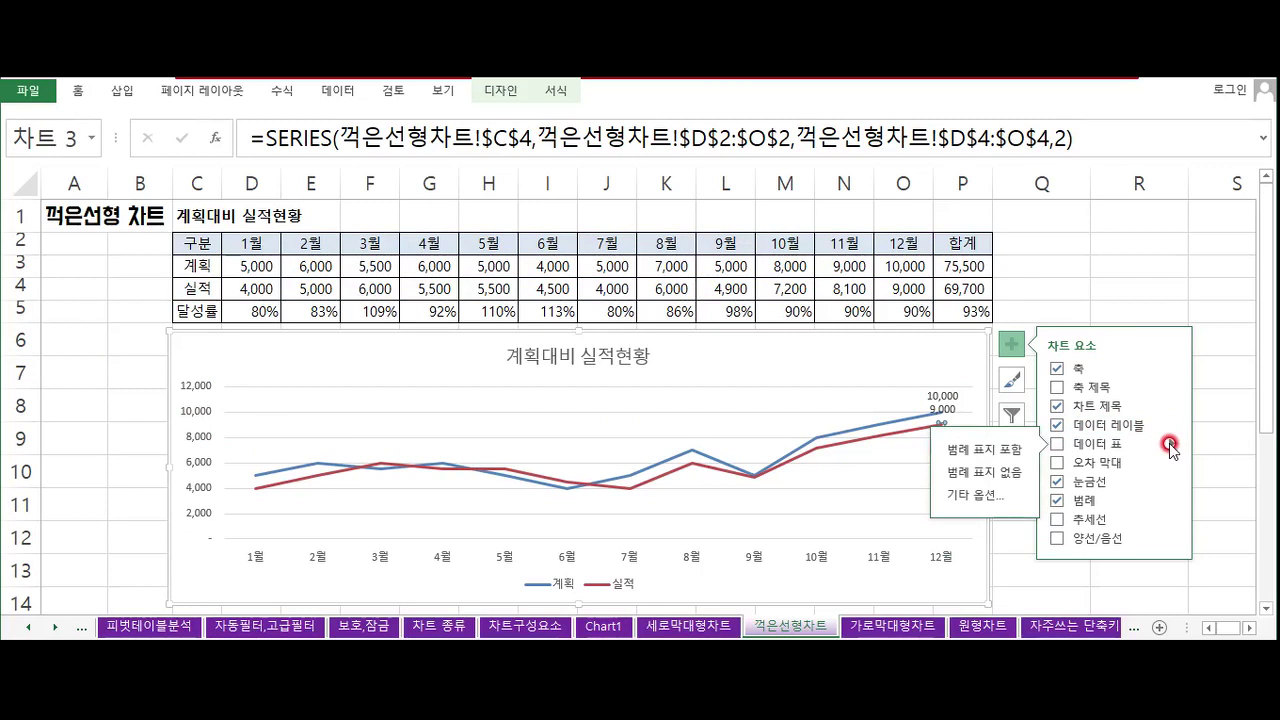
{"action": "left_click", "coordinate": [1171, 426]}
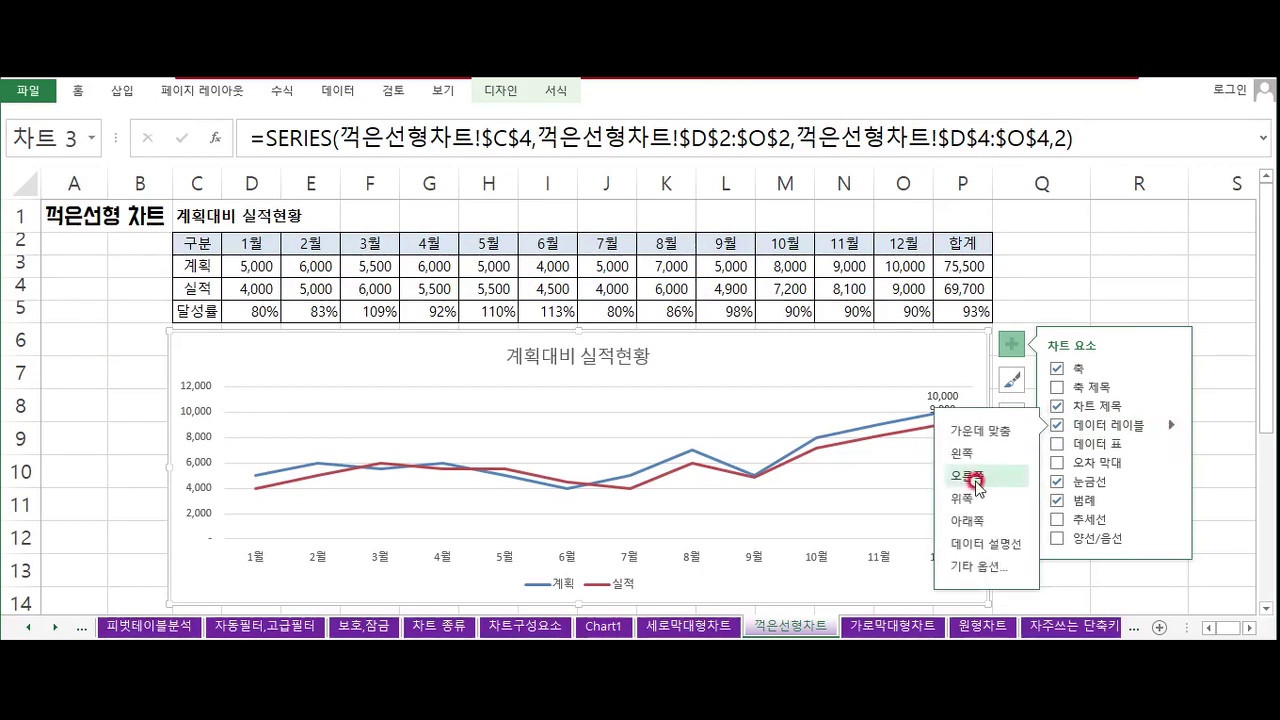
{"action": "left_click", "coordinate": [967, 520]}
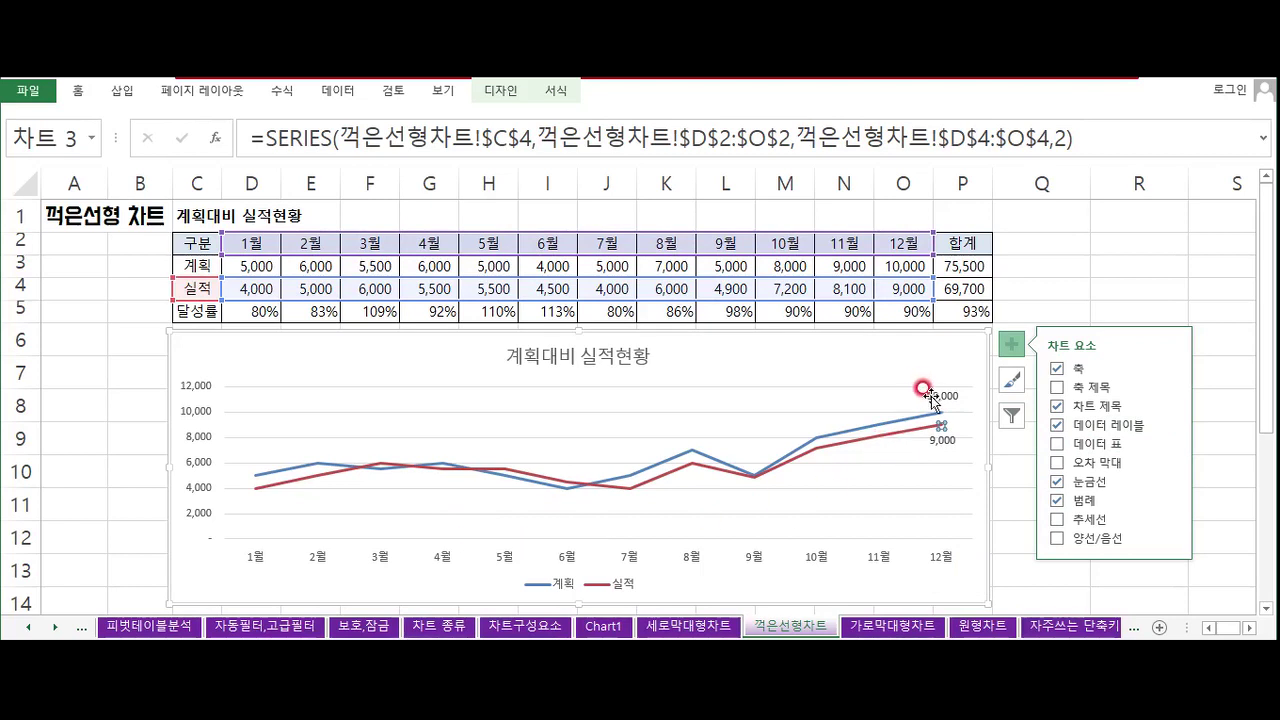
Compare the placement of the 계획 and 실적 data labels at 12월
{"action": "left_click", "coordinate": [930, 392]}
{"action": "left_click", "coordinate": [931, 437]}
{"action": "left_click", "coordinate": [920, 441]}
{"action": "left_click", "coordinate": [923, 366]}
{"action": "left_click", "coordinate": [927, 431]}
{"action": "left_click", "coordinate": [931, 387]}
{"action": "left_click", "coordinate": [922, 440]}
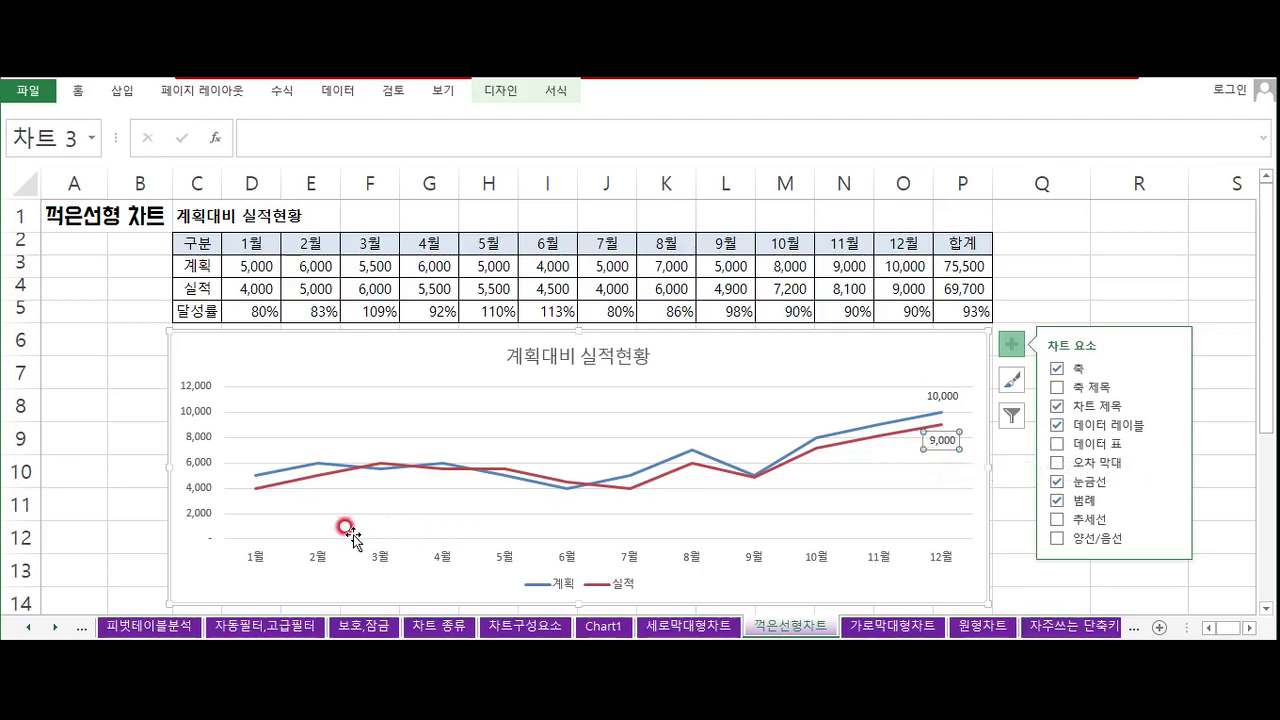
Format the 계획 series as a black dotted line
{"action": "left_click", "coordinate": [297, 467]}
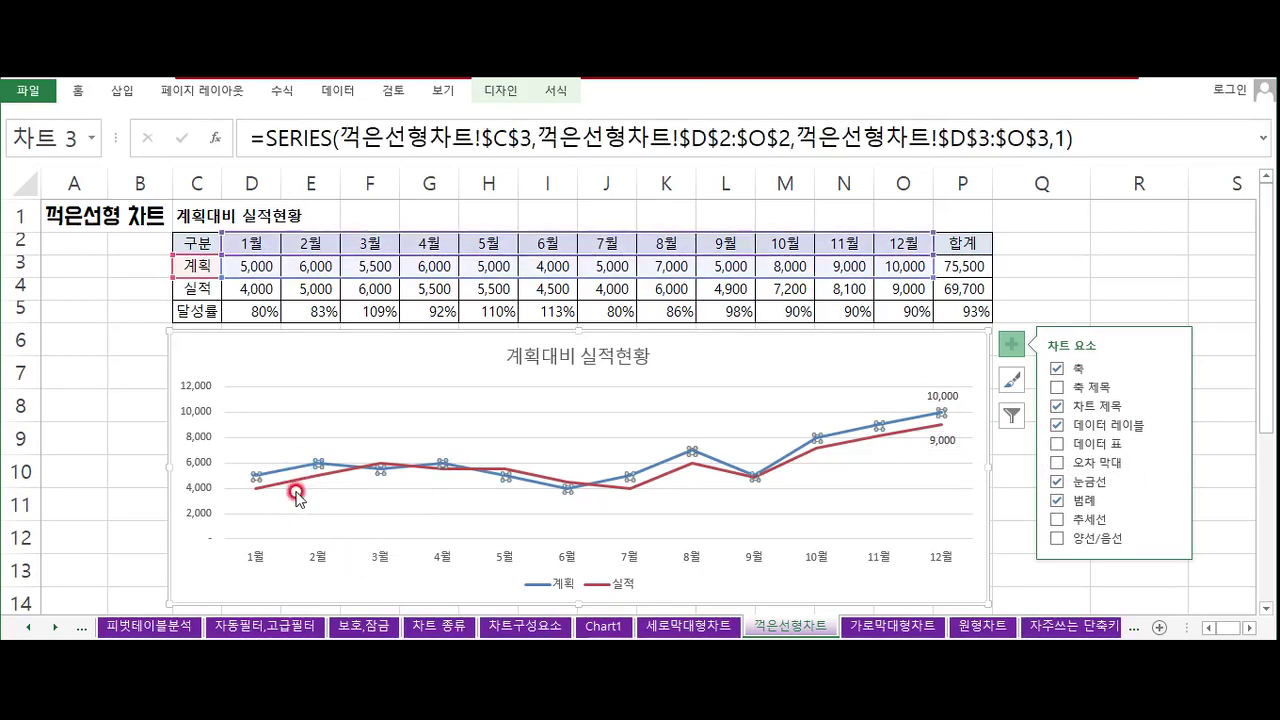
{"action": "left_click", "coordinate": [556, 91]}
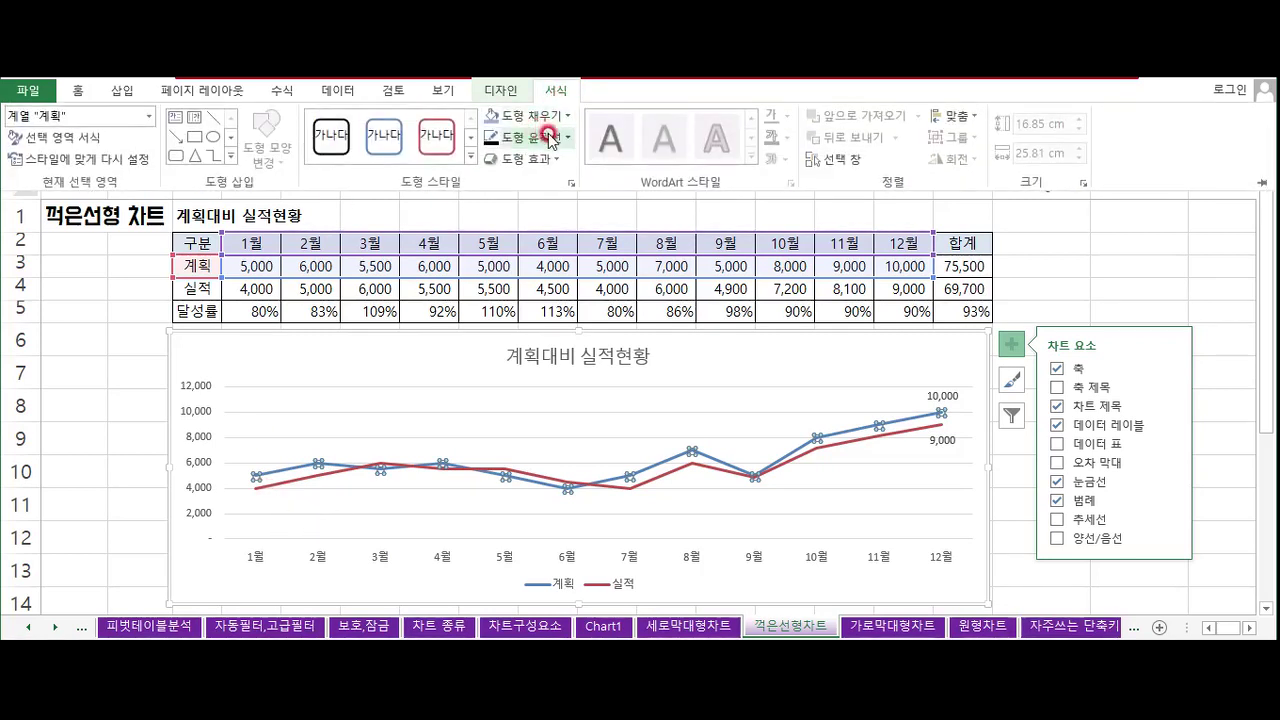
{"action": "left_click", "coordinate": [552, 138]}
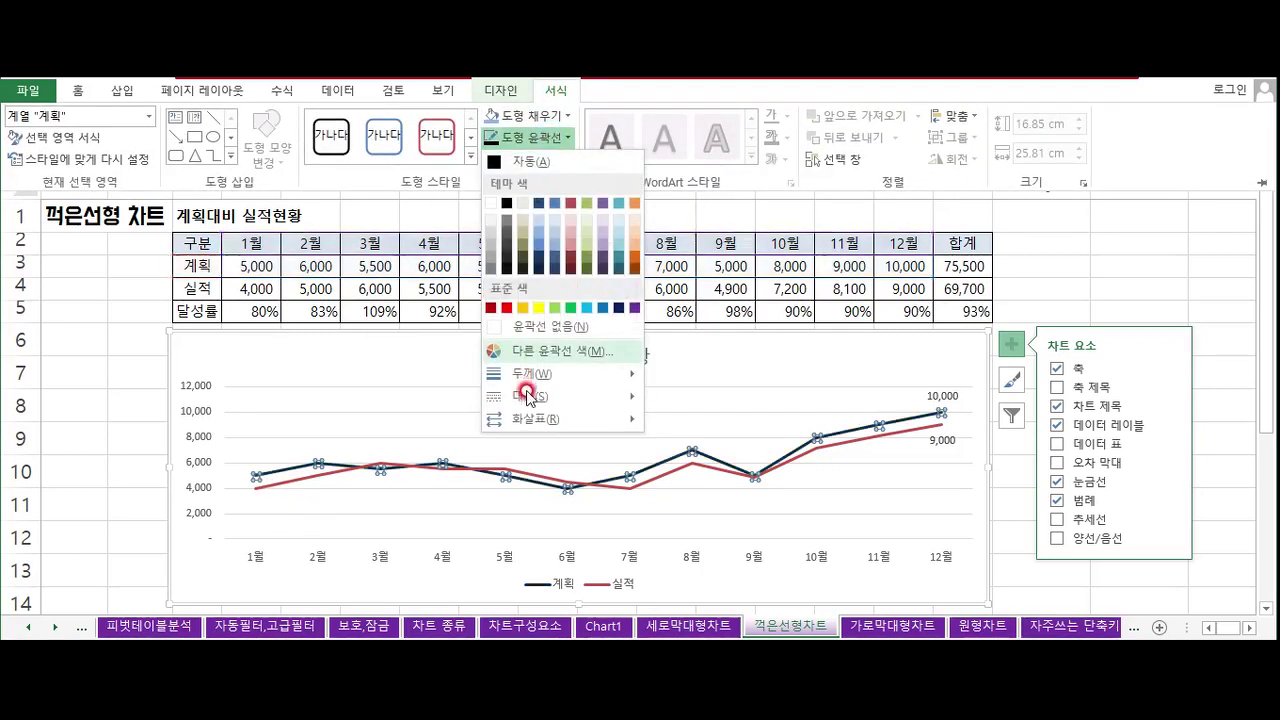
{"action": "mouse_move", "coordinate": [528, 396]}
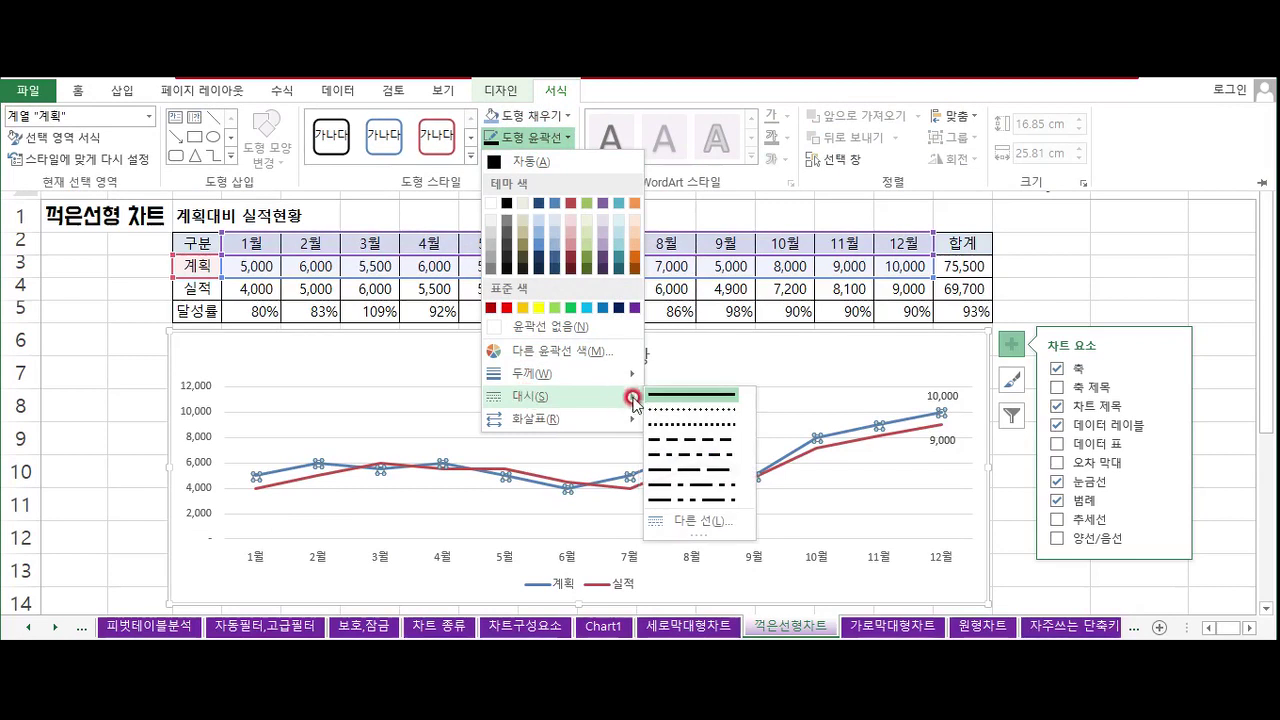
{"action": "left_click", "coordinate": [686, 410]}
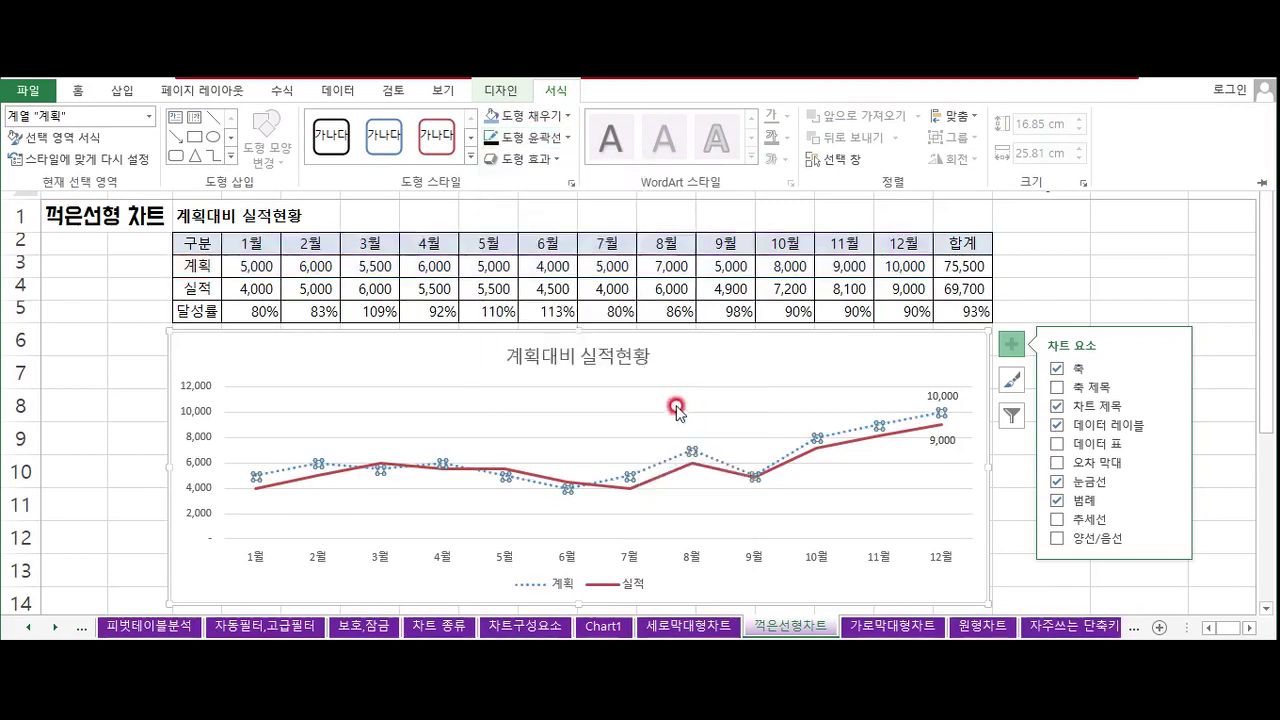
{"action": "left_click", "coordinate": [526, 143]}
{"action": "left_click", "coordinate": [491, 143]}
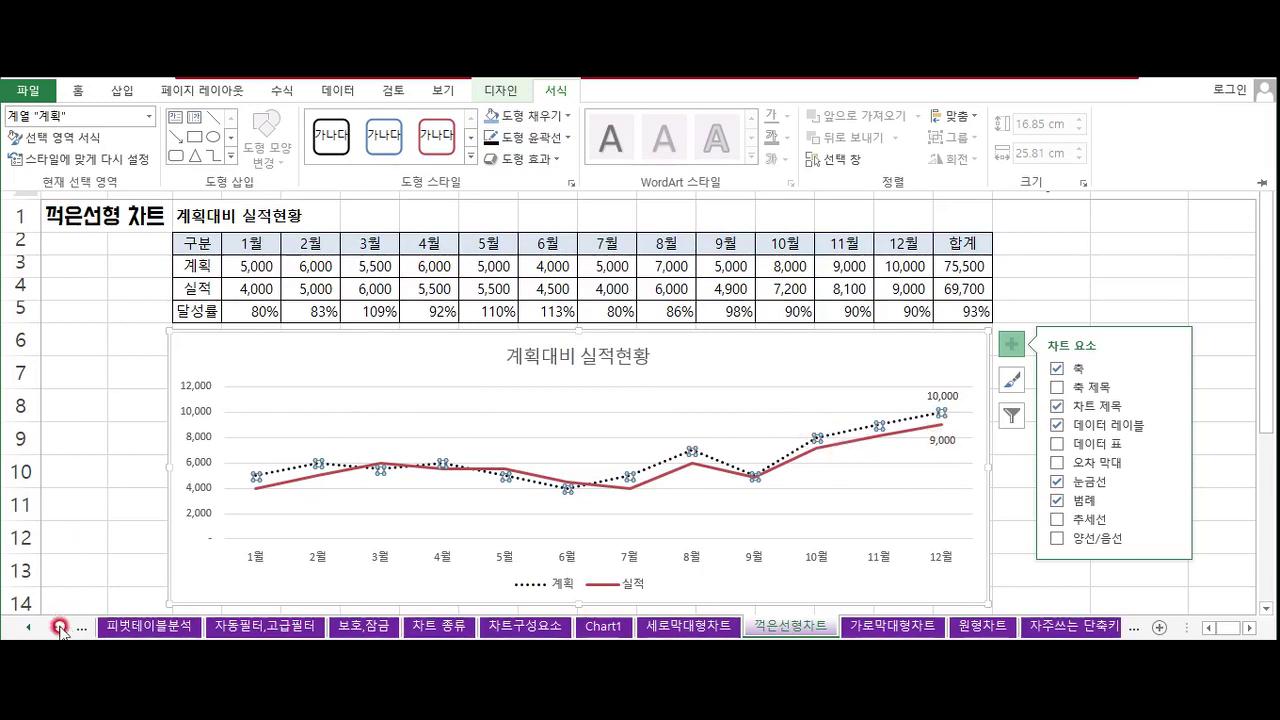
On the 가로막대형차트 sheet, insert a clustered 2-D bar chart from A3:B8, place it beside the table and widen it into column J
{"action": "left_click", "coordinate": [147, 472]}
{"action": "key", "text": "ctrl+Page_Down"}
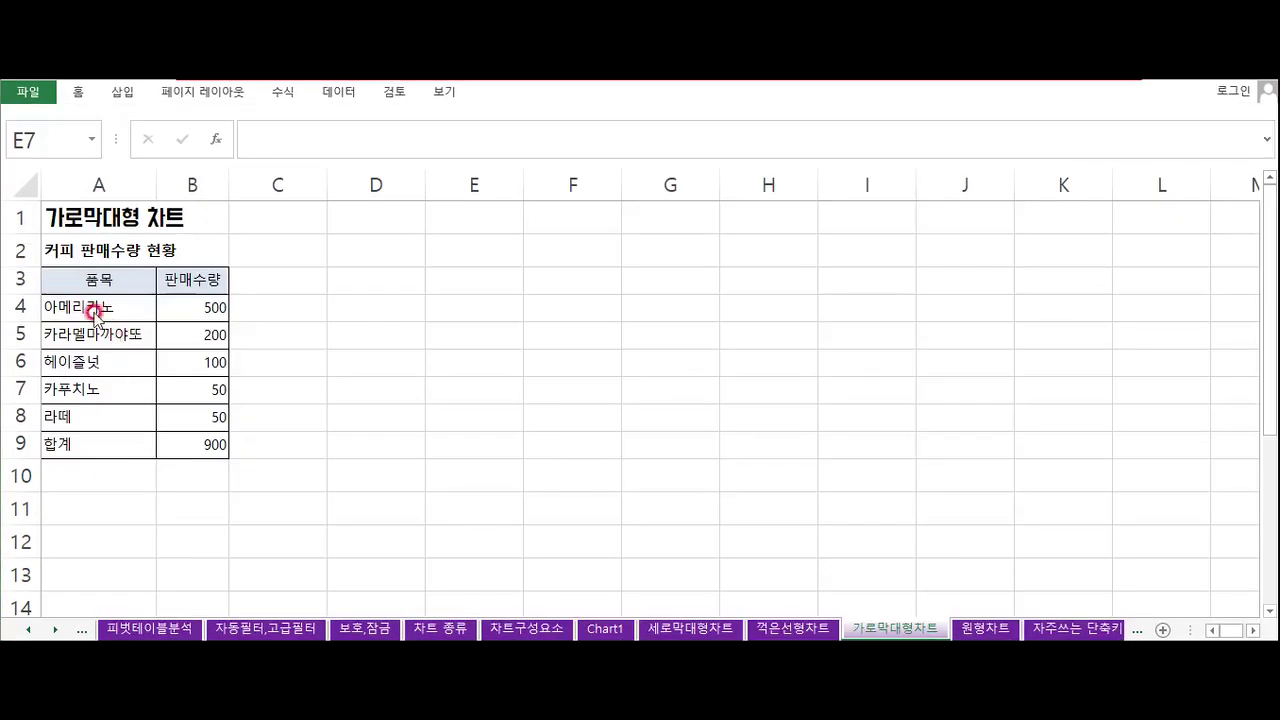
{"action": "left_click_drag", "start_coordinate": [62, 281], "coordinate": [192, 425]}
{"action": "left_click", "coordinate": [133, 95]}
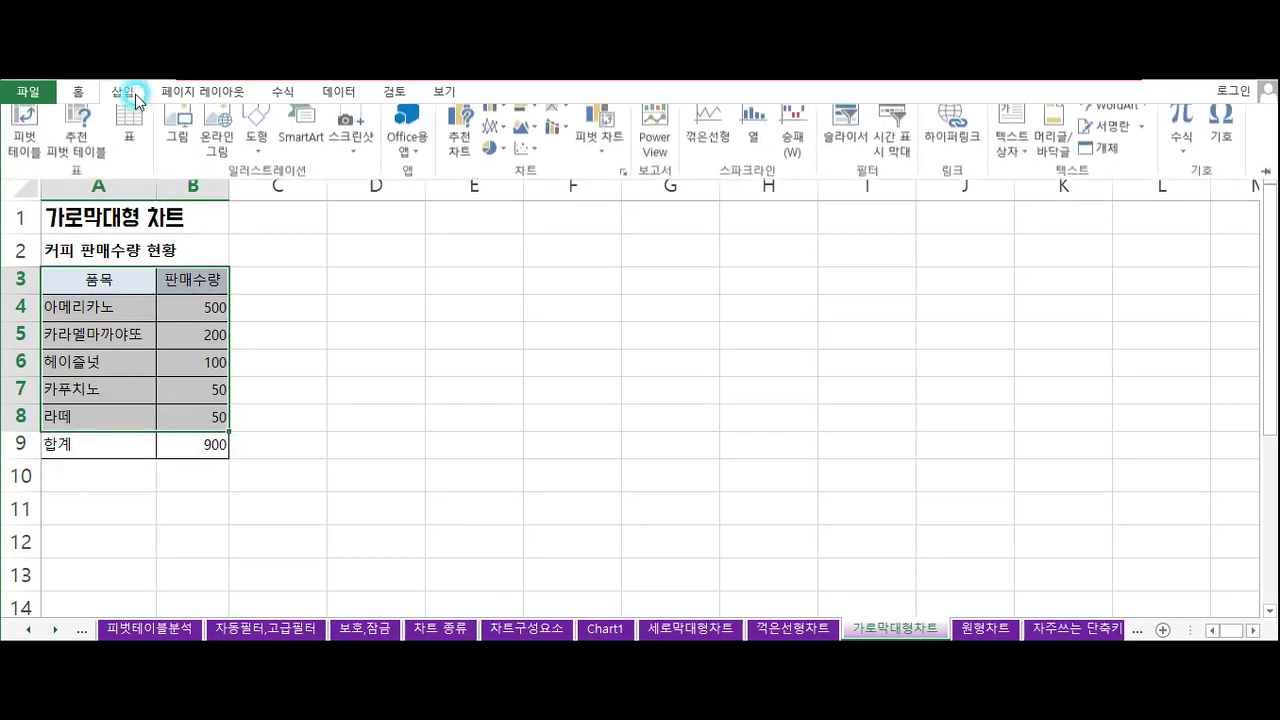
{"action": "left_click", "coordinate": [521, 119]}
{"action": "left_click", "coordinate": [531, 168]}
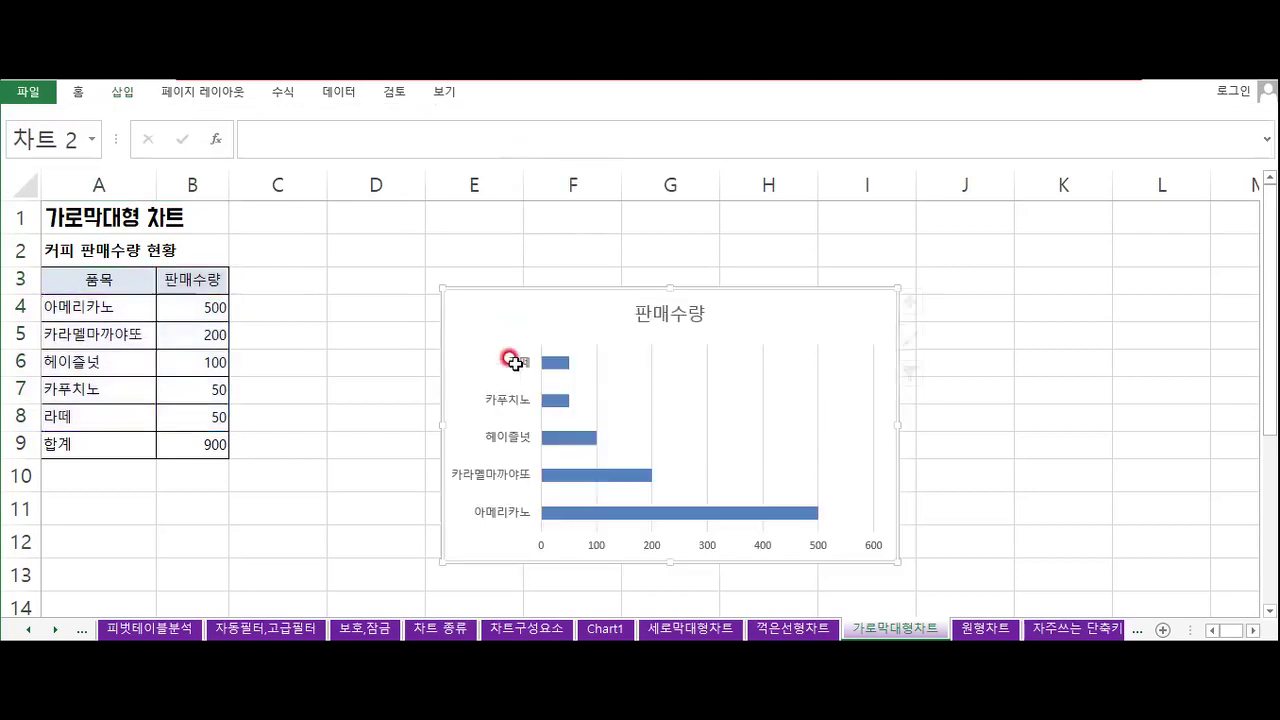
{"action": "left_click_drag", "start_coordinate": [503, 286], "coordinate": [371, 209]}
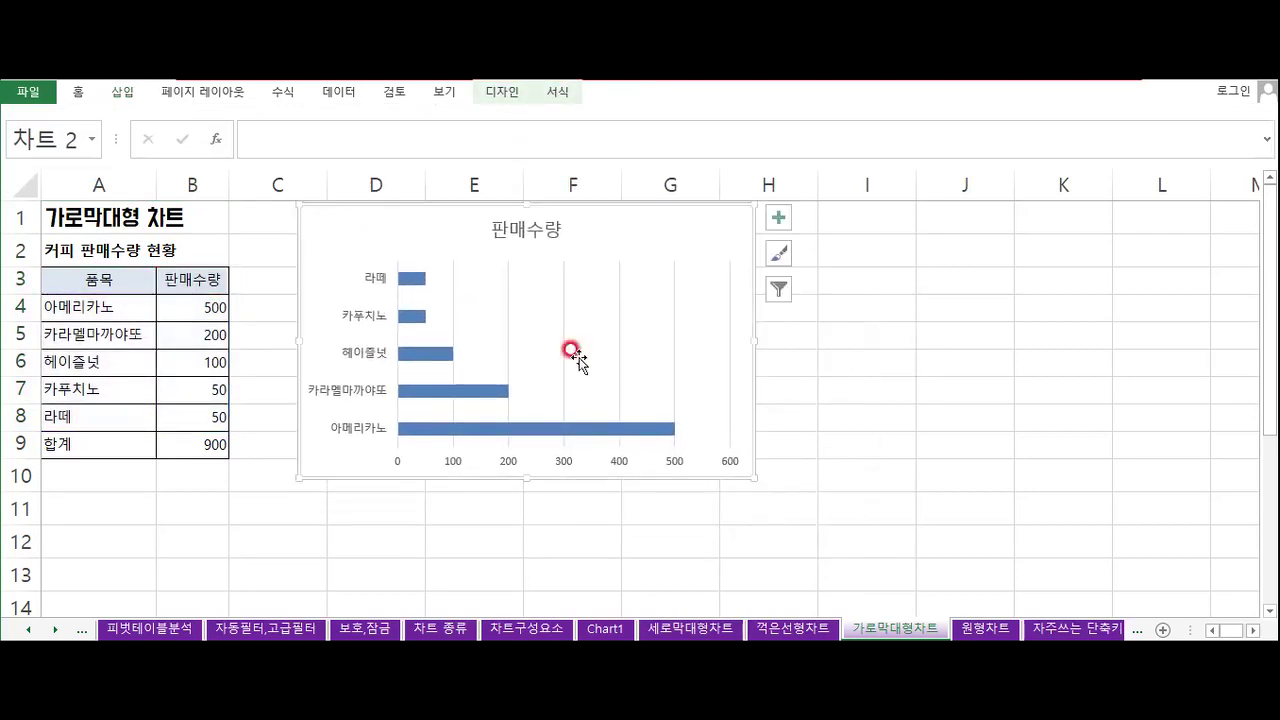
{"action": "left_click_drag", "start_coordinate": [748, 340], "coordinate": [958, 340]}
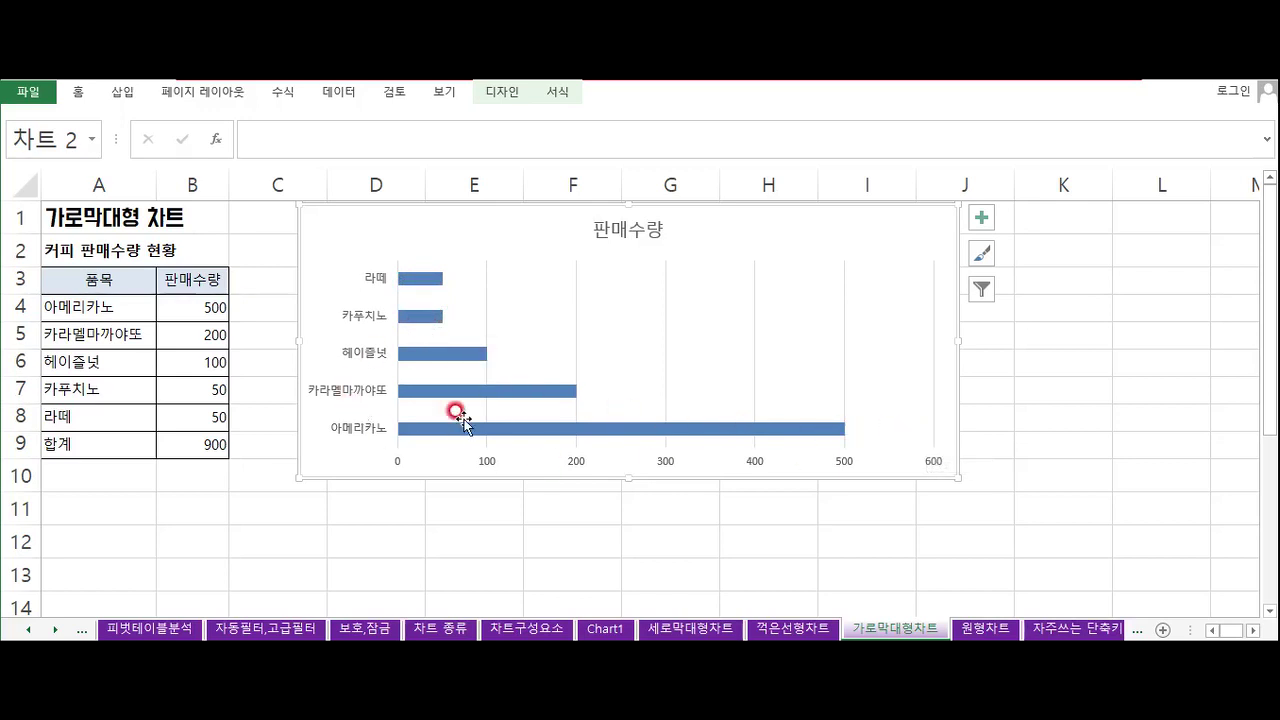
Reverse the category order on the bar chart's vertical axis so it follows the table order
{"action": "double_click", "coordinate": [362, 393]}
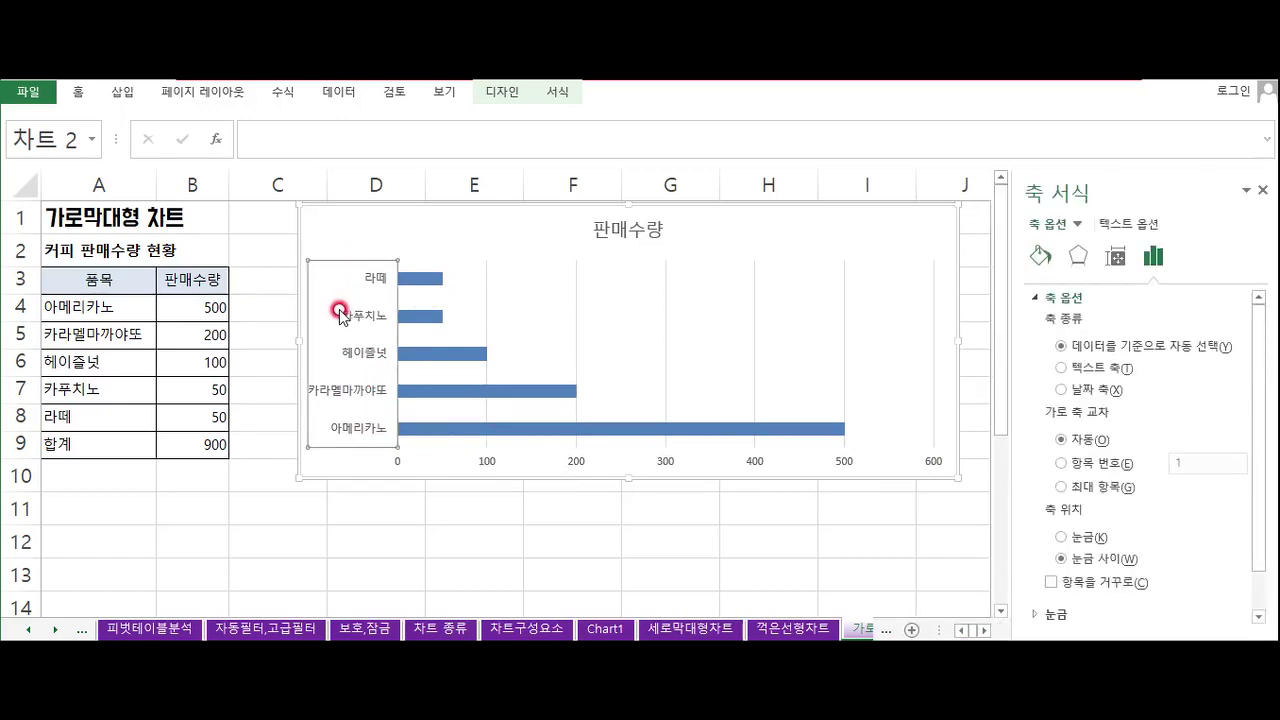
{"action": "left_click", "coordinate": [1050, 584]}
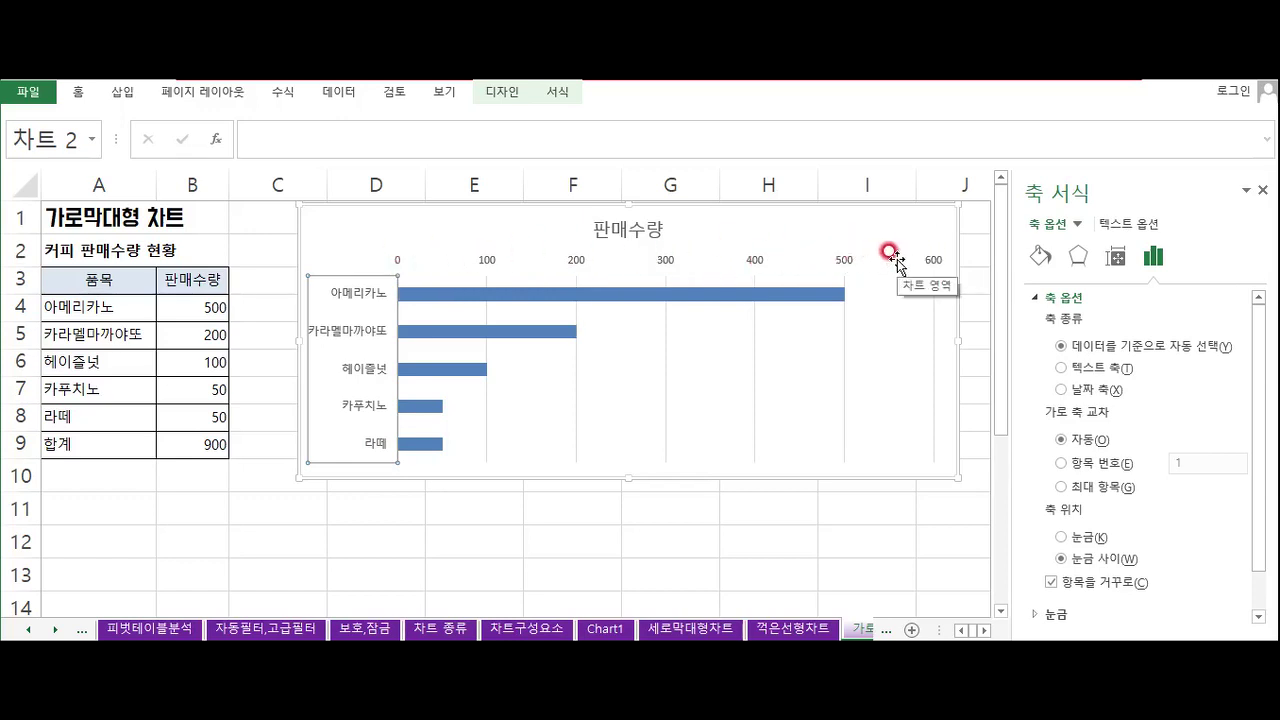
Set the label position of the bar chart's horizontal value axis to 높은 쪽 and close the axis formatting
{"action": "left_click", "coordinate": [578, 264]}
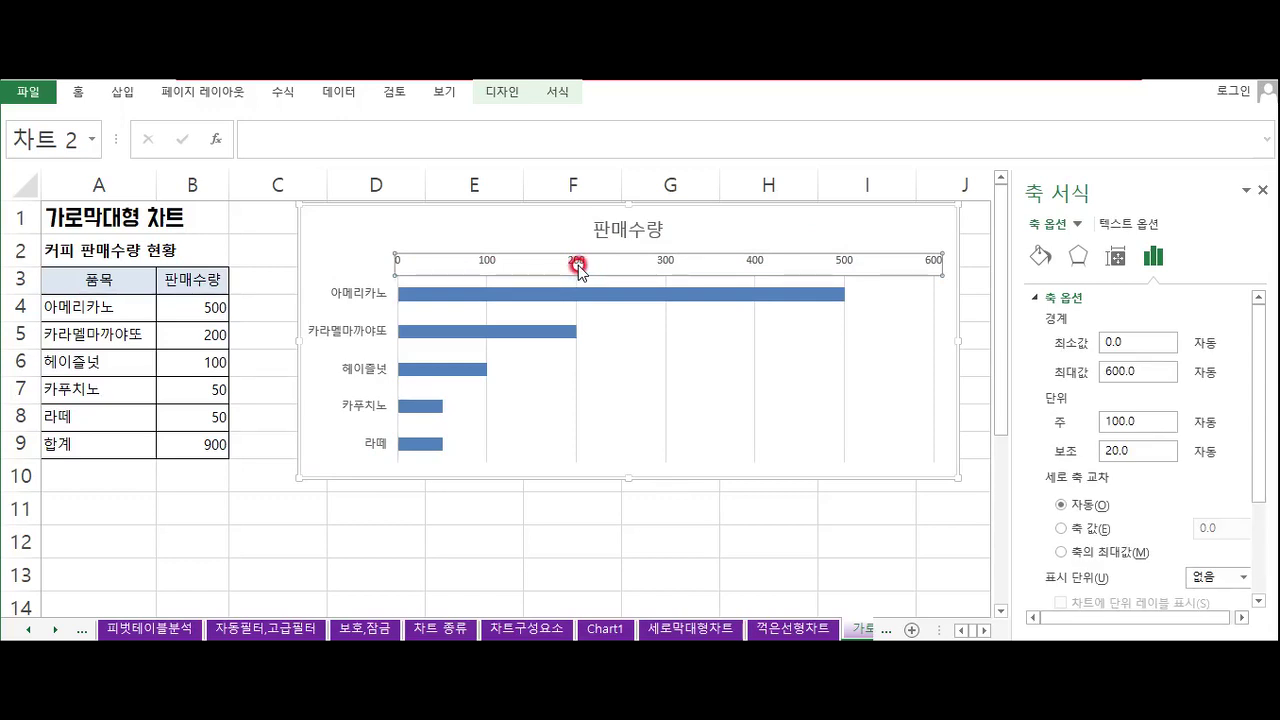
{"action": "left_click_drag", "start_coordinate": [1258, 375], "coordinate": [1251, 472]}
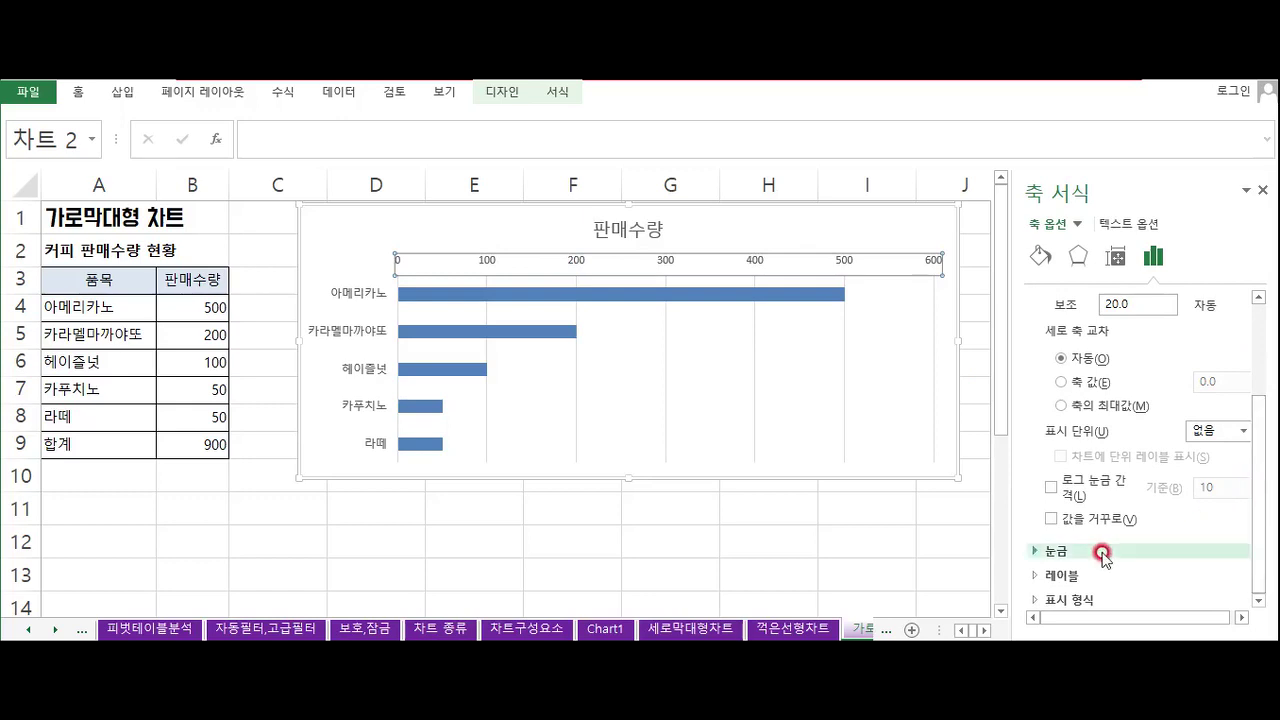
{"action": "left_click", "coordinate": [1040, 577]}
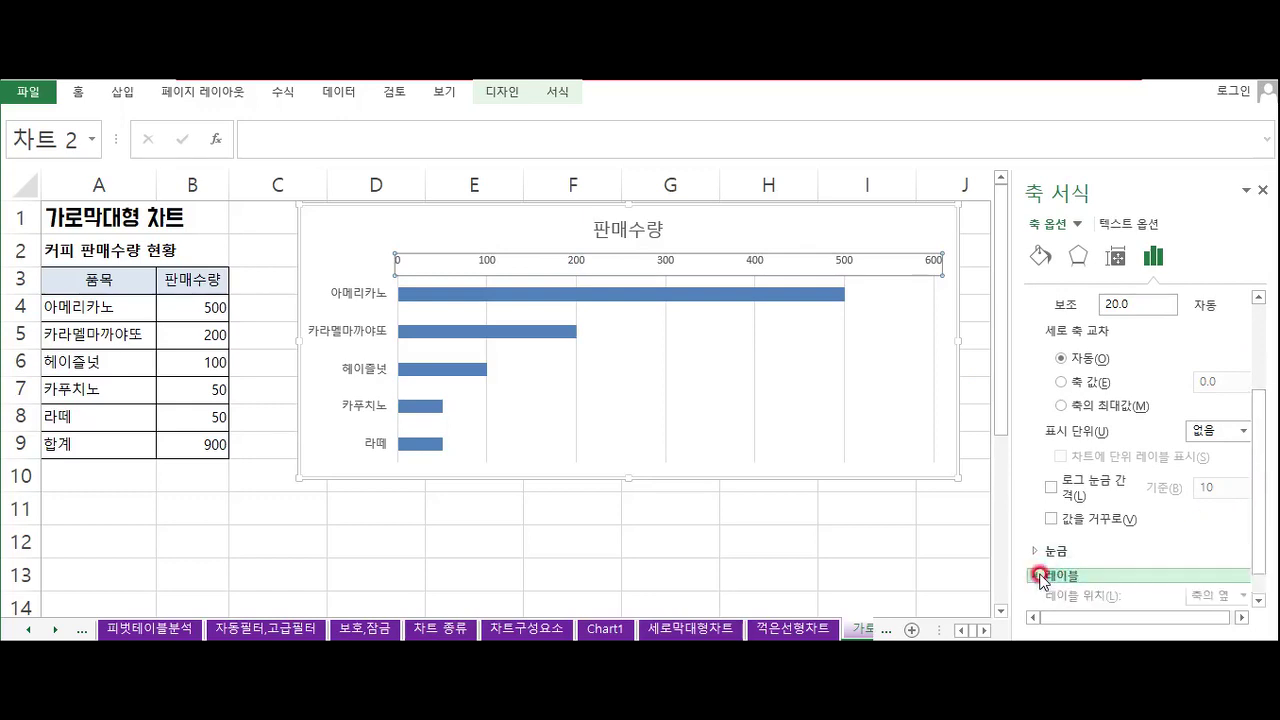
{"action": "left_click_drag", "start_coordinate": [1263, 558], "coordinate": [1262, 578]}
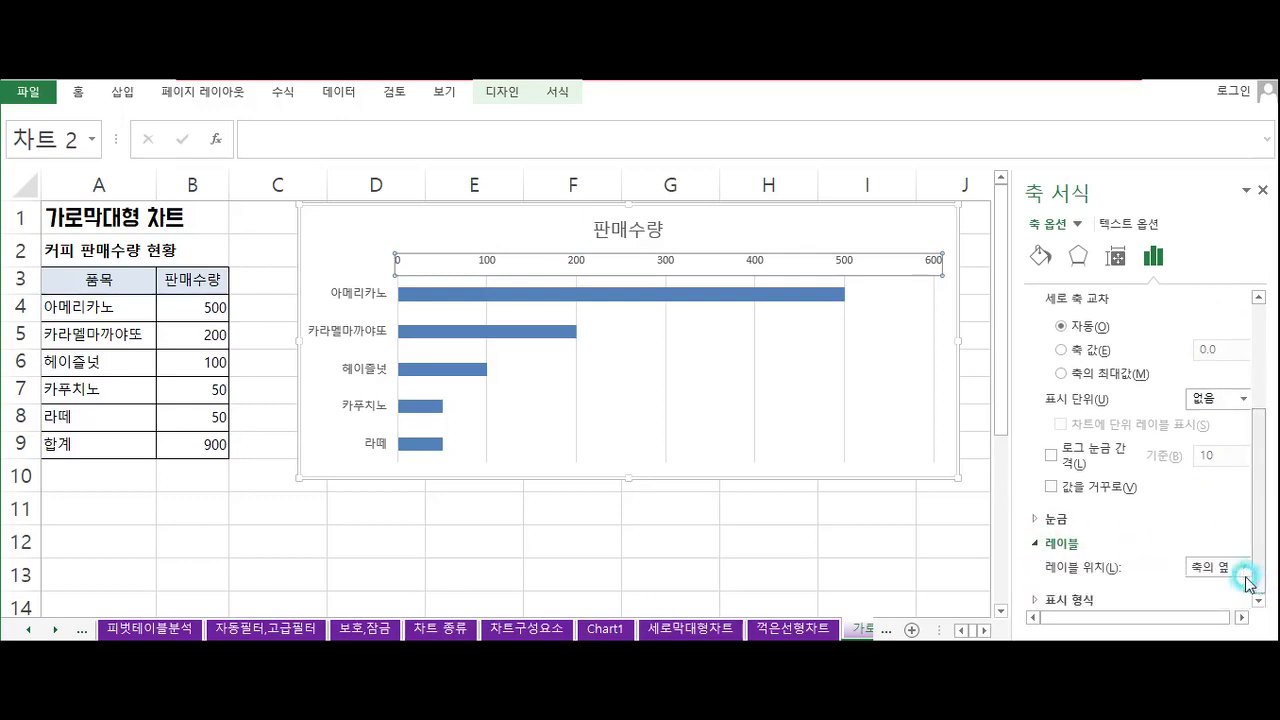
{"action": "left_click", "coordinate": [1237, 569]}
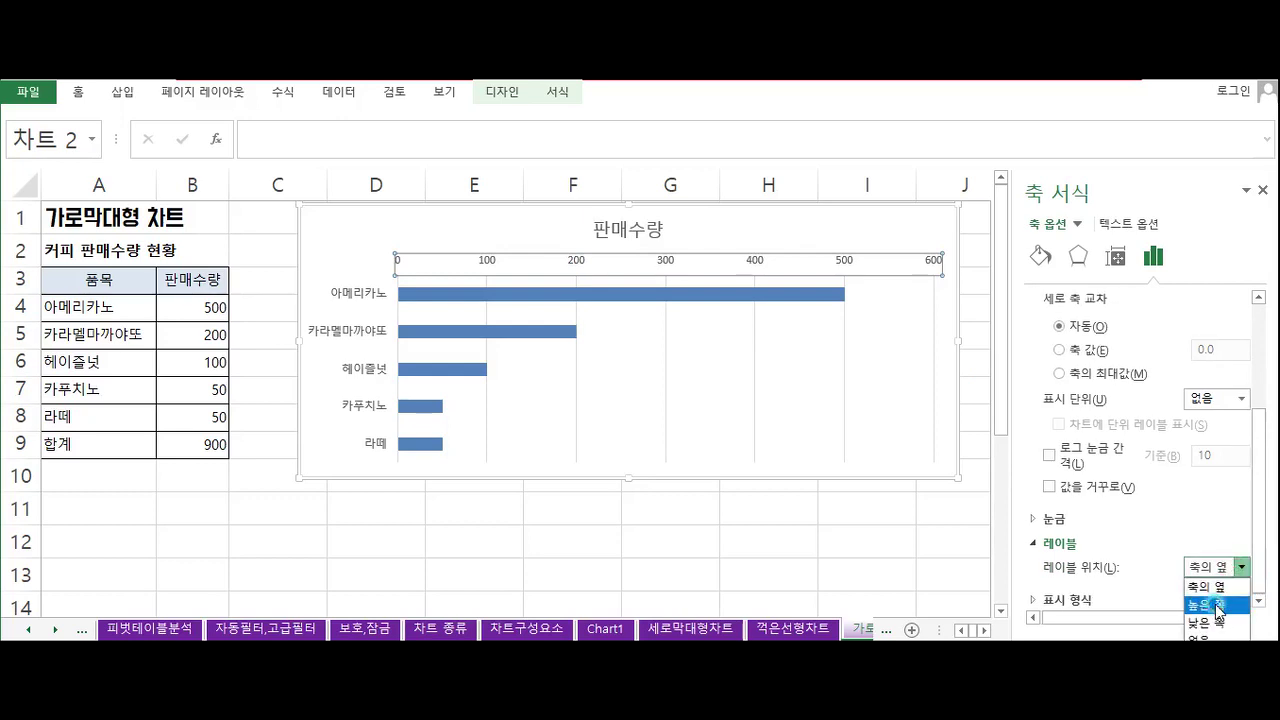
{"action": "left_click", "coordinate": [1217, 605]}
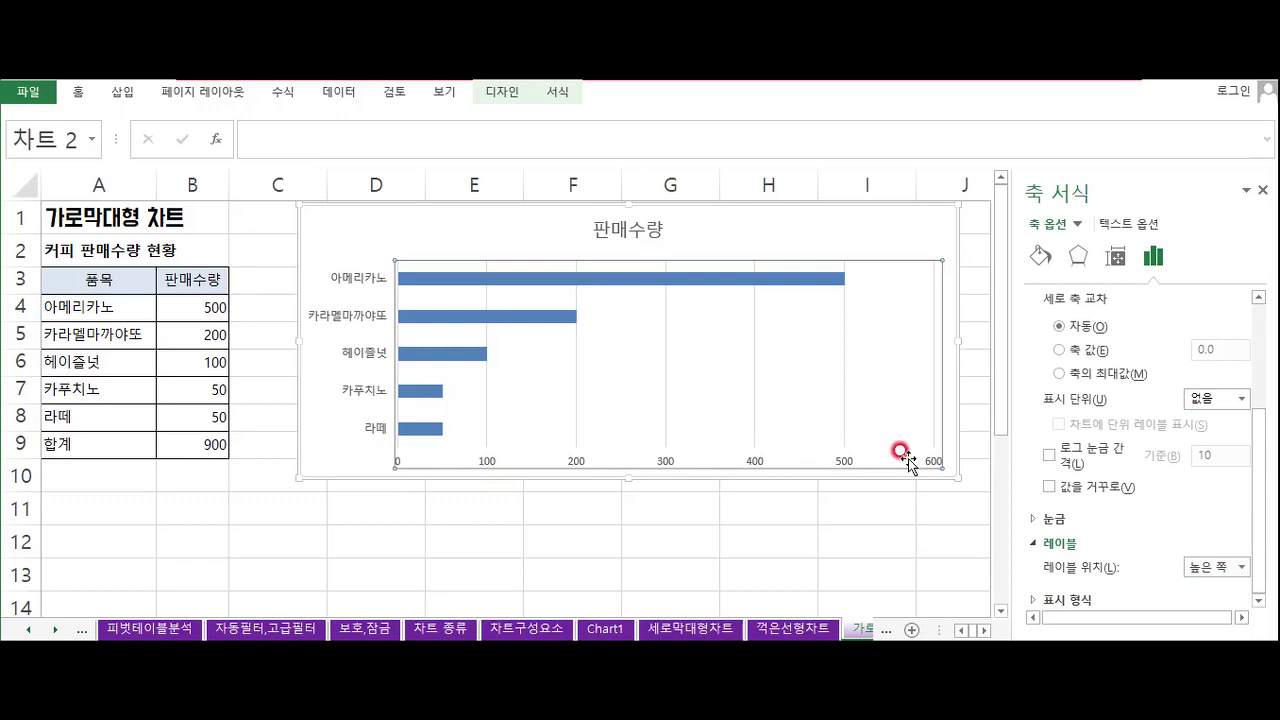
{"action": "left_click", "coordinate": [1262, 190]}
Add the 기본 주 가로, 기본 부 세로 and 기본 부 가로 gridlines to the bar chart
{"action": "left_click", "coordinate": [922, 214]}
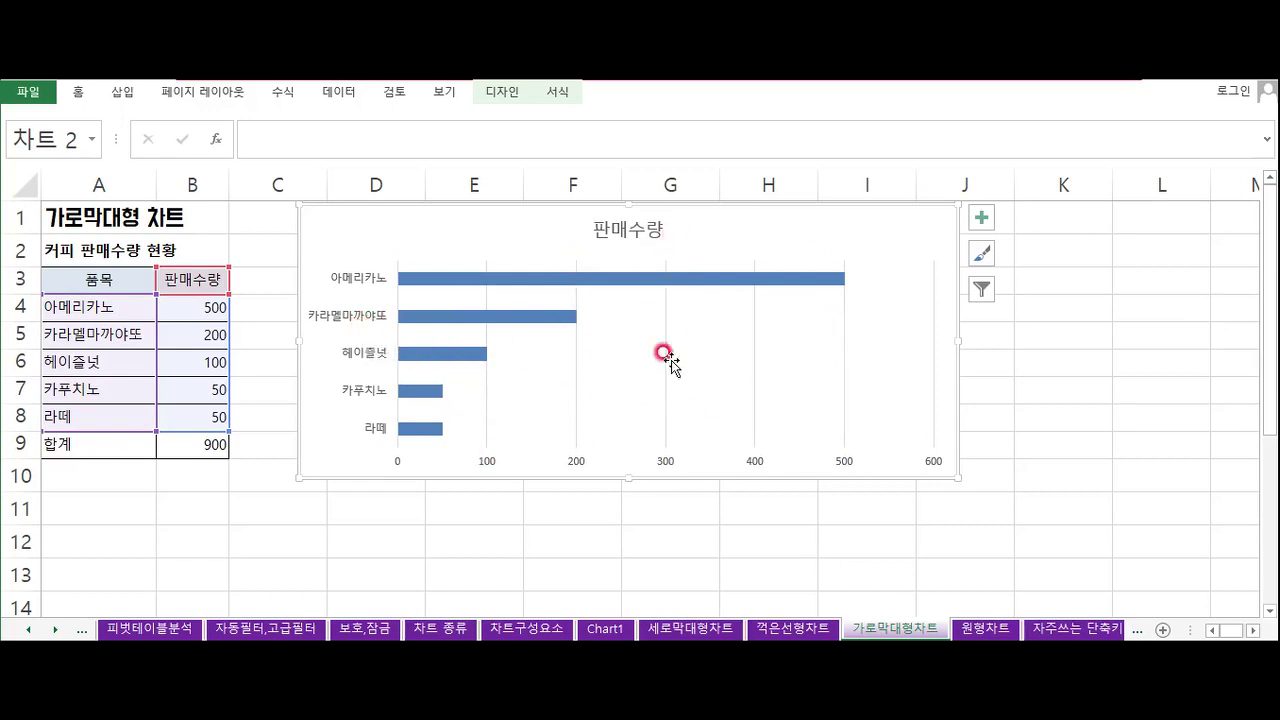
{"action": "left_click", "coordinate": [983, 219]}
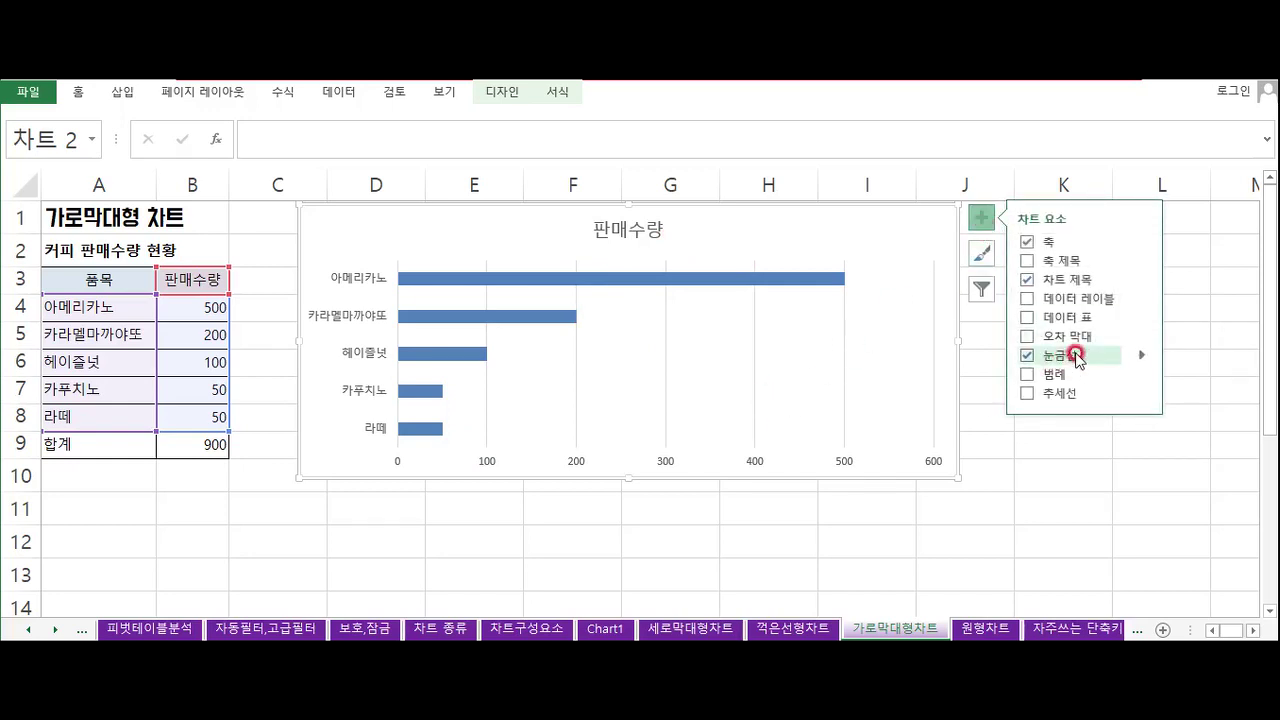
{"action": "left_click", "coordinate": [1140, 356]}
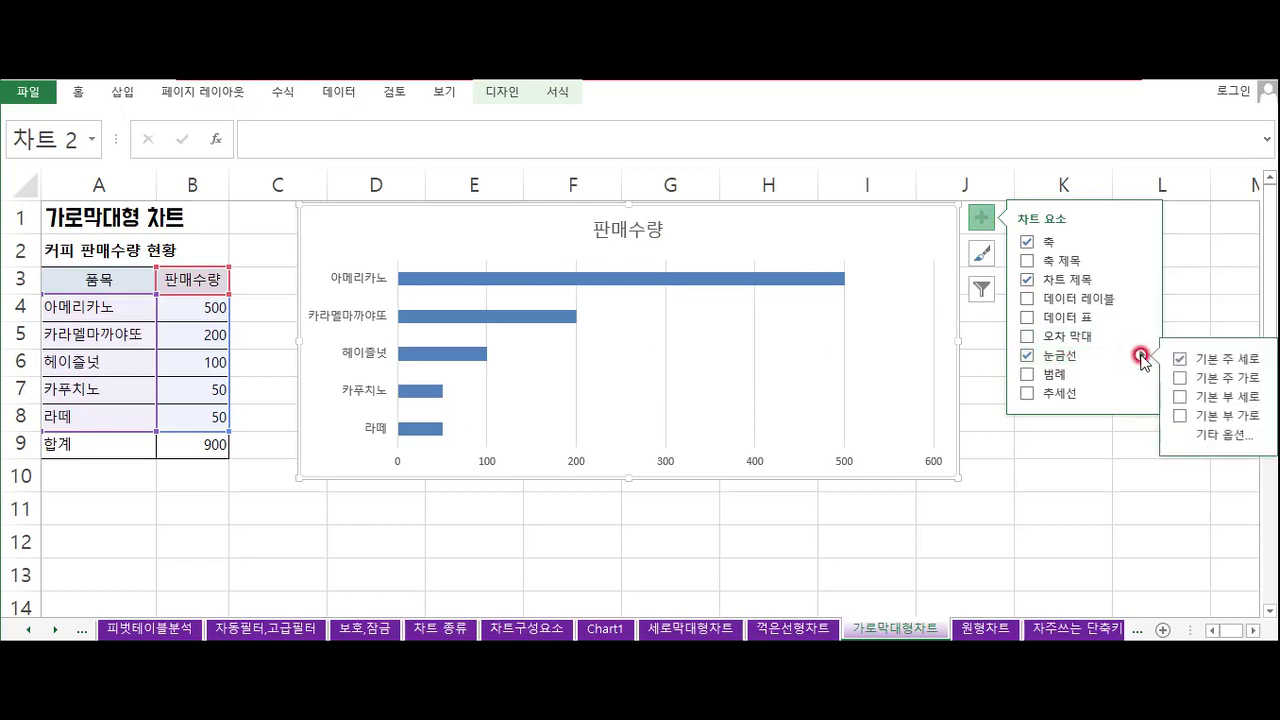
{"action": "left_click", "coordinate": [1184, 379]}
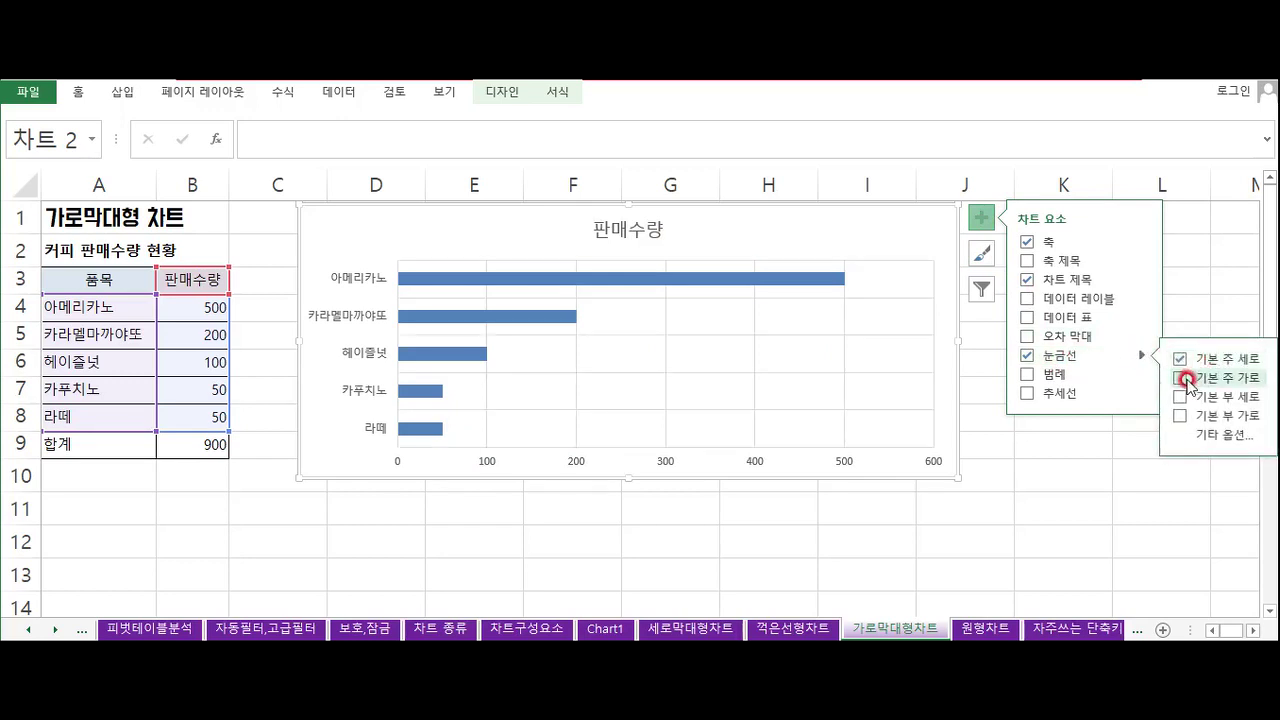
{"action": "left_click", "coordinate": [1180, 396]}
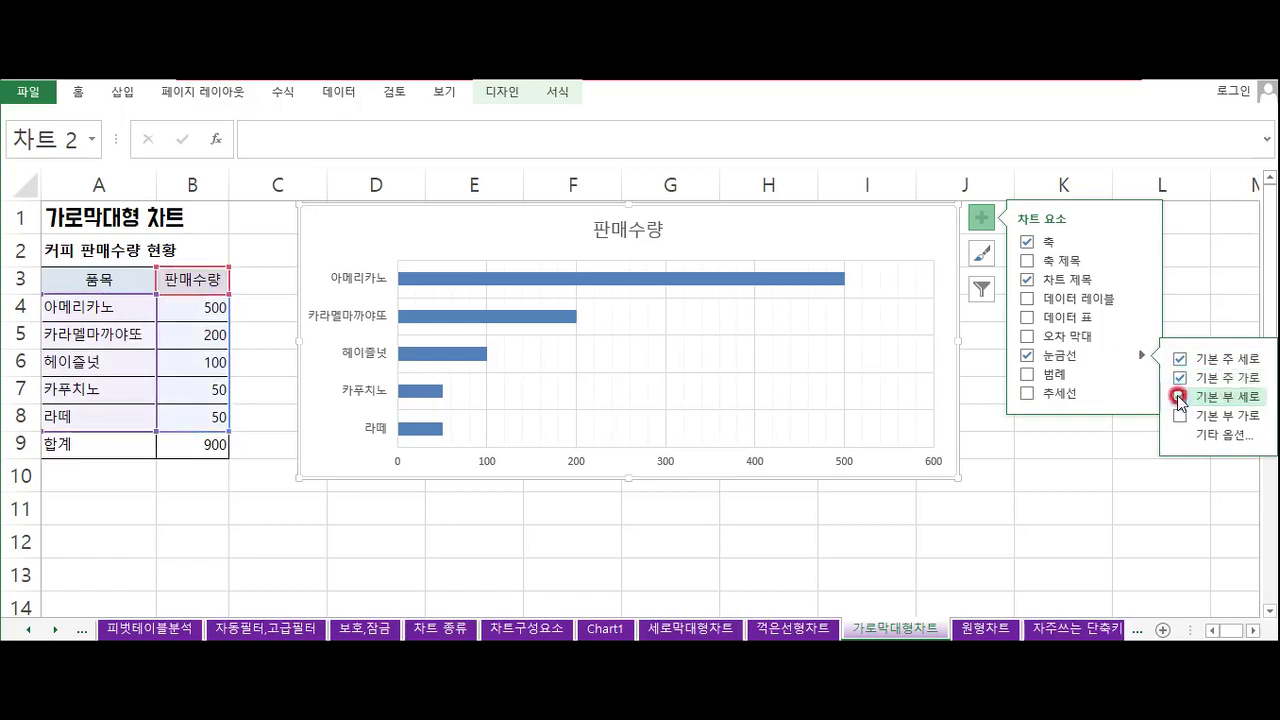
{"action": "left_click", "coordinate": [1181, 416]}
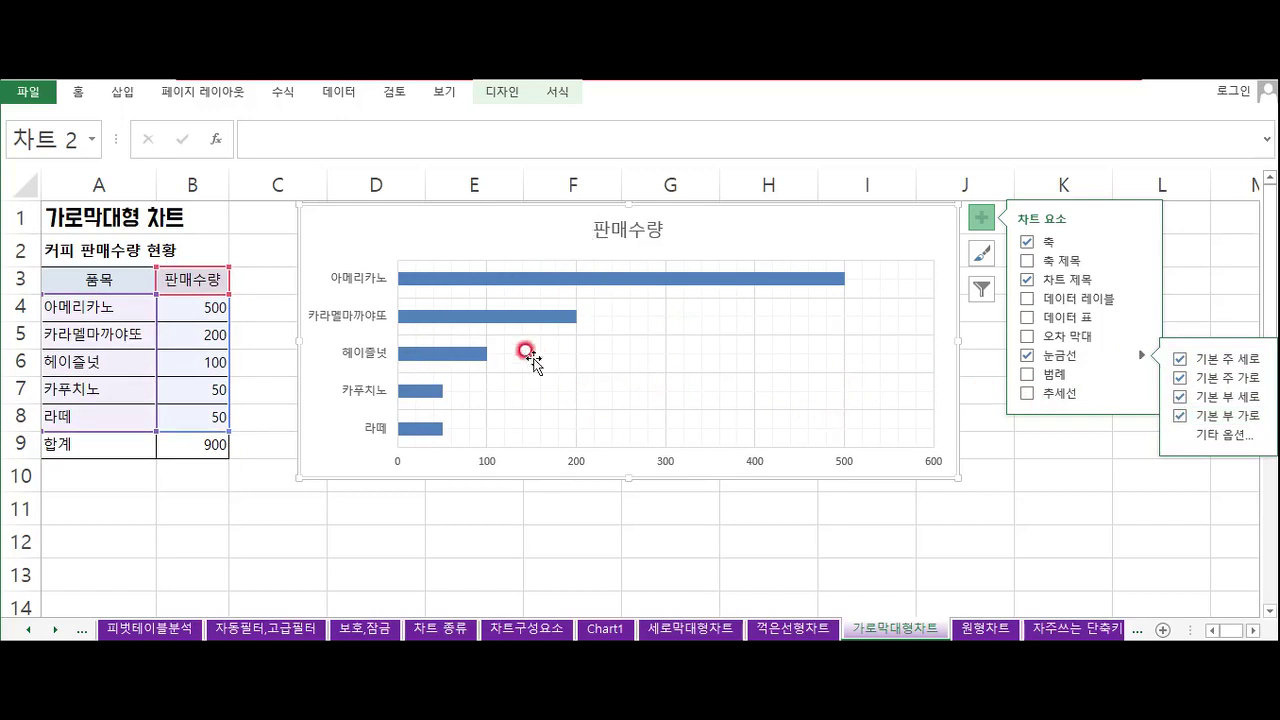
Add data labels to the 판매수량 series of the bar chart
{"action": "left_click", "coordinate": [840, 279]}
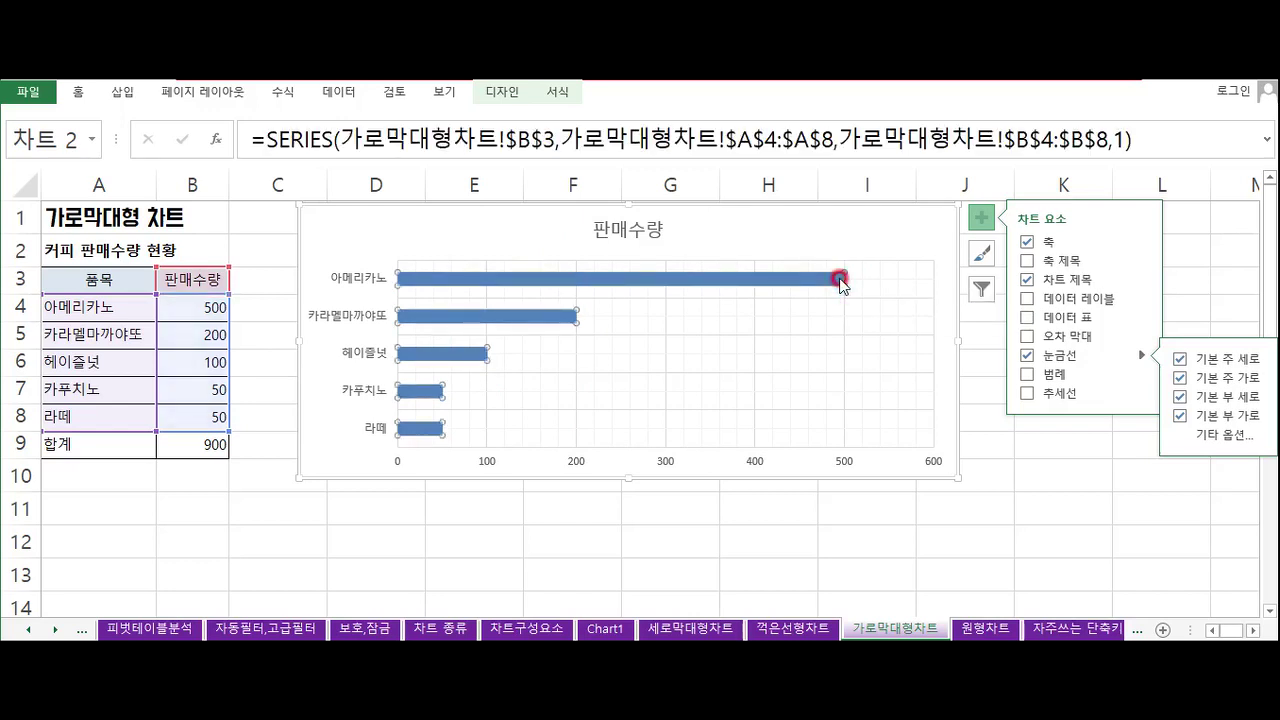
{"action": "right_click", "coordinate": [840, 281]}
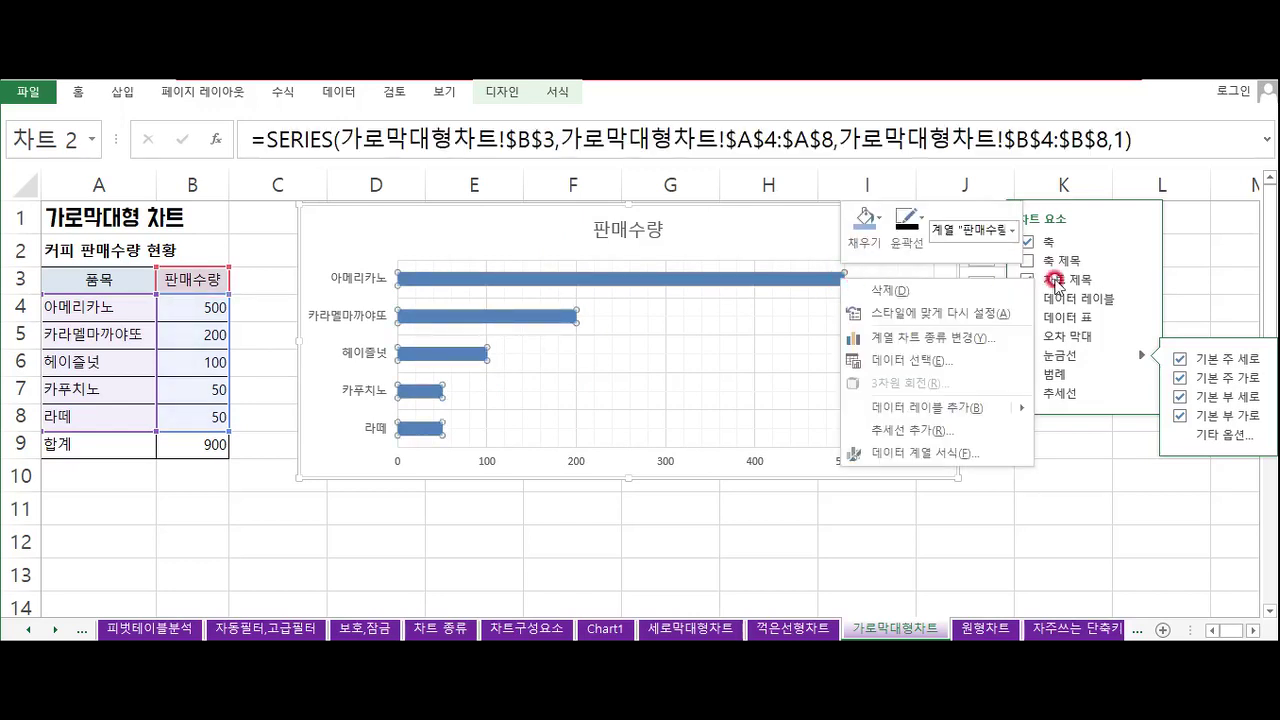
{"action": "left_click", "coordinate": [1028, 298]}
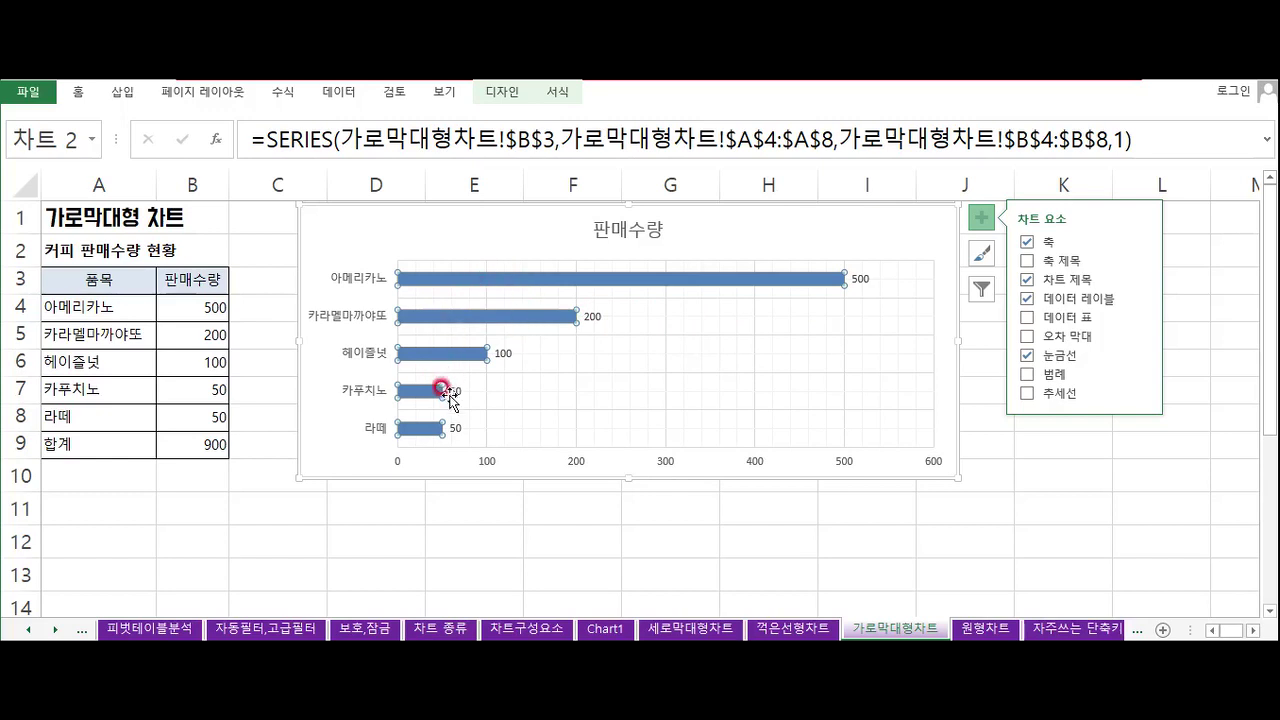
Set the gap width (간격 너비) of the bars to 70%
{"action": "left_click", "coordinate": [583, 280]}
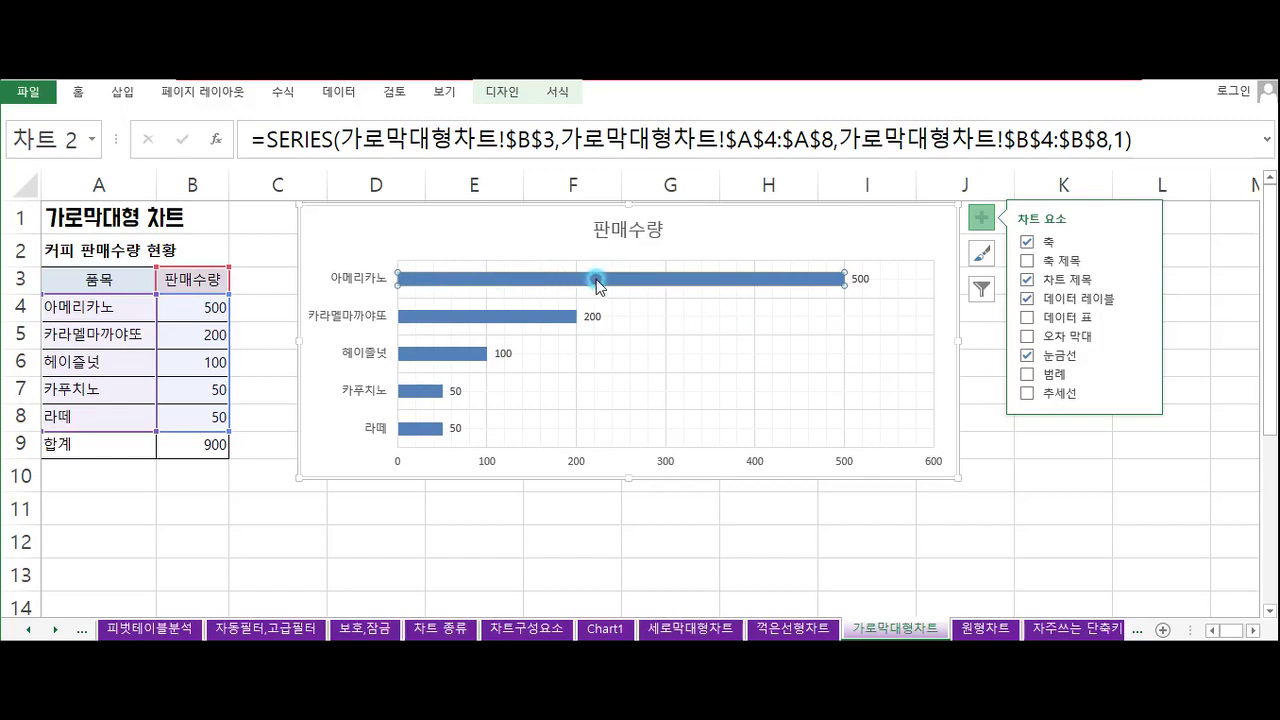
{"action": "double_click", "coordinate": [597, 281]}
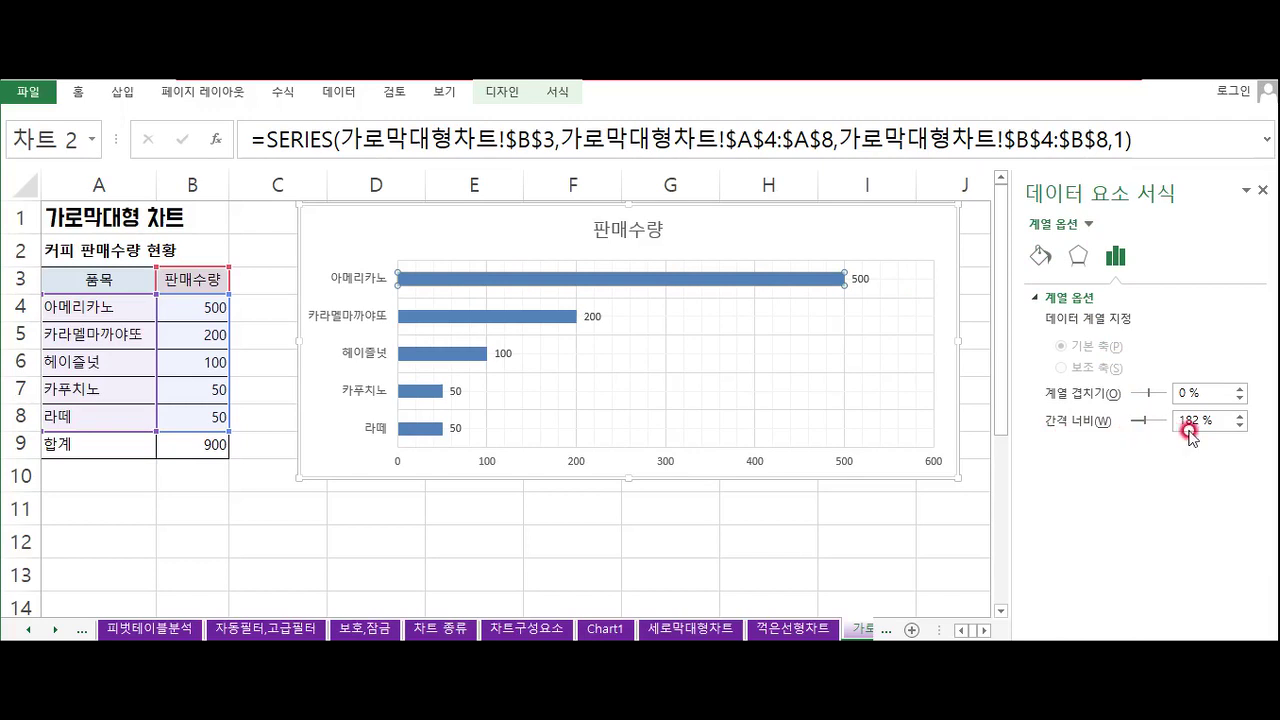
{"action": "left_click_drag", "start_coordinate": [1209, 418], "coordinate": [1119, 474]}
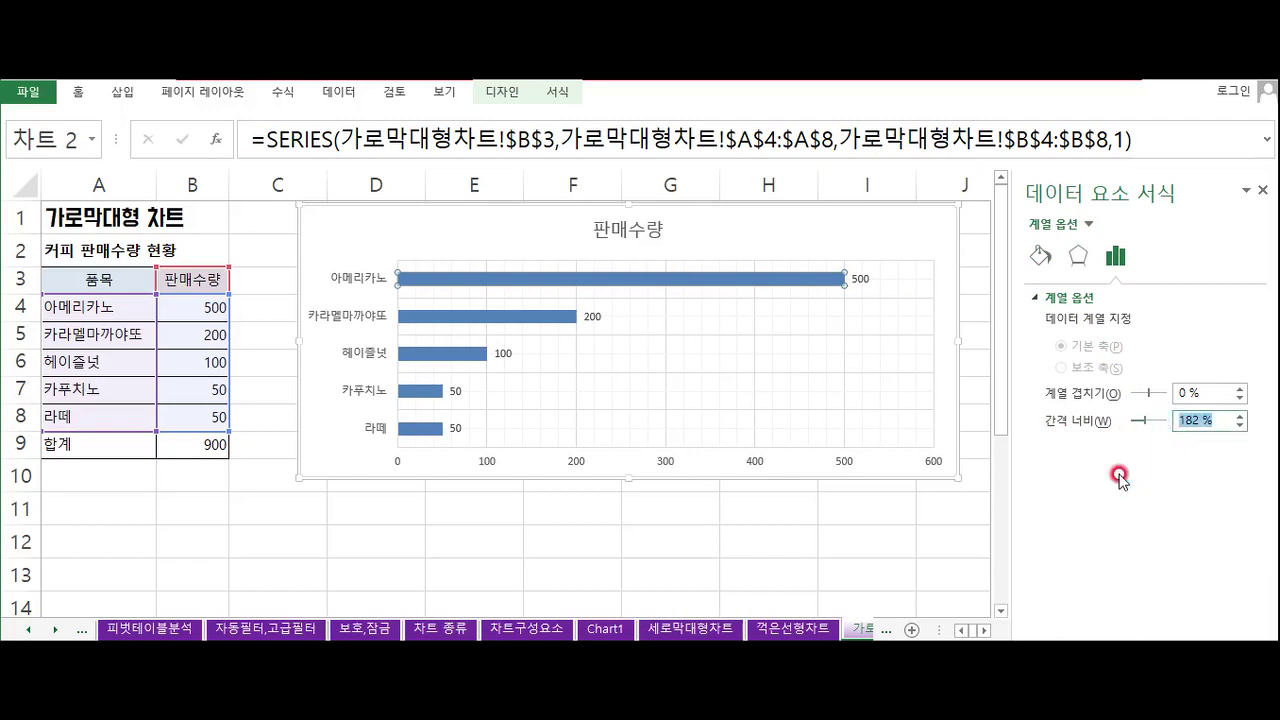
{"action": "type", "text": "70"}
{"action": "key", "text": "Return"}
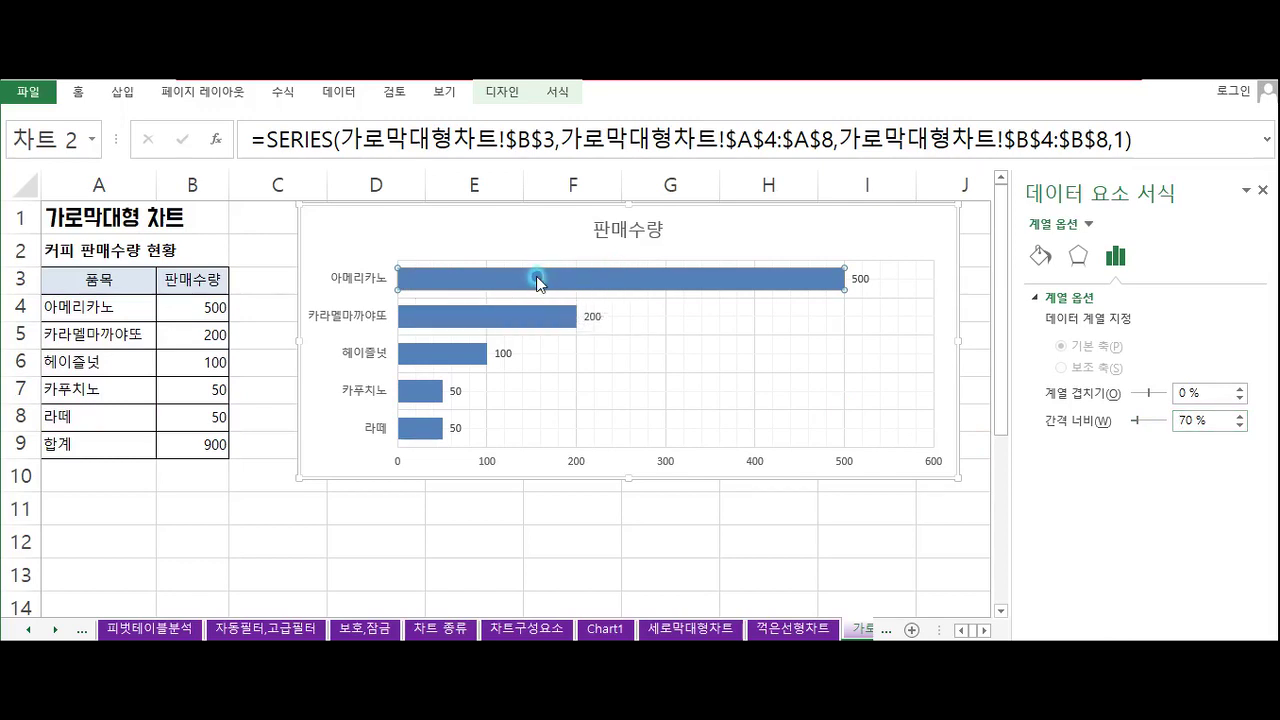
{"action": "left_click", "coordinate": [558, 93]}
{"action": "left_click", "coordinate": [684, 273]}
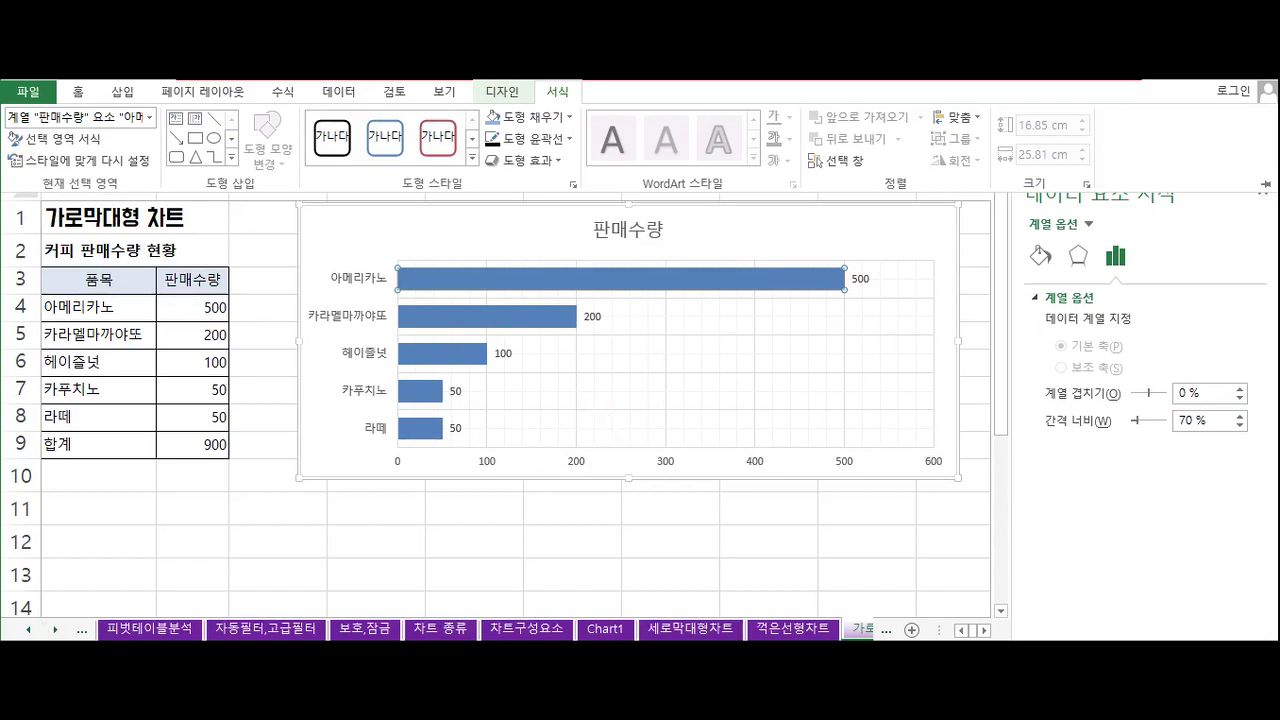
On the 원형차트 sheet, insert a 2-D pie chart from A3:B10 and move it beside the table, level with its title rows
{"action": "key", "text": "ctrl+Page_Down"}
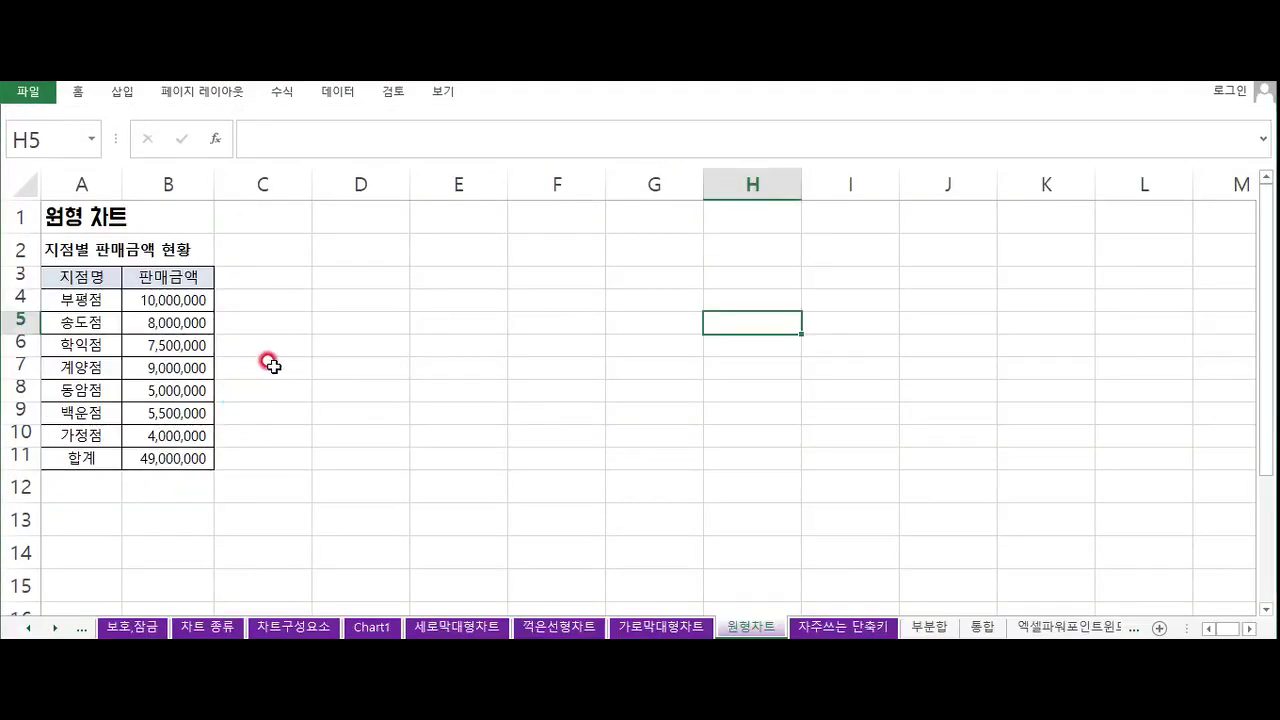
{"action": "left_click_drag", "start_coordinate": [80, 283], "coordinate": [183, 435]}
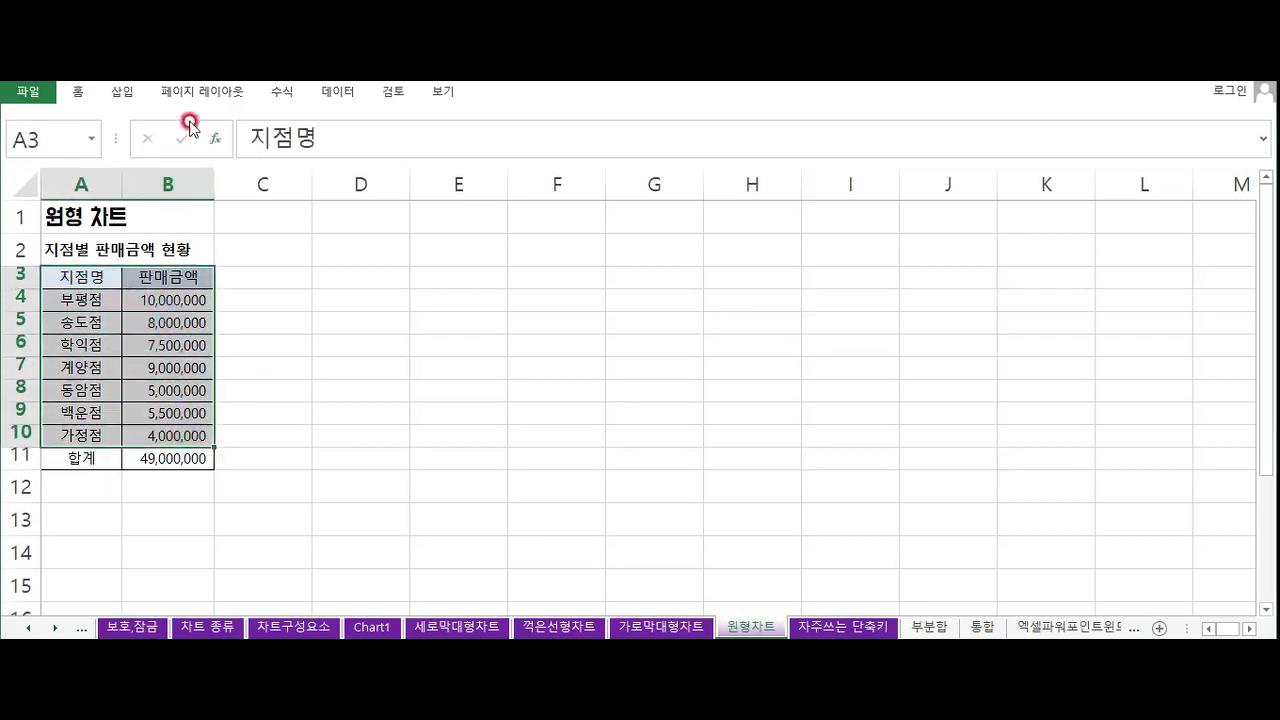
{"action": "left_click", "coordinate": [121, 92]}
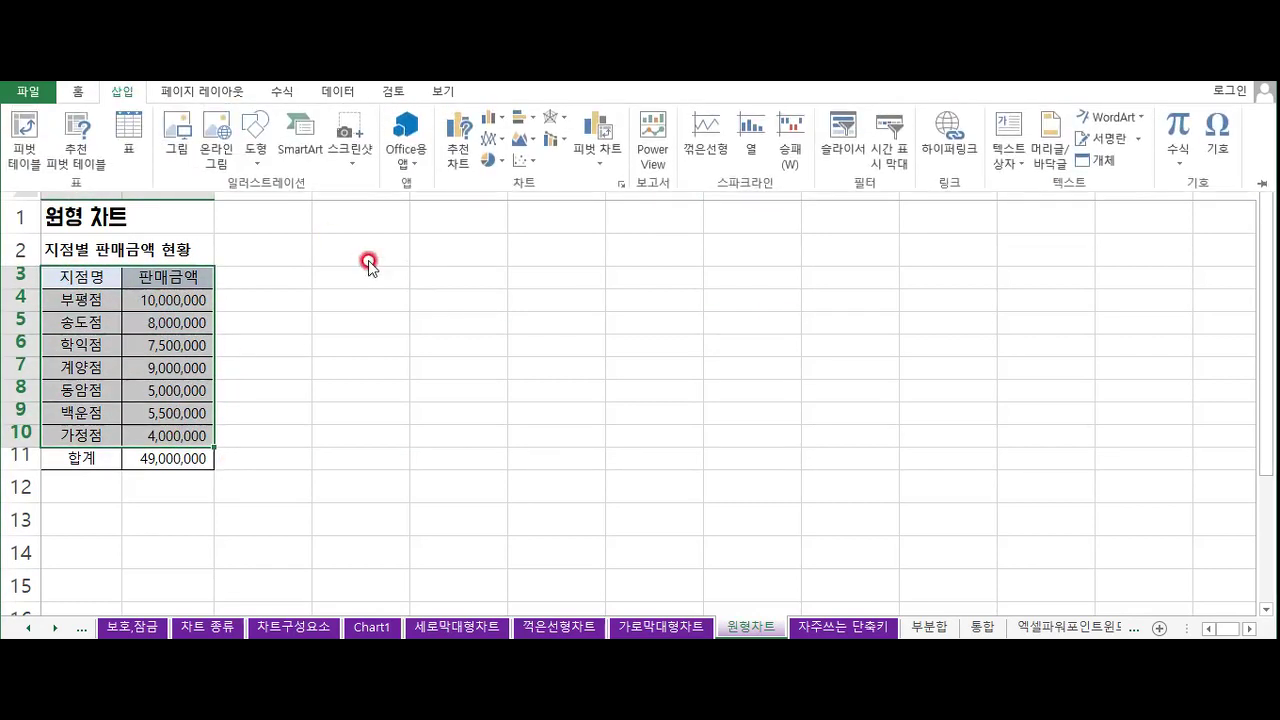
{"action": "left_click", "coordinate": [487, 160]}
{"action": "left_click", "coordinate": [506, 224]}
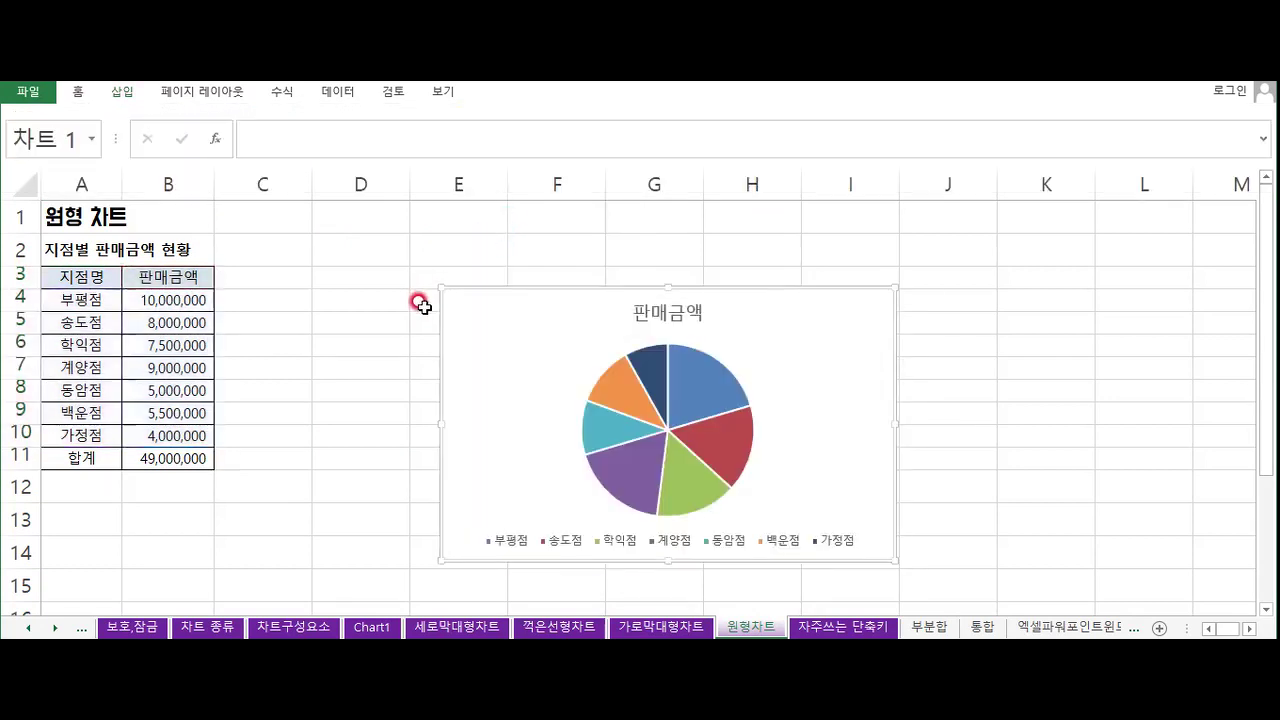
{"action": "left_click_drag", "start_coordinate": [548, 286], "coordinate": [372, 210]}
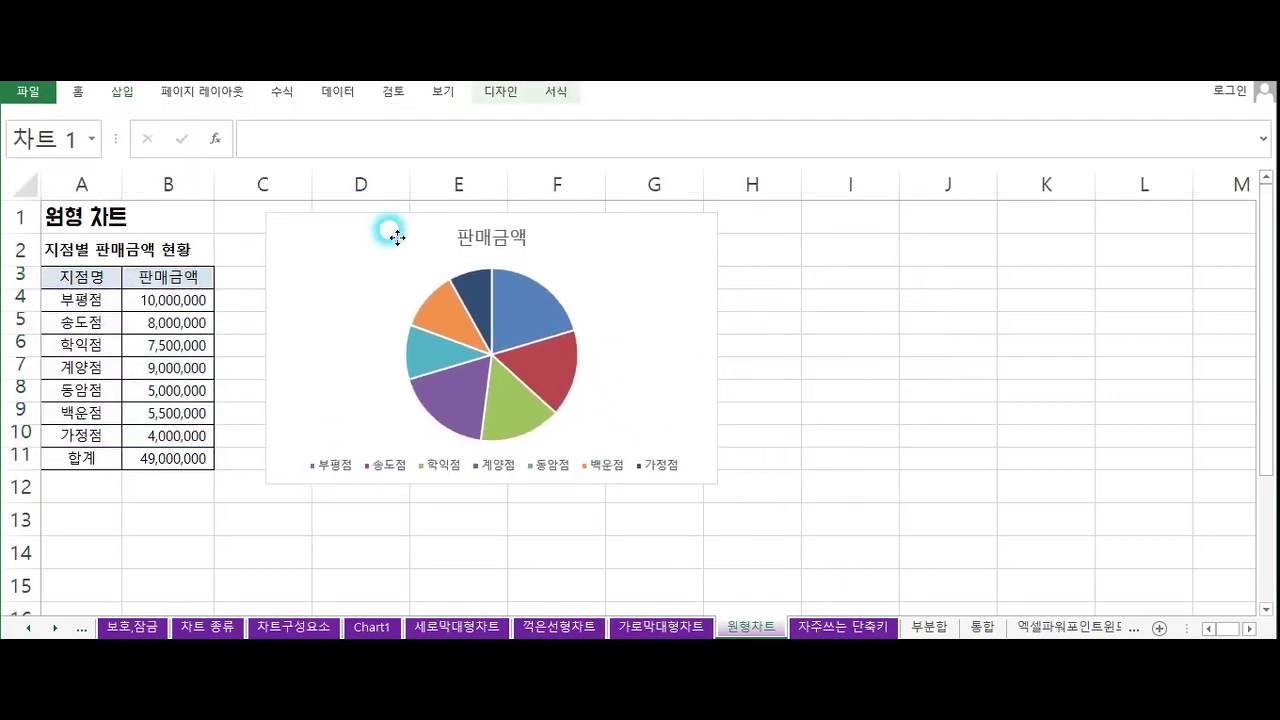
Change the pie chart's title to 지점별 판매금액현황
{"action": "left_click", "coordinate": [461, 226]}
{"action": "left_click_drag", "start_coordinate": [458, 236], "coordinate": [541, 259]}
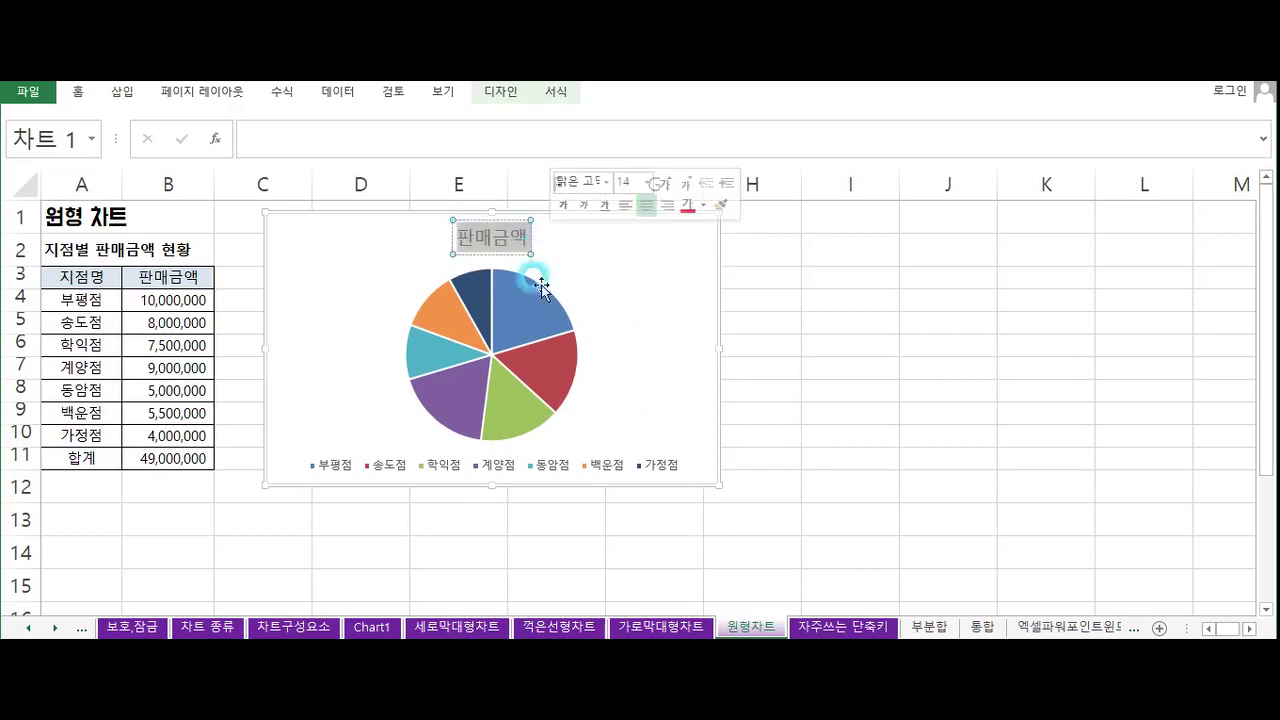
{"action": "type", "text": "지지"}
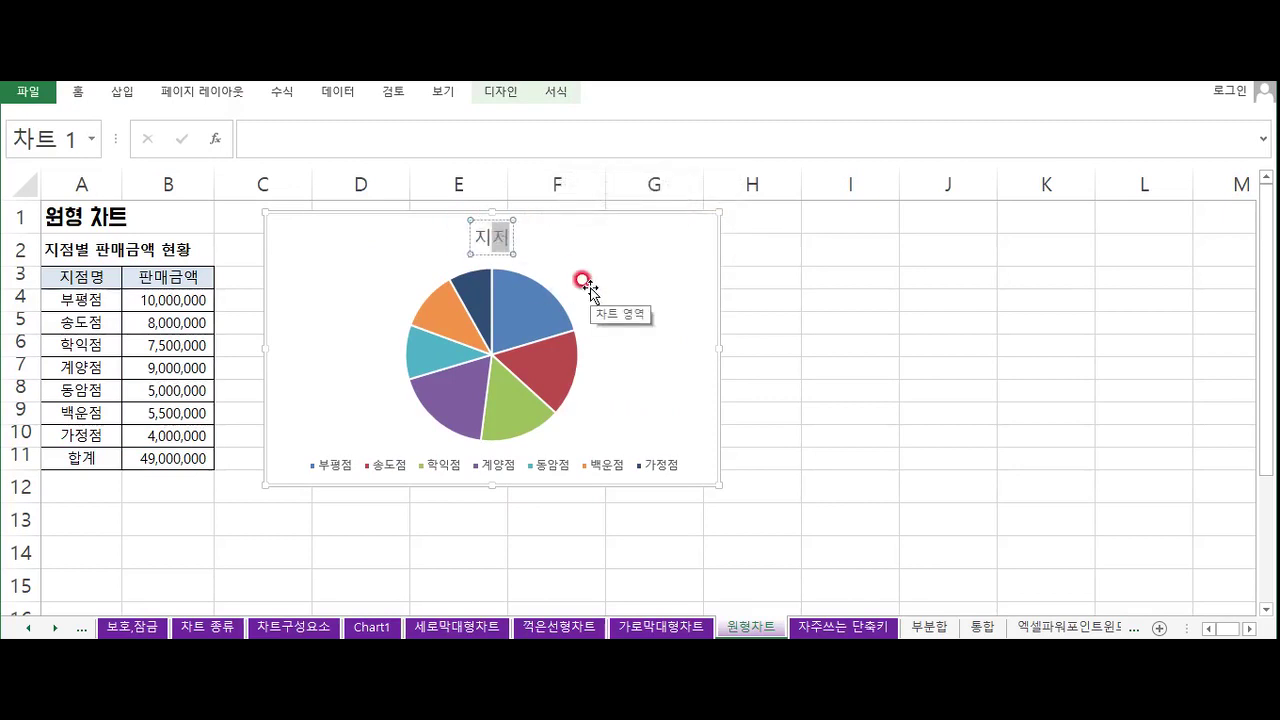
{"action": "type", "text": "벼"}
{"action": "type", "text": " 판"}
{"action": "type", "text": "매금해"}
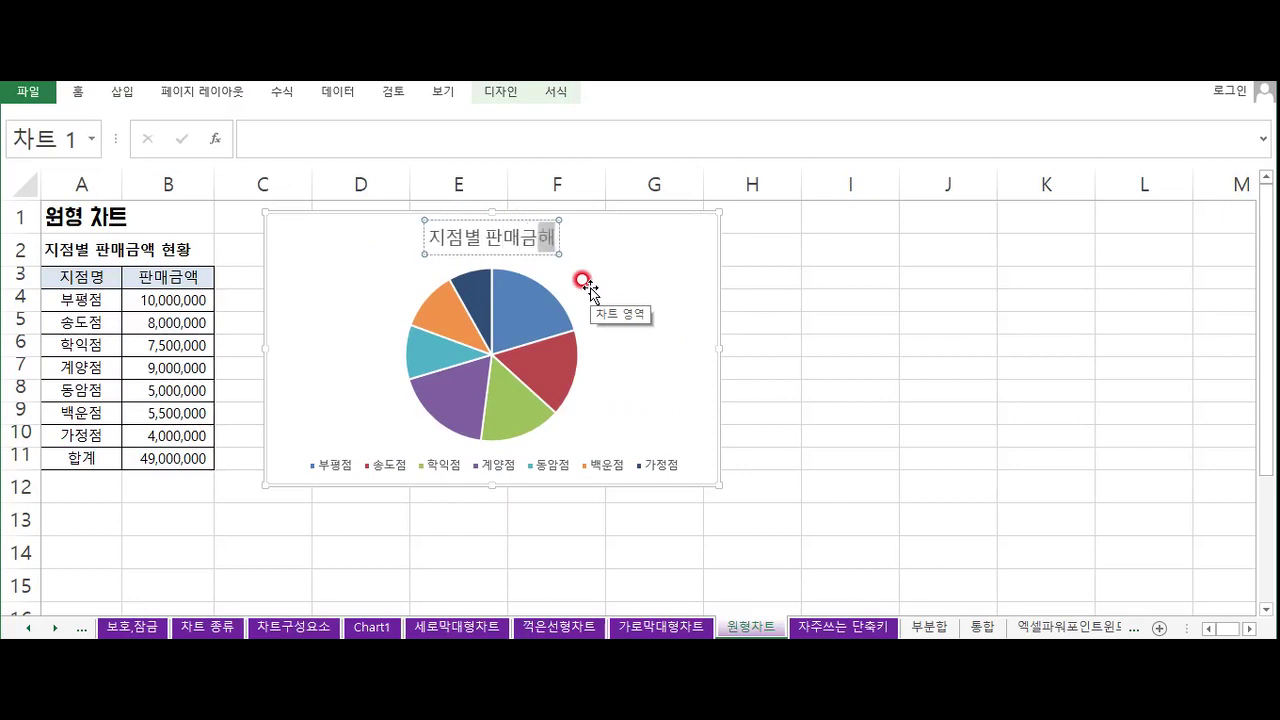
{"action": "key", "text": "BackSpace"}
{"action": "type", "text": "액현황"}
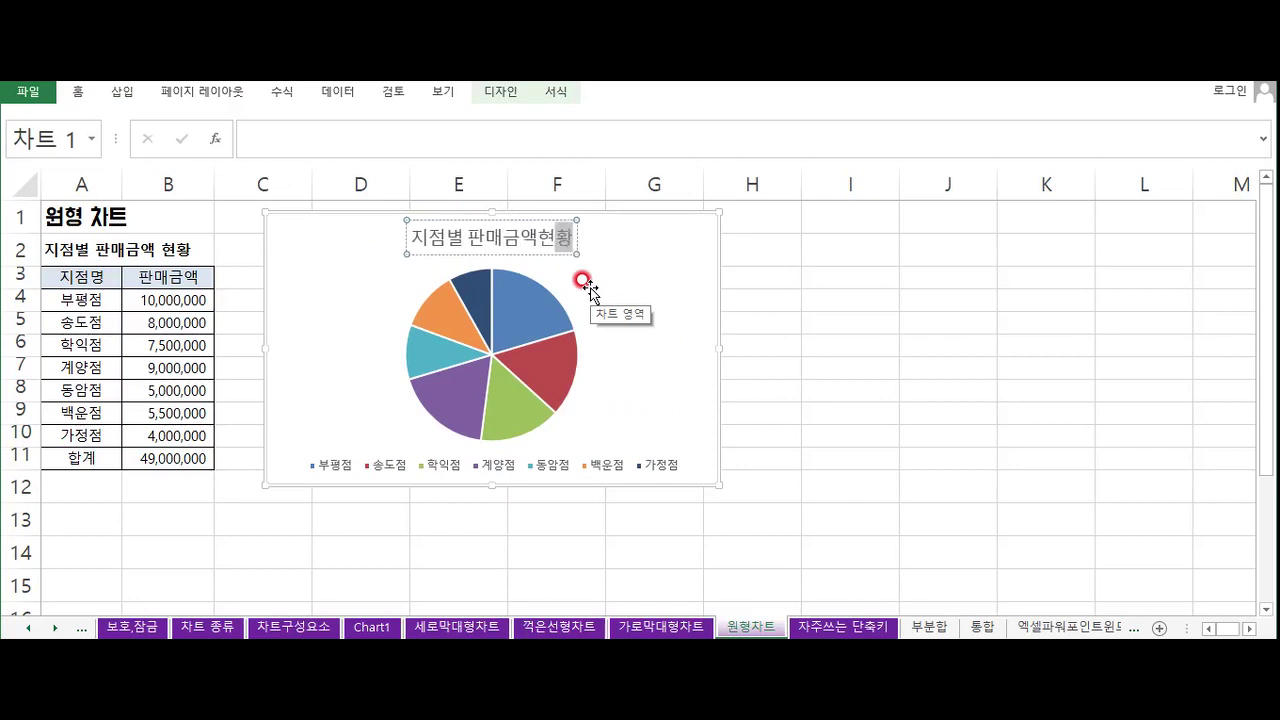
{"action": "left_click", "coordinate": [708, 264]}
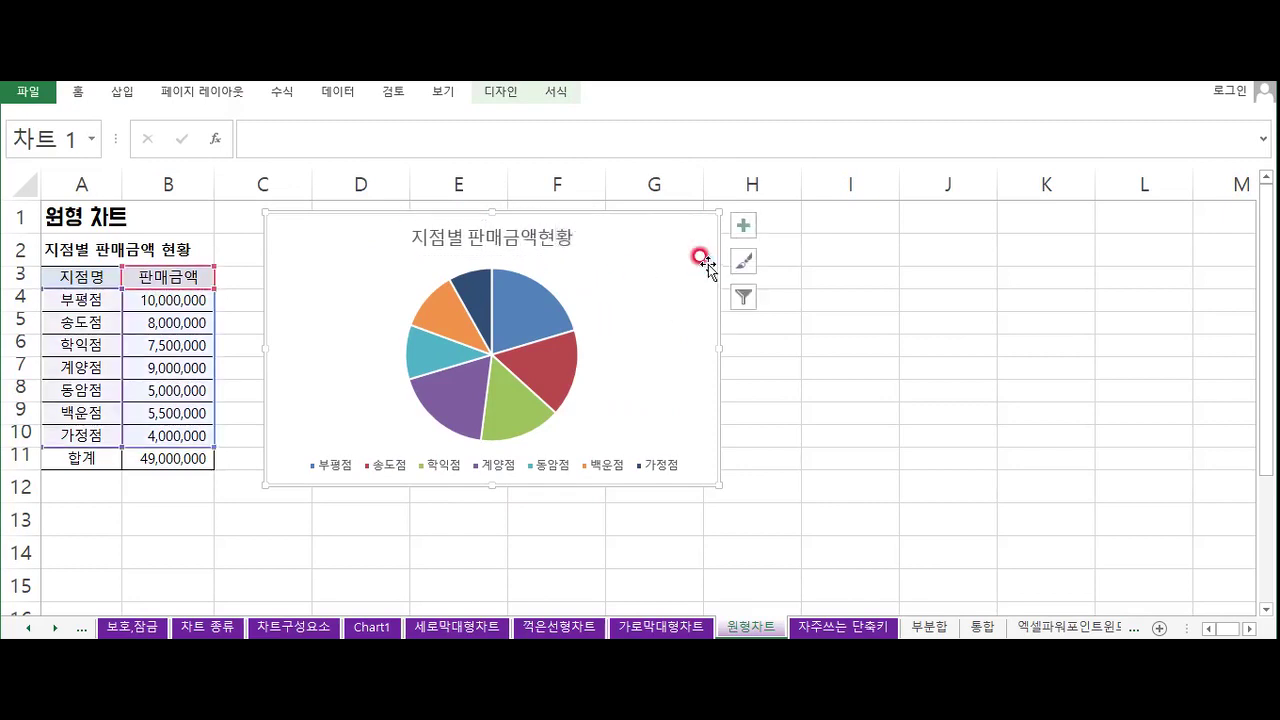
Apply the first quick layout, with branch names and percentages as labels, to the pie chart and widen it to the start of column J
{"action": "left_click", "coordinate": [489, 93]}
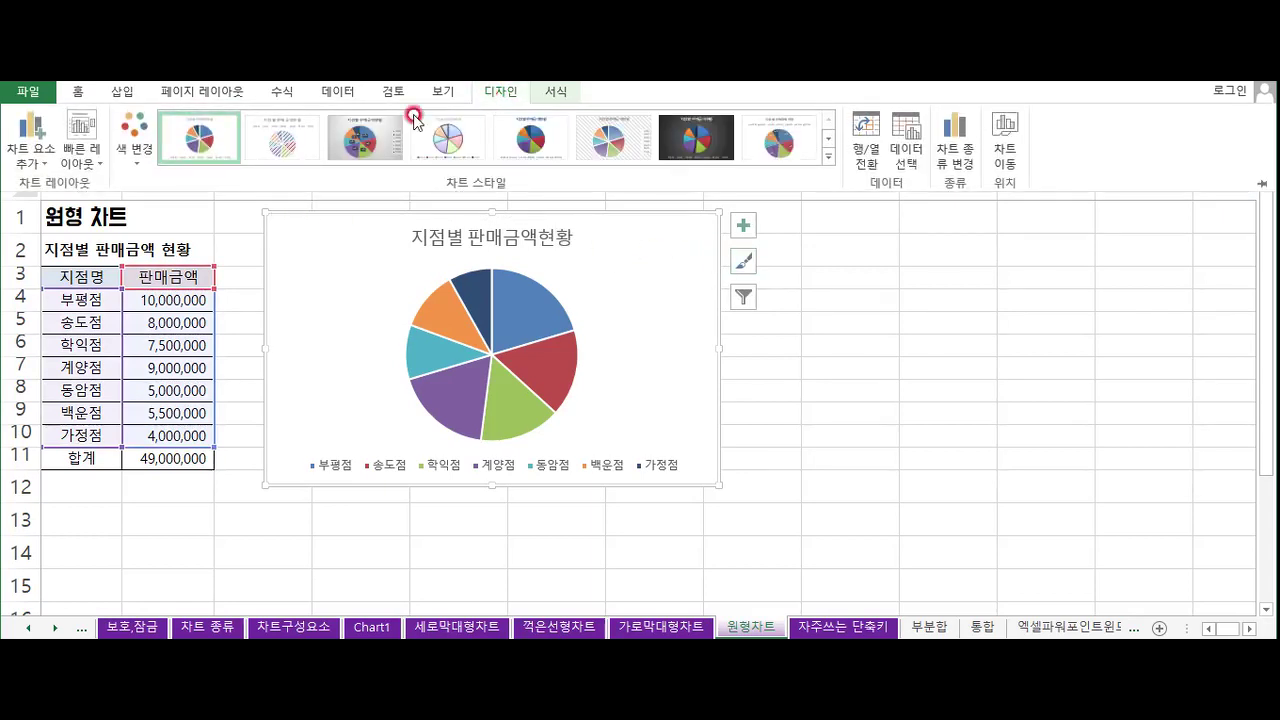
{"action": "left_click", "coordinate": [90, 160]}
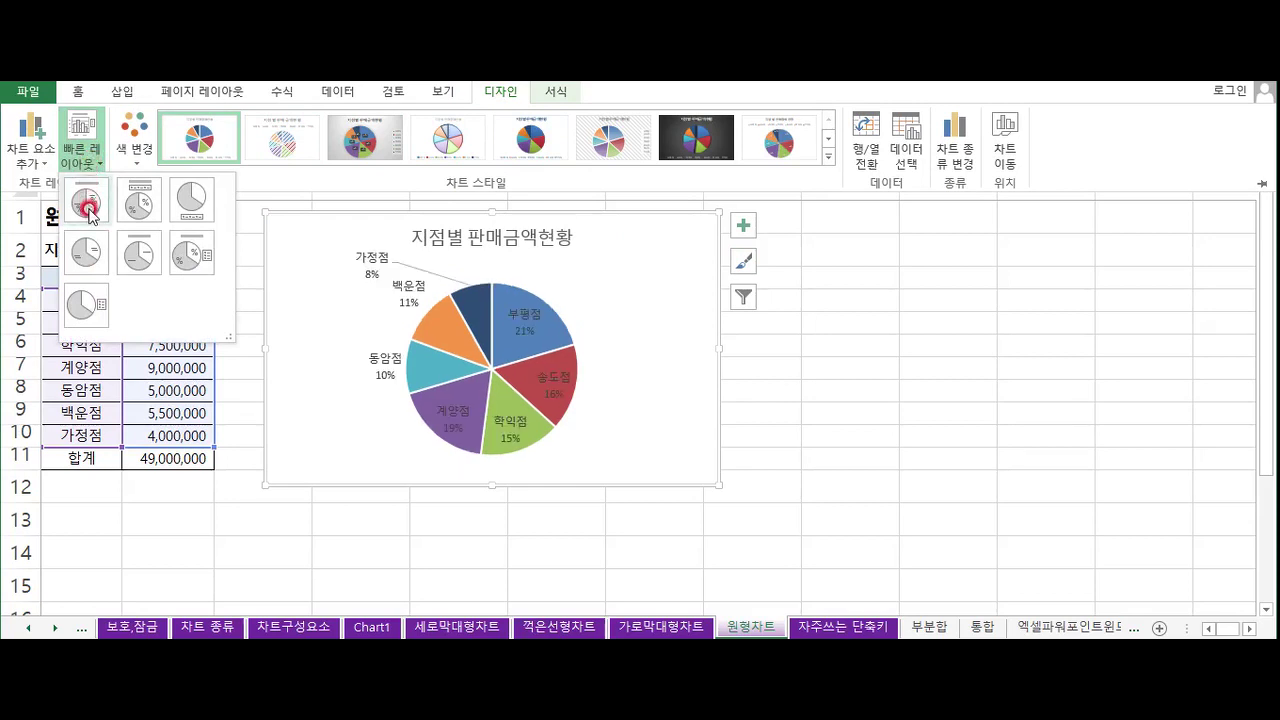
{"action": "left_click", "coordinate": [88, 207]}
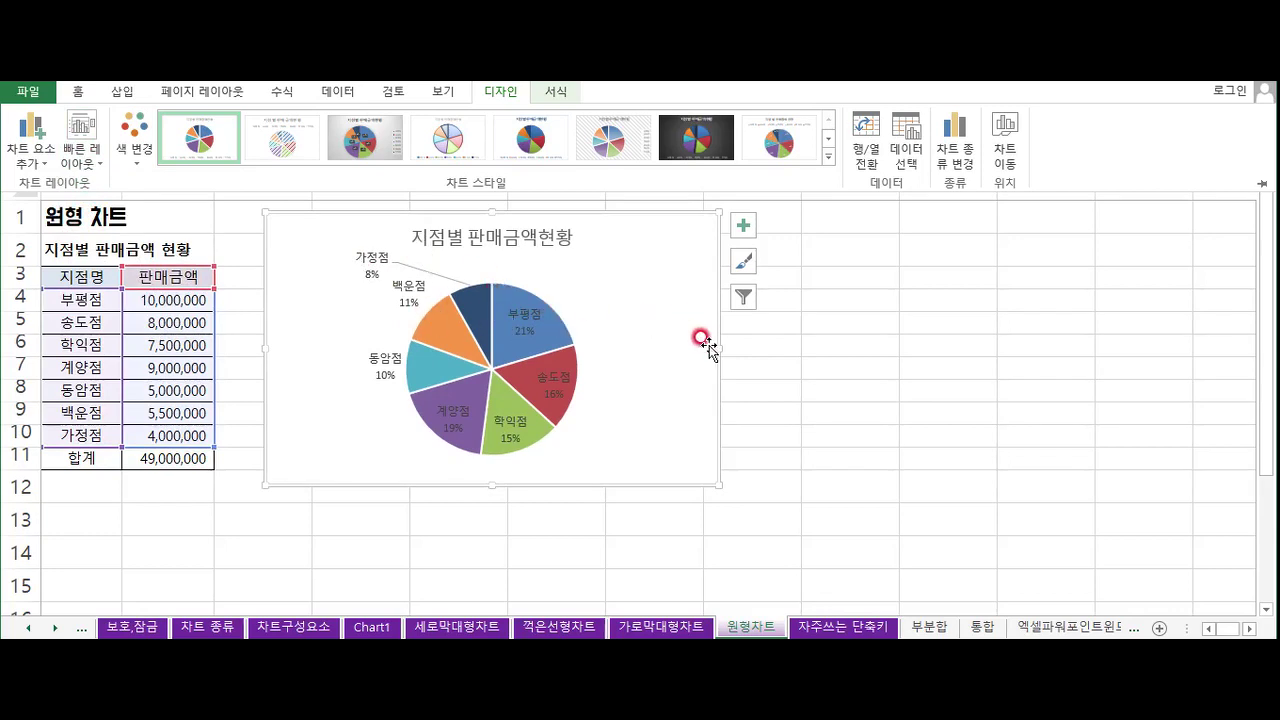
{"action": "key", "text": "ctrl+F1"}
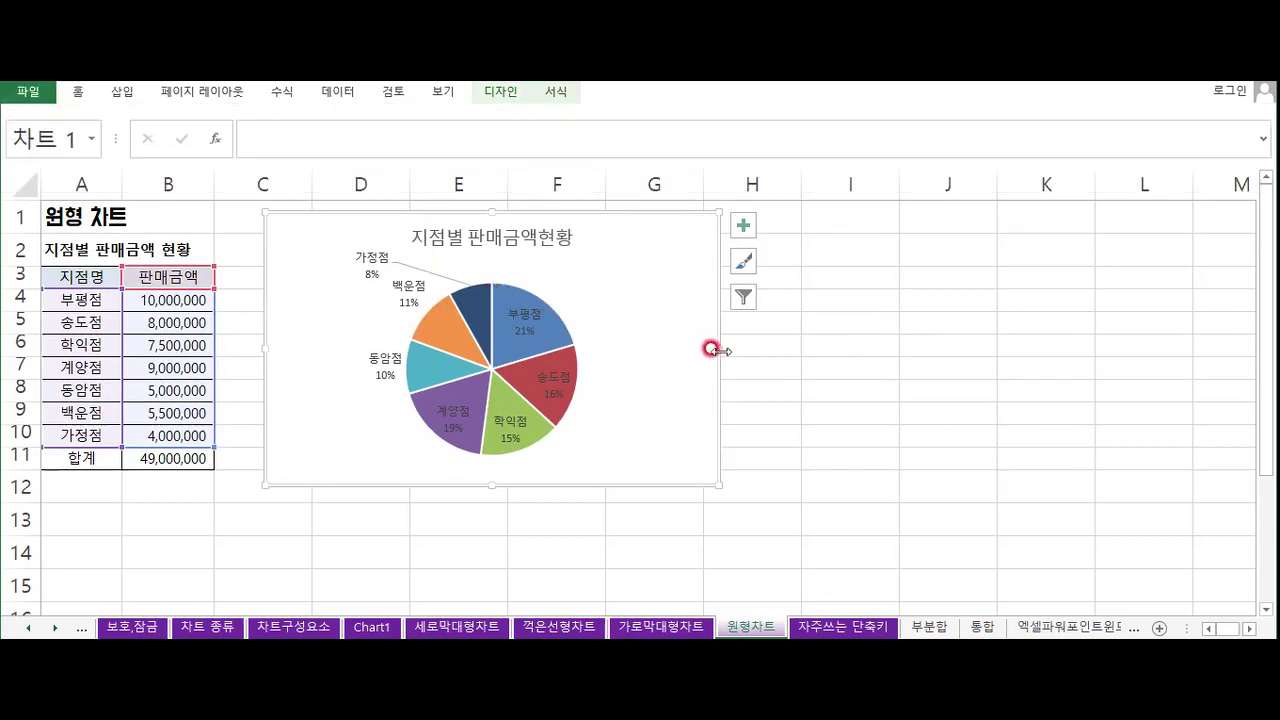
{"action": "left_click_drag", "start_coordinate": [712, 349], "coordinate": [906, 348]}
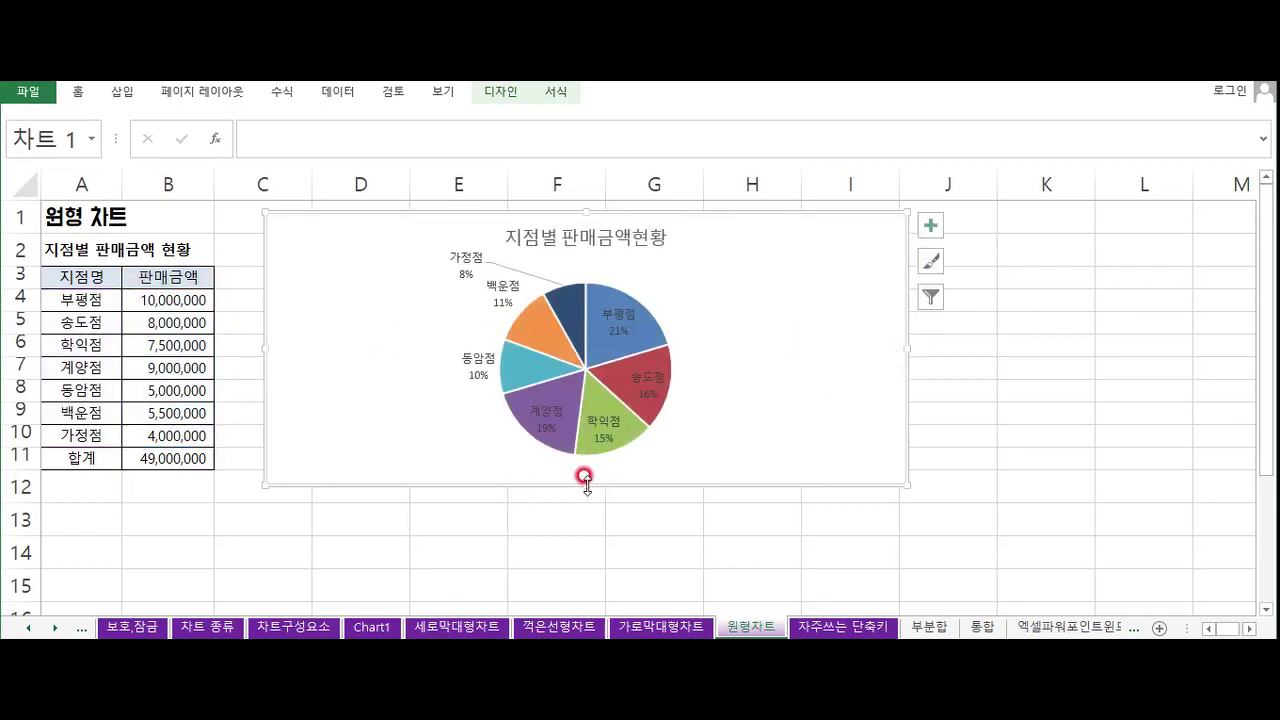
Extend the pie chart down to row 14 and format its data labels as 10.5 pt, bold and white
{"action": "left_click_drag", "start_coordinate": [586, 484], "coordinate": [569, 544]}
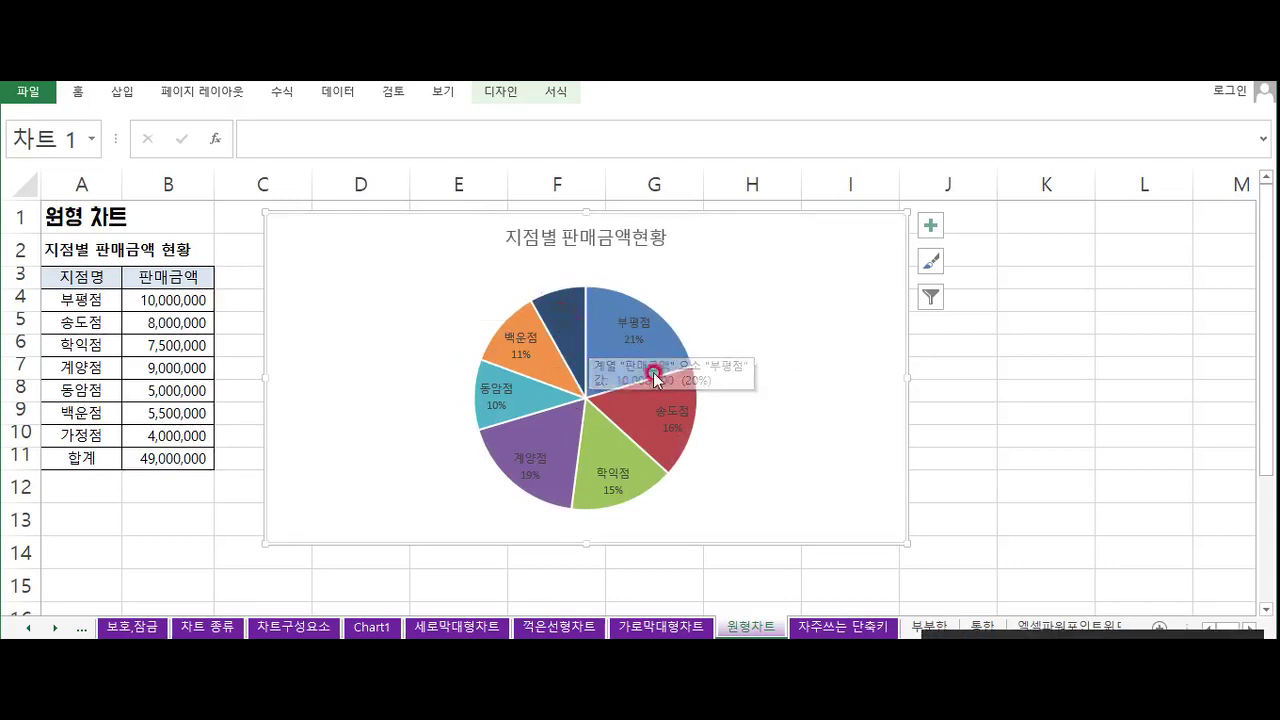
{"action": "left_click", "coordinate": [550, 332]}
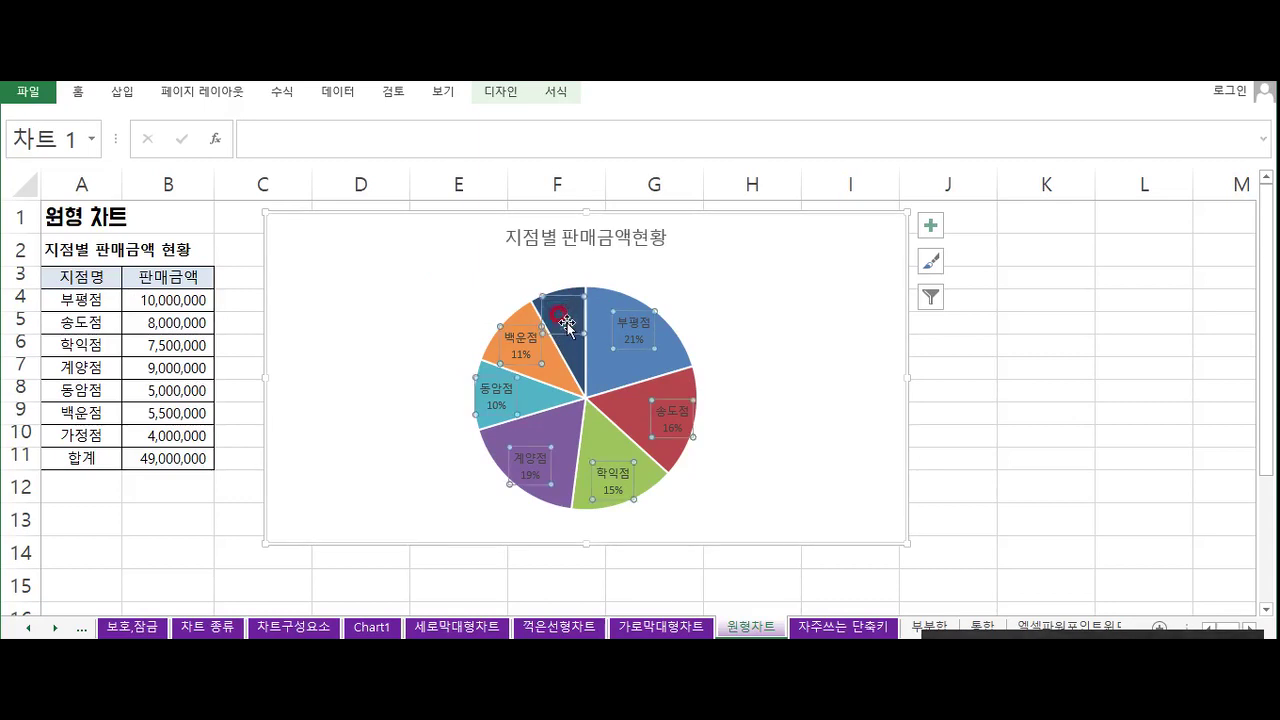
{"action": "left_click", "coordinate": [75, 95]}
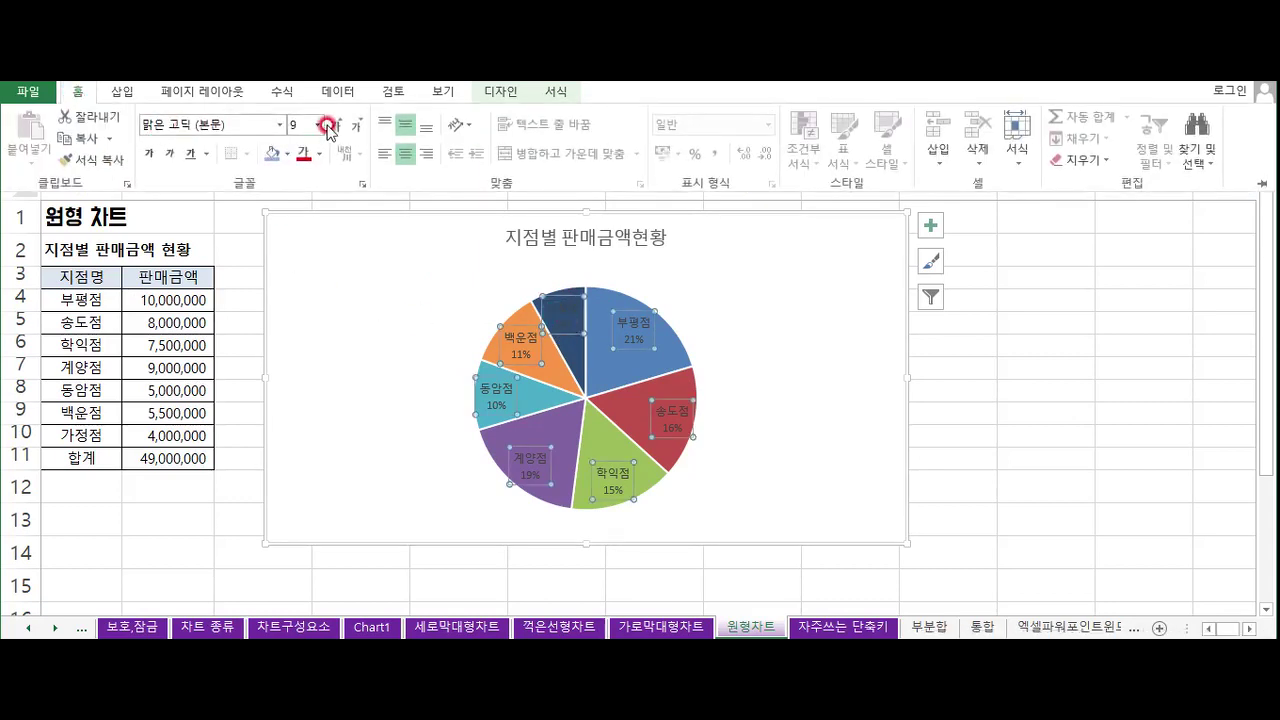
{"action": "left_click", "coordinate": [337, 124]}
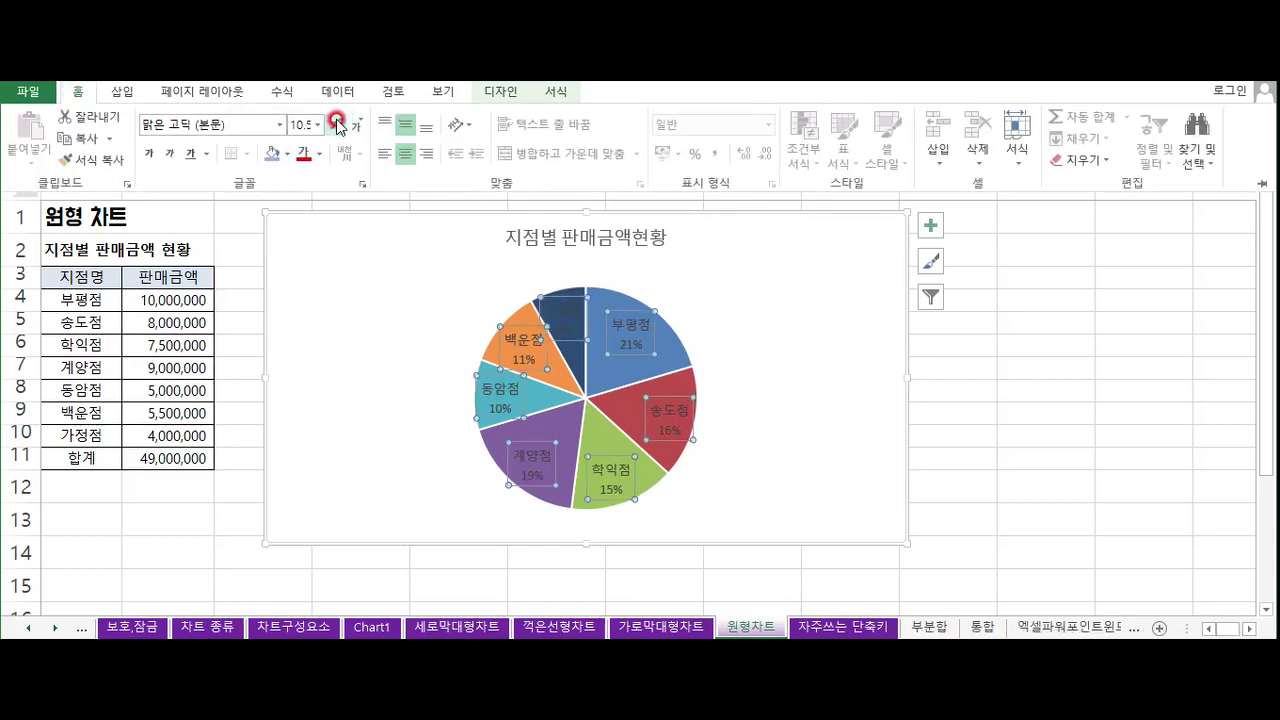
{"action": "left_click", "coordinate": [148, 153]}
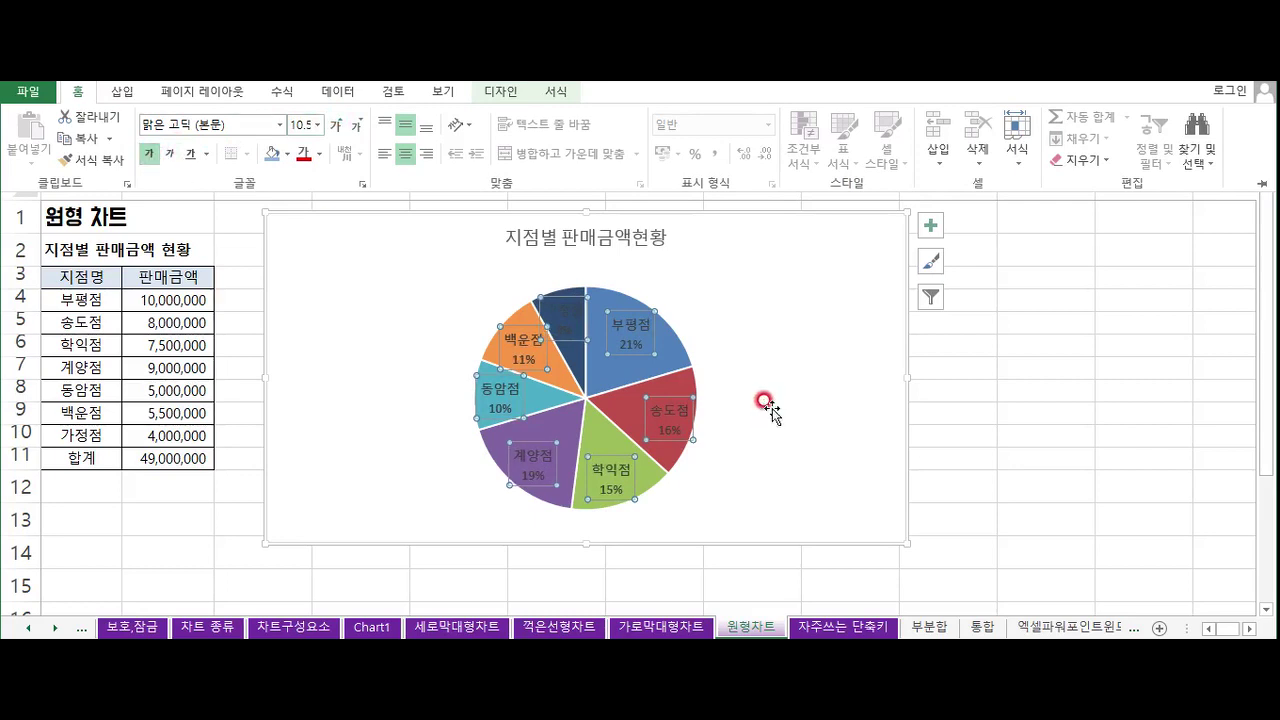
{"action": "left_click", "coordinate": [322, 153]}
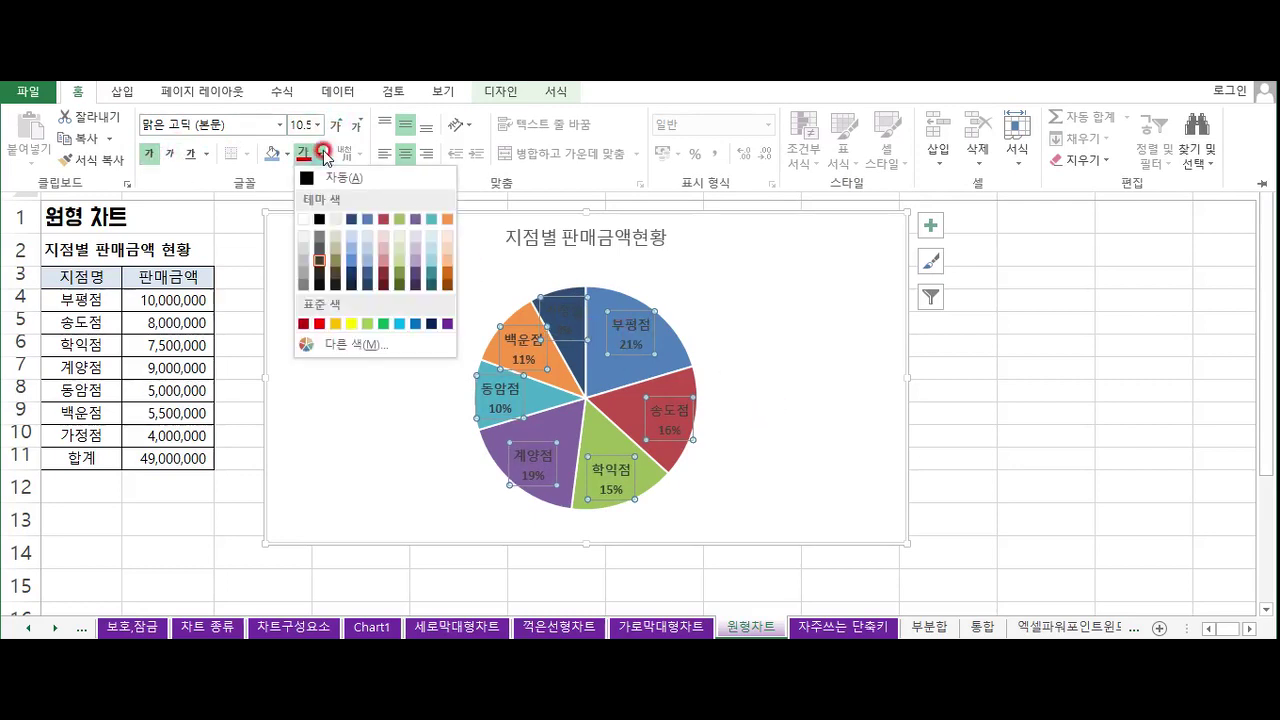
{"action": "left_click", "coordinate": [307, 220]}
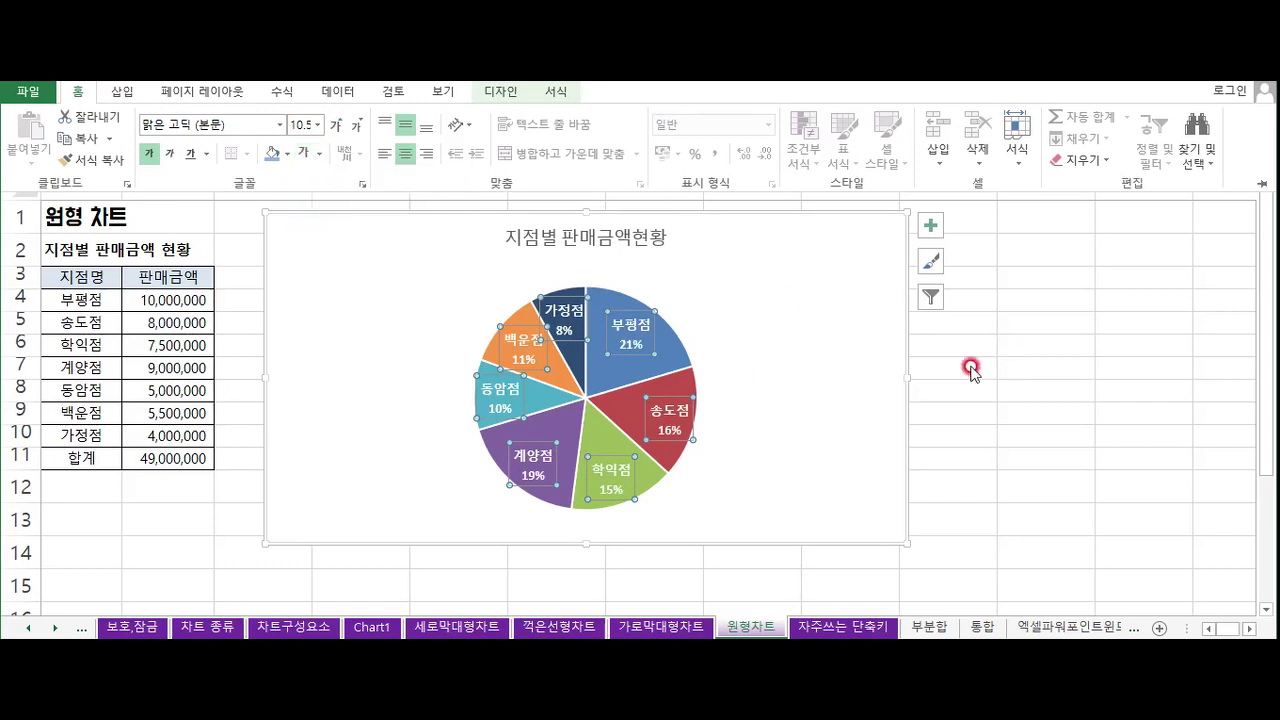
{"action": "left_click", "coordinate": [742, 298]}
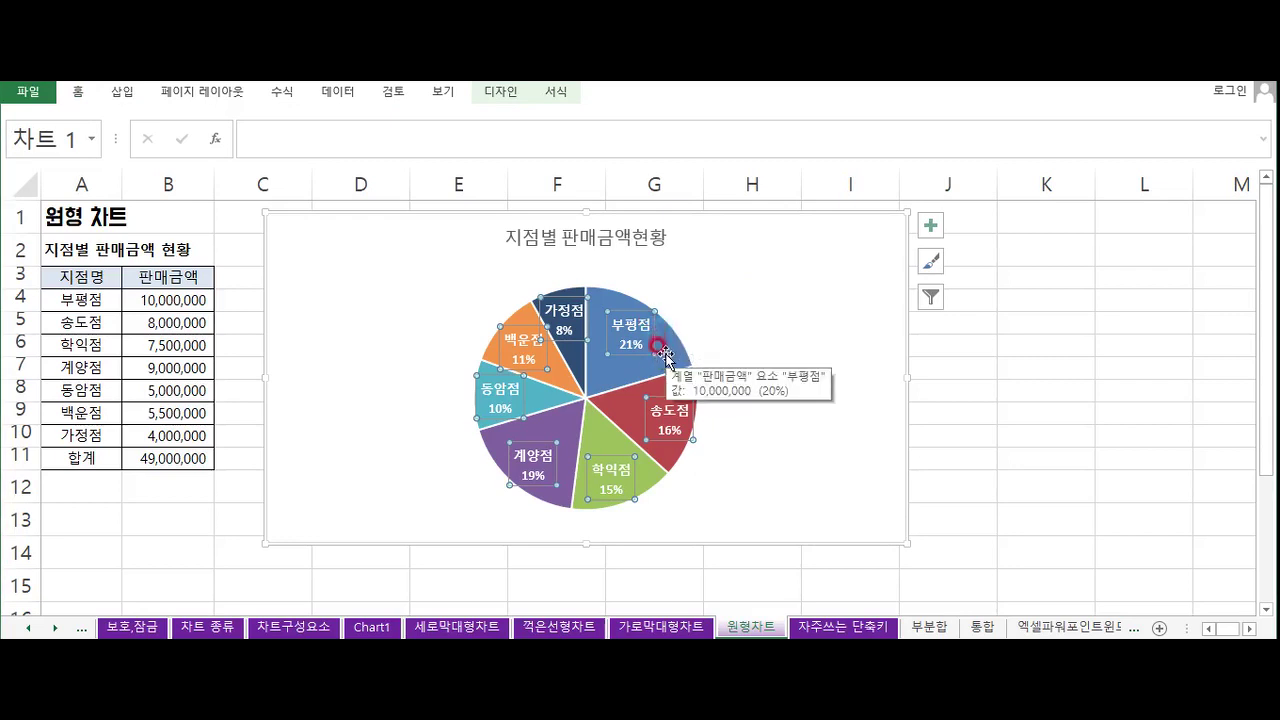
Pull only the 부평점 slice outward from the rest of the pie
{"action": "left_click", "coordinate": [616, 362]}
{"action": "left_click", "coordinate": [608, 368]}
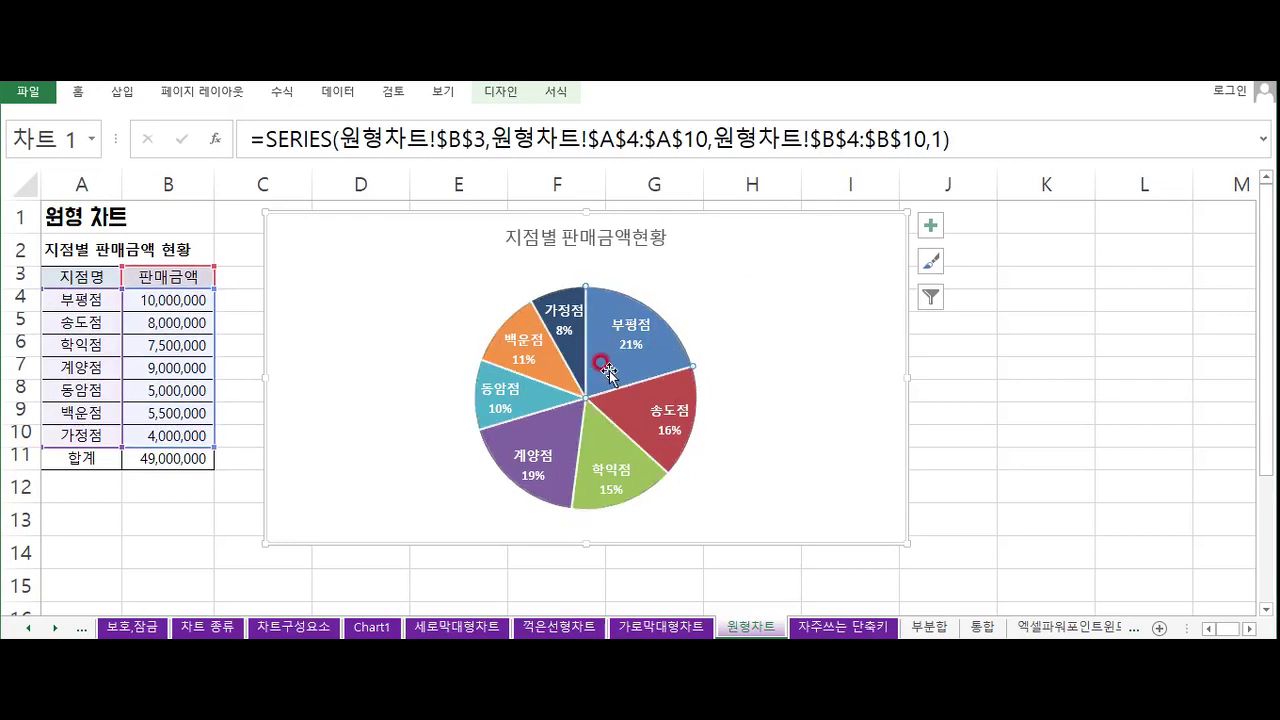
{"action": "left_click_drag", "start_coordinate": [608, 369], "coordinate": [640, 362]}
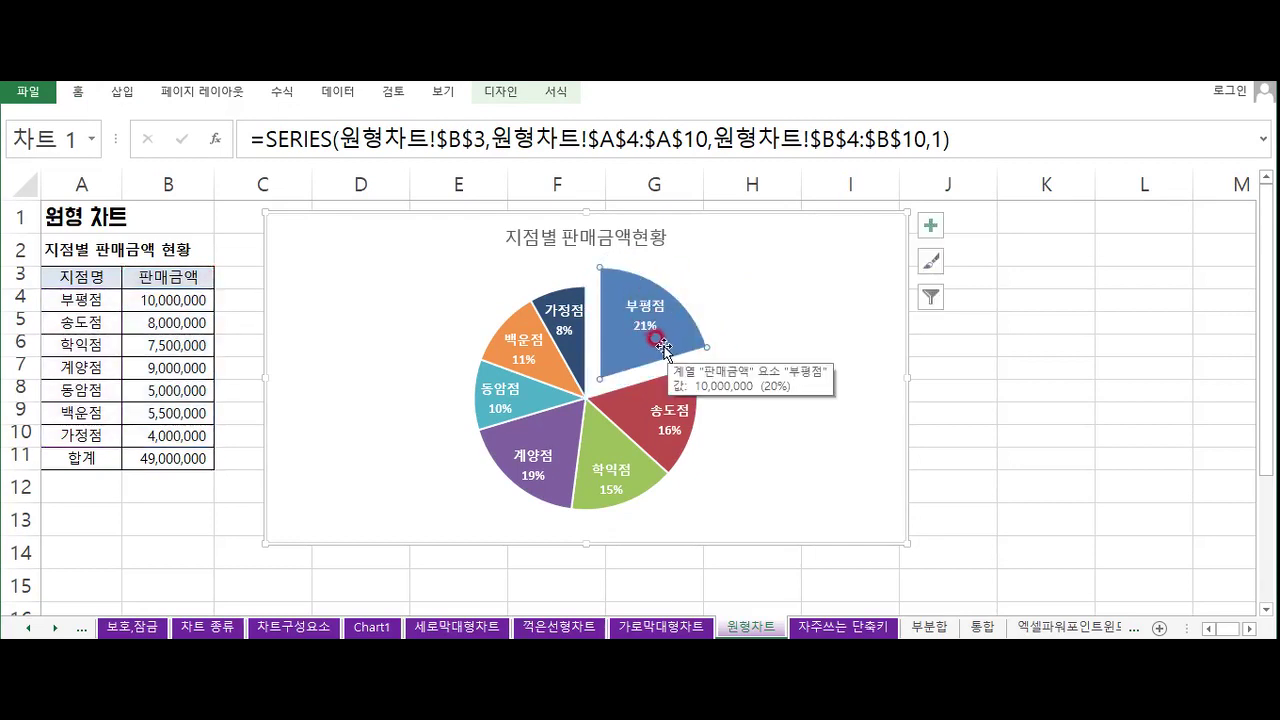
{"action": "left_click", "coordinate": [345, 340]}
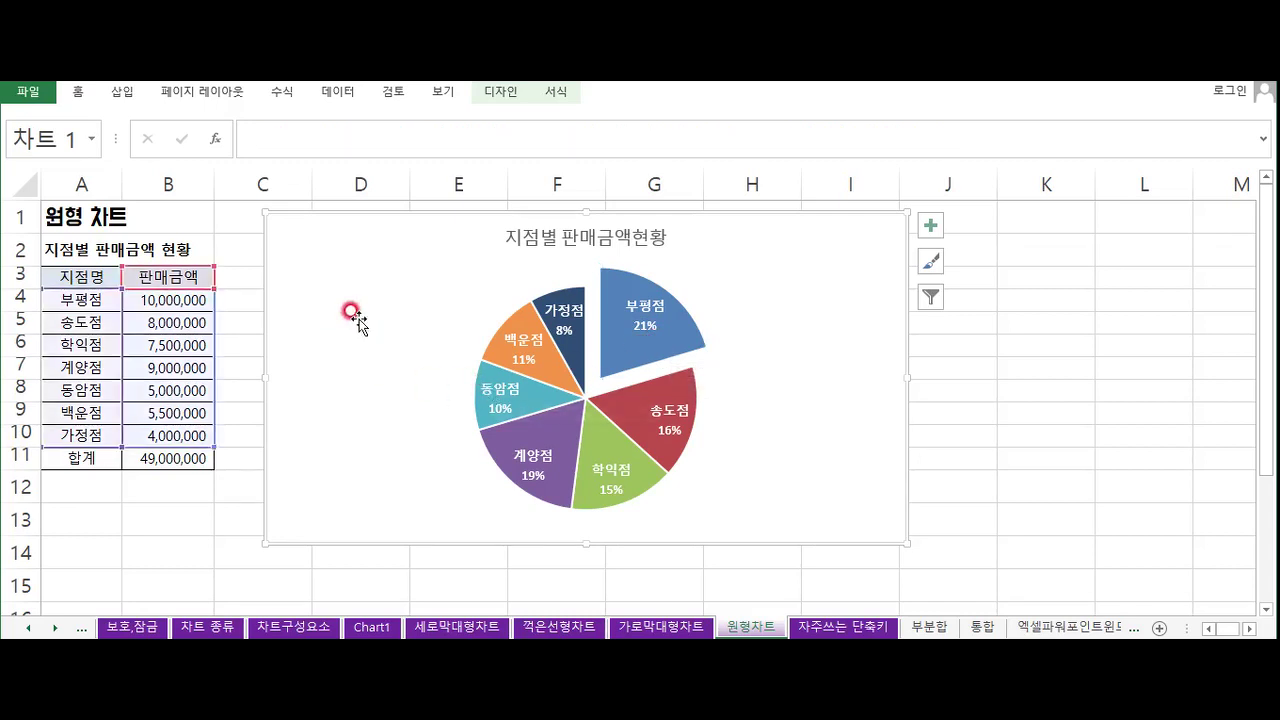
Apply the chart style with a dark gradient background and bevelled slices to the pie chart
{"action": "left_click", "coordinate": [501, 95]}
{"action": "left_click", "coordinate": [613, 145]}
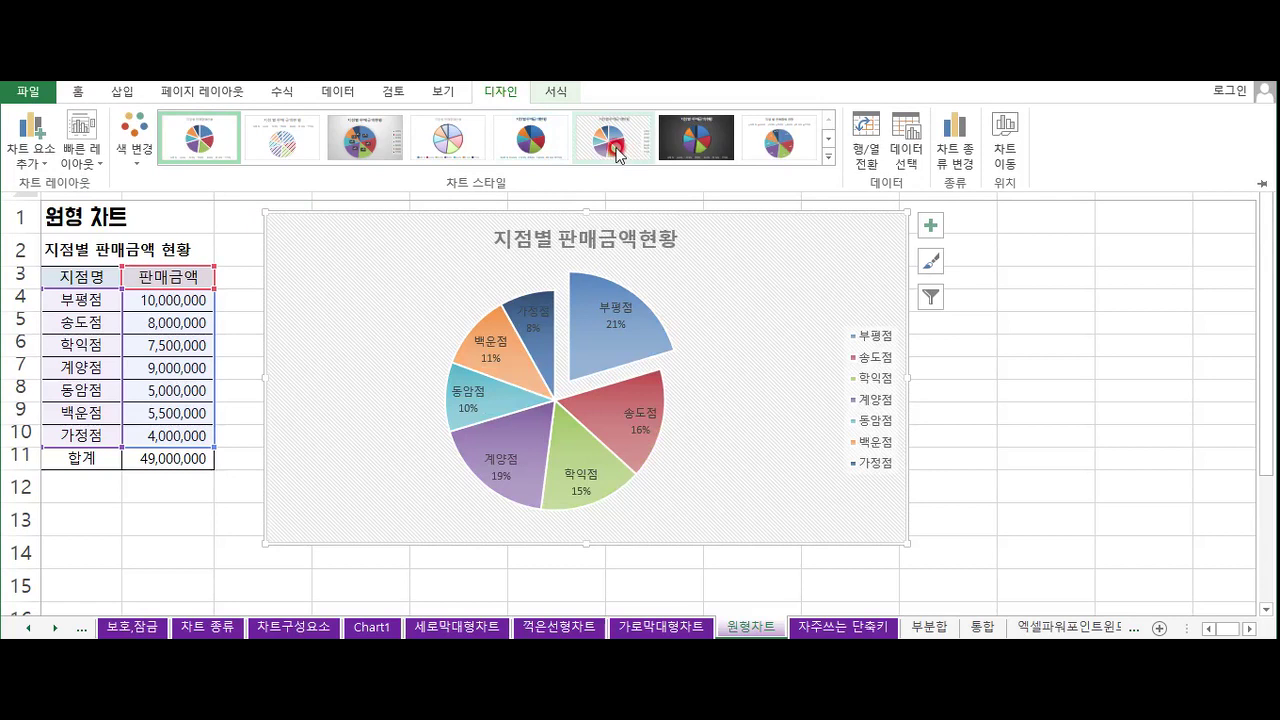
{"action": "left_click", "coordinate": [533, 140]}
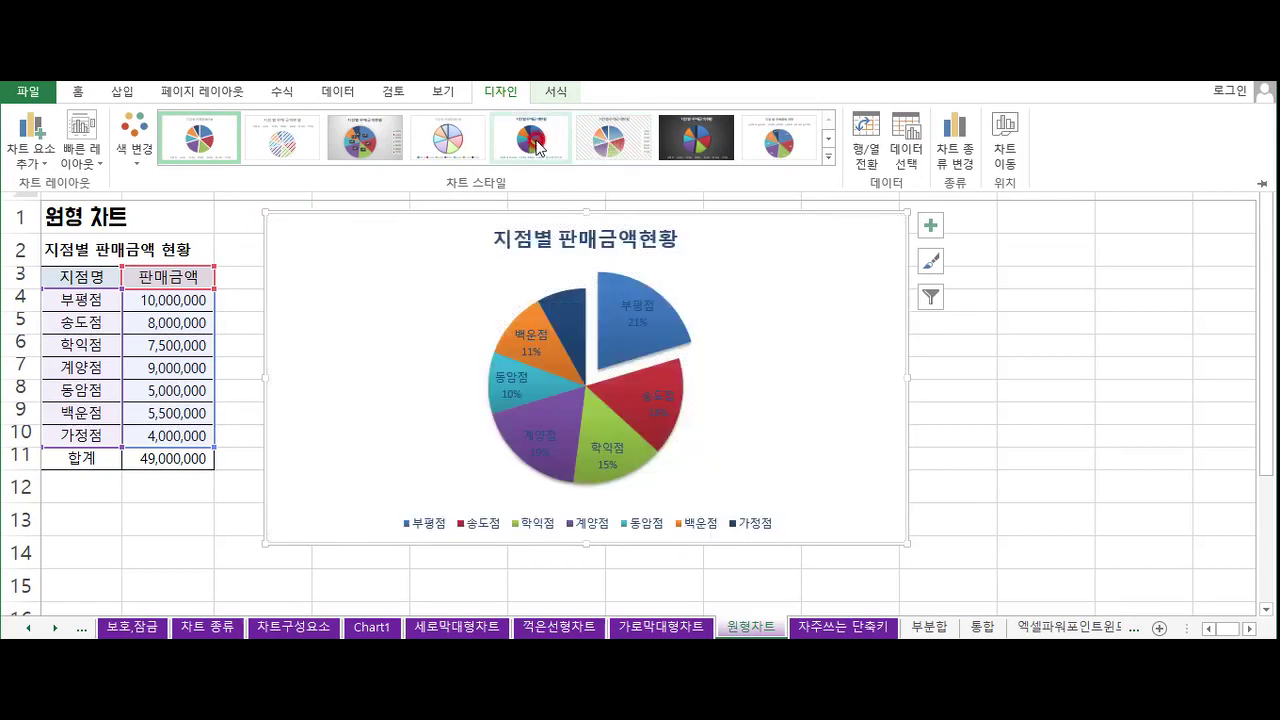
{"action": "left_click", "coordinate": [705, 137]}
{"action": "left_click", "coordinate": [705, 137]}
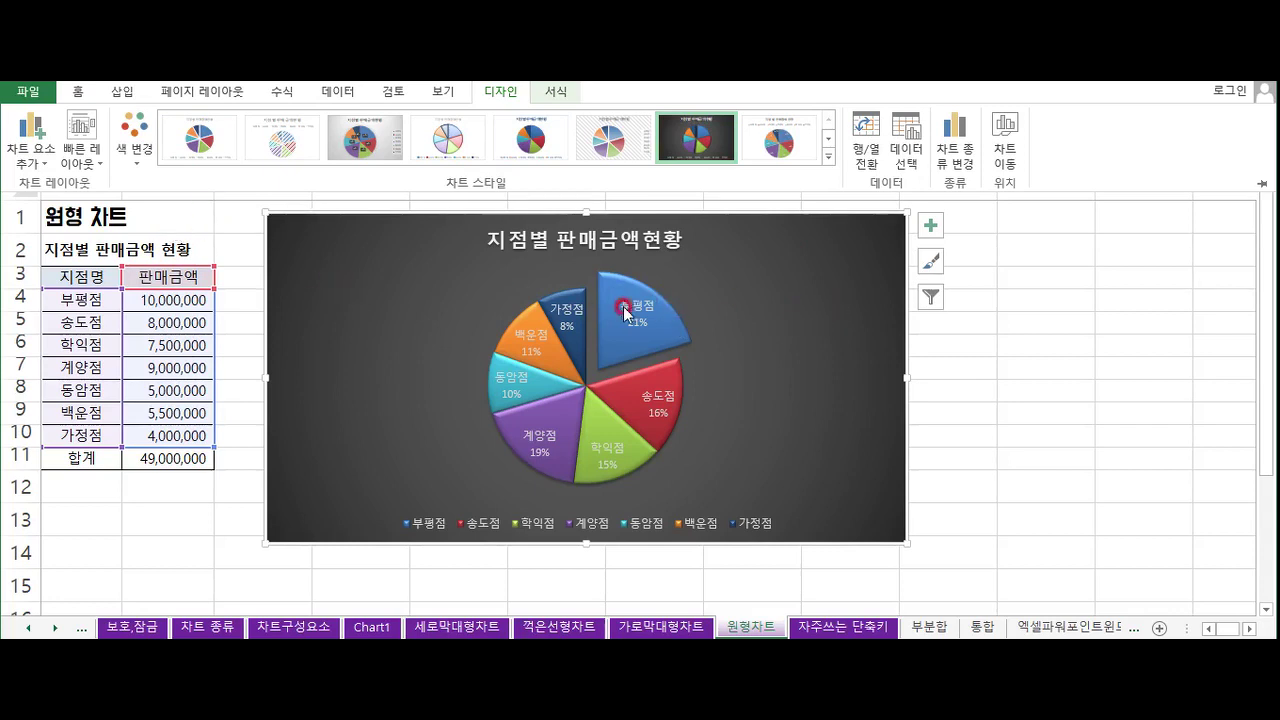
{"action": "left_click", "coordinate": [724, 323]}
Insert a text box inside the chart beside the 부평점 slice, containing 특이사항
{"action": "left_click", "coordinate": [545, 93]}
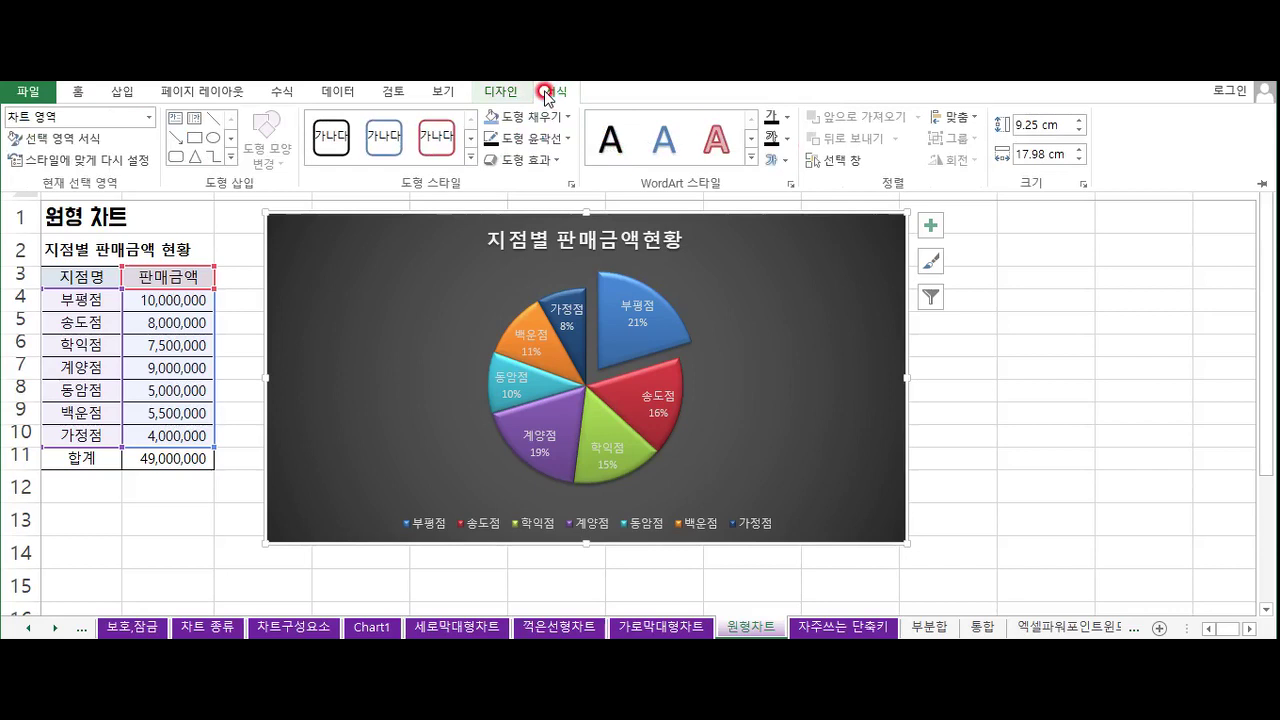
{"action": "left_click", "coordinate": [525, 341]}
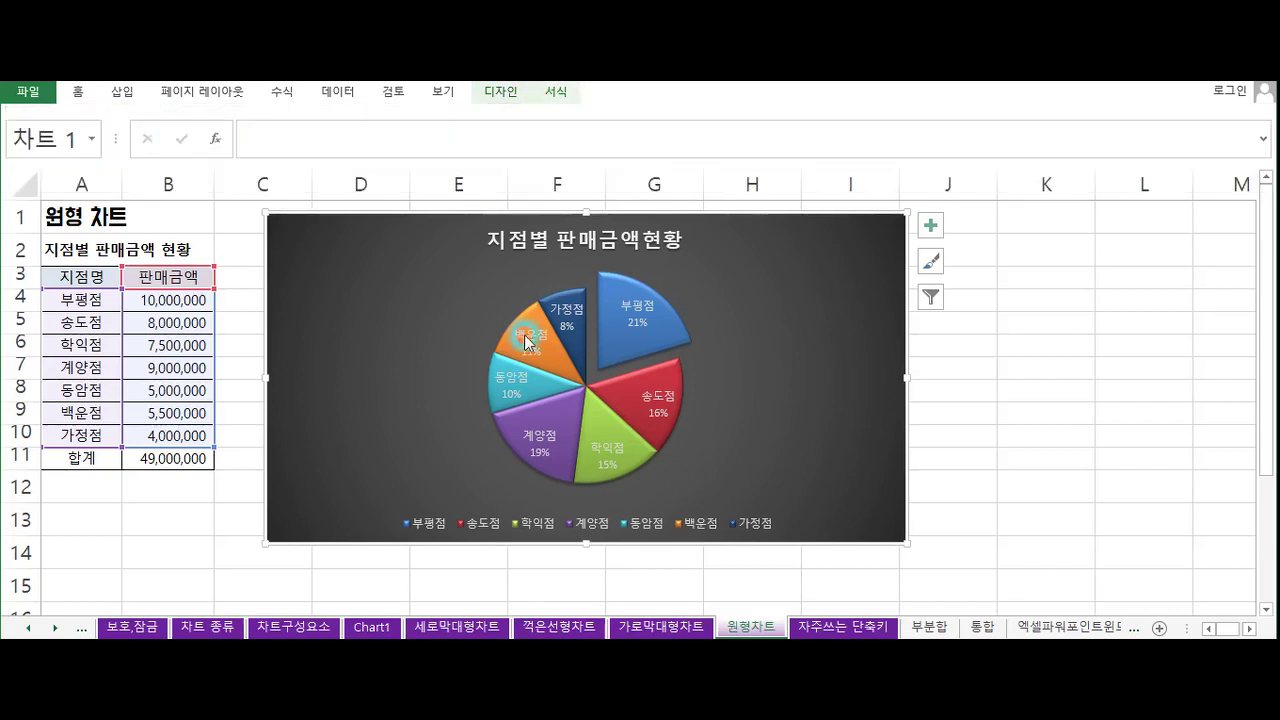
{"action": "left_click_drag", "start_coordinate": [702, 290], "coordinate": [828, 340]}
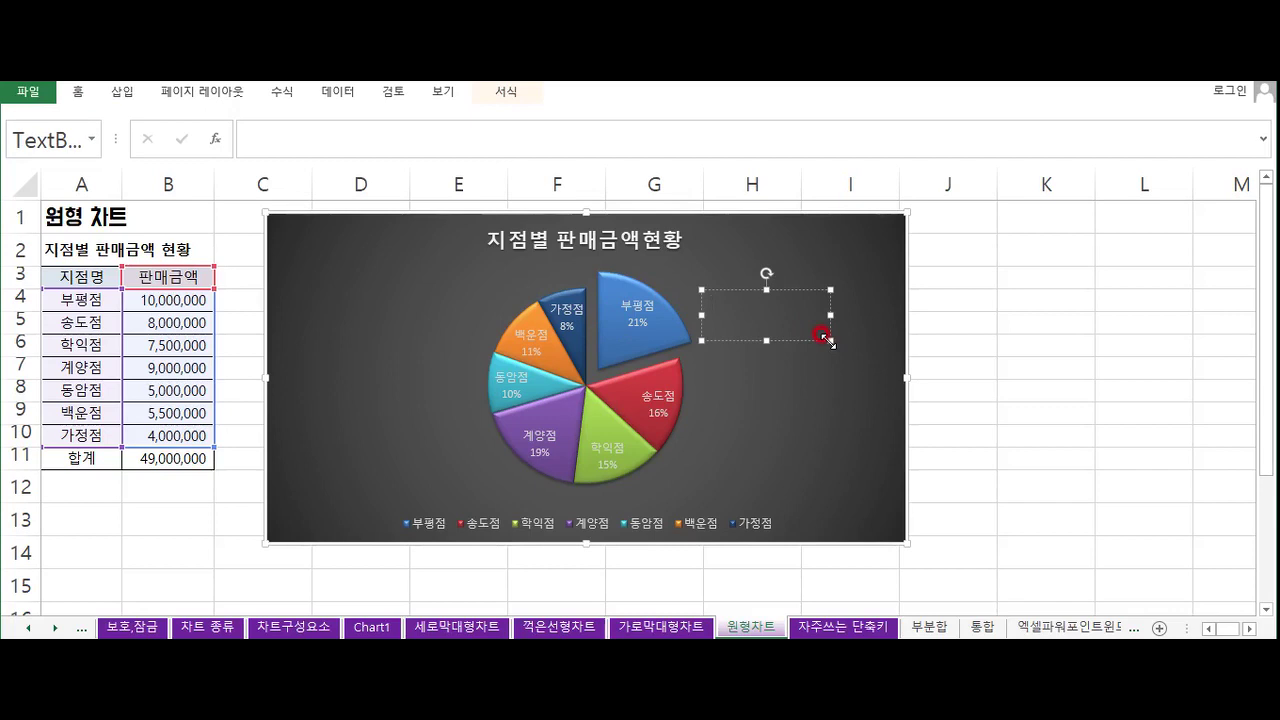
{"action": "type", "text": "특이사항"}
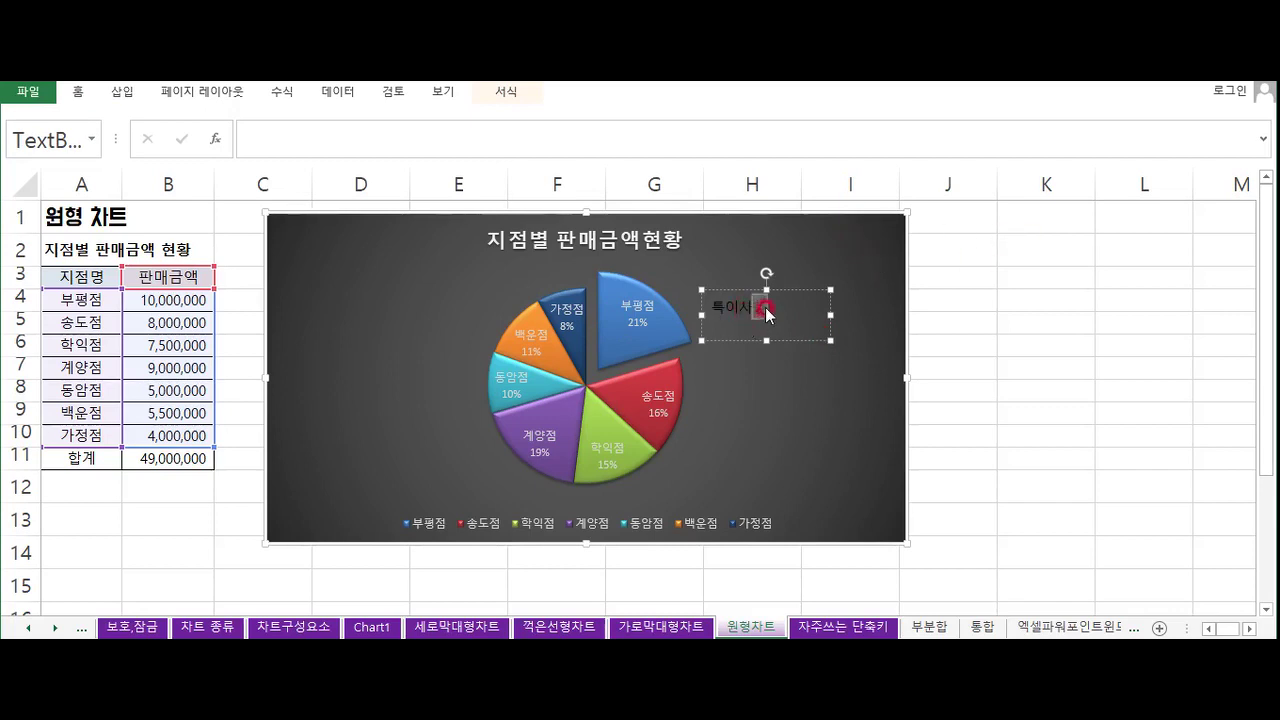
Change the font colour of the 특이사항 text to white
{"action": "left_click", "coordinate": [703, 293]}
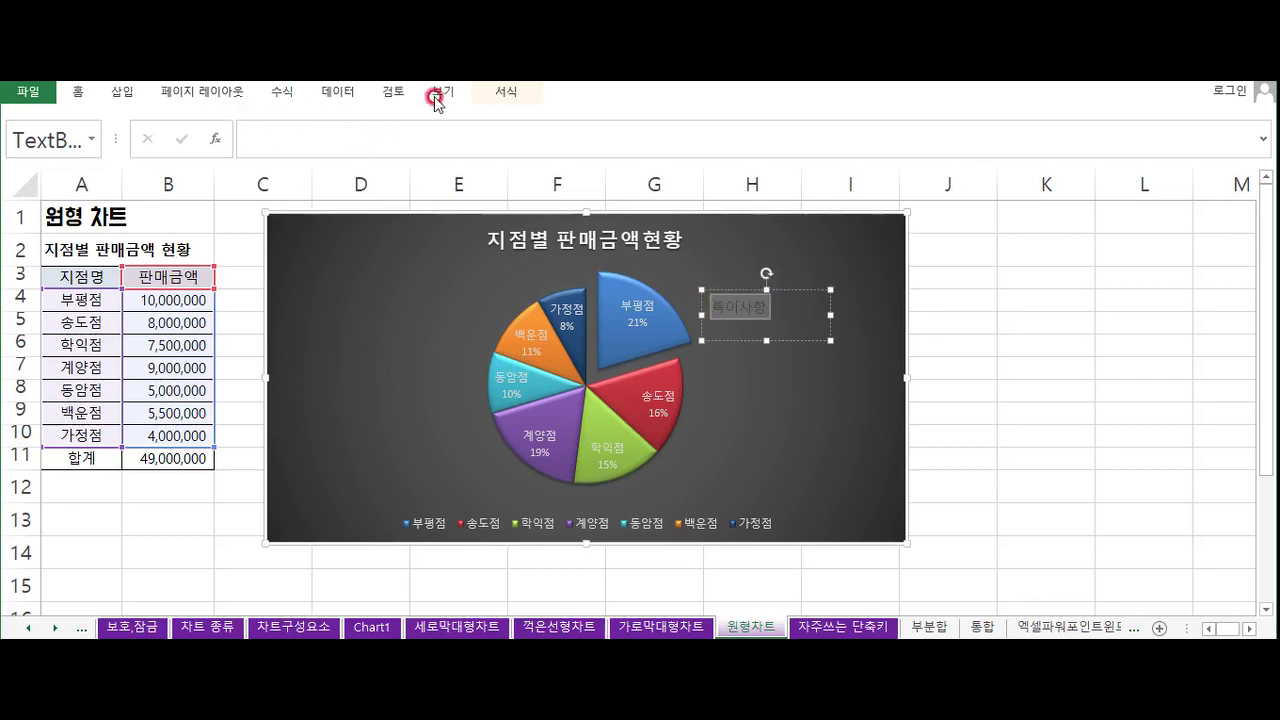
{"action": "left_click", "coordinate": [101, 95]}
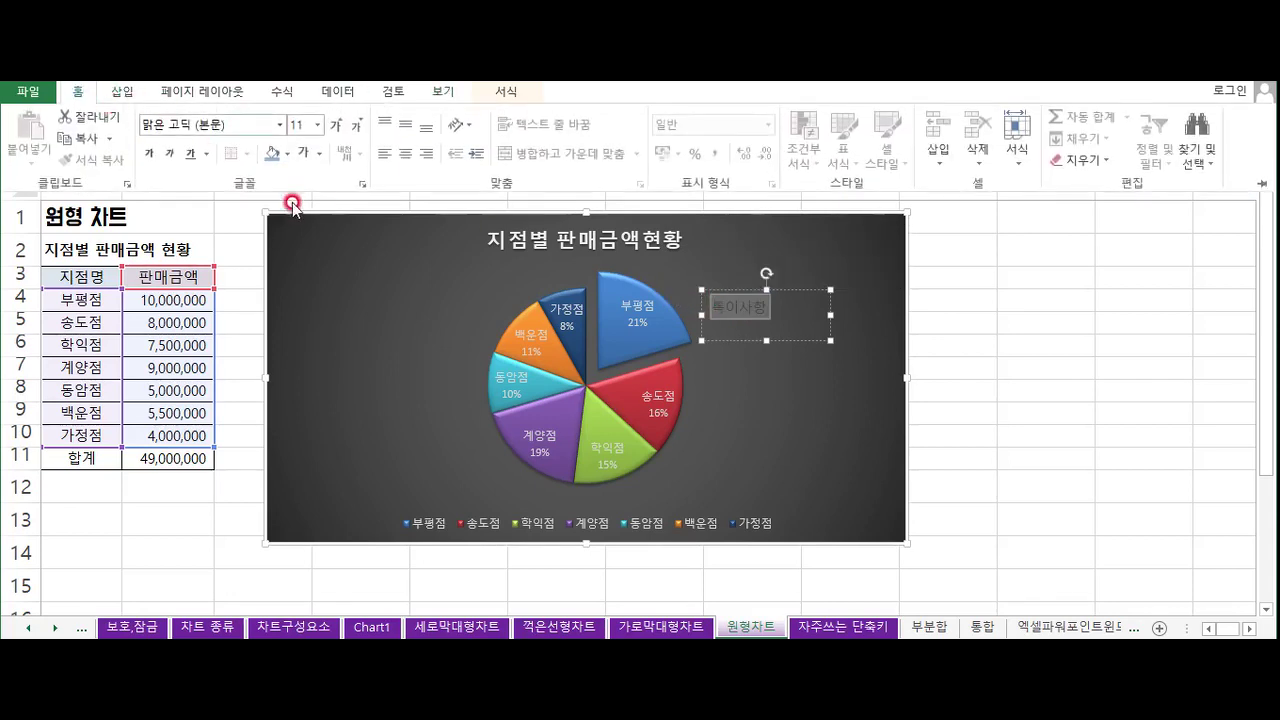
{"action": "left_click", "coordinate": [316, 162]}
{"action": "left_click", "coordinate": [300, 157]}
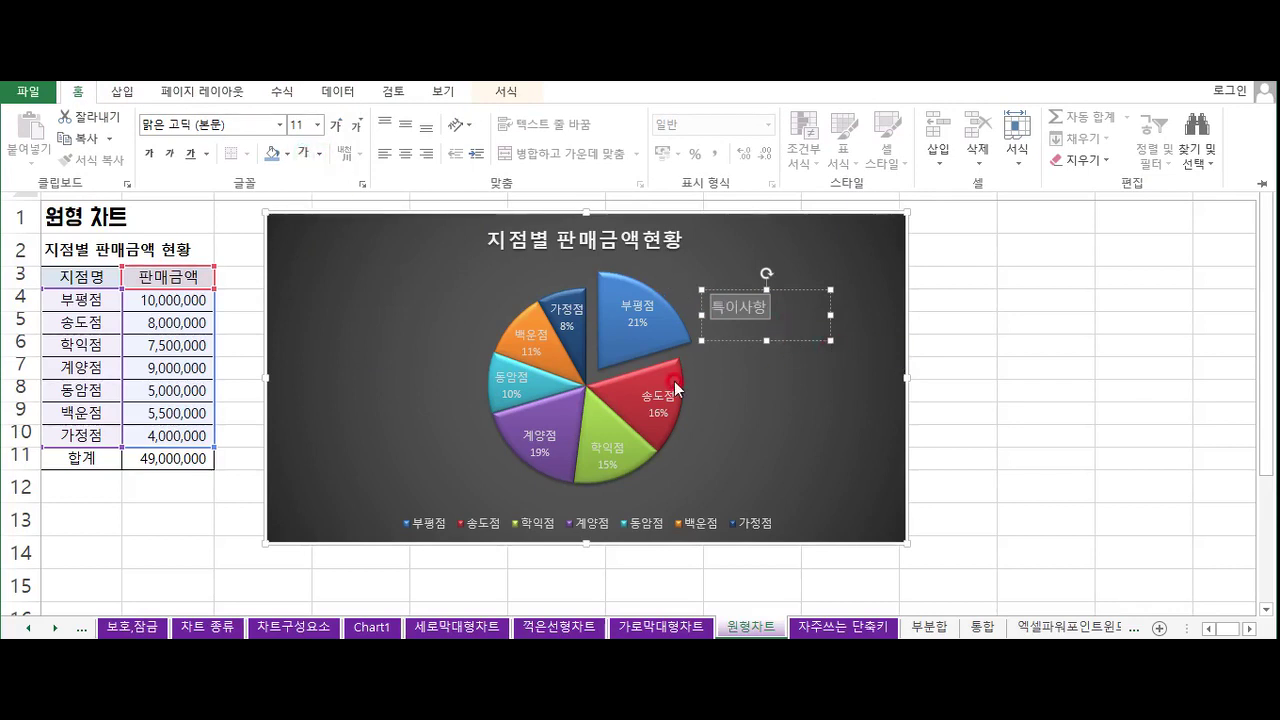
Draw a flowchart process rectangle about 4.5 cm wide and 1.9 cm high below the 특이사항 text box
{"action": "left_click", "coordinate": [121, 93]}
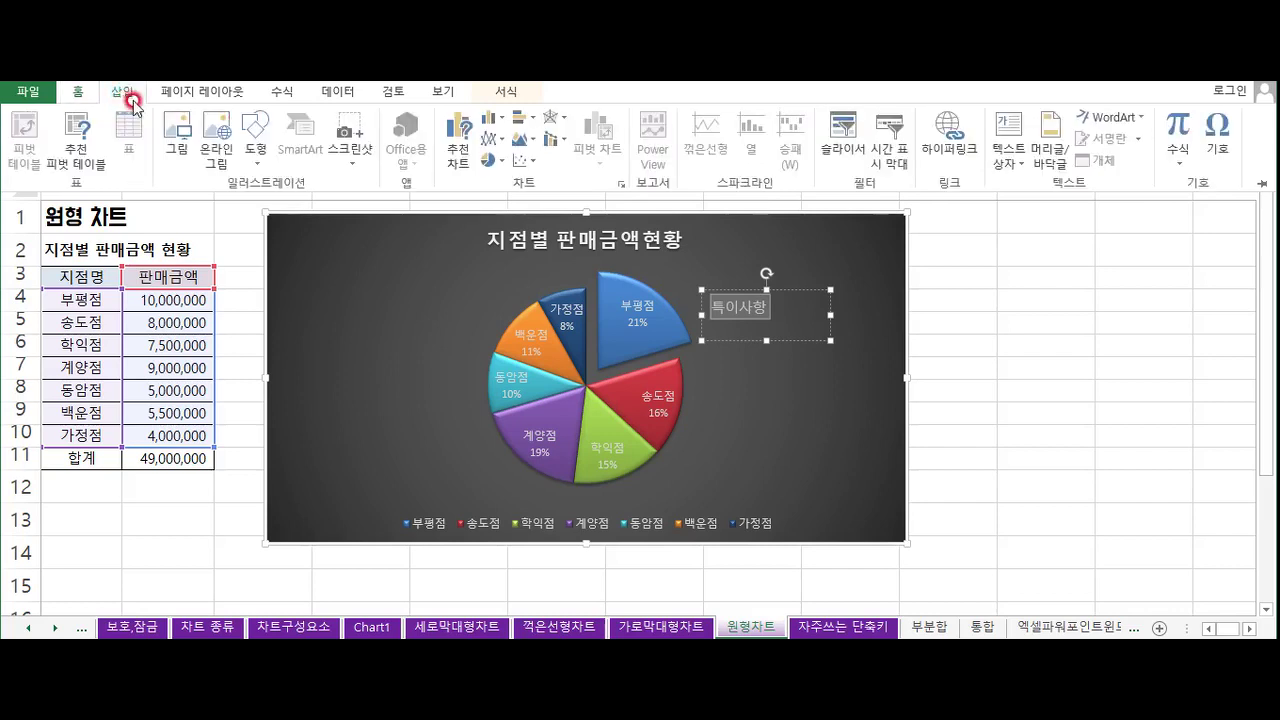
{"action": "left_click", "coordinate": [252, 160]}
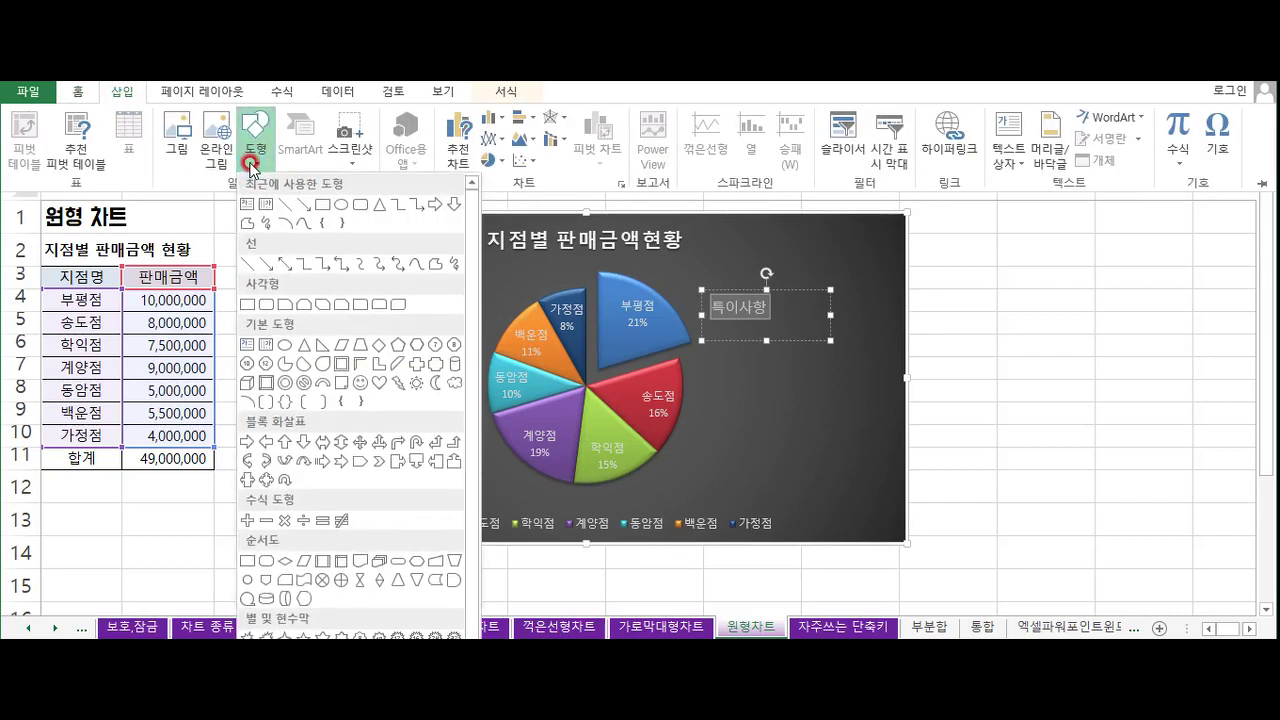
{"action": "left_click", "coordinate": [241, 562]}
{"action": "left_click_drag", "start_coordinate": [722, 357], "coordinate": [864, 425]}
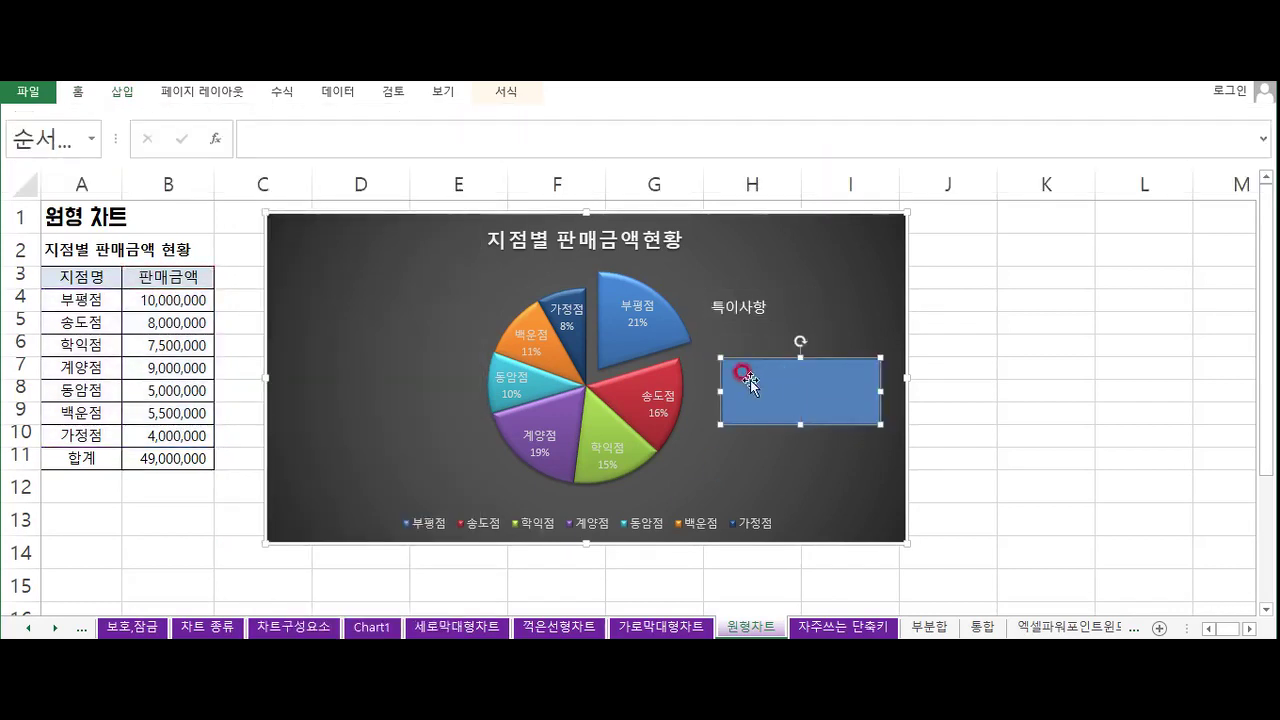
Remove the rectangle's fill and give it a red outline
{"action": "left_click", "coordinate": [507, 90]}
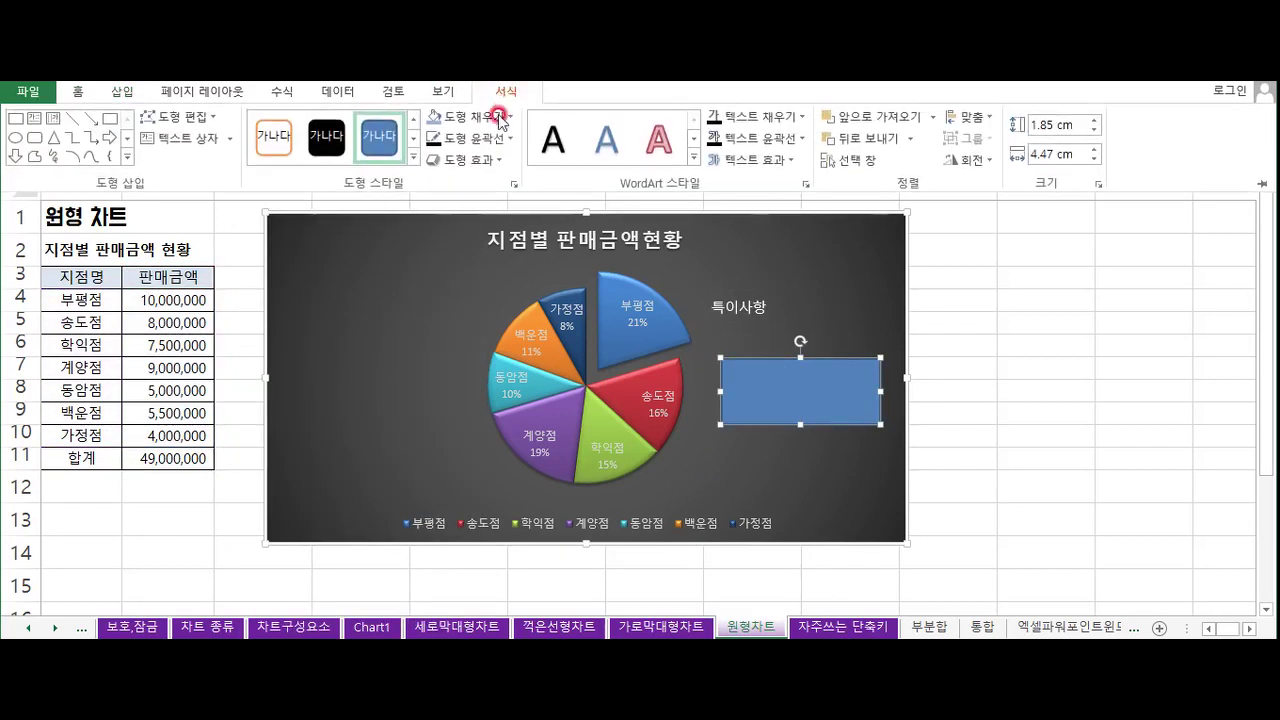
{"action": "left_click", "coordinate": [475, 117]}
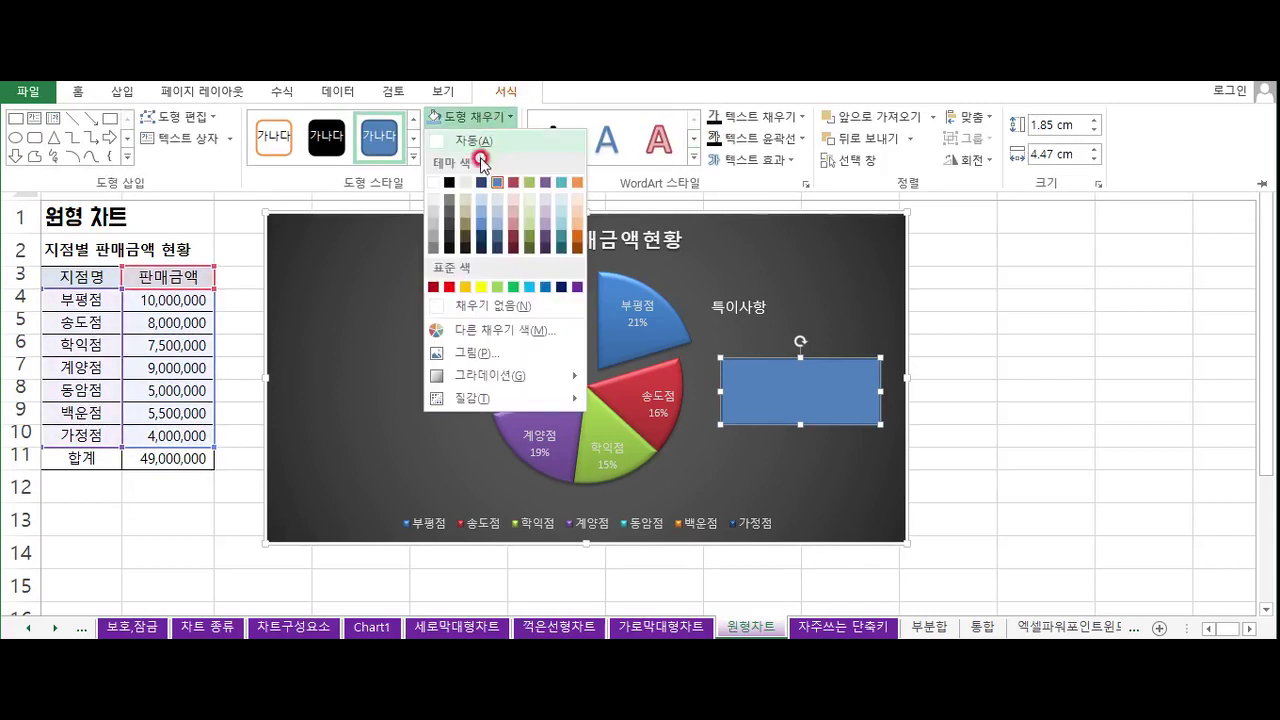
{"action": "left_click", "coordinate": [470, 306]}
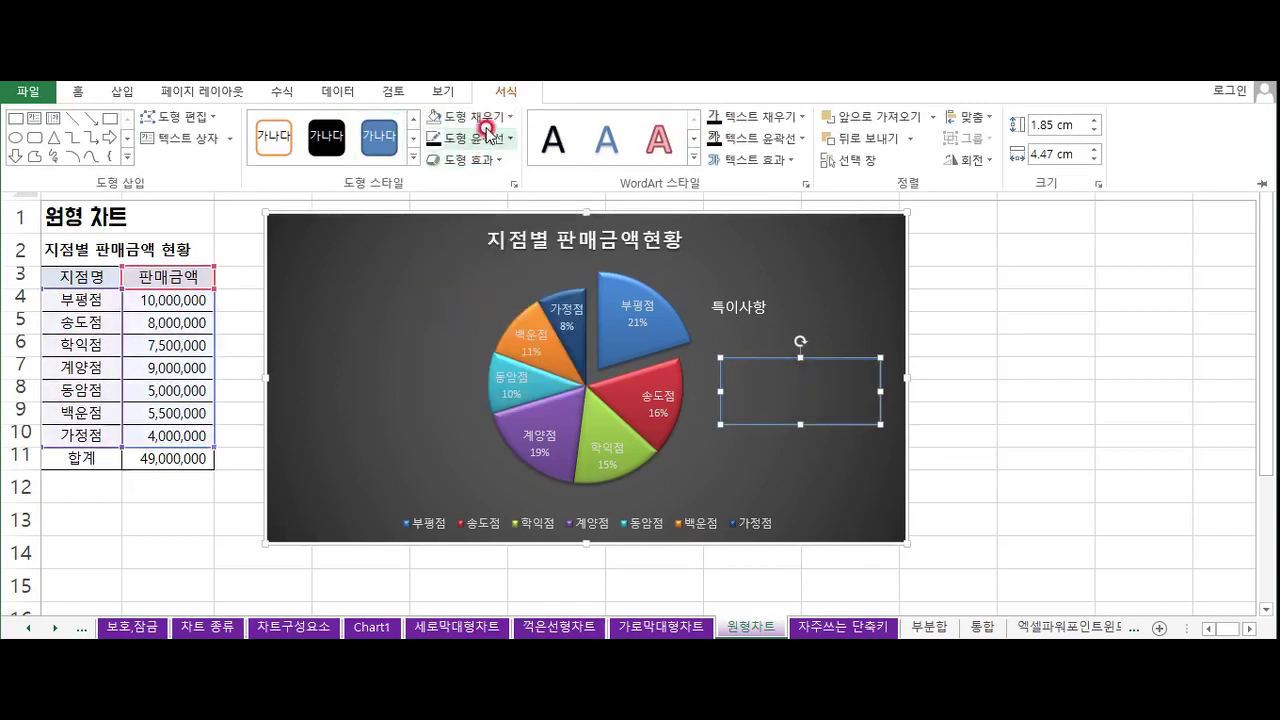
{"action": "left_click", "coordinate": [480, 140]}
{"action": "left_click", "coordinate": [452, 298]}
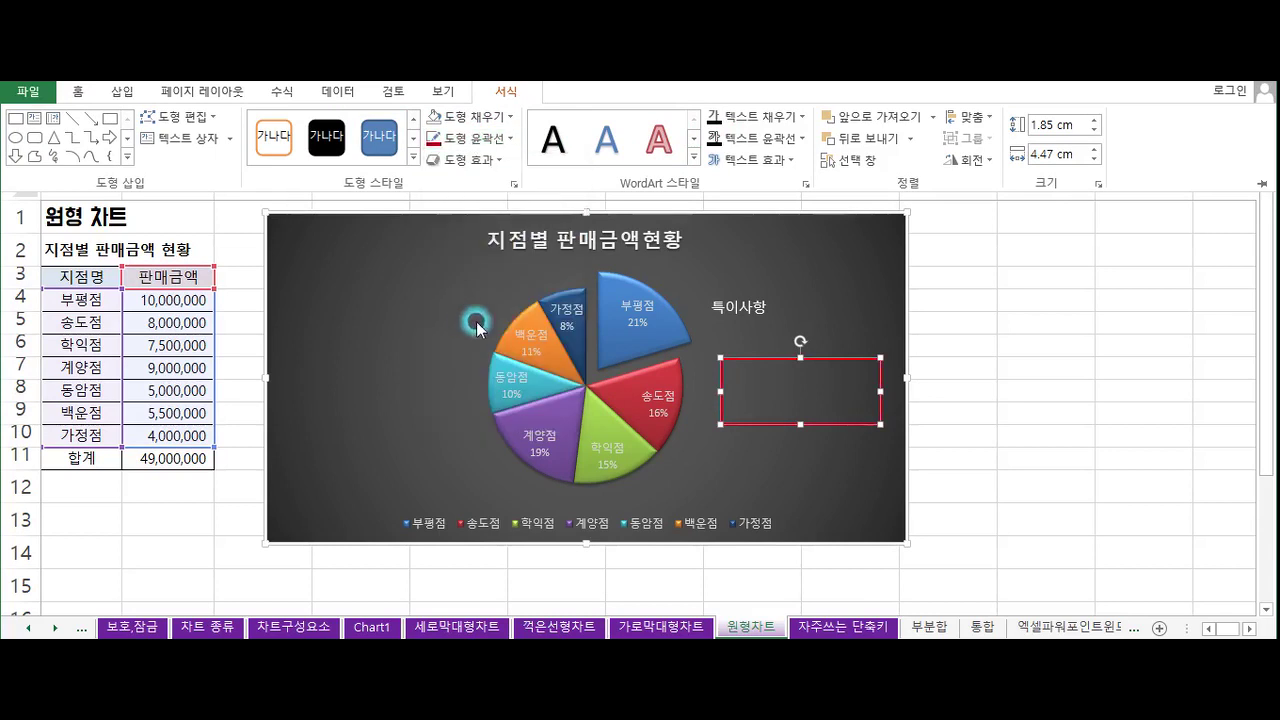
Move the red rectangle so that it frames the 특이사항 text, and select the branch data in A4:B10
{"action": "key", "text": "ctrl+F1"}
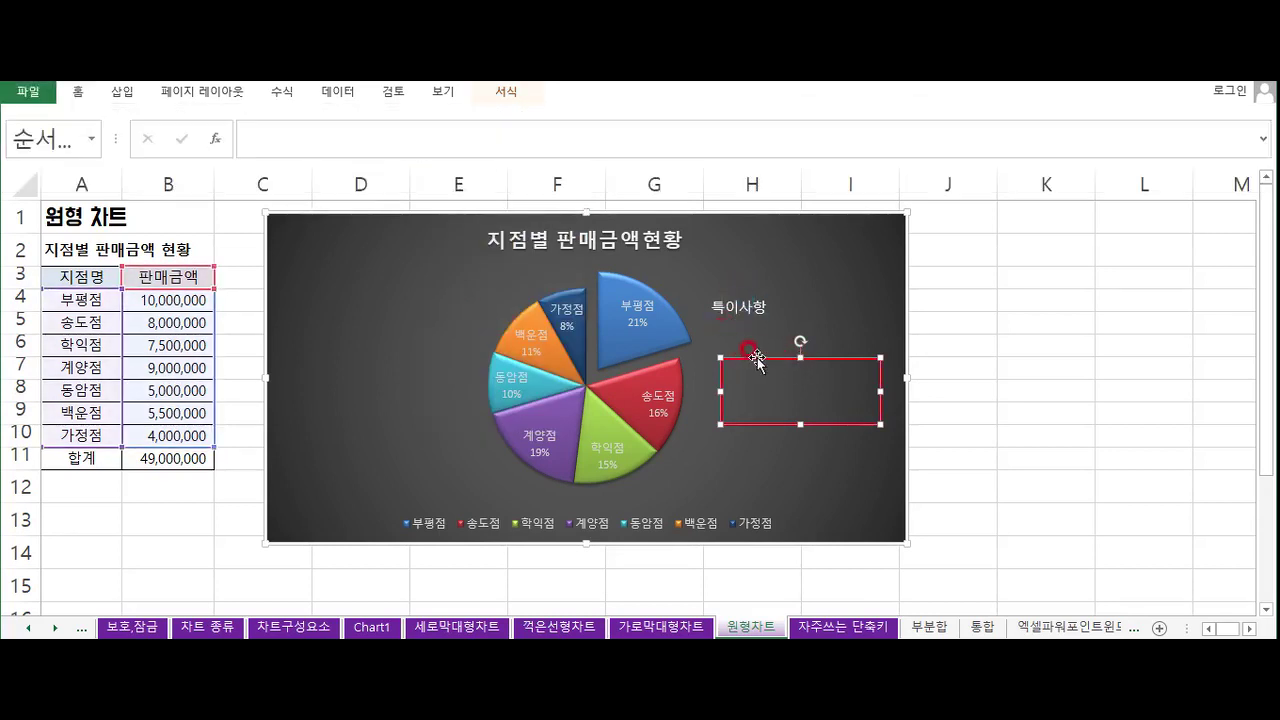
{"action": "left_click_drag", "start_coordinate": [705, 344], "coordinate": [680, 263]}
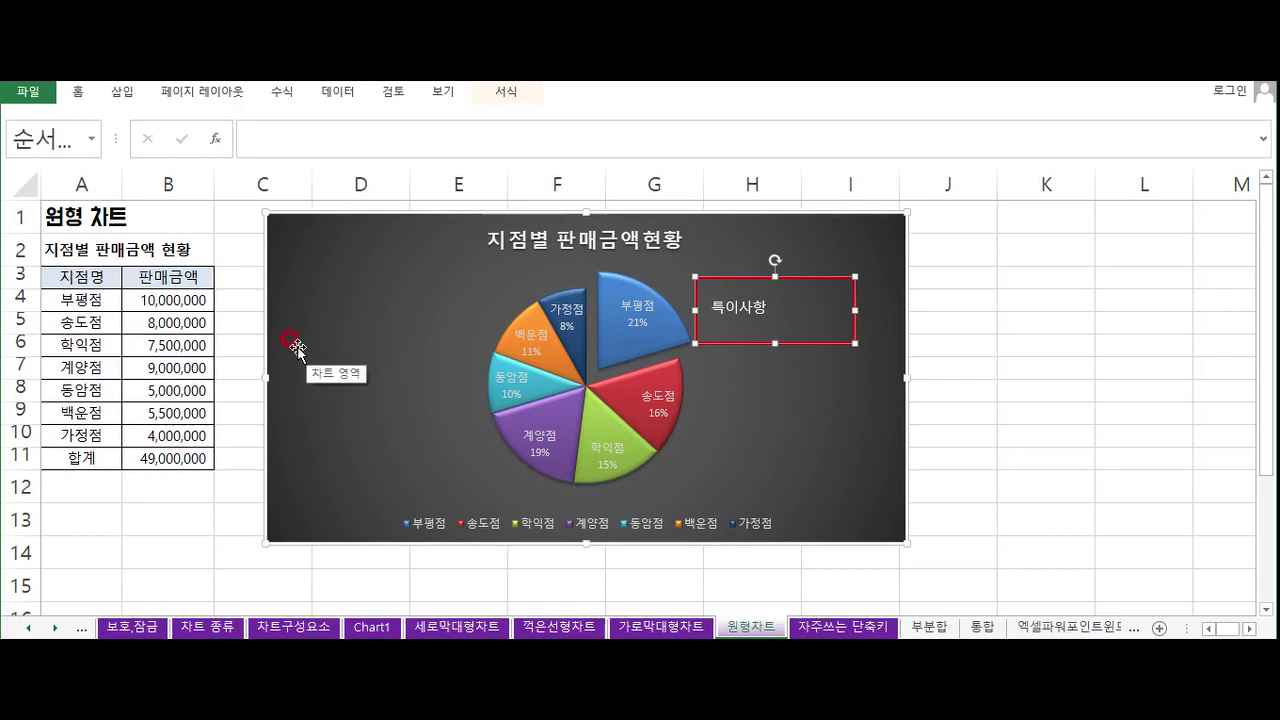
{"action": "left_click_drag", "start_coordinate": [108, 300], "coordinate": [158, 434]}
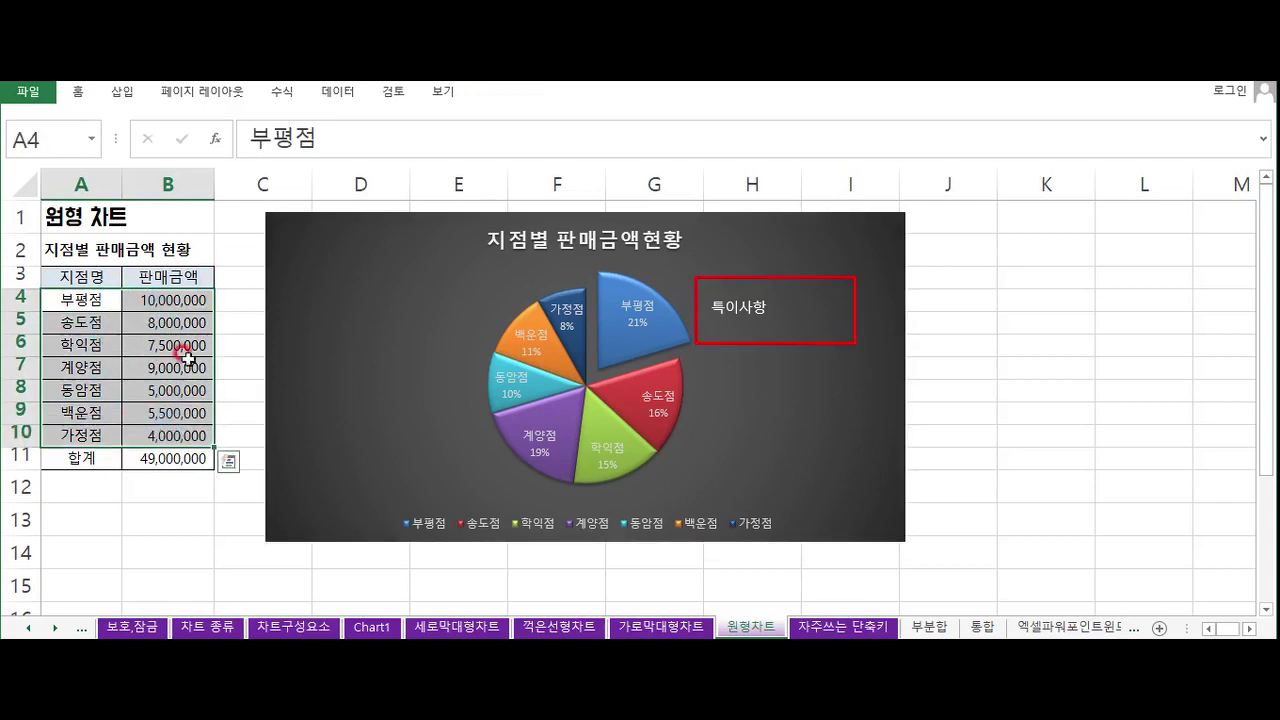